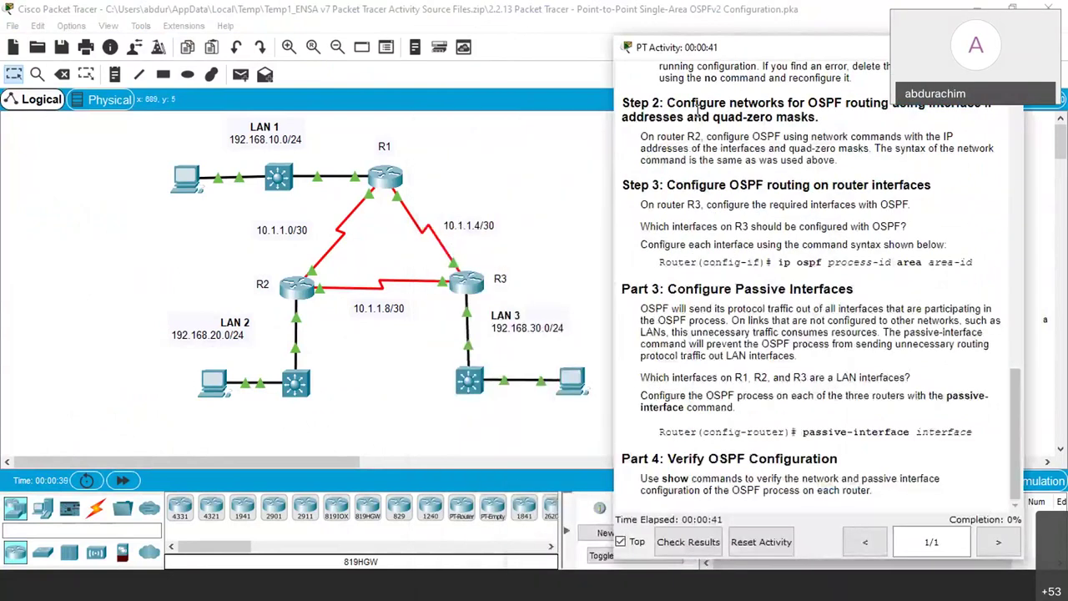
Review the activity's addressing table, objectives and Part 1 router ID instructions alongside the network topology
scroll(782, 241, "up", 10)
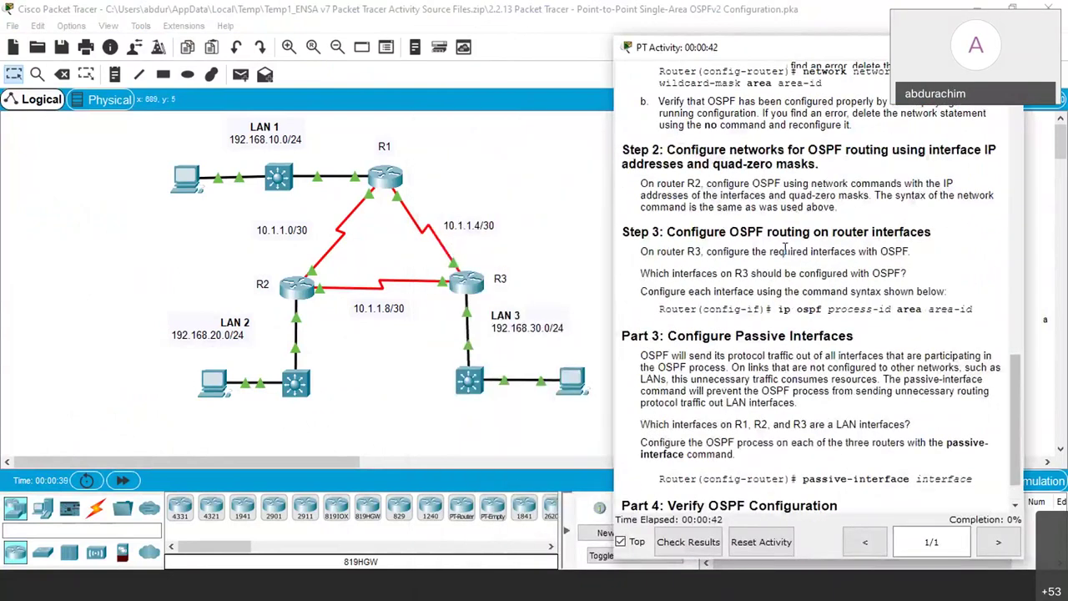
scroll(783, 242, "up", 3)
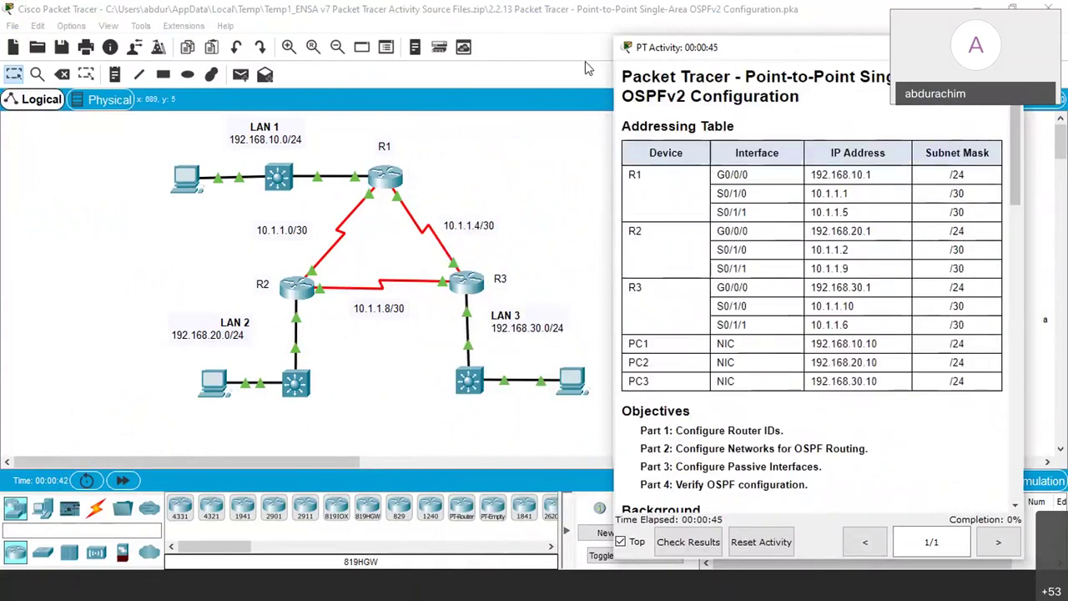
left_click_drag(672, 60, 589, 65)
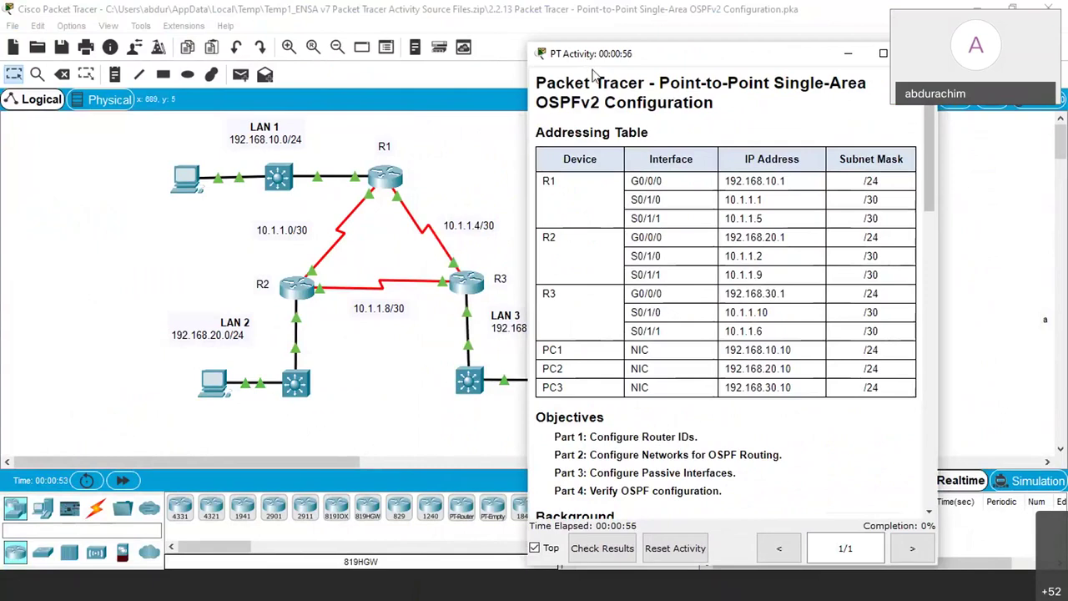
scroll(676, 200, "down", 3)
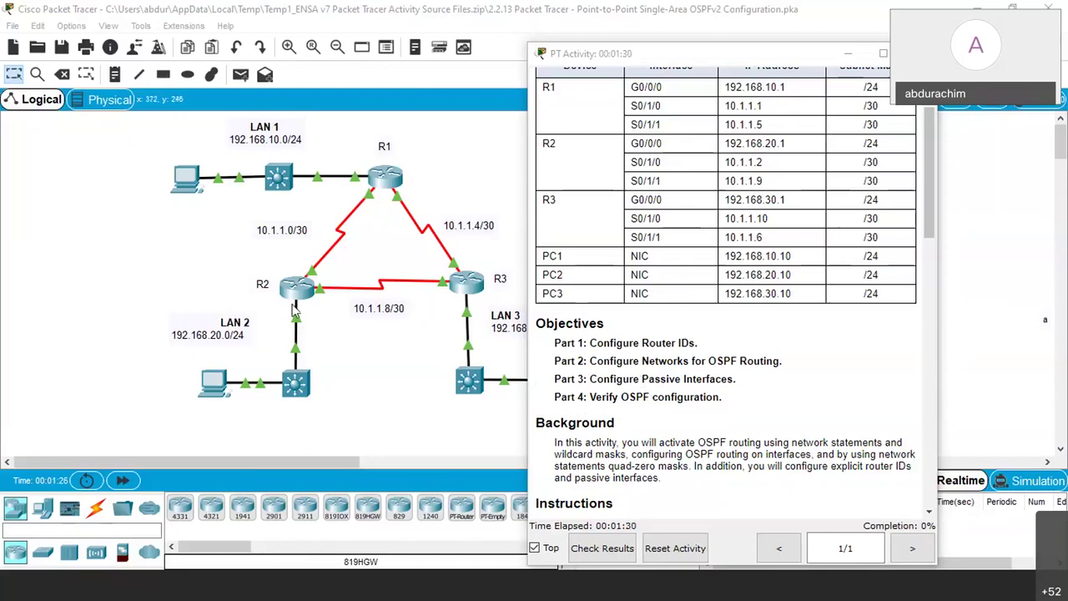
left_click_drag(344, 425, 165, 316)
left_click_drag(341, 420, 373, 403)
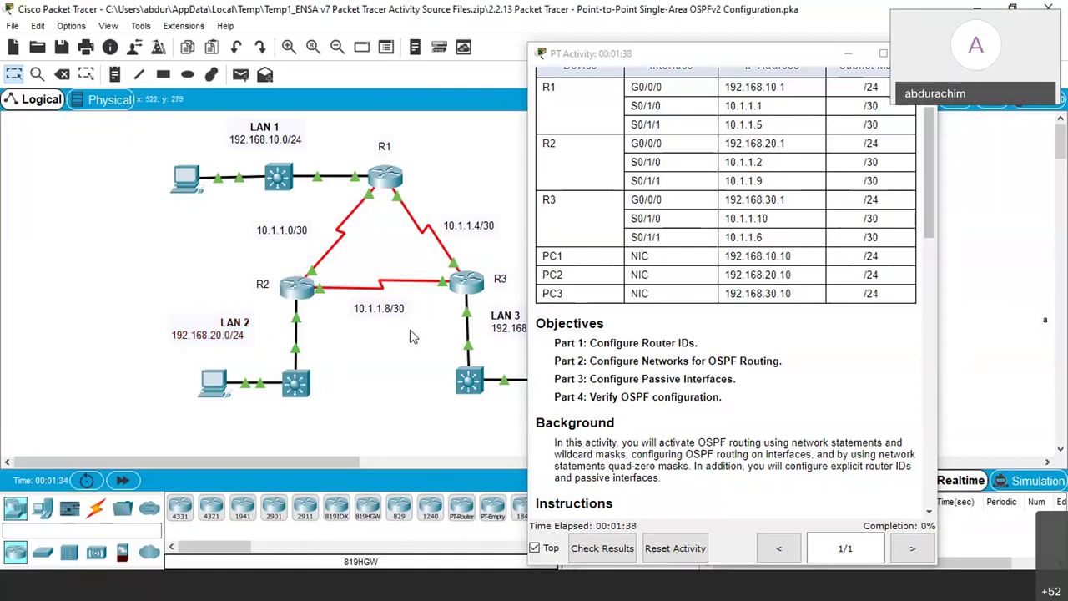
scroll(803, 341, "down", 1)
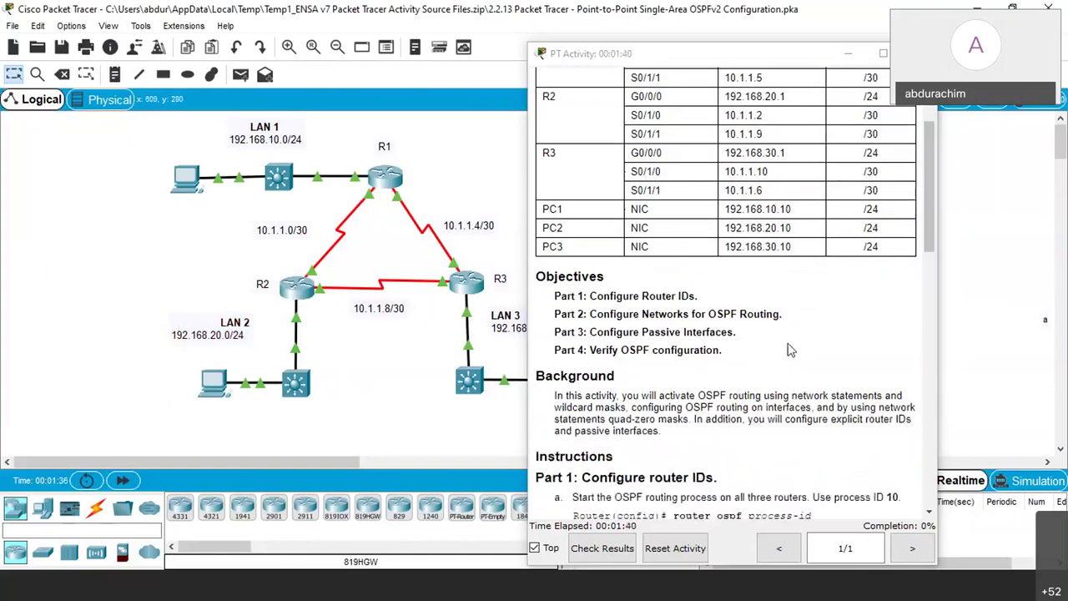
scroll(791, 351, "down", 1)
scroll(651, 388, "down", 2)
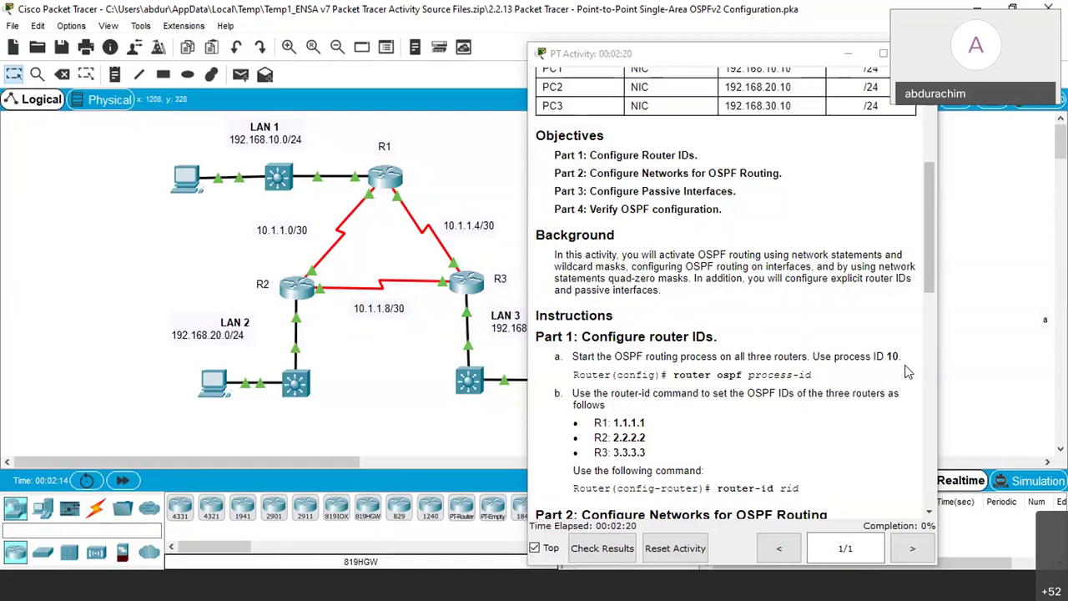
Open router R1's command line and enter privileged mode followed by global configuration mode from the terminal
left_click(407, 179)
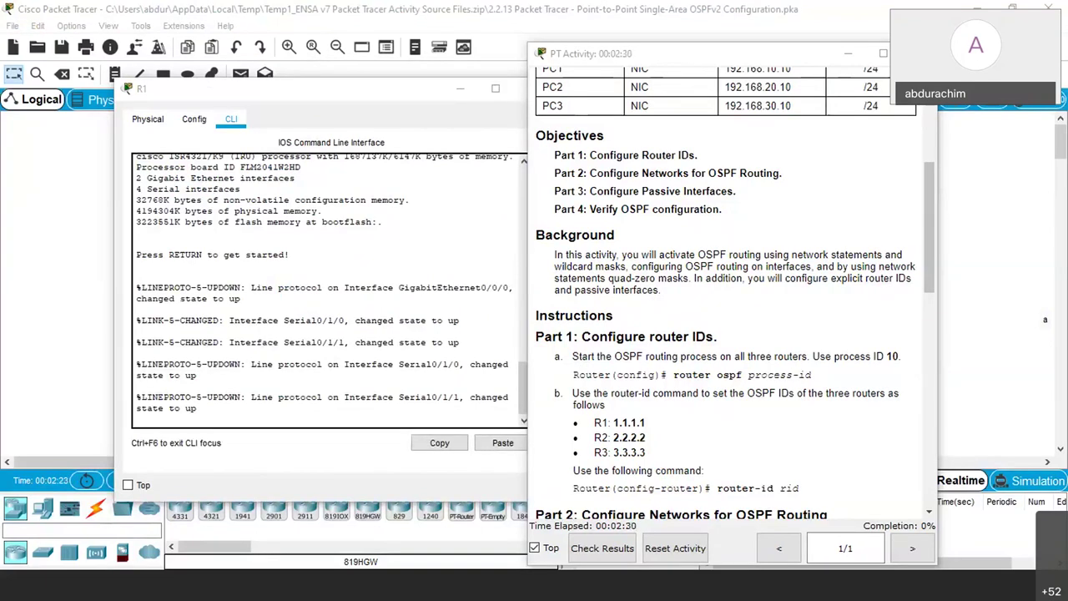
left_click(209, 409)
key("Return")
key("Return")
key("Return")
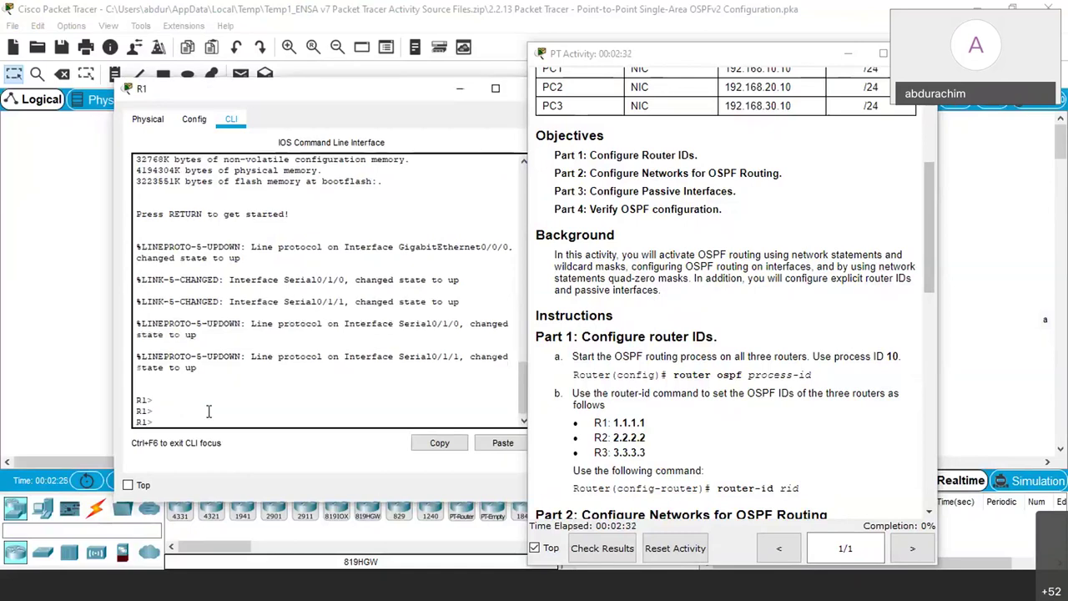
type("en")
key("Return")
type("conf")
key("Return")
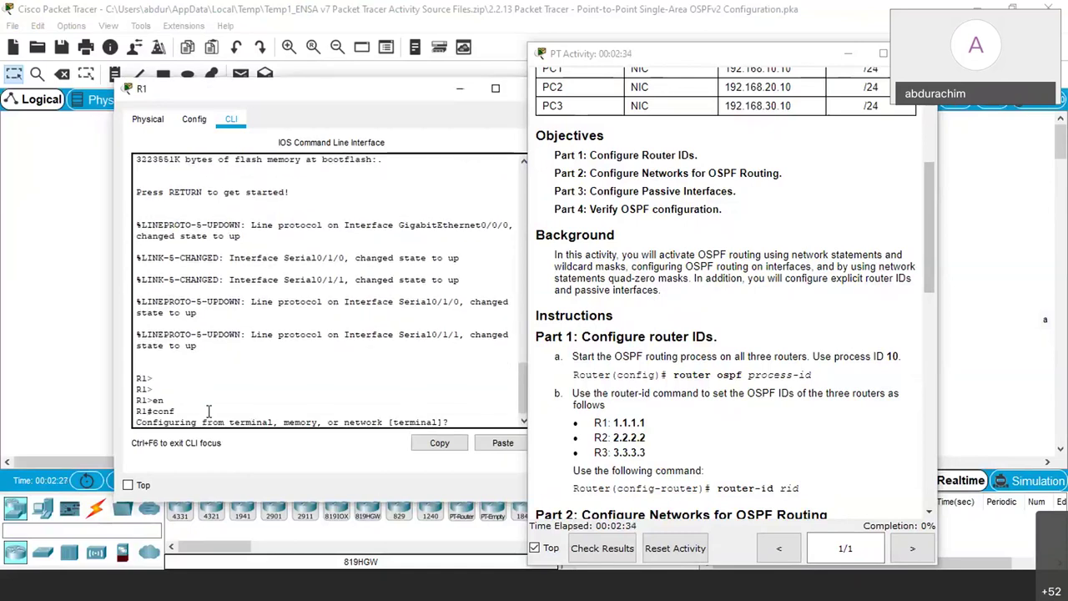
type("terminial")
key("Return")
key("Return")
key("Return")
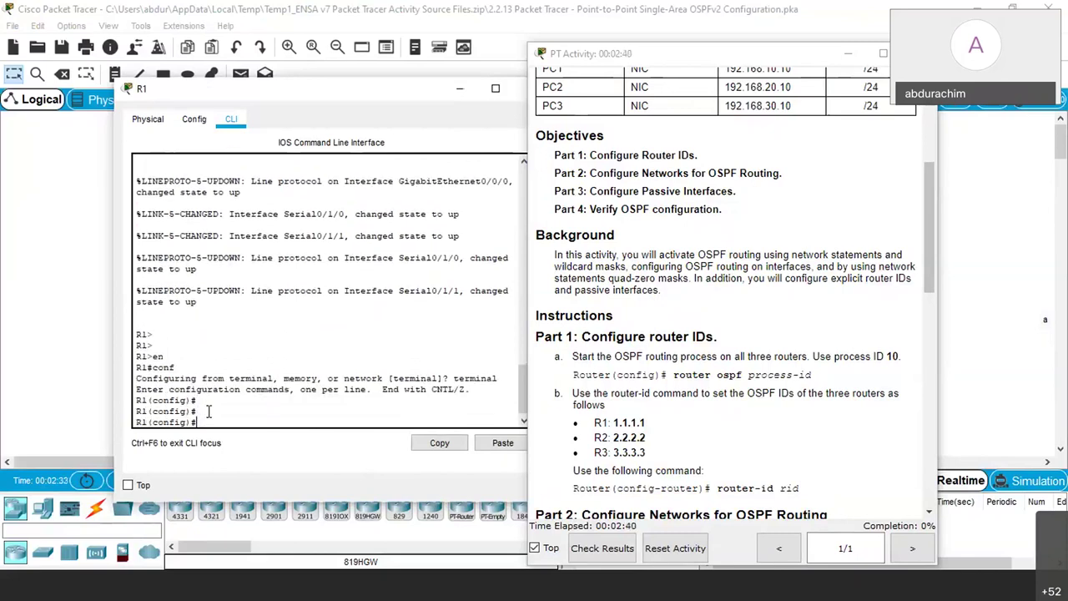
Start the OSPF routing process on R1 with process ID 10
type("rout")
key("Tab")
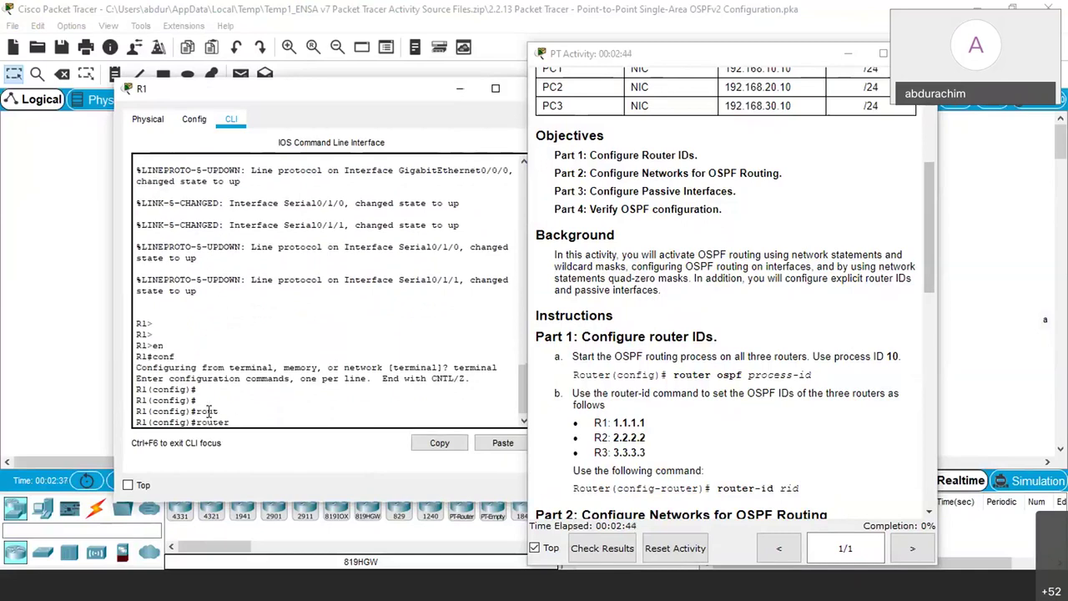
type("os")
key("Tab")
type("10")
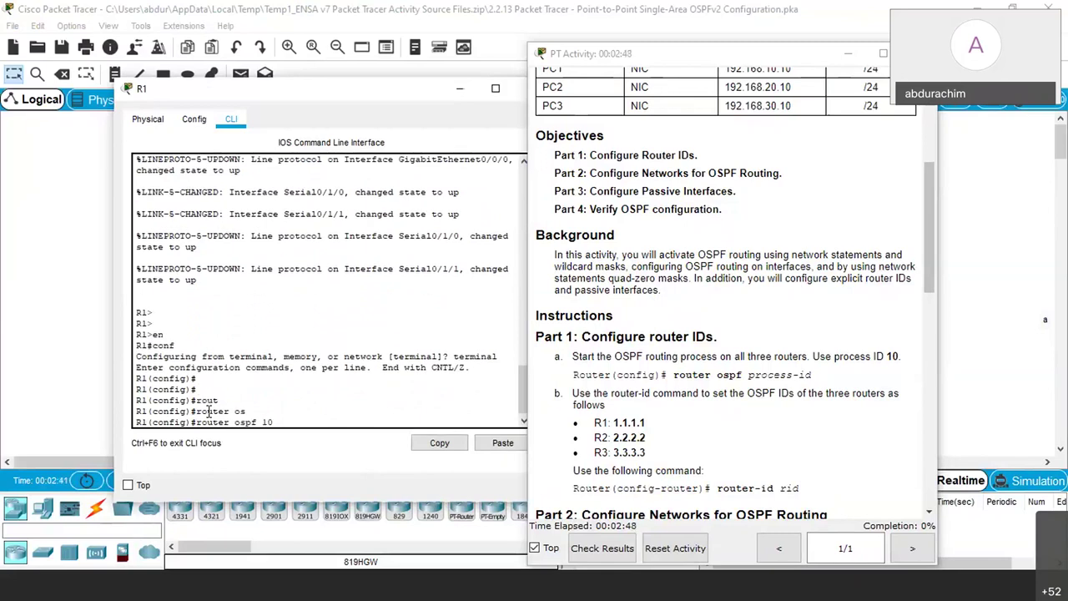
key("Return")
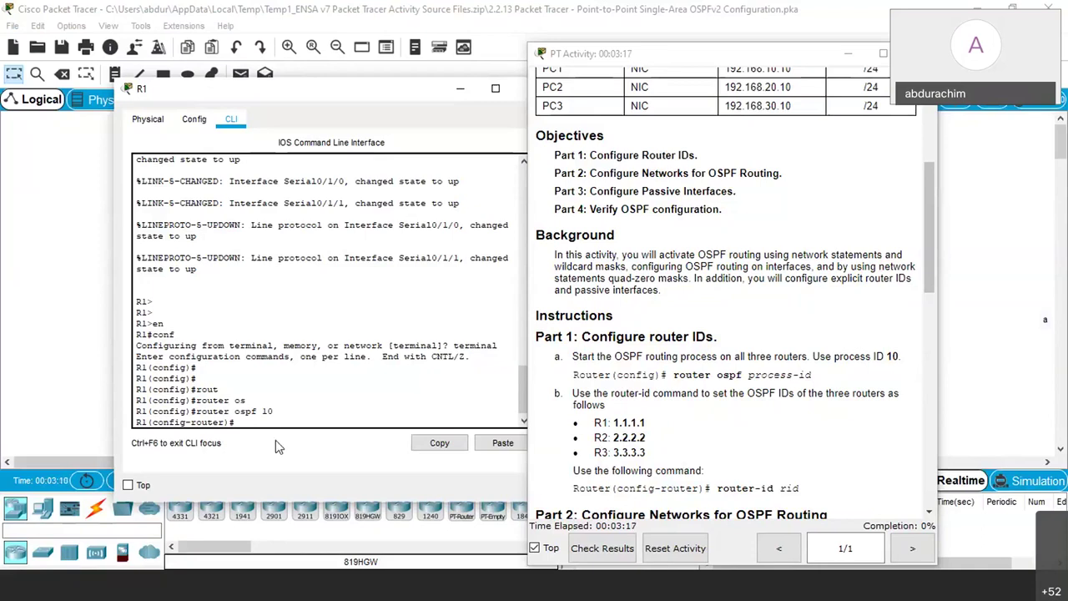
Set R1's OSPF router ID to 1.1.1.1
type("rout")
key("Tab")
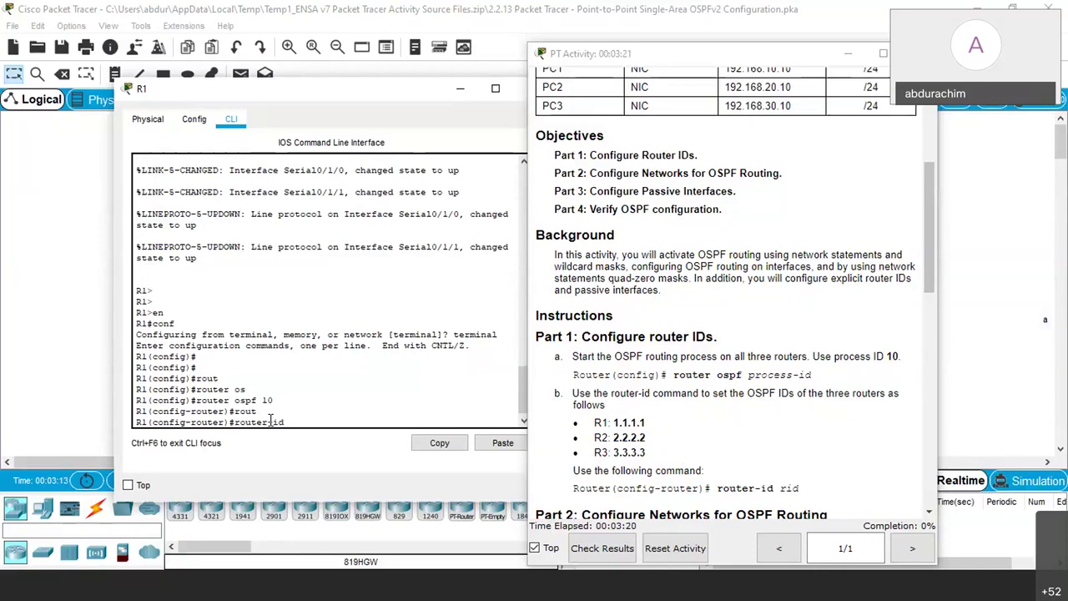
type("1.1.1.1")
key("Return")
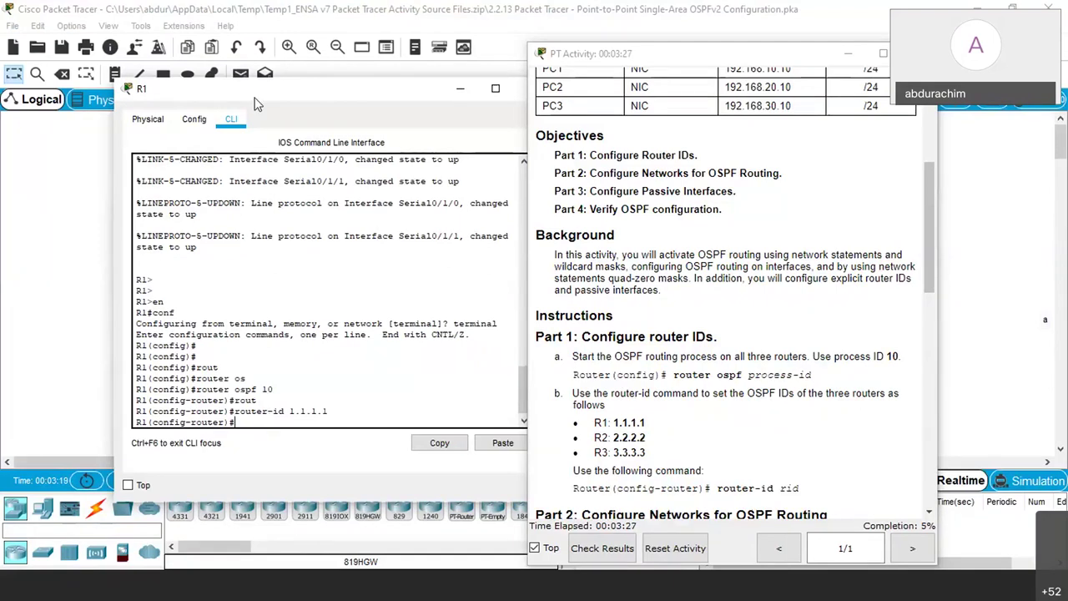
Open router R2's command line and enter privileged mode followed by global configuration mode
left_click(48, 119)
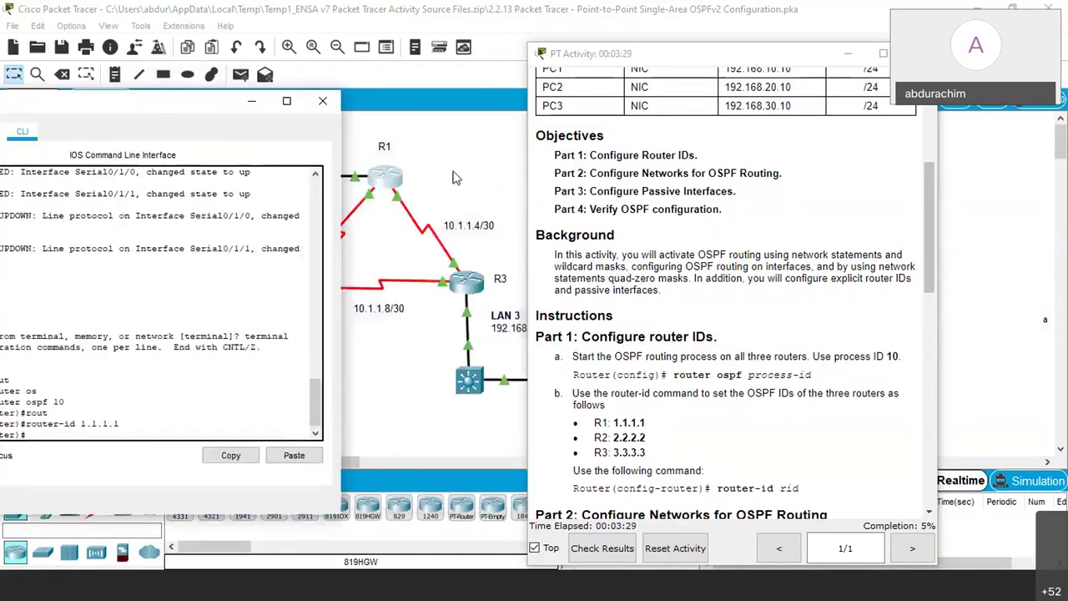
left_click(296, 285)
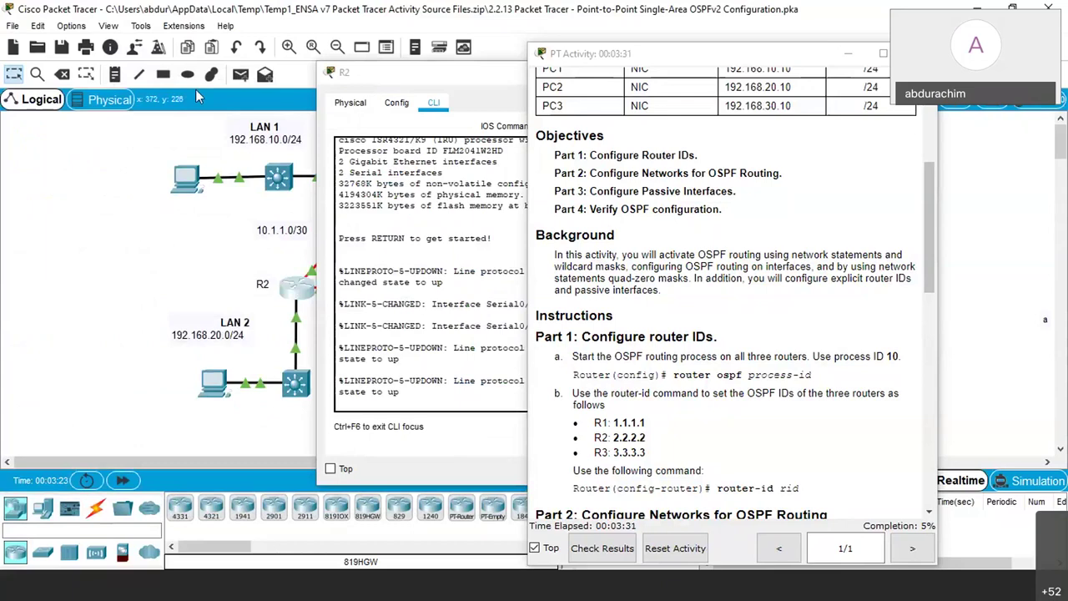
key("Return")
key("Return")
key("Return")
key("Return")
type("en")
key("Return")
type("conf")
key("Tab")
type("ter")
key("Tab")
key("Return")
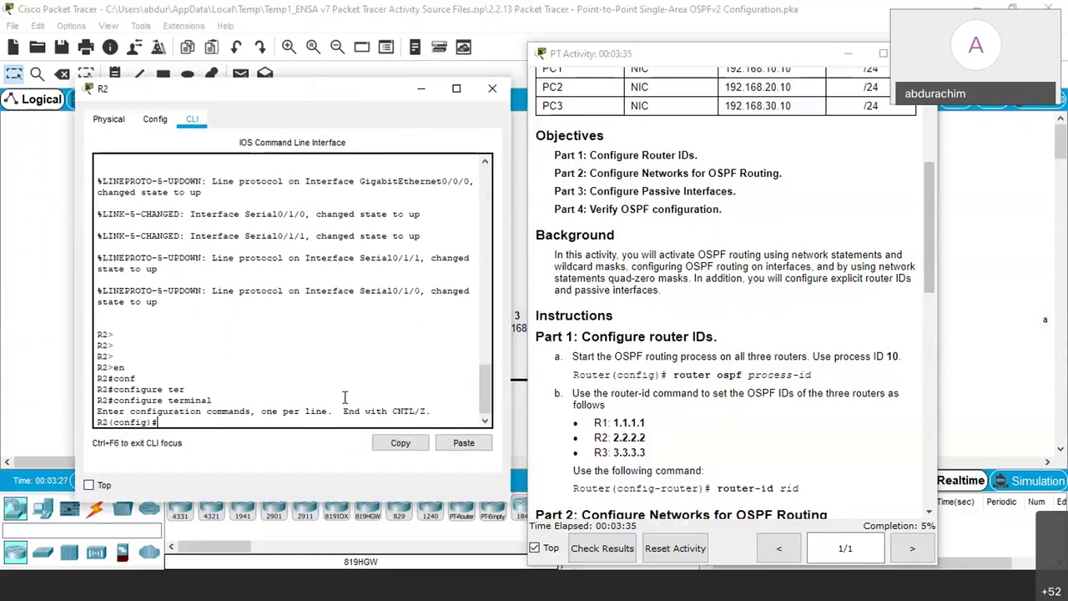
Start the OSPF routing process on R2 with process ID 10
type("rou")
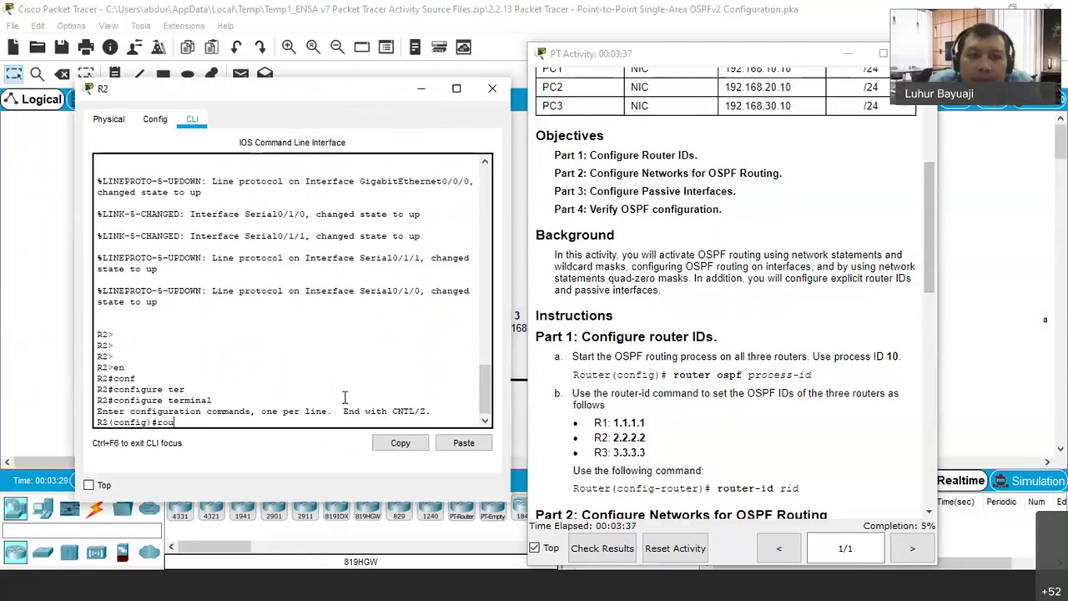
key("Tab")
type("os")
key("Tab")
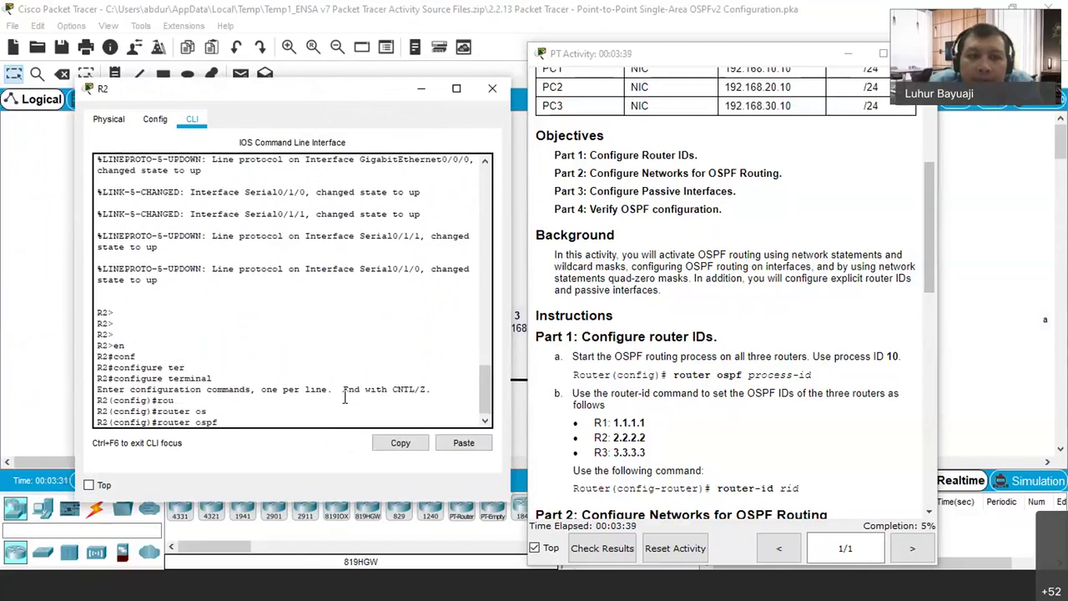
type("10")
key("Return")
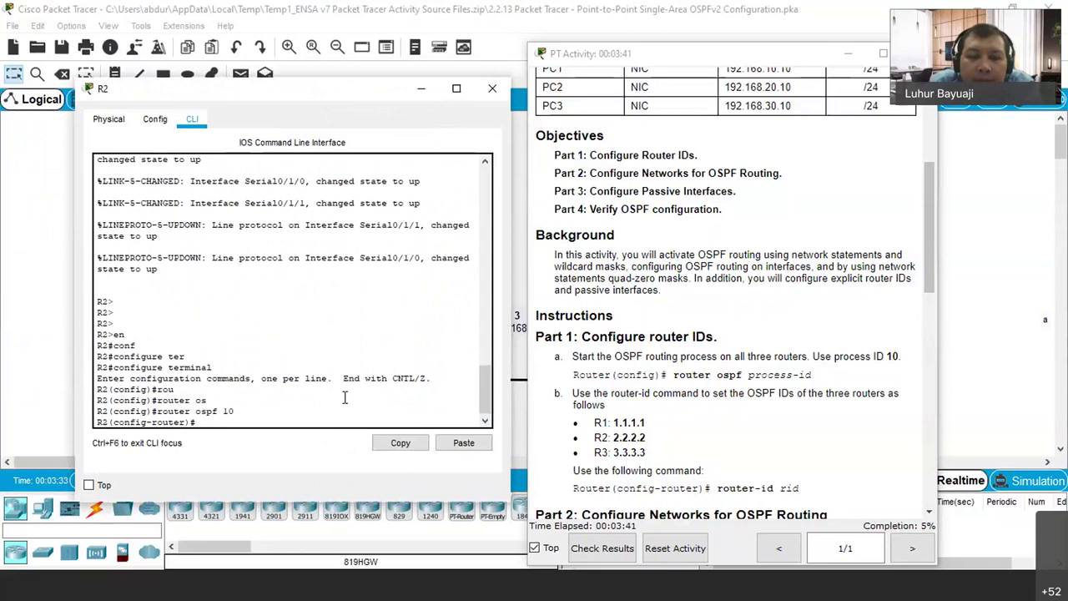
Set R2's OSPF router ID to 2.2.2.2 and close the R2 window
type("rout")
key("Tab")
type("2.2.2.")
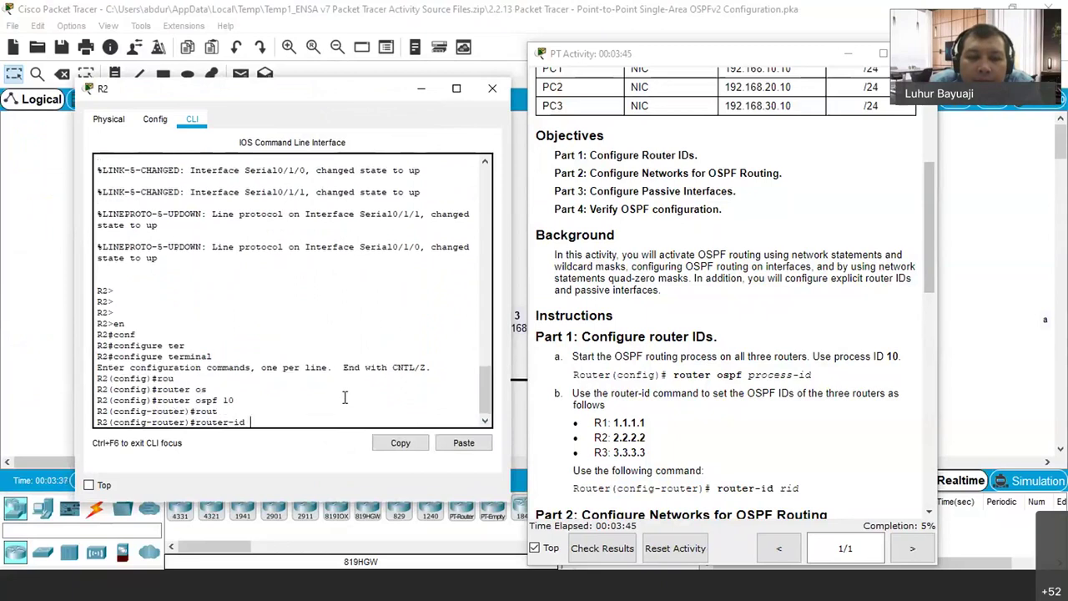
type("2")
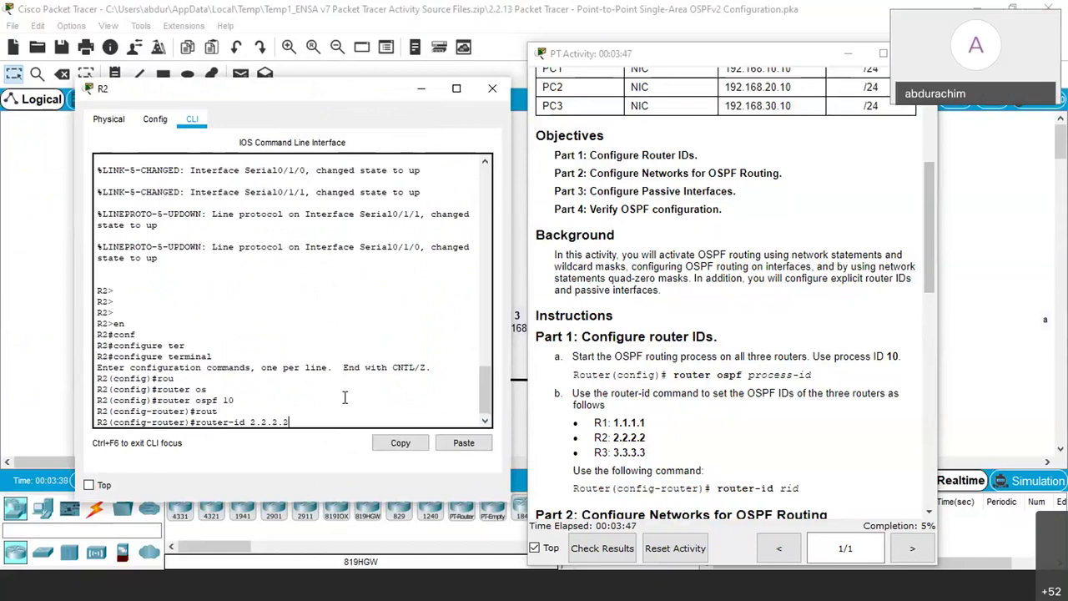
key("Return")
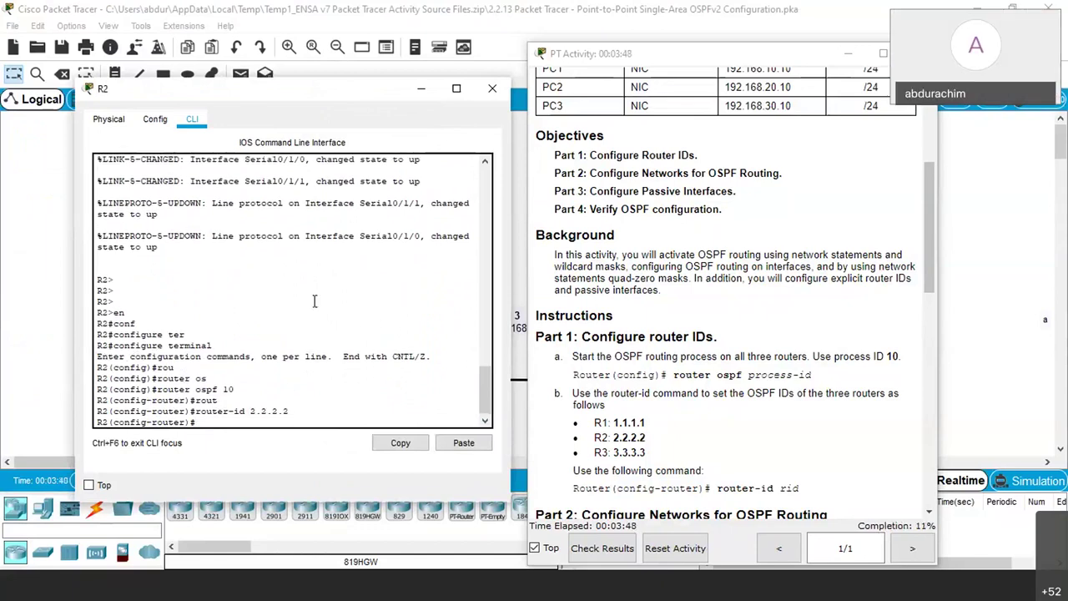
left_click(492, 87)
Open router R3's command line beside the activity instructions and bring up its user-mode prompt
left_click(477, 330)
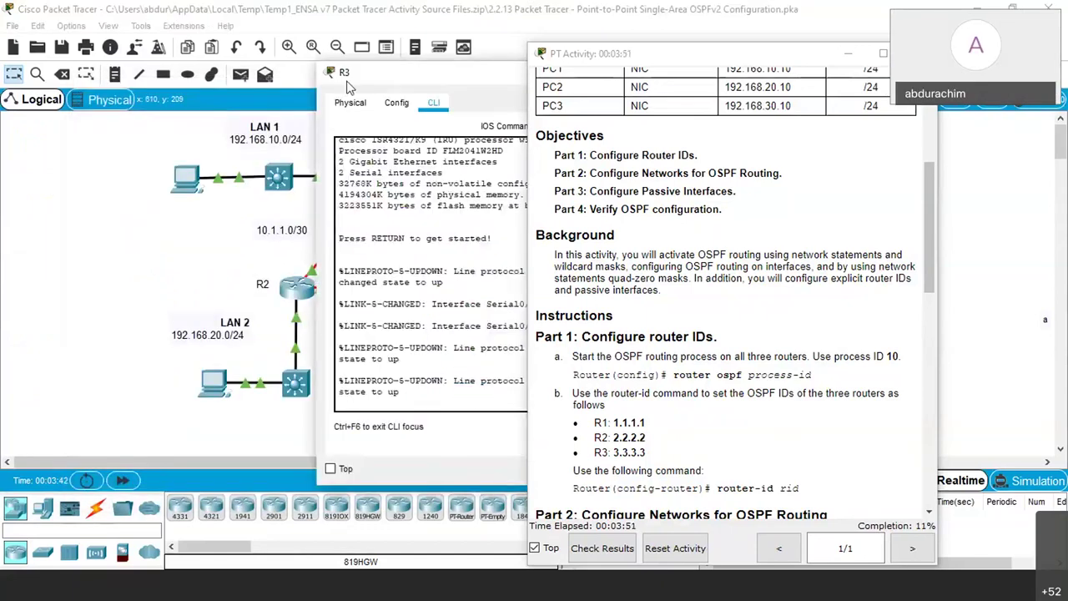
left_click_drag(347, 81, 159, 69)
key("Return")
key("Return")
key("Return")
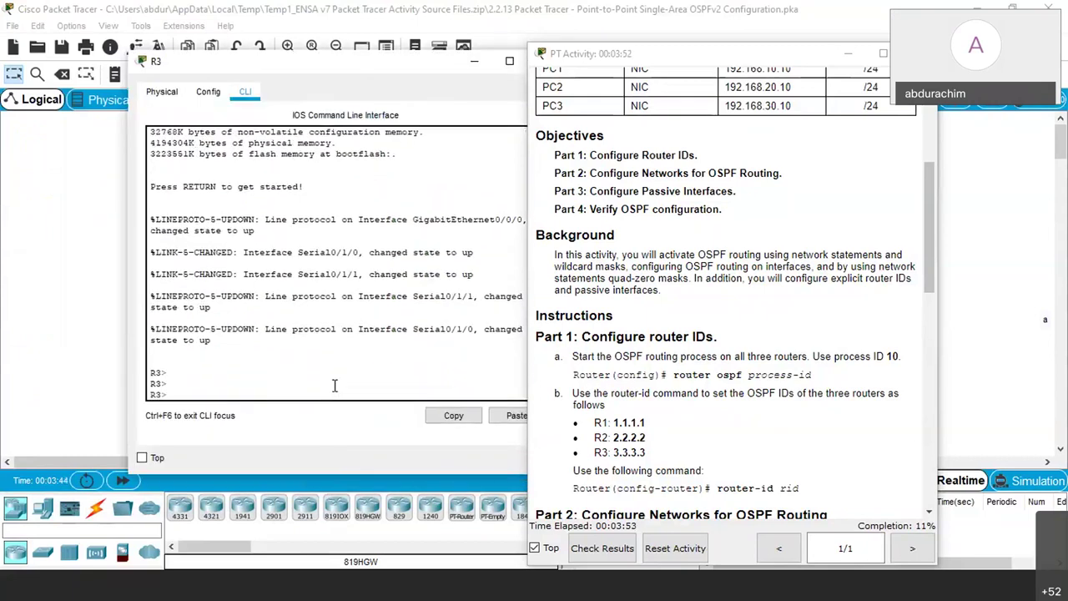
type("n")
key("Return")
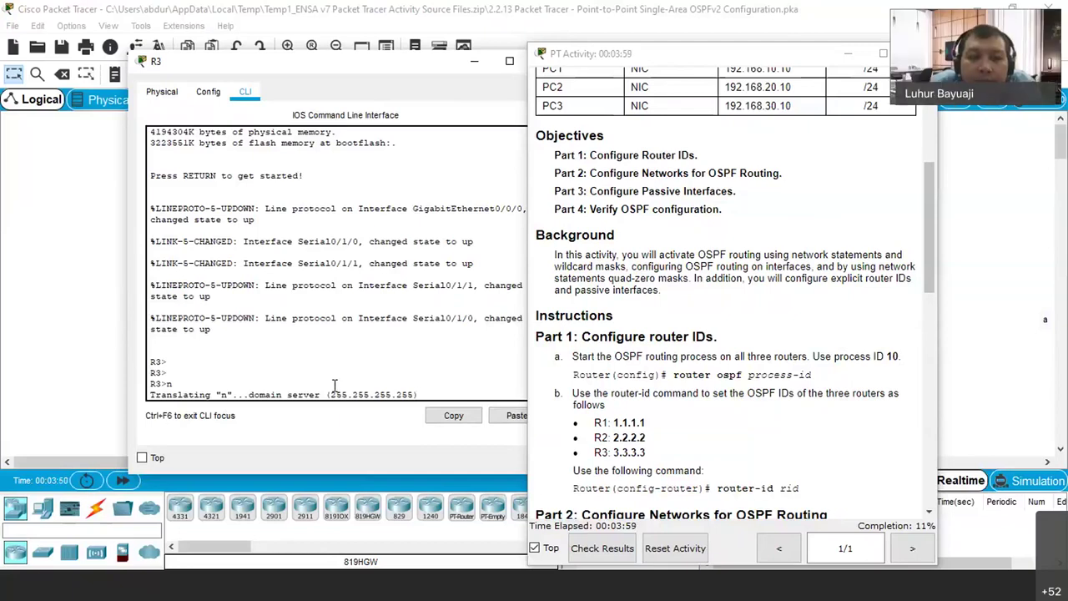
key("ctrl+shift+6")
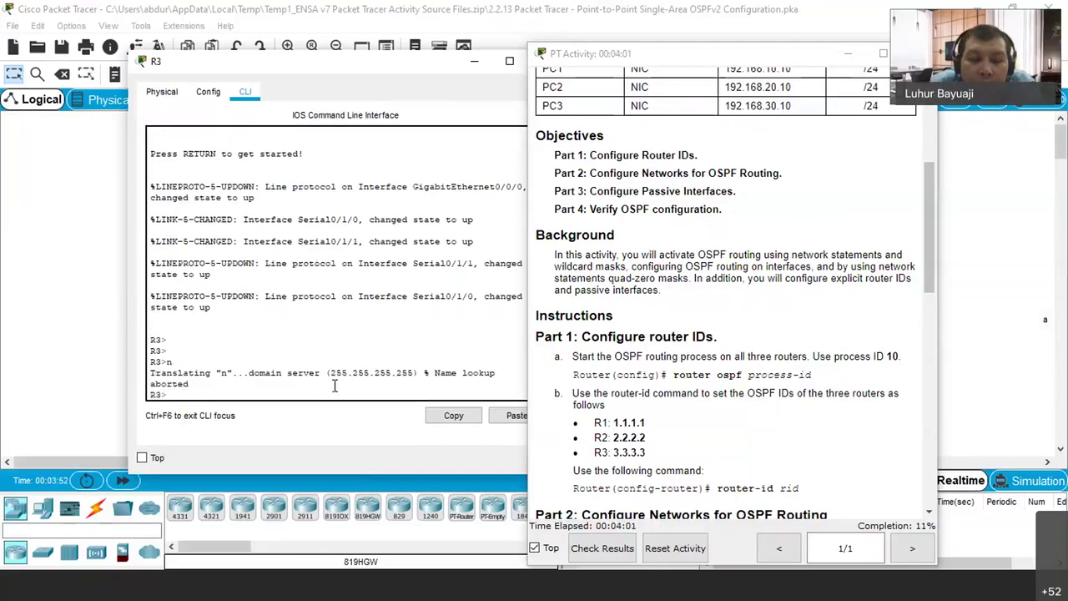
Enter privileged mode and global configuration mode on R3
type("en")
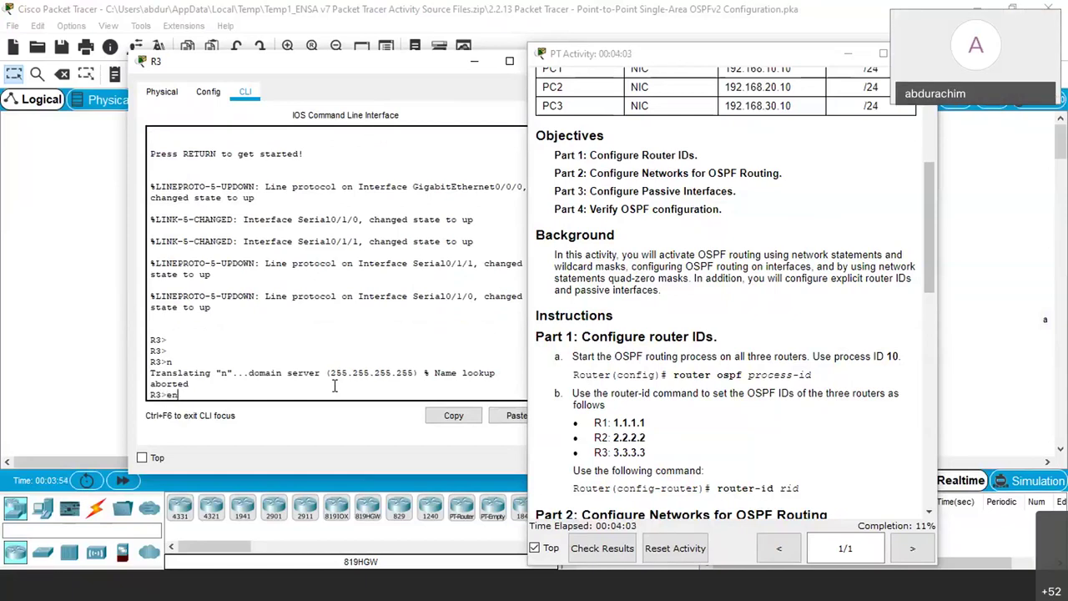
key("Return")
type("conf")
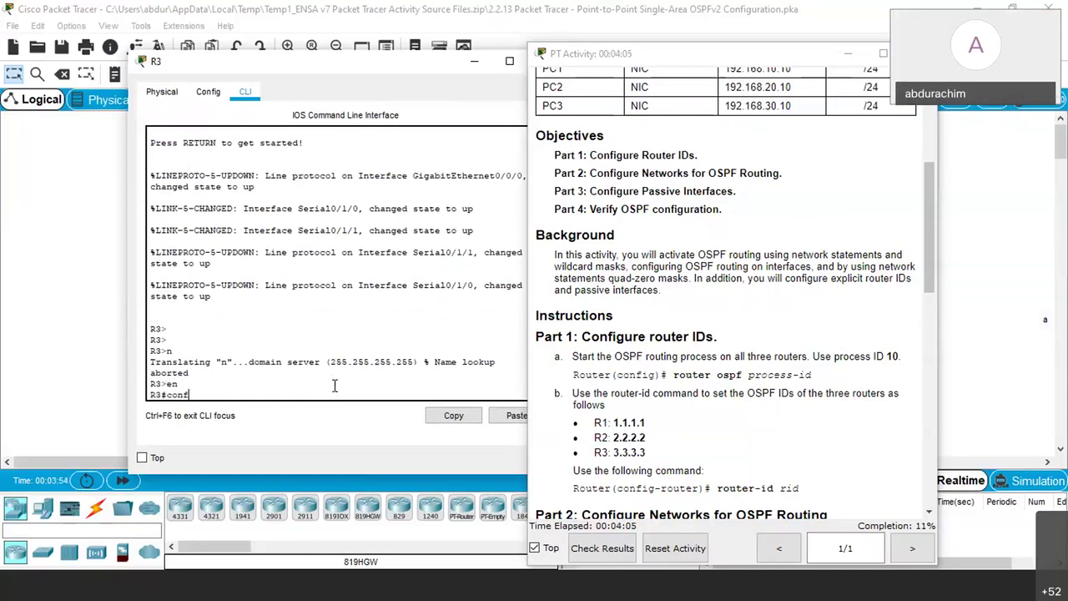
type(" ter")
key("Tab")
key("Return")
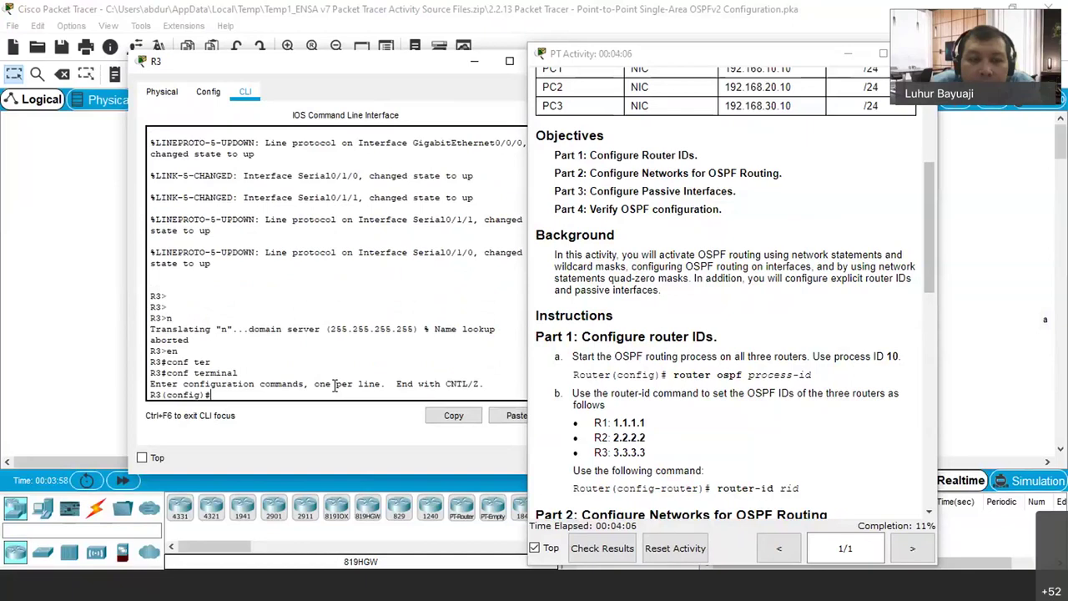
Start the OSPF routing process on R3 with process ID 10
type("rout")
key("Tab")
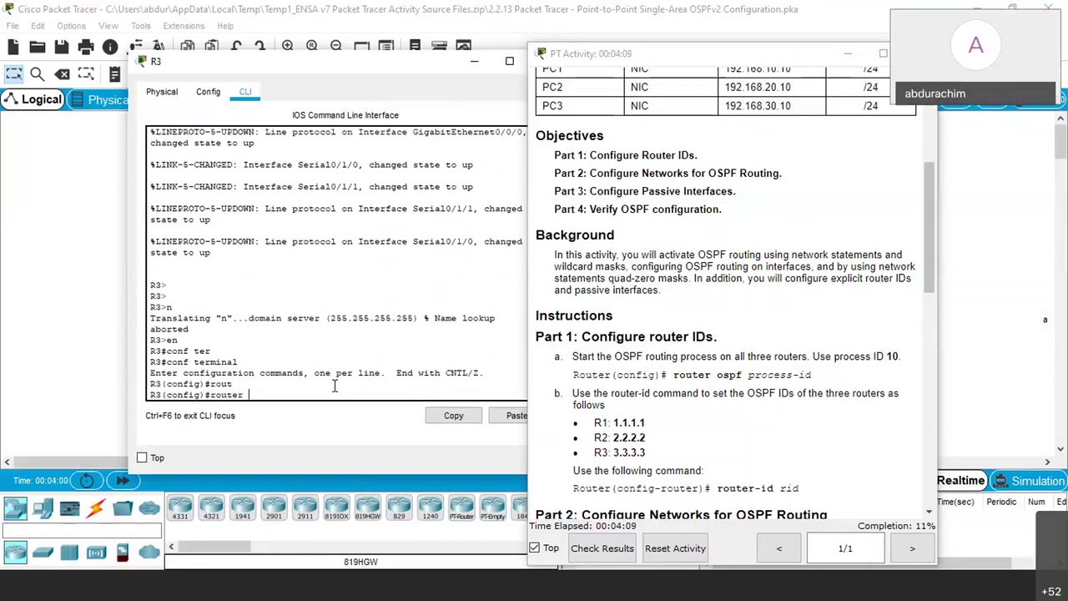
type("os")
key("Tab")
type("10")
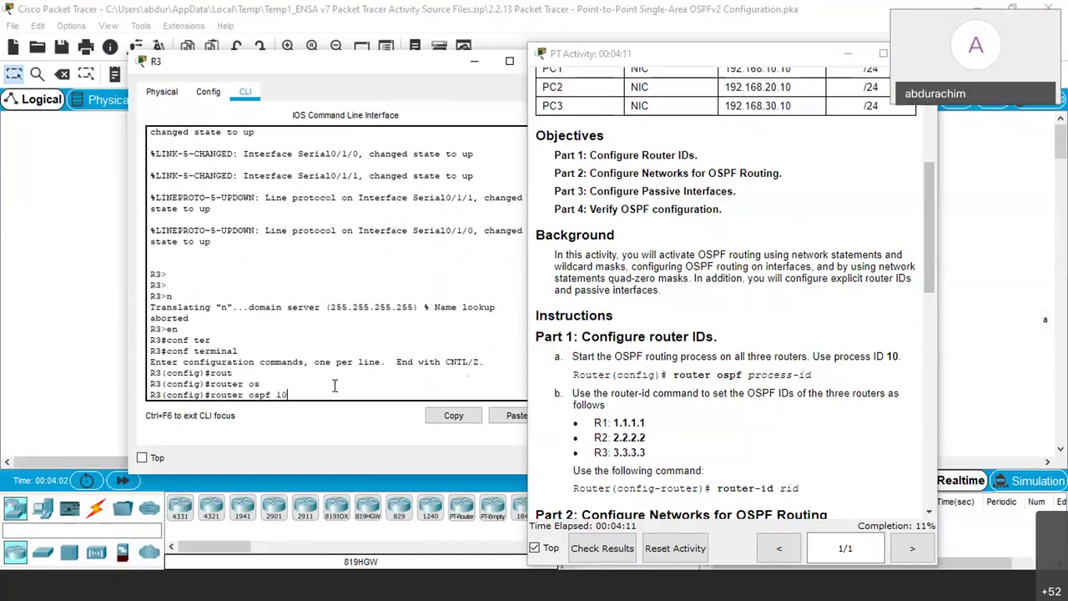
key("Return")
Set R3's OSPF router ID to 3.3.3.3
type("rout")
key("Tab")
type("3.3.3.3")
key("Return")
scroll(699, 357, "up", 1)
scroll(699, 357, "down", 3)
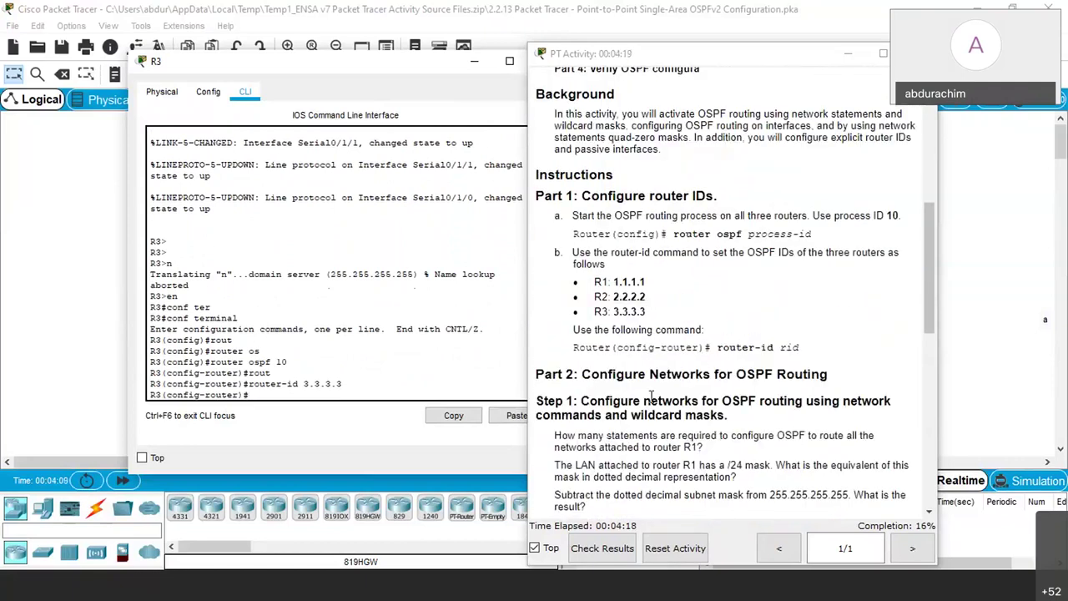
Examine the networks attached to router R1 in the topology against the question on how many OSPF network statements it needs
scroll(659, 380, "down", 1)
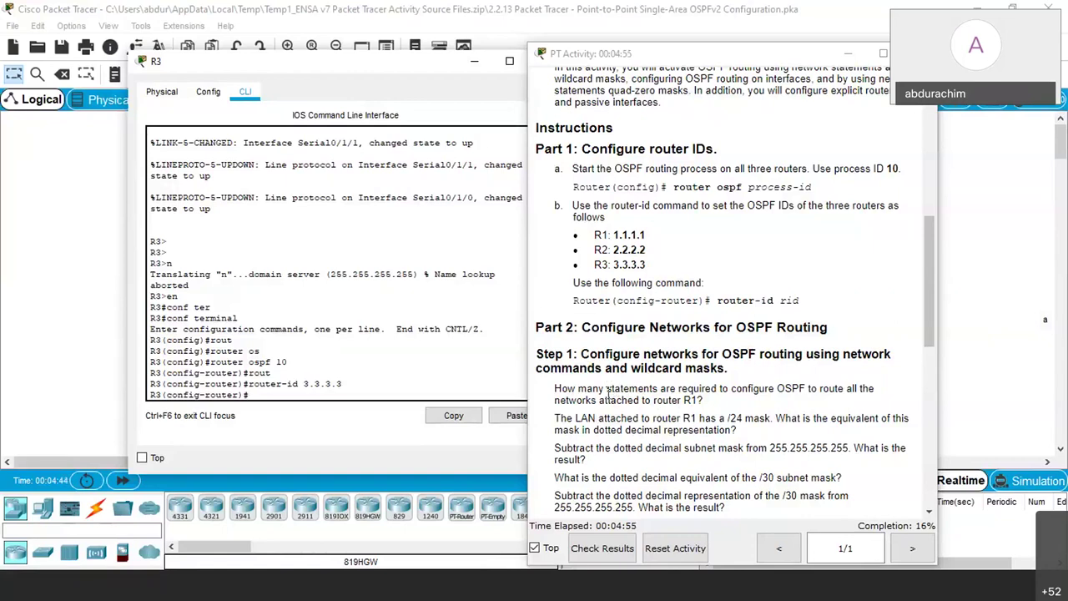
left_click_drag(607, 389, 659, 390)
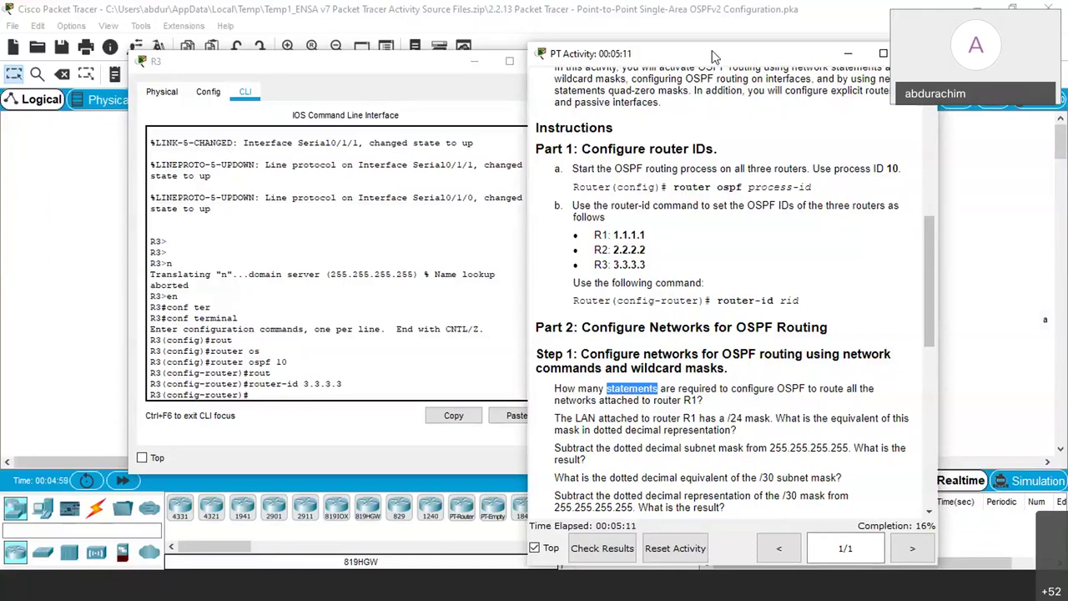
left_click_drag(714, 55, 840, 41)
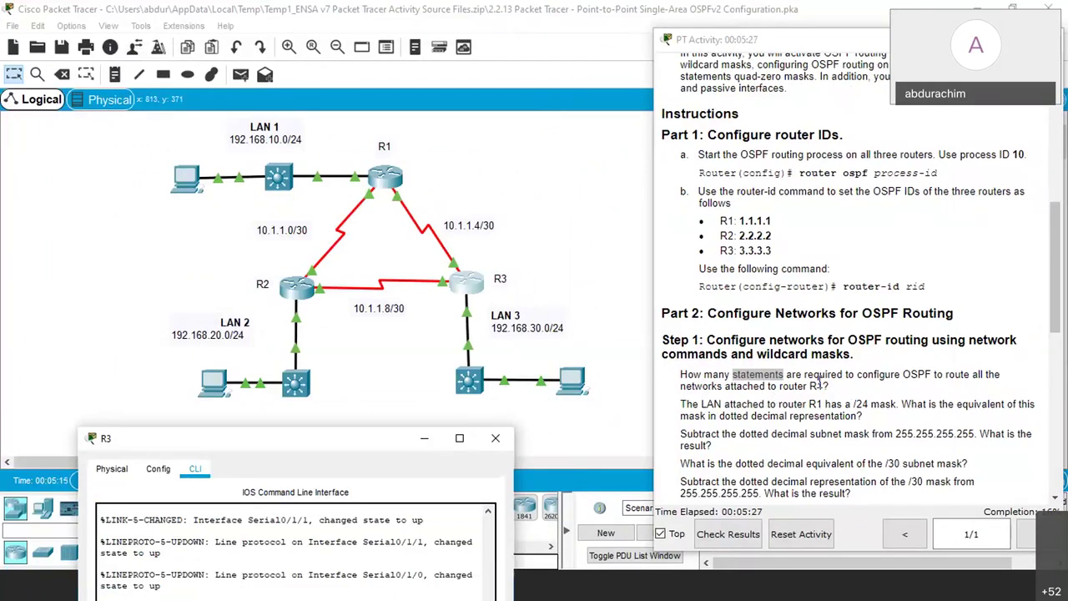
left_click_drag(125, 119, 435, 200)
left_click_drag(575, 260, 407, 203)
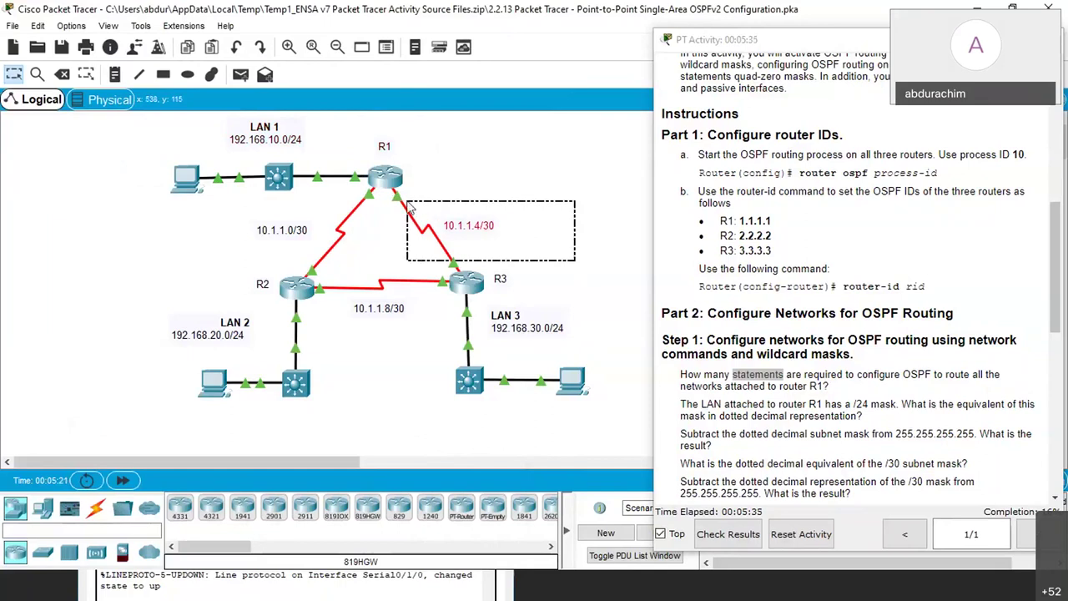
left_click_drag(409, 241, 662, 249)
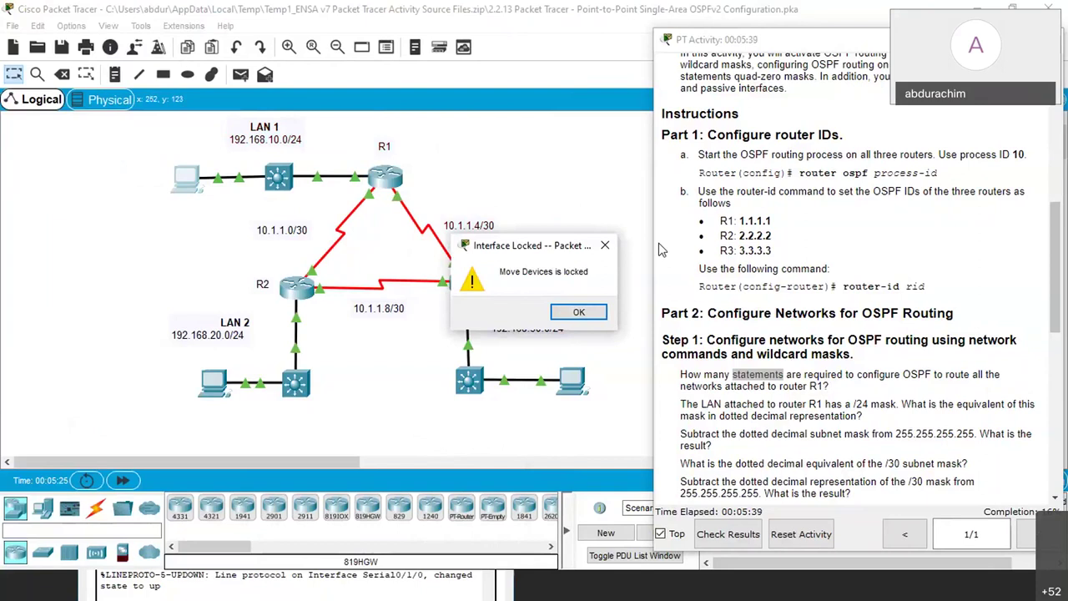
left_click(578, 313)
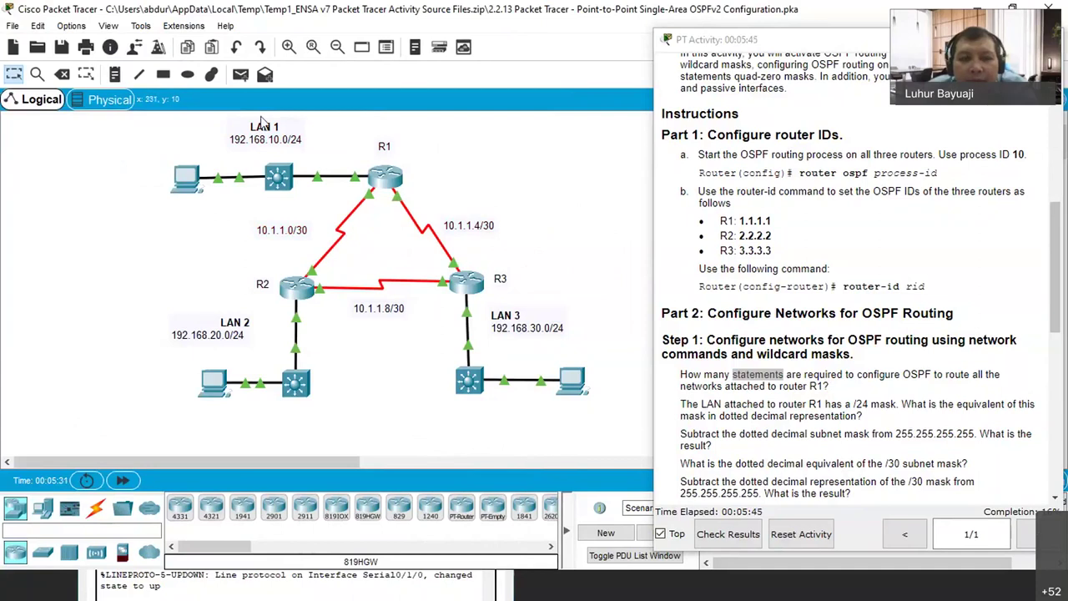
left_click_drag(87, 162, 458, 205)
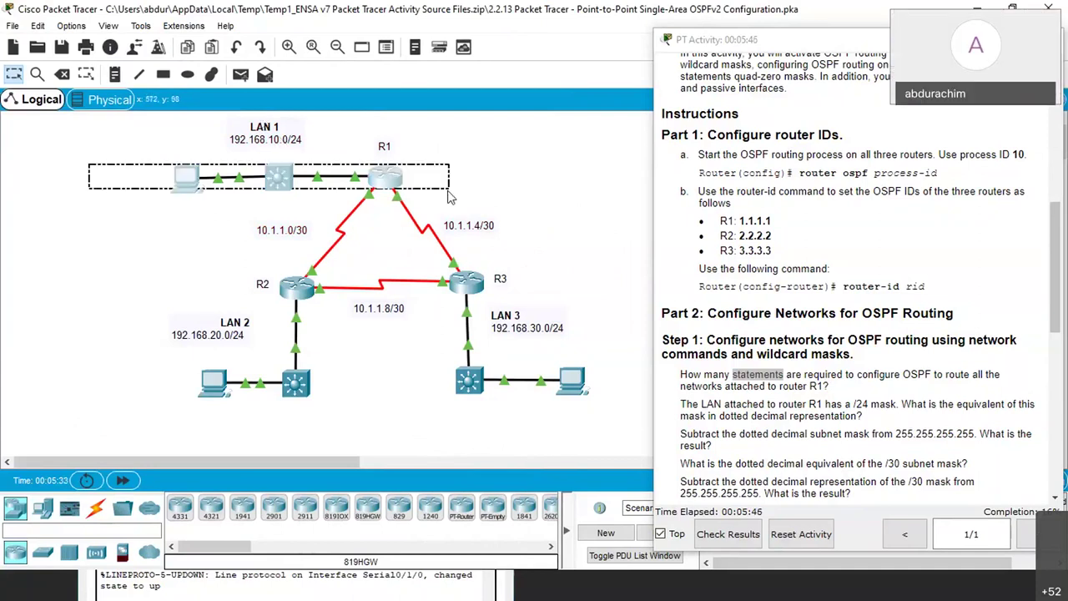
left_click(259, 250)
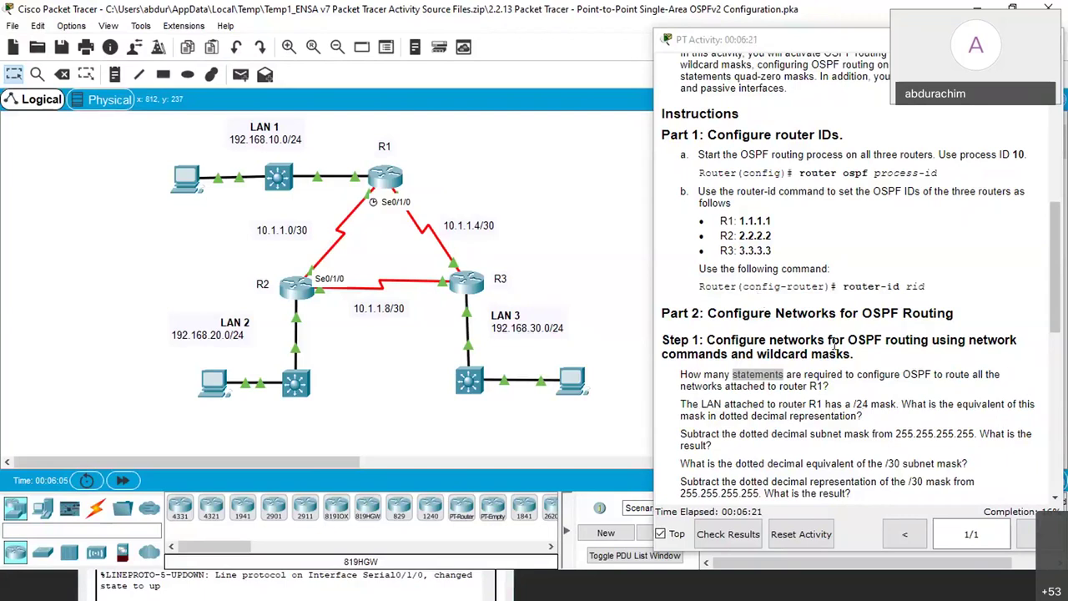
Read the Part 2 Step 1 questions about the /24 and /30 masks and the network command syntax for R1
scroll(851, 350, "down", 1)
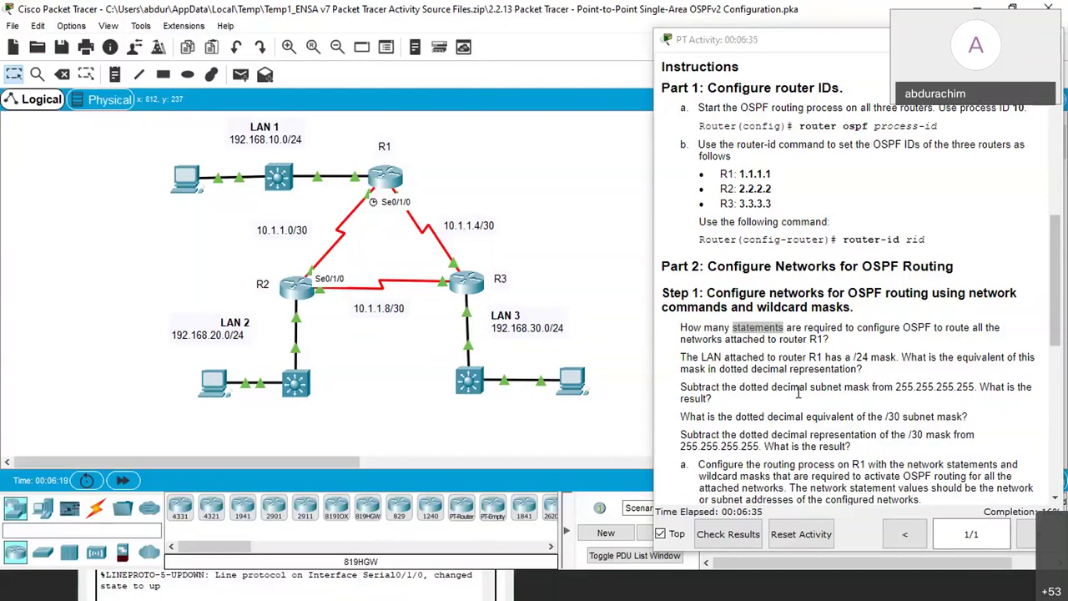
left_click(753, 403)
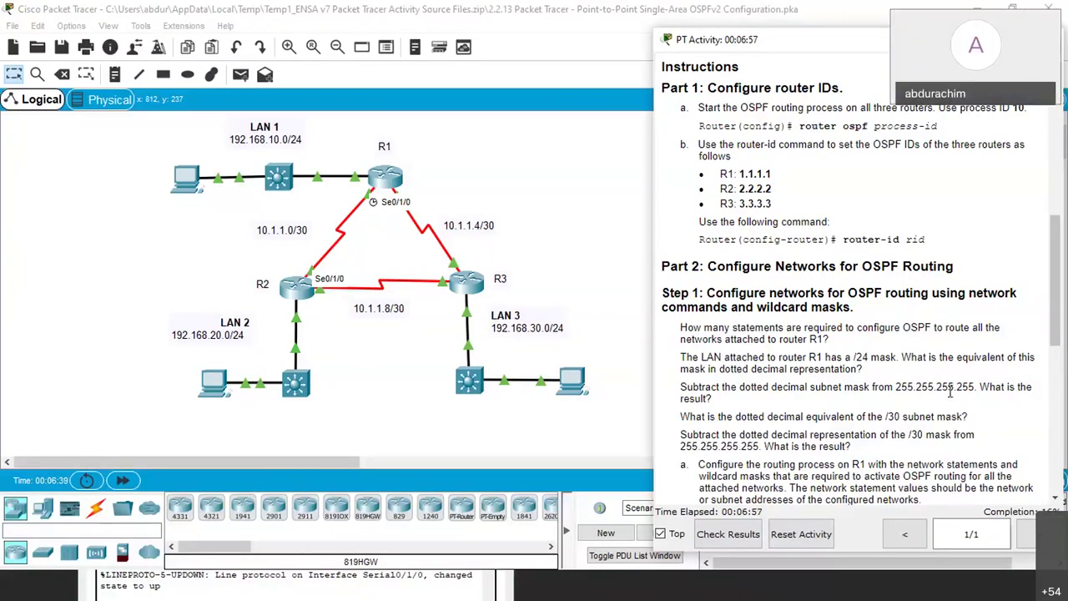
left_click_drag(679, 415, 970, 421)
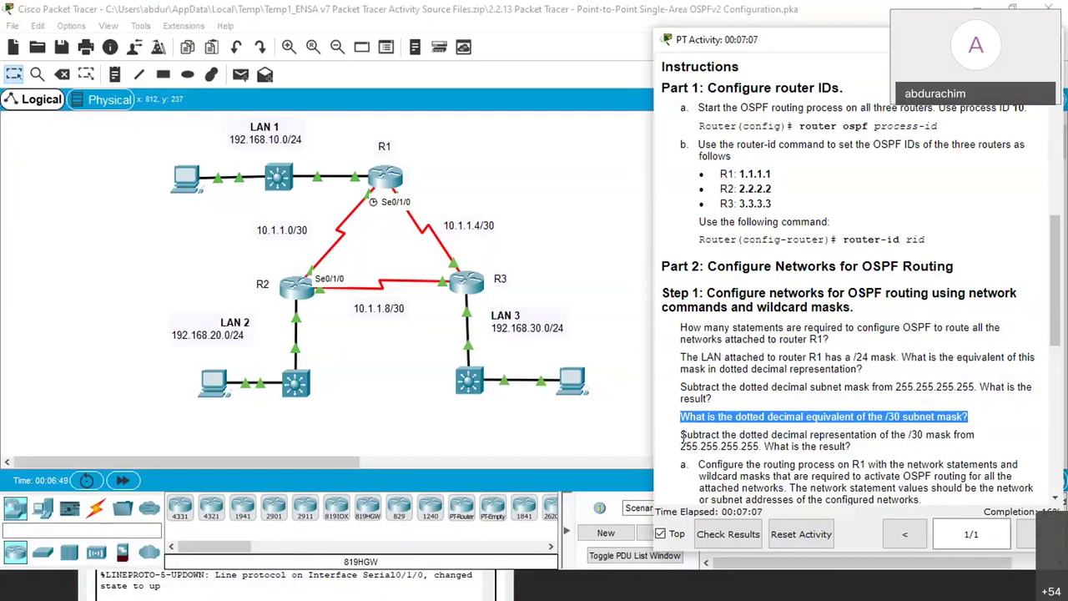
left_click_drag(681, 435, 923, 435)
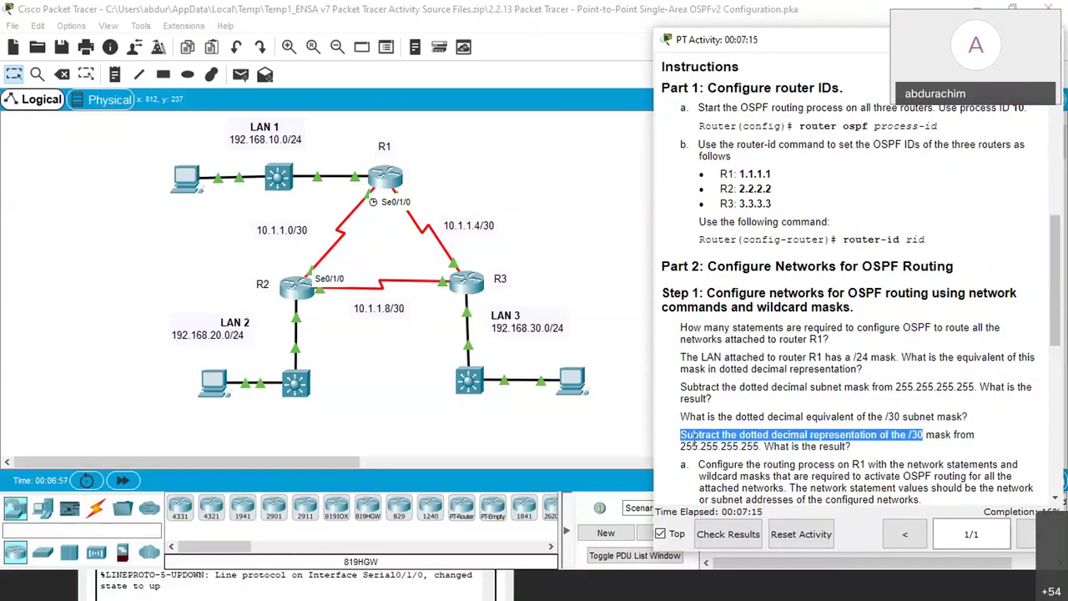
mouse_move(755, 446)
left_mouse_down()
mouse_move(690, 445)
mouse_move(758, 446)
left_mouse_up()
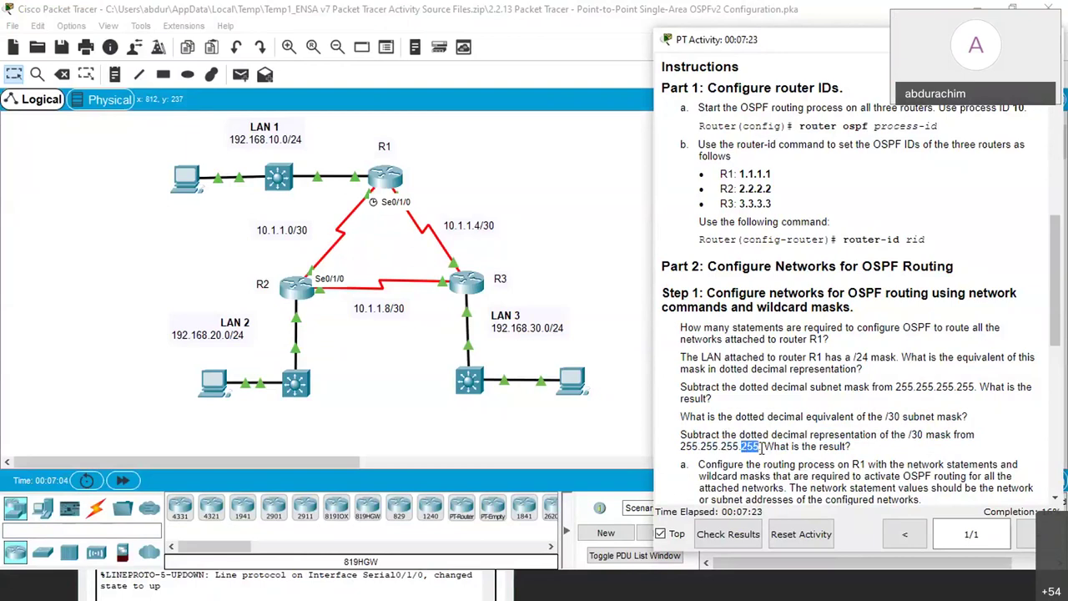
scroll(761, 448, "down", 1)
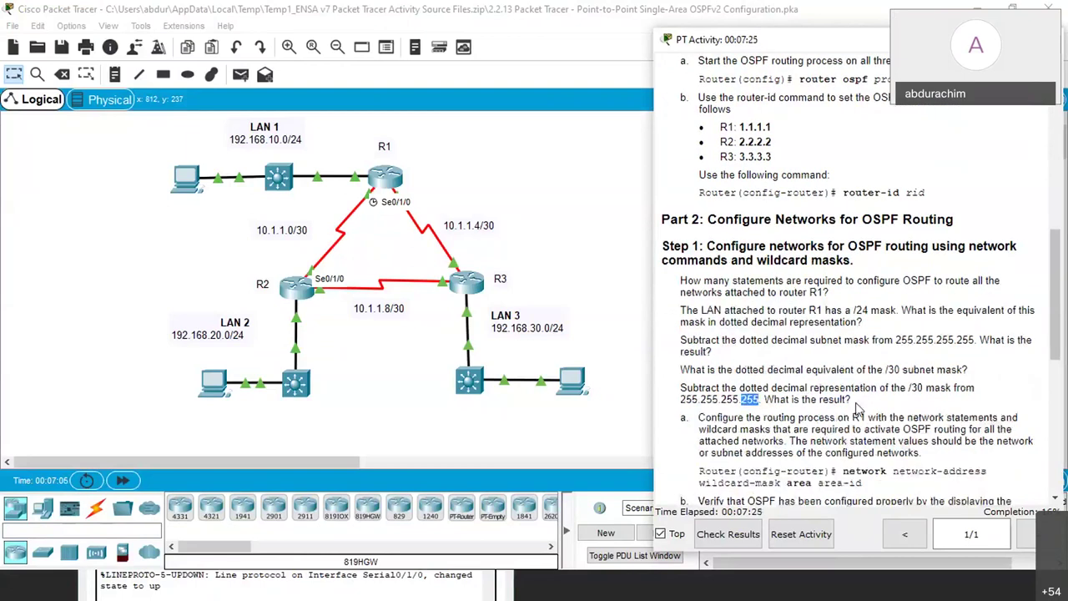
scroll(830, 386, "down", 1)
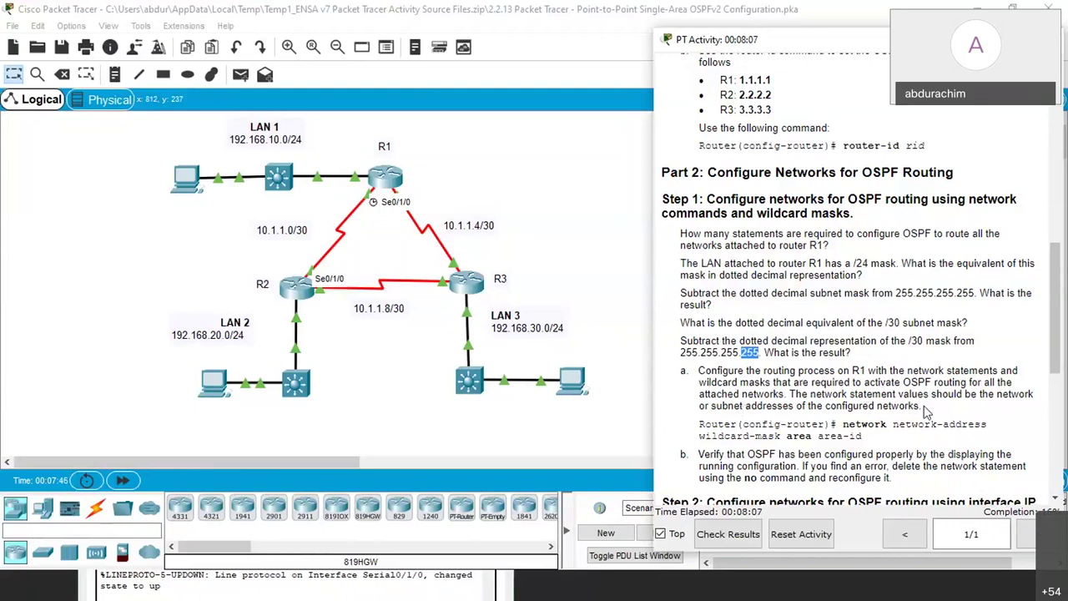
scroll(925, 409, "down", 1)
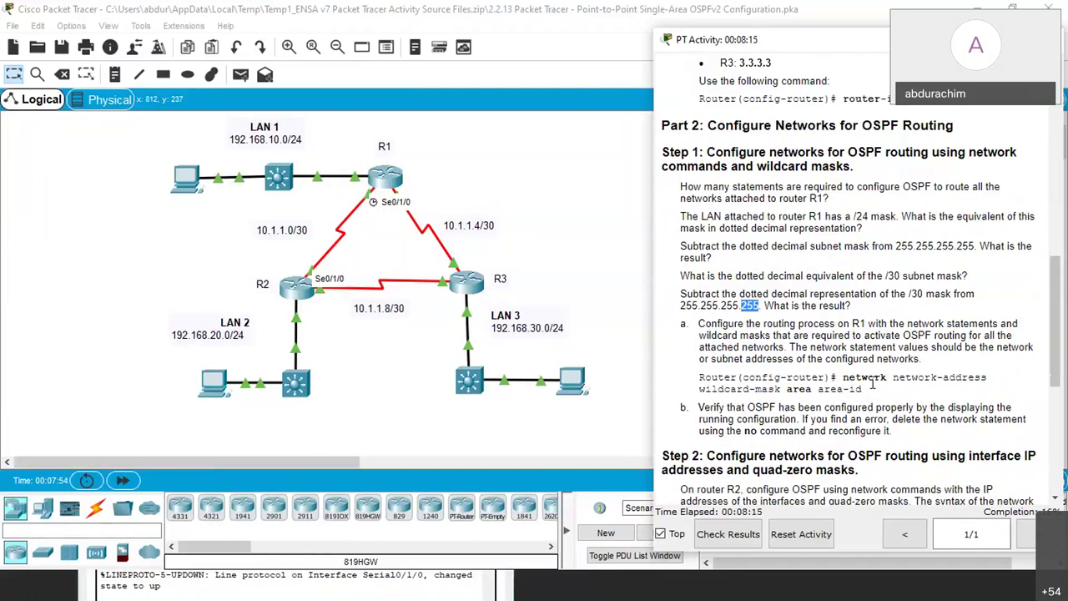
scroll(873, 375, "up", 2)
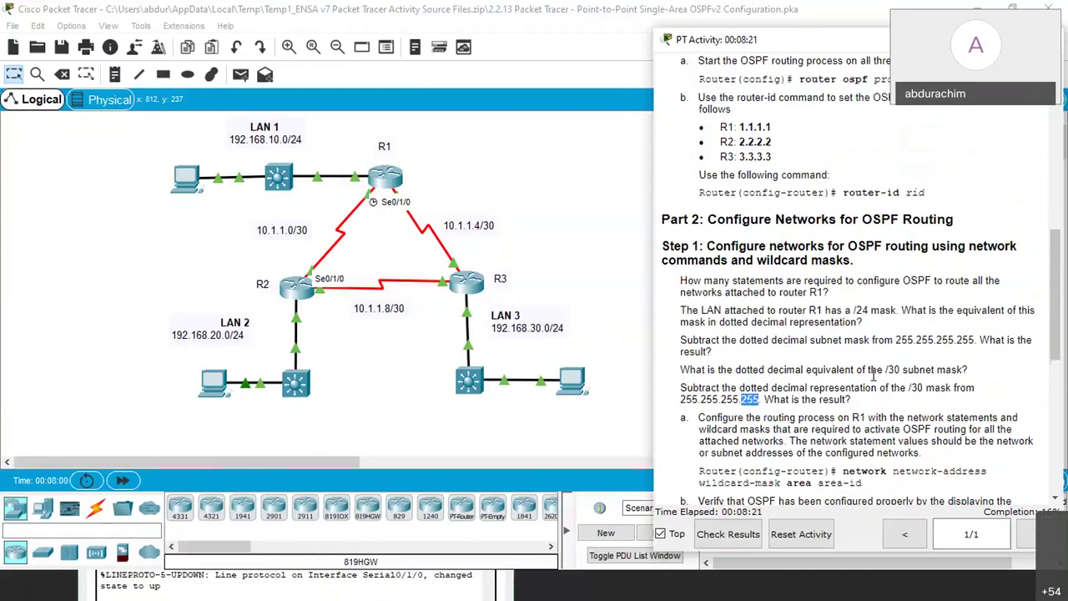
scroll(873, 377, "down", 1)
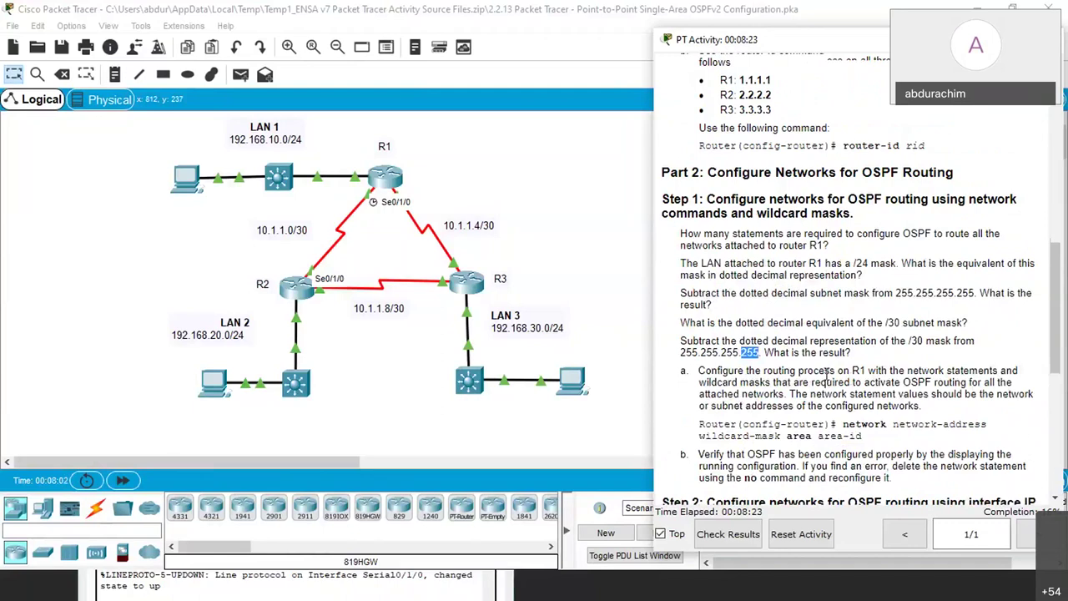
scroll(720, 382, "down", 3)
scroll(720, 382, "up", 3)
Open router R1's command line and bring up a fresh OSPF router configuration prompt
left_click(383, 179)
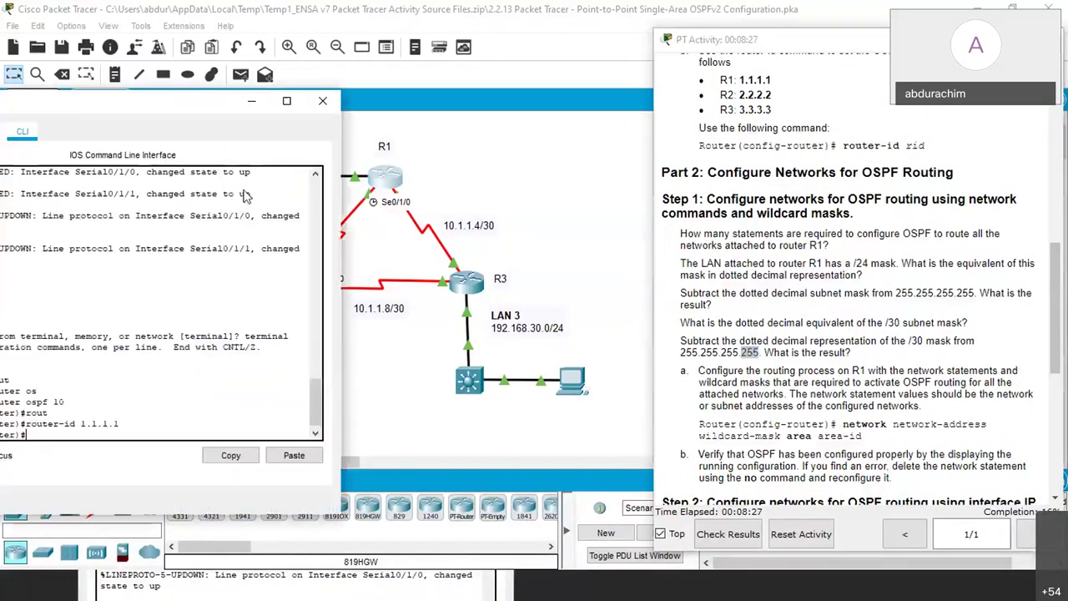
key("Return")
key("Return")
key("Return")
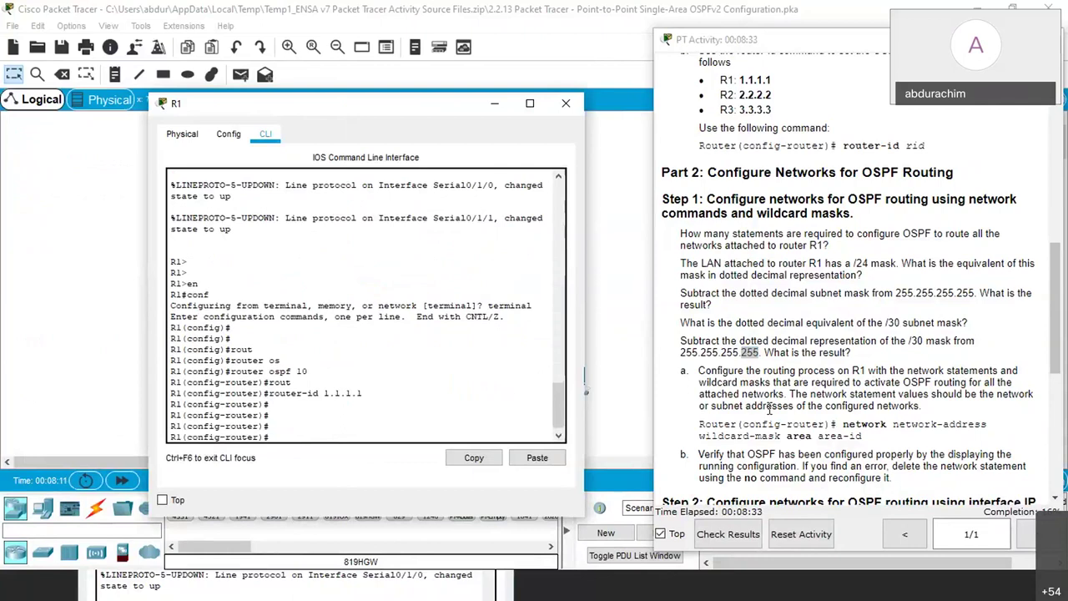
Begin a network statement for LAN 1's address 192.168.10.0 in R1's OSPF configuration, consulting the addressing table
type("net")
key("Tab")
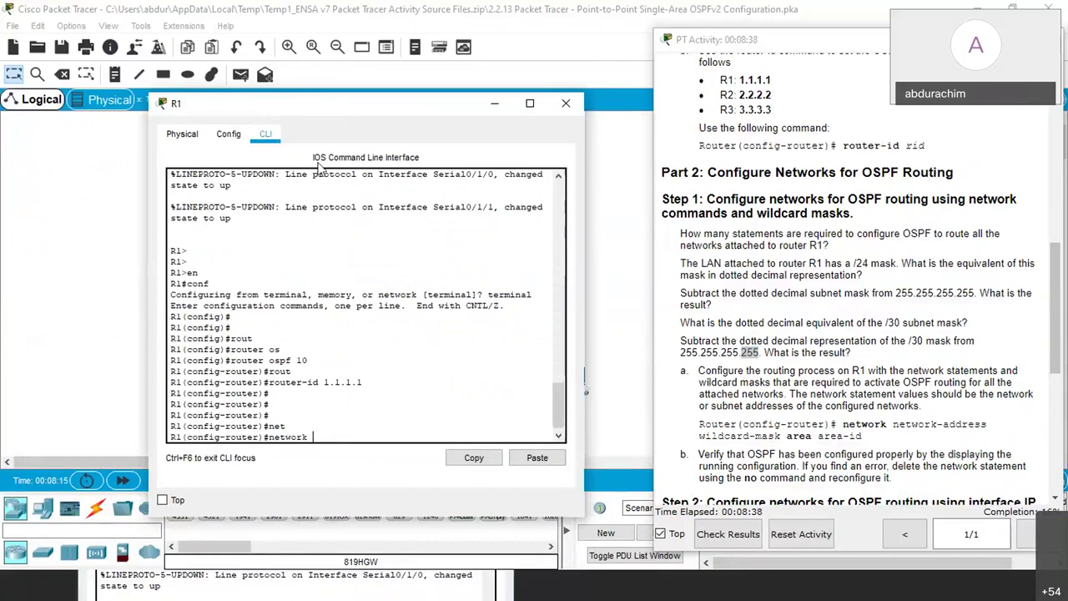
left_click_drag(319, 104, 432, 215)
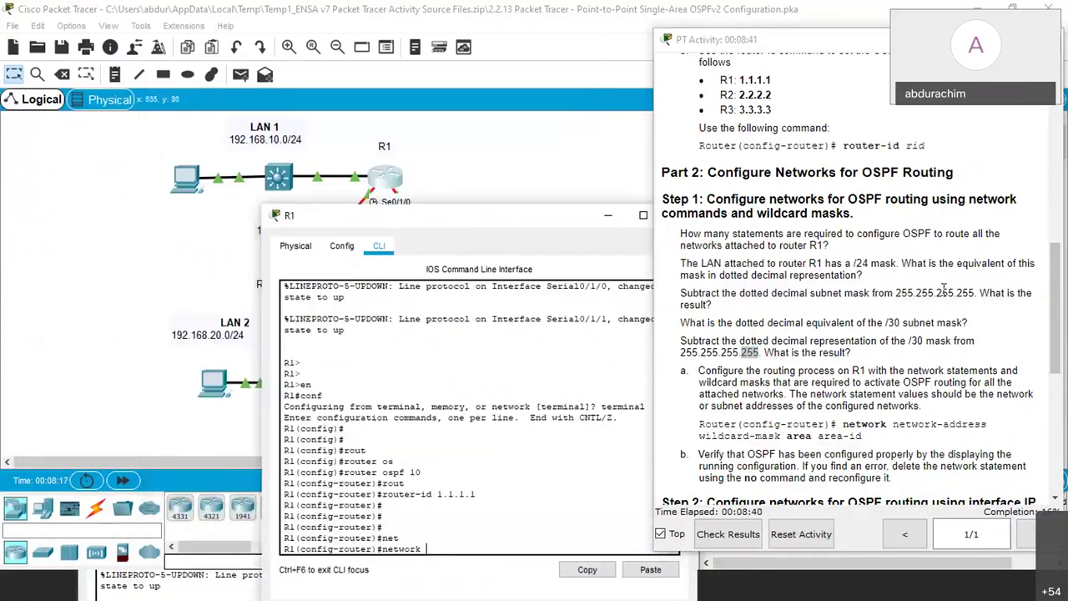
scroll(944, 288, "up", 10)
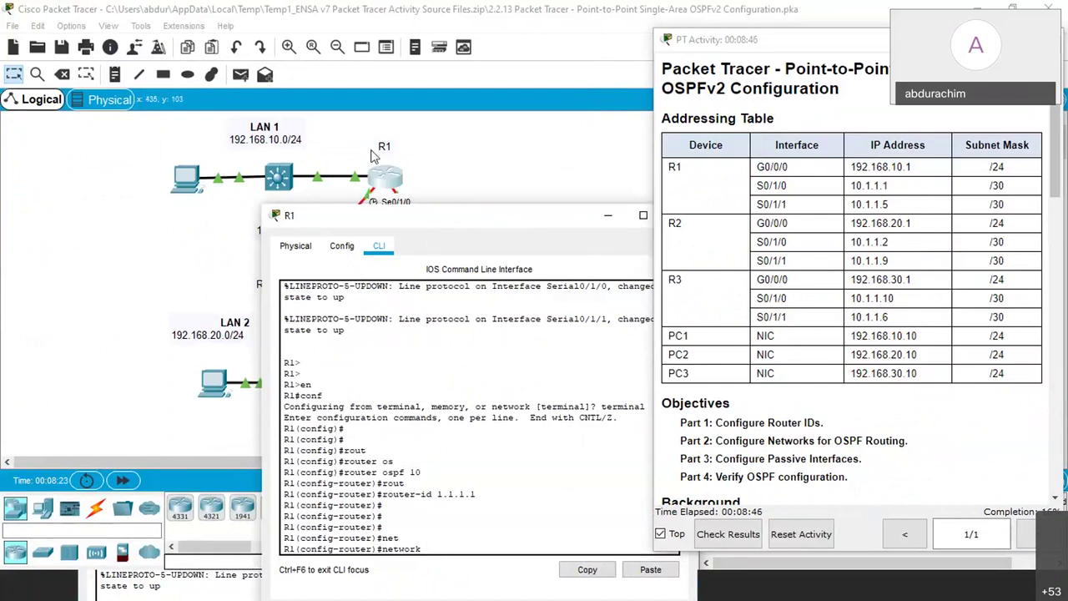
left_click_drag(363, 220, 311, 146)
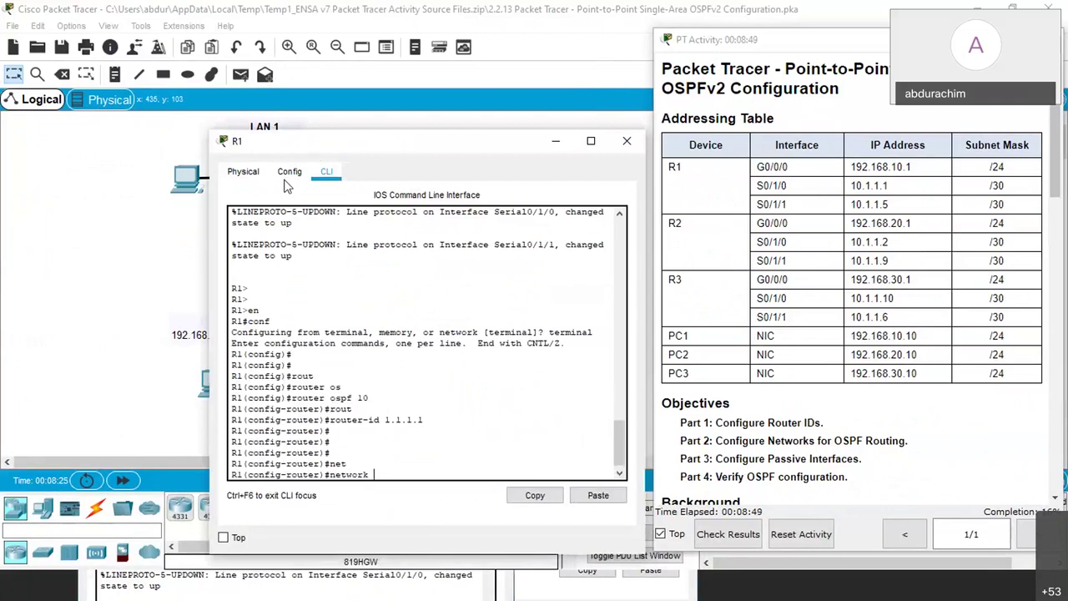
left_click_drag(287, 185, 279, 183)
type("192.168.10.")
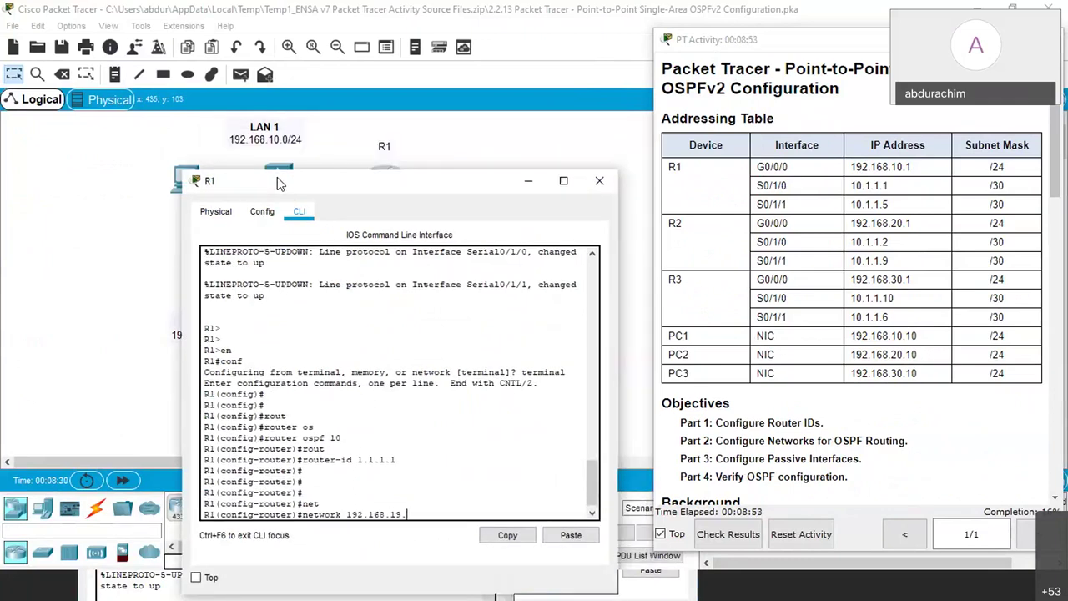
key("BackSpace")
type(".0")
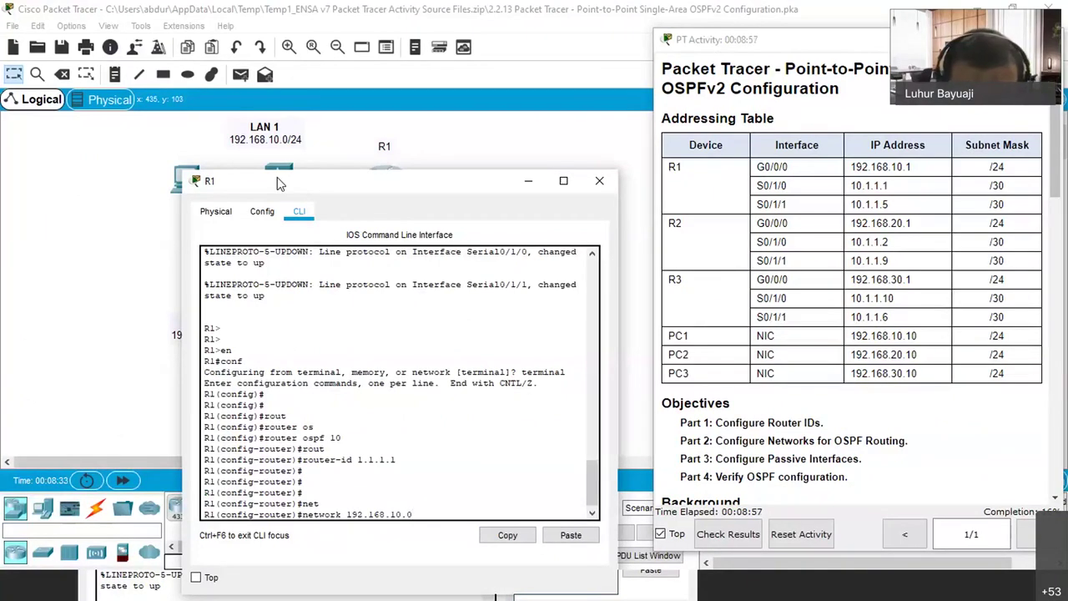
Try to submit R1's 192.168.10.0 network statement with wildcard mask 0.0.0.255 followed by 0 10
scroll(896, 286, "down", 3)
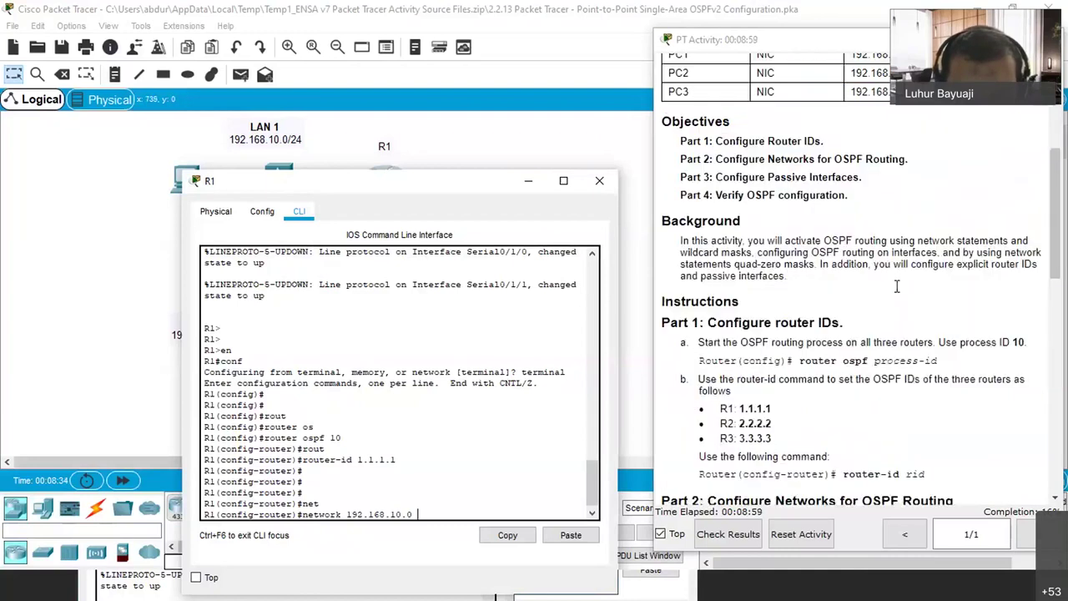
scroll(896, 287, "down", 5)
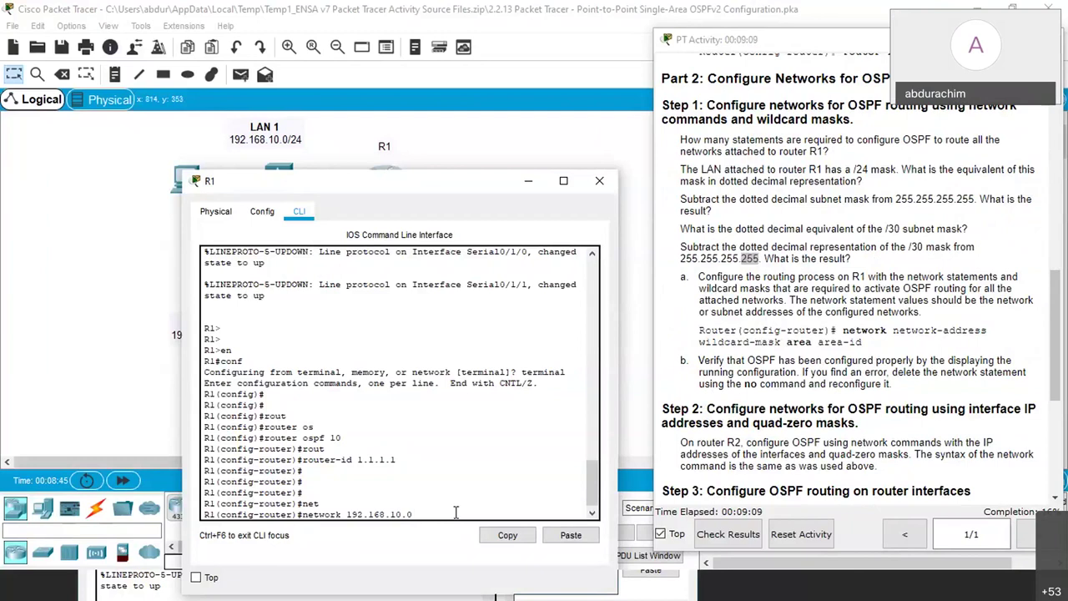
type("0.0.0.255")
type("0 10")
key("Return")
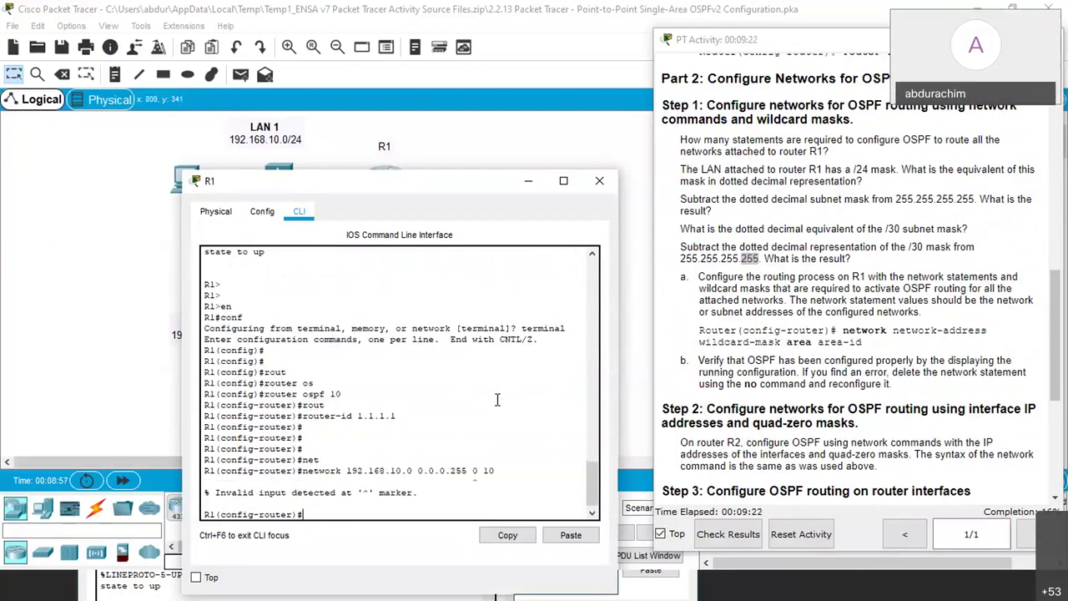
Correct R1's network statement to network 192.168.10.0 0.0.0.255 area 0 and submit it
key("Up")
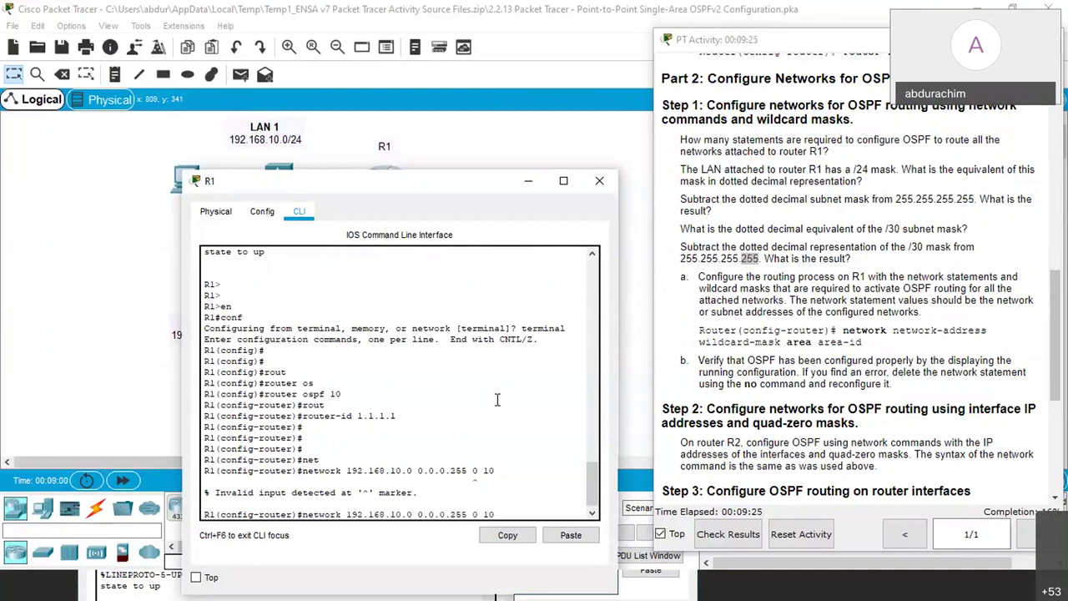
key("Left")
key("Left")
key("Left")
key("Left")
type("area")
key("BackSpace")
key("BackSpace")
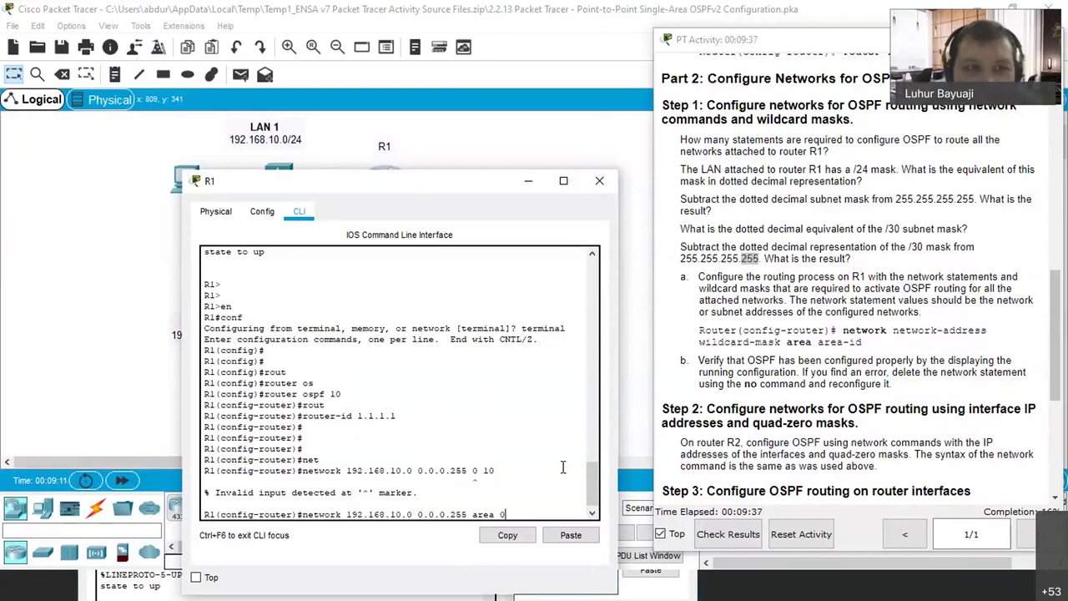
left_click_drag(266, 394, 384, 399)
left_click(522, 508)
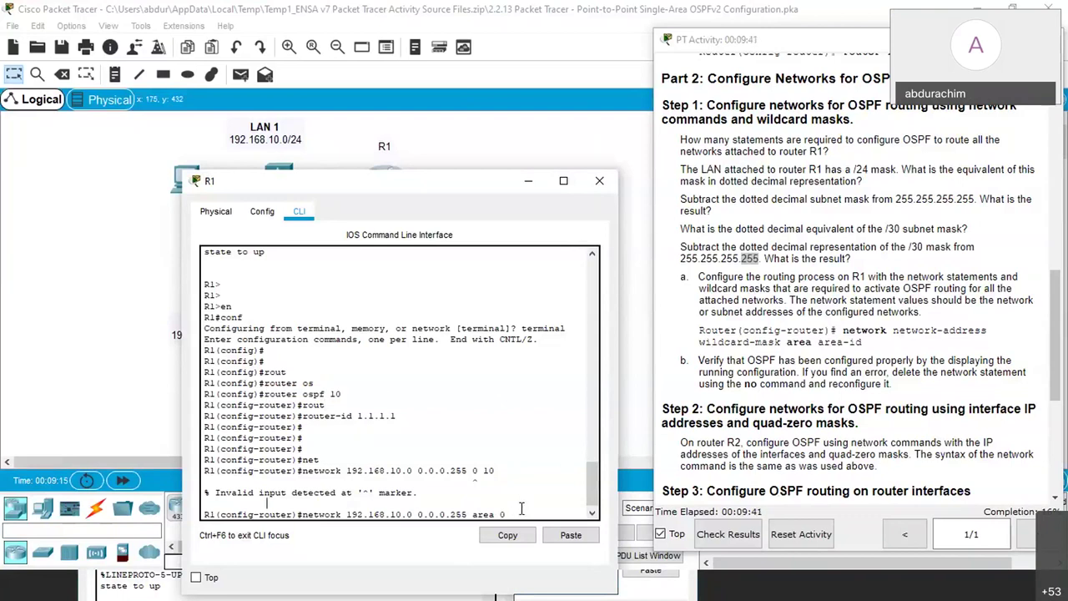
key("Return")
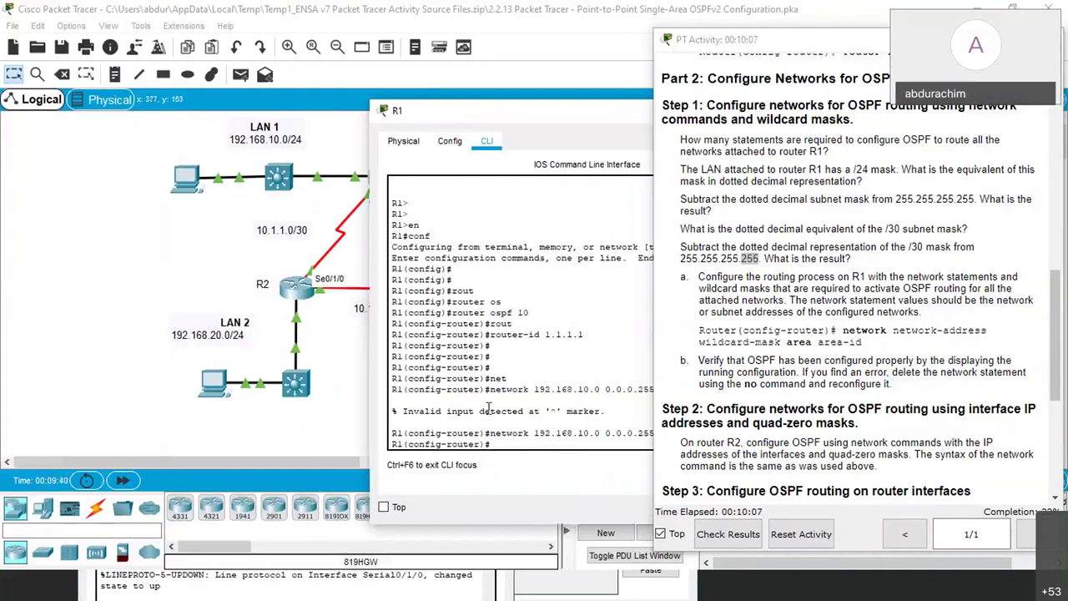
Add the statement network 10.1.1.0 0.0.0.3 area 0 to R1's OSPF configuration, adapting the previous network statement
key("Up")
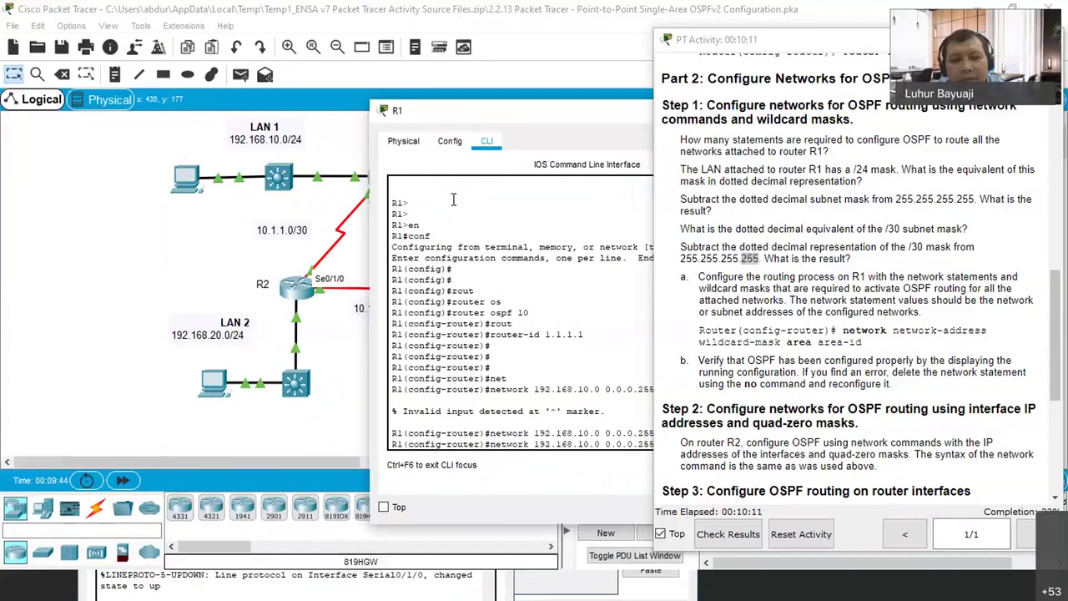
key("BackSpace")
key("BackSpace")
key("BackSpace")
key("BackSpace")
key("BackSpace")
key("BackSpace")
key("BackSpace")
key("BackSpace")
key("BackSpace")
key("BackSpace")
key("BackSpace")
type("0.1.1.0")
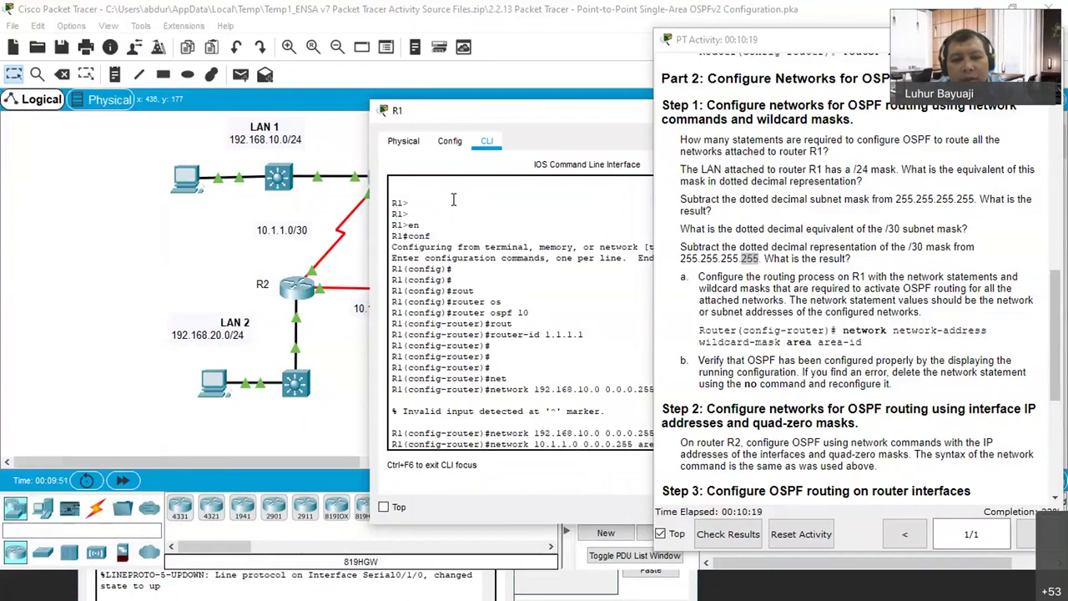
key("Right")
key("Right")
key("Right")
key("Right")
key("Right")
key("Right")
key("Right")
key("Right")
key("Right")
key("Right")
key("BackSpace")
key("BackSpace")
key("BackSpace")
type("3")
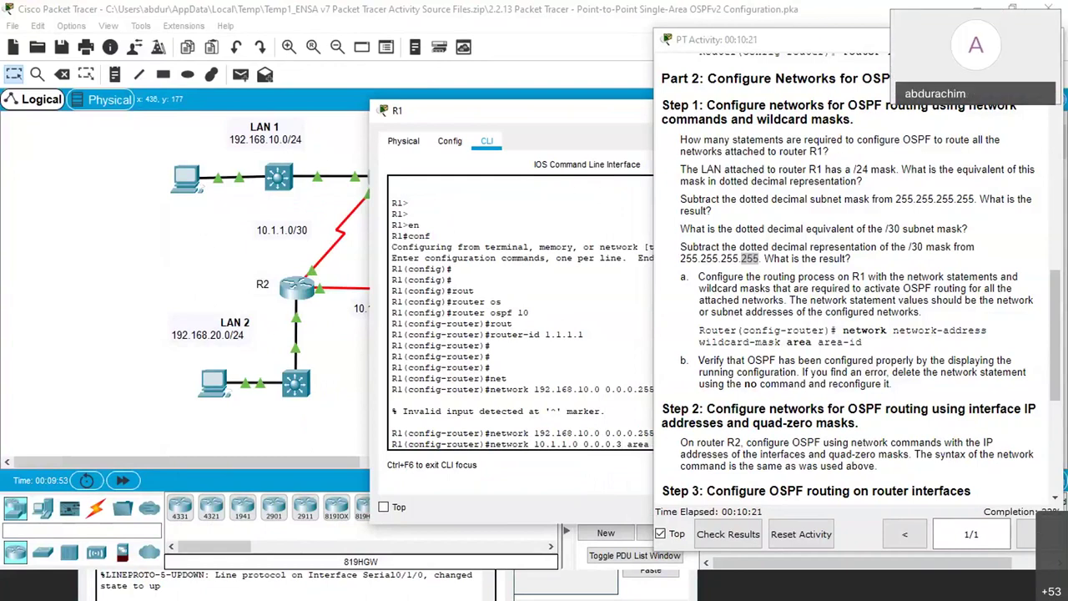
left_click_drag(480, 122, 299, 107)
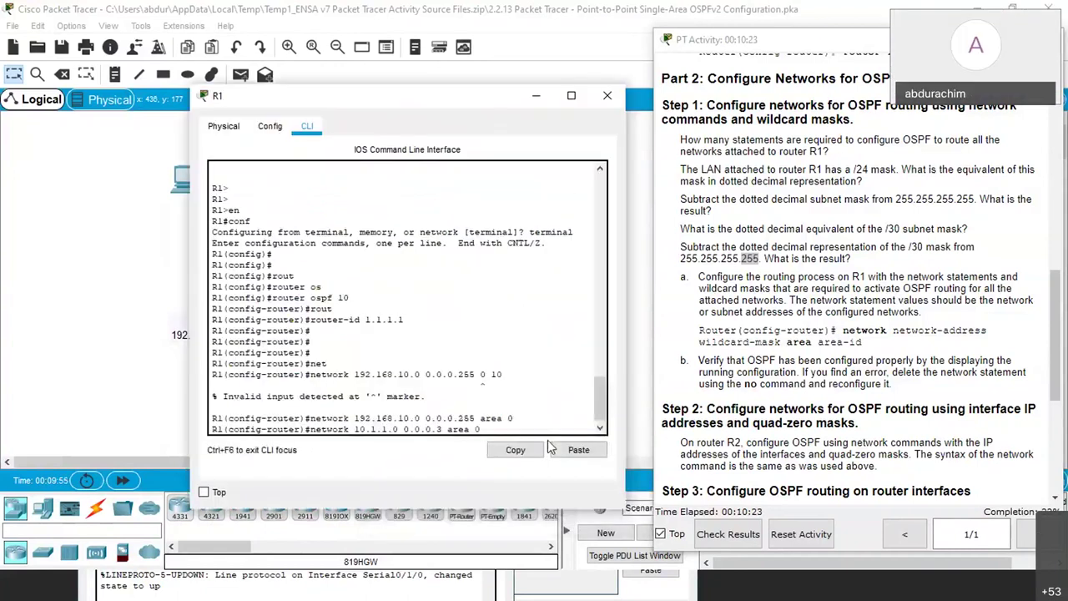
key("Return")
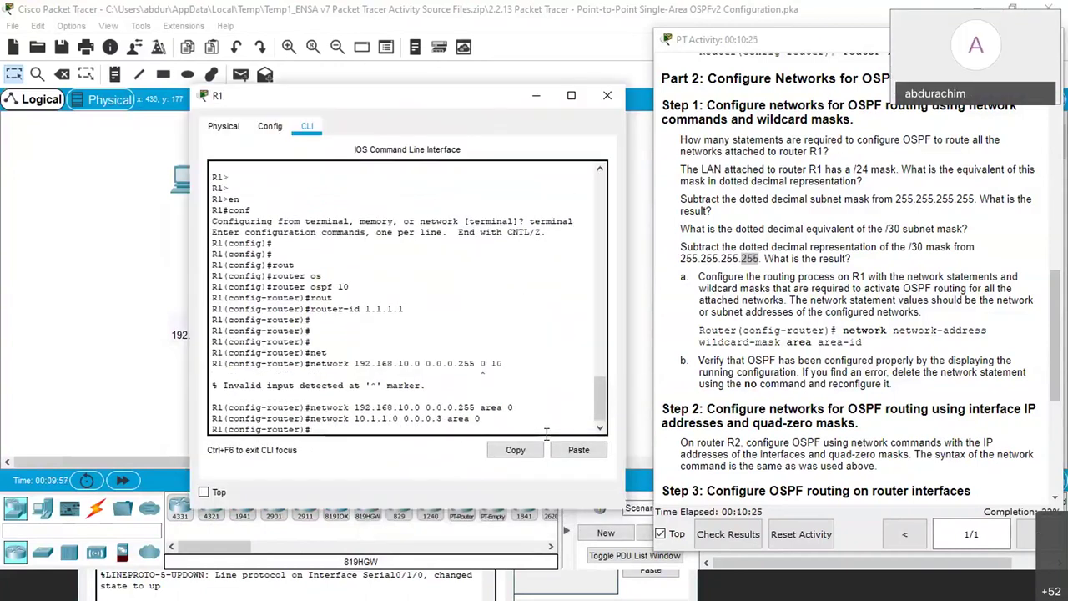
Add the statement network 10.1.1.4 0.0.0.3 area 0 to R1's OSPF configuration for the link to R3
key("Up")
key("Left")
key("Left")
key("Left")
key("Left")
key("Left")
key("Left")
key("Left")
key("Left")
key("Left")
key("Left")
key("Left")
key("Left")
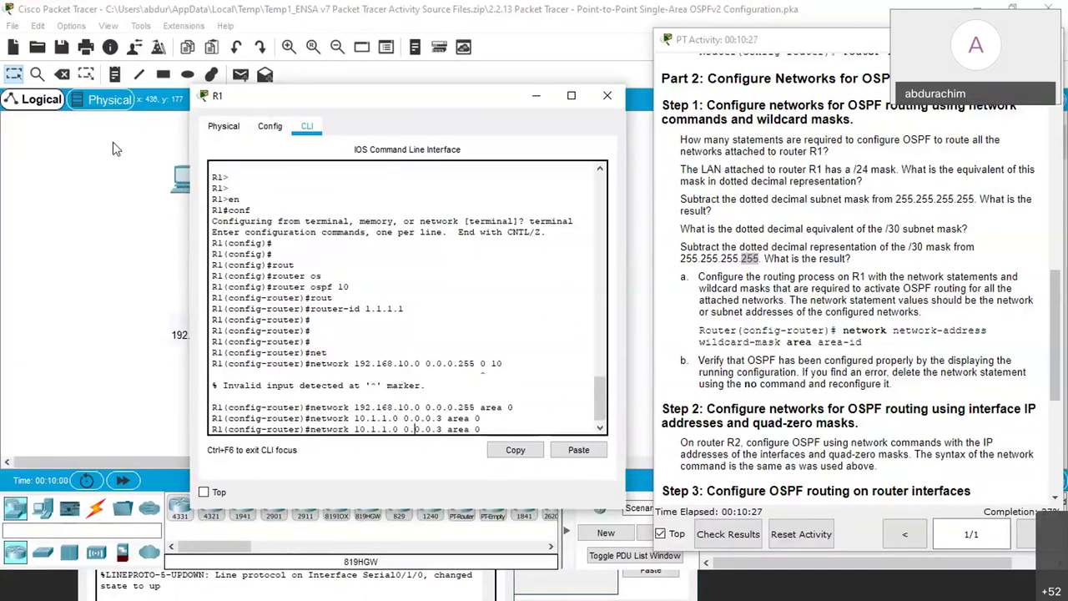
left_click_drag(250, 95, 31, 141)
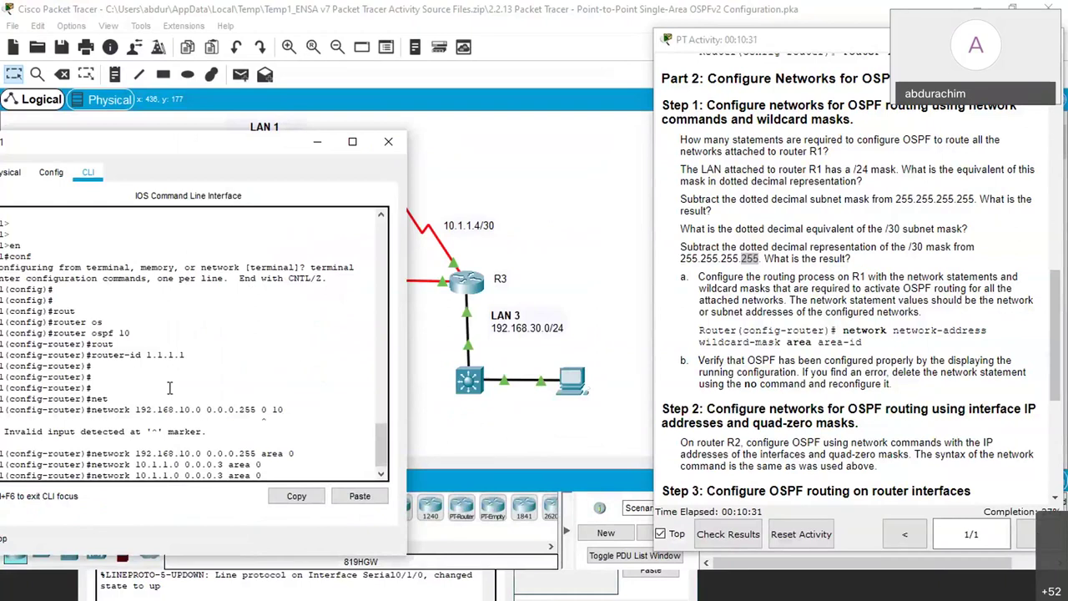
key("BackSpace")
type("4")
key("Return")
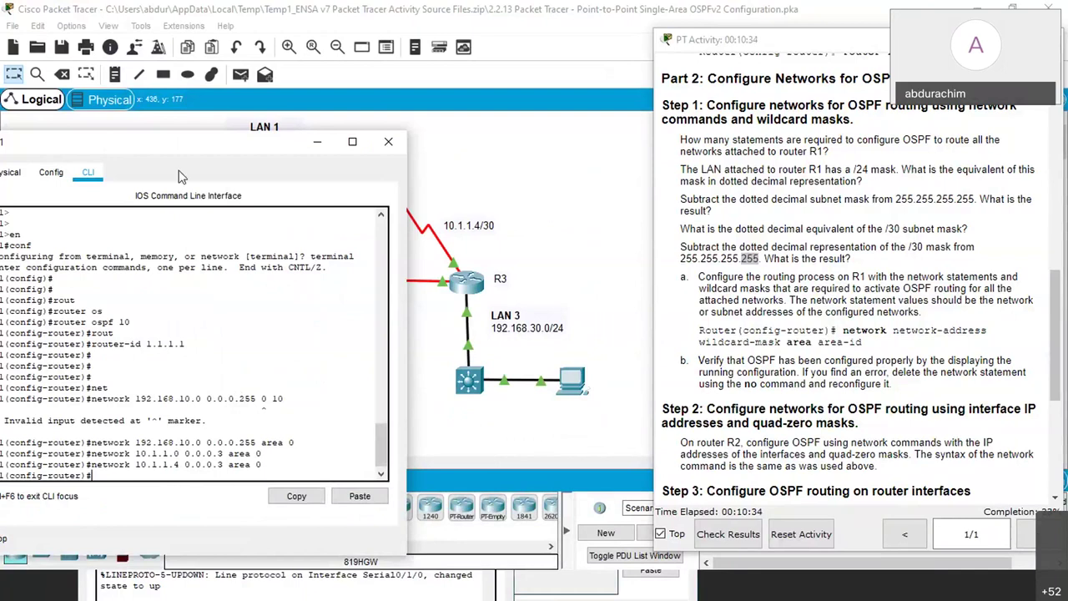
Open router R2's command line and compare its OSPF process ID with R1's process ID and network statements
left_click_drag(138, 142, 306, 313)
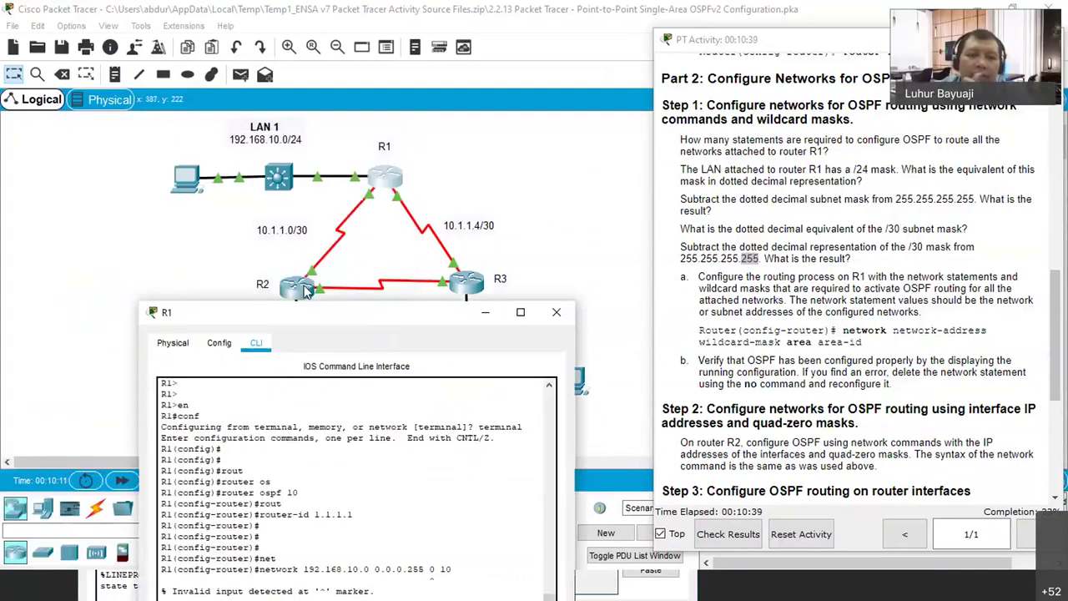
left_click(307, 289)
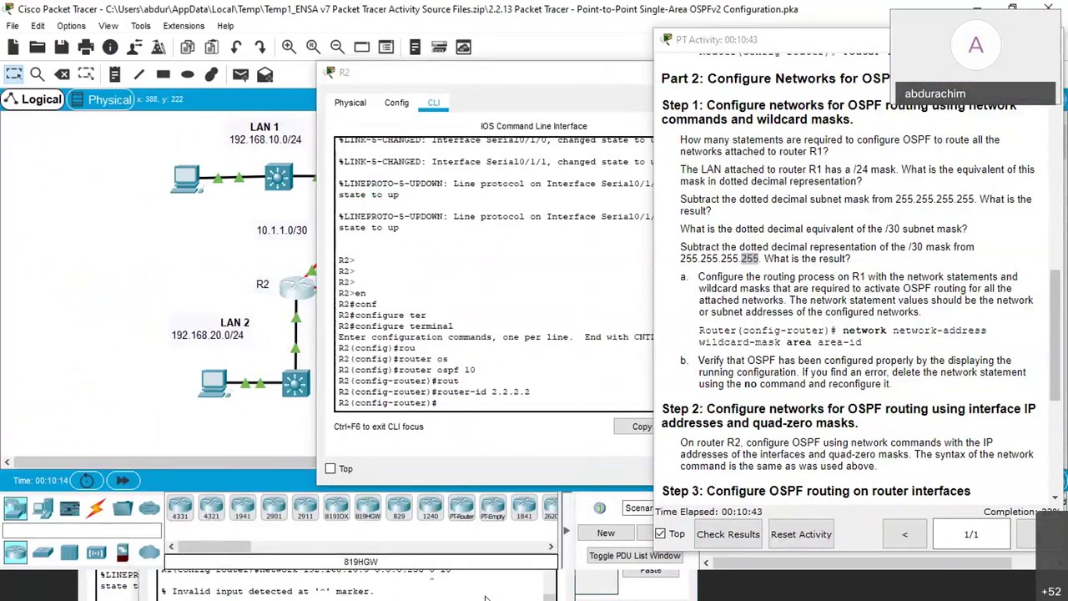
left_click(485, 597)
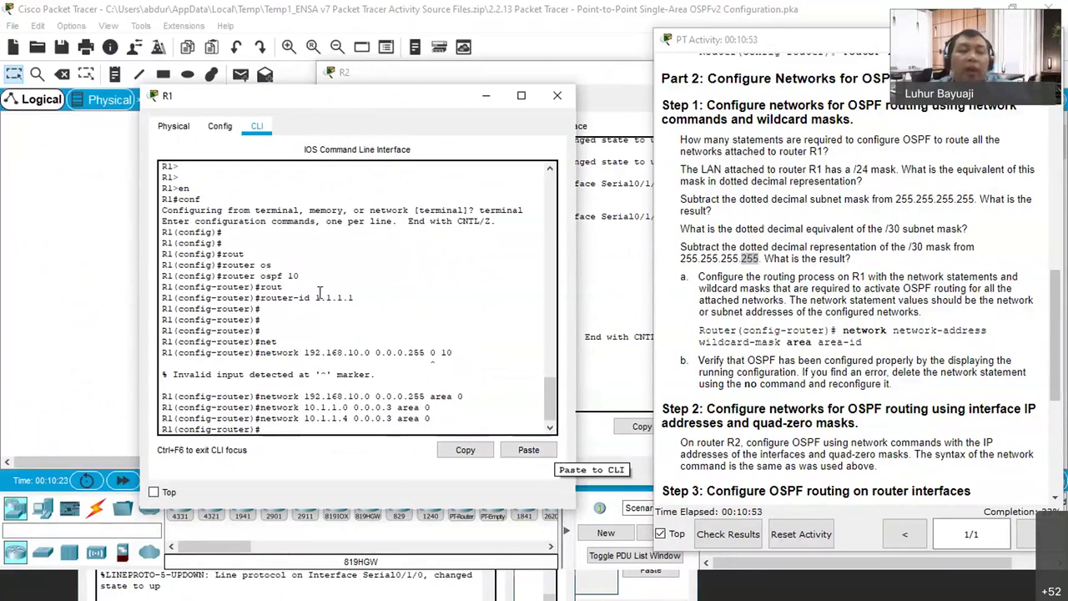
left_click_drag(316, 277, 222, 275)
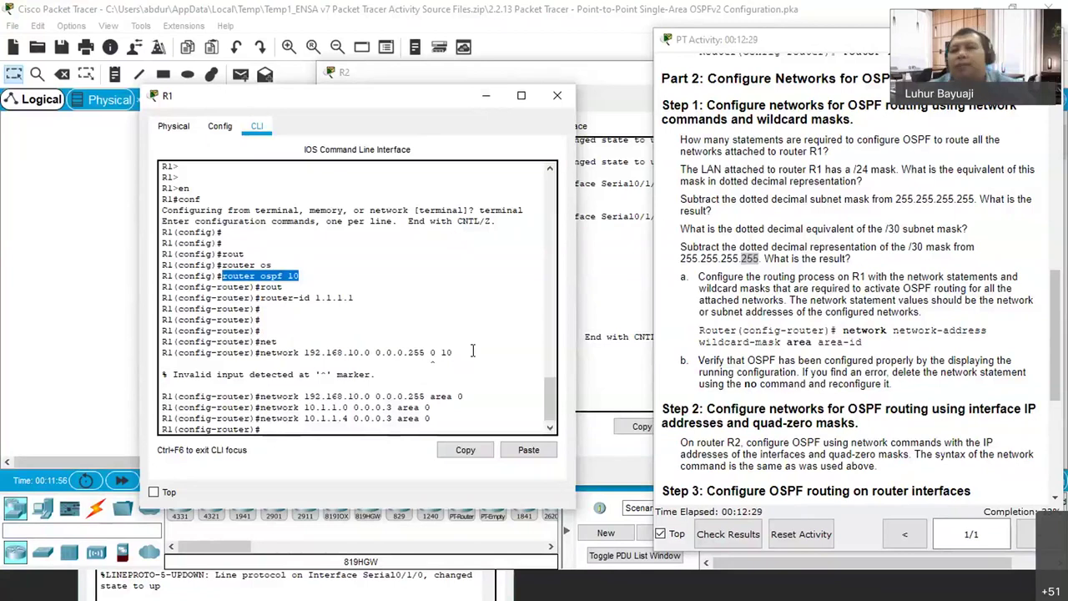
left_click_drag(439, 418, 261, 395)
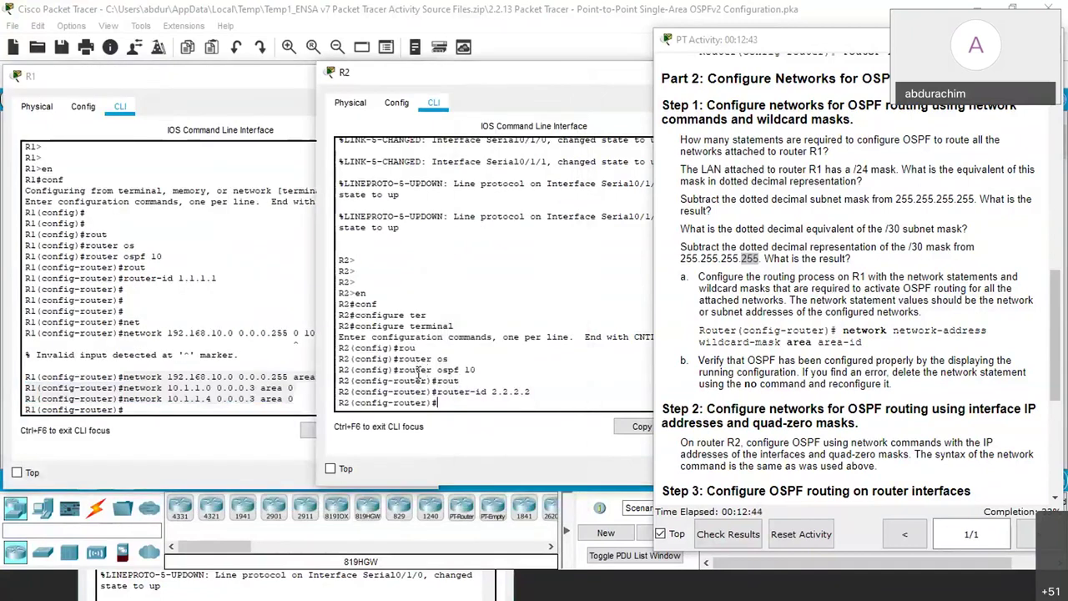
left_click_drag(400, 370, 488, 371)
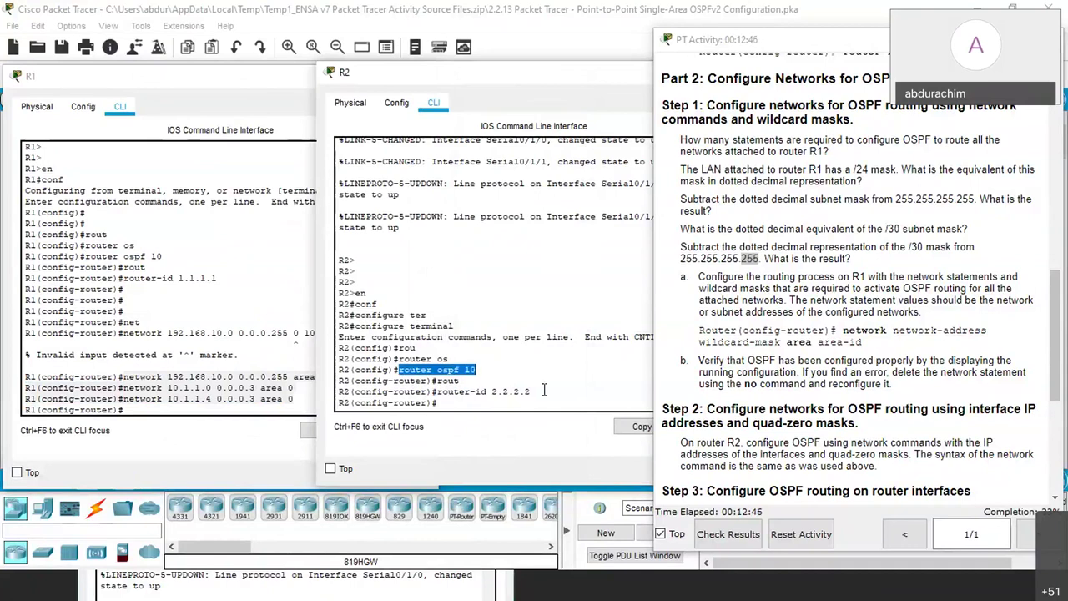
left_click(481, 407)
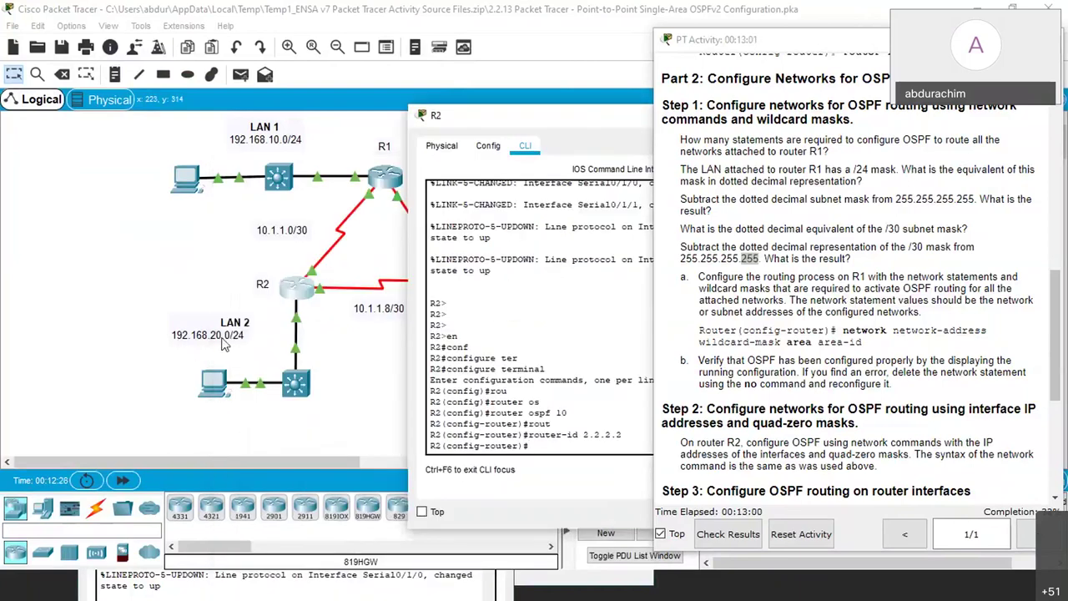
Examine the networks around R2 in the topology and R2's serial interface addresses in the addressing table
left_click_drag(91, 267, 309, 434)
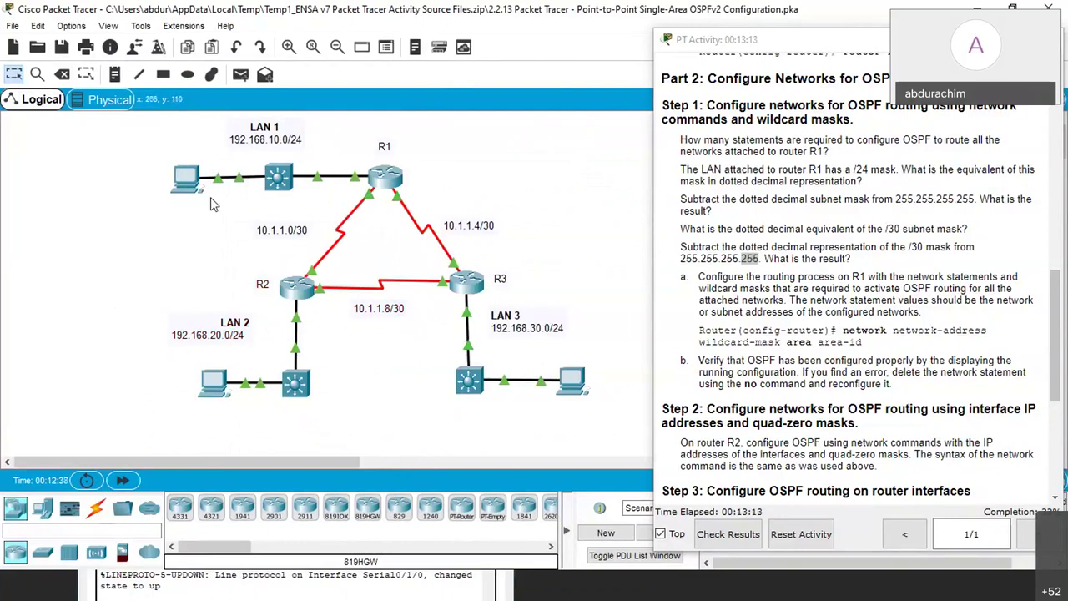
left_click_drag(222, 202, 326, 268)
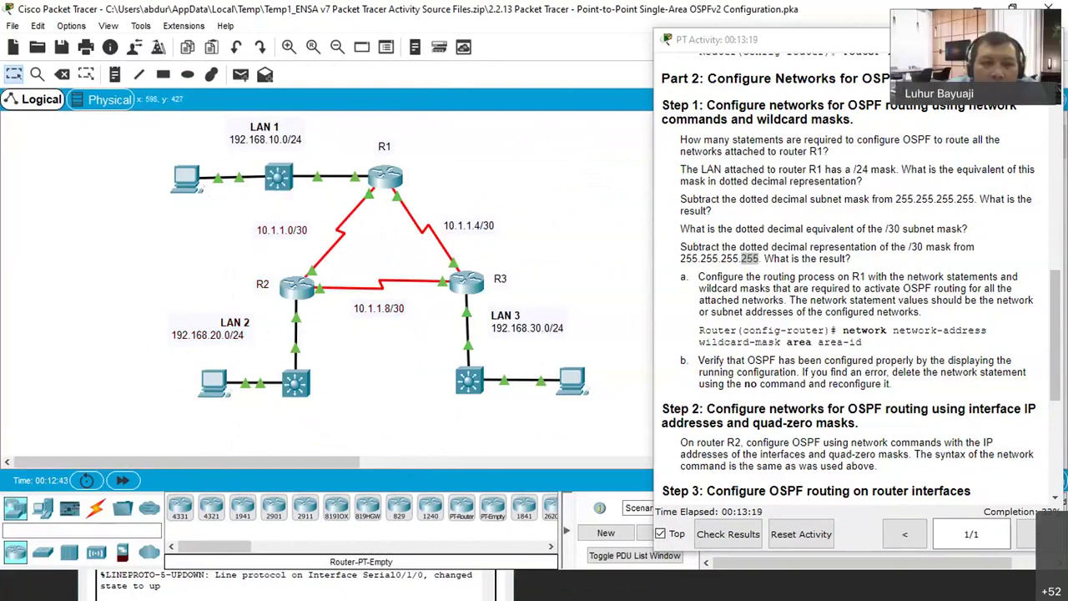
left_click(296, 287)
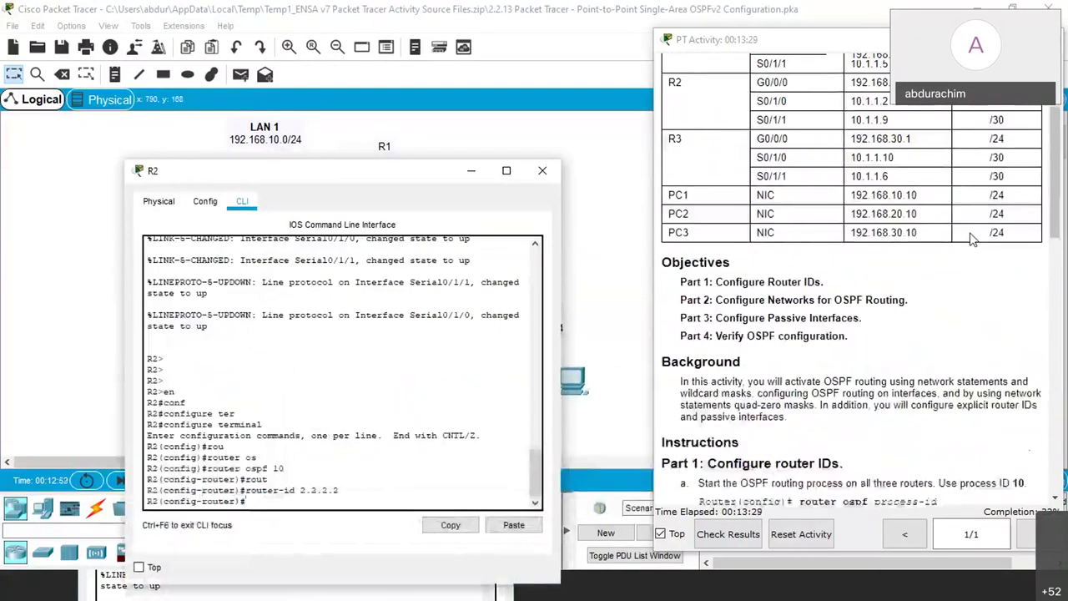
scroll(970, 240, "up", 4)
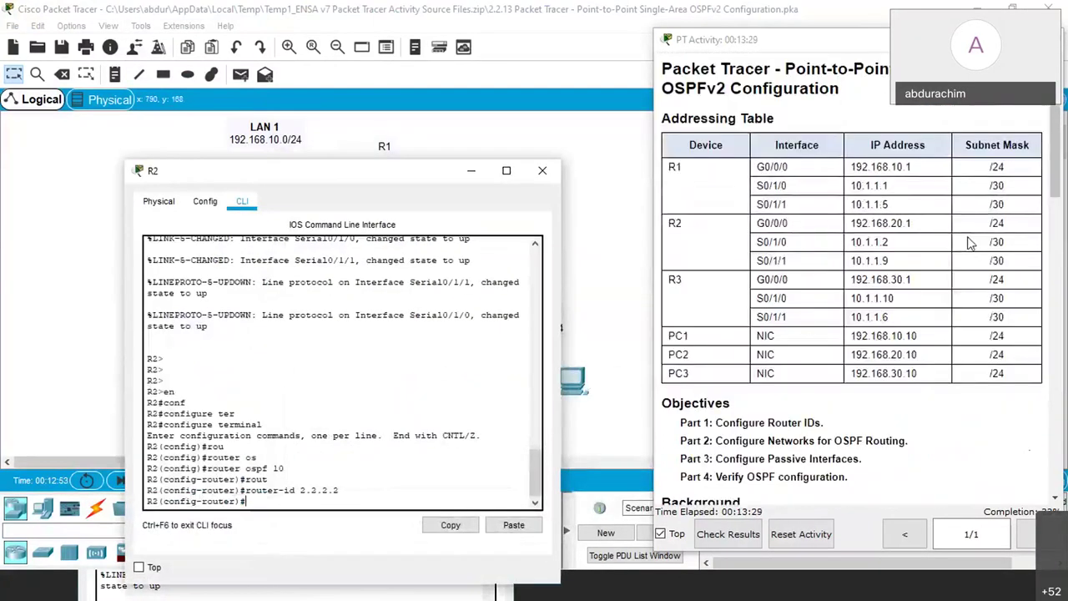
left_click_drag(889, 242, 850, 242)
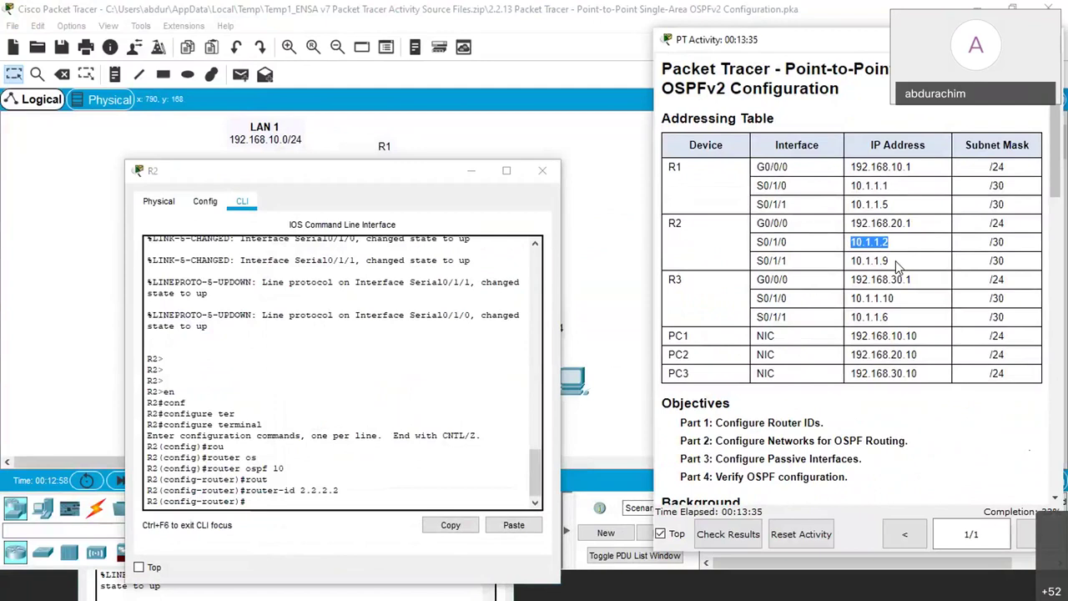
left_click_drag(891, 260, 849, 261)
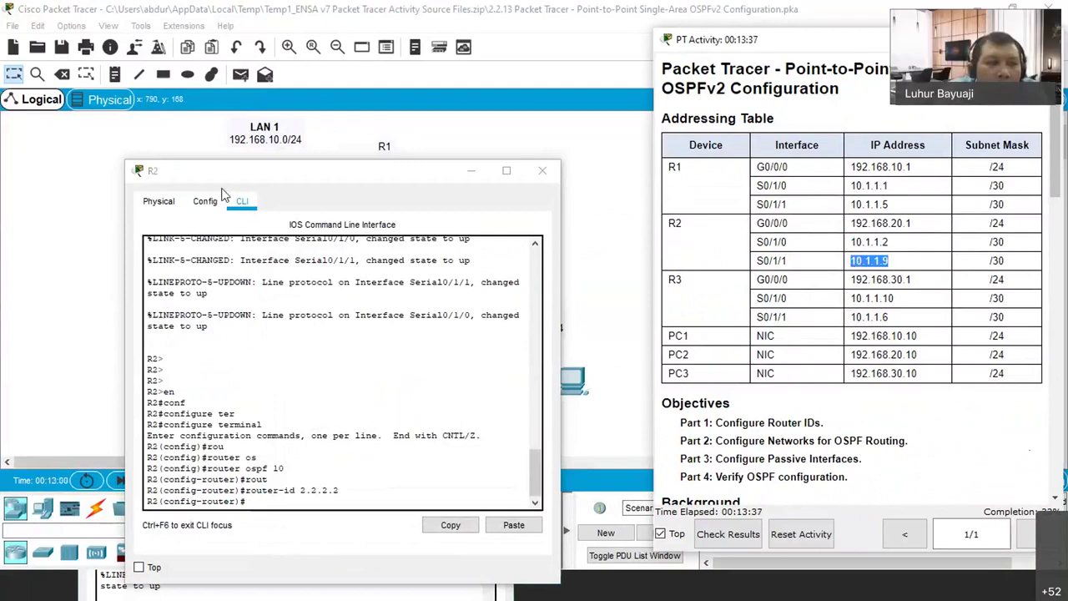
Run do sh ip int brief on R2 and widen its window to read the interface addresses
left_click_drag(225, 171, 251, 148)
type("do sh")
key("Tab")
type("ip int brief")
key("Return")
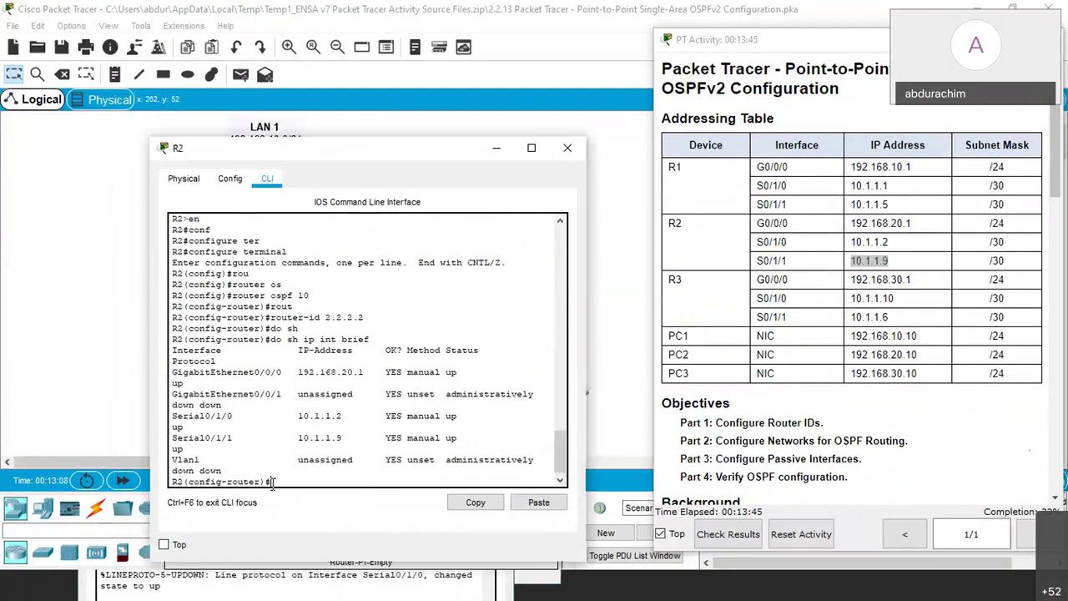
left_click_drag(590, 405, 725, 404)
left_click_drag(343, 457, 173, 448)
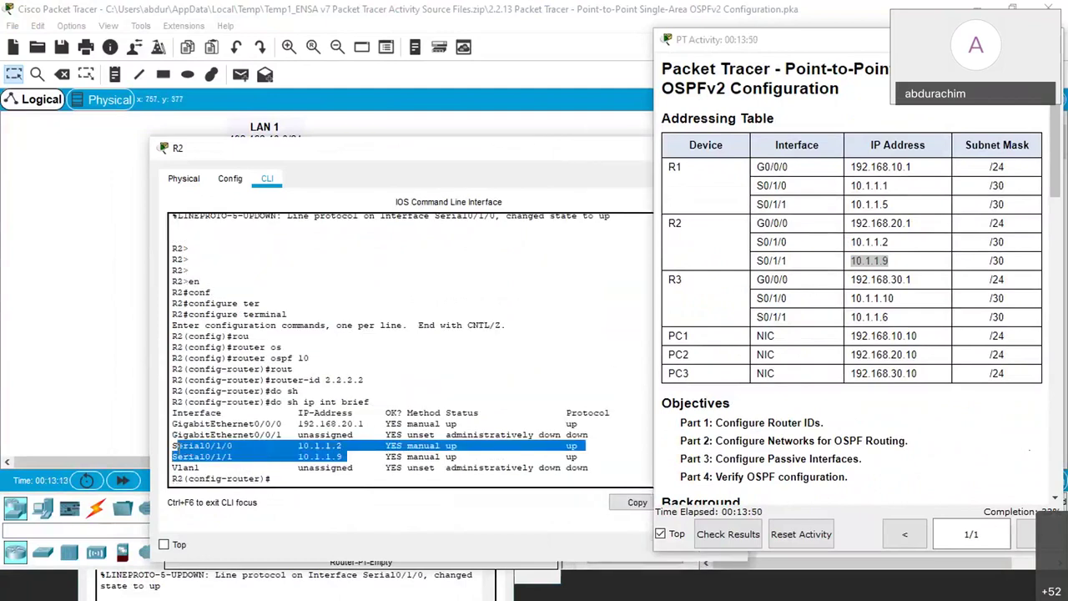
left_click(226, 458)
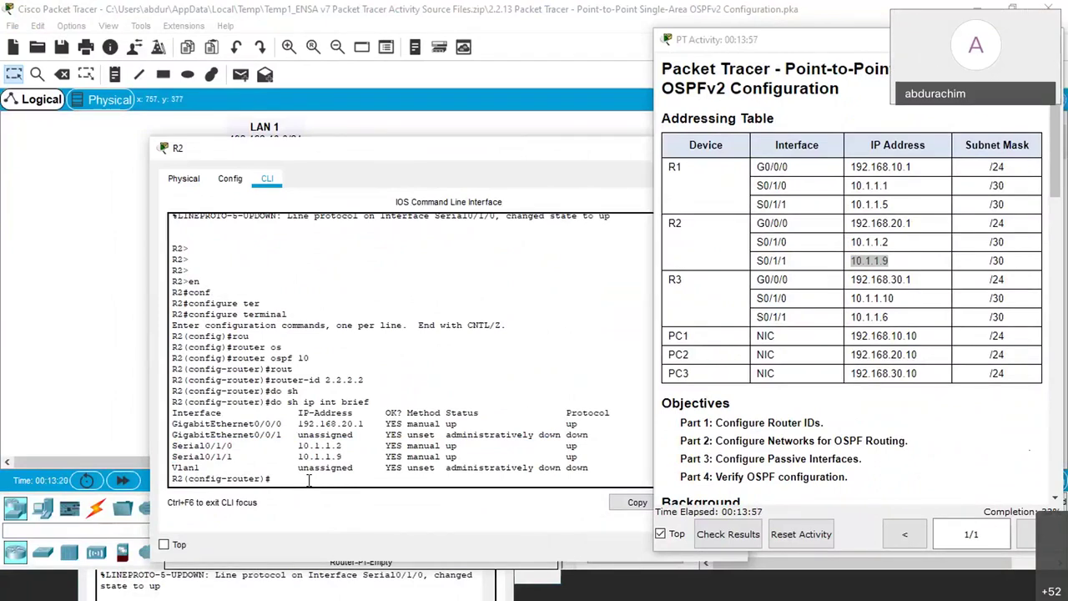
Add the quad-zero statement network 192.168.20.1 0.0.0.0 area 0 to R2's OSPF configuration
scroll(841, 383, "down", 3)
scroll(842, 383, "down", 5)
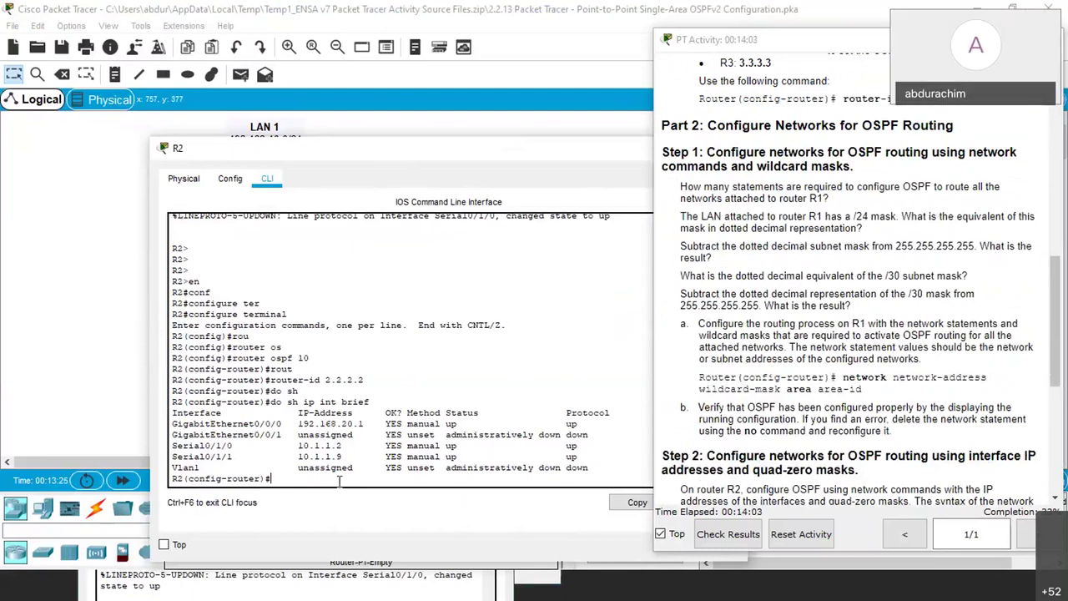
type("net")
key("Tab")
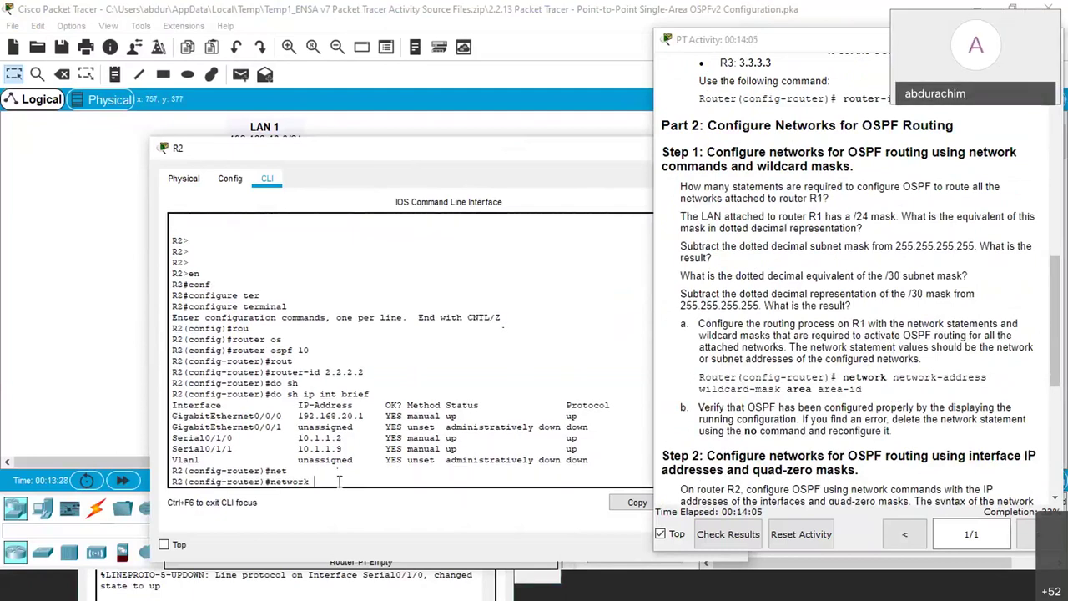
type("192.168")
left_click_drag(362, 415, 201, 421)
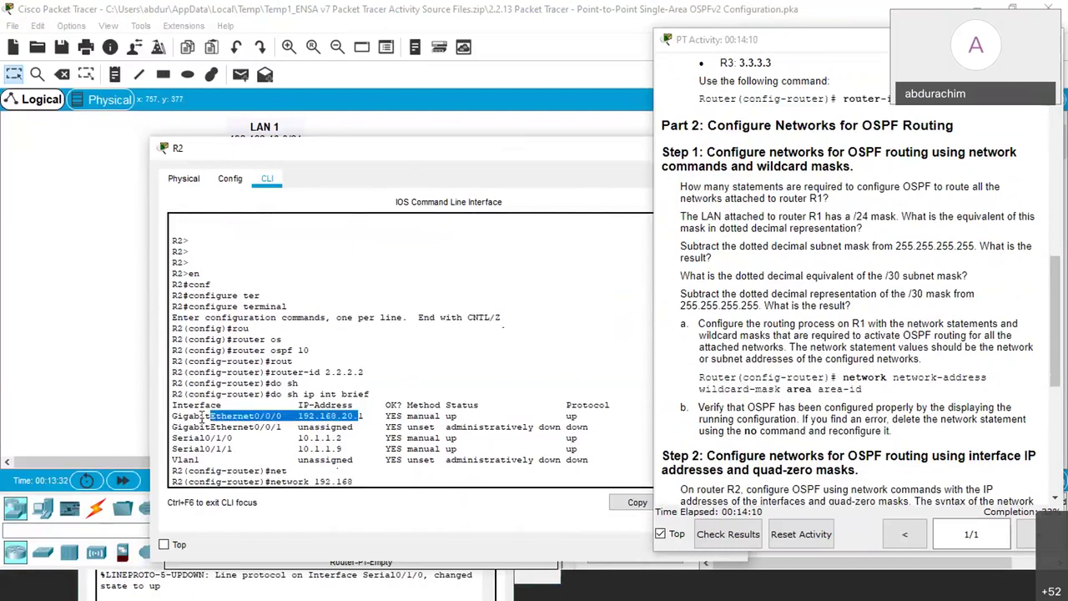
left_click(371, 482)
type(".20")
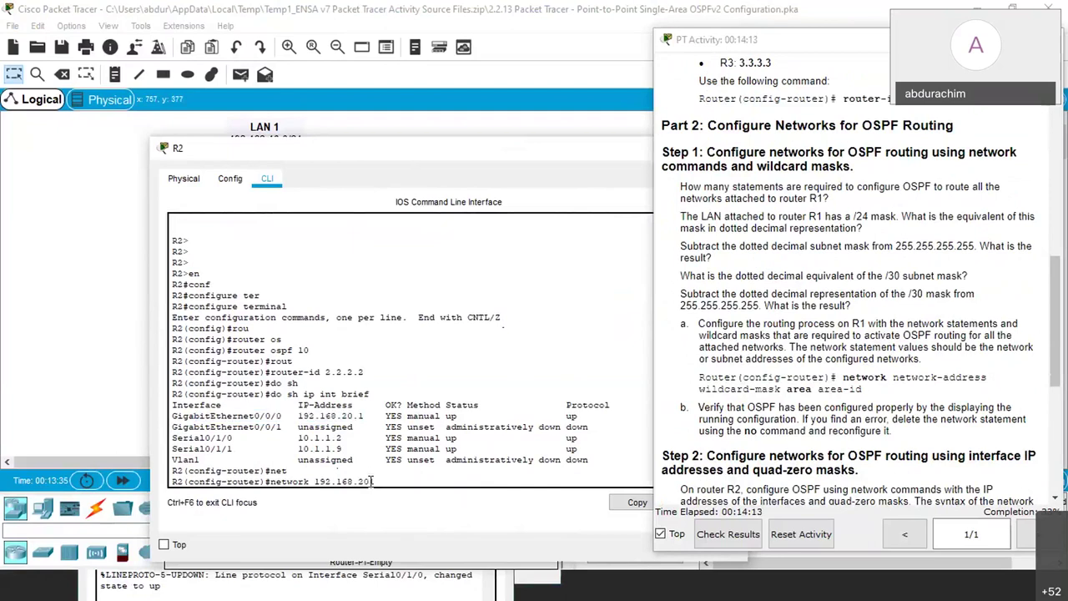
type(".1")
type("0.0.0.0 are")
key("Tab")
type("0")
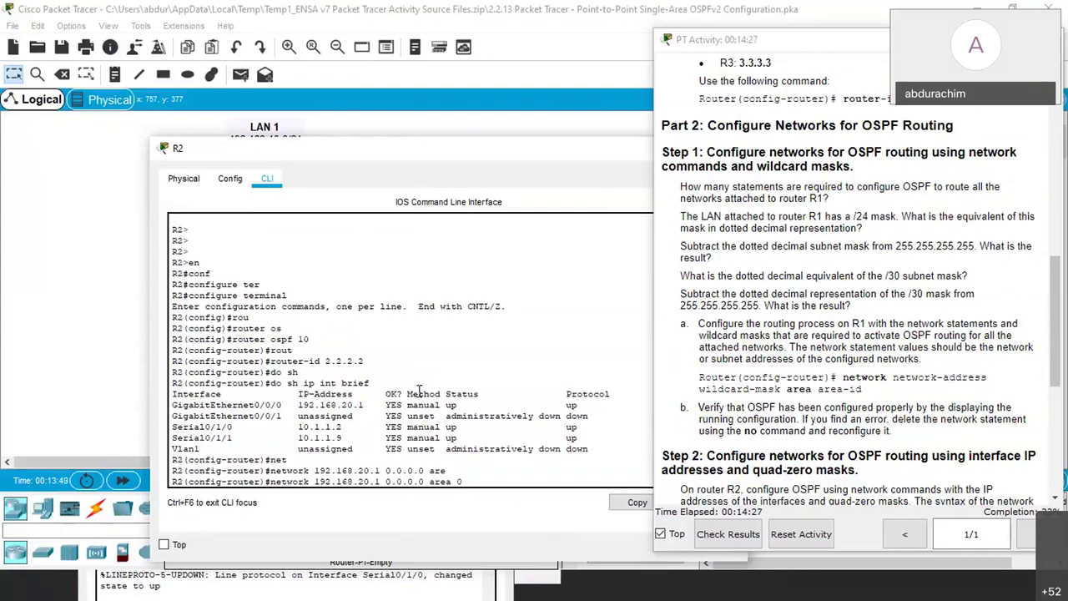
key("Return")
Add the statement network 10.1.1.2 0.0.0.0 area 0 to R2's OSPF configuration for its Serial0/1/0 interface
key("Up")
key("Left")
key("Left")
key("Left")
key("Left")
key("Left")
key("Left")
key("Left")
key("Left")
key("Left")
key("Left")
key("Left")
key("Left")
key("Left")
key("Left")
key("Left")
key("BackSpace")
key("BackSpace")
key("BackSpace")
key("BackSpace")
key("BackSpace")
key("BackSpace")
key("BackSpace")
key("BackSpace")
key("BackSpace")
key("BackSpace")
key("BackSpace")
key("BackSpace")
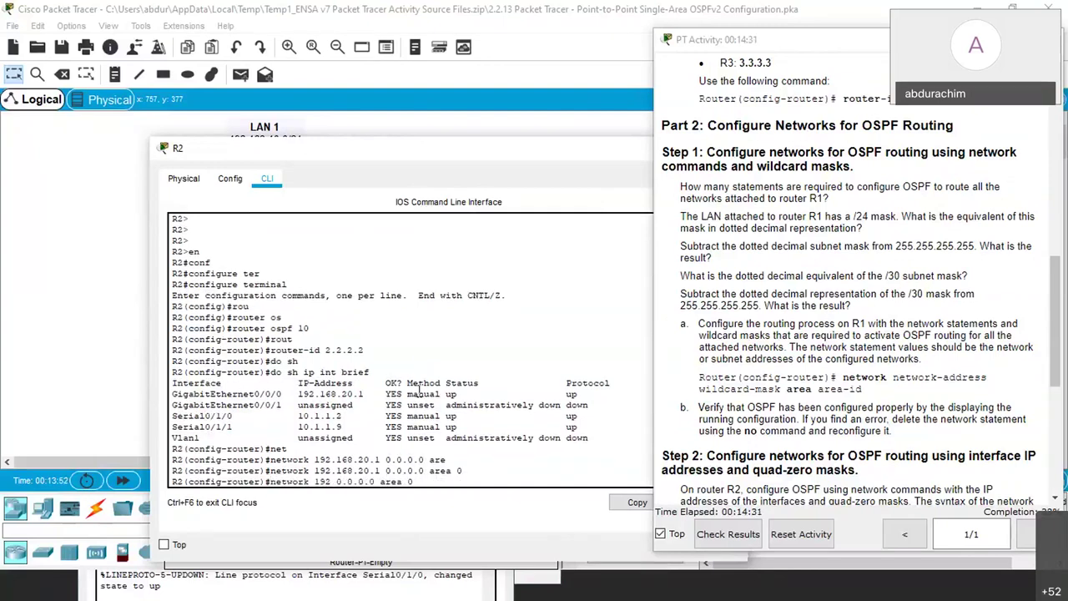
type("10")
key("BackSpace")
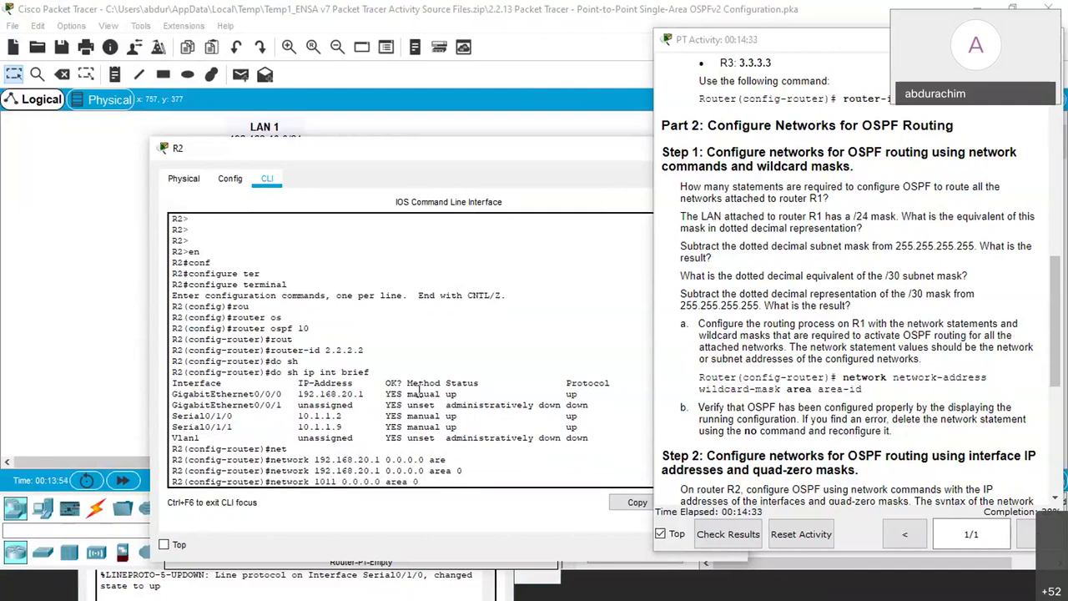
type("0.1.1.2")
key("Return")
Try to add a quad-zero network statement for R2's Serial0/1/1 address 10.1.1.9 in area 0
key("Up")
key("Left")
key("Left")
key("Left")
key("Left")
key("Left")
key("Left")
key("Left")
key("Left")
key("Left")
key("Left")
key("Left")
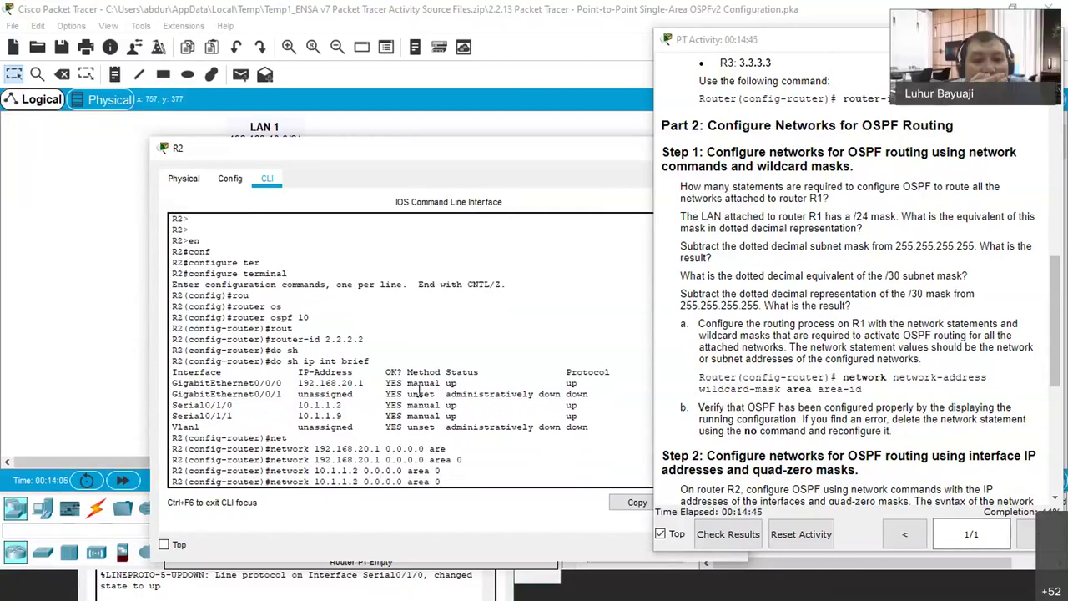
key("BackSpace")
type("9")
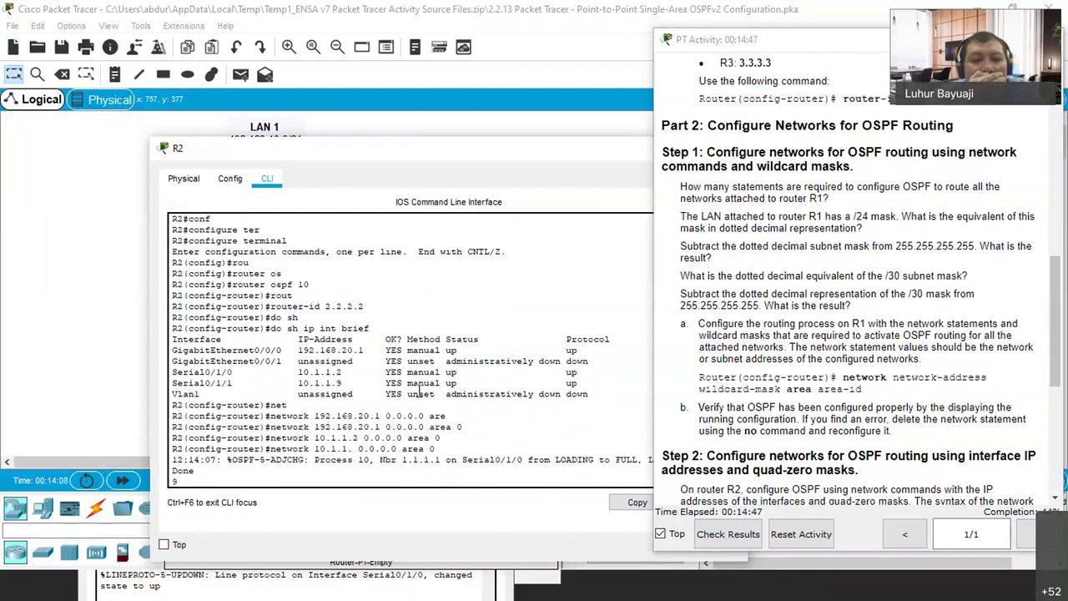
key("Return")
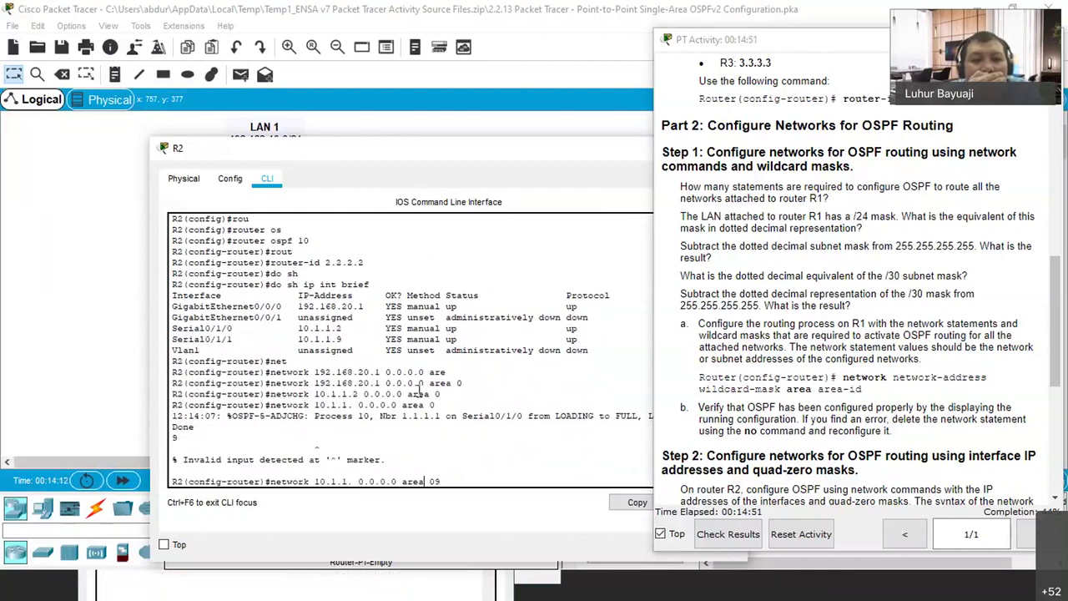
Correct the recalled network statement and add network 10.1.1.9 0.0.0.0 area 0 to R2's OSPF configuration
key("Left")
key("Left")
key("Left")
key("Left")
key("Left")
key("Left")
key("Left")
key("Left")
key("Left")
key("Left")
key("Left")
key("Left")
key("Left")
key("Left")
key("Left")
type("2")
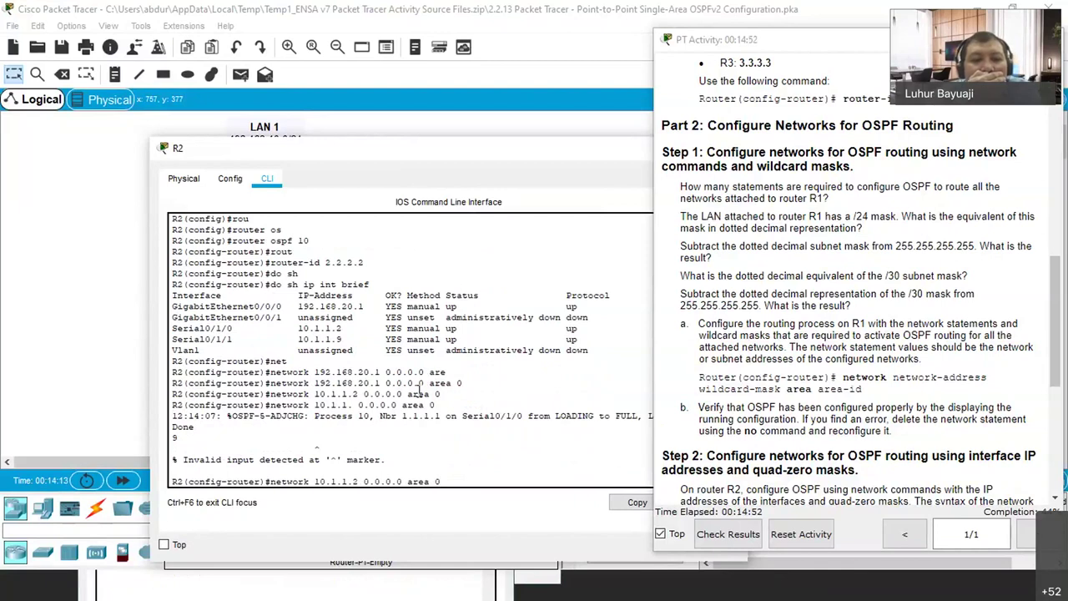
key("BackSpace")
type("9")
key("Return")
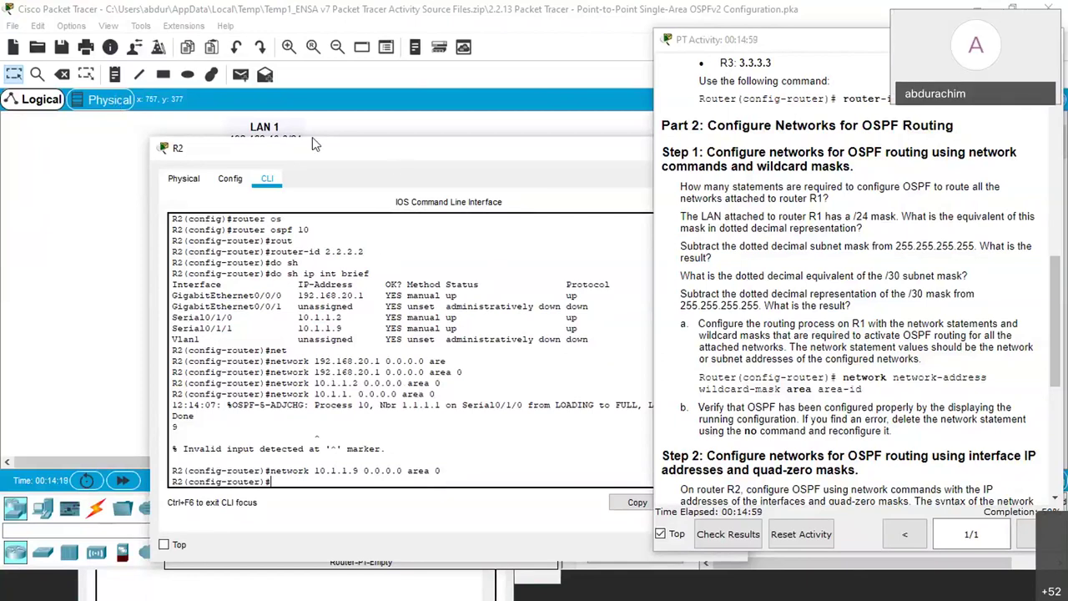
Run do sh ip route on R2 and examine the routes learned through OSPF
type("do")
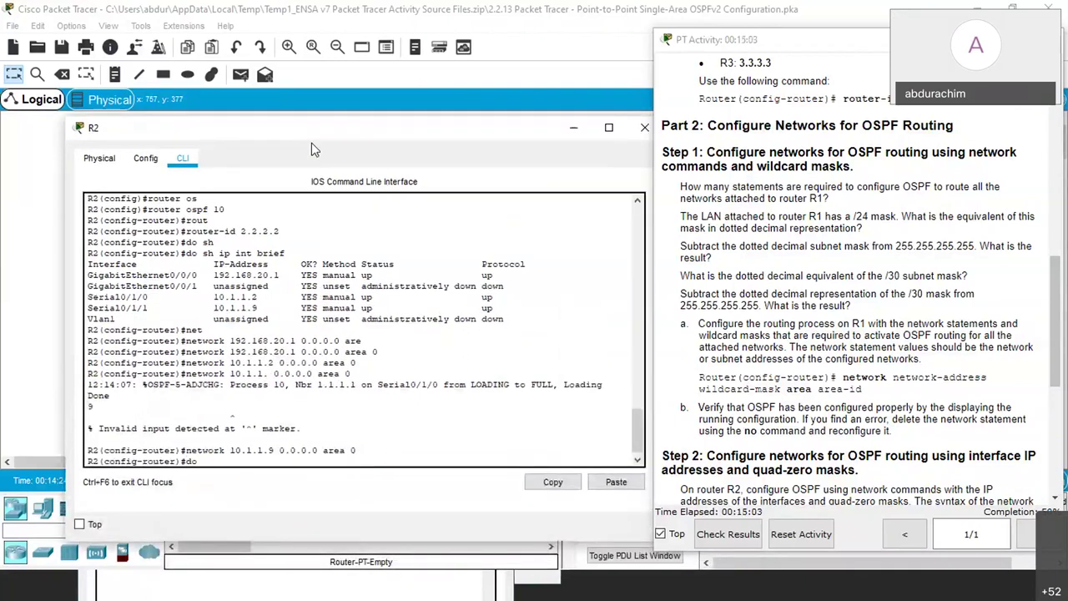
type(" sh ip")
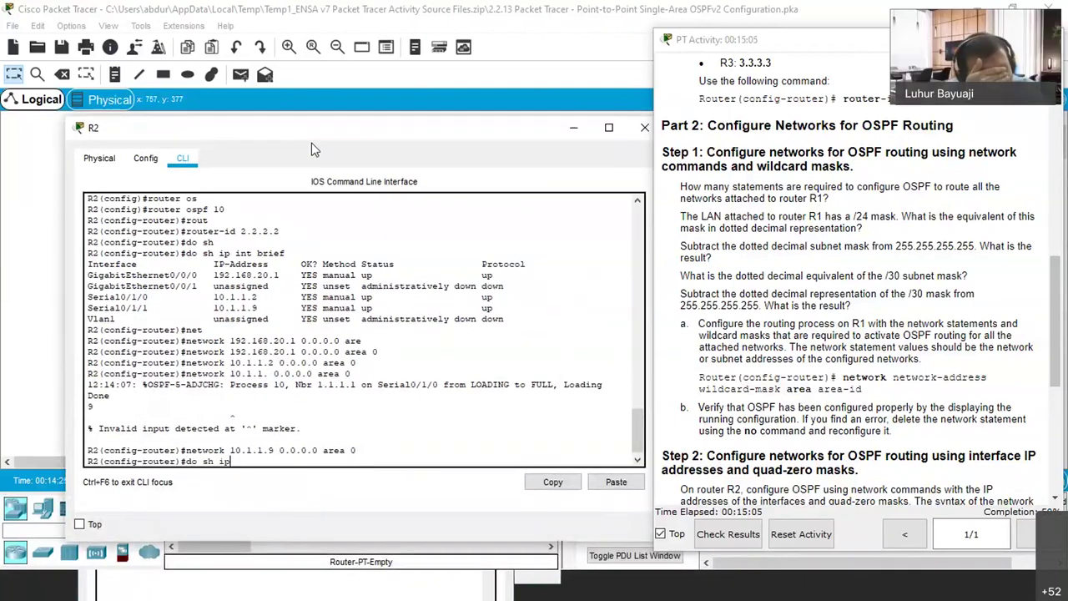
type(" route")
key("Return")
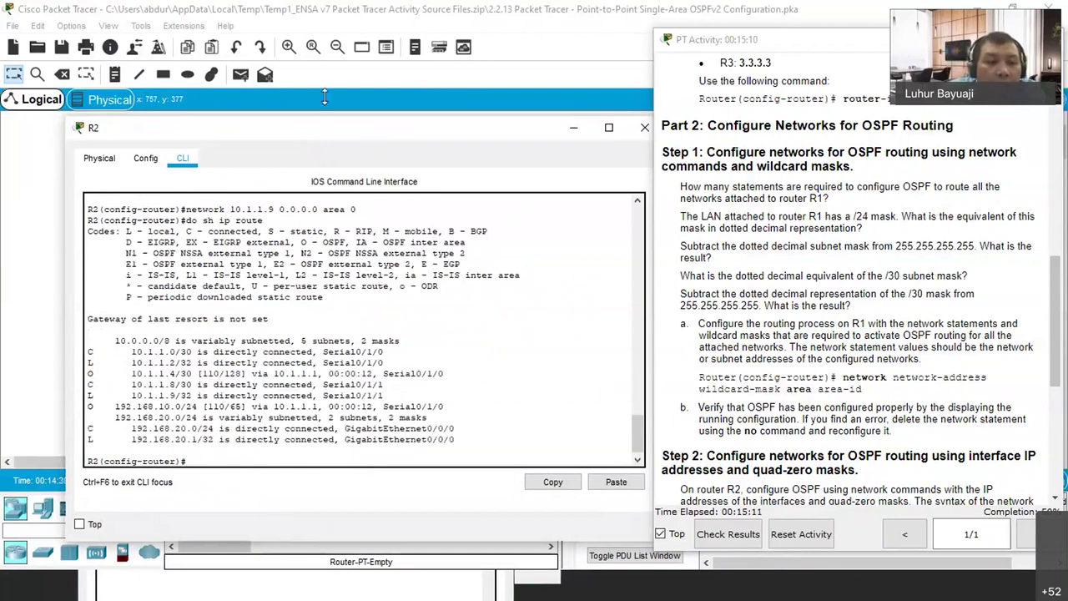
left_click_drag(325, 98, 325, 39)
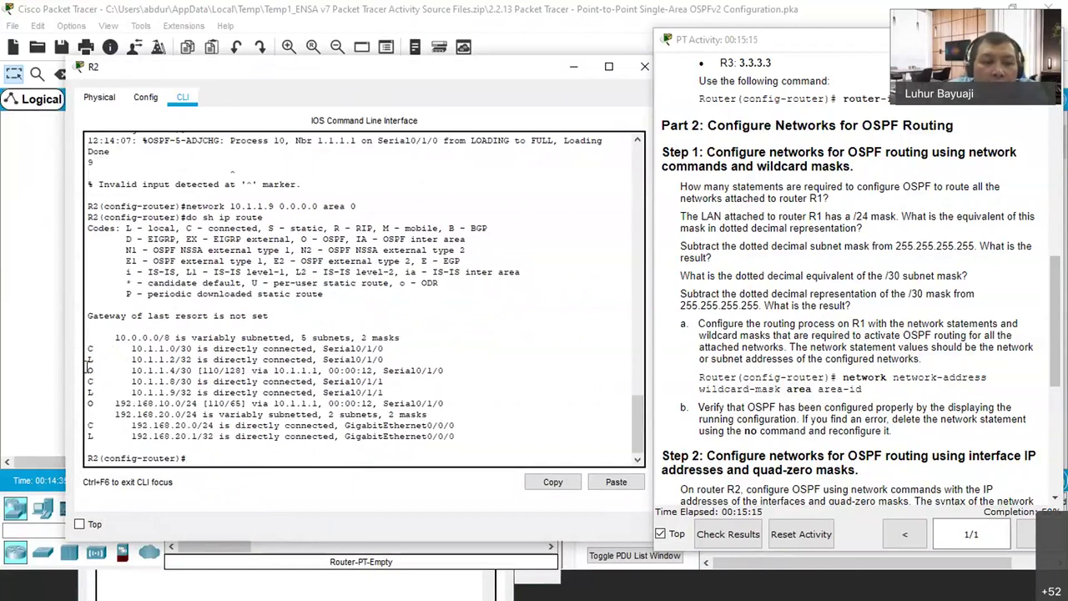
left_click_drag(89, 368, 458, 379)
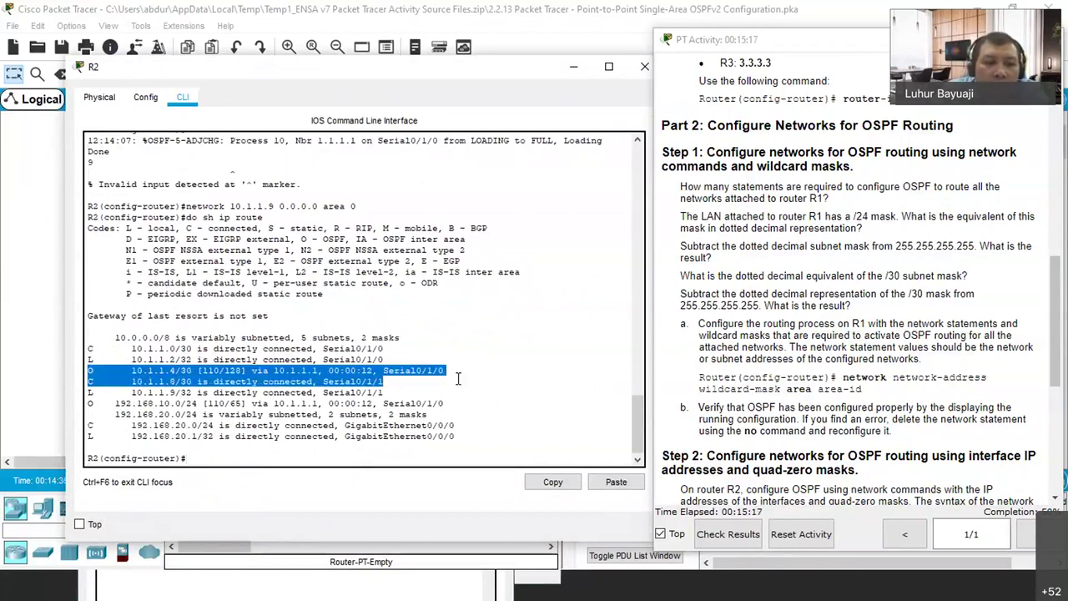
left_click_drag(86, 403, 467, 404)
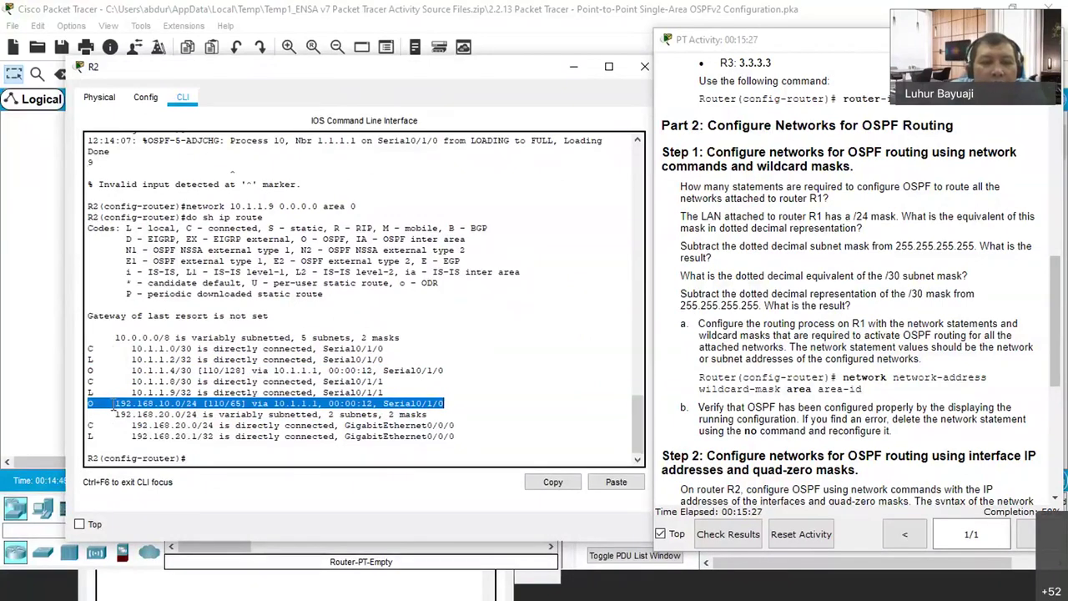
left_click(114, 404)
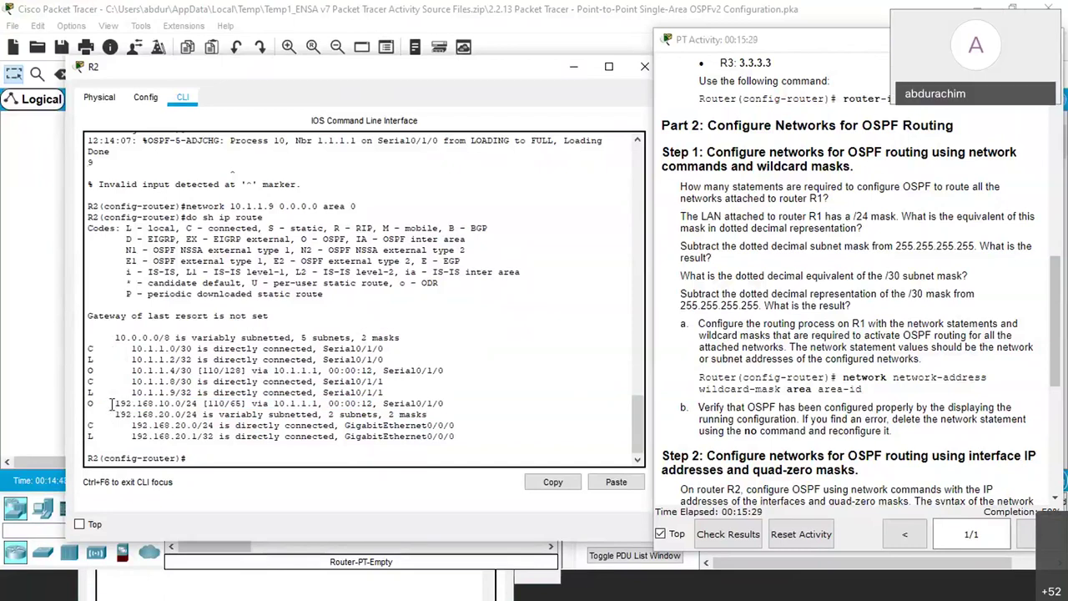
left_click_drag(116, 404, 451, 415)
left_click_drag(451, 371, 90, 370)
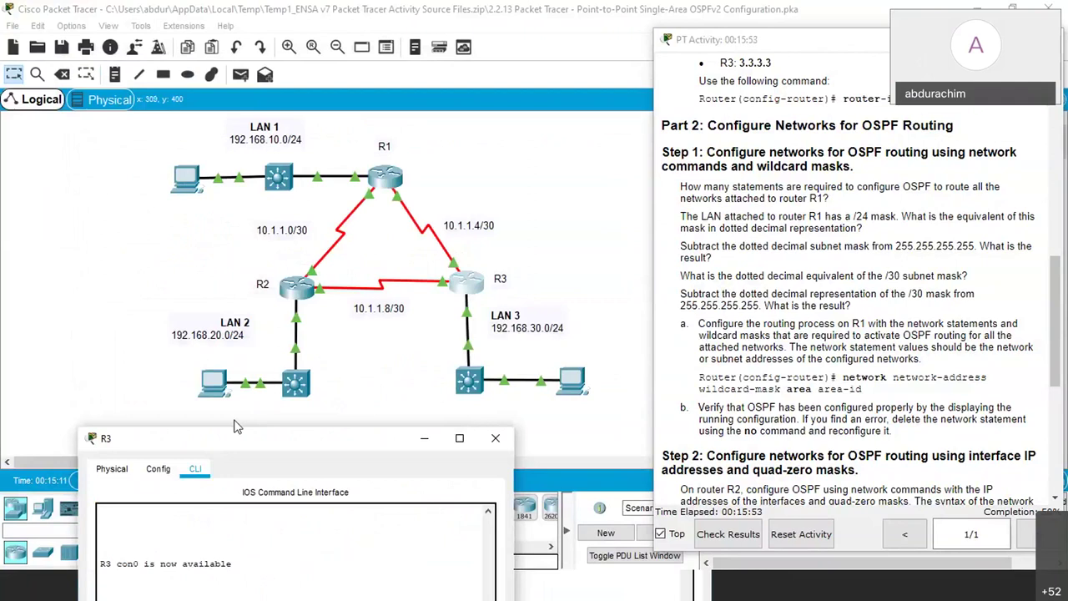
Bring R3's command line into view, enter privileged mode and start global configuration with configure terminal
left_click_drag(292, 438, 373, 158)
key("Return")
key("Return")
type("en")
key("Return")
type("conf")
key("Tab")
type("ter")
key("Tab")
key("Return")
key("Return")
key("Return")
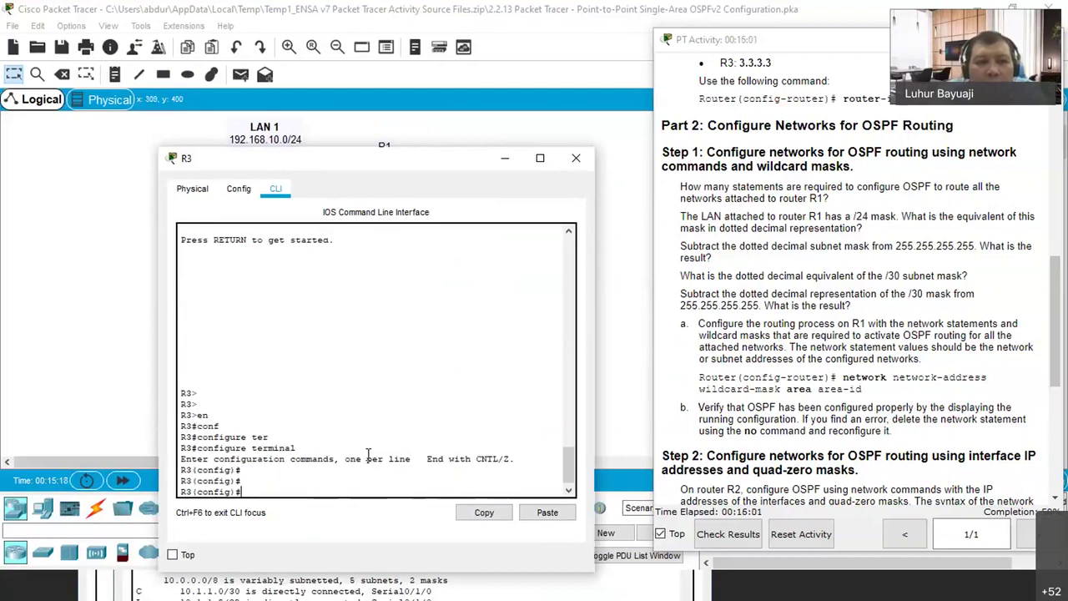
Start OSPF routing process 10 on R3 with router ospf 10
type("rout")
key("Tab")
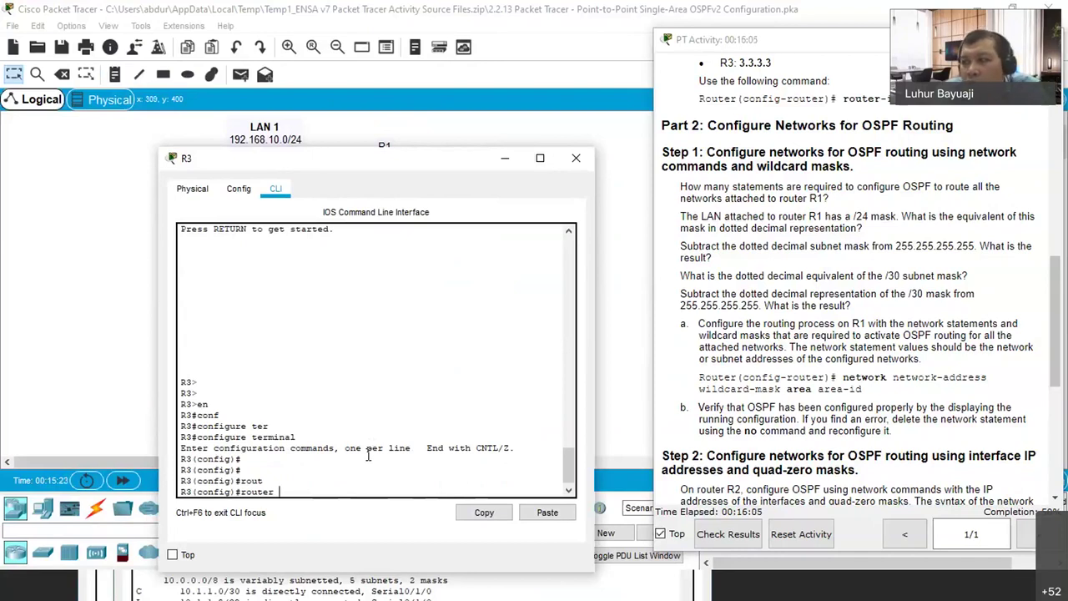
type("os")
key("Tab")
type("10")
key("Return")
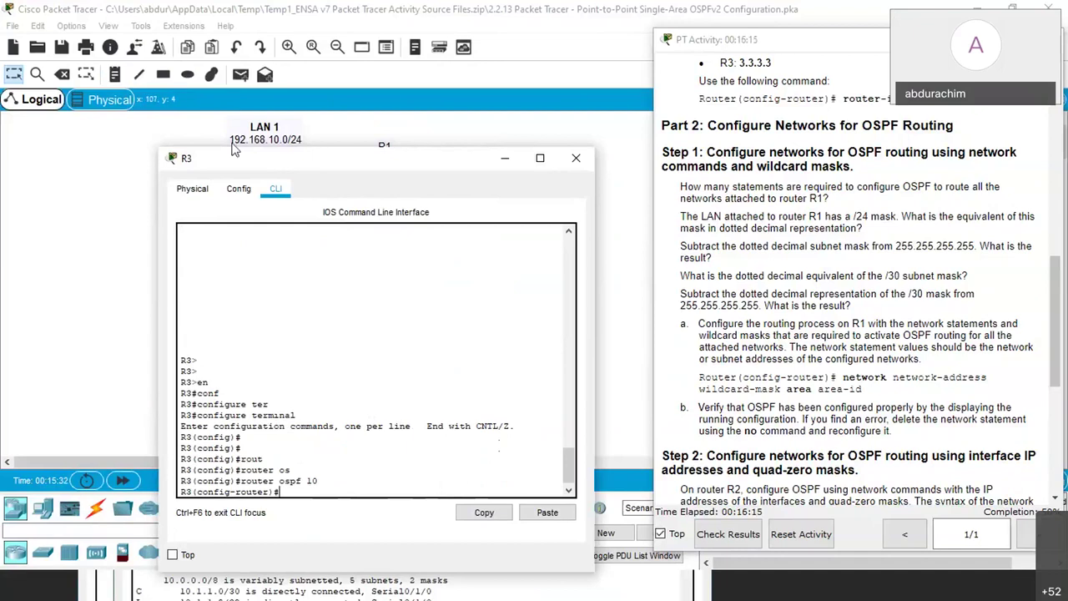
Set R3's OSPF router ID to 3.3.3.3
left_click_drag(251, 160, 223, 135)
type("rou")
key("Tab")
type("3.3.3.3")
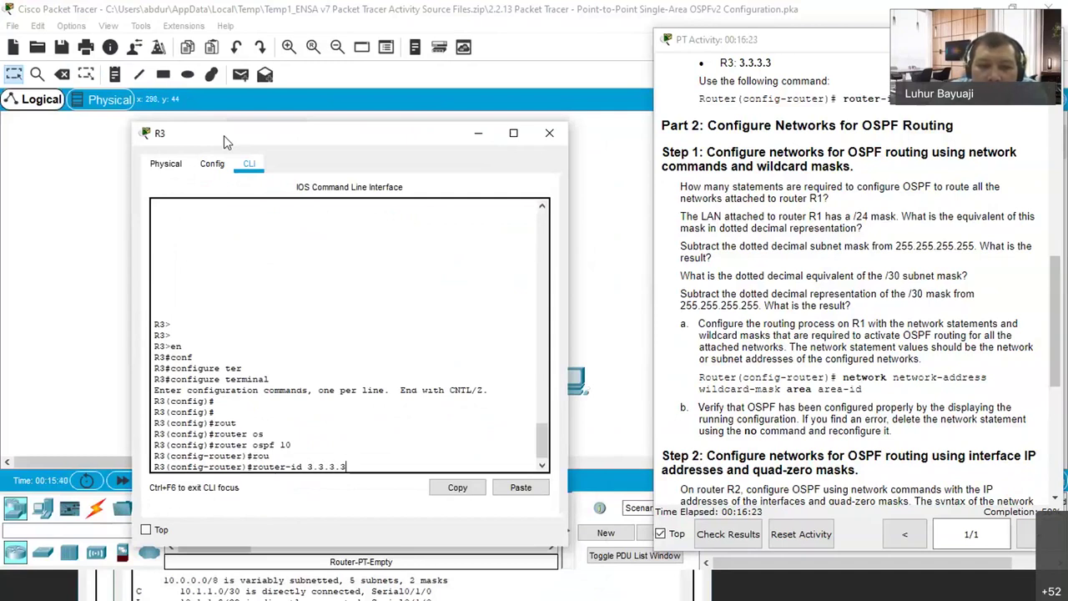
key("Return")
type("net")
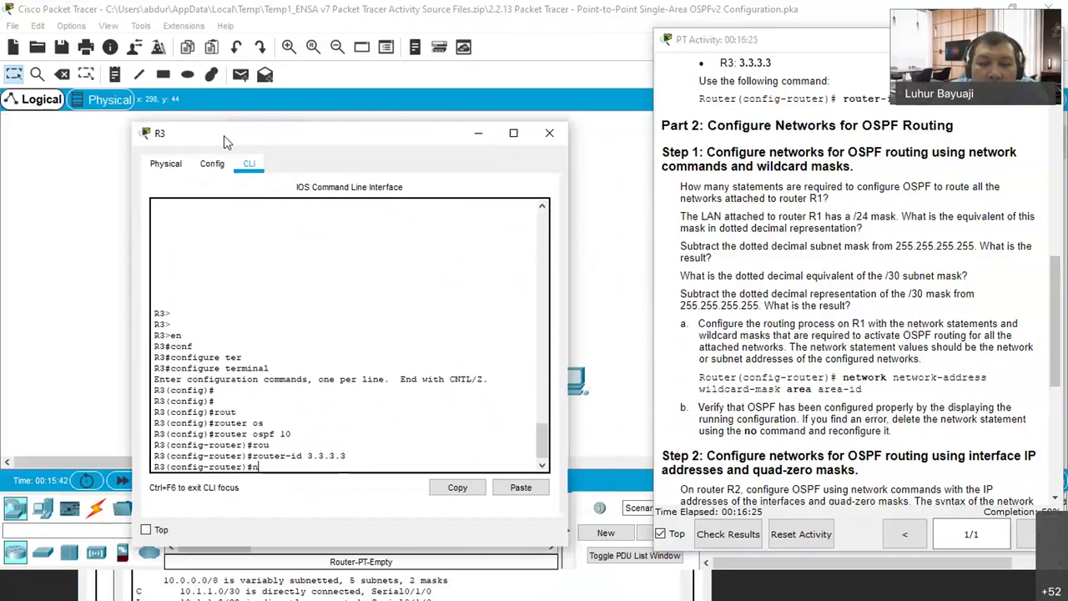
key("Tab")
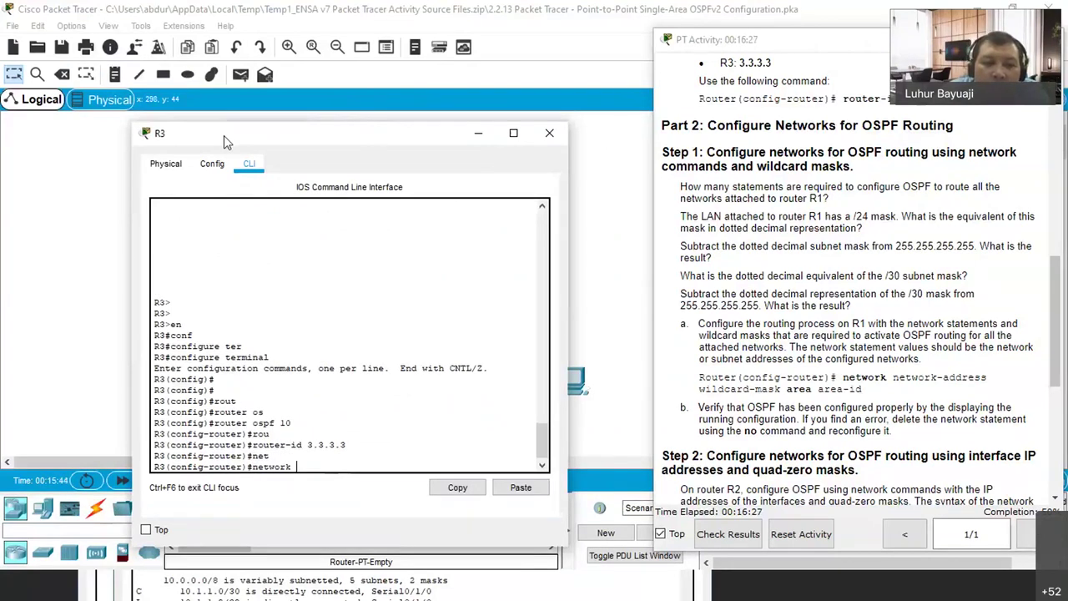
key("BackSpace")
key("BackSpace")
key("BackSpace")
key("BackSpace")
key("BackSpace")
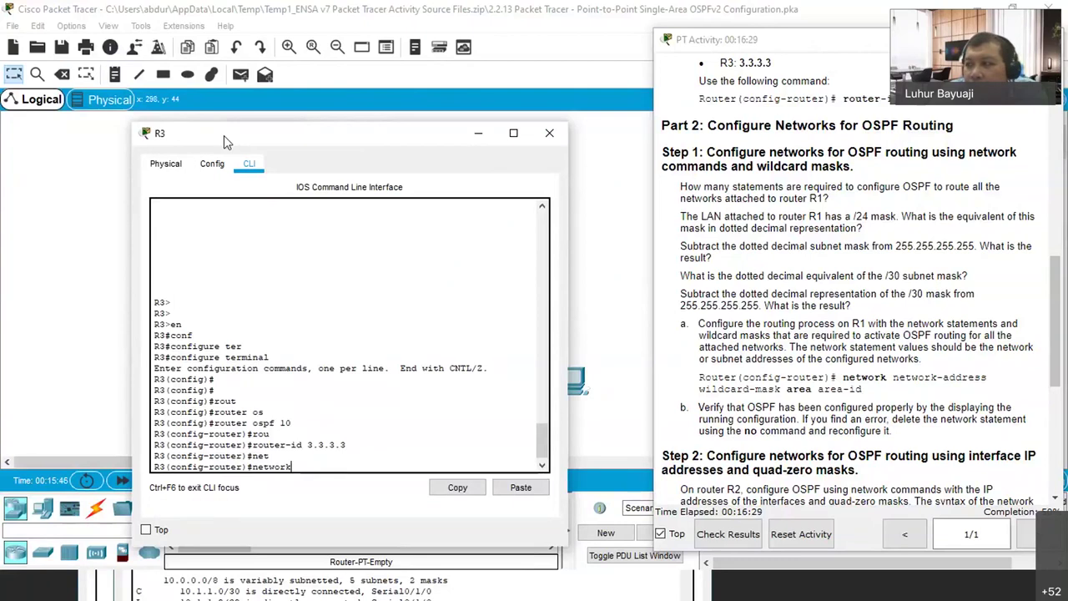
key("BackSpace")
key("BackSpace")
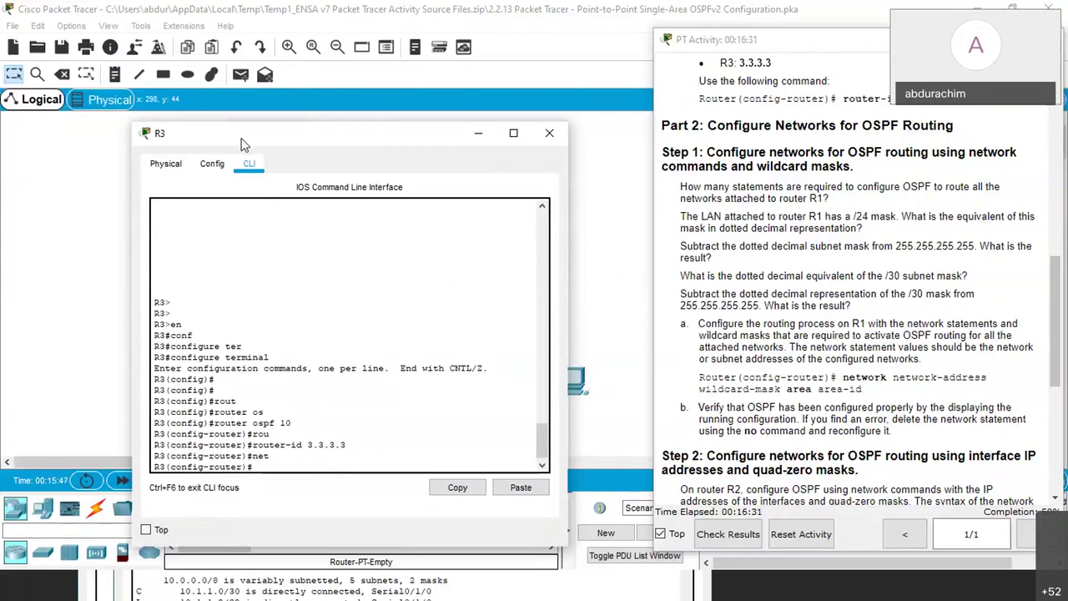
type("inte")
key("Tab")
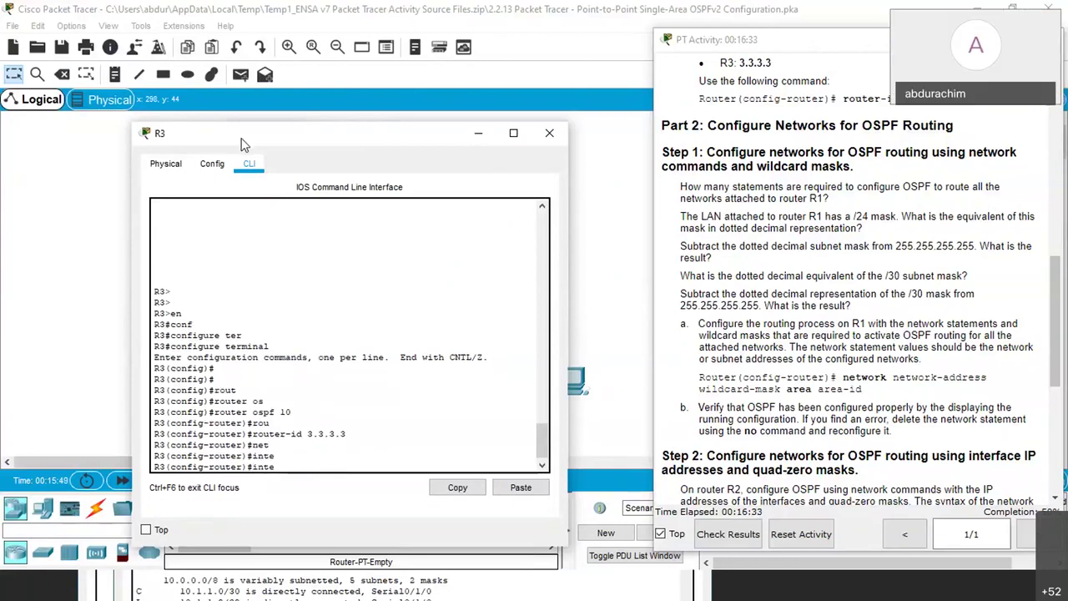
key("BackSpace")
key("BackSpace")
key("BackSpace")
key("BackSpace")
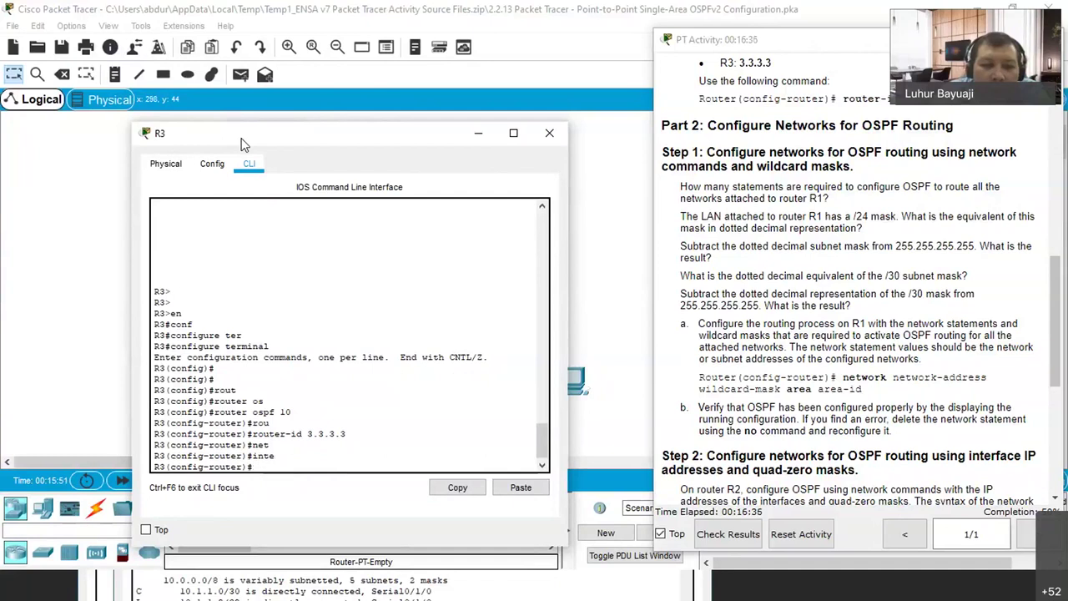
Leave configuration mode on R3 and display its routing table with sh ip route
type("end")
key("Return")
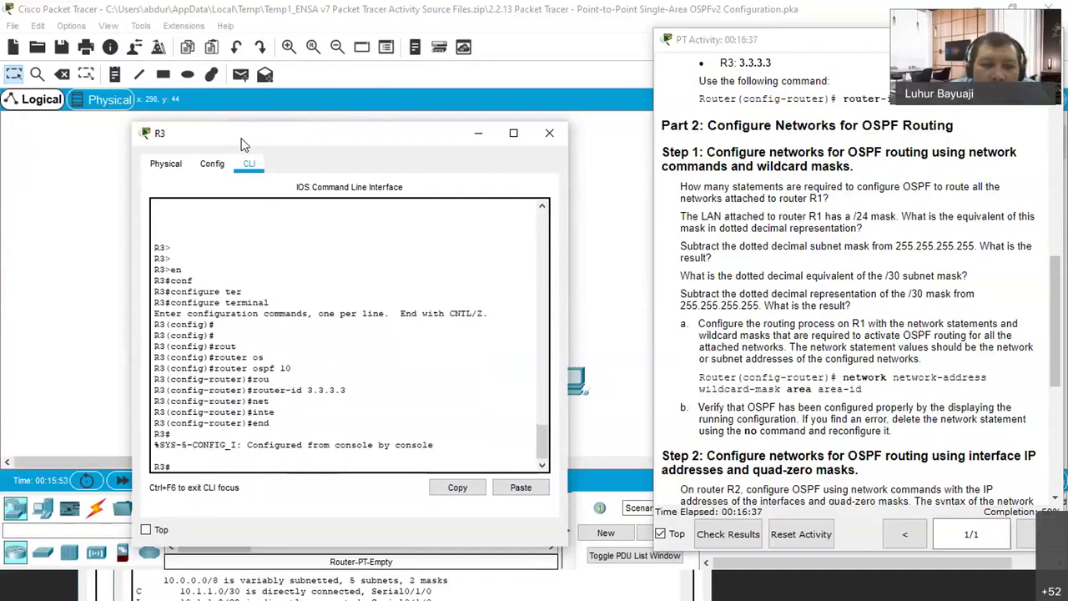
type("sh ip rou")
key("Tab")
key("Return")
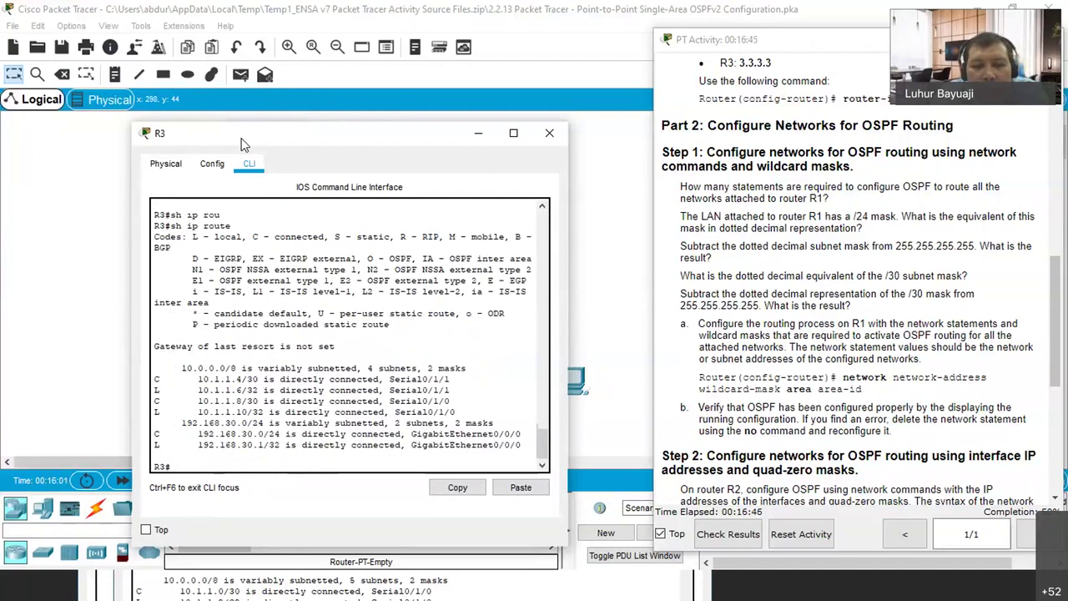
Run sh ip int br on R3 and enlarge its window to read the interface addresses
type("sh ip int br")
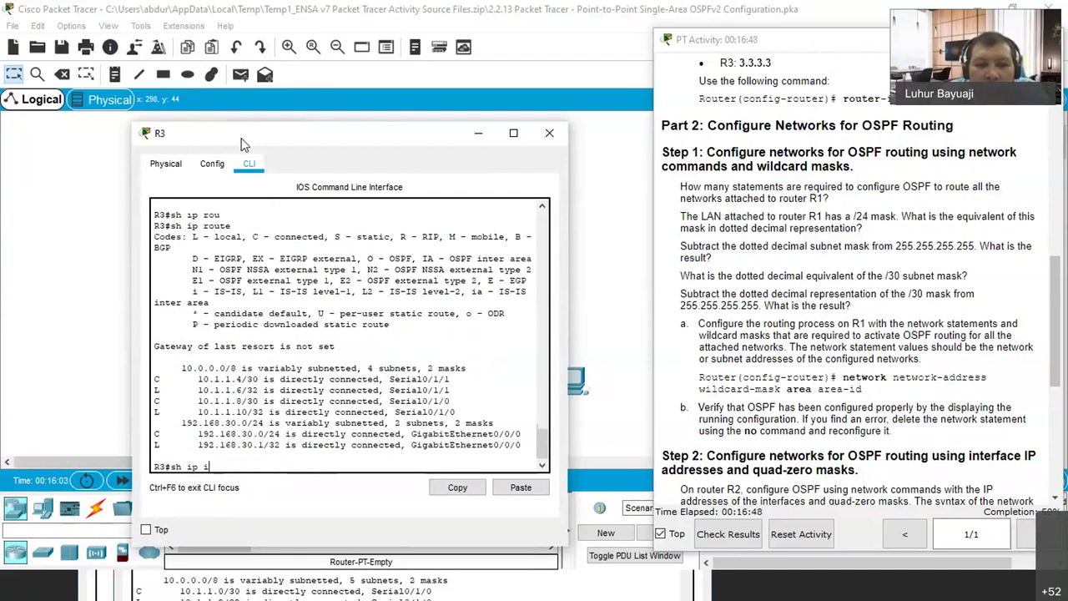
key("Return")
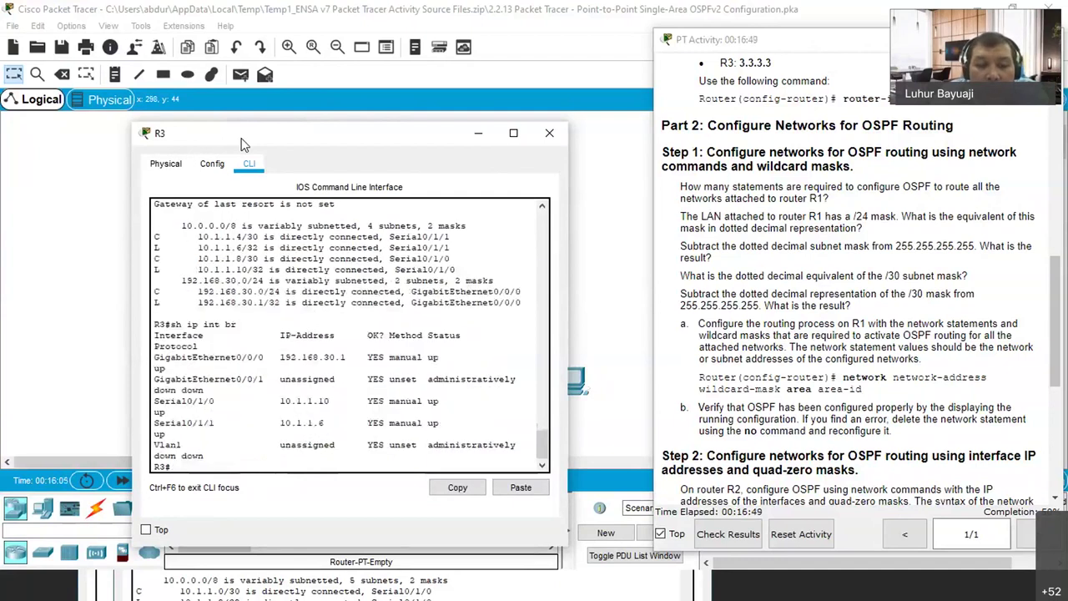
left_click_drag(265, 123, 274, 75)
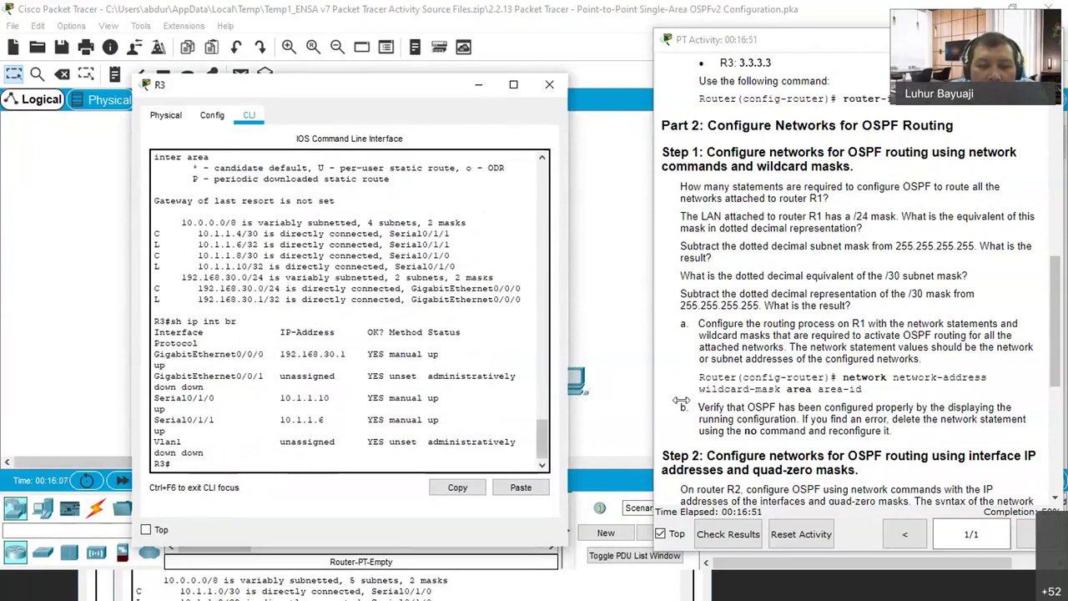
left_click_drag(681, 401, 681, 401)
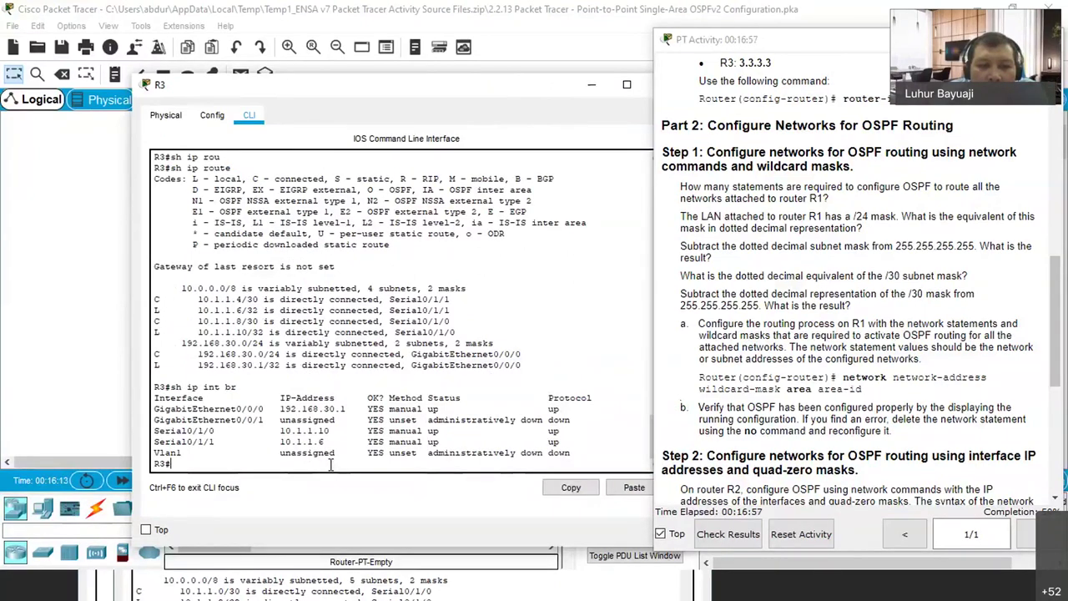
Return to global configuration on R3 and enter interface configuration for gigabitEthernet 0/0/0
type("conf ter")
key("Return")
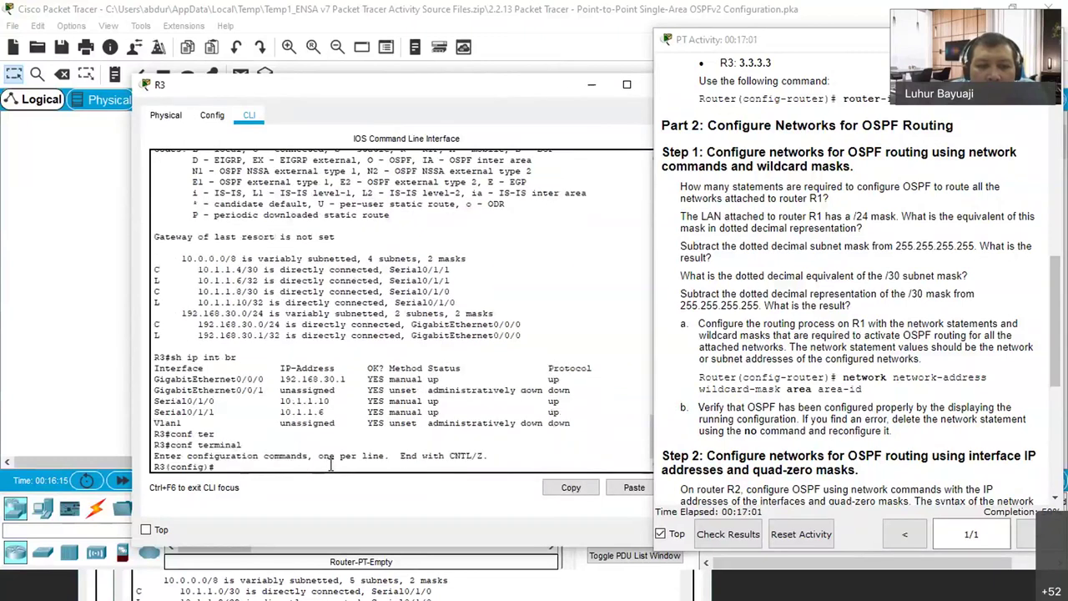
type("inter")
key("Tab")
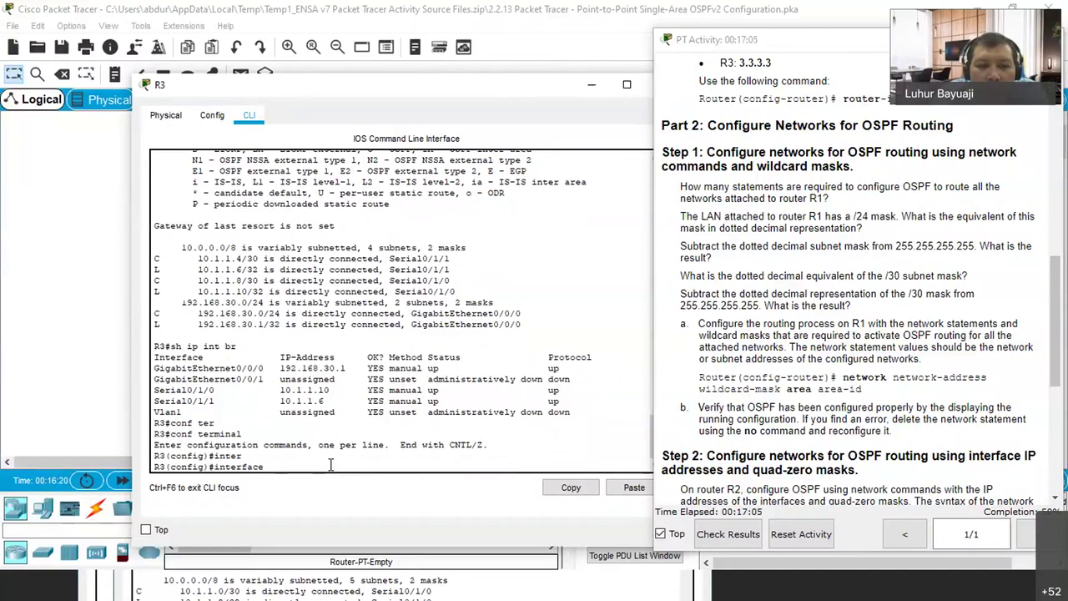
type("gi")
key("Tab")
type("0/0/0")
key("Return")
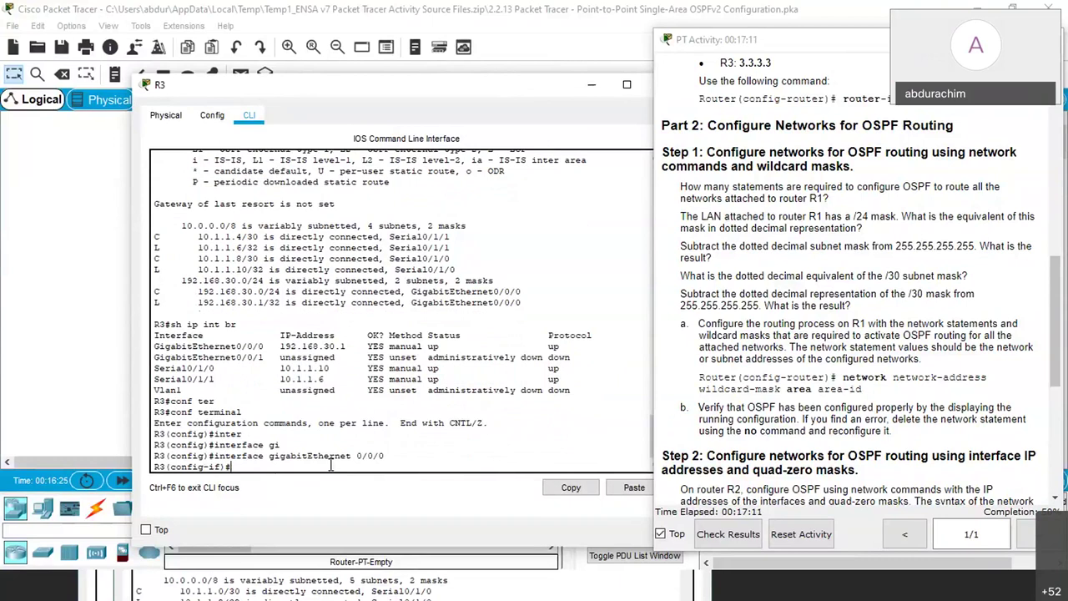
Enable OSPF on R3's gigabitEthernet 0/0/0 interface with ip ospf 10 area 0
type("ip")
scroll(845, 319, "down", 1)
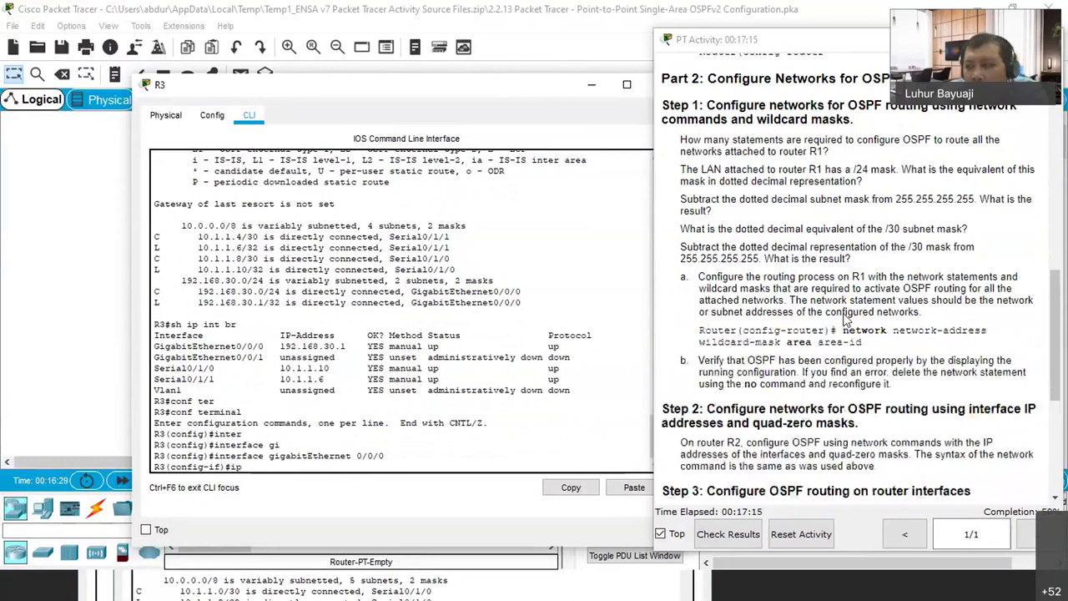
scroll(845, 320, "down", 1)
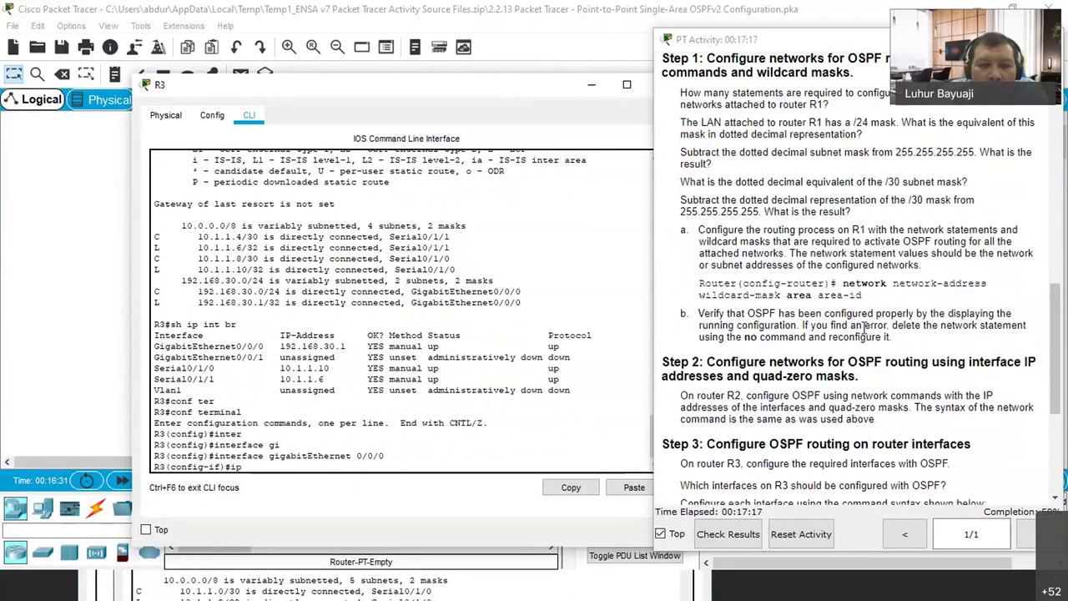
type("os")
key("Tab")
type("10 area")
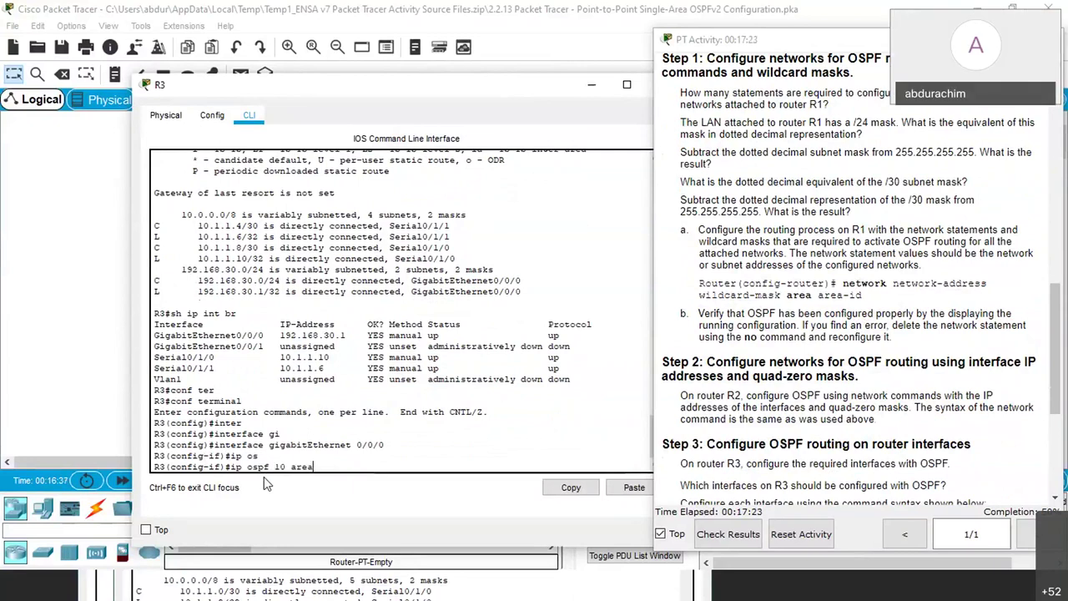
type(" 0")
left_click_drag(380, 87, 350, 106)
key("Return")
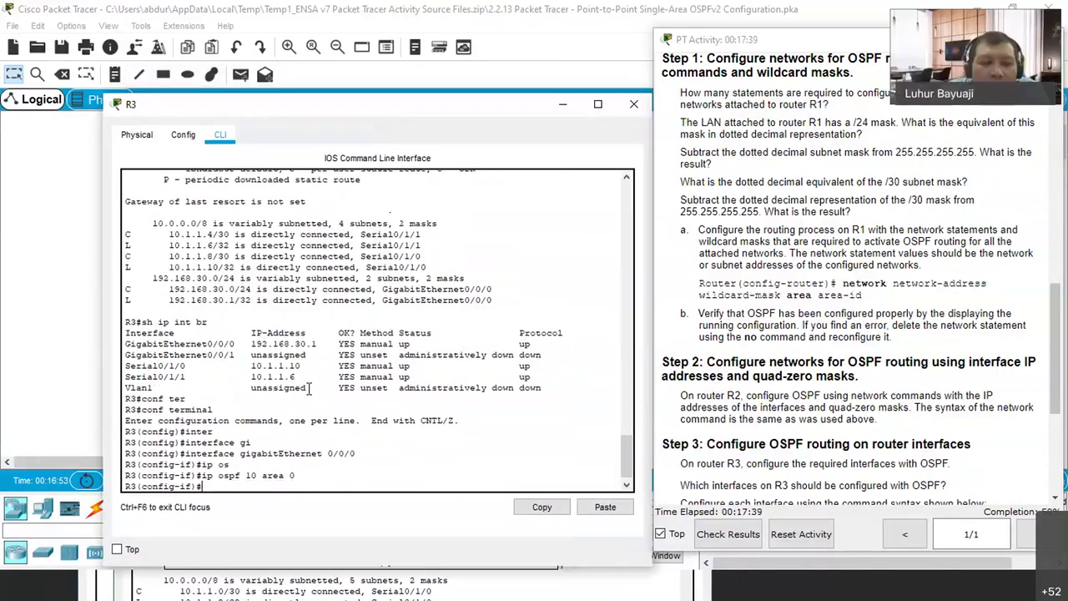
Enter interface configuration for s 0/1/0 on R3 by editing the recalled gigabitEthernet 0/0/0 interface command
key("Up")
key("Up")
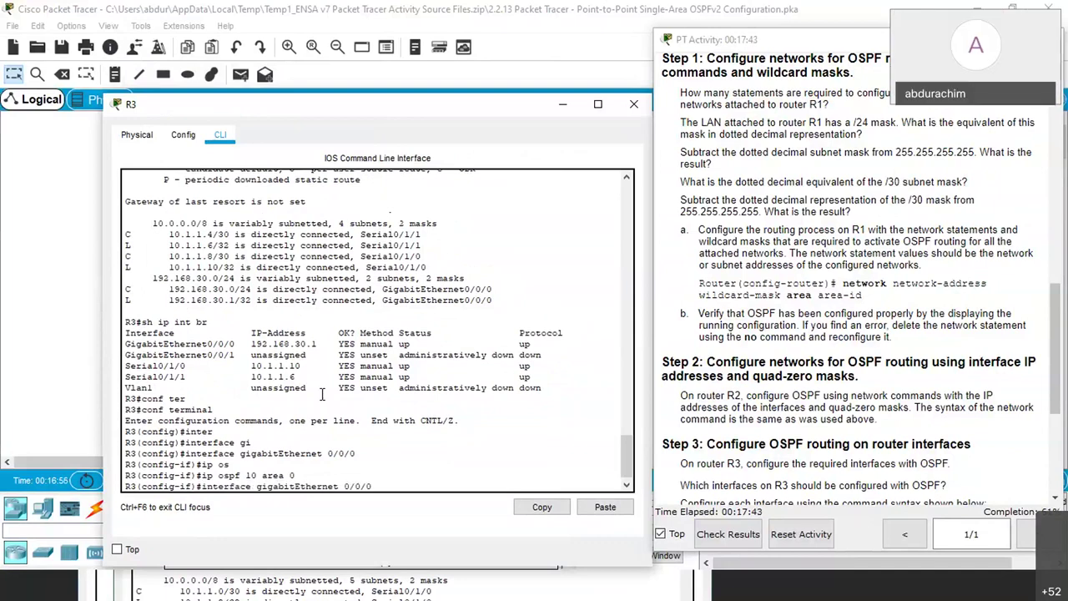
key("Left")
key("Left")
key("Left")
key("Left")
key("Left")
key("Left")
key("BackSpace")
key("BackSpace")
key("BackSpace")
key("BackSpace")
key("BackSpace")
key("BackSpace")
key("BackSpace")
key("BackSpace")
key("BackSpace")
key("BackSpace")
key("BackSpace")
key("BackSpace")
key("BackSpace")
key("BackSpace")
key("BackSpace")
type("s")
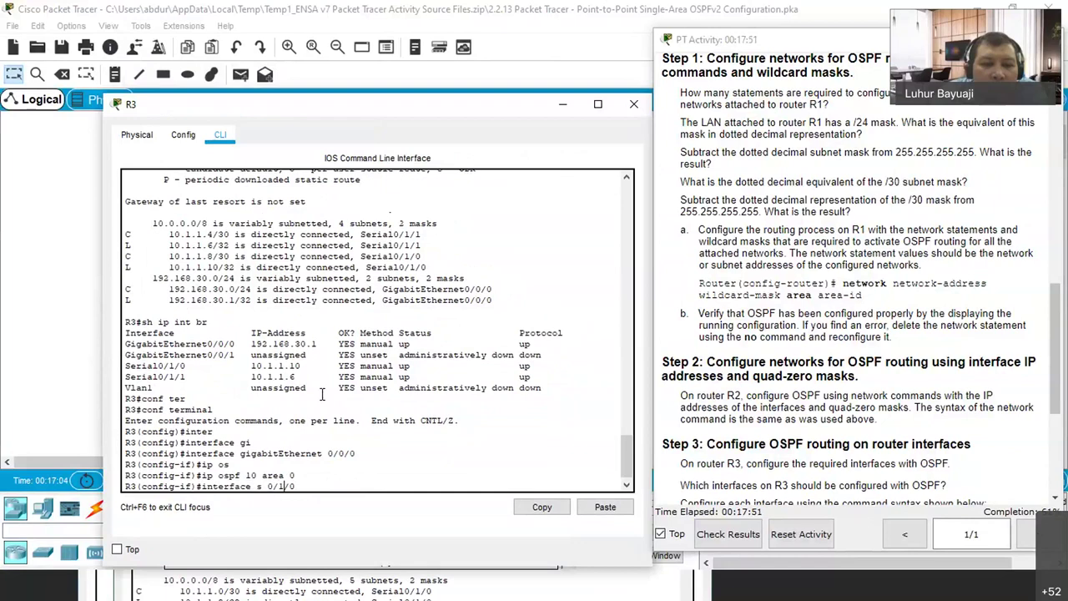
key("Return")
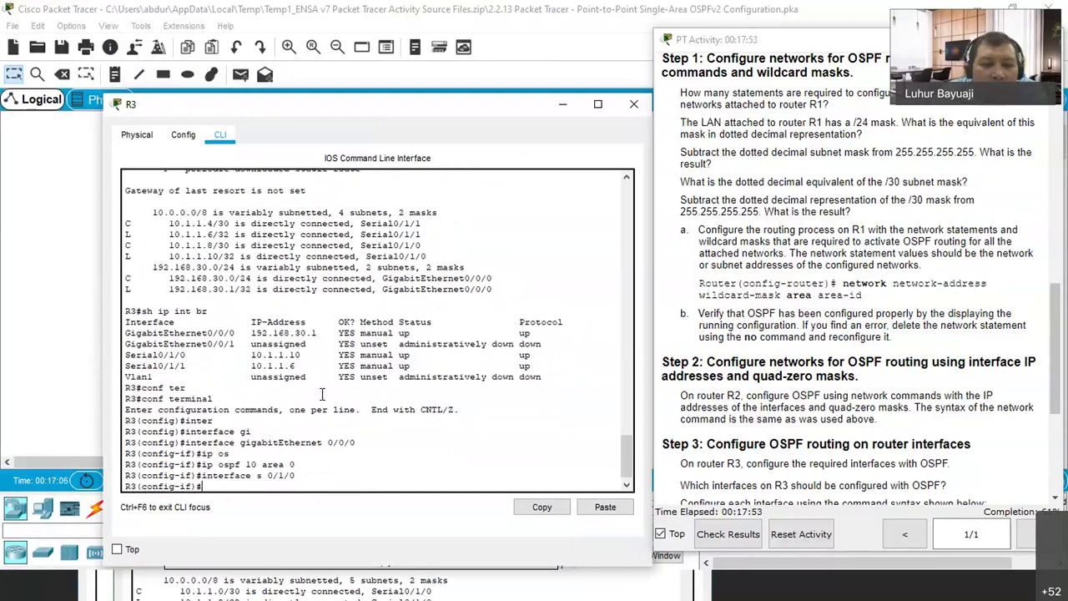
Enable OSPF on R3's serial 0/1/0 interface with ip ospf 10 area 0
type("ip ")
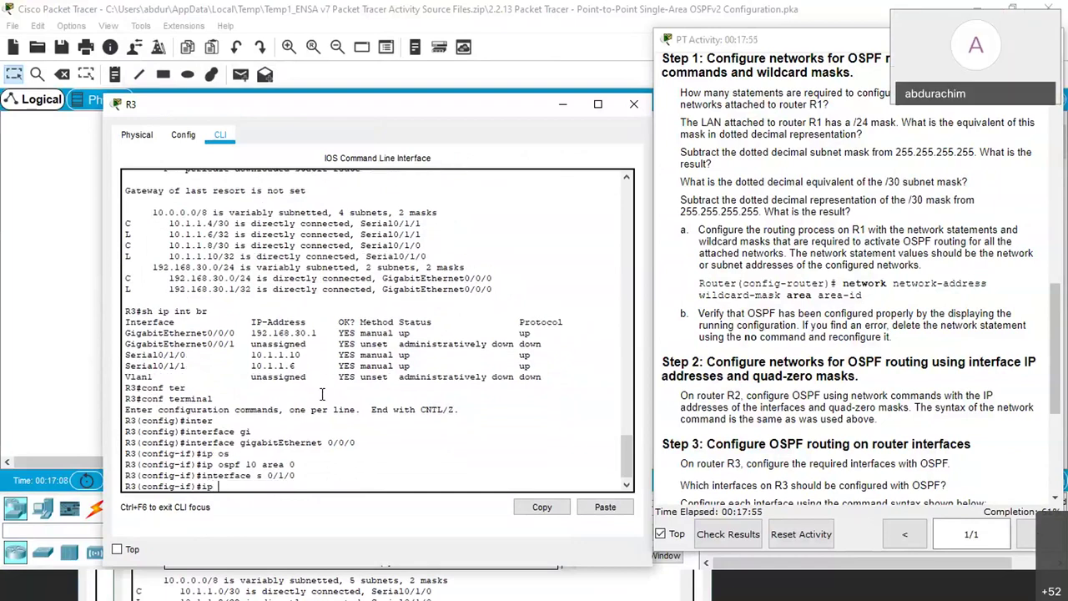
type("os")
key("Tab")
type("10 area")
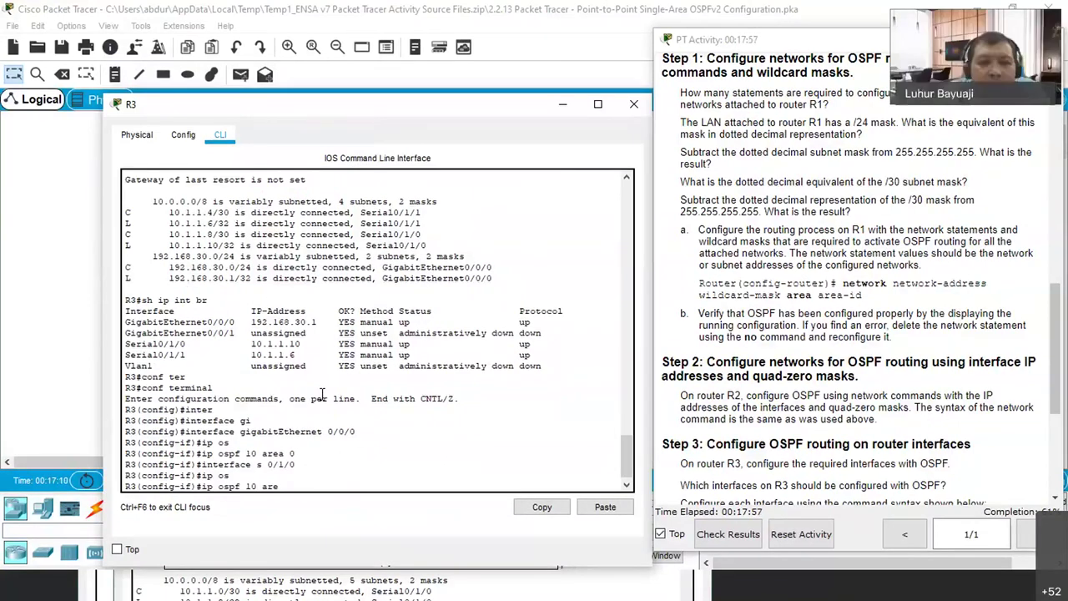
key("Tab")
type("0")
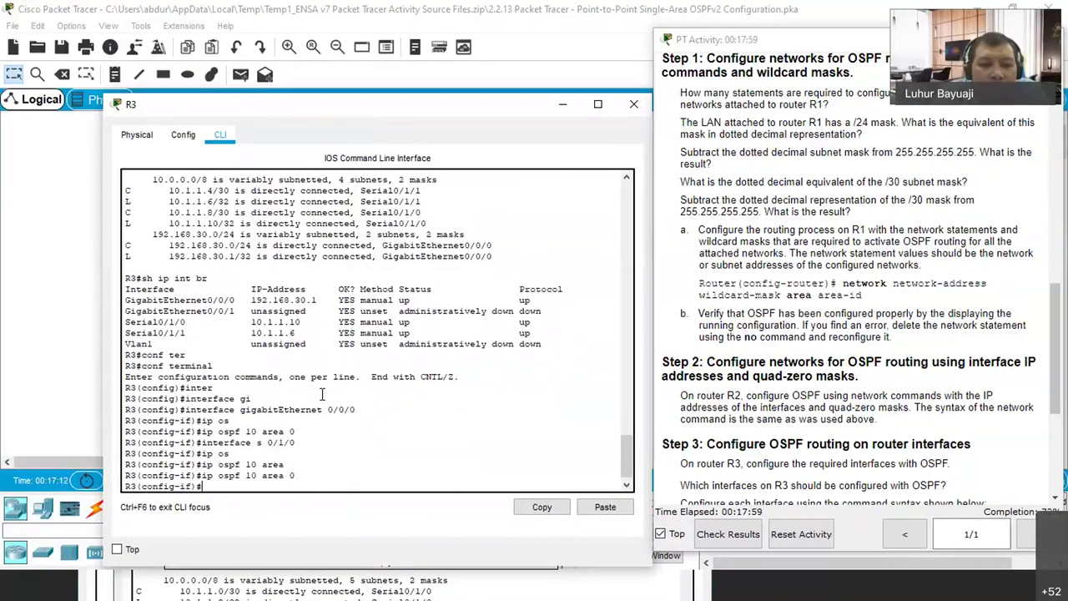
Switch R3 to interface configuration for s 0/1/1
key("Up")
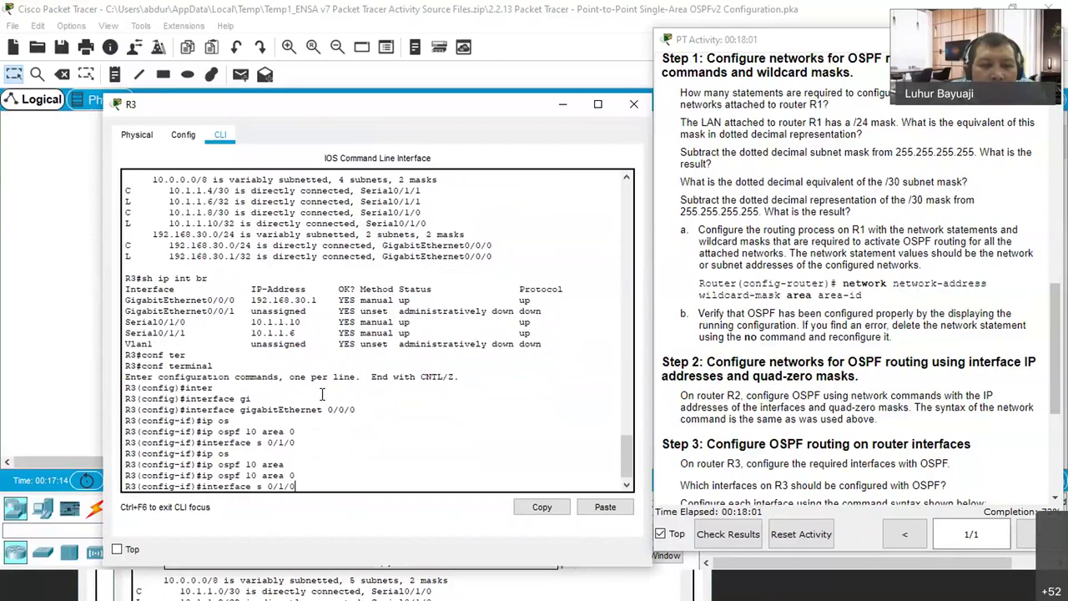
key("BackSpace")
type("1")
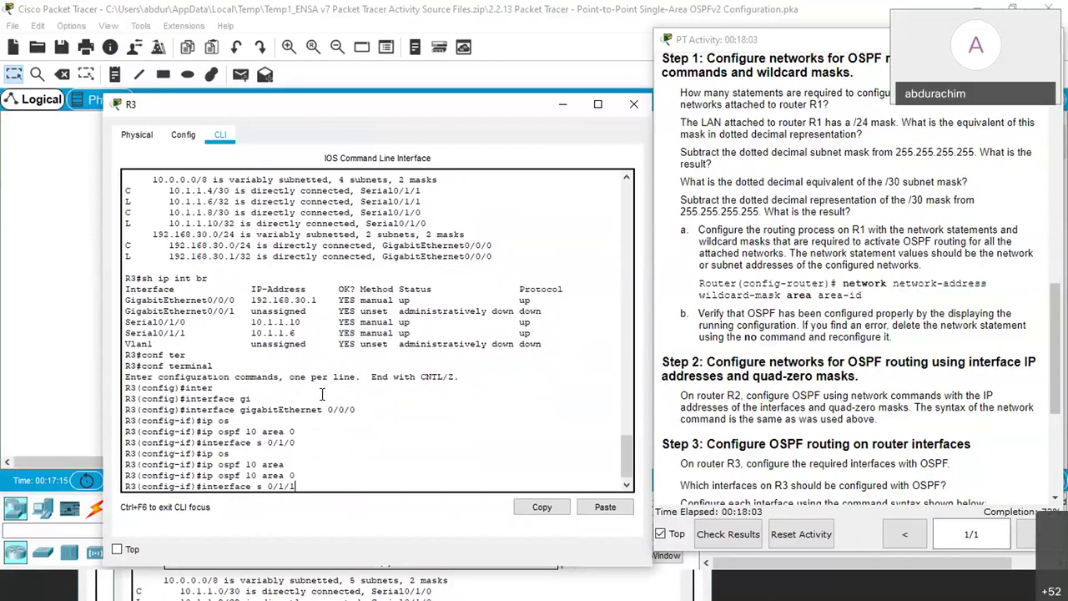
key("Return")
Enable OSPF on R3's serial 0/1/1 interface with ip ospf 10 area 0
type("ip o")
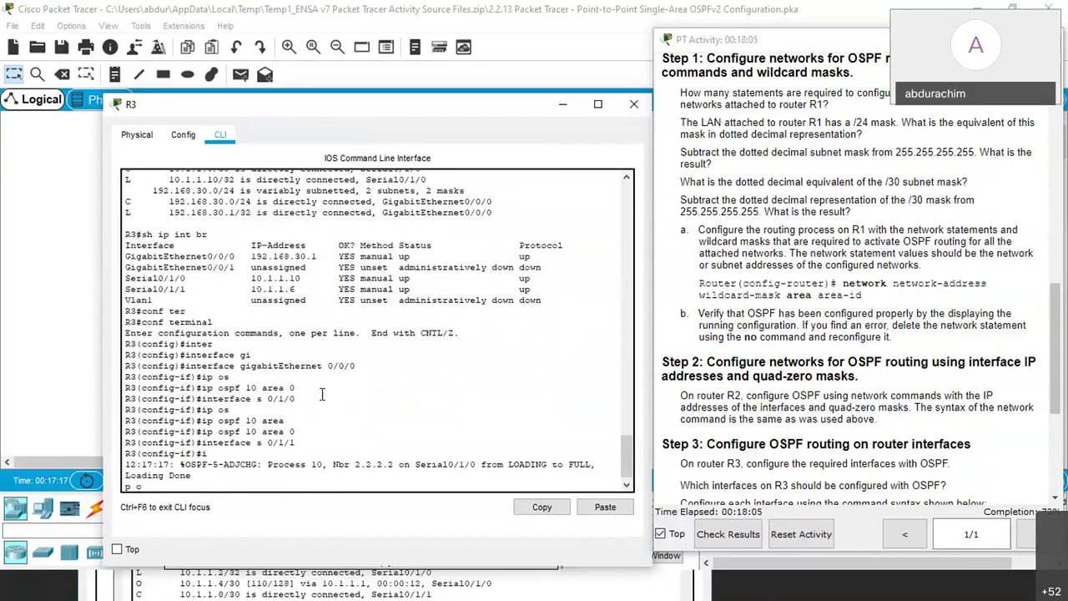
key("Return")
type("ip os")
key("Tab")
type("are")
key("Tab")
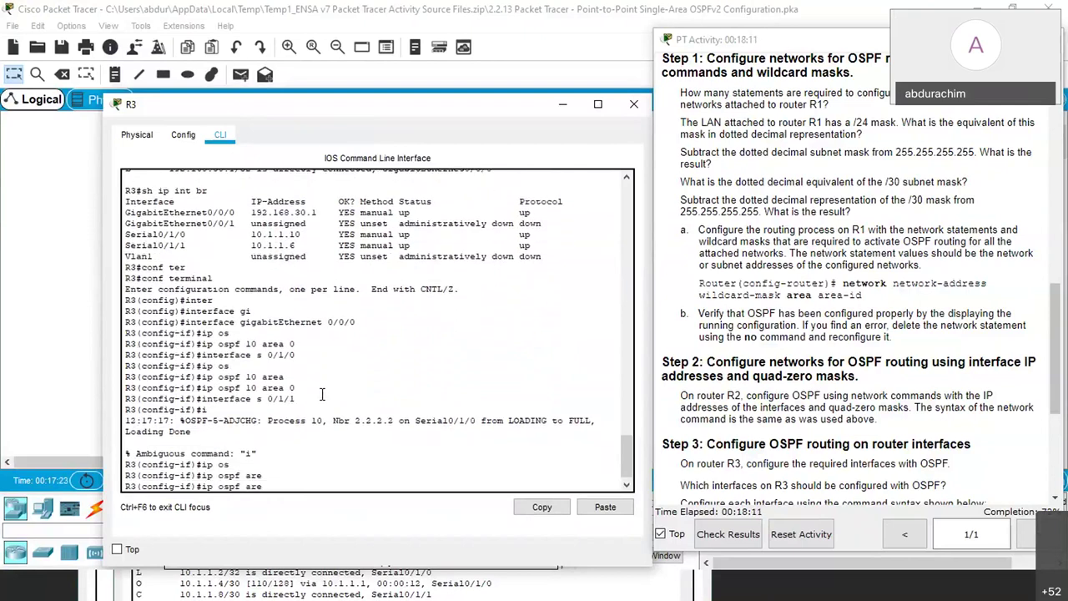
type("a")
key("Tab")
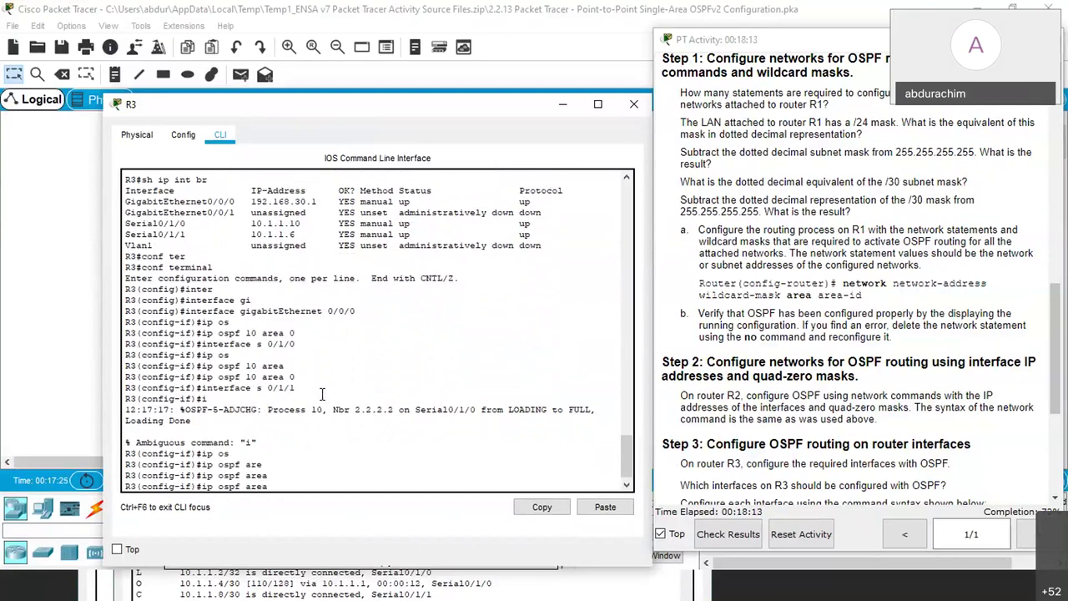
key("Left")
key("Left")
key("Left")
key("Left")
type("10")
key("End")
type("0")
key("Return")
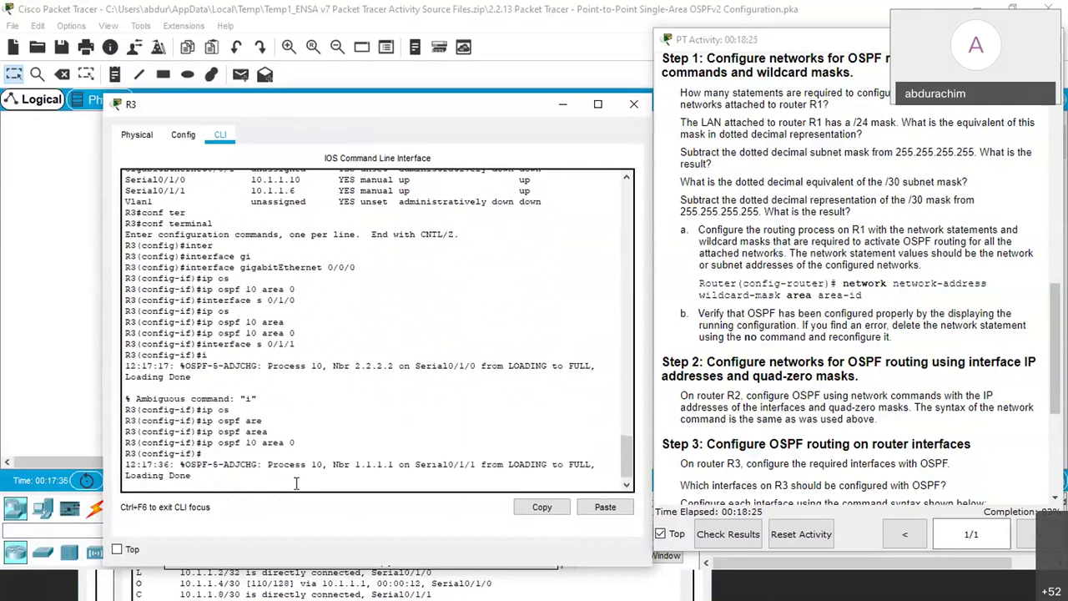
Display R3's full routing table with do sh ip route and examine its OSPF entries
key("Return")
key("Return")
key("Return")
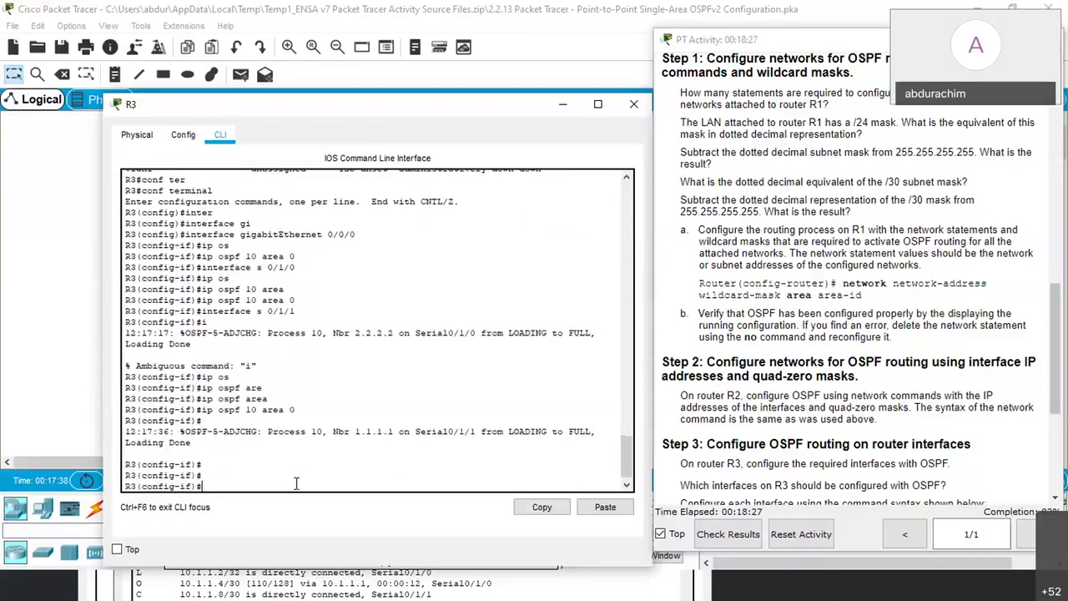
type("do sh ip route")
key("Return")
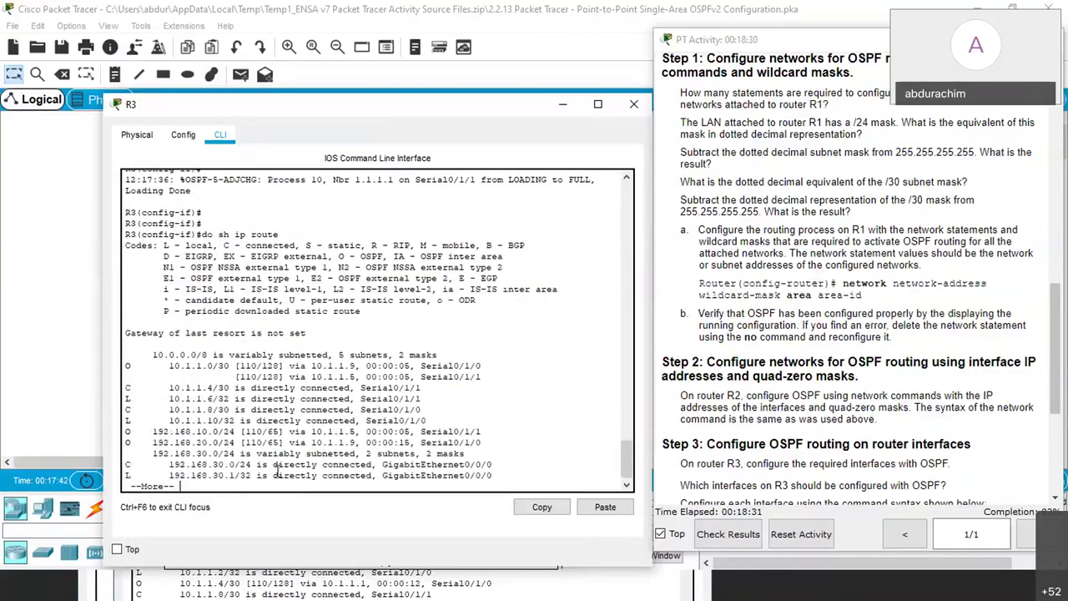
key("space")
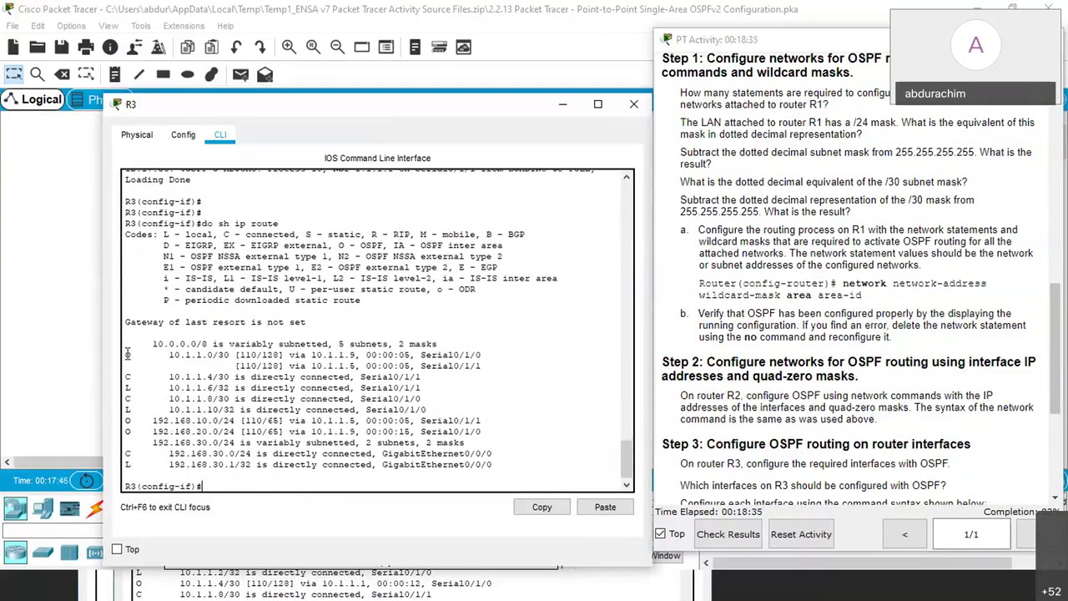
left_click_drag(439, 343, 475, 367)
left_click(470, 357)
left_click(472, 377)
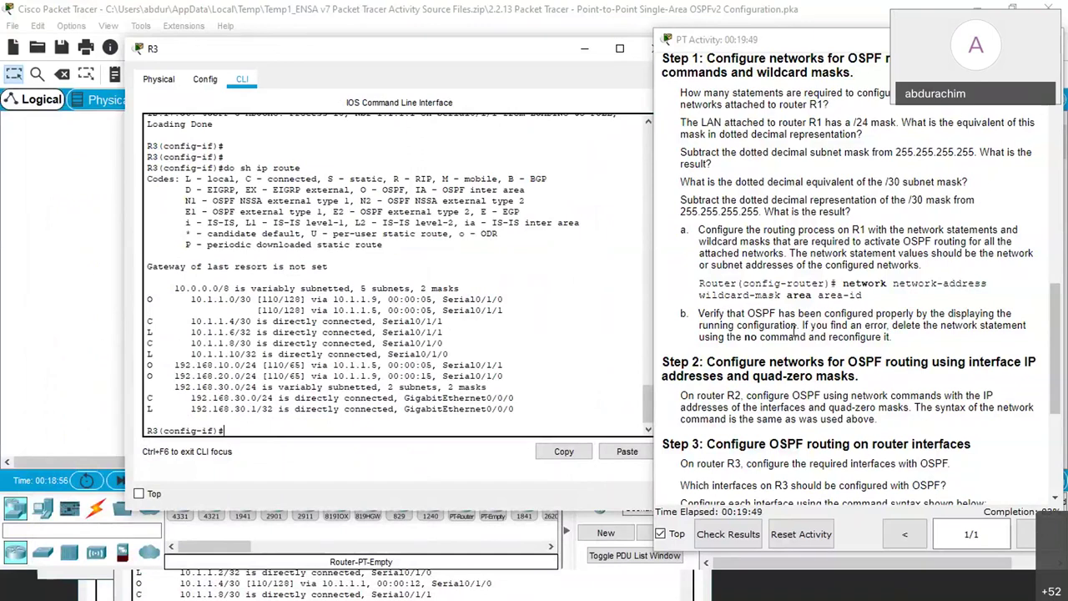
Read the Part 3 passive-interface instructions and check in the topology which R3 port connects to LAN 3
scroll(794, 331, "down", 2)
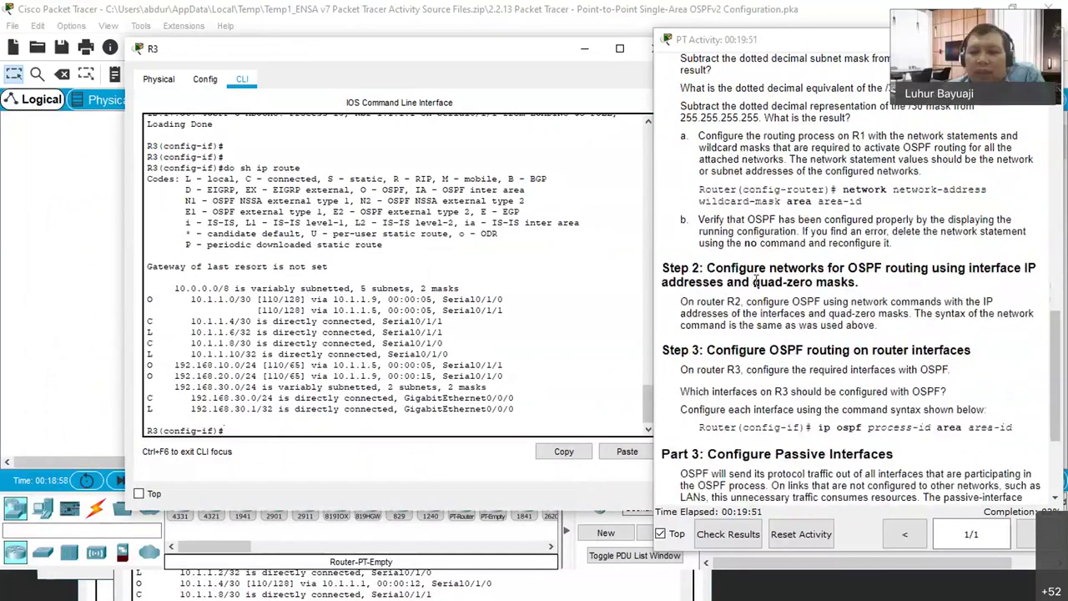
scroll(759, 288, "down", 2)
scroll(759, 287, "down", 1)
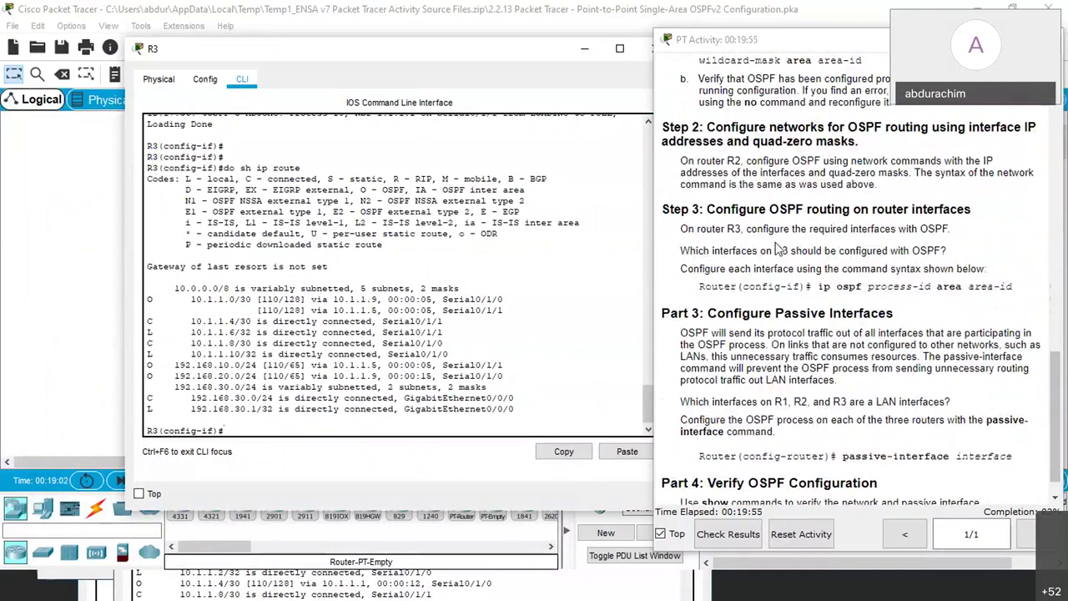
scroll(764, 246, "down", 1)
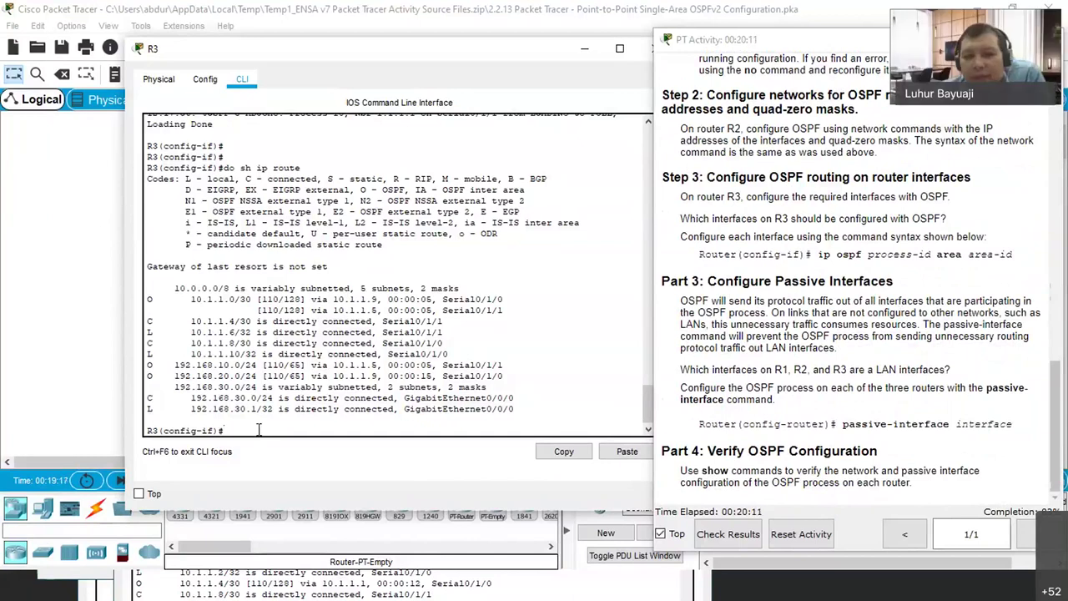
left_click(329, 499)
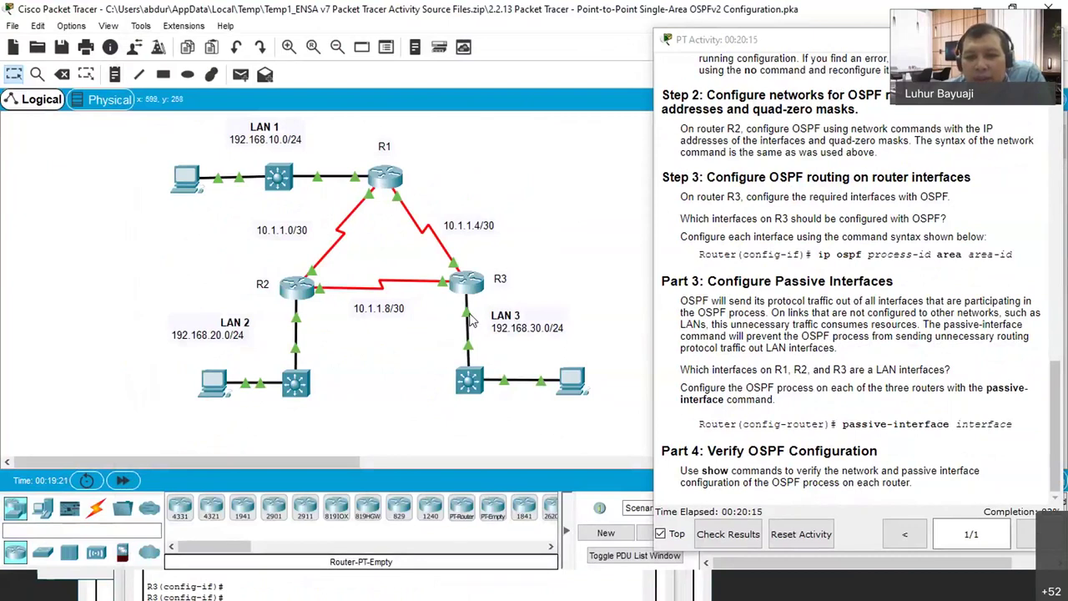
mouse_move(470, 320)
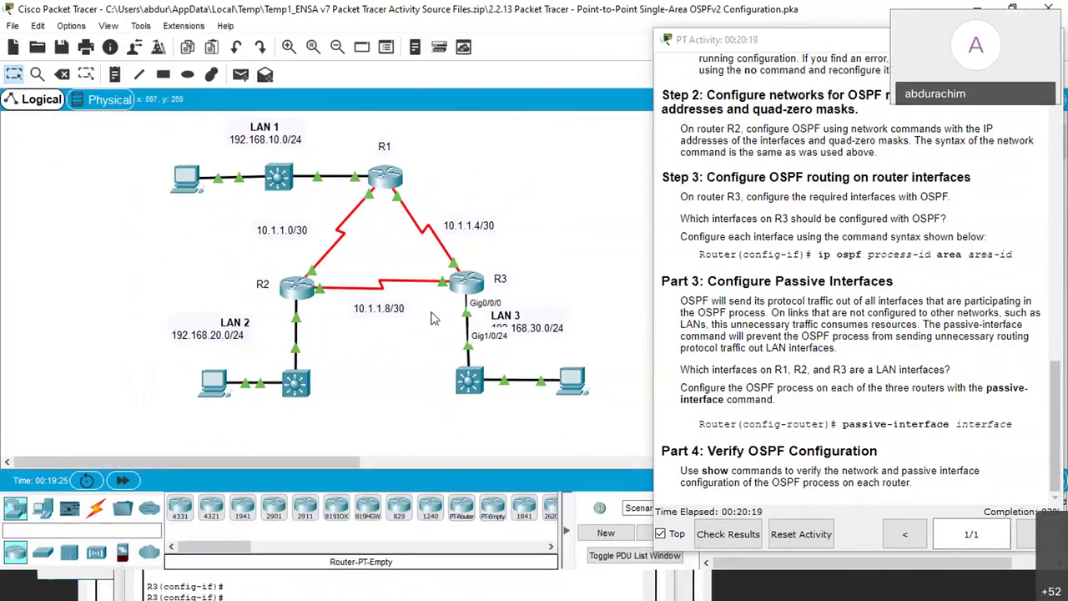
left_click_drag(430, 312, 609, 445)
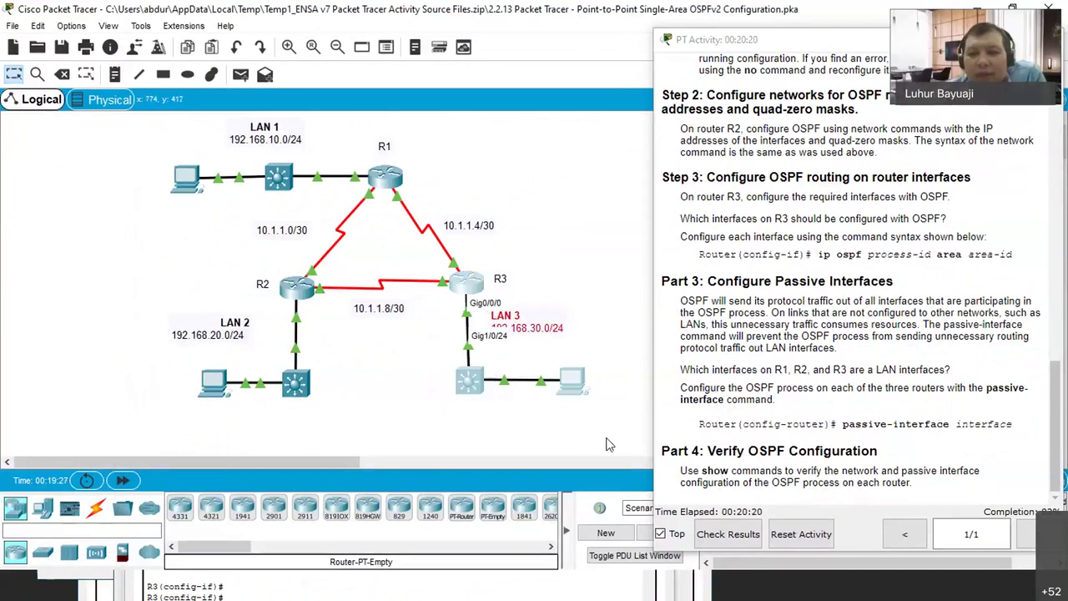
left_click(608, 445)
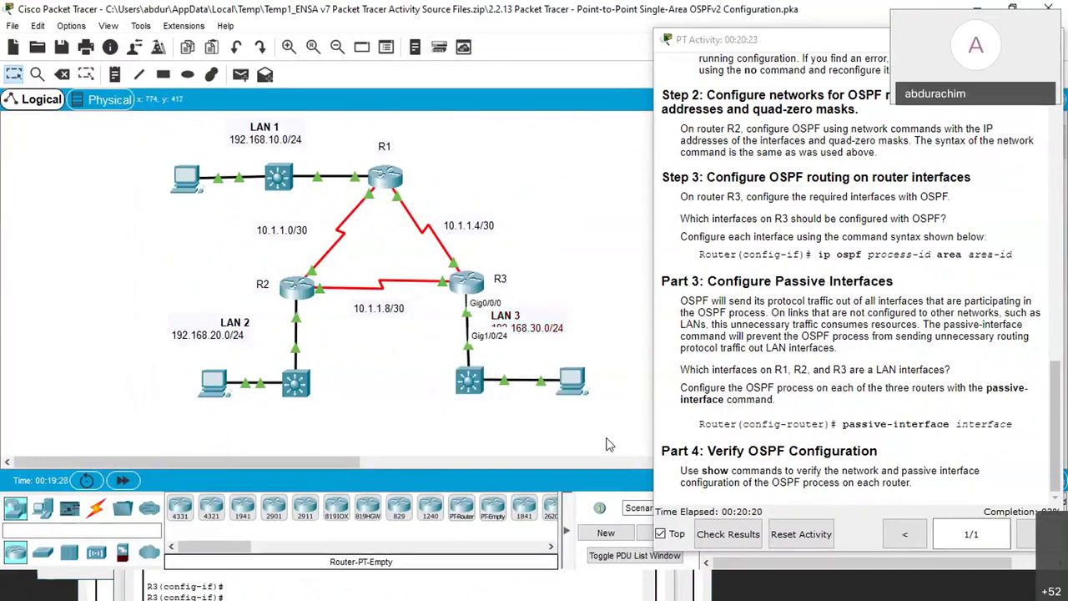
Return to R3's command line and leave interface configuration for global configuration mode
left_click(466, 282)
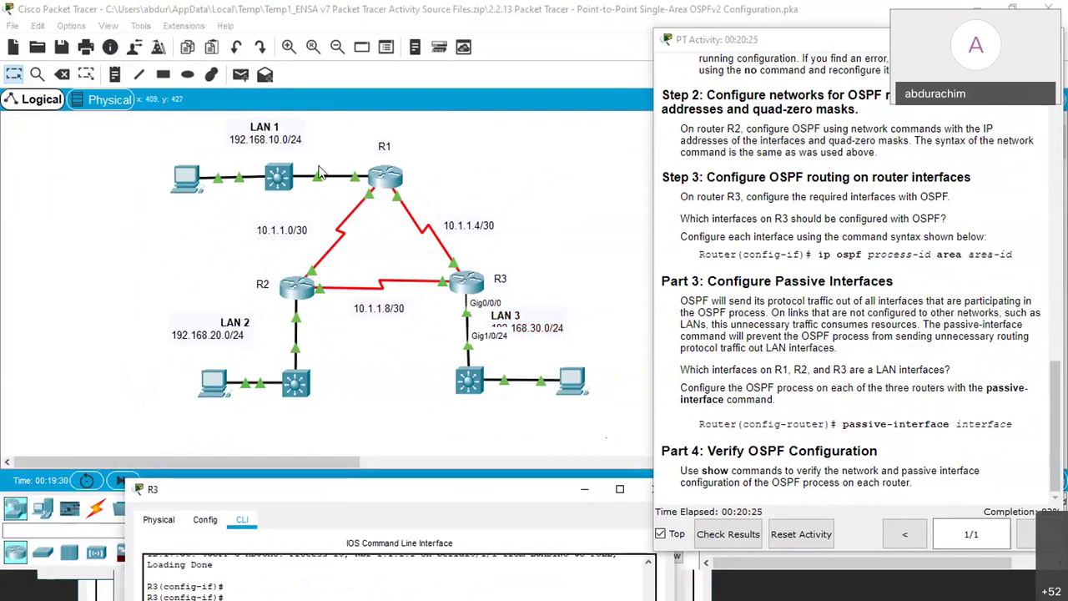
type("ex")
key("Return")
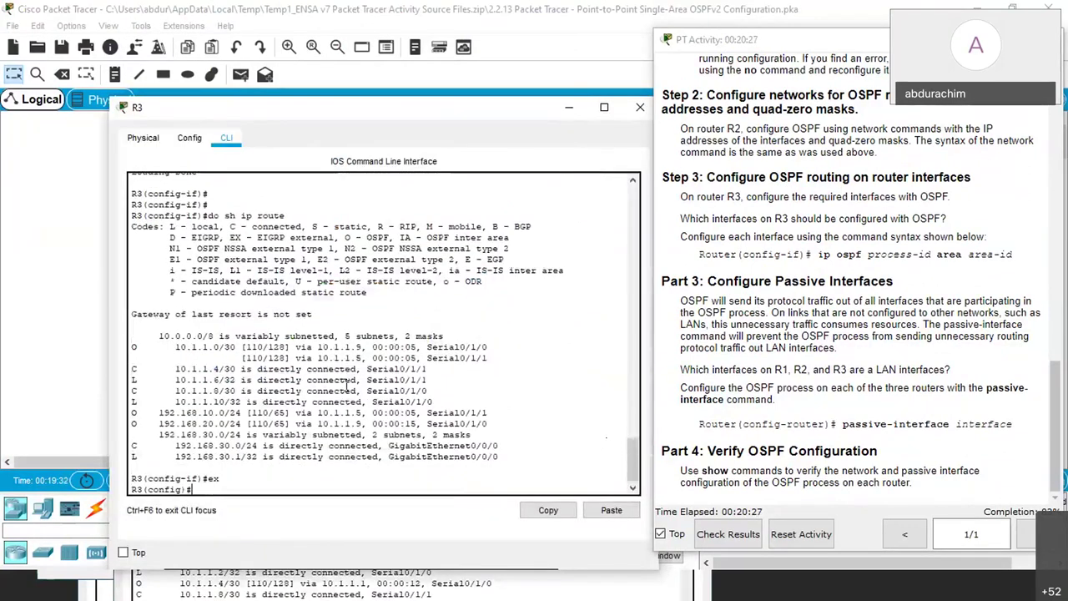
type("int")
key("Tab")
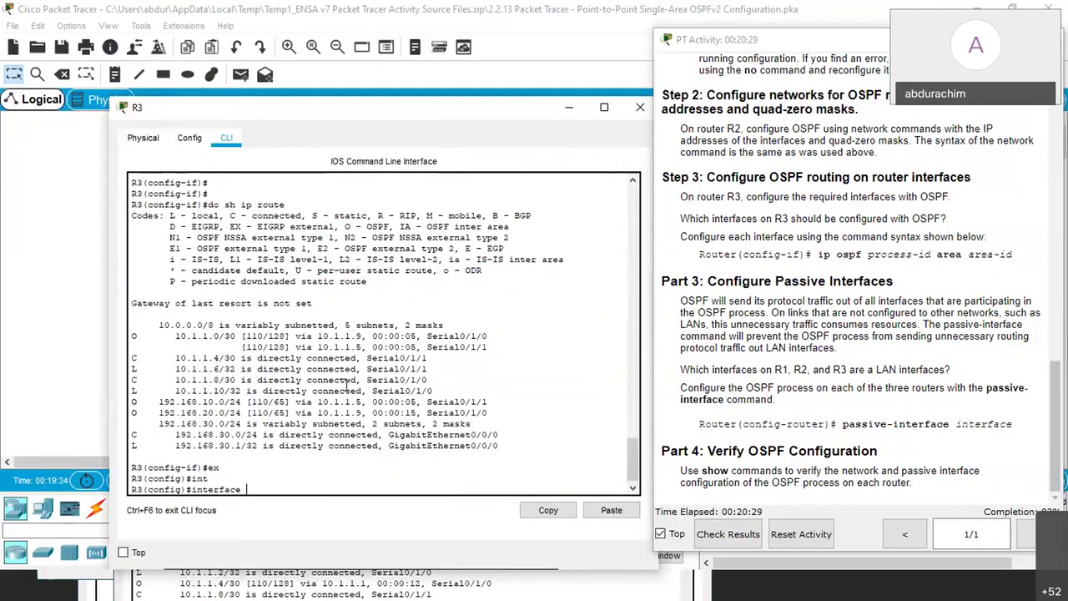
type("gig")
key("Tab")
type("0/0/0")
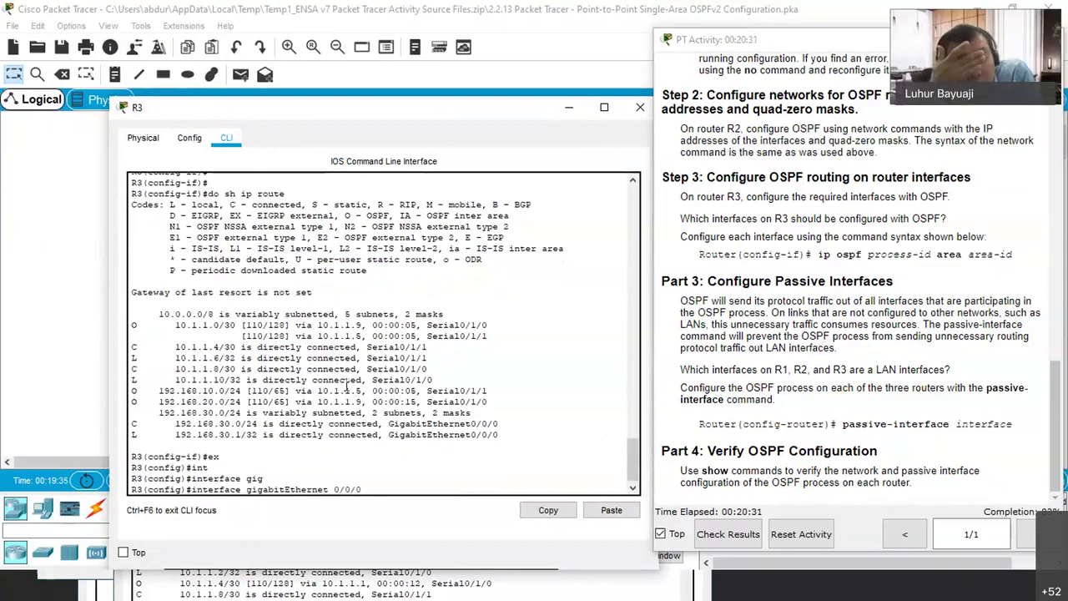
key("Return")
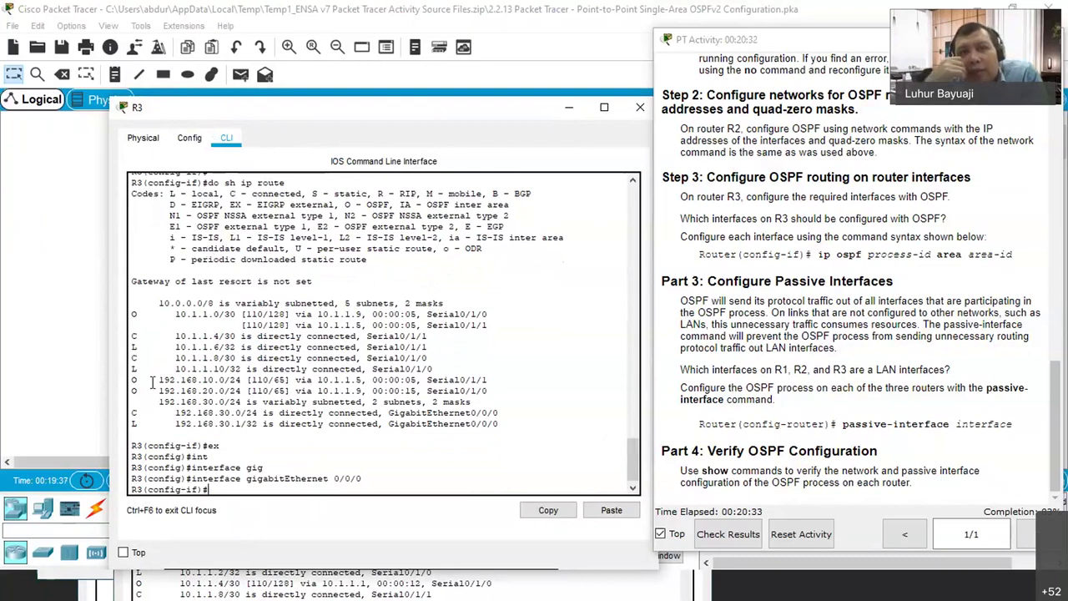
left_click_drag(292, 107, 240, 121)
type("pass")
key("Tab")
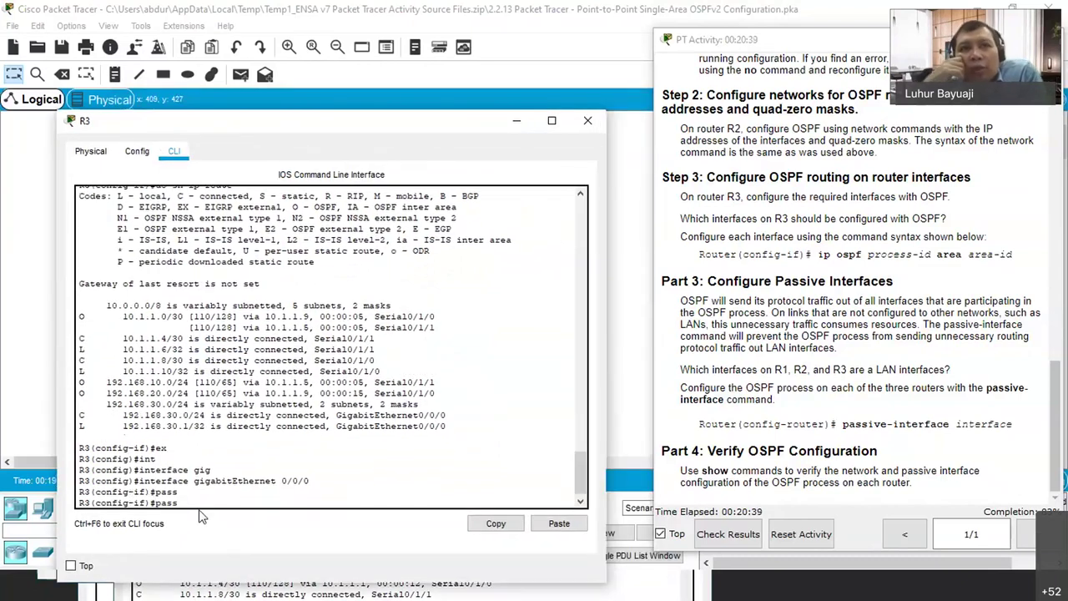
key("BackSpace")
key("BackSpace")
key("BackSpace")
key("BackSpace")
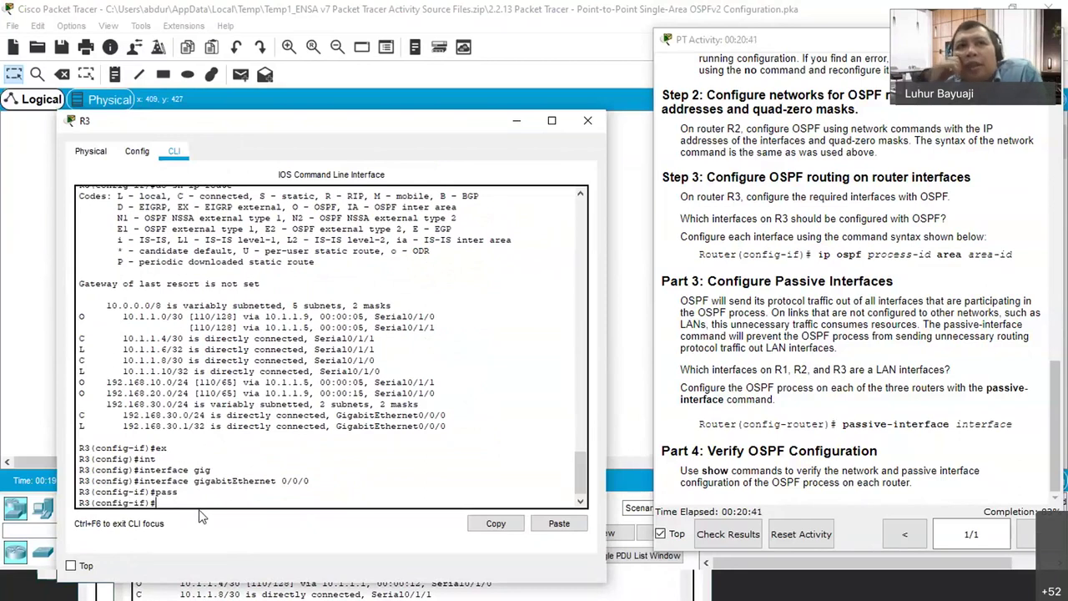
type("ex")
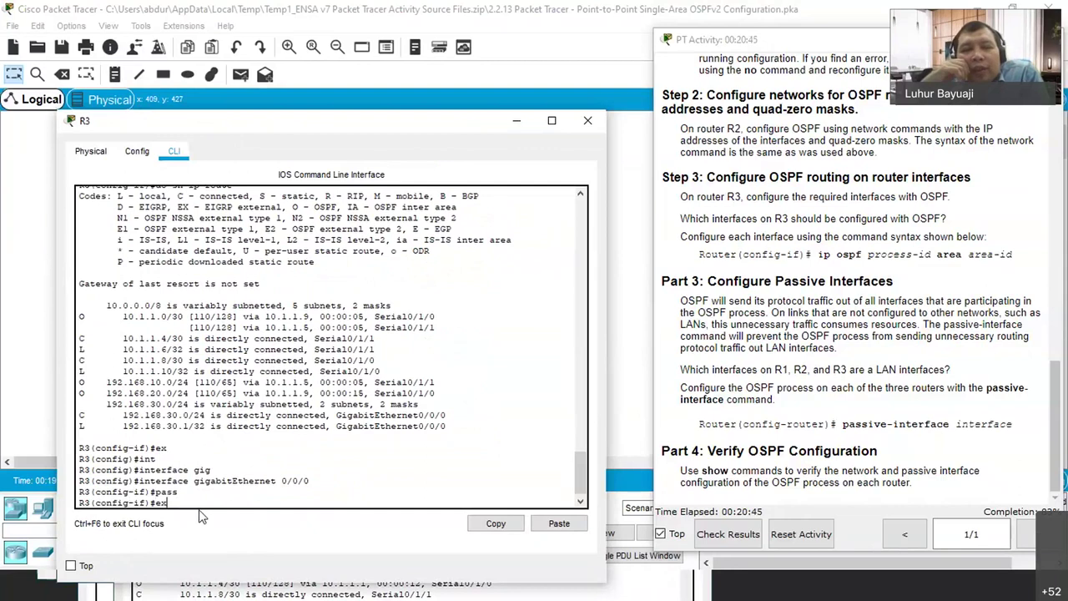
key("Return")
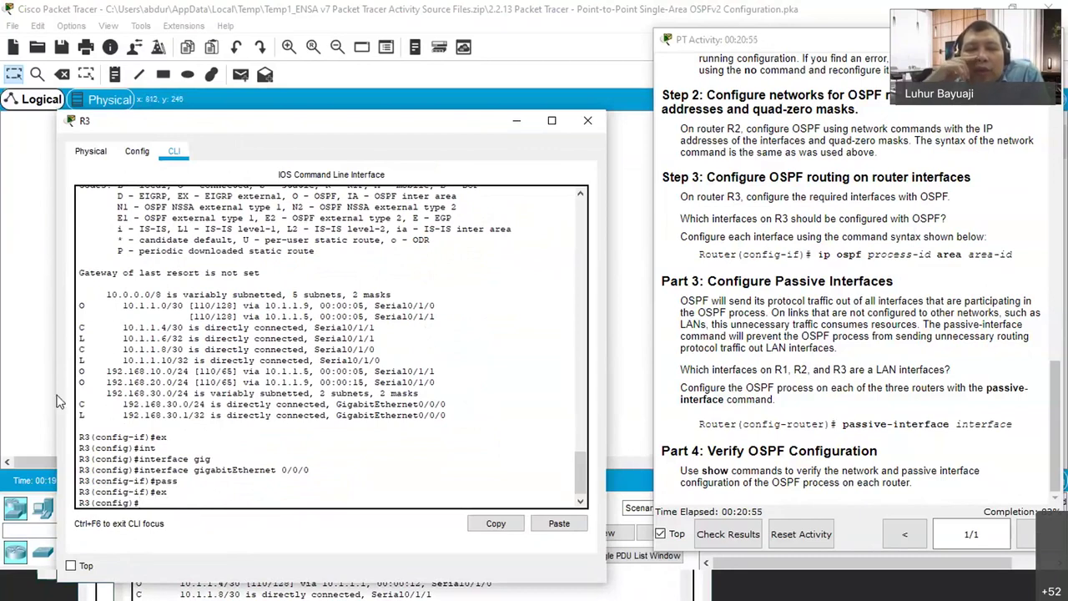
Enter the OSPF process configuration on R3 with router ospf 10
type("rout")
key("Tab")
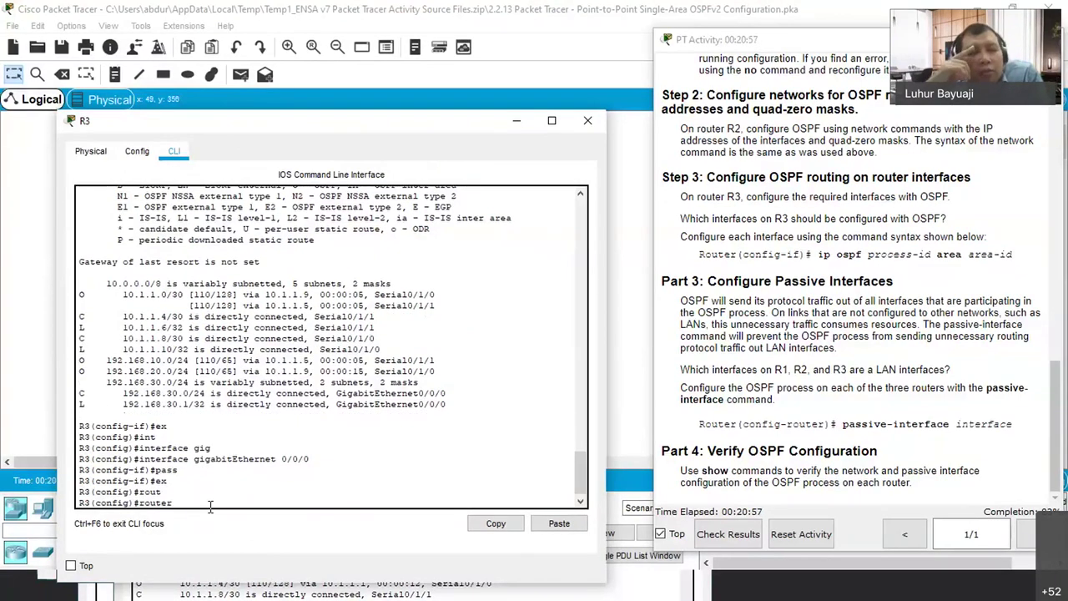
type("os")
key("Tab")
type("10")
key("Return")
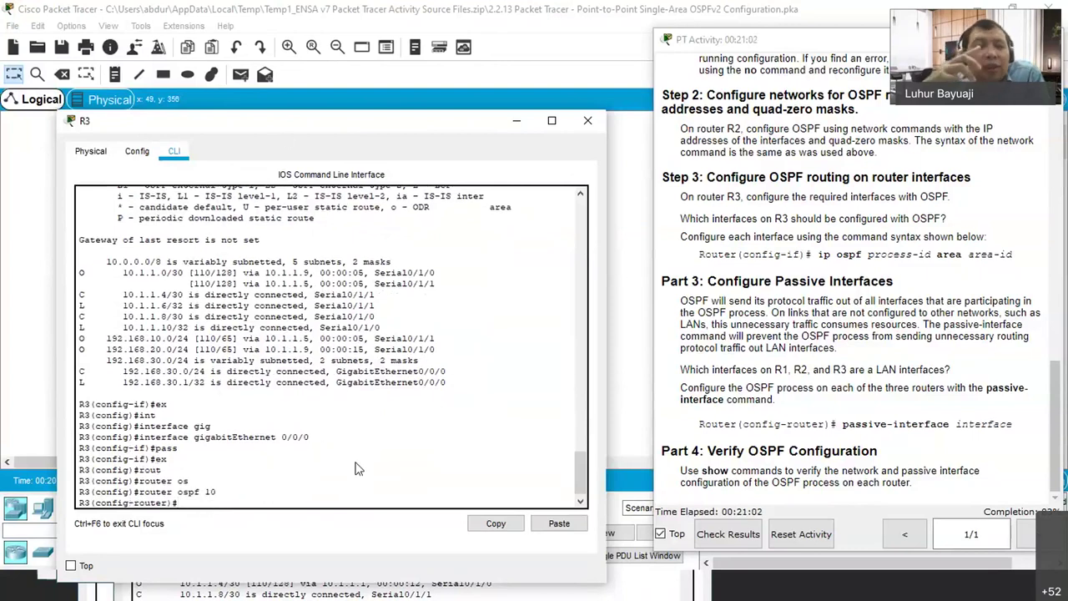
Make R3's LAN interface passive in the OSPF process with passive-interface gigabitEthernet 0/0/0
left_click_drag(284, 120, 304, 86)
type("pass")
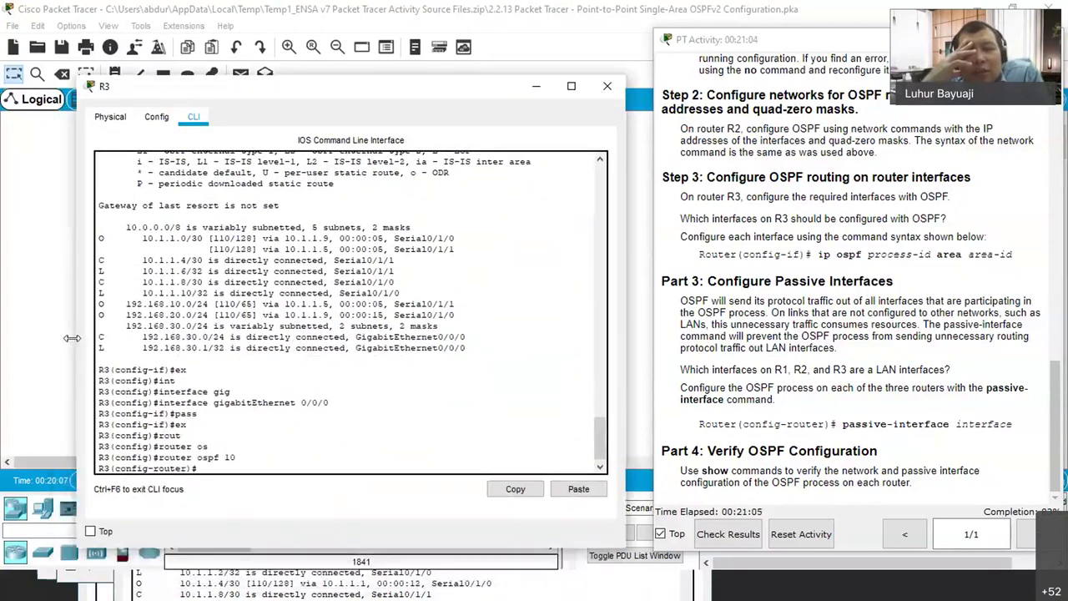
key("Tab")
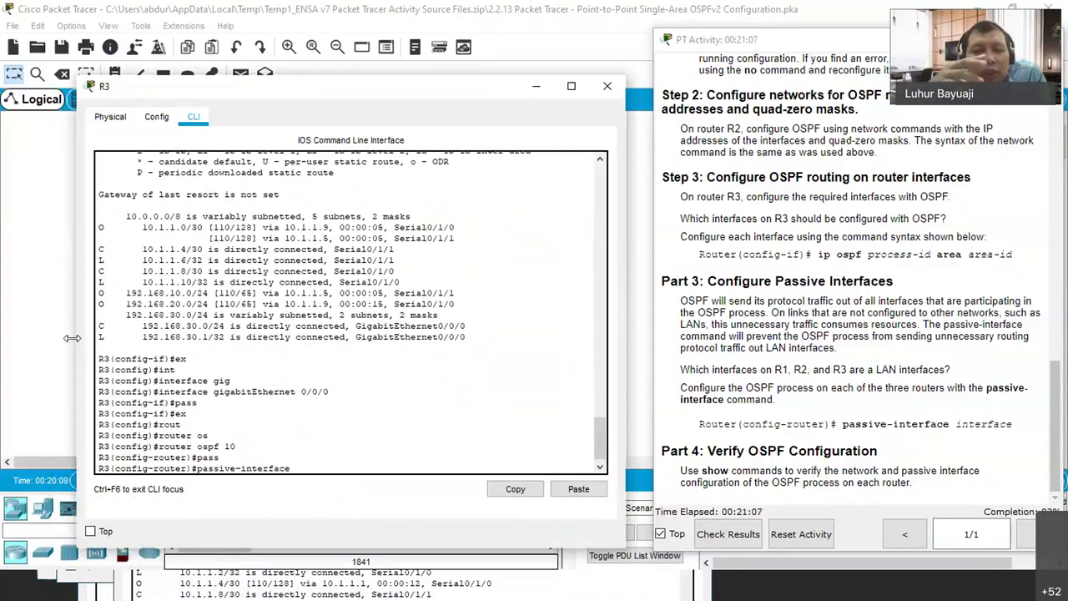
type("ig")
key("BackSpace")
key("BackSpace")
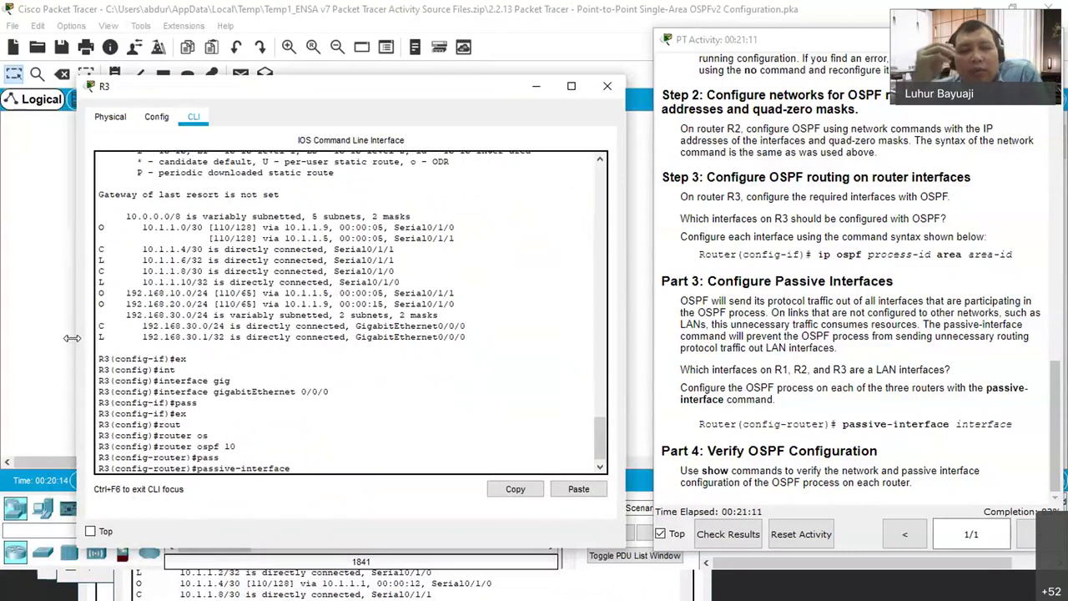
type("gig")
key("Tab")
type("0/0/0")
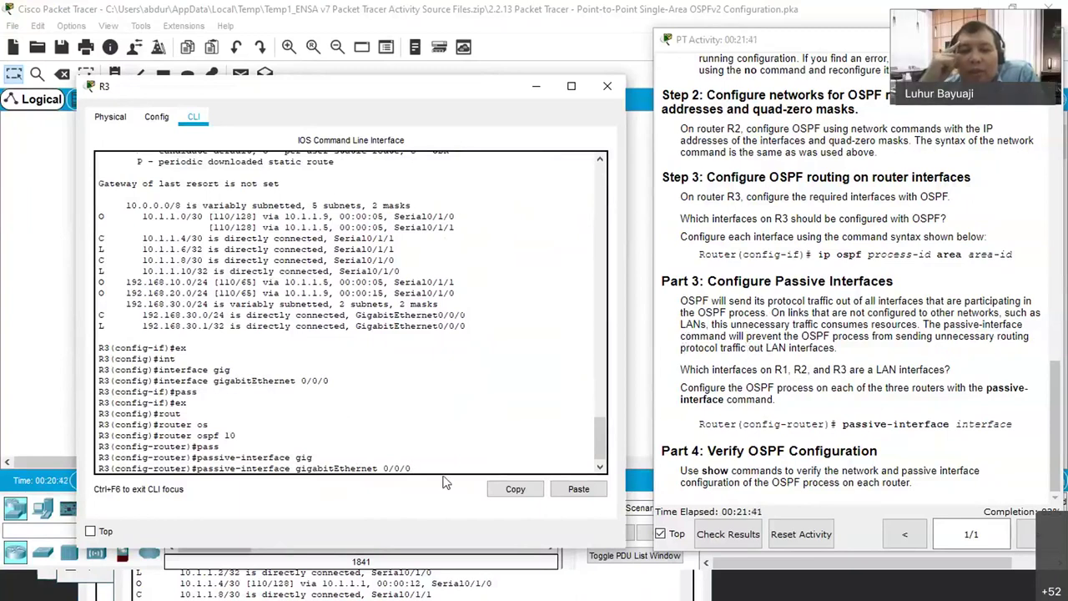
key("Return")
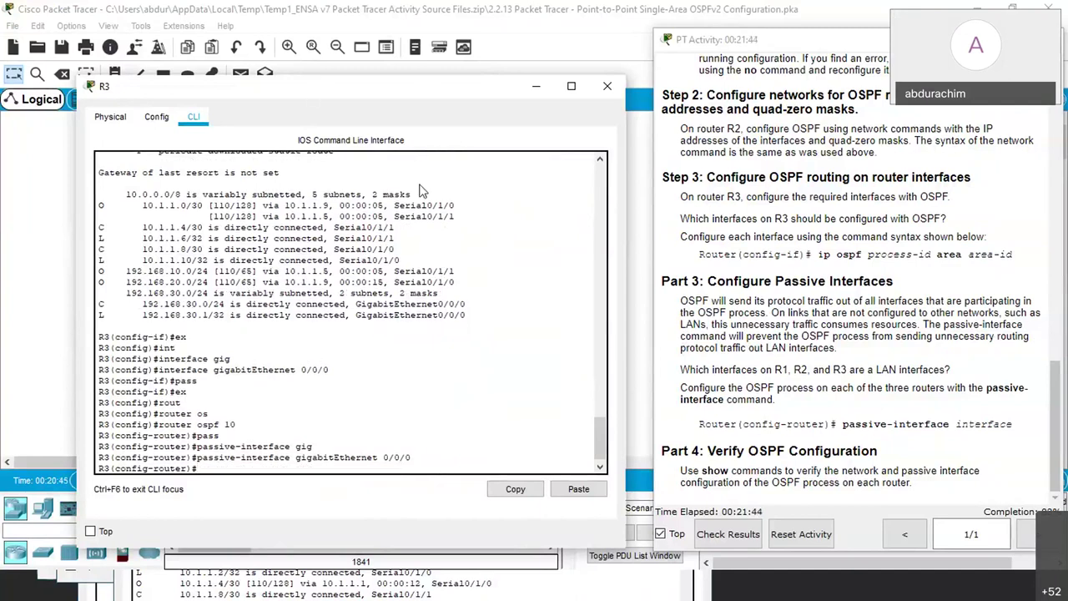
Open R1's command line from the topology and enter global configuration mode with en and conf terminal
left_click_drag(322, 84, 307, 380)
left_click(387, 181)
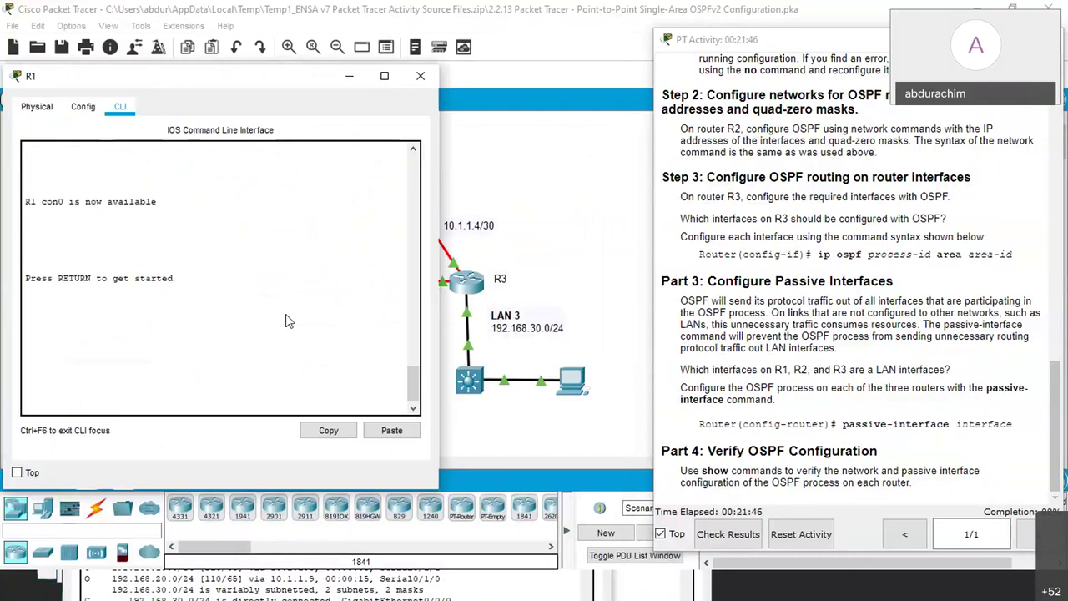
left_click_drag(151, 78, 442, 130)
key("Return")
key("Return")
key("Return")
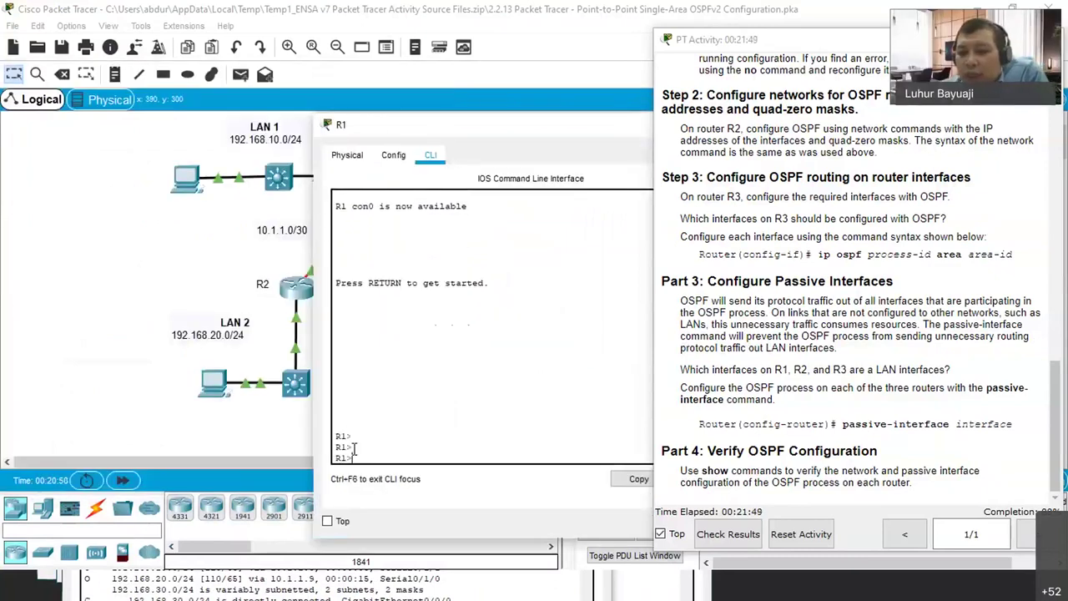
type("en")
key("Return")
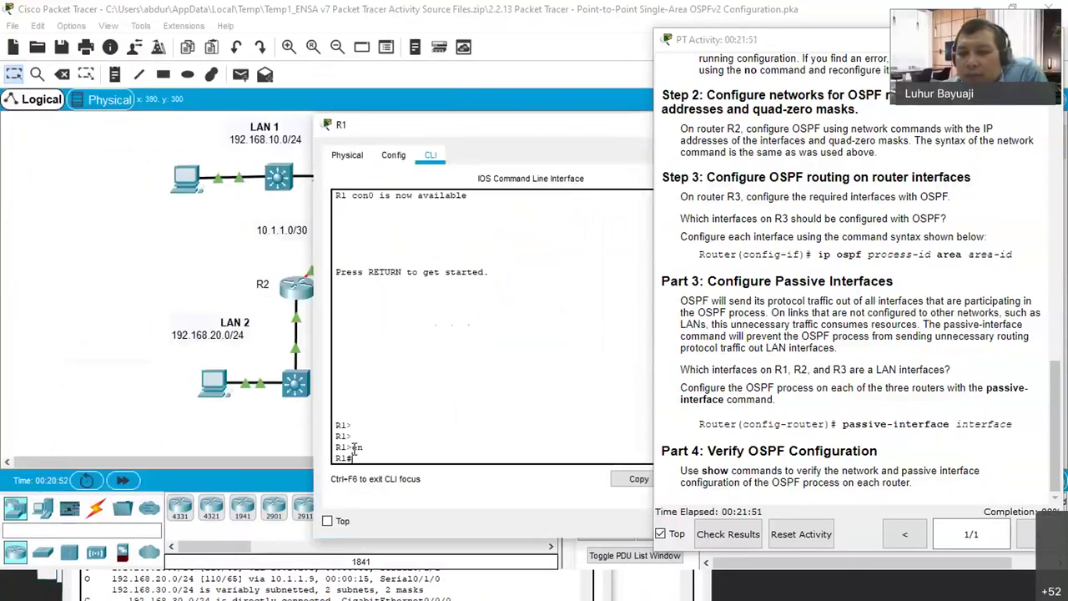
type("conf ter")
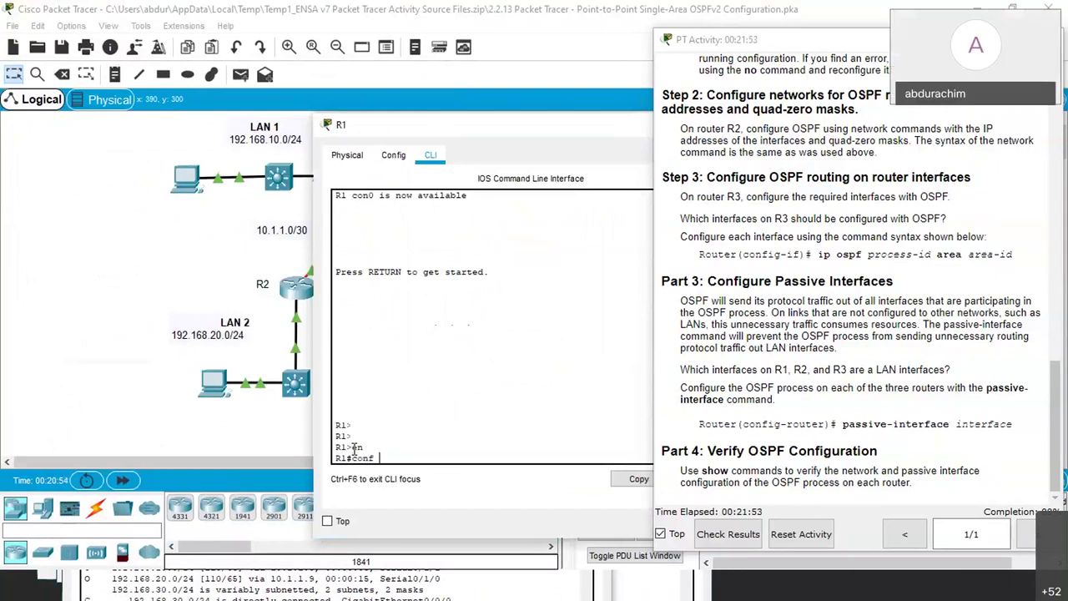
key("Tab")
key("Return")
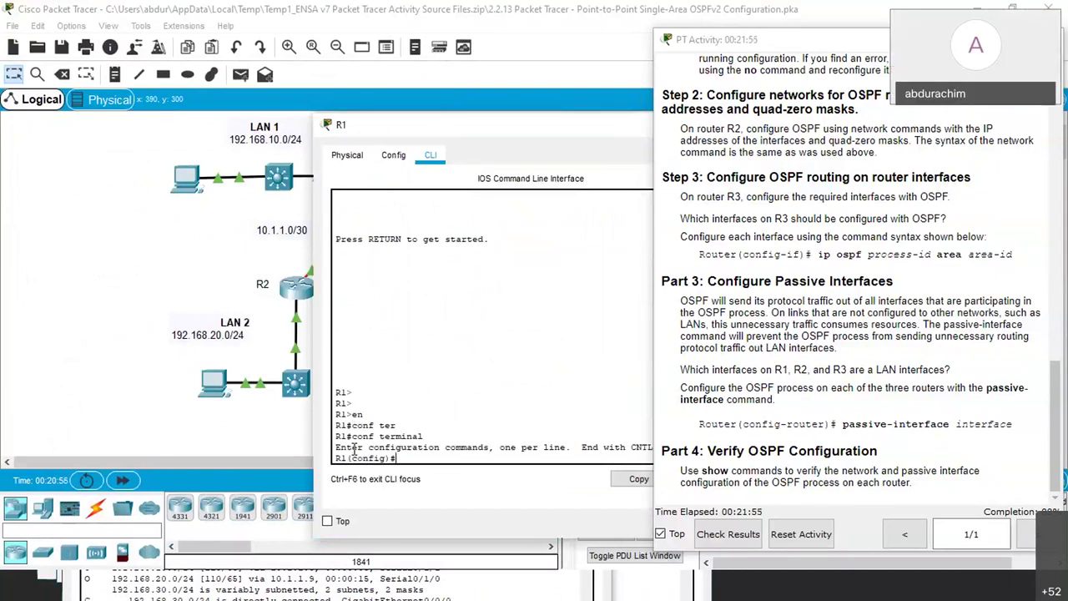
Enter the OSPF process configuration on R1 with router ospf 10
type("rou")
key("Tab")
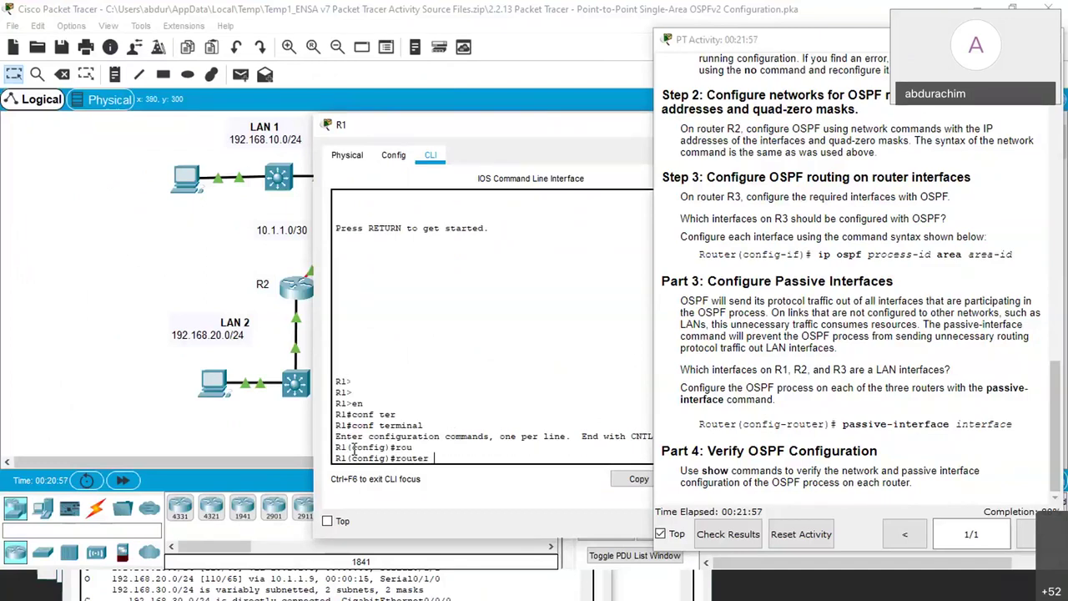
type("os")
key("Tab")
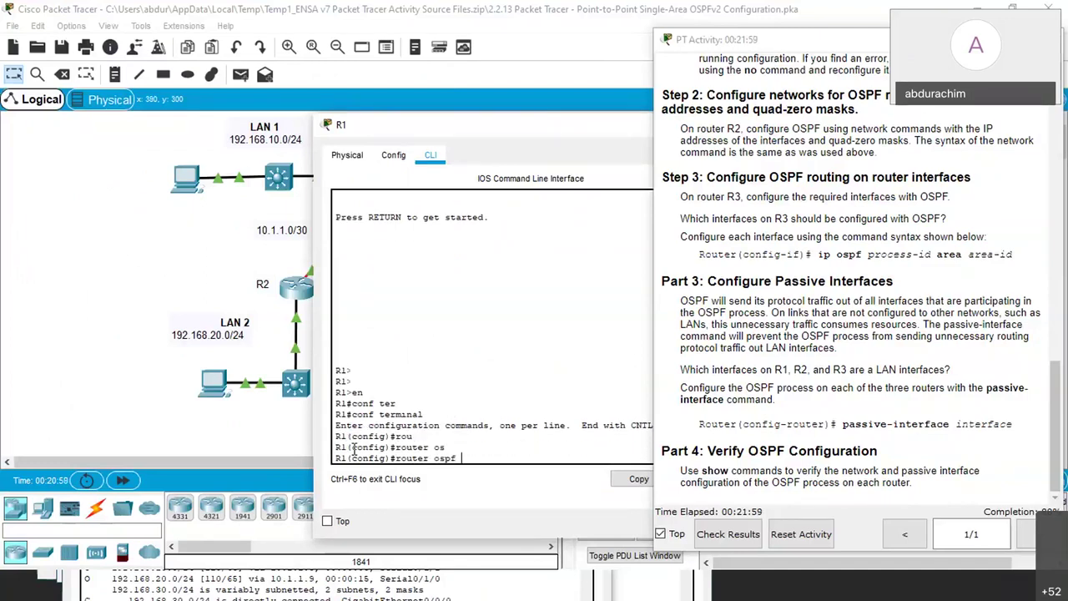
type("10")
key("Return")
Make R1's LAN interface passive with passive-interface gigabitEthernet 0/0/0
type("pas")
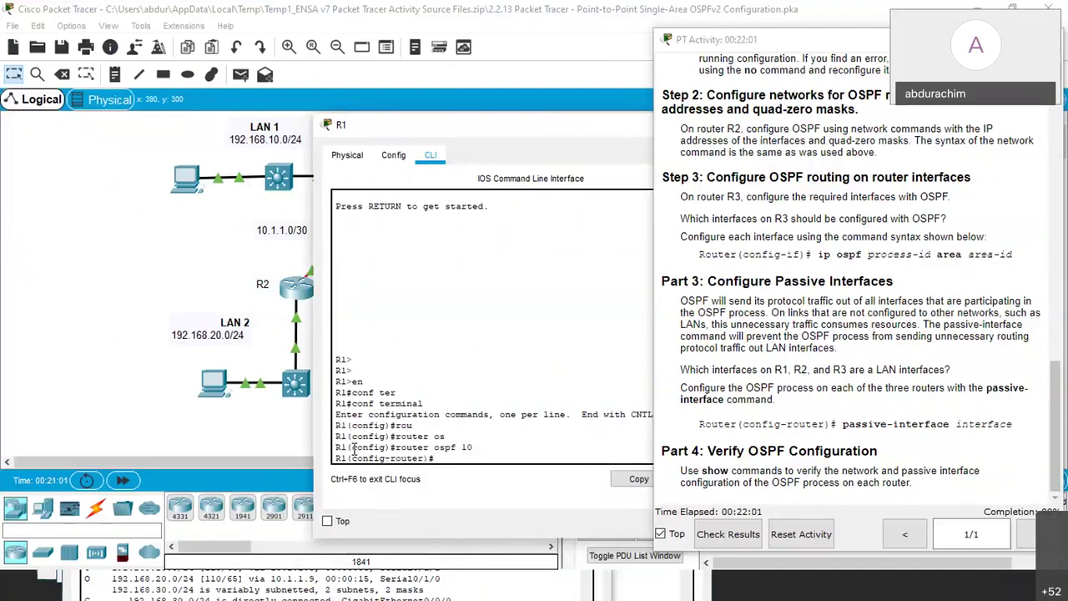
key("Tab")
type("gig")
key("Tab")
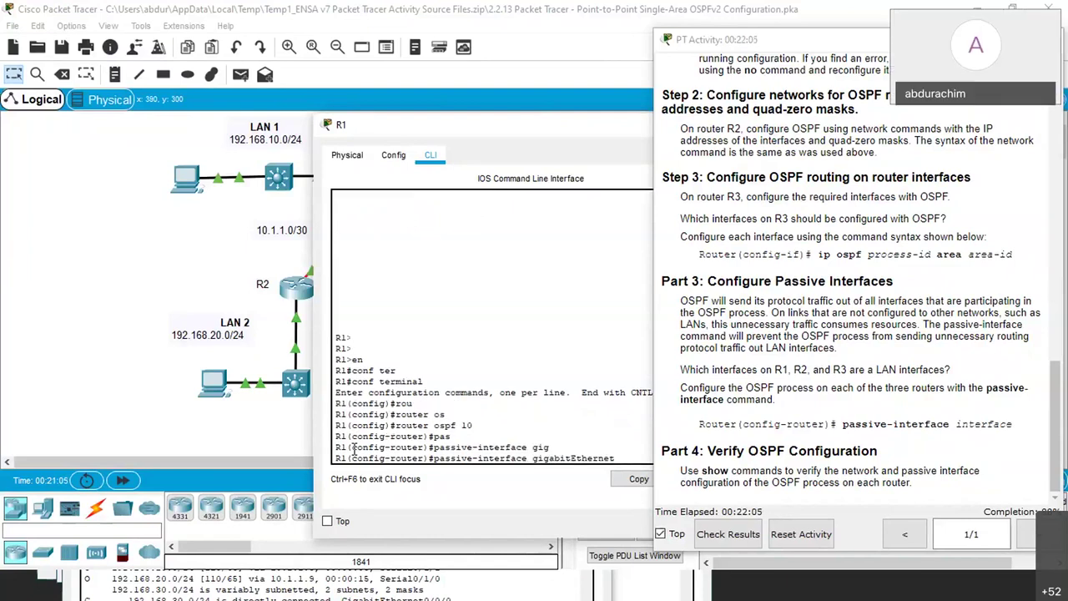
type("0/0/0")
key("Return")
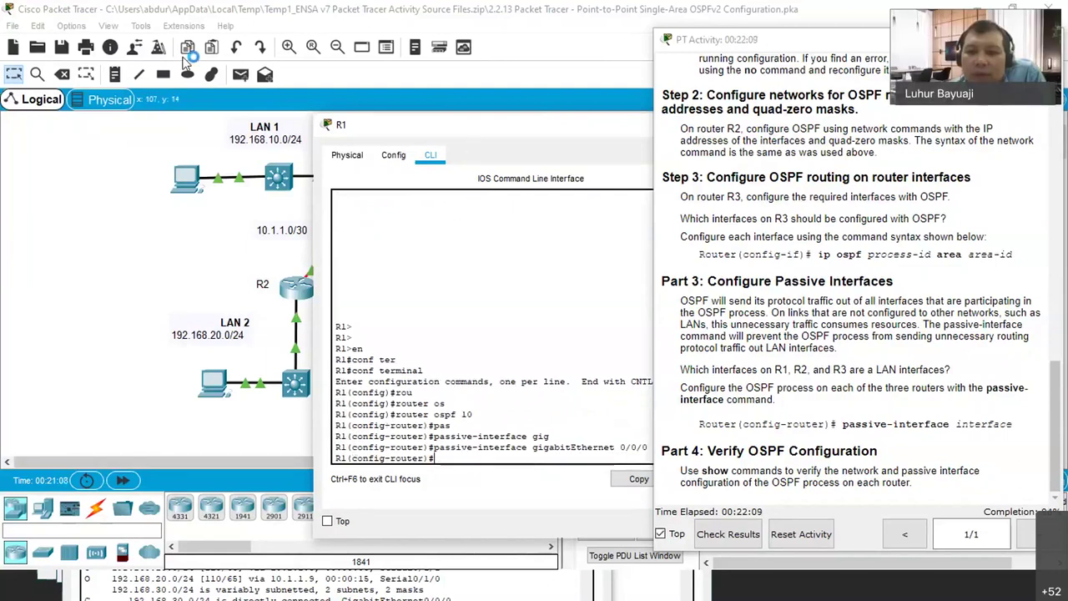
Move R1's window aside and bring up R2's command line at its OSPF configuration prompt
left_click_drag(470, 146, 151, 75)
left_click(436, 54)
left_click(296, 286)
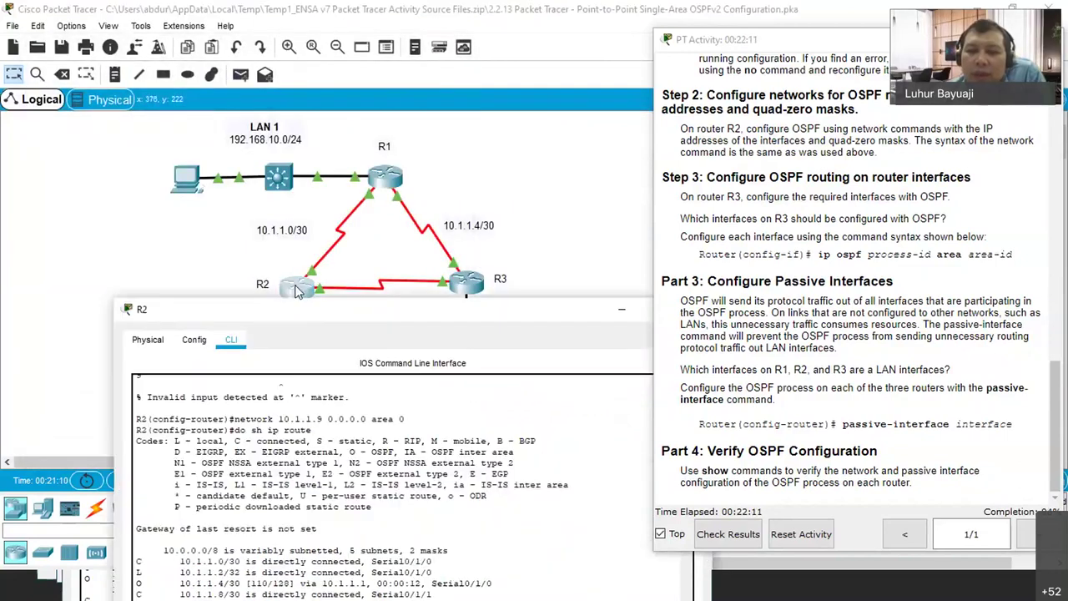
key("Return")
key("Return")
key("Return")
key("Return")
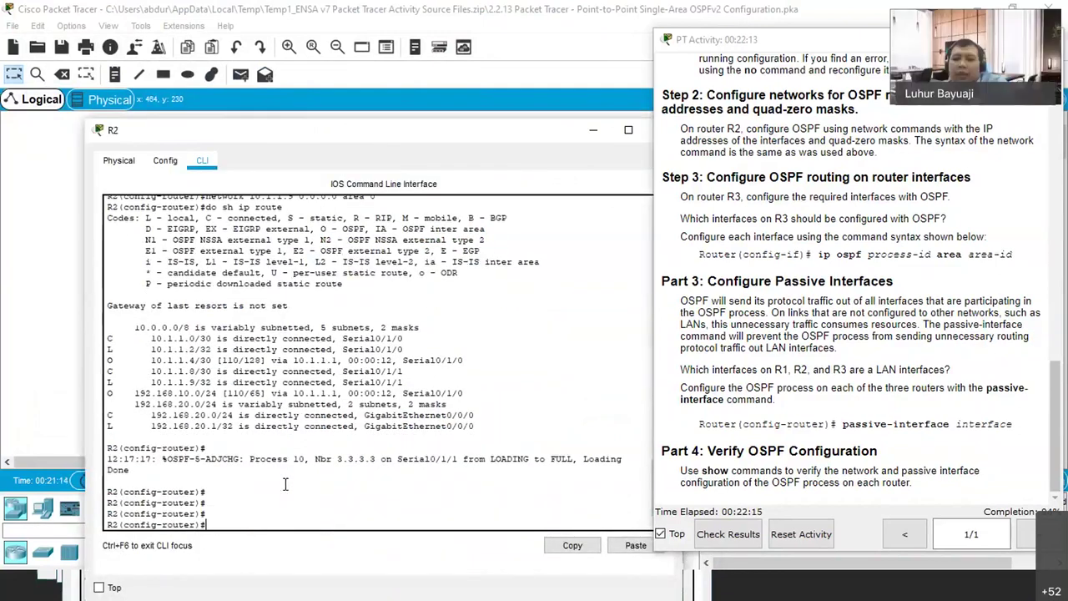
Make R2's LAN interface passive with passive-interface gigabitEthernet 0/0/0
type("pass")
key("Tab")
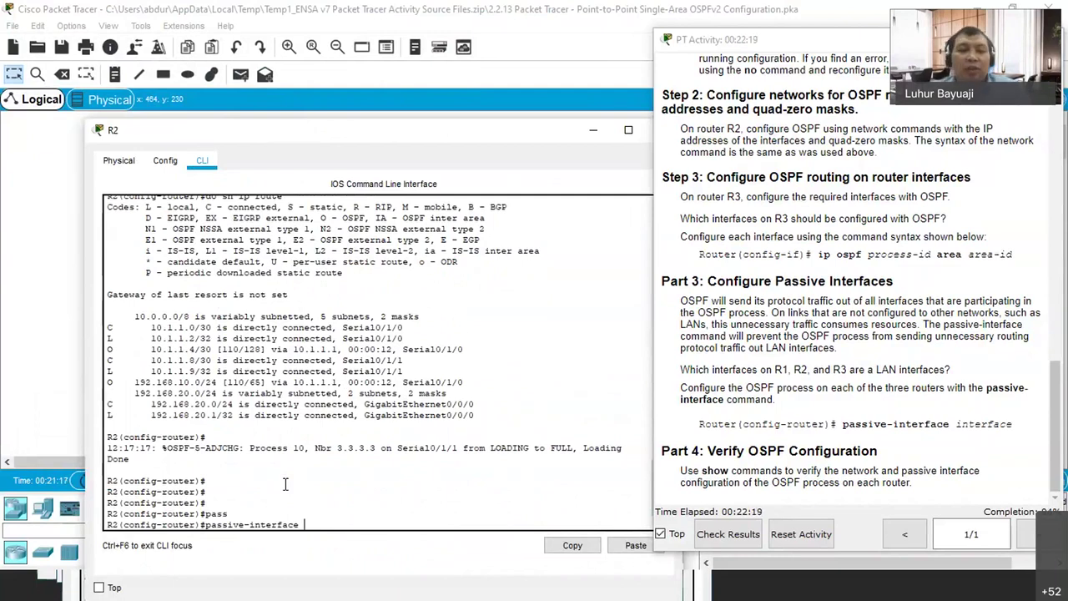
type("gigabitEthernet")
key("Tab")
type("0/0/0")
key("Return")
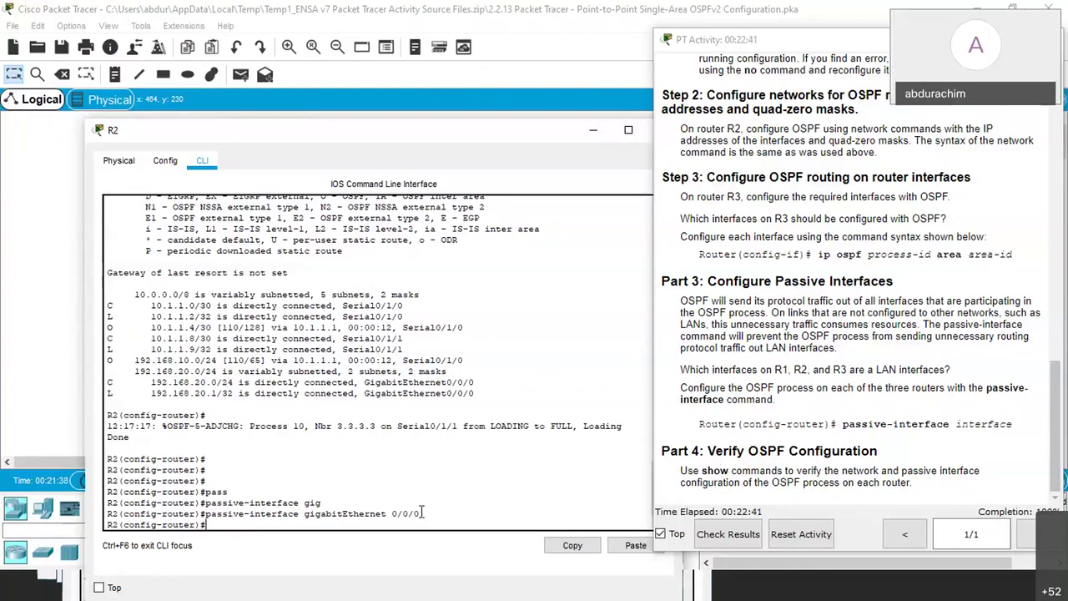
Leave OSPF and global configuration on R2 with ex and end to reach privileged EXEC mode
type("ex")
key("Return")
type("end")
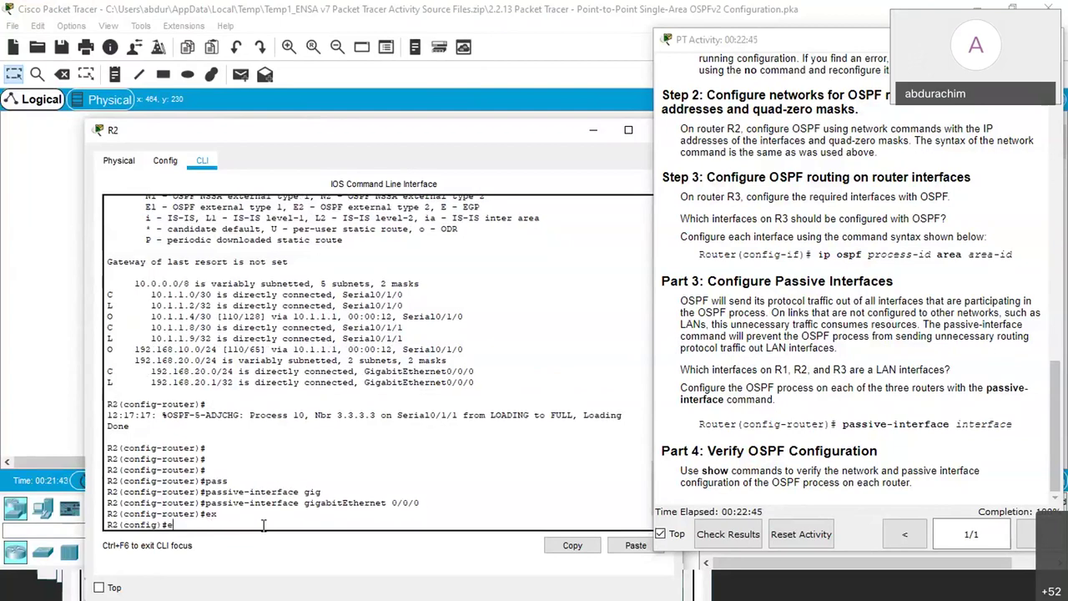
key("Return")
key("Return")
key("Return")
Display R2's full routing table with show ip route and examine its OSPF entries
type("sh")
key("Tab")
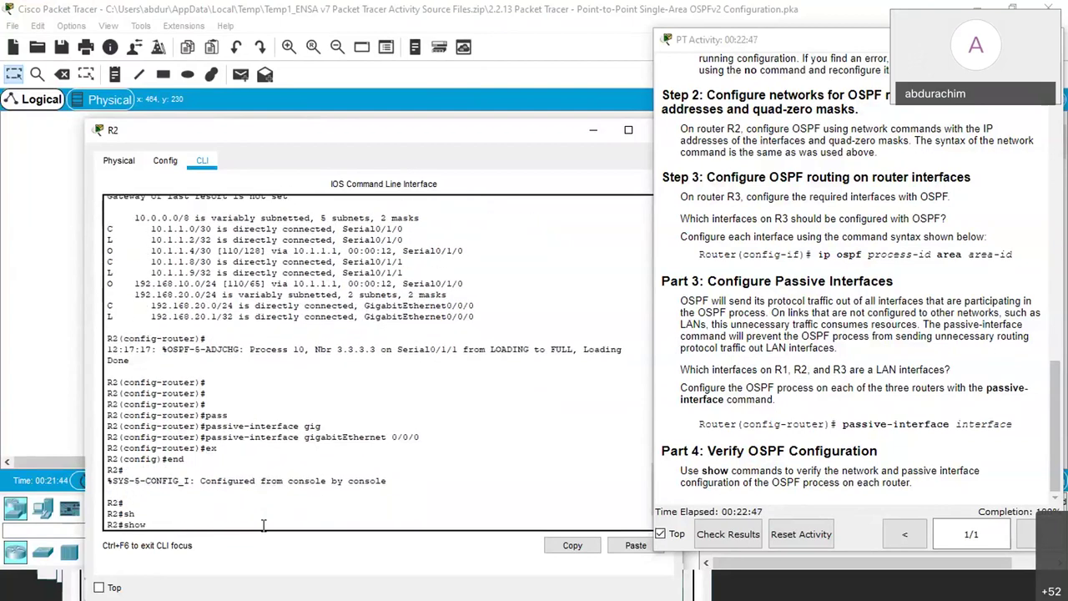
type("ip")
key("Tab")
type("rout")
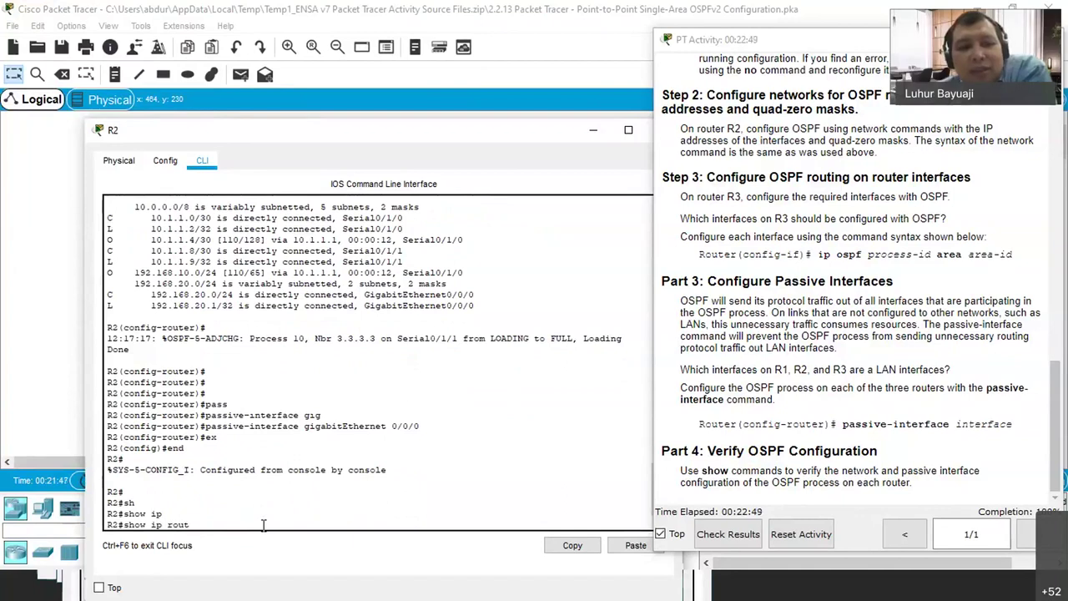
type("e")
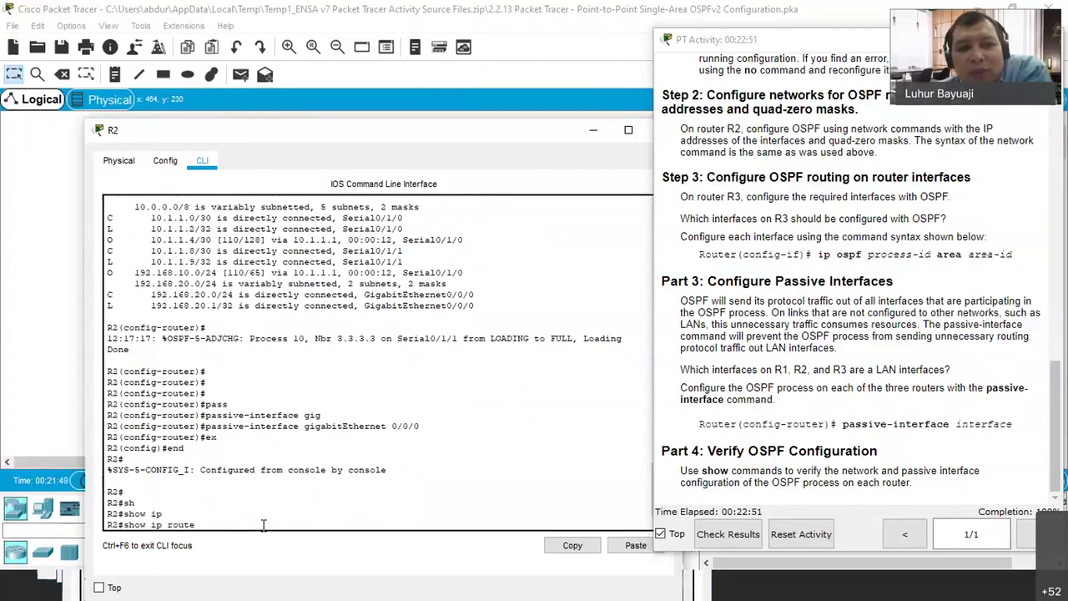
key("Return")
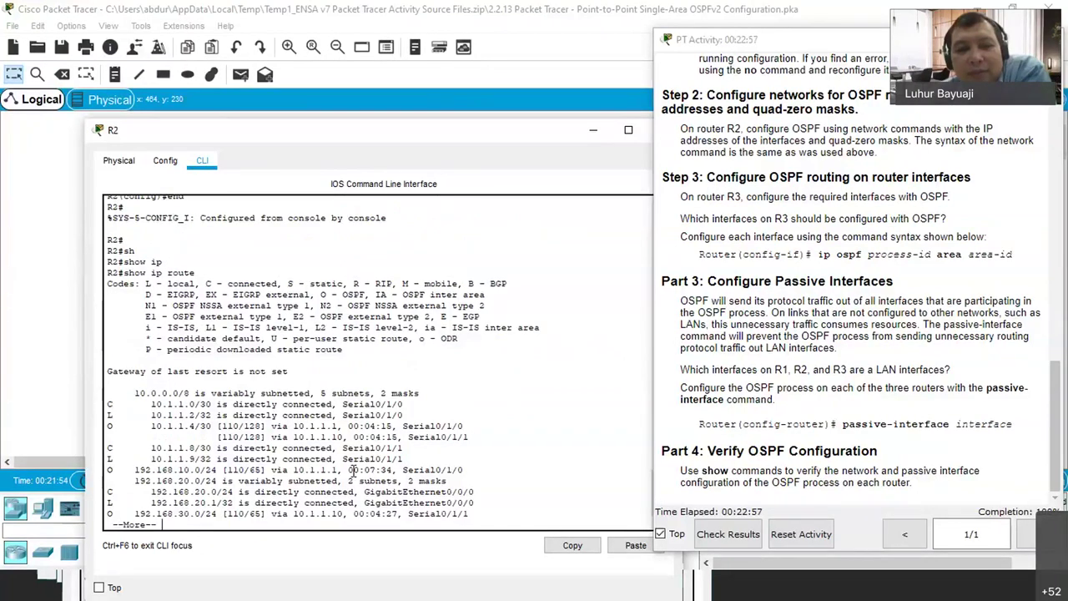
key("space")
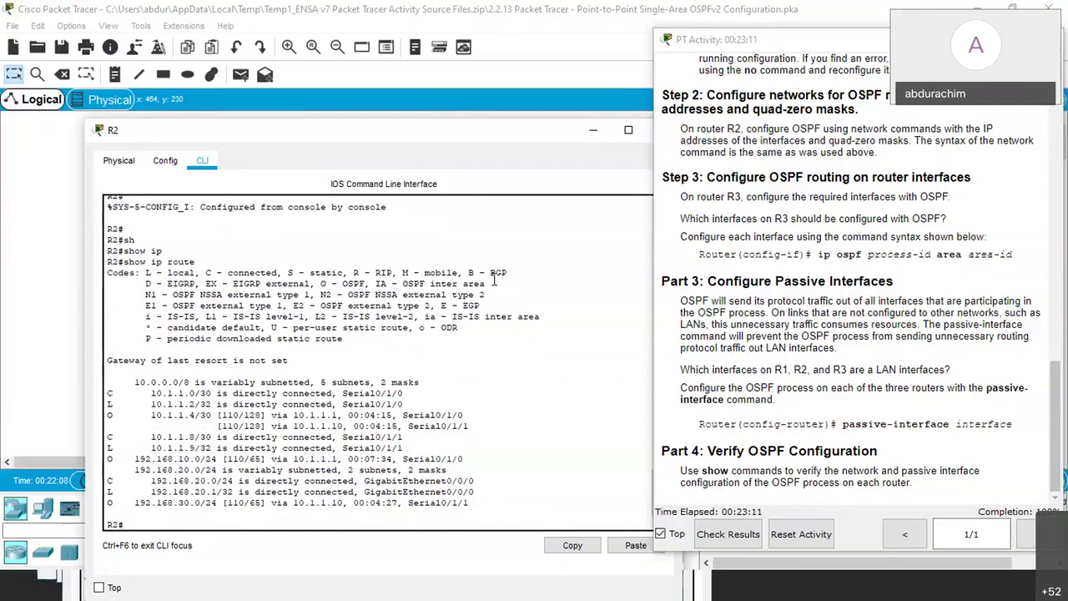
Display R2's running configuration with sh running-config | begin router ospf and read the OSPF lines through to the end of the output
type("sh")
type("ru")
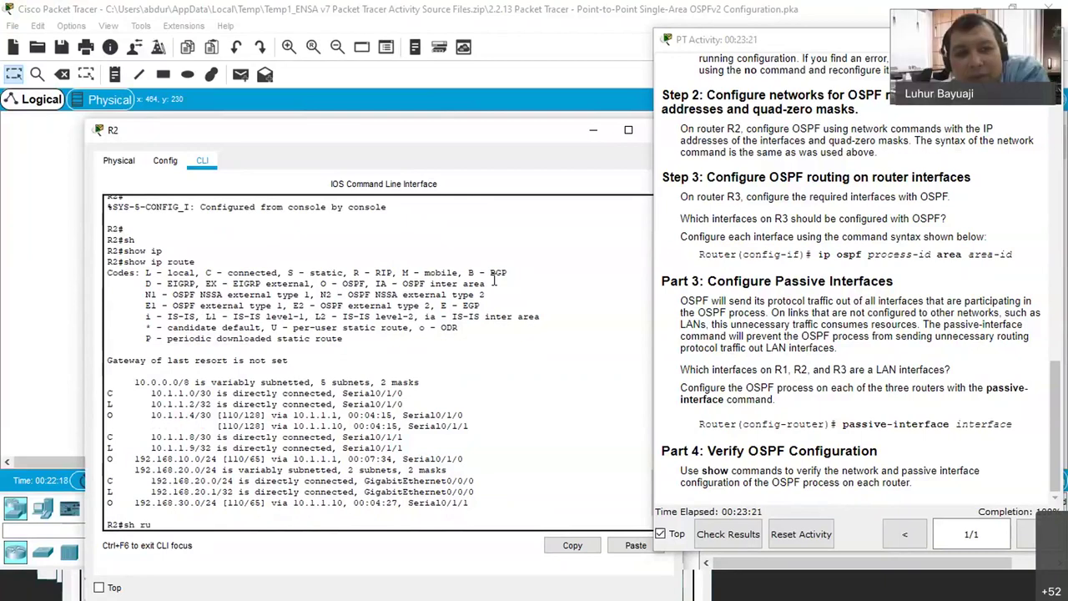
key("Tab")
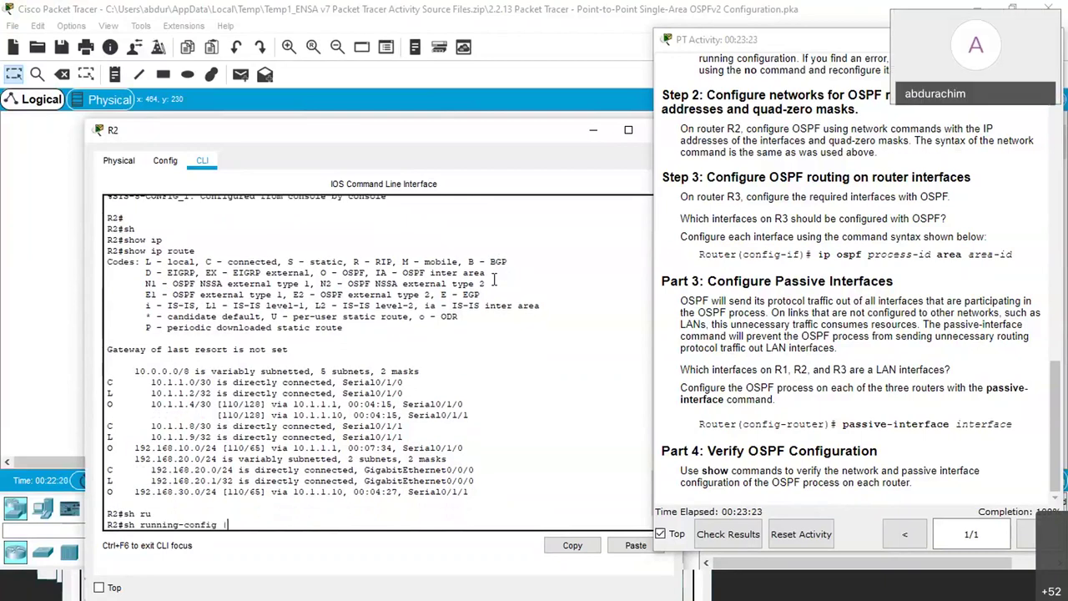
type("| bent")
key("Tab")
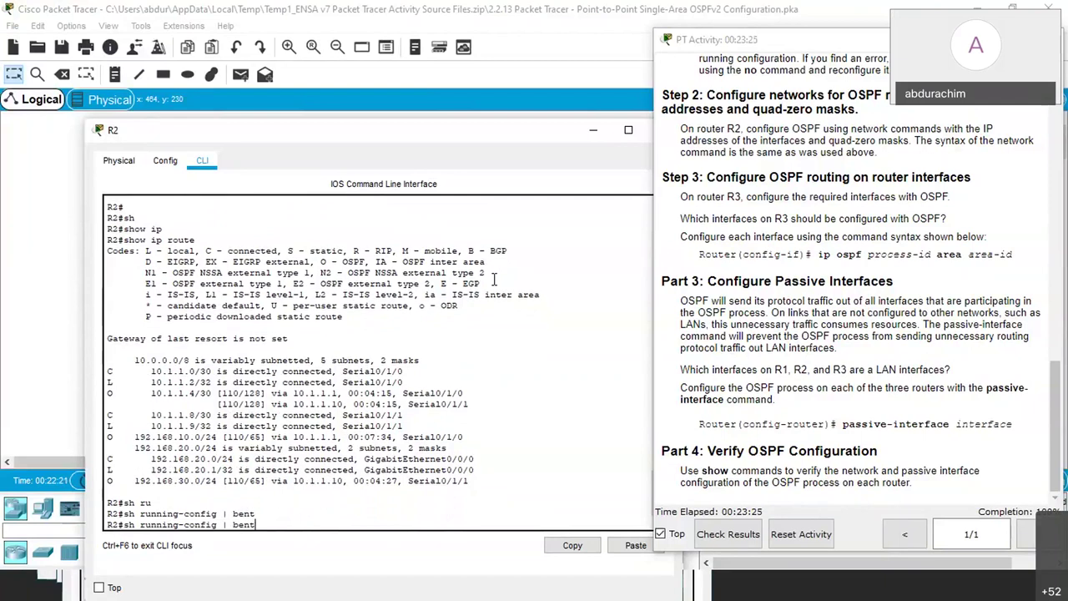
key("BackSpace")
key("BackSpace")
type("g")
key("Tab")
type("os")
key("Tab")
key("BackSpace")
key("BackSpace")
type("router osp")
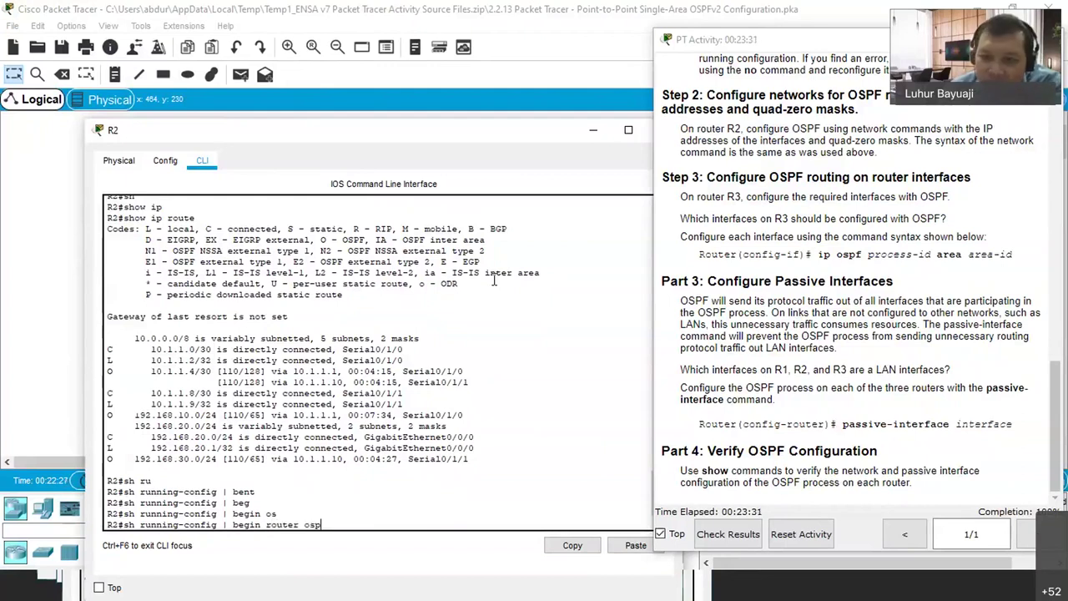
type("f")
key("Return")
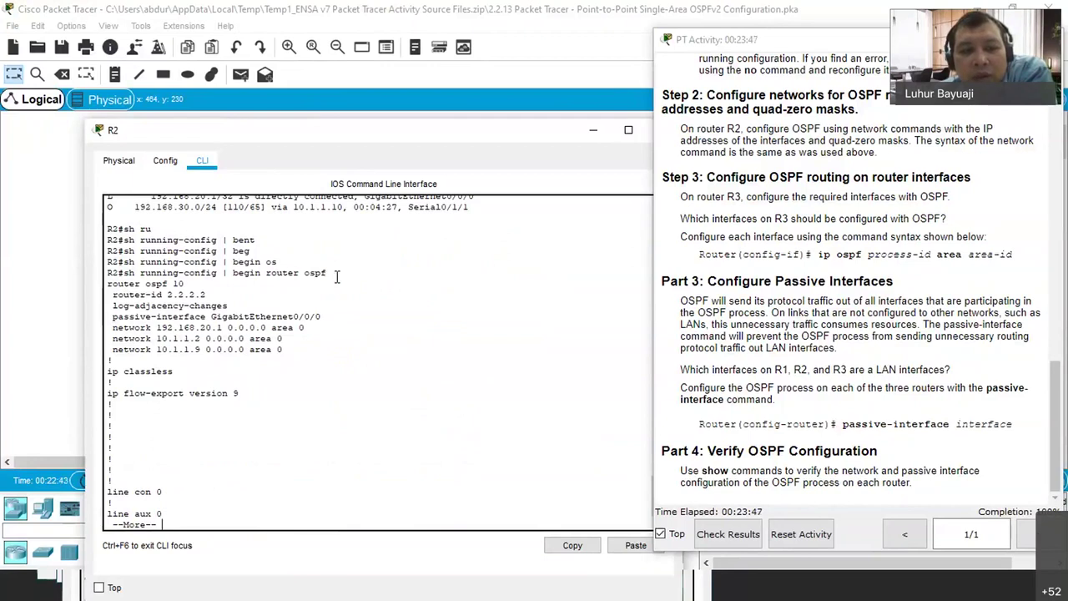
left_click_drag(327, 273, 266, 273)
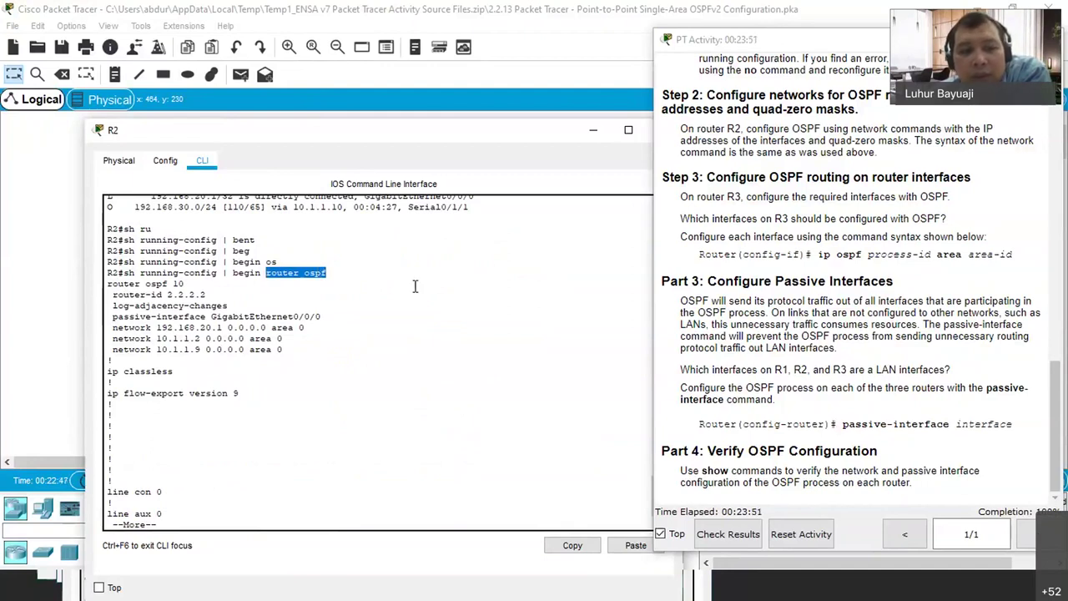
left_click(415, 287)
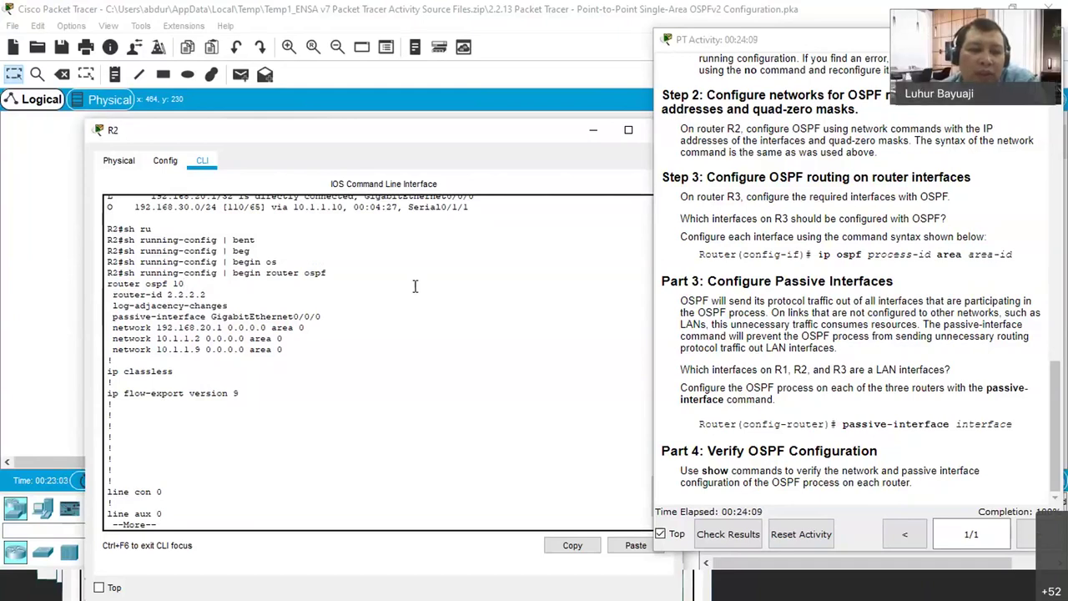
key("space")
Display only the routing section of R2's running configuration with sh running-config | section router
key("Up")
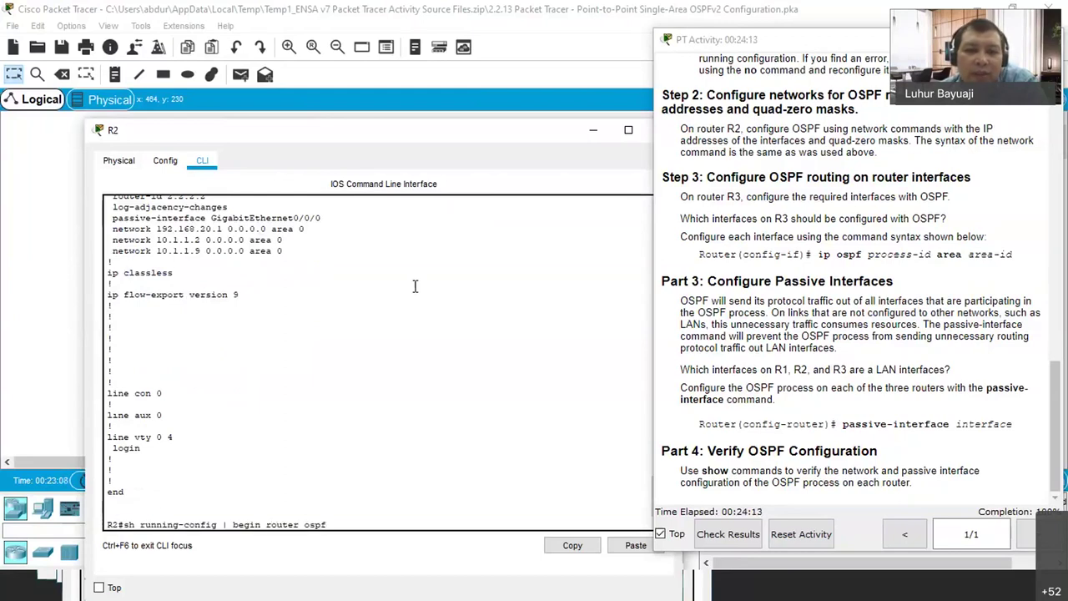
key("Left")
key("Left")
key("Left")
key("Left")
key("Left")
key("Left")
key("Left")
key("Left")
key("Left")
key("Left")
key("Left")
key("BackSpace")
key("BackSpace")
key("BackSpace")
key("BackSpace")
key("BackSpace")
key("BackSpace")
type("s")
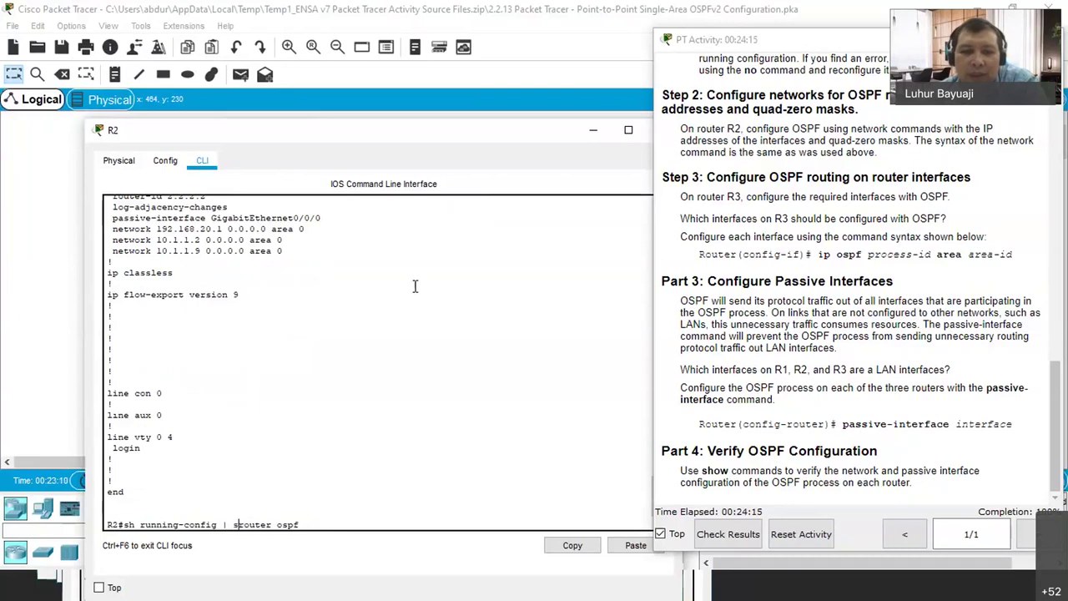
type("ec")
key("Return")
key("Up")
key("Left")
key("Left")
key("Left")
key("Left")
key("Left")
key("Left")
key("Left")
key("Left")
key("Left")
key("Left")
key("Left")
key("Left")
type("tion")
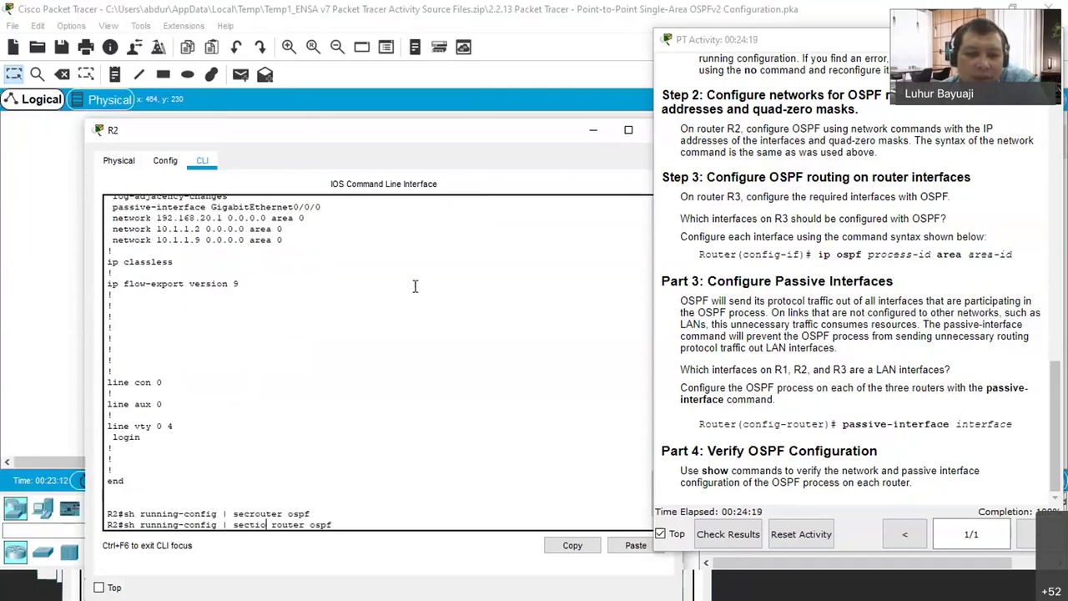
key("BackSpace")
key("BackSpace")
key("BackSpace")
key("BackSpace")
key("BackSpace")
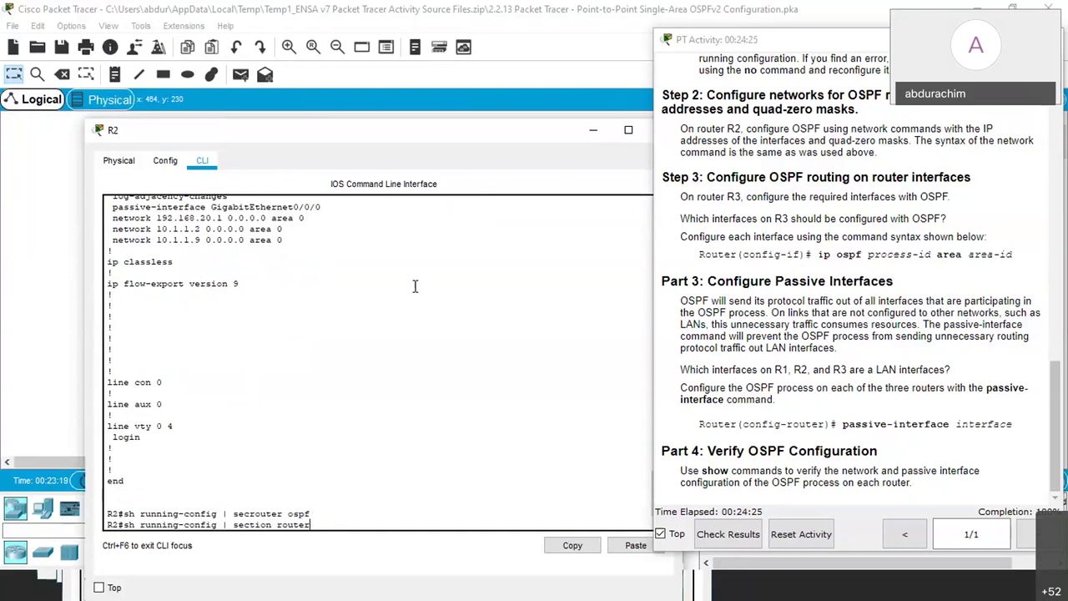
key("Return")
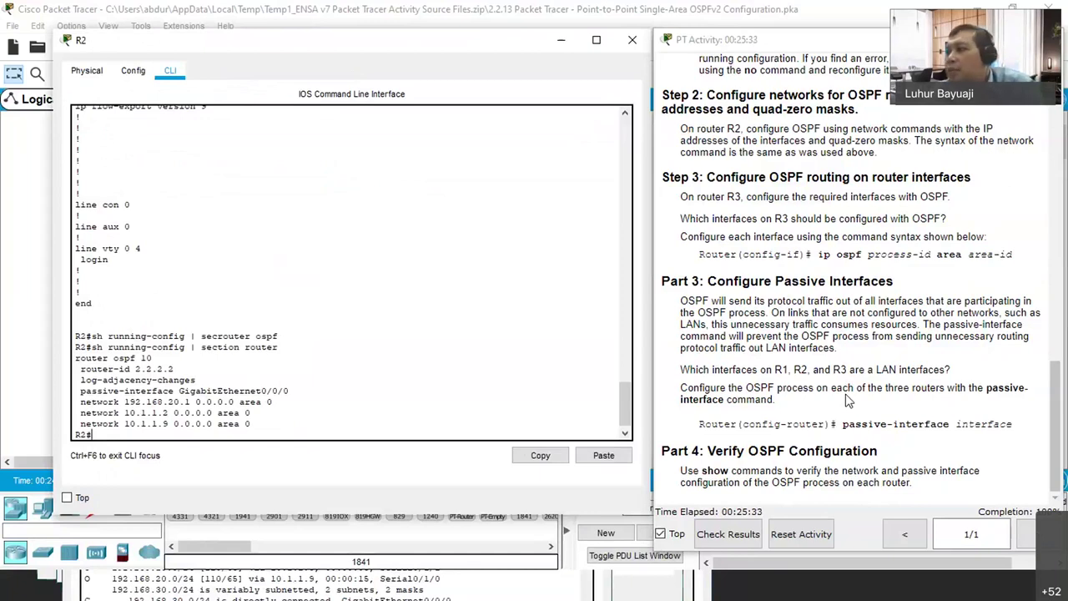
Review the activity's addressing table and R2's earlier console output, returning to the OSPF network and passive-interface lines
scroll(847, 400, "up", 15)
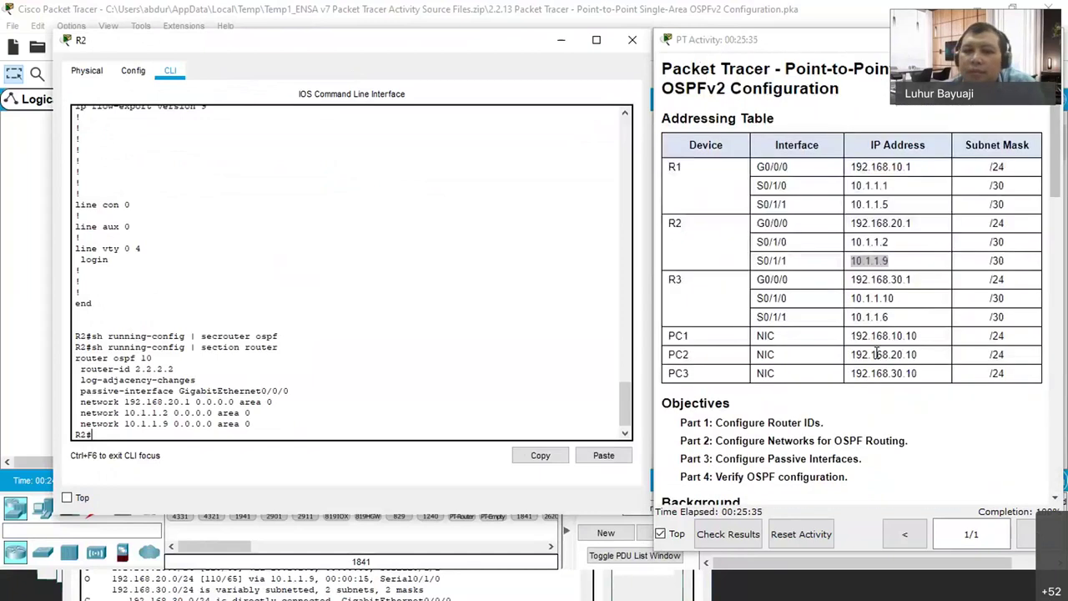
scroll(876, 354, "down", 15)
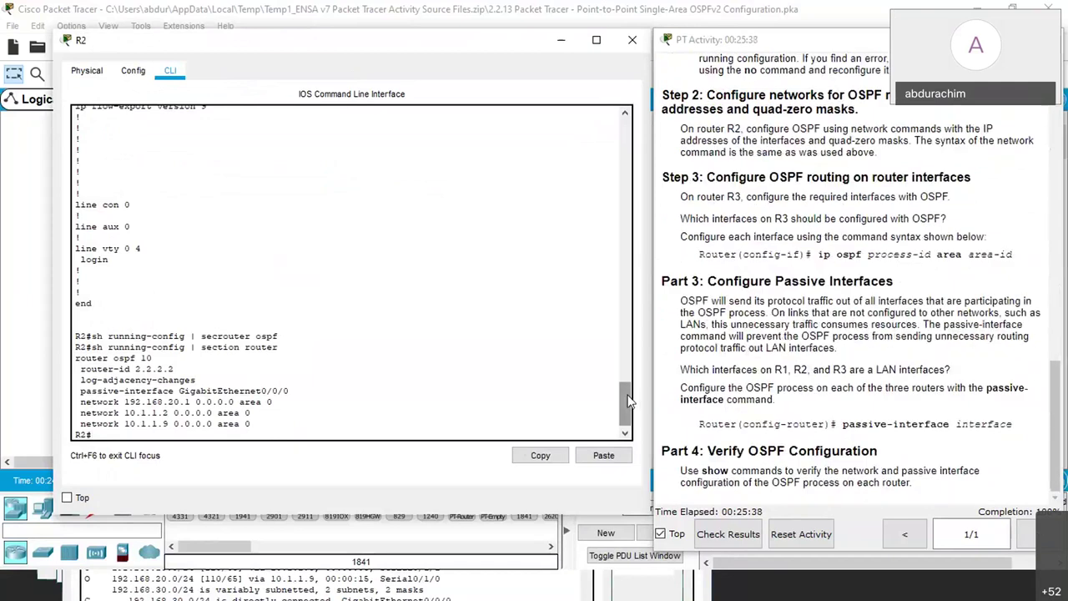
left_click_drag(628, 401, 624, 330)
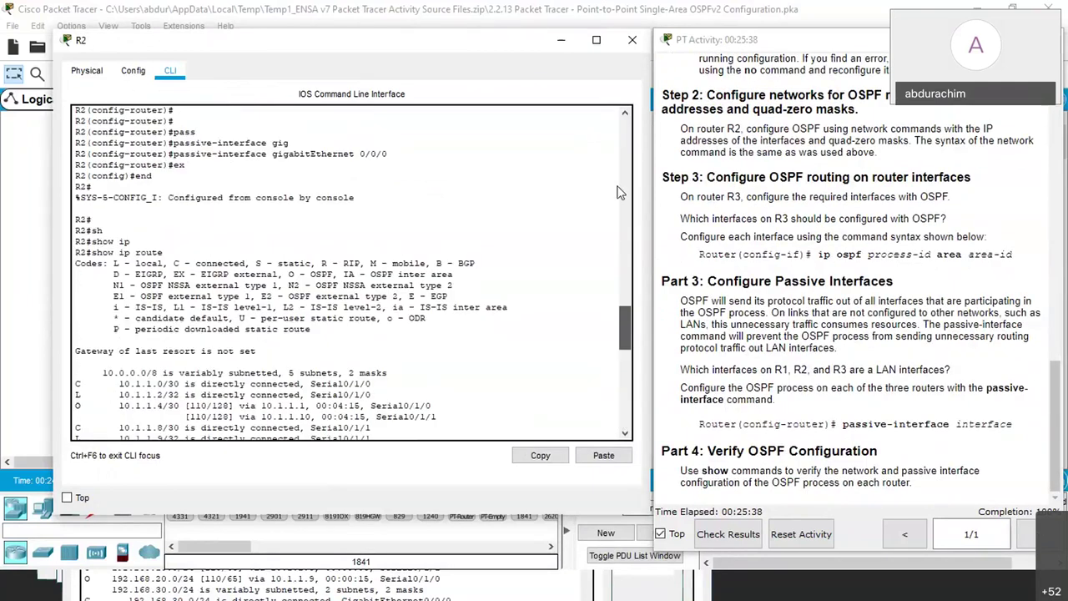
scroll(617, 192, "up", 15)
scroll(501, 334, "down", 20)
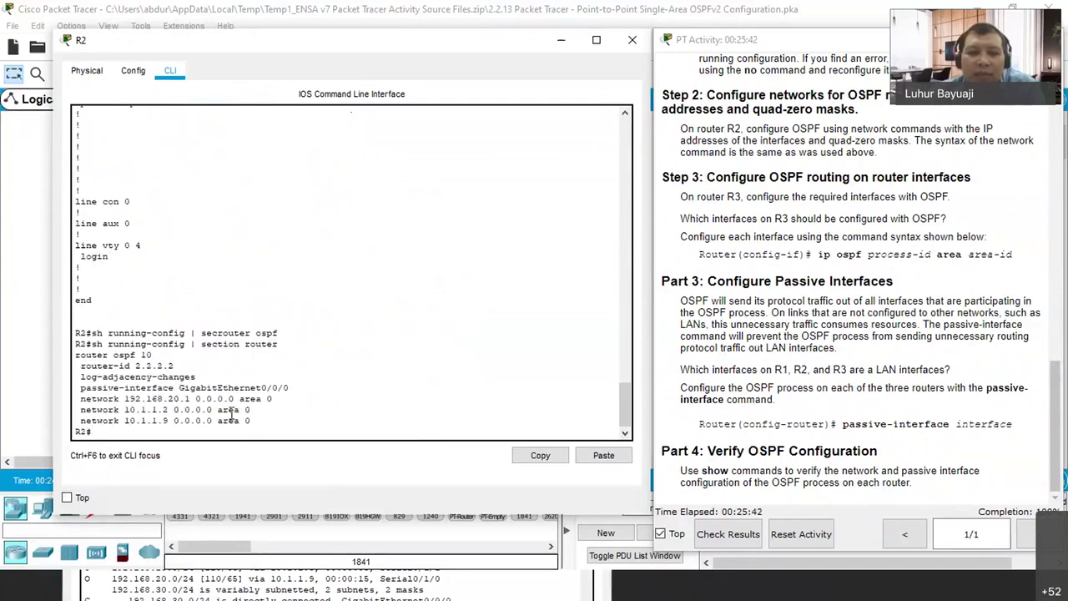
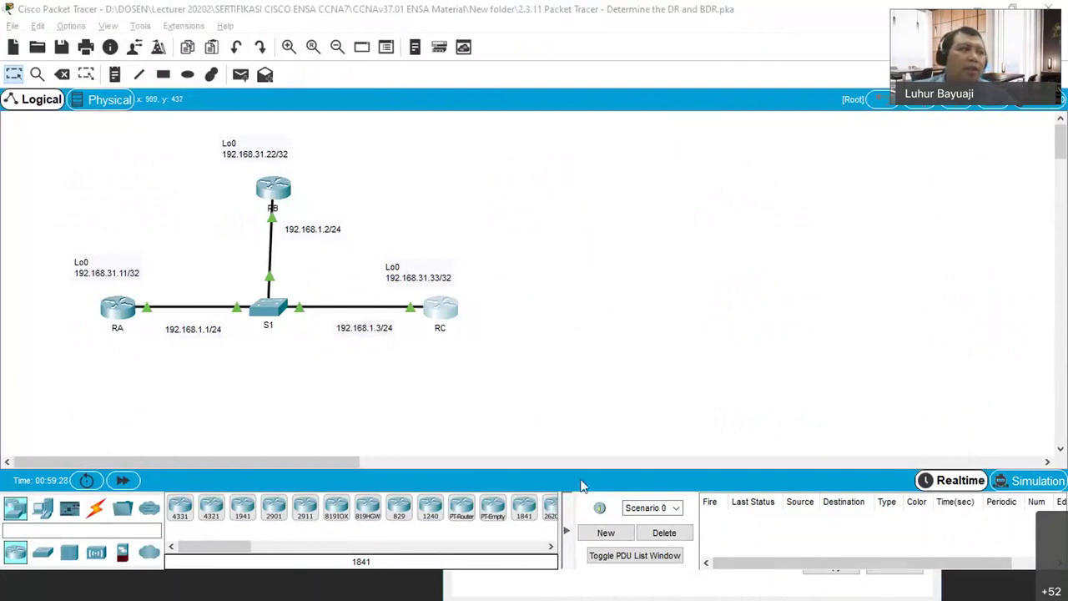
Read the addressing table, objectives, scenario and first Part 1 steps of the Determine the DR and BDR activity
scroll(659, 265, "up", 10)
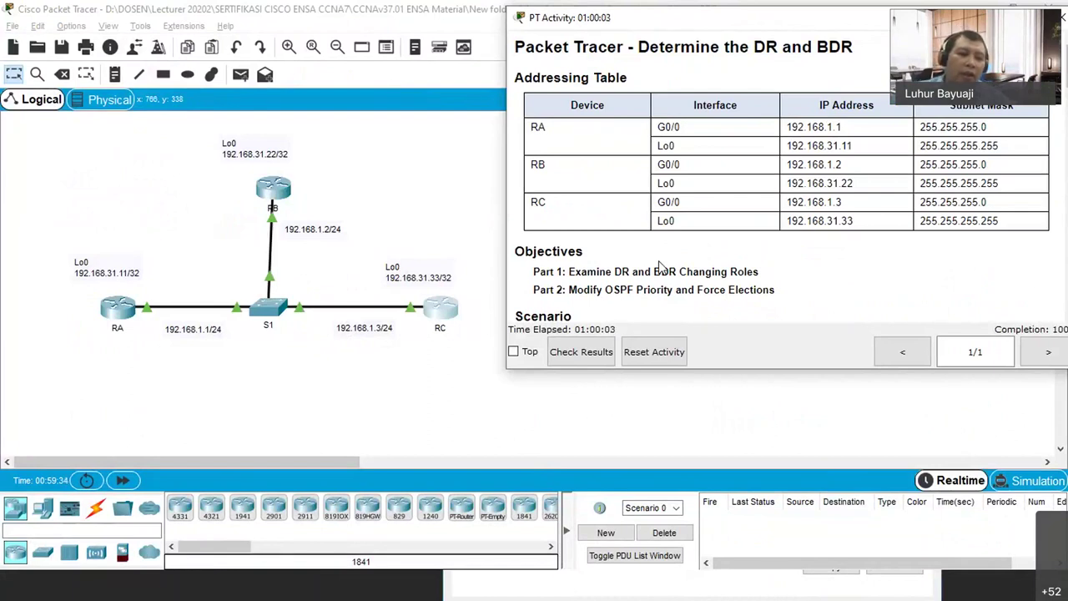
scroll(659, 265, "down", 5)
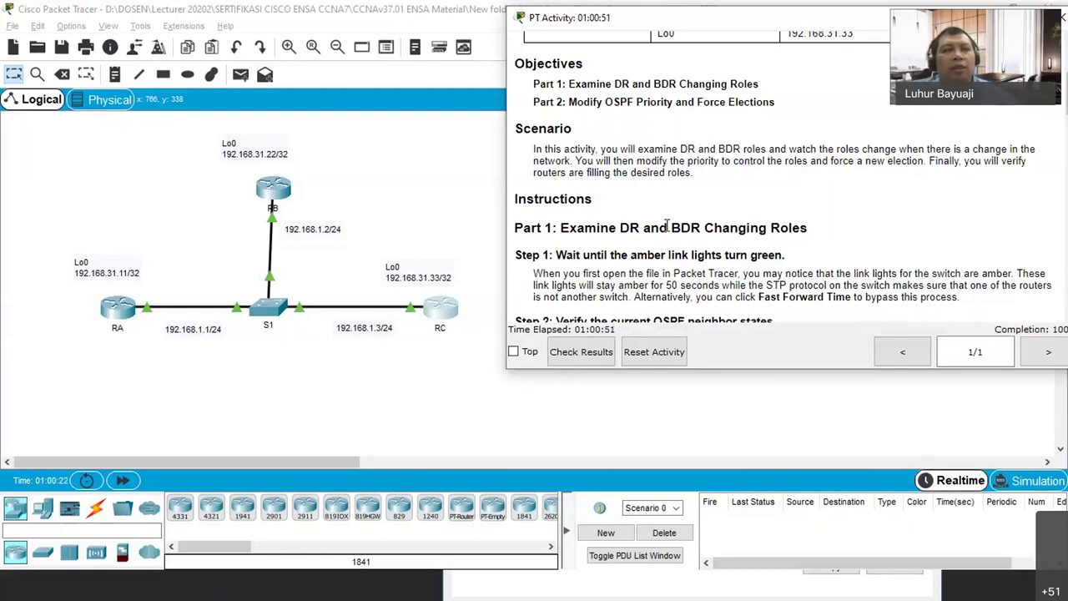
scroll(666, 222, "down", 1)
scroll(666, 222, "down", 1)
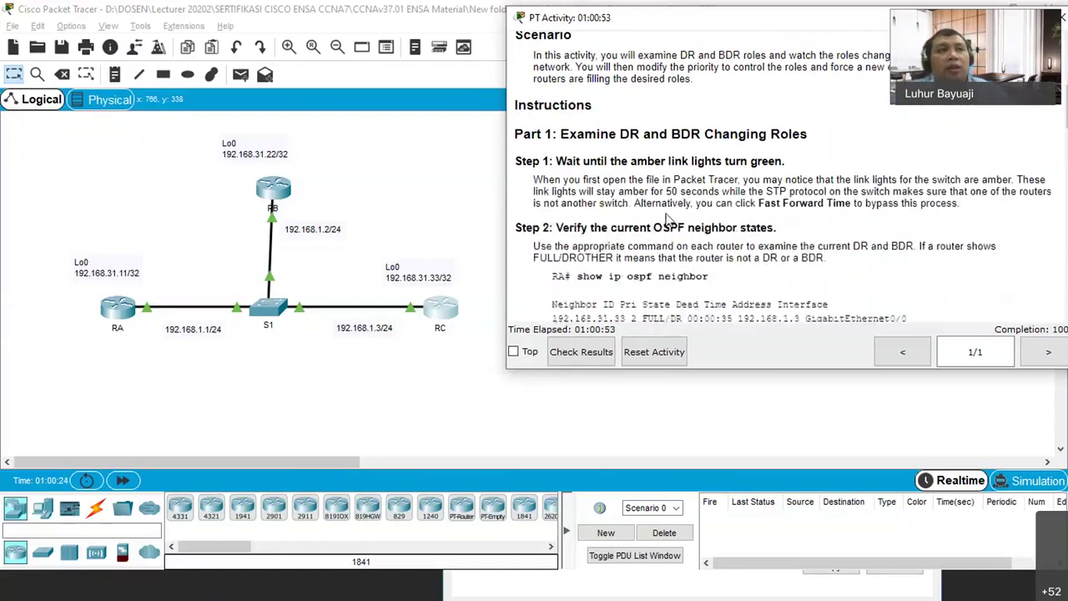
scroll(667, 222, "up", 1)
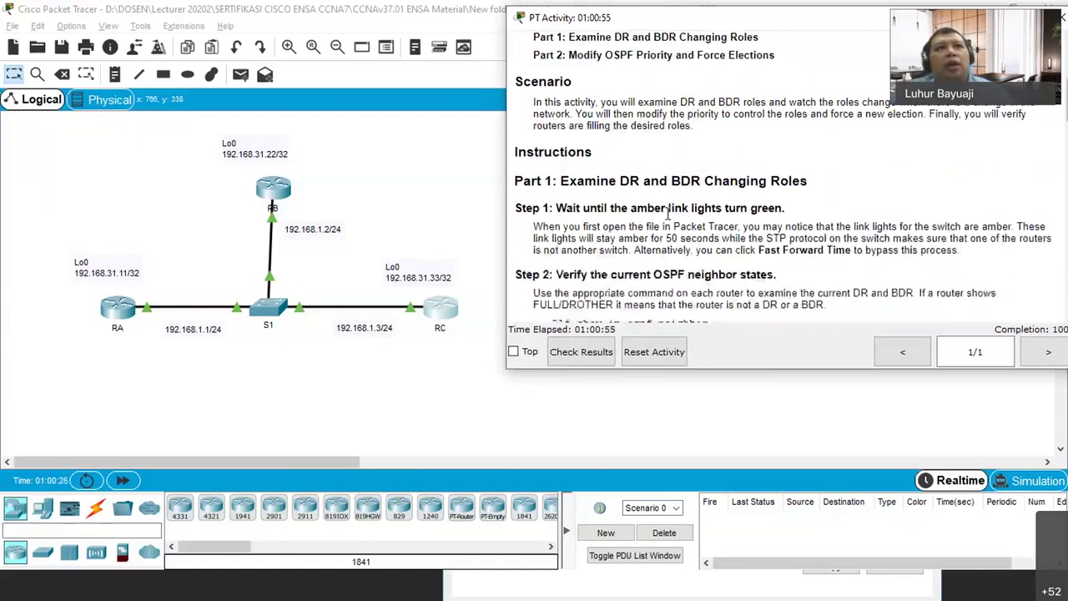
scroll(667, 223, "up", 1)
scroll(667, 225, "up", 2)
scroll(667, 226, "down", 2)
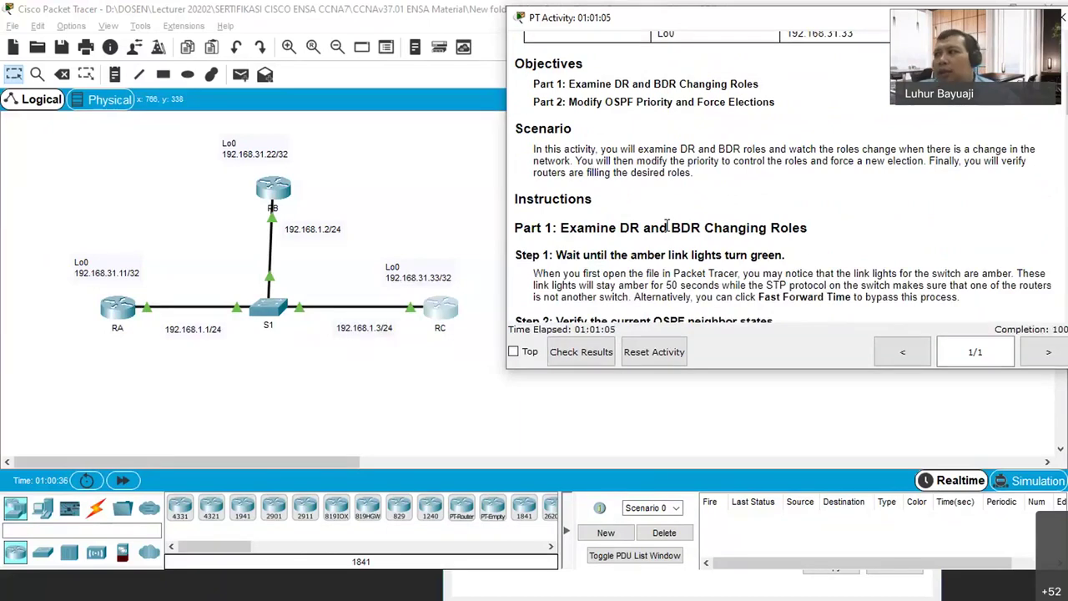
scroll(667, 225, "down", 1)
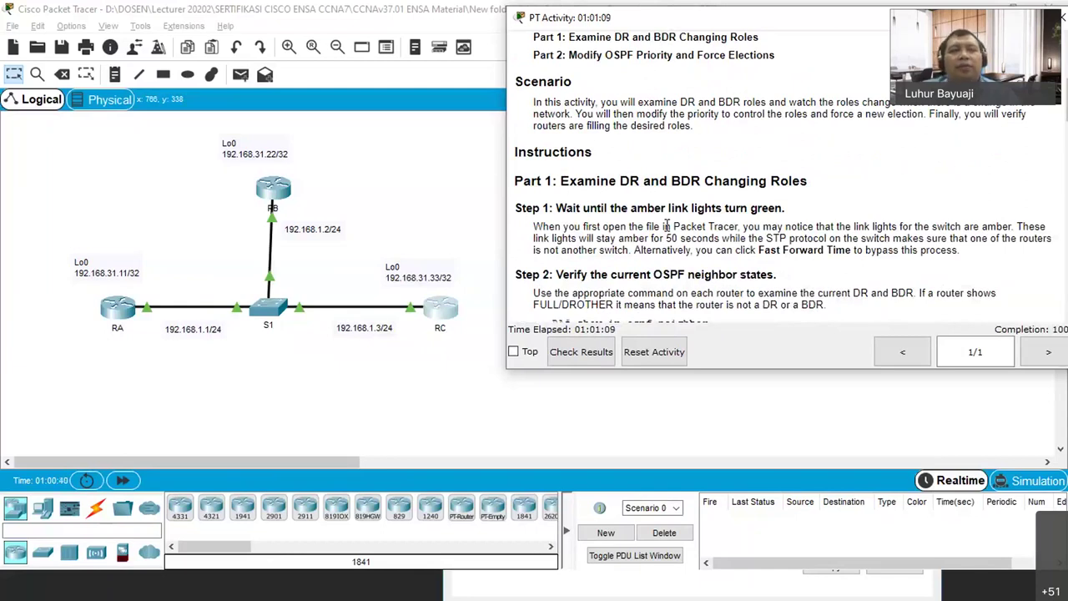
scroll(666, 225, "up", 1)
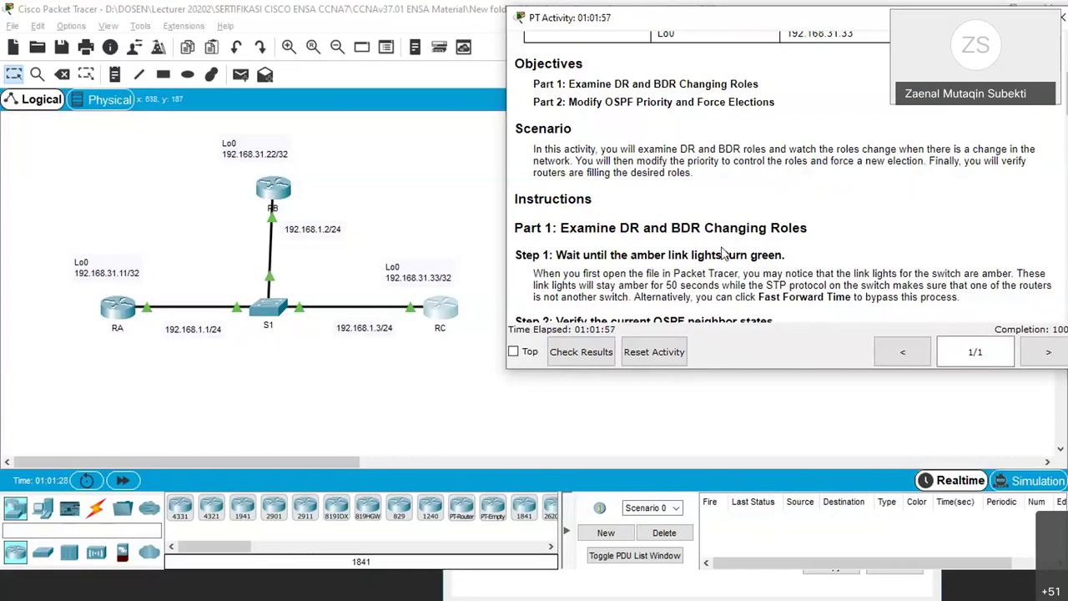
scroll(722, 255, "down", 1)
scroll(692, 164, "up", 1)
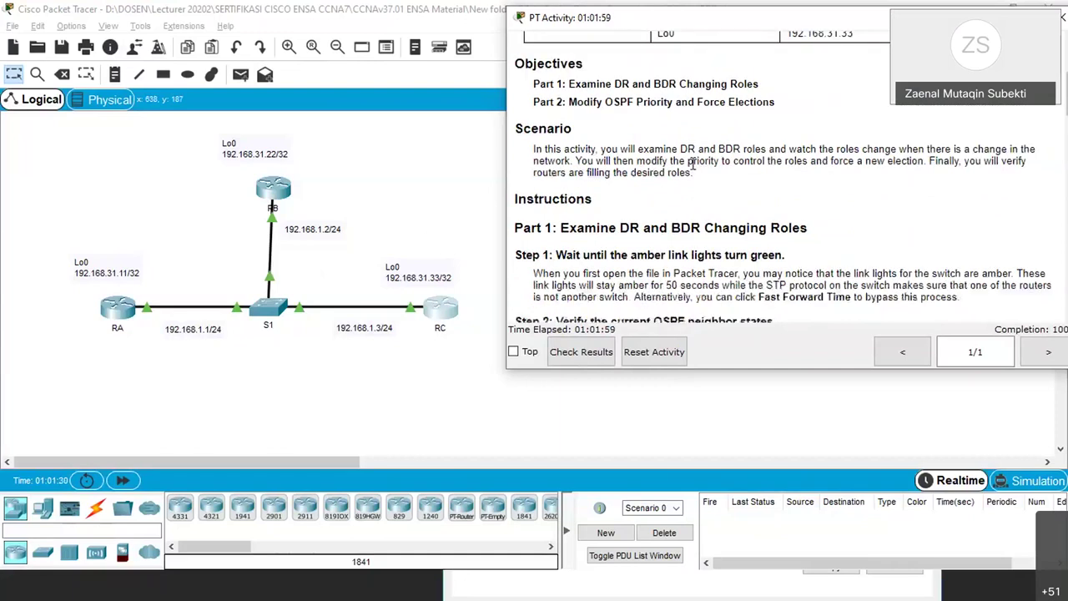
left_click_drag(702, 29, 704, 66)
scroll(667, 257, "down", 2)
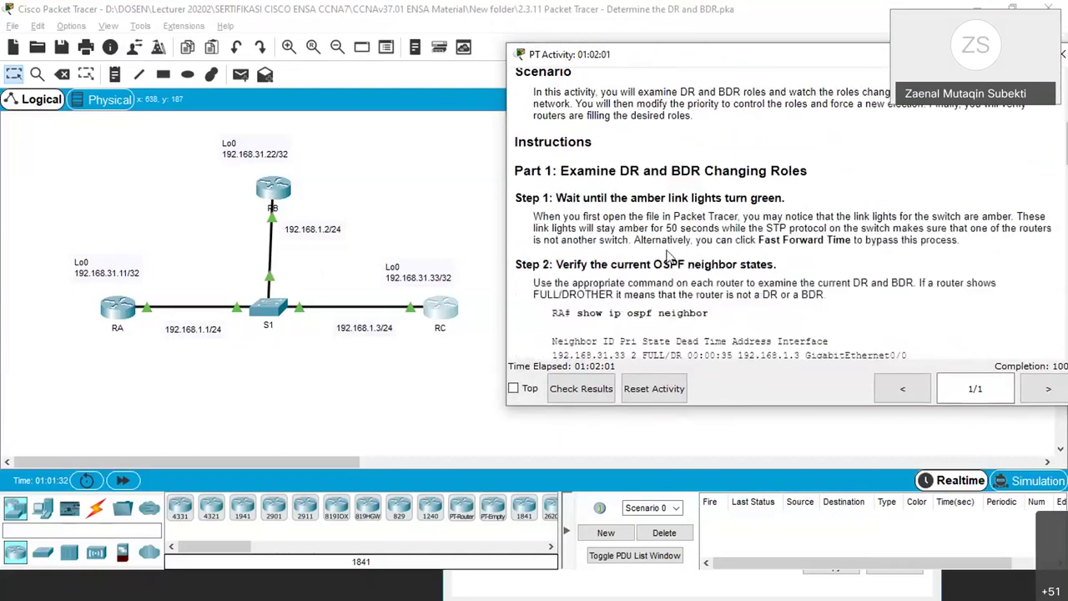
scroll(668, 254, "up", 2)
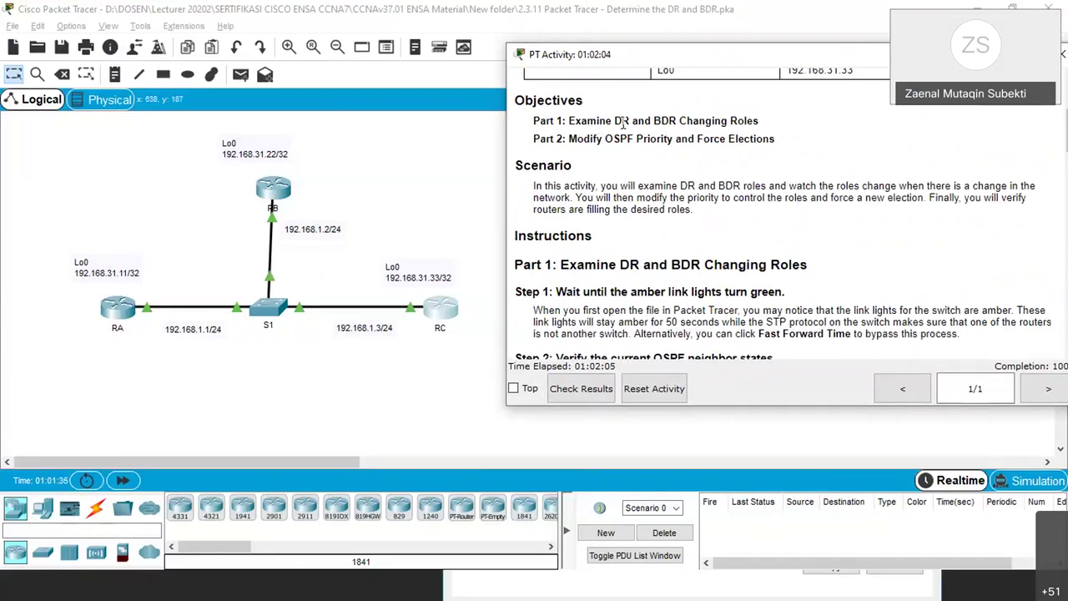
scroll(725, 240, "down", 1)
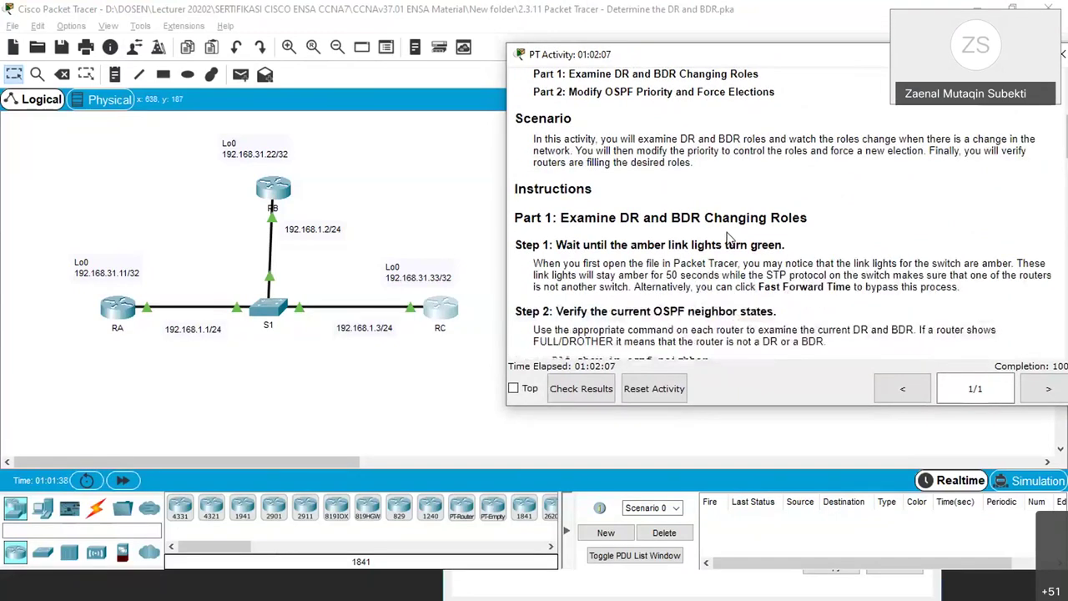
scroll(724, 238, "down", 1)
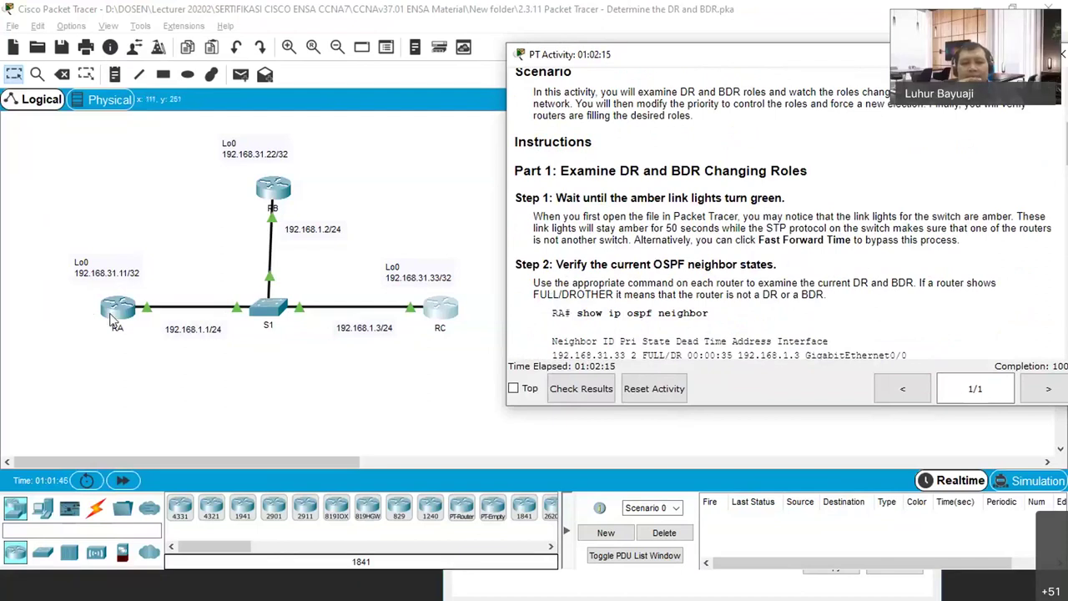
Open router RA's command line and enter privileged EXEC mode with enable
left_click(114, 315)
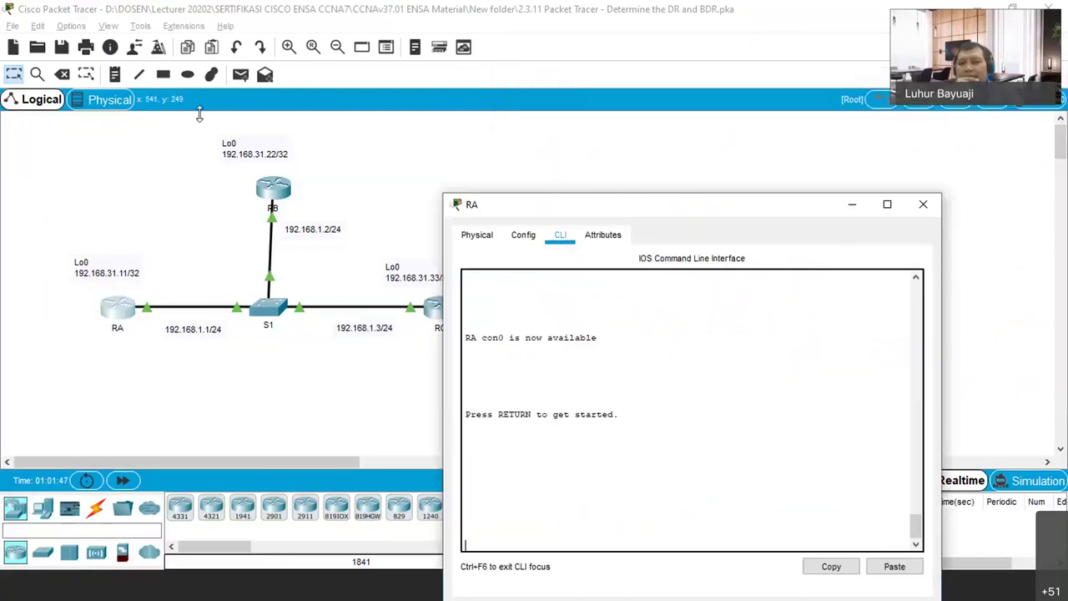
left_click_drag(584, 204, 204, 120)
key("Return")
type("en")
key("Tab")
key("Return")
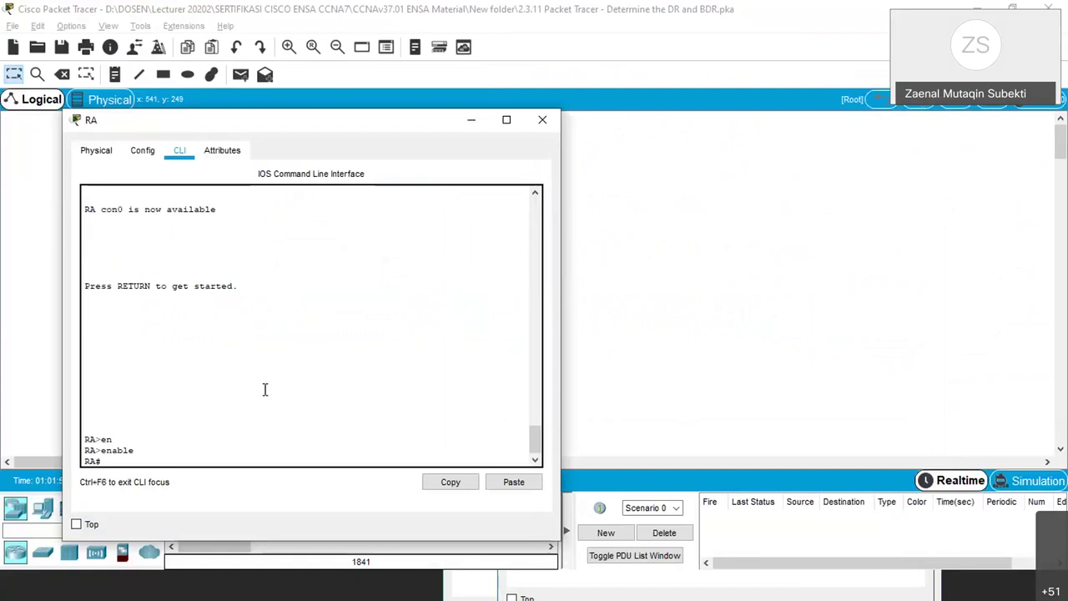
Check Step 2's expected output in the instructions and list RA's OSPF neighbors with show ip ospf neighbor
left_click(564, 465)
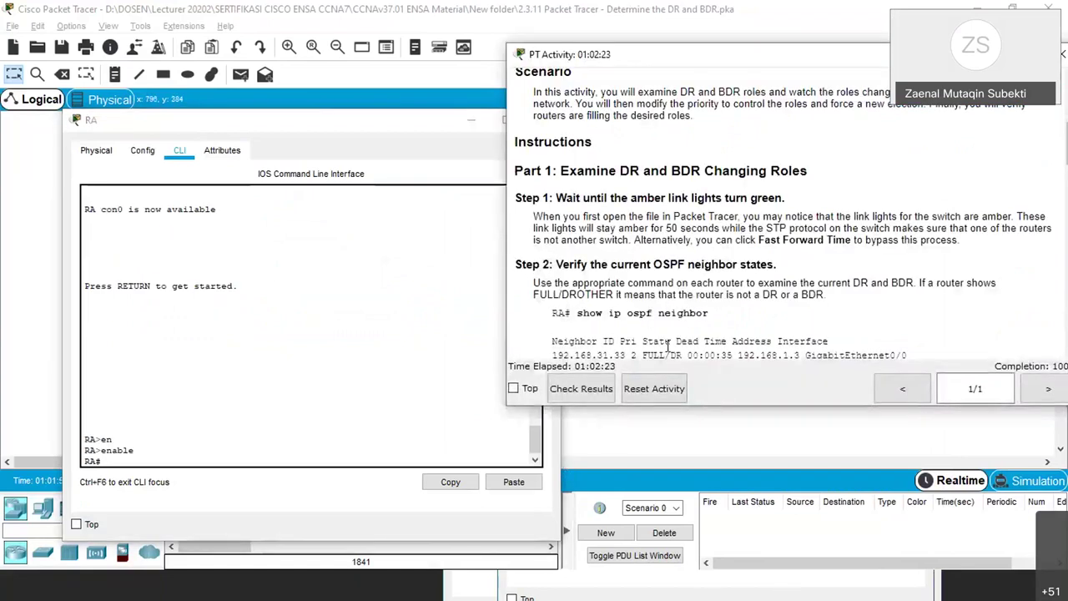
scroll(706, 316, "down", 1)
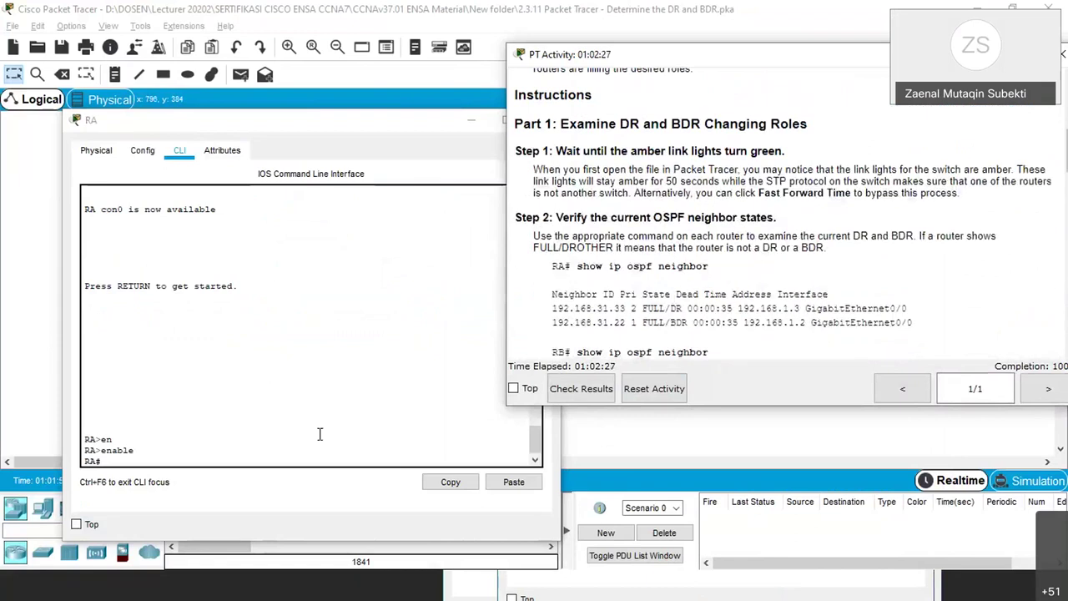
left_click(277, 453)
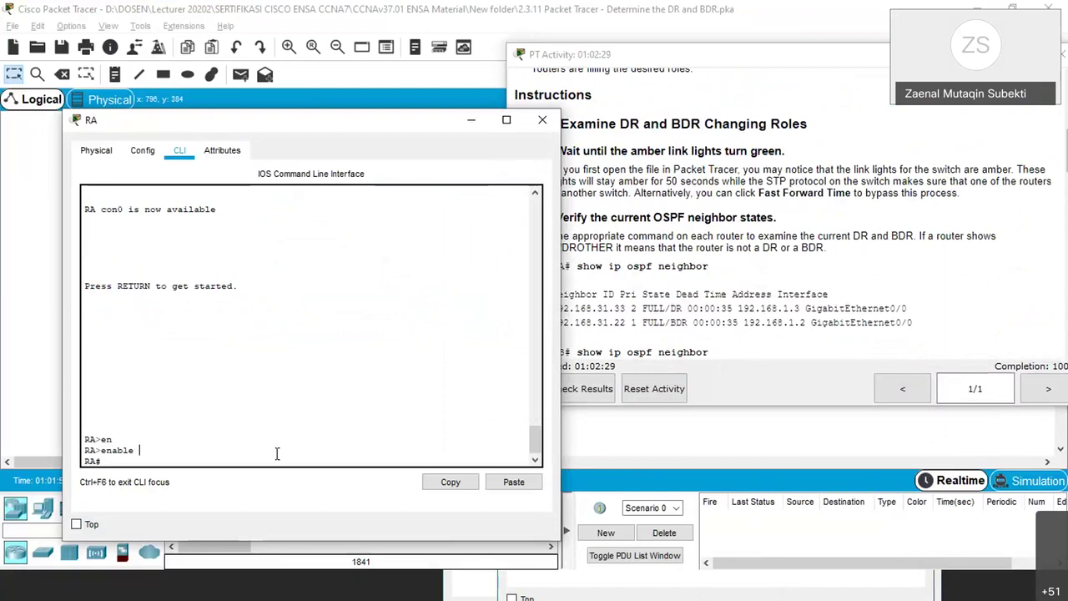
type("sho")
key("Tab")
type("ip os")
key("Tab")
type("nei")
key("Tab")
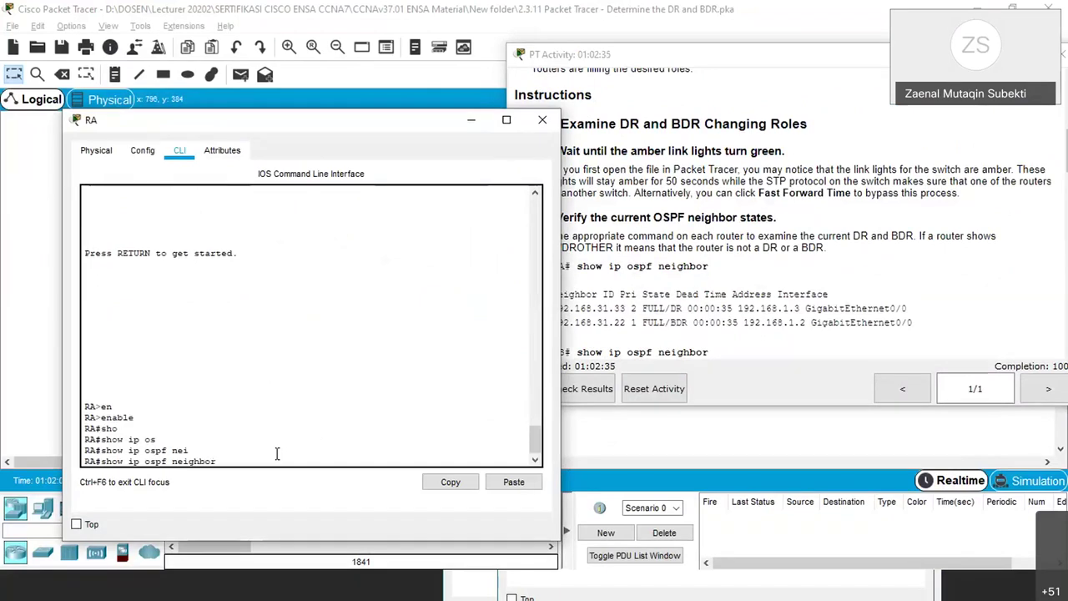
key("Return")
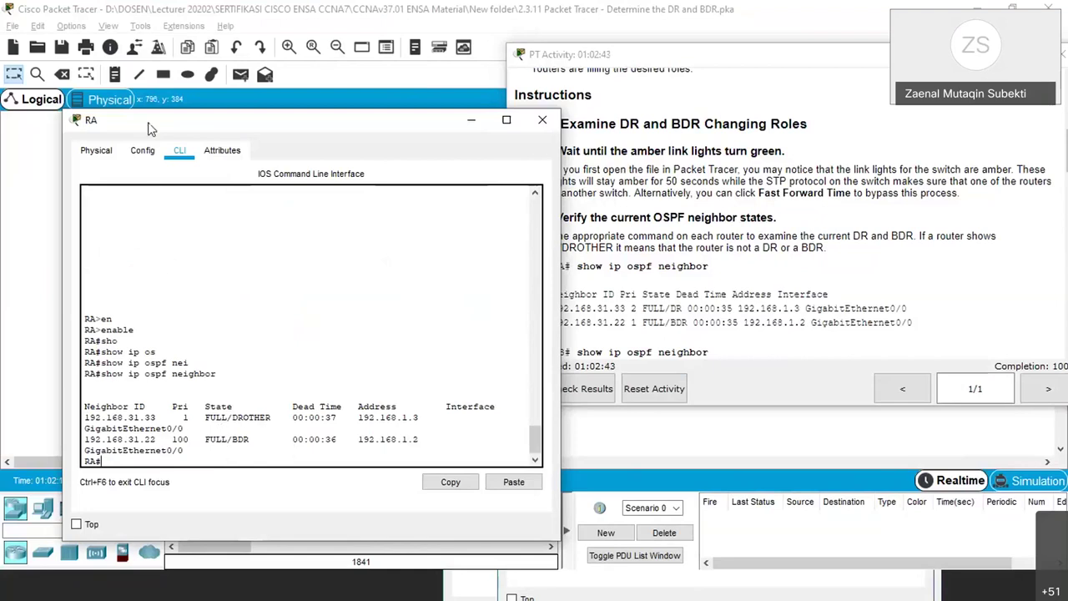
Reposition and widen RA's console window so each OSPF neighbor entry fits on one line
left_click_drag(133, 119, 114, 65)
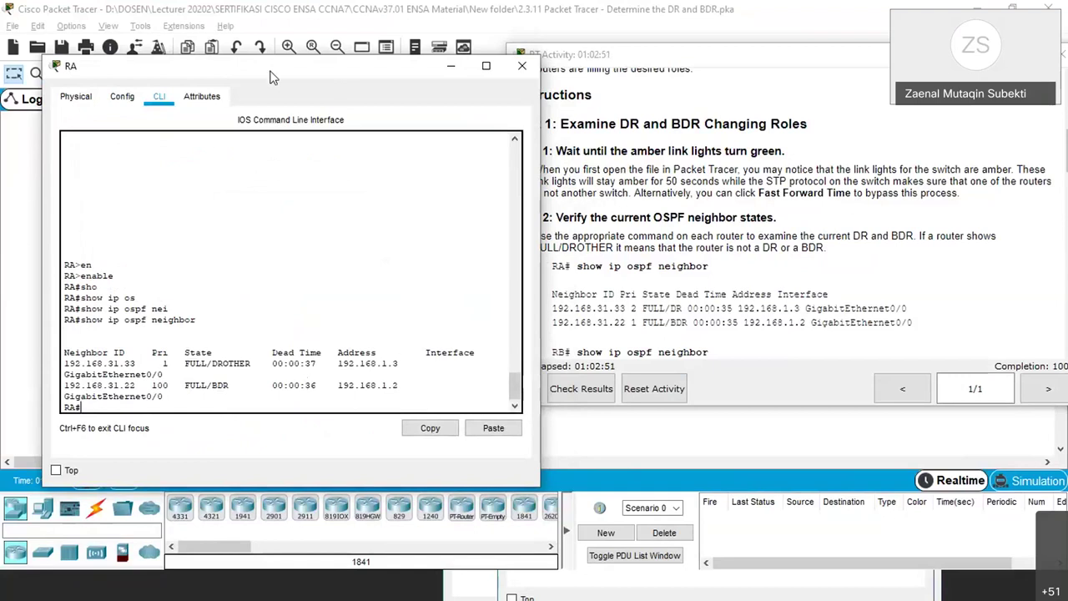
left_click_drag(333, 66, 317, 34)
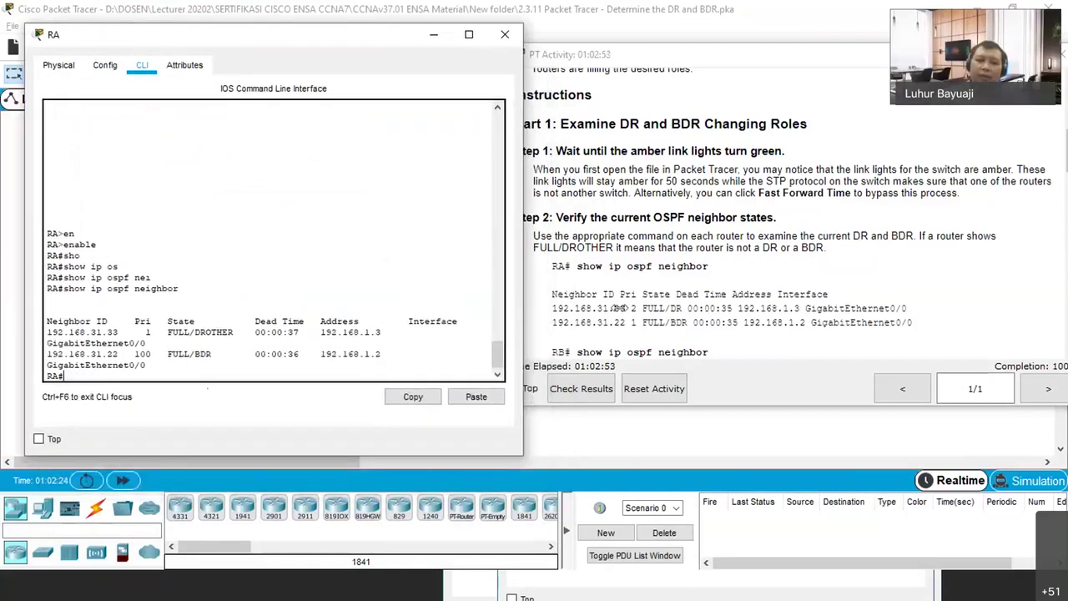
left_click_drag(523, 319, 694, 320)
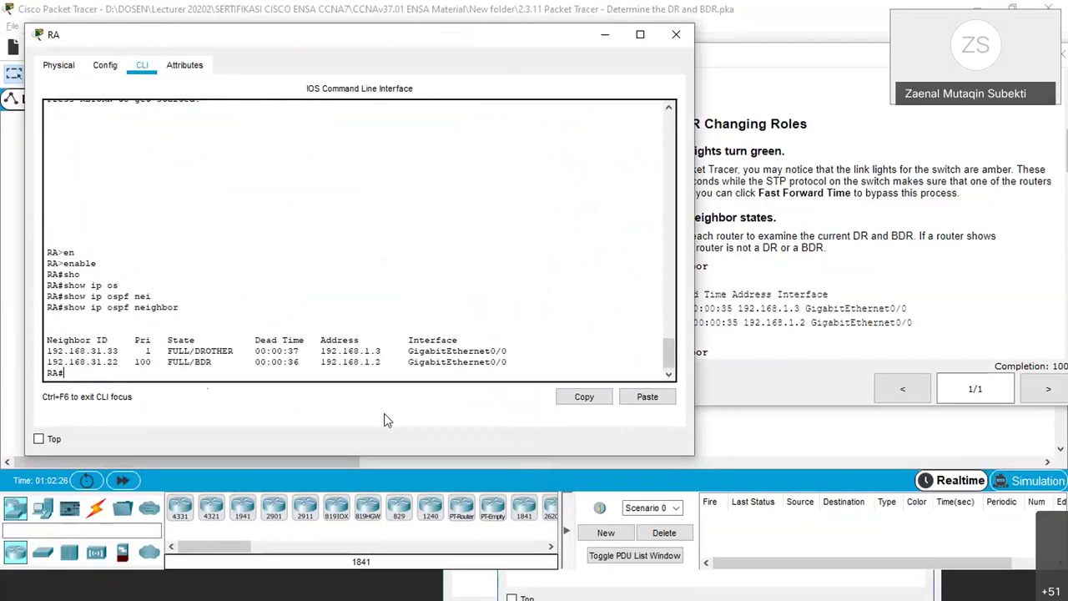
Move the activity instructions clear of RA's neighbor table for comparison, and reset the activity, discarding all unsaved changes
left_click_drag(769, 61, 880, 71)
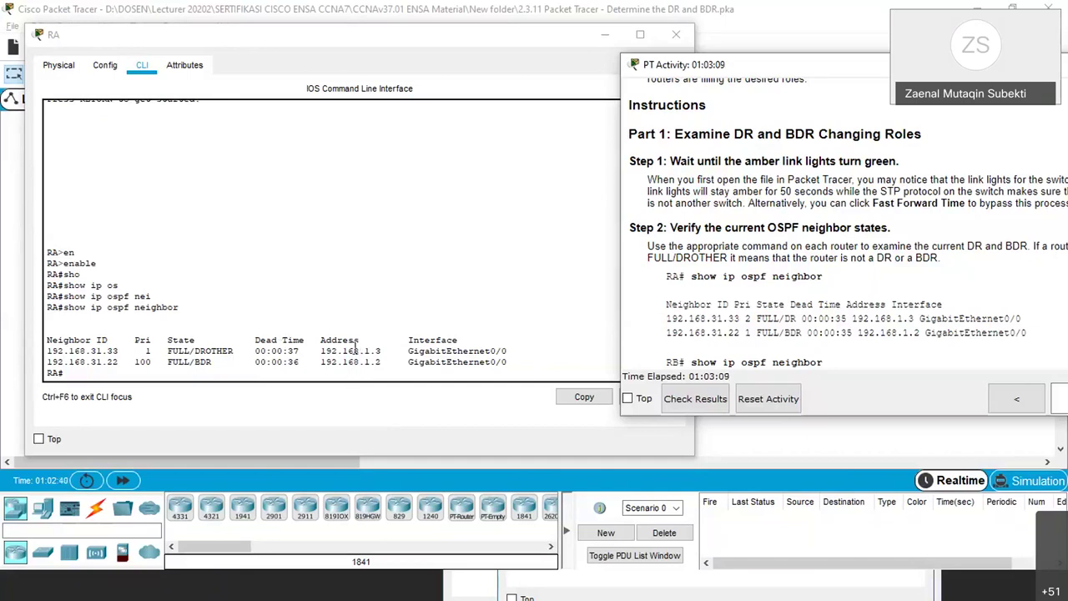
left_click(764, 400)
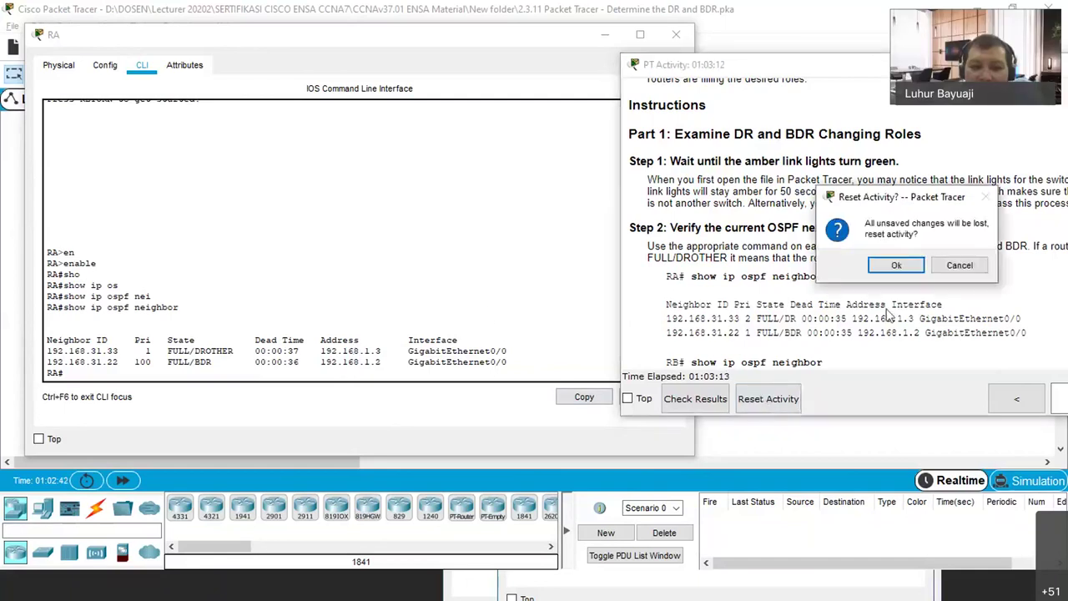
left_click(897, 265)
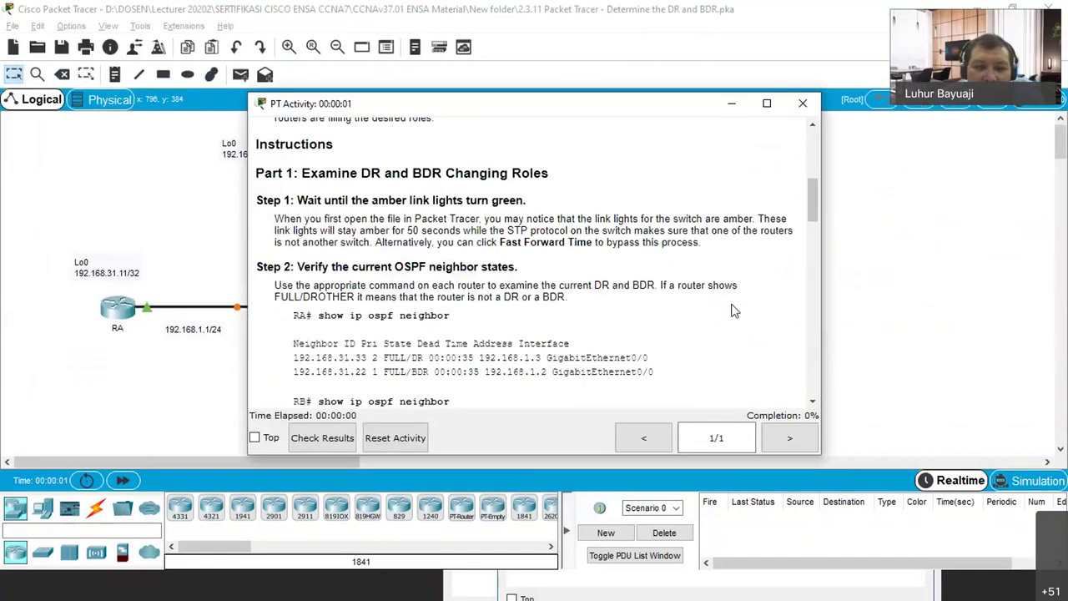
Move the activity instructions clear of the topology and fast-forward simulation time until the switch's amber link lights turn green
left_click(538, 117)
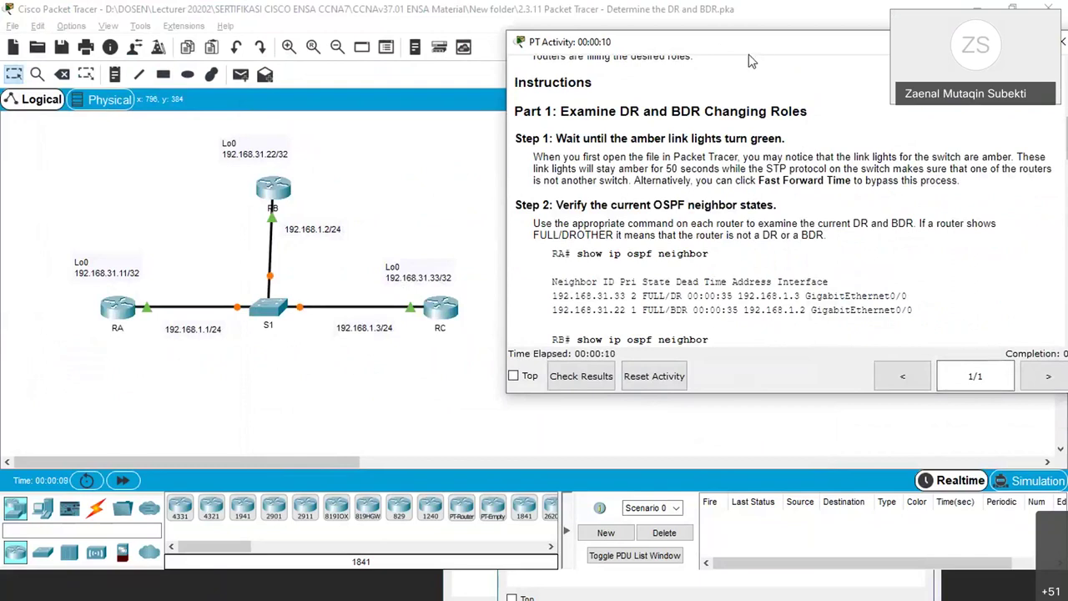
left_click(781, 445)
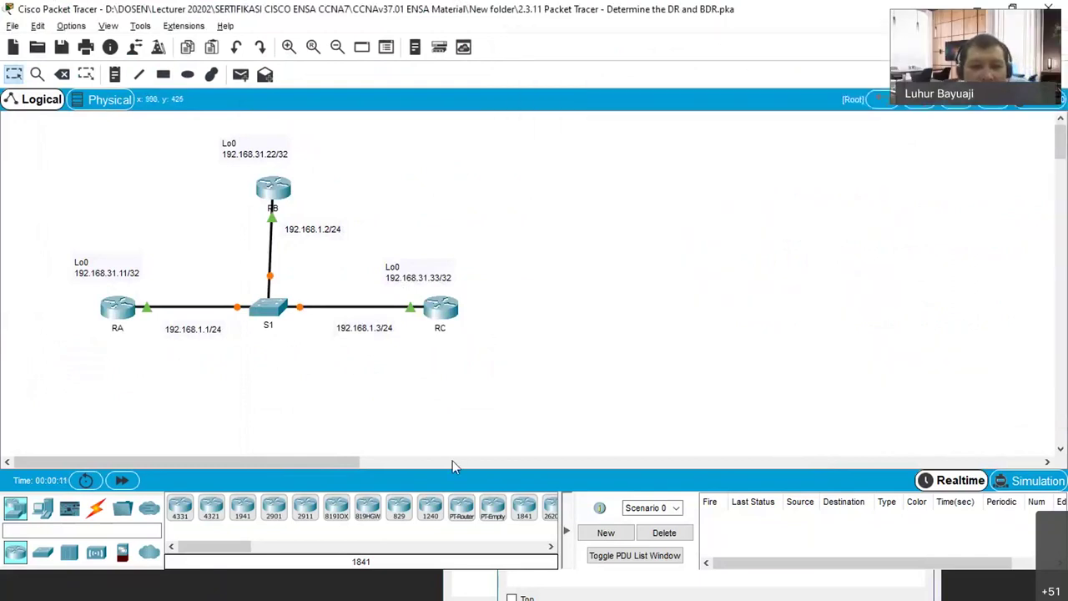
left_click(123, 480)
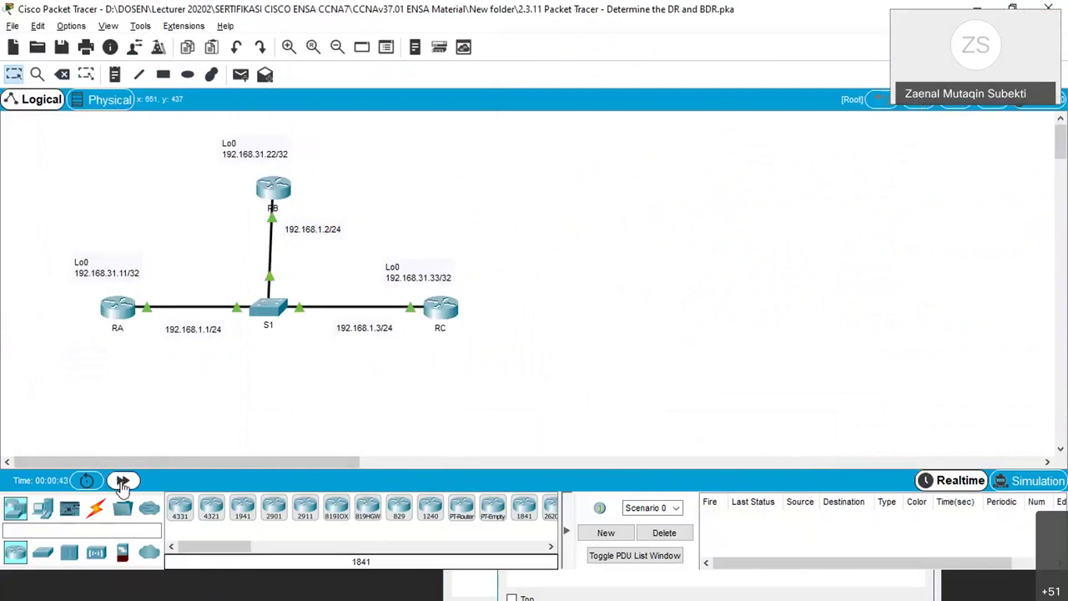
left_click(122, 480)
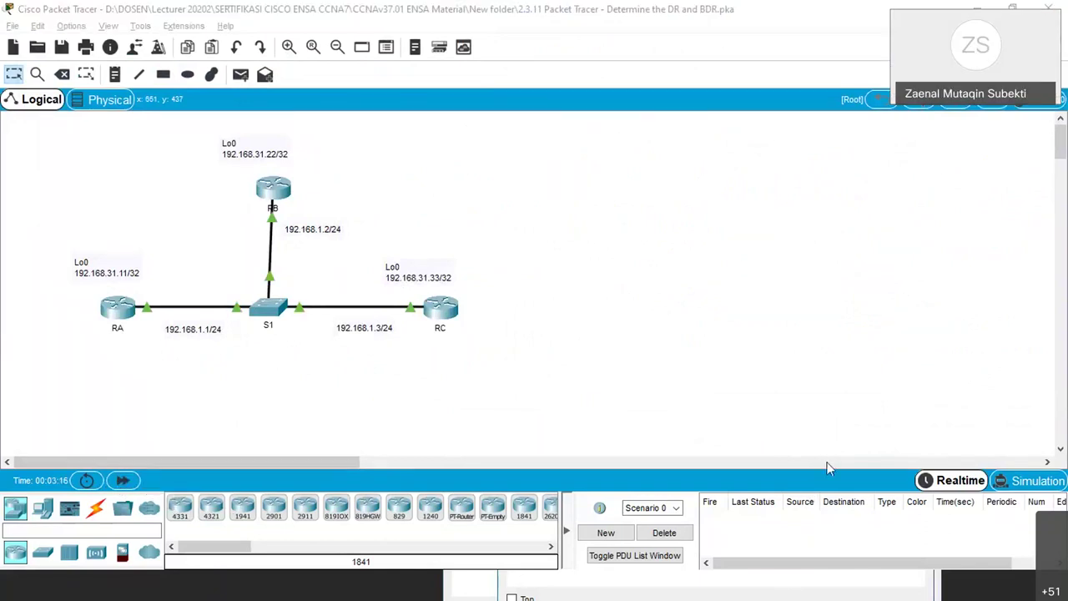
Open router RA's command line, move and widen its console window, and bring the activity instructions back alongside it
left_click(140, 300)
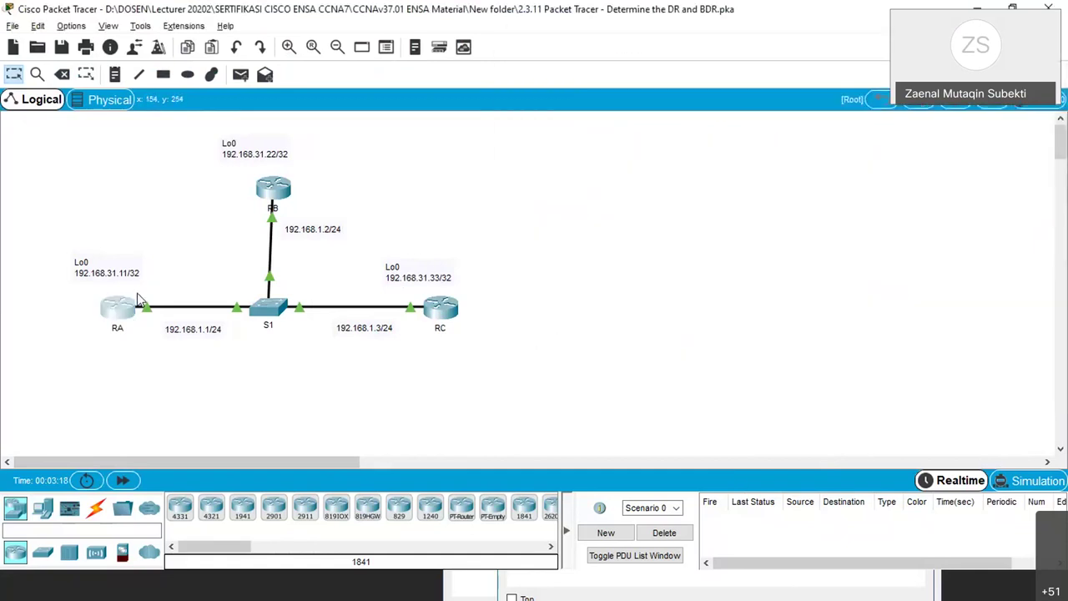
left_click(132, 305)
left_click(434, 102)
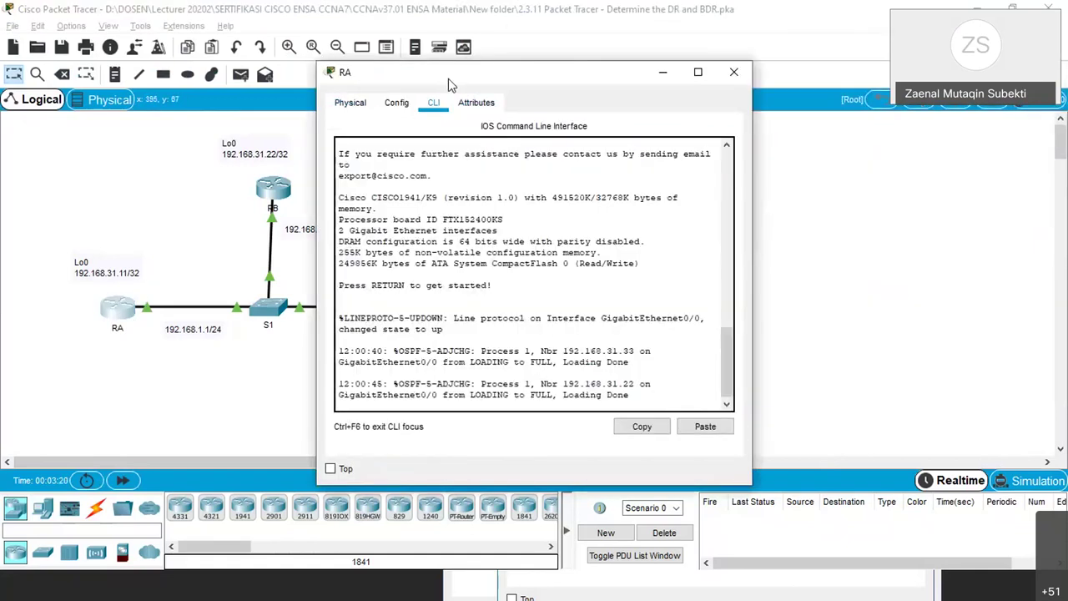
left_click_drag(392, 72, 108, 58)
left_click_drag(465, 211, 654, 243)
left_click(797, 565)
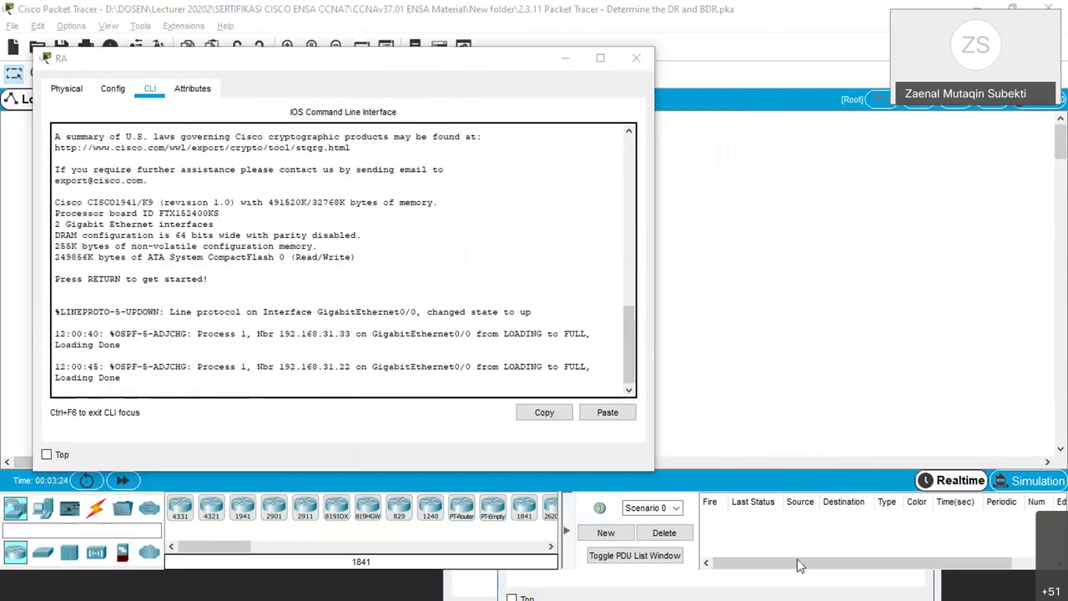
left_click(656, 471)
Start RA's console session and enter privileged EXEC mode with enable
left_click(242, 384)
key("Return")
key("Return")
type("en")
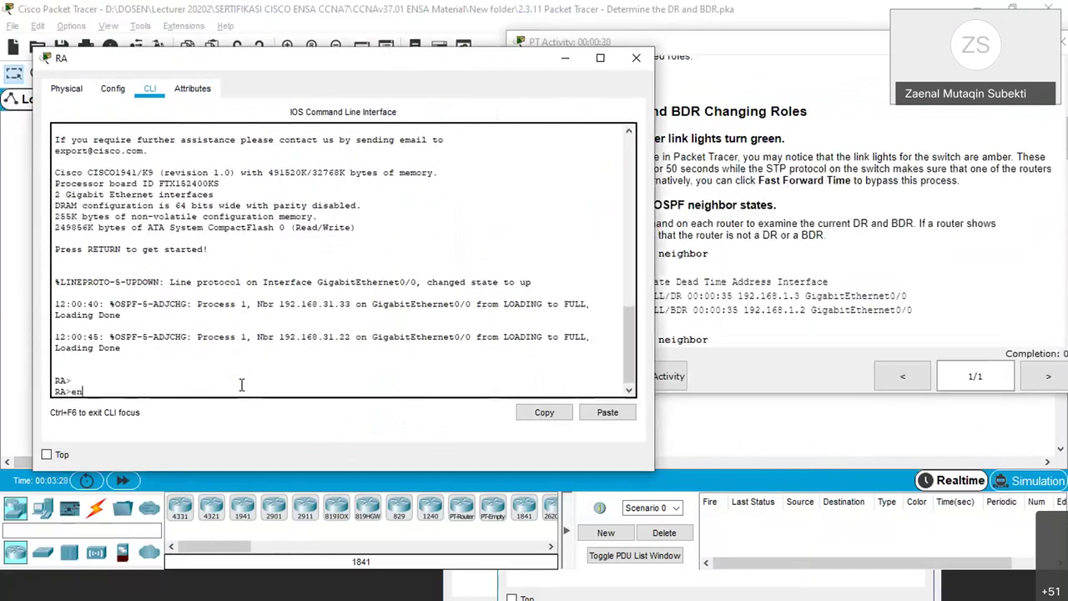
key("Return")
List RA's OSPF neighbors with show ip ospf neighbor
type("sho")
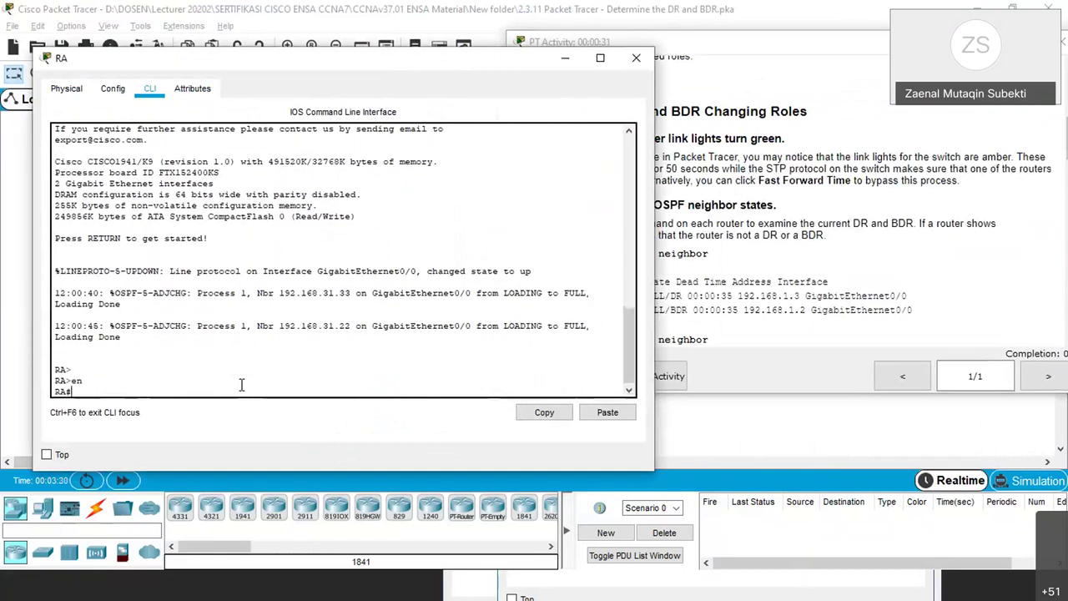
key("Tab")
type("ip")
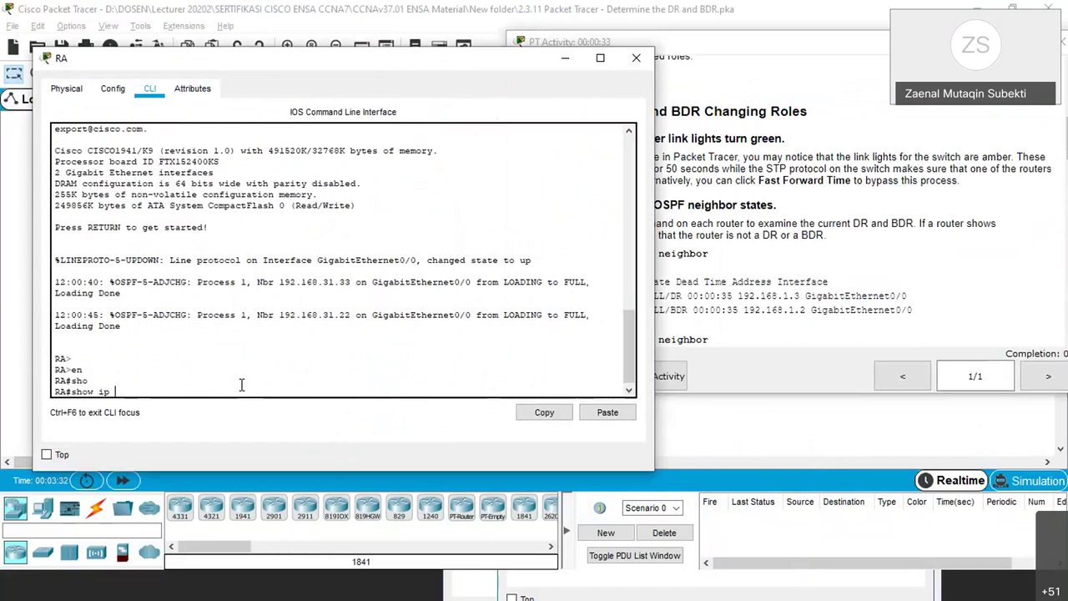
type(" os")
key("Tab")
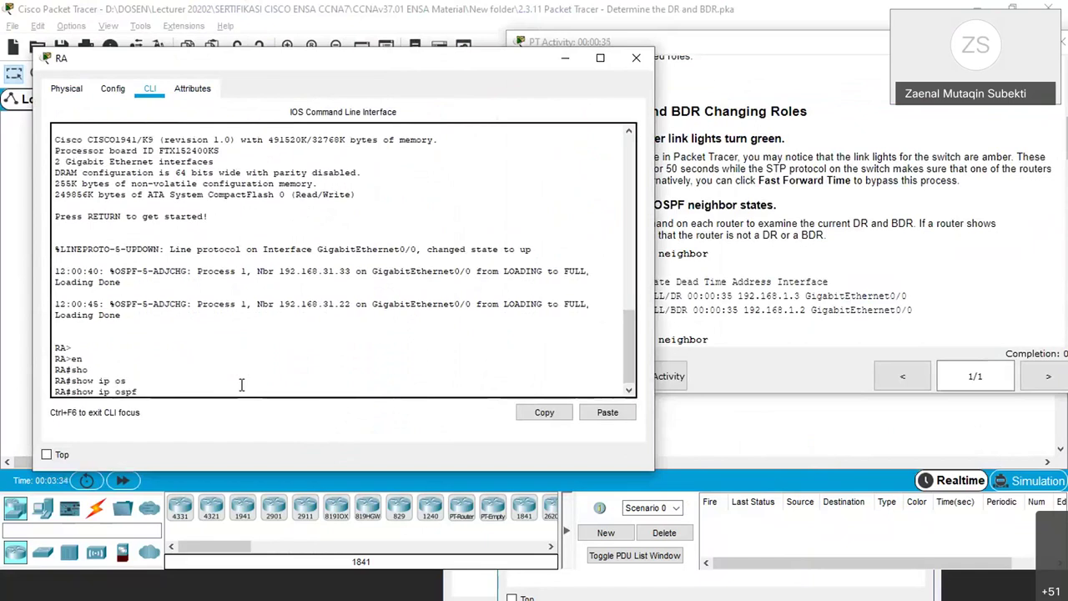
type("ne")
key("Tab")
key("Return")
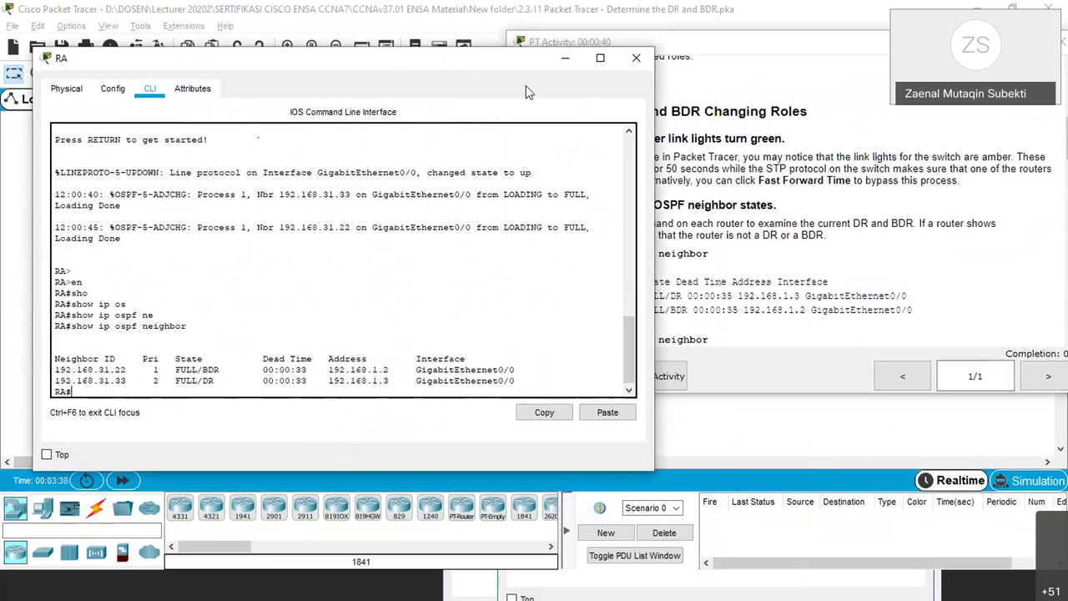
Reposition and narrow RA's console window so its neighbor table sits beside the expected output in the instructions
left_click_drag(526, 92, 469, 73)
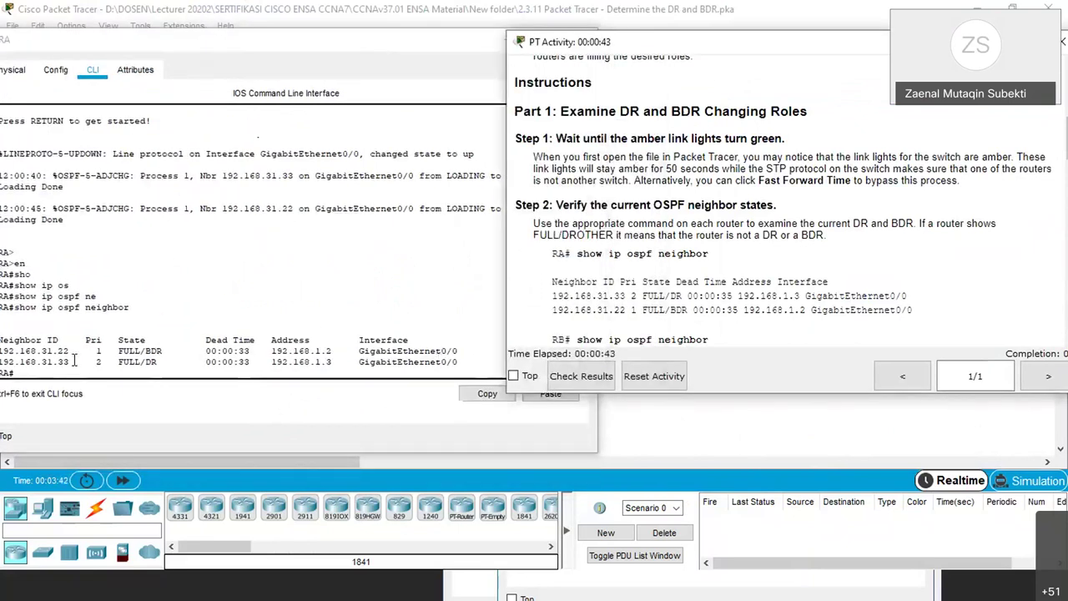
left_click(176, 42)
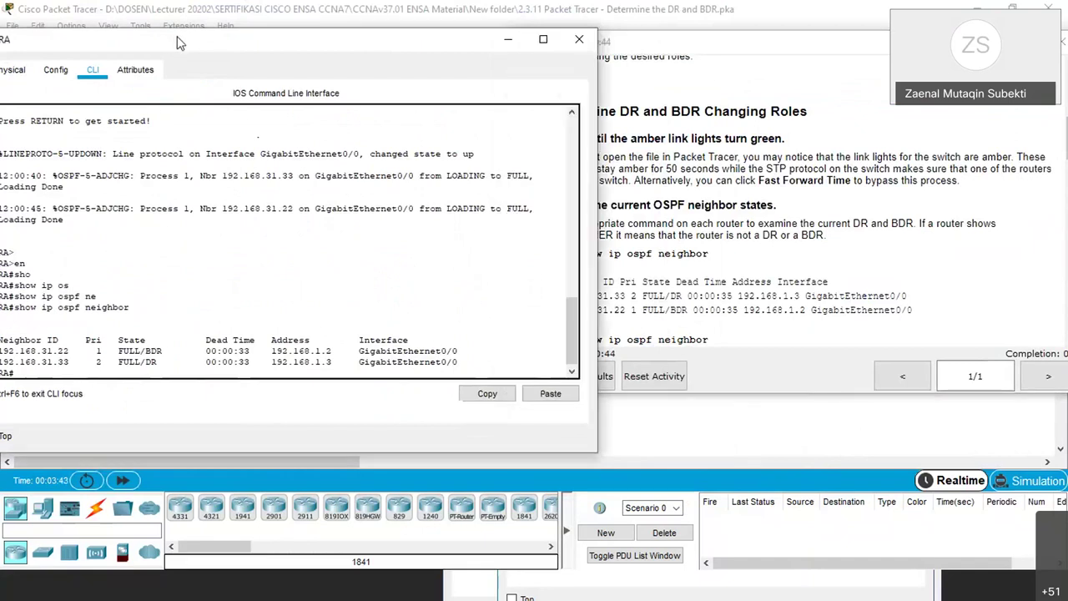
left_click_drag(177, 37, 190, 40)
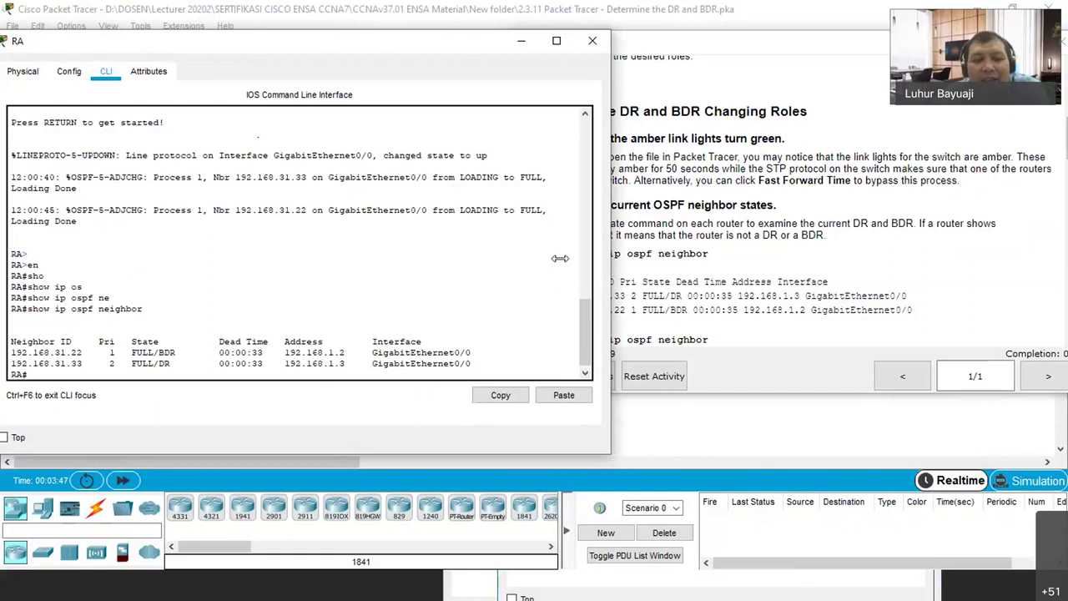
left_click_drag(559, 259, 504, 260)
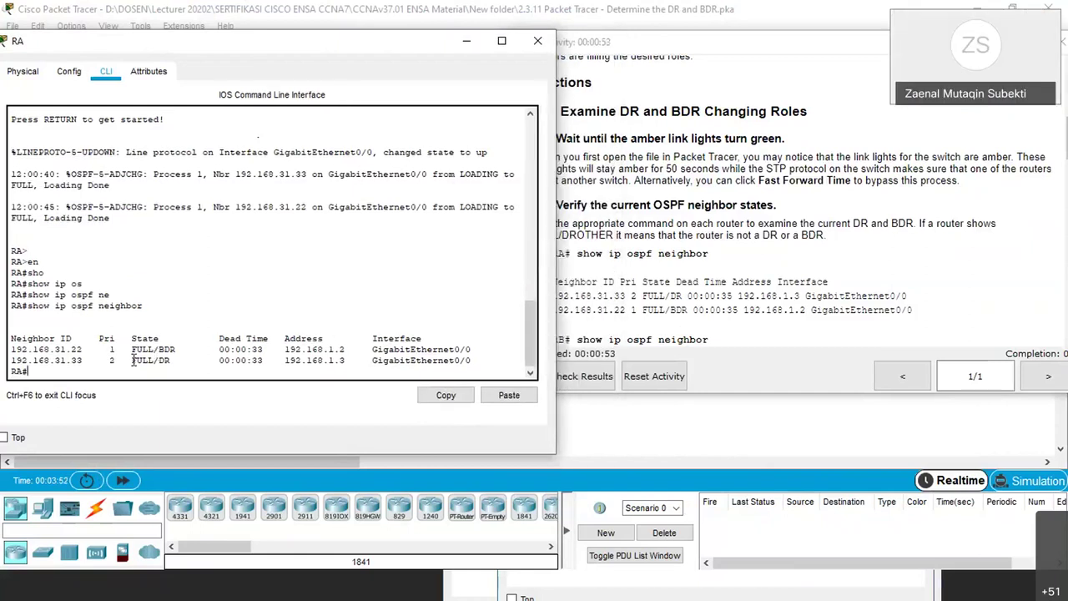
Examine the neighbor IDs and DR/BDR states in RA's neighbor table and match them to the routers in the topology
left_click_drag(159, 349, 176, 350)
left_click_drag(52, 360, 82, 362)
left_click_drag(159, 361, 170, 361)
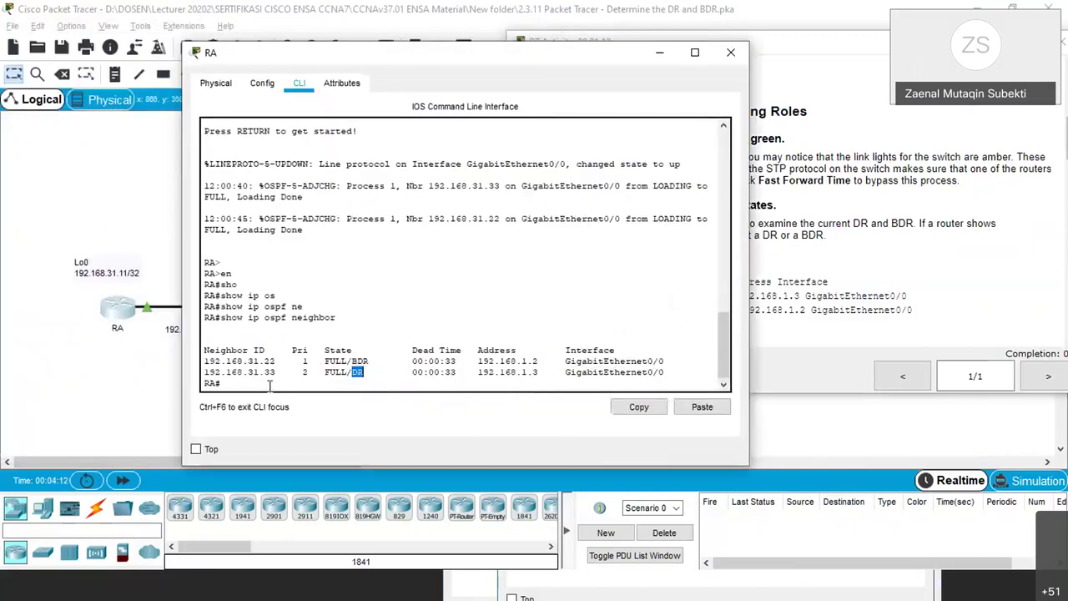
left_click(150, 387)
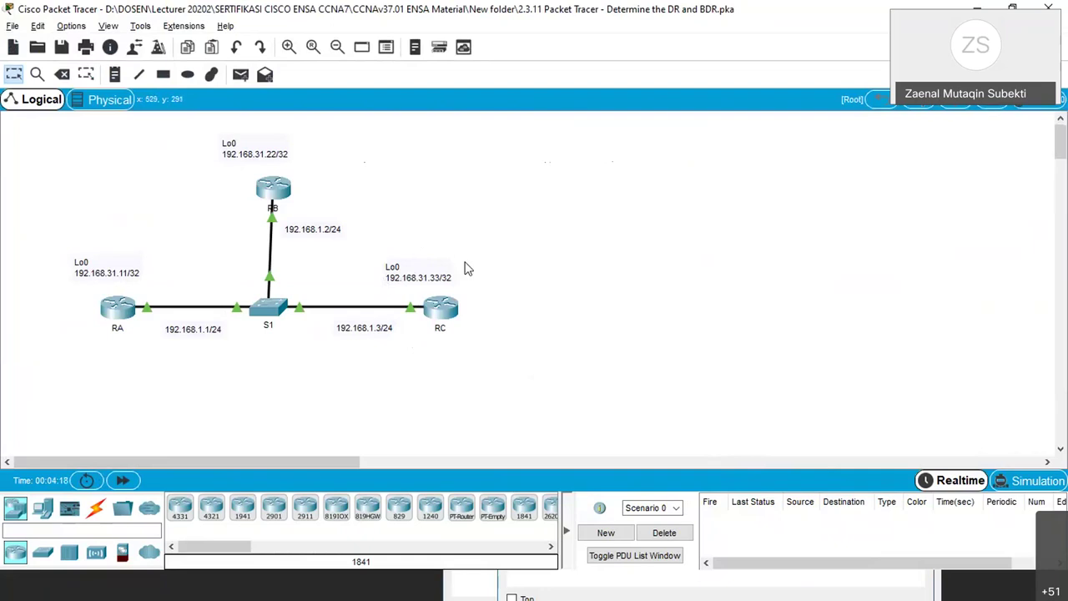
left_click(781, 594)
left_click_drag(346, 360, 370, 360)
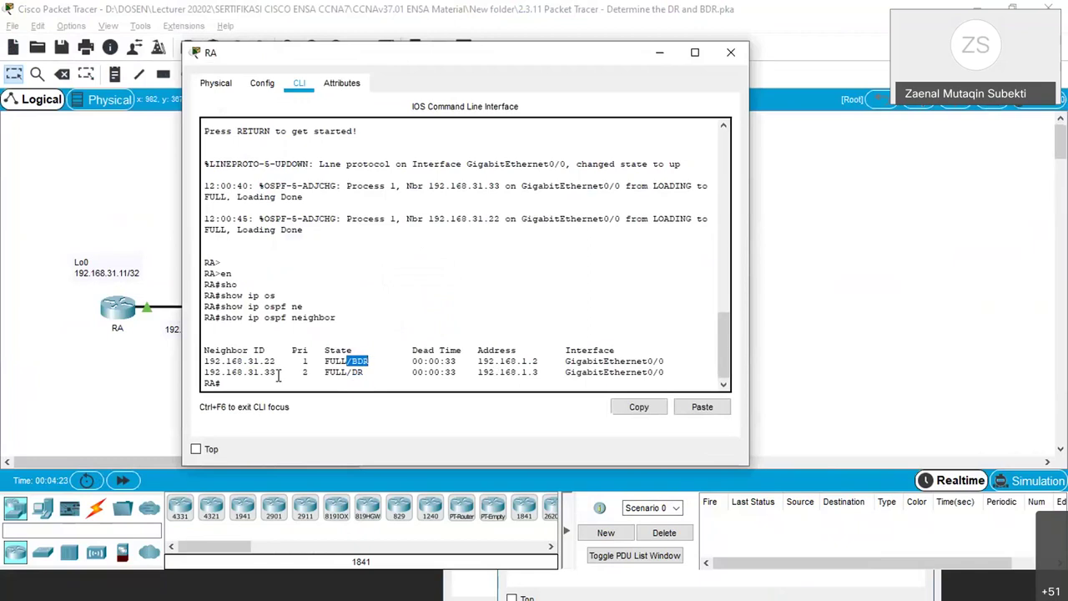
left_click(155, 392)
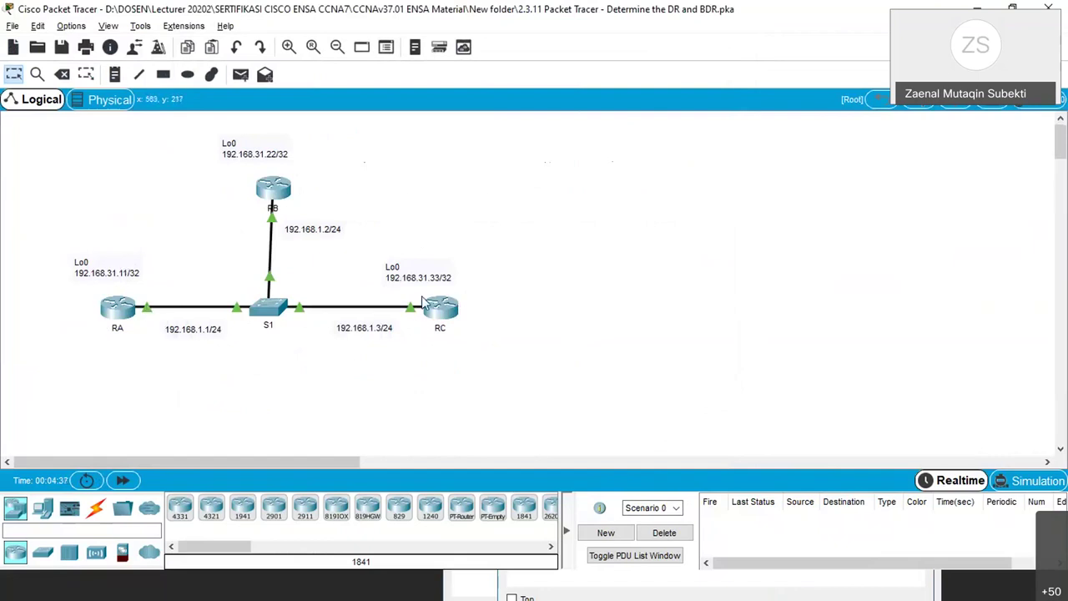
mouse_move(423, 312)
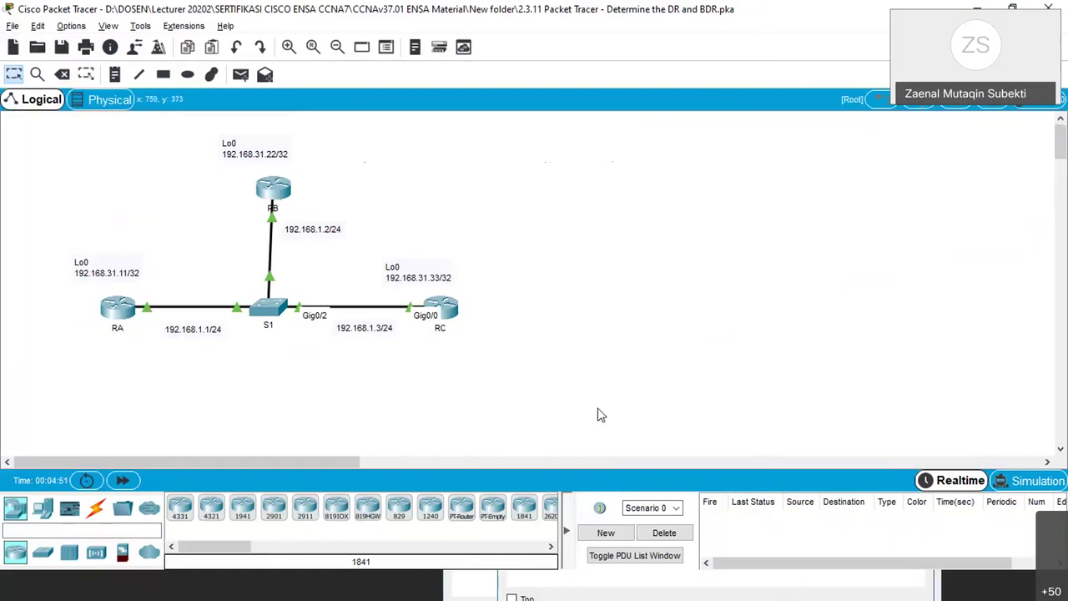
Bring back the instructions and RA's console, and move the console clear of the topology to compare its neighbor table
left_click(794, 594)
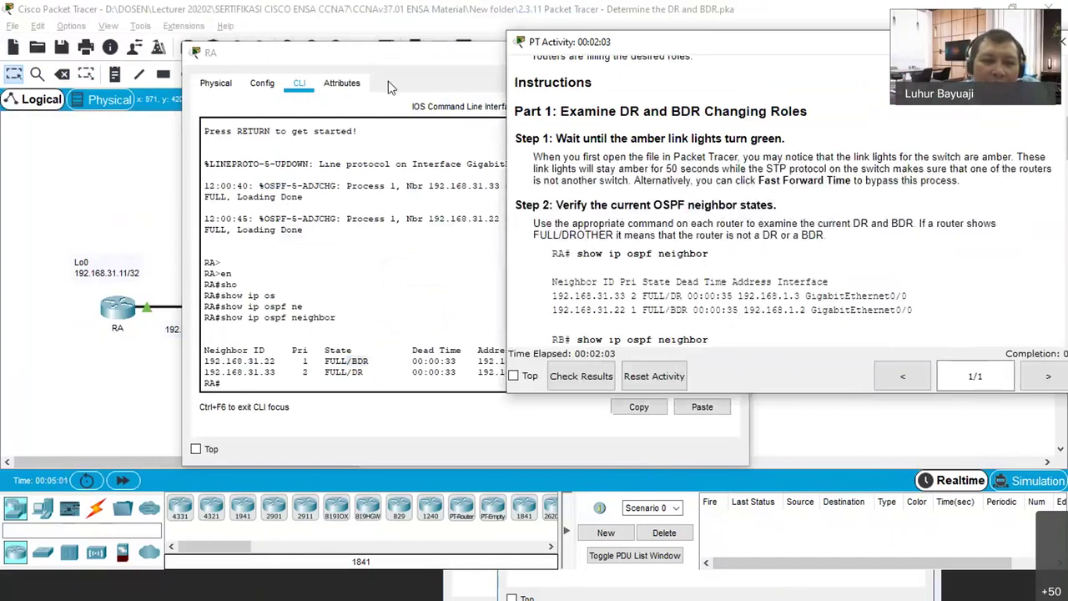
left_click(390, 55)
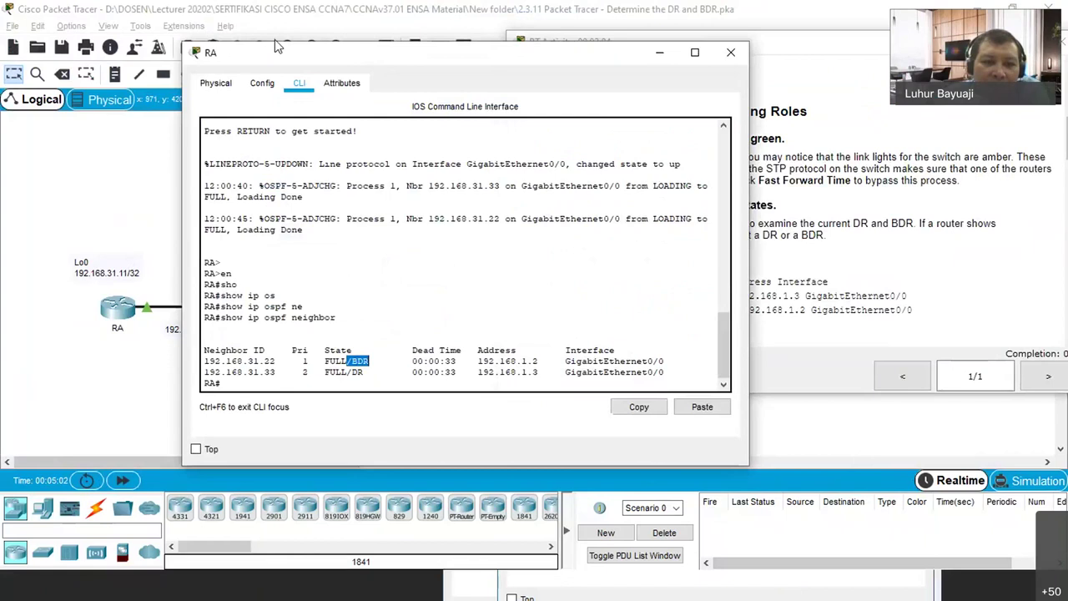
left_click_drag(278, 50, 107, 15)
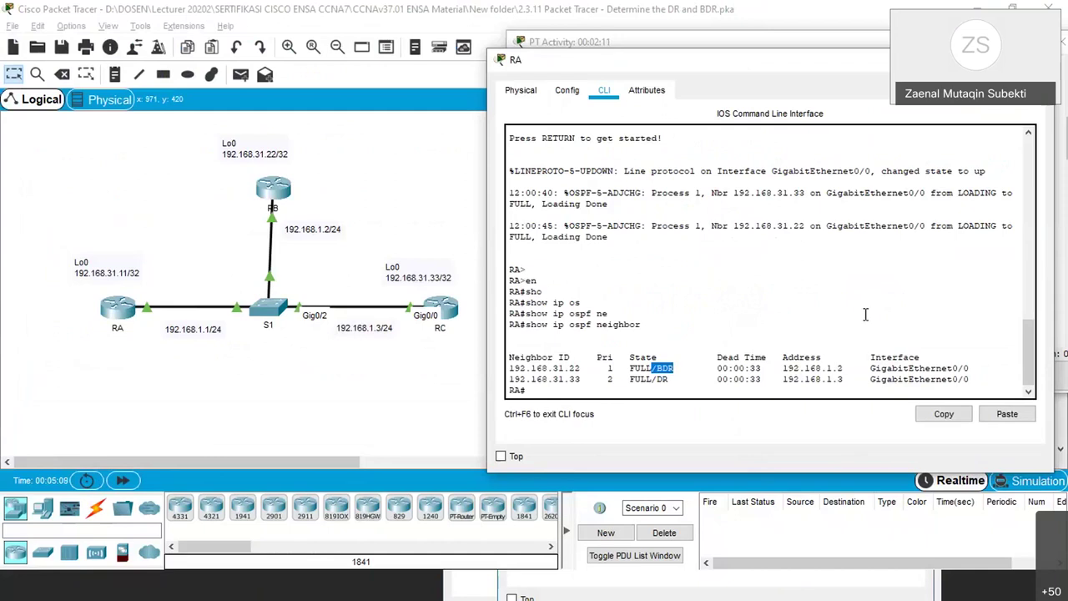
key("Return")
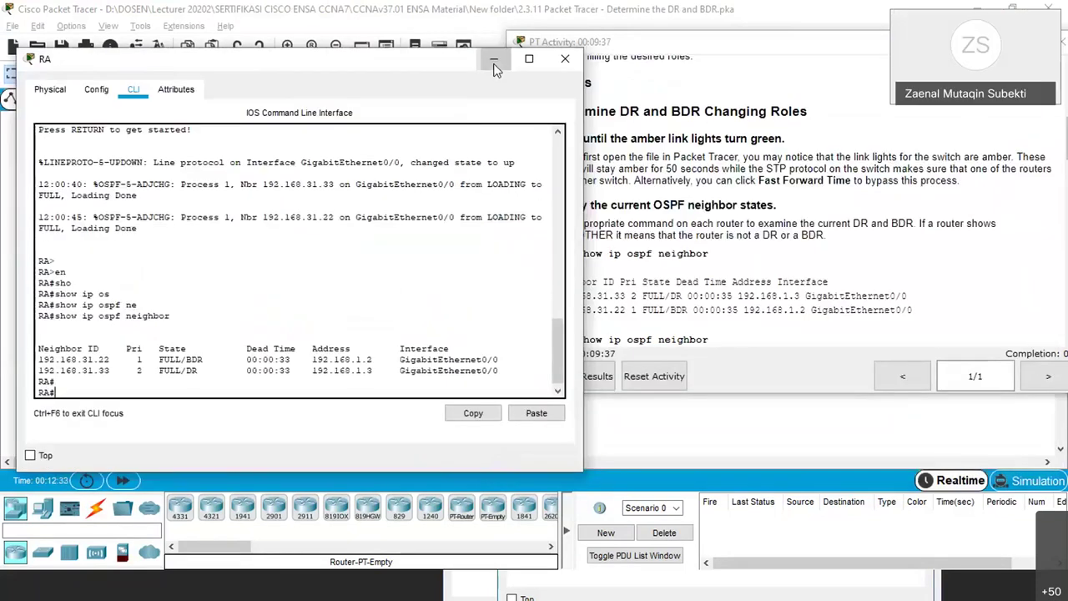
Open router RB's command line and enter privileged EXEC mode with enable
left_click(273, 190)
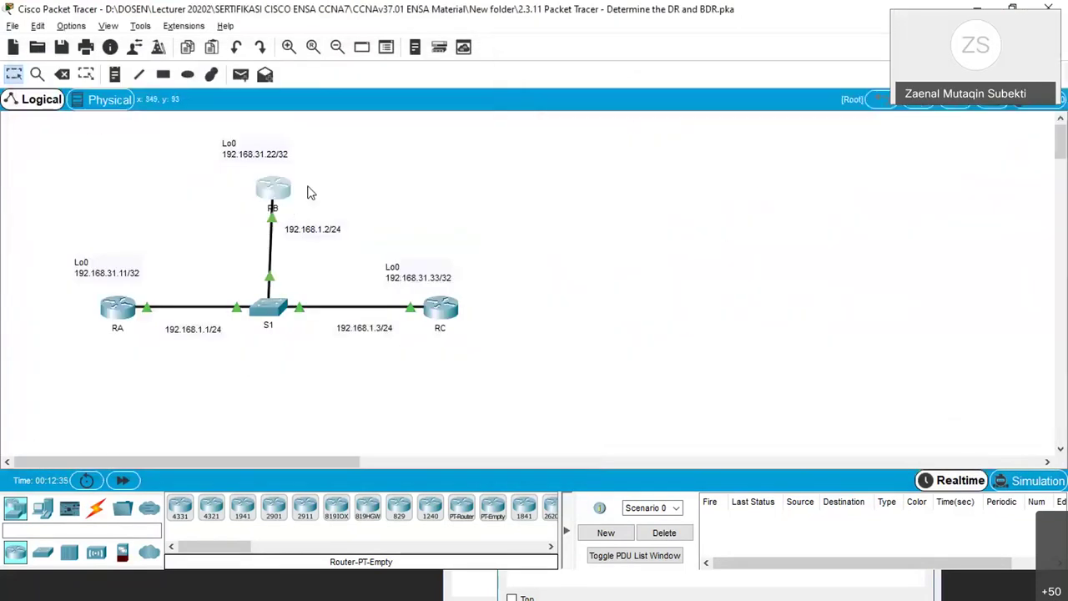
left_click(433, 101)
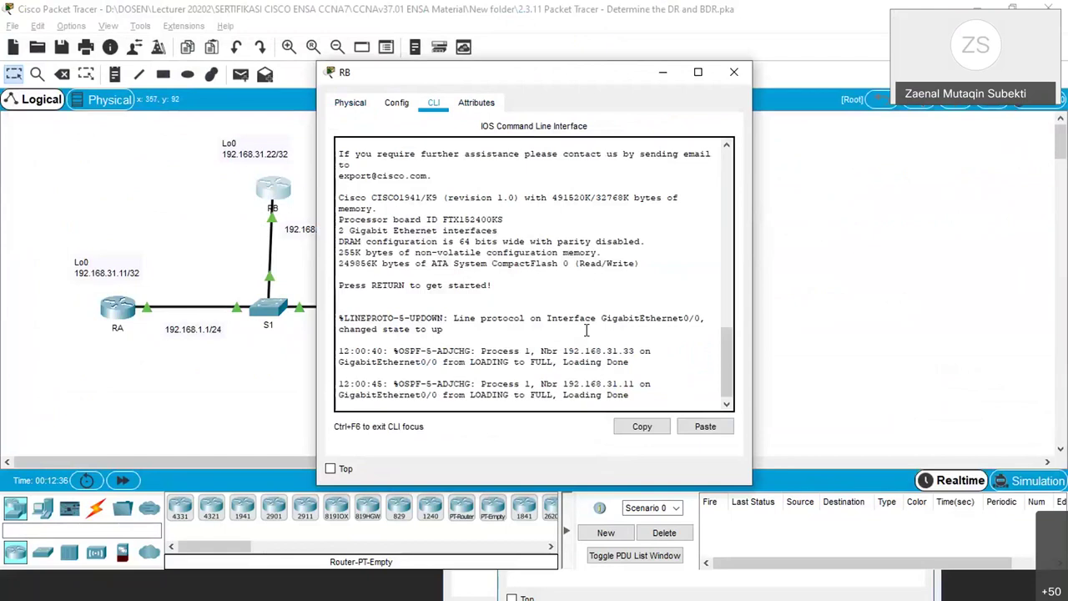
key("Return")
type("en")
key("Tab")
key("Return")
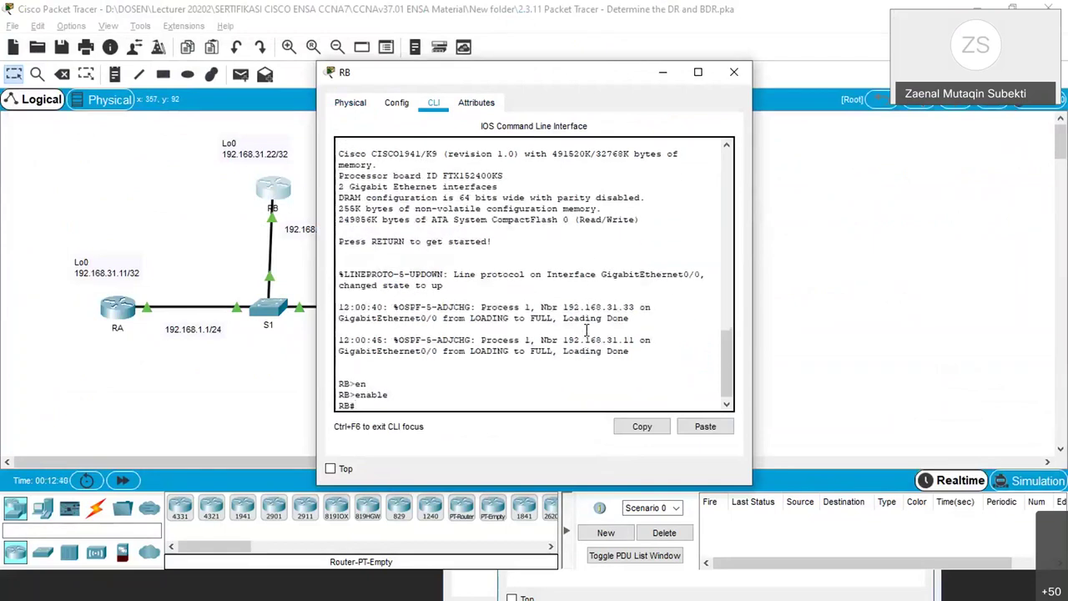
List RB's OSPF neighbors with show ip ospf neighbor
type("sh")
key("Tab")
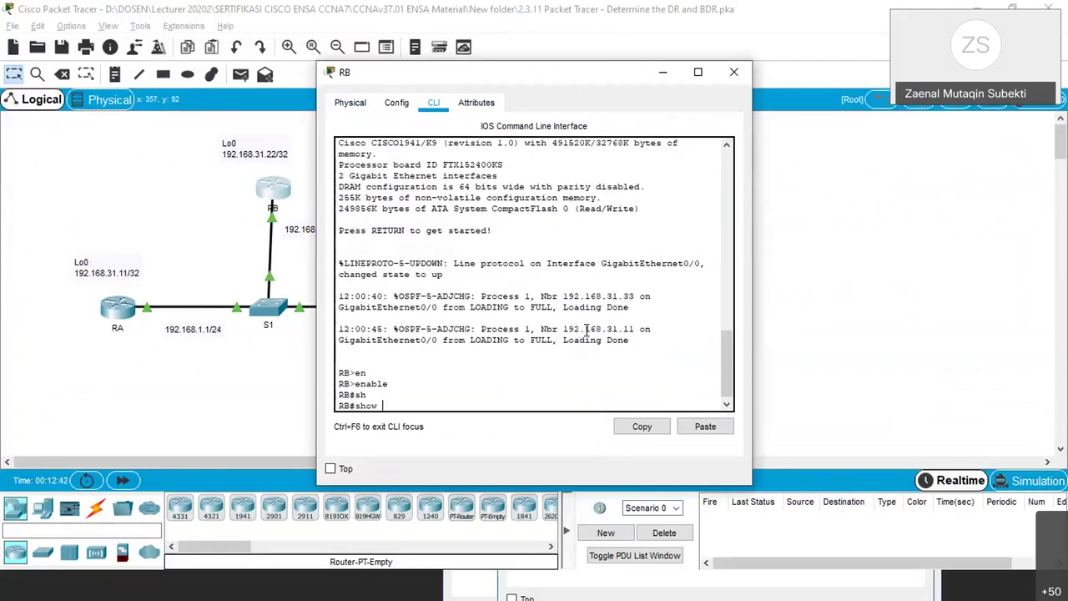
type("ip os")
key("Tab")
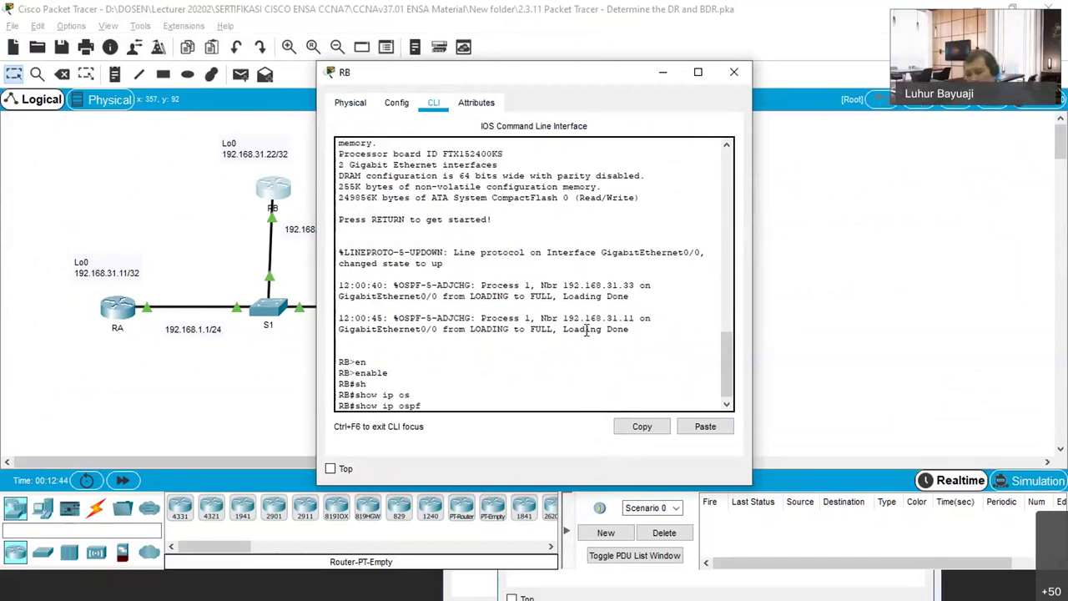
type("ne")
key("Tab")
key("Return")
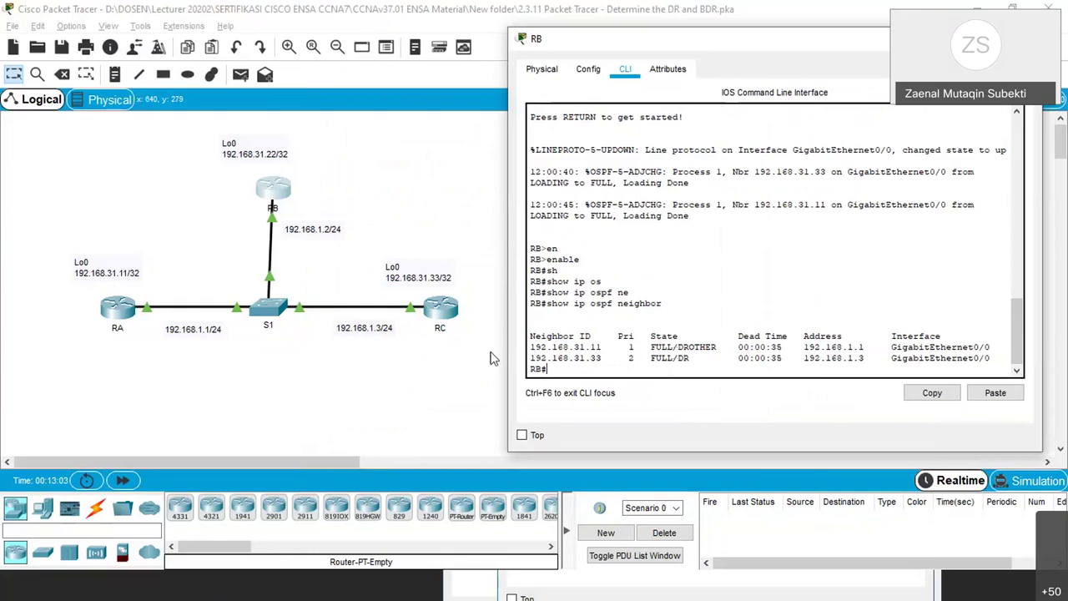
Open router RC's command line and enter privileged EXEC mode with enable
left_click(436, 308)
left_click(433, 102)
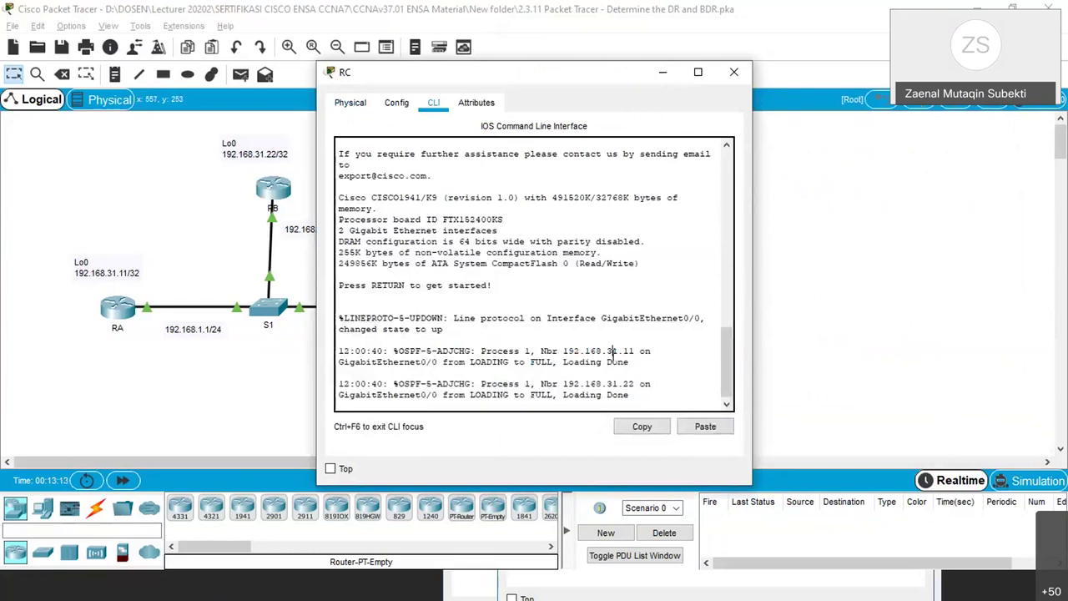
key("Return")
type("en")
key("Return")
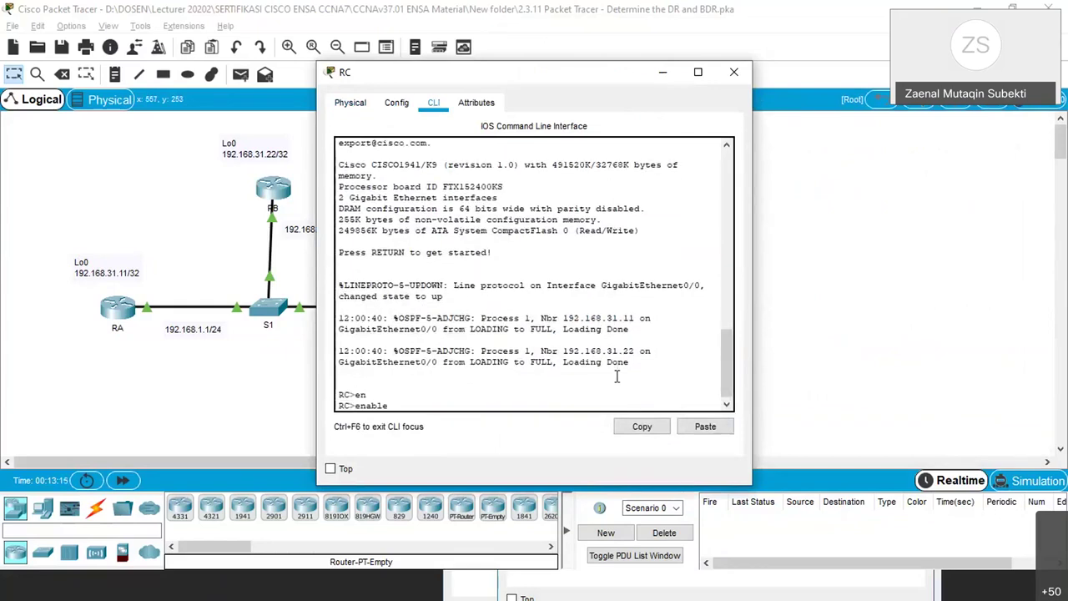
List RC's OSPF neighbors with show ip ospf neighbor
type("sh")
key("Tab")
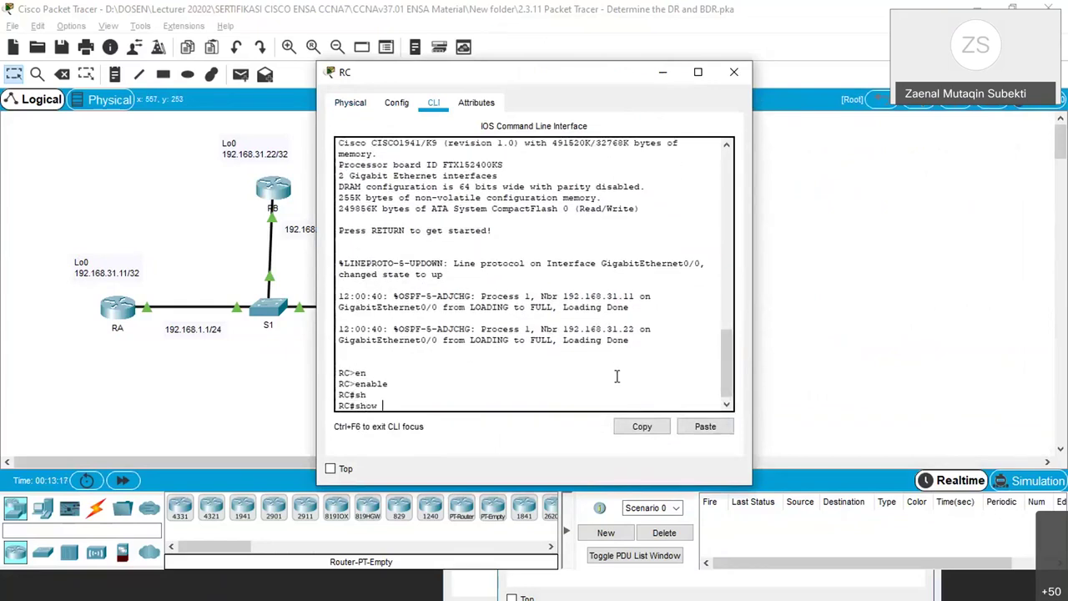
type("ip os")
key("Tab")
type("ne")
key("Tab")
key("Return")
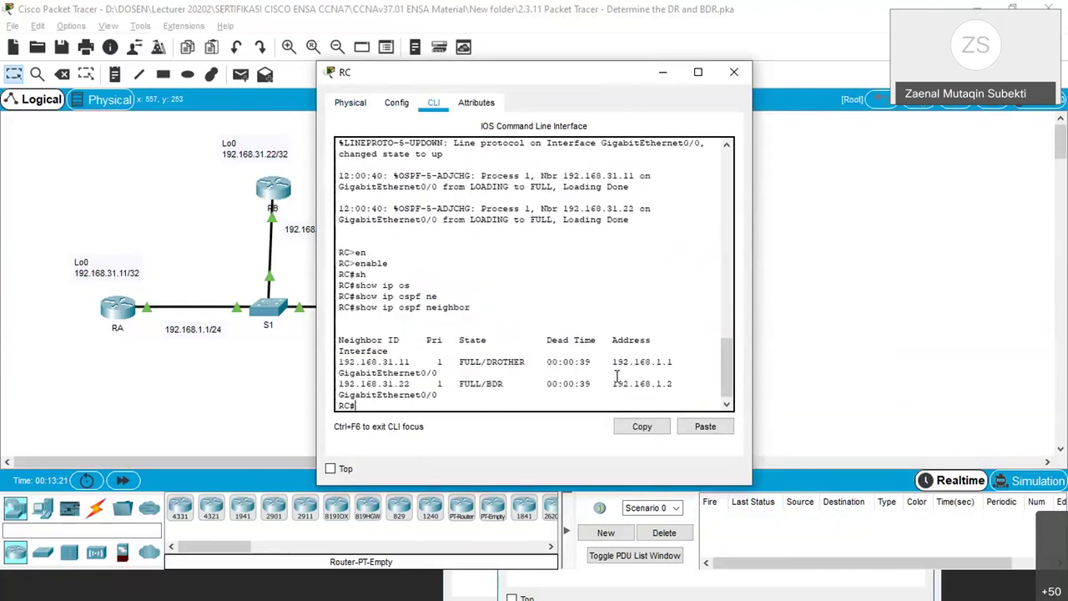
Widen RC's window, move it clear of the topology and examine the State entries in RC's OSPF neighbor table
left_click_drag(752, 289, 922, 299)
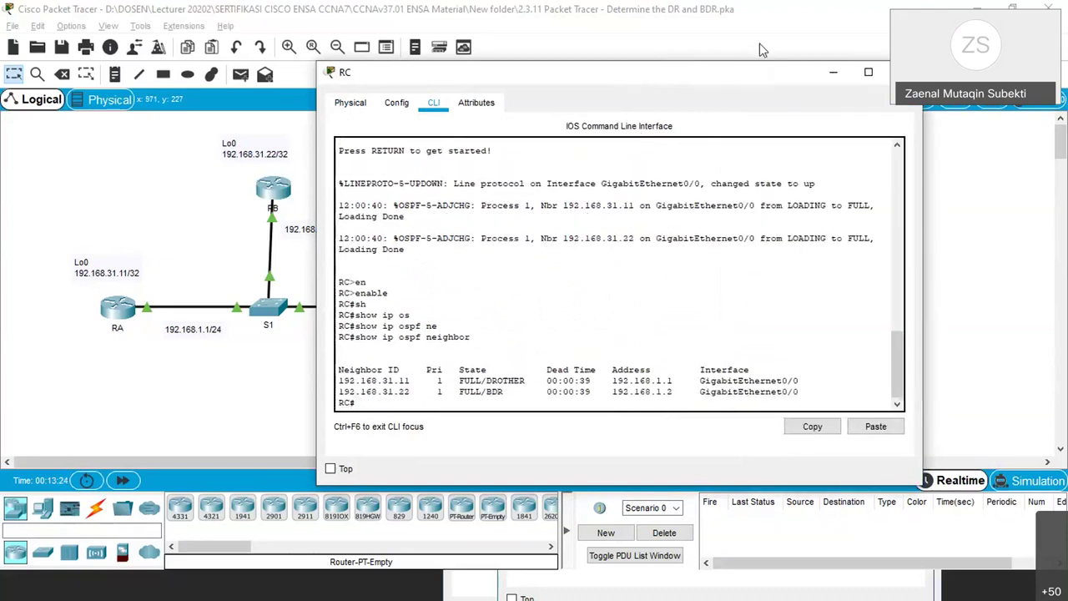
left_click_drag(745, 74, 909, 45)
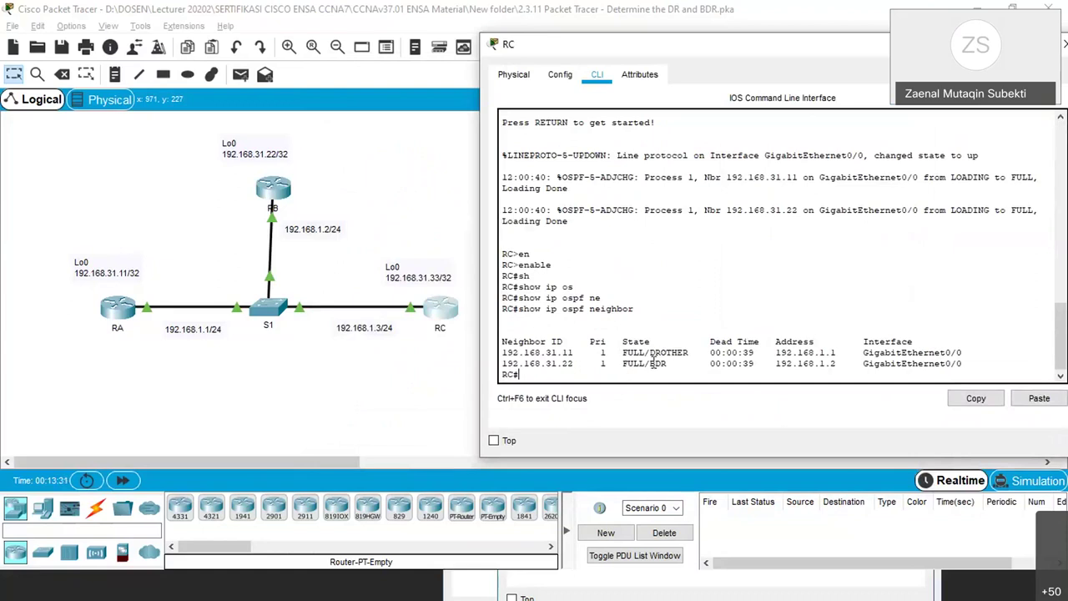
left_click_drag(650, 352, 689, 354)
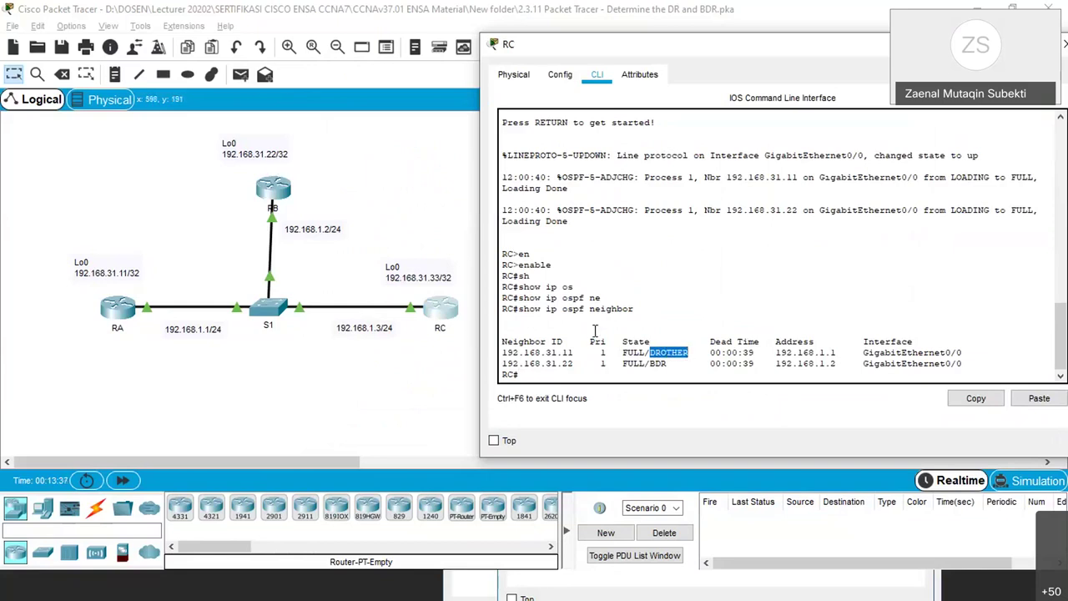
left_click_drag(650, 365, 671, 364)
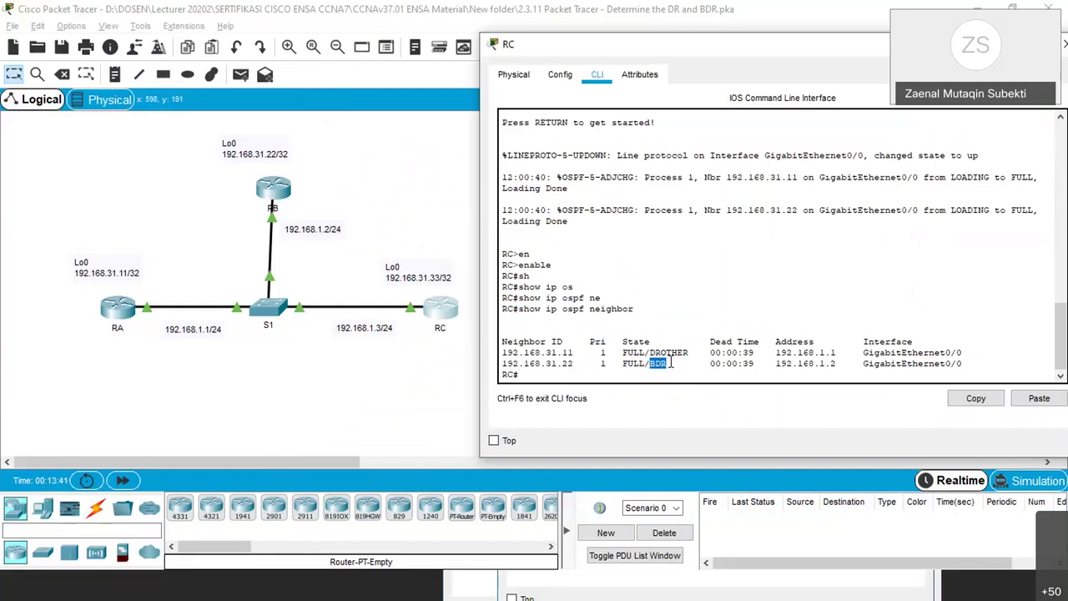
left_click(678, 364)
left_click_drag(746, 48, 748, 72)
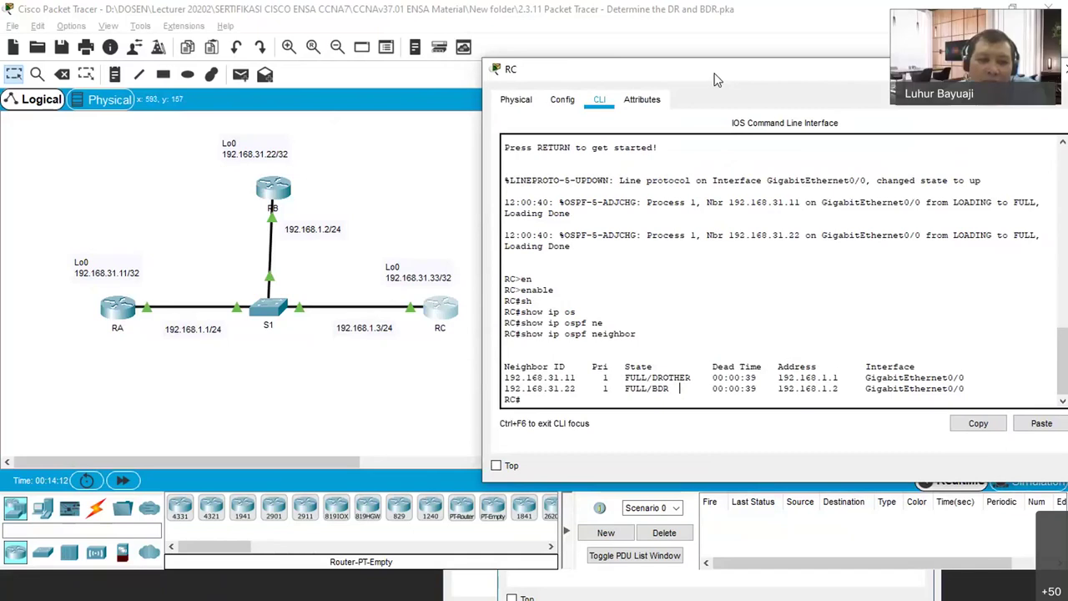
left_click_drag(715, 79, 738, 107)
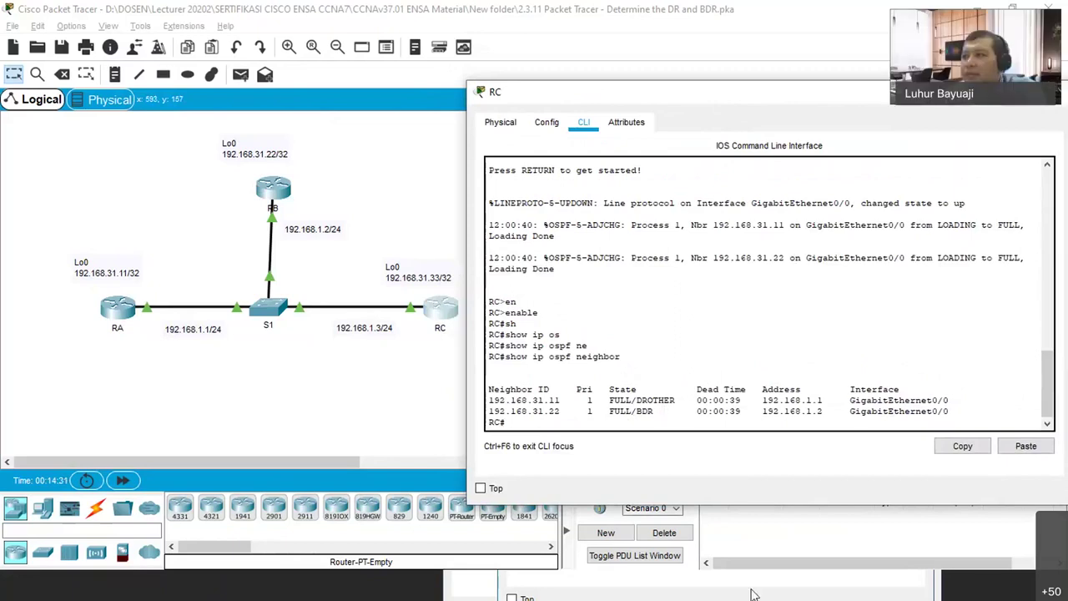
Read the activity instructions on verifying neighbor states, turning on OSPF adjacency debugging and disabling RC's Gigabit Ethernet 0/0 interface
left_click(784, 589)
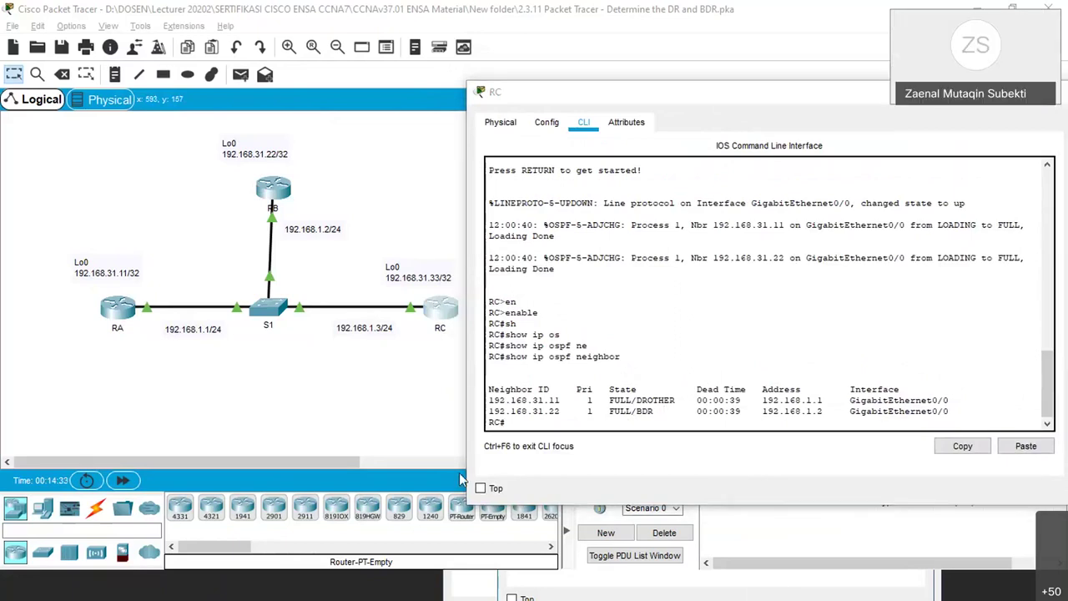
scroll(693, 290, "down", 6)
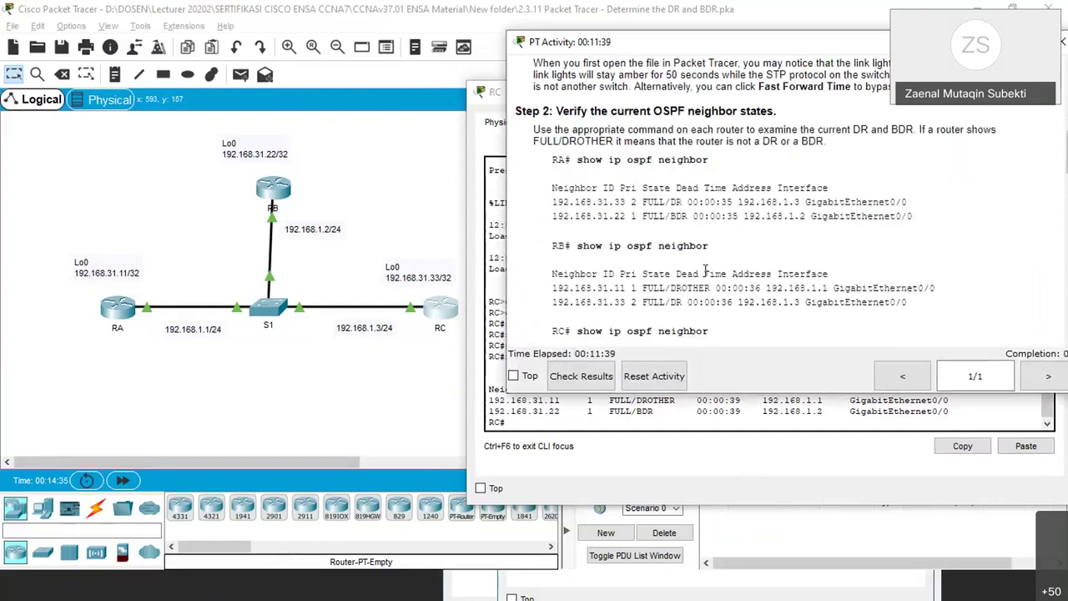
scroll(705, 270, "down", 1)
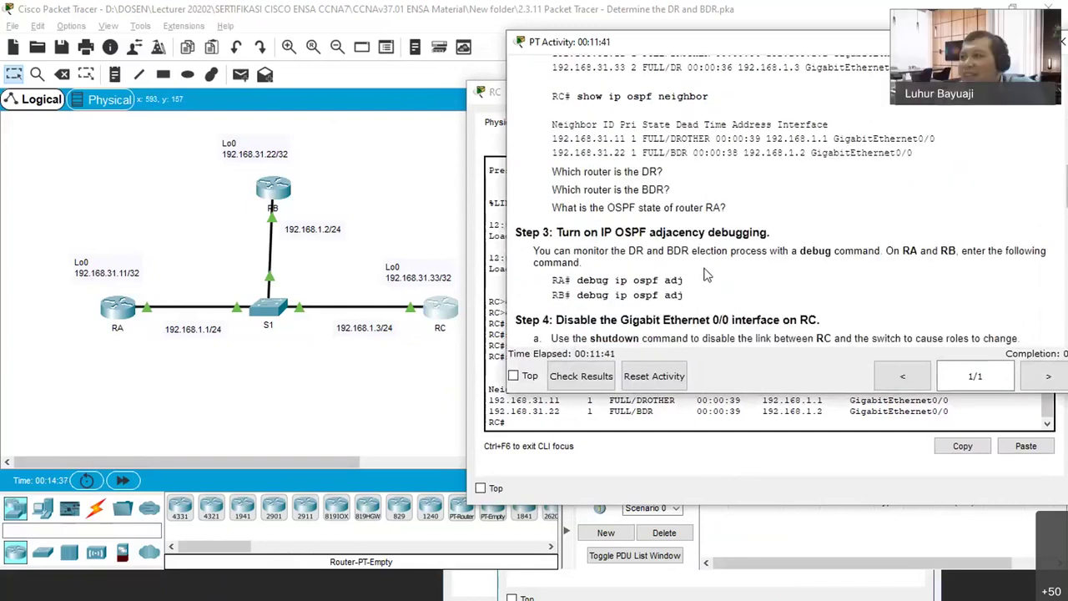
scroll(705, 272, "up", 2)
scroll(705, 276, "down", 3)
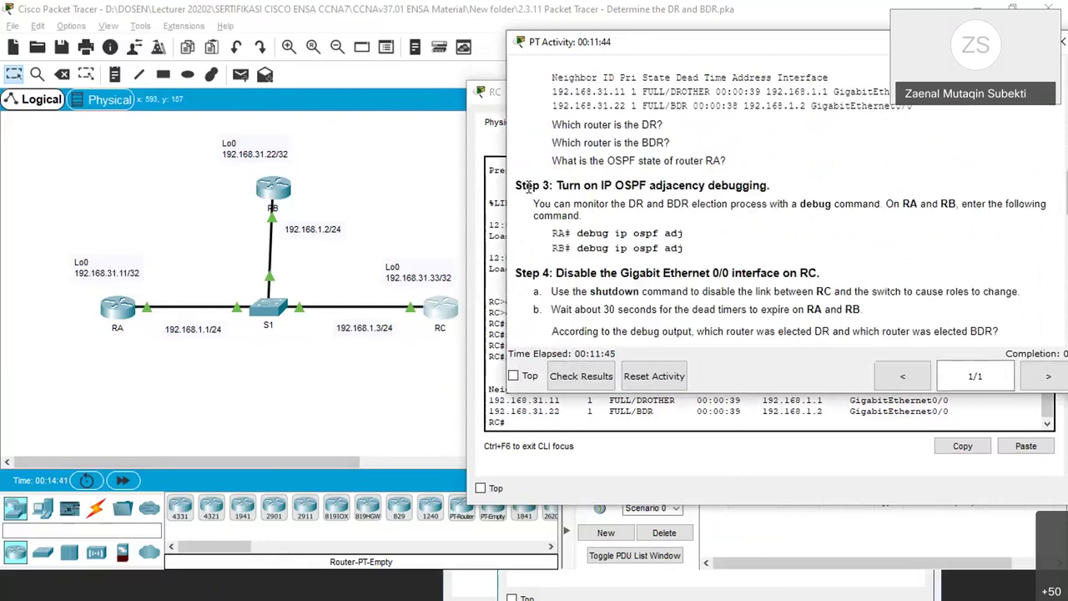
left_click(500, 103)
left_click_drag(692, 94, 507, 188)
left_click(792, 187)
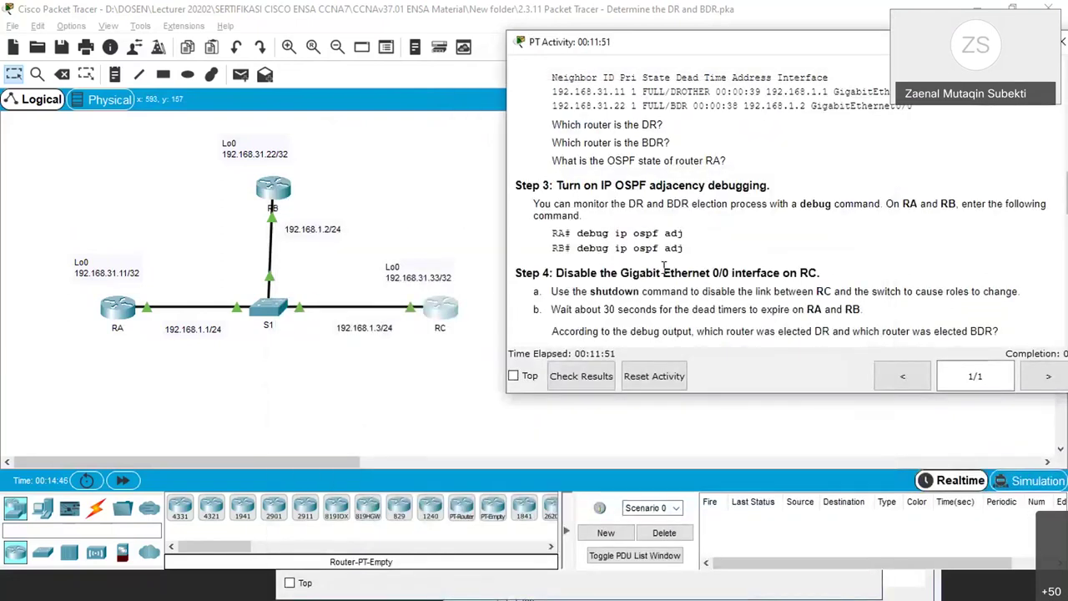
Open router RA's command line and turn on OSPF adjacency debugging with debug ip ospf adj
left_click(121, 308)
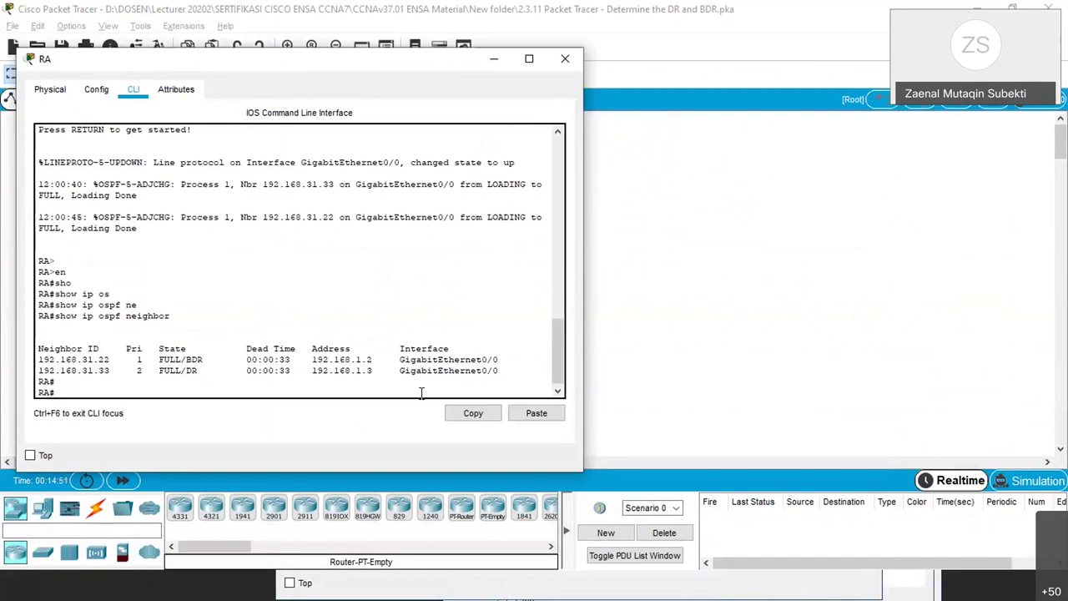
left_click(751, 593)
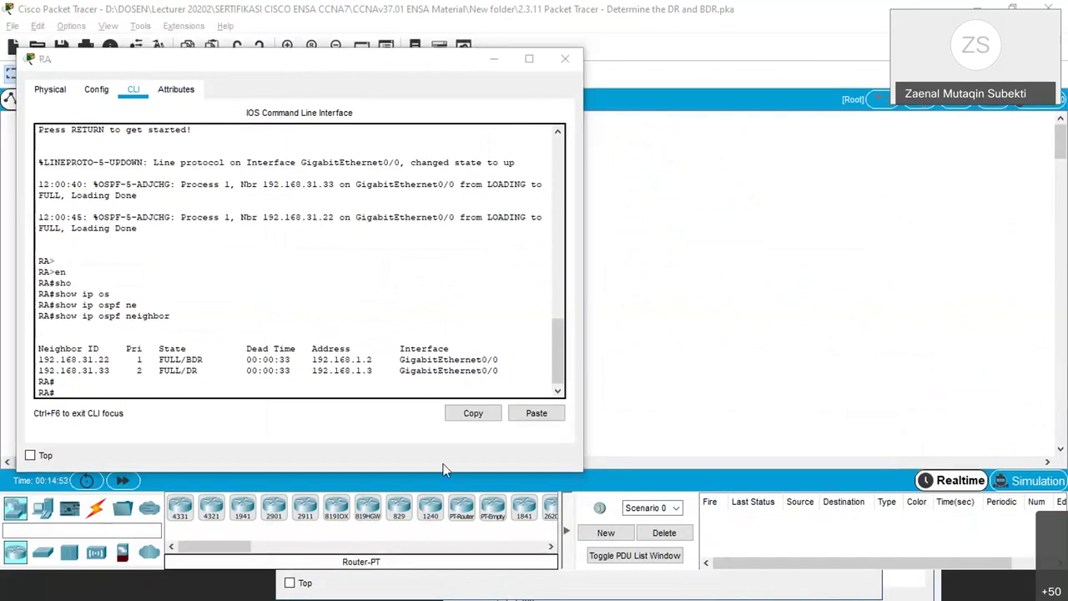
left_click(255, 391)
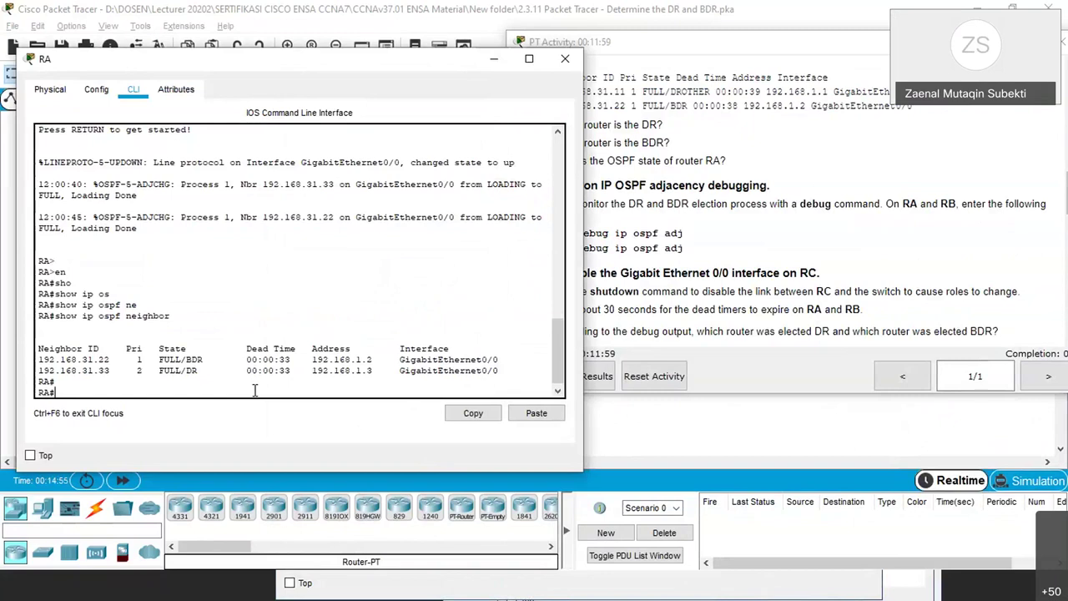
type("deb")
key("Tab")
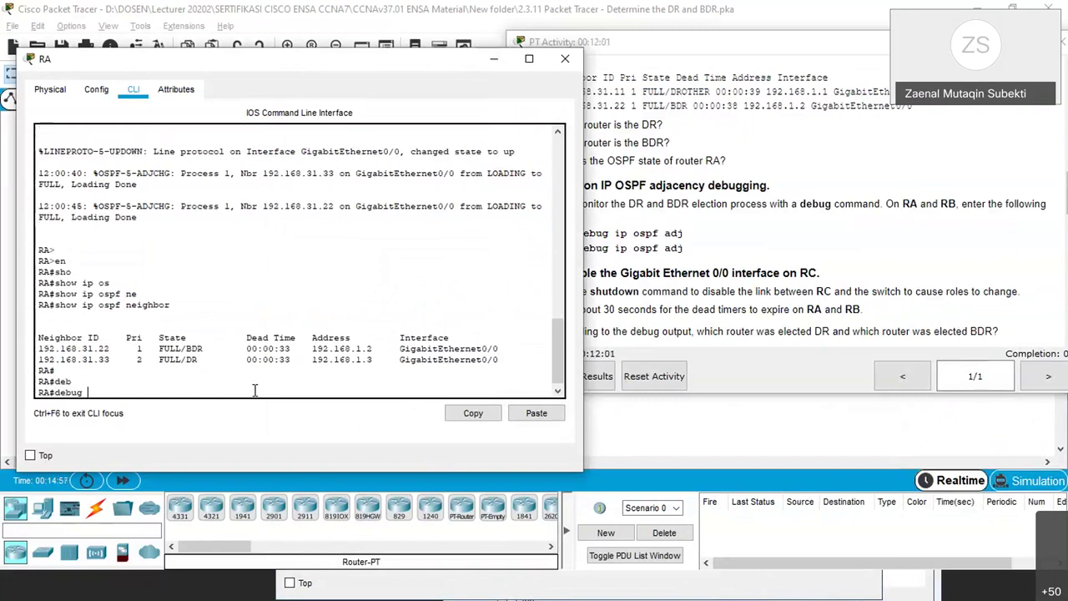
type("ip os")
key("Tab")
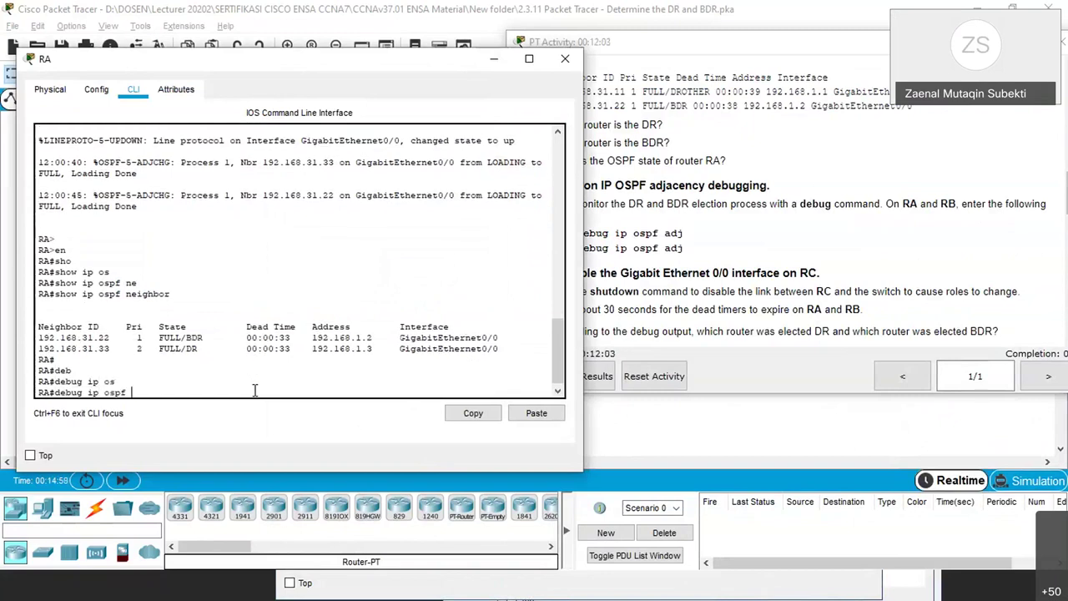
type("ad")
key("Tab")
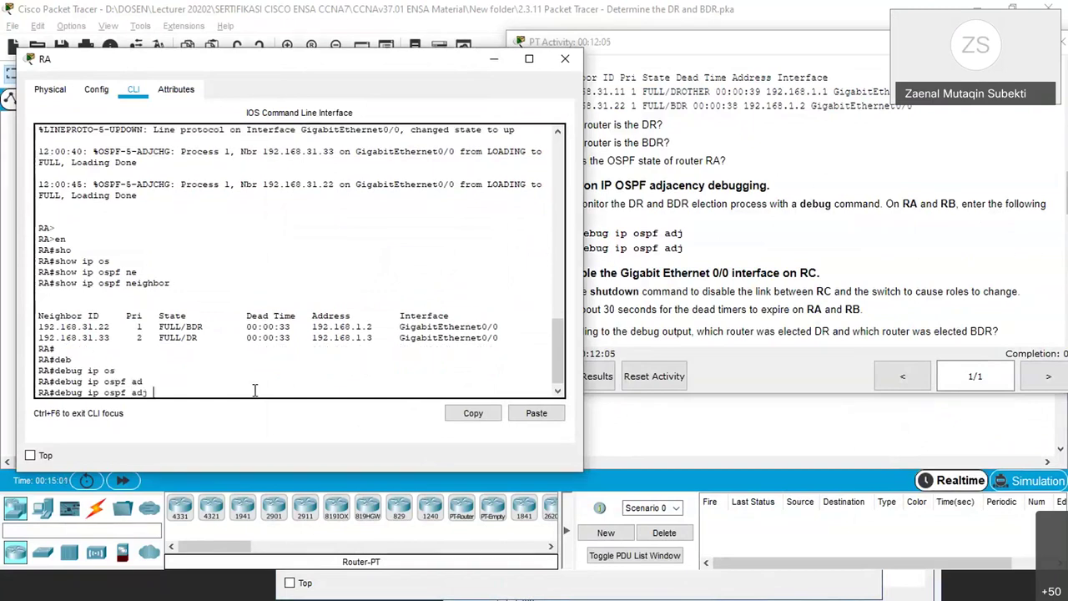
key("Return")
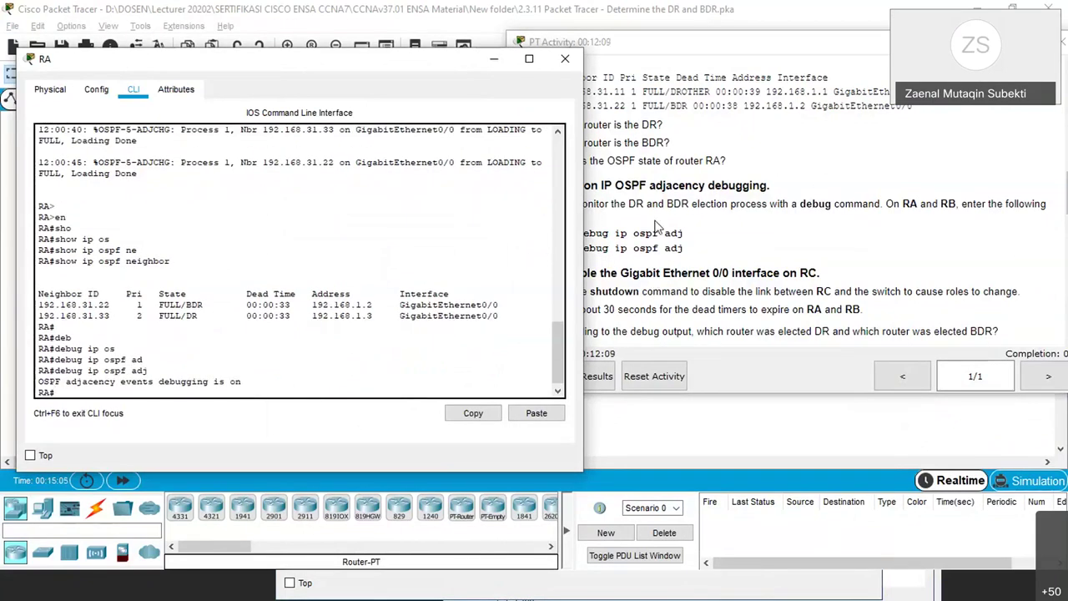
Turn on OSPF adjacency debugging on router RB with debug ip ospf adj
left_click(705, 237)
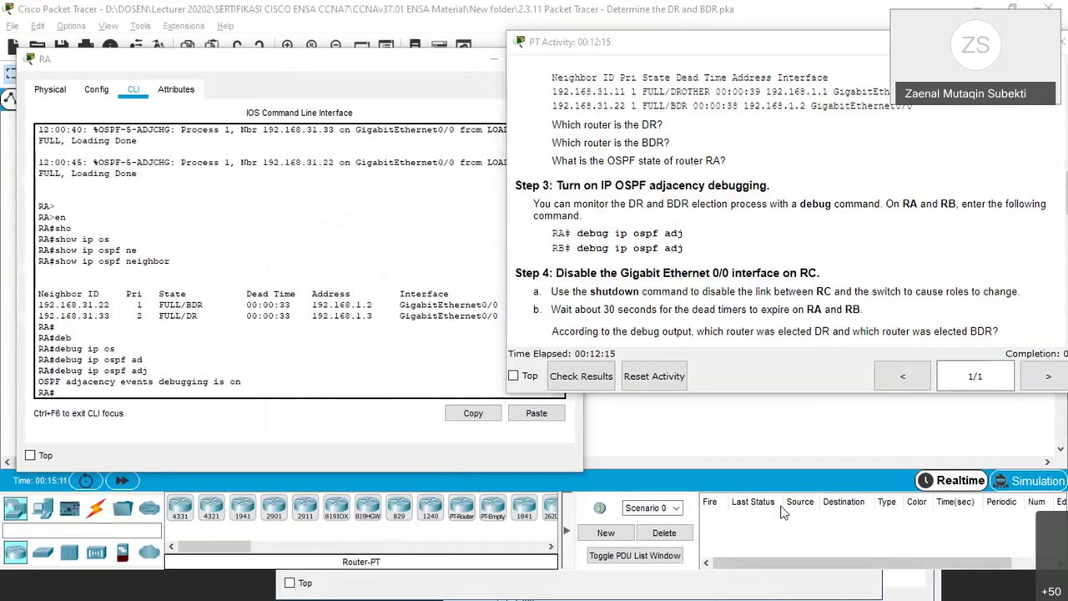
left_click(687, 441)
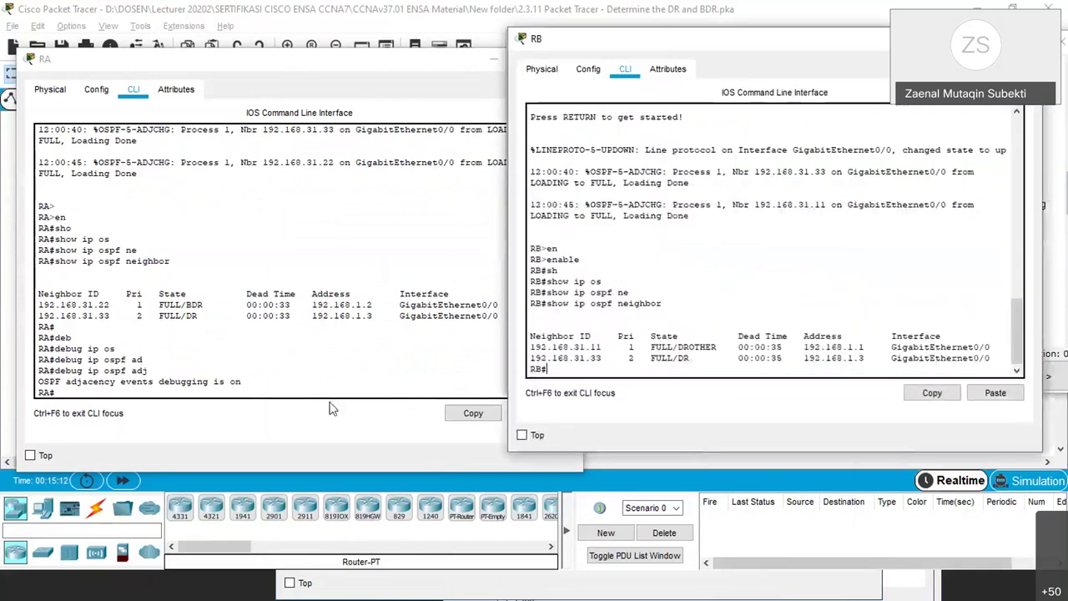
type("deb")
key("Tab")
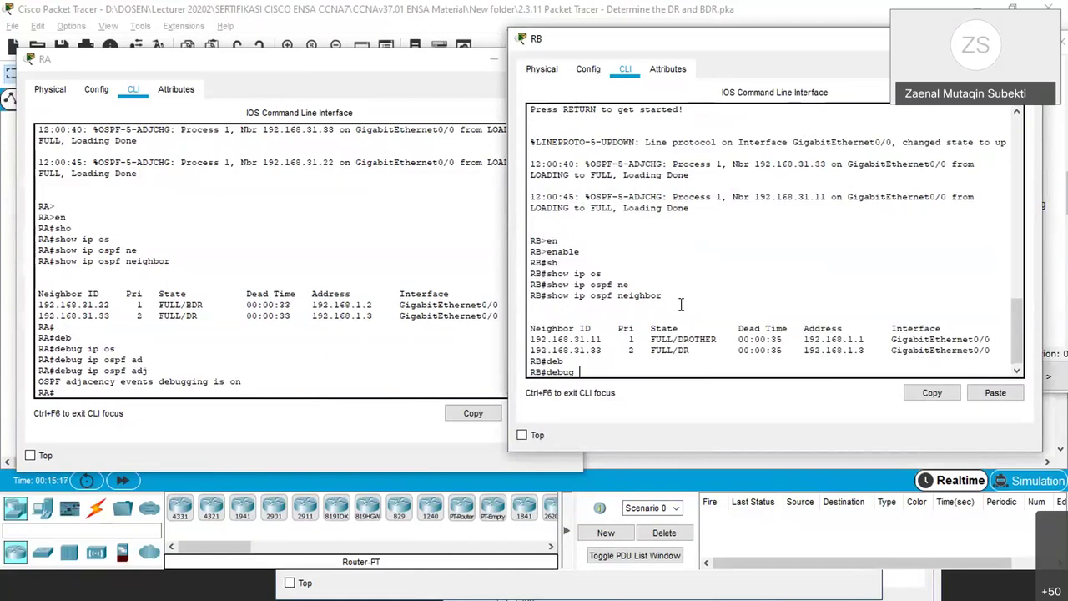
type("ip os")
key("Tab")
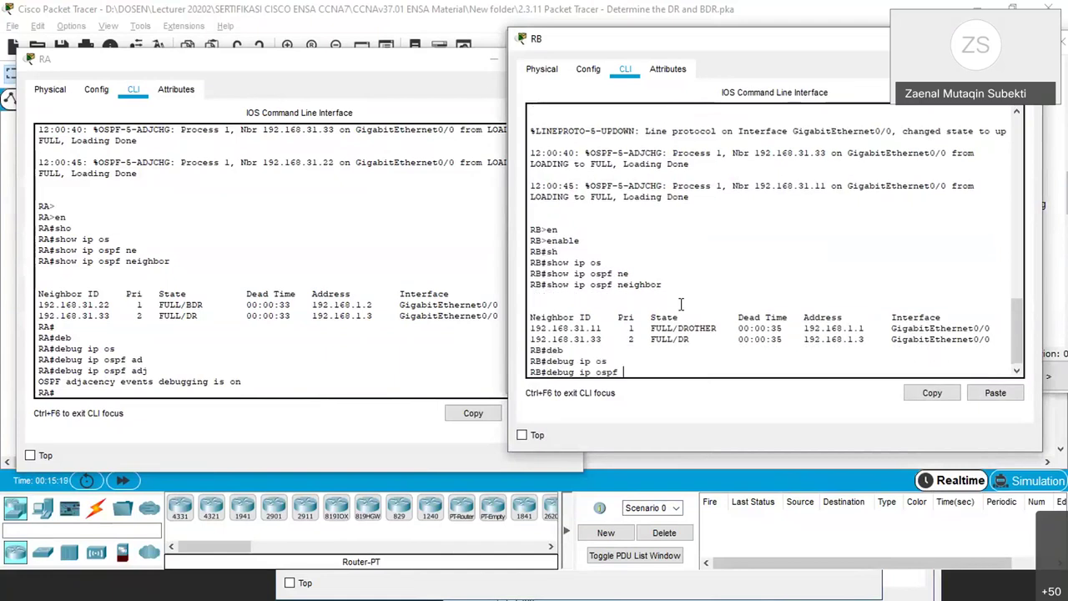
type("ad")
key("Tab")
key("Return")
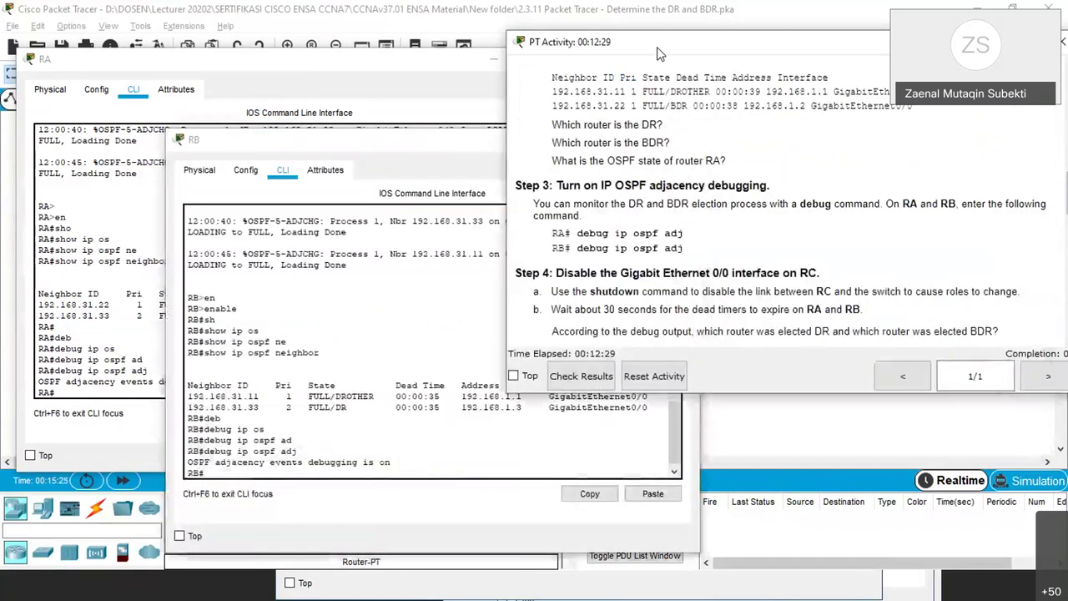
Check Step 4 of the instructions and bring RC's command line to the front, keeping the instructions in view
scroll(717, 261, "down", 1)
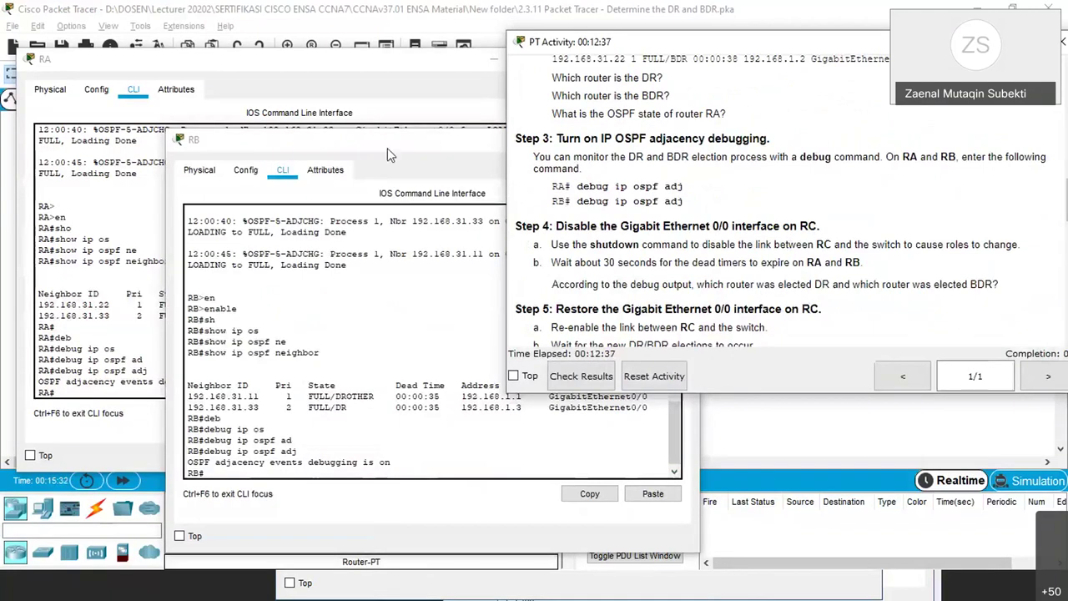
left_click_drag(317, 138, 257, 129)
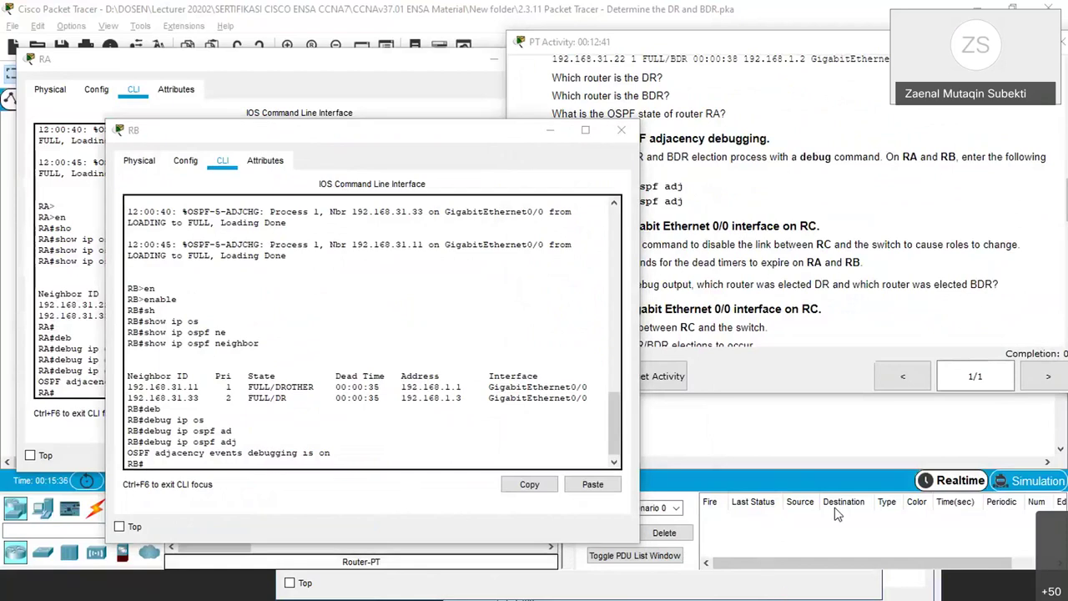
left_click(584, 586)
left_click_drag(568, 188, 277, 89)
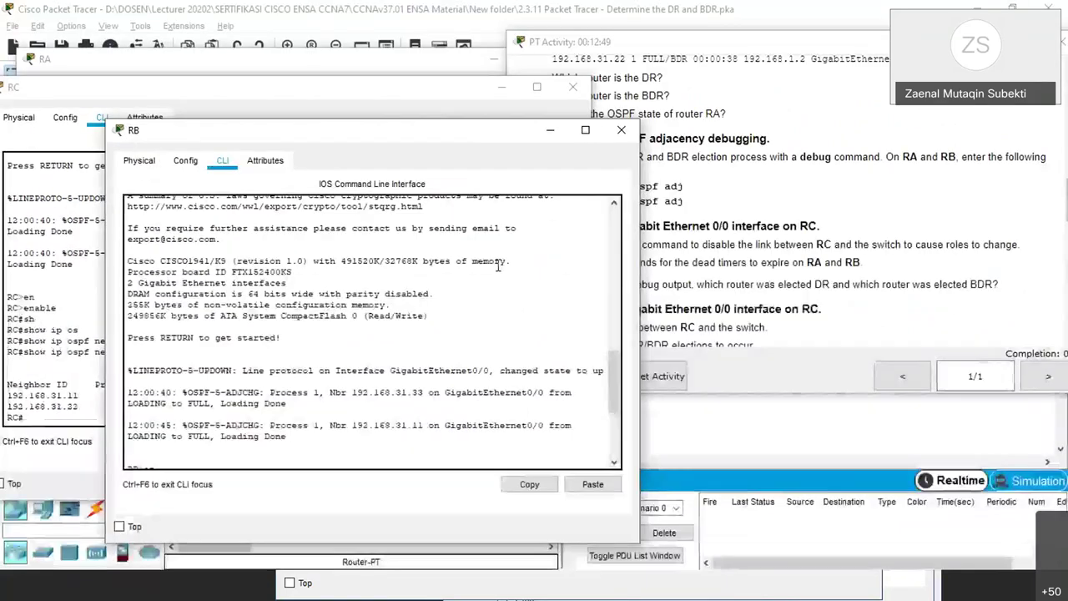
left_click(257, 89)
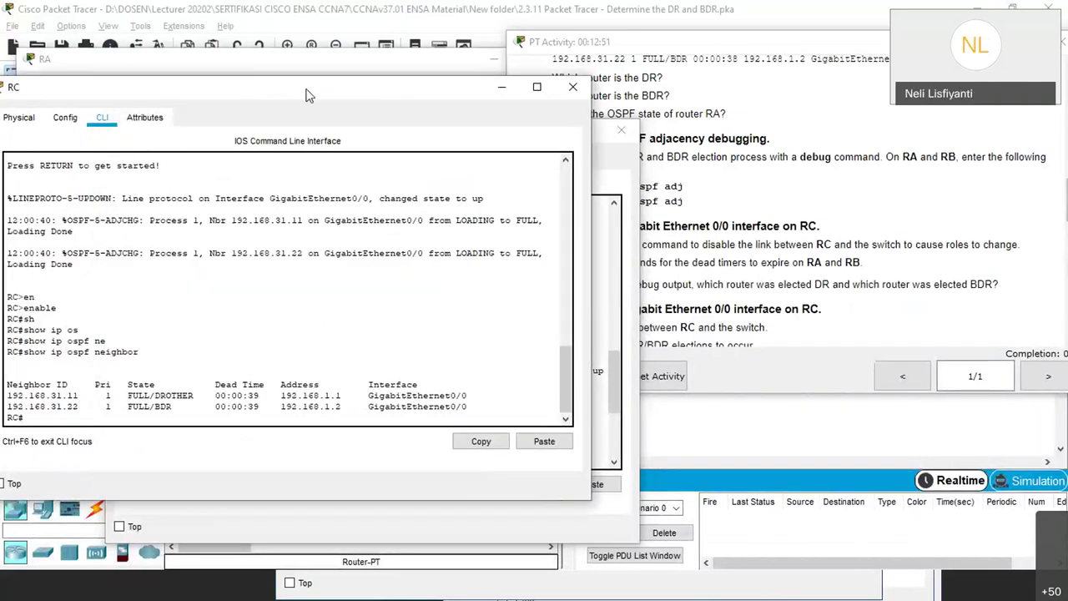
left_click_drag(305, 94, 340, 124)
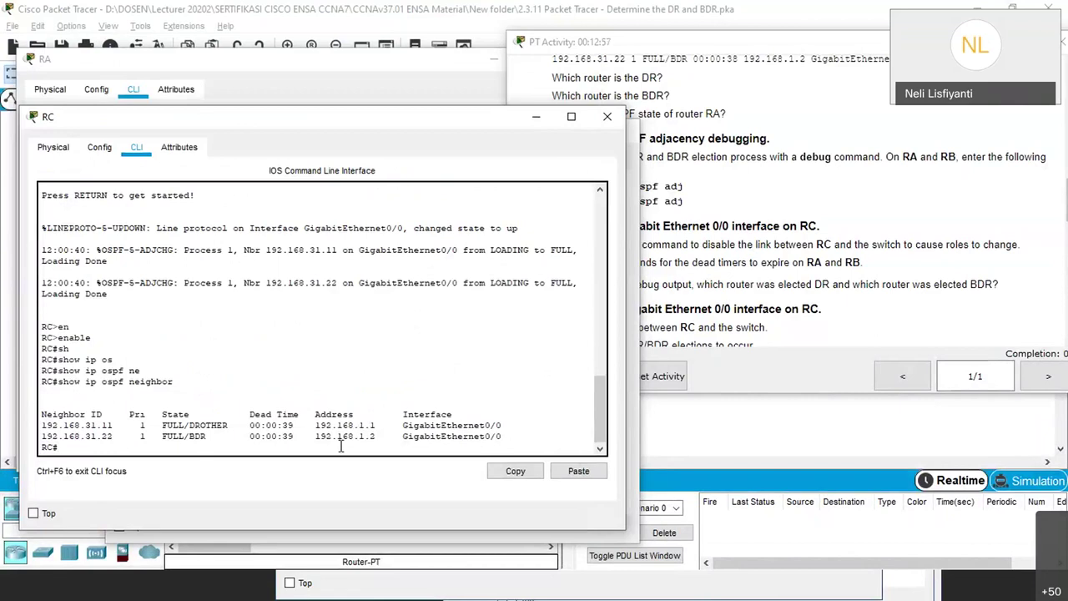
Enter global configuration mode on router RC with configure t
type("con")
key("Tab")
type("f")
key("Tab")
type("t")
key("Return")
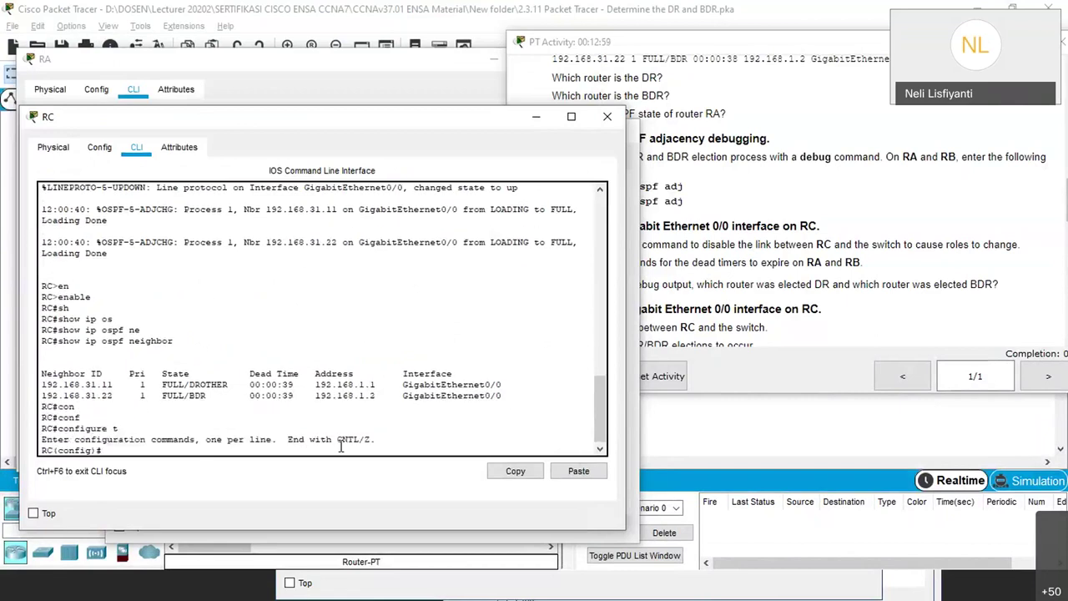
Disable RC's link to the switch by entering interface g0/0 and issuing shutdown
type("int")
key("Tab")
type("g0/0")
key("Return")
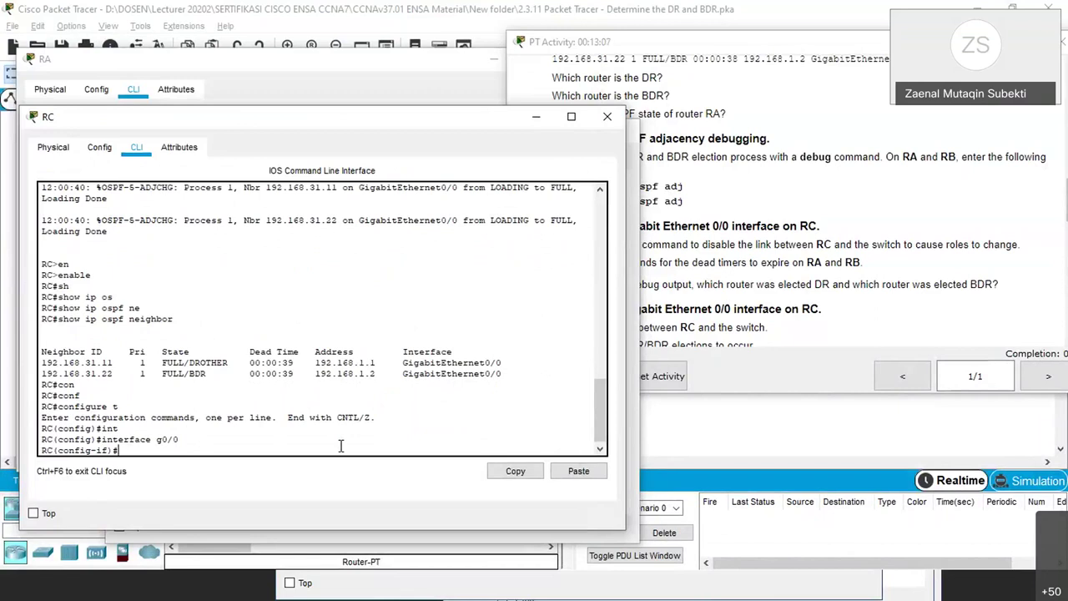
type("sh")
key("Tab")
key("Return")
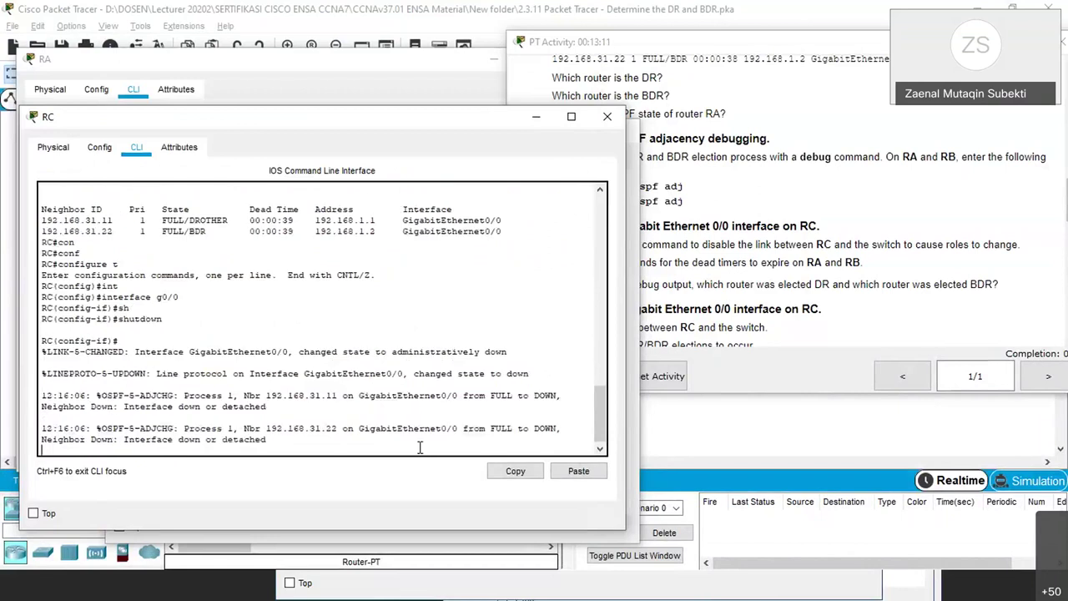
key("Return")
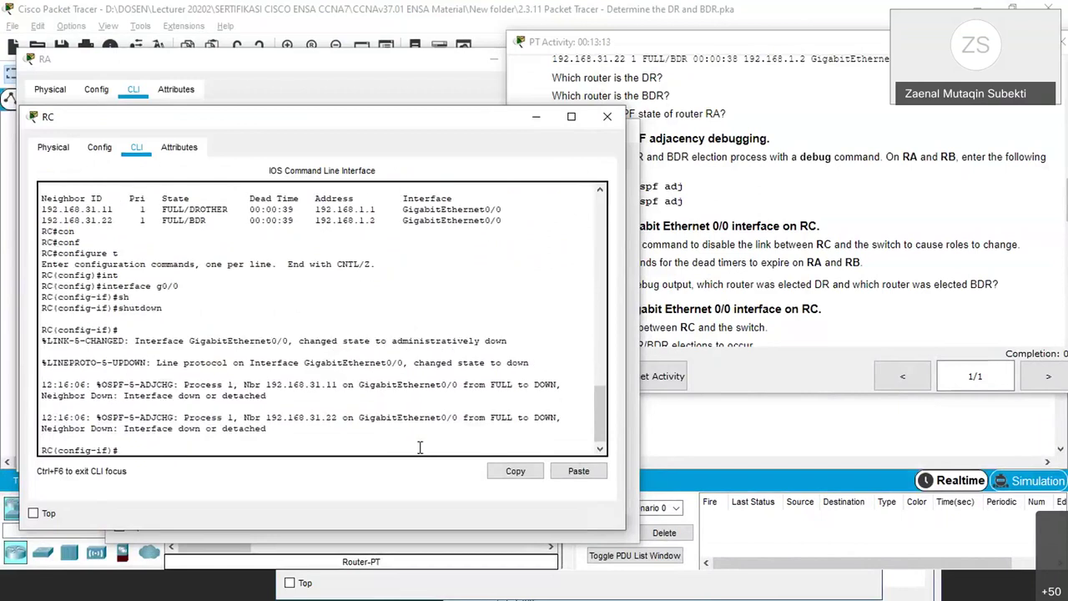
Re-enable RC's GigabitEthernet0/0 interface with the no shutdown command, following Step 5 of the activity instructions
left_click(660, 48)
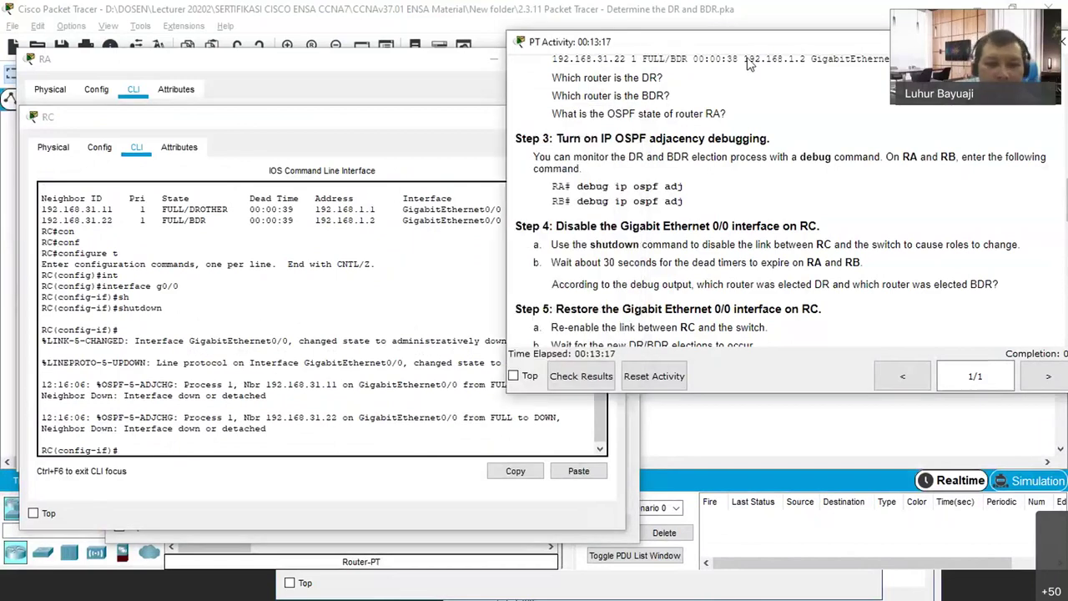
left_click_drag(749, 42, 857, 55)
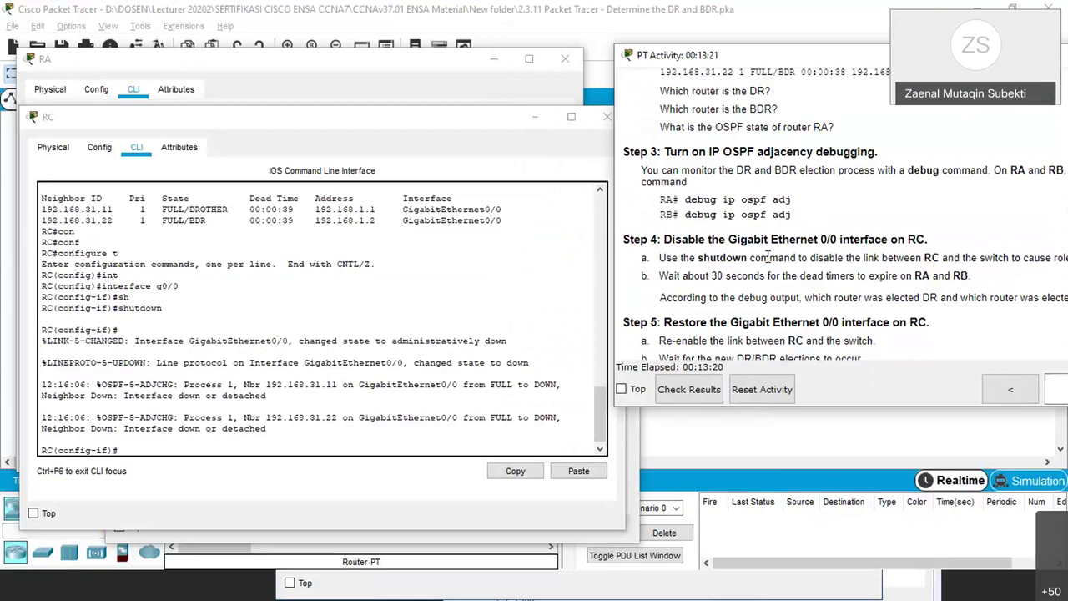
scroll(768, 253, "down", 1)
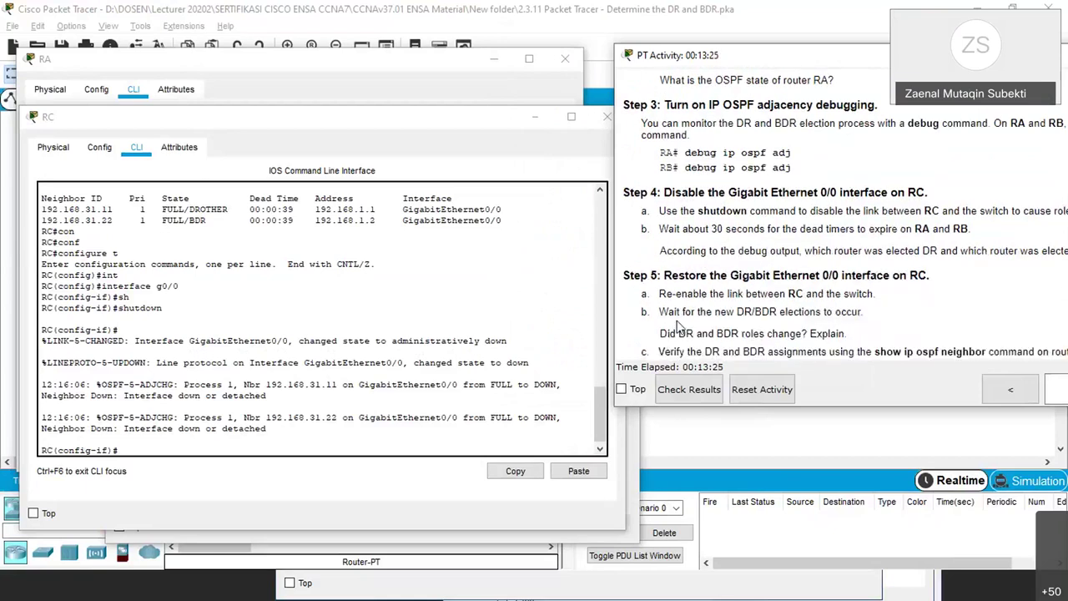
left_click(405, 448)
type("no sh")
key("Return")
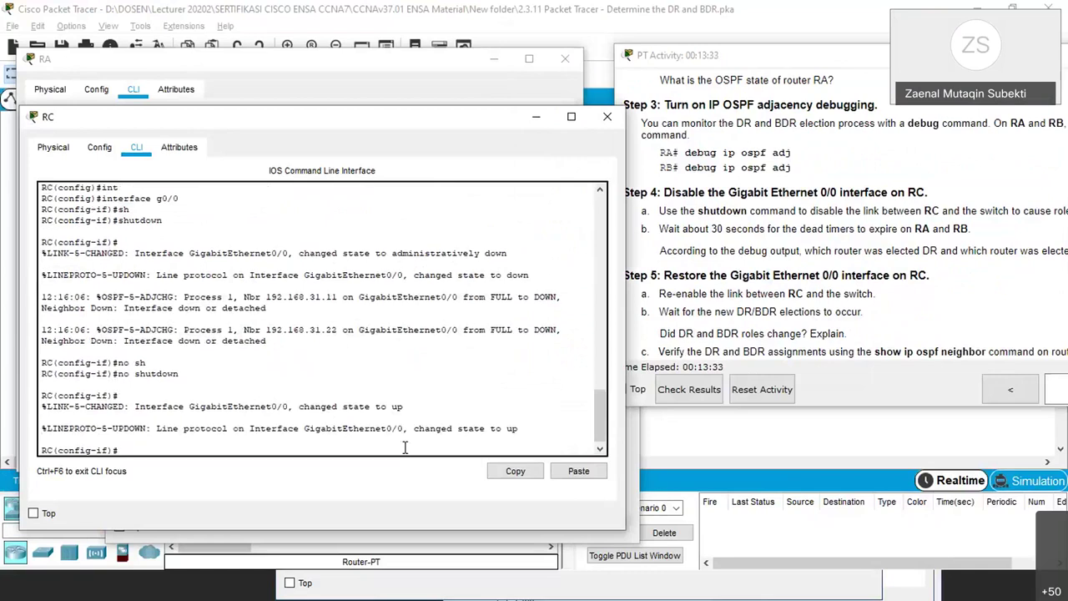
Examine the DR/BDR election debug output on RA alongside the Step 4 question in the activity instructions
left_click(684, 235)
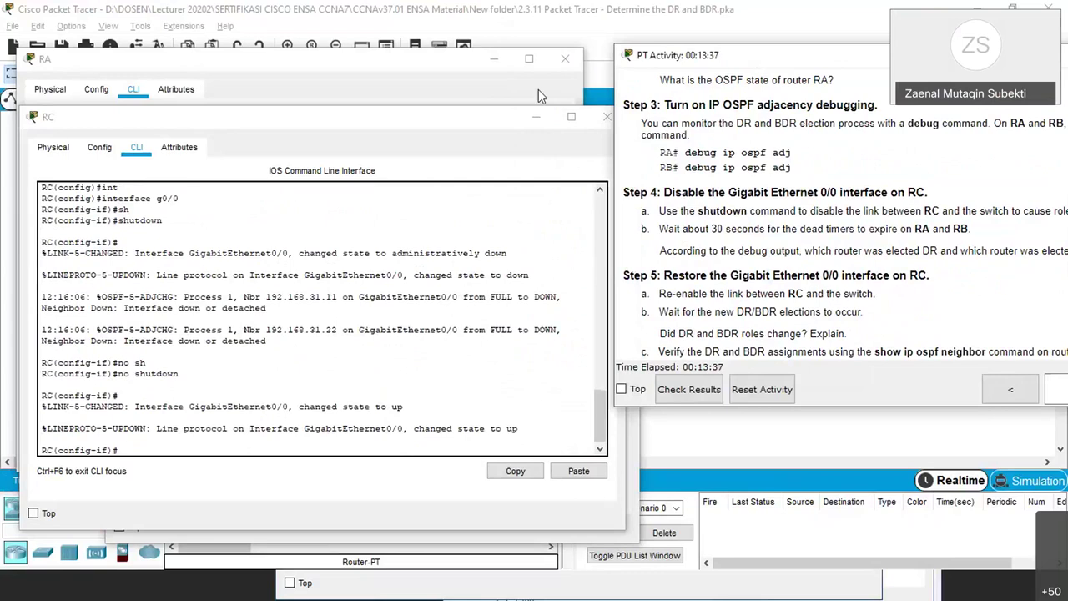
left_click_drag(643, 56, 427, 91)
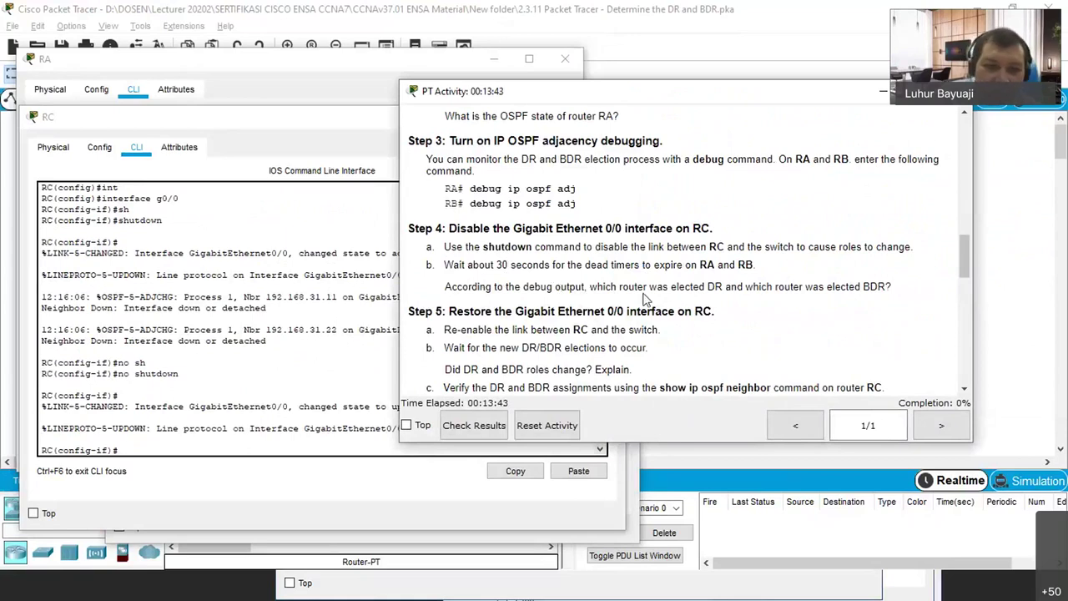
left_click(250, 60)
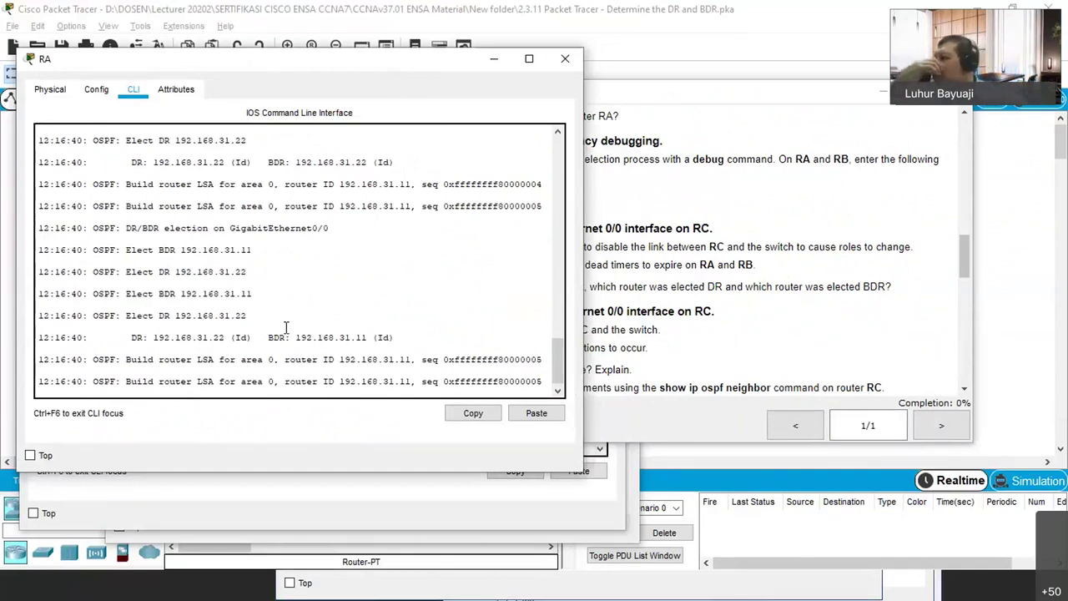
left_click(620, 97)
left_click_drag(841, 109, 1065, 120)
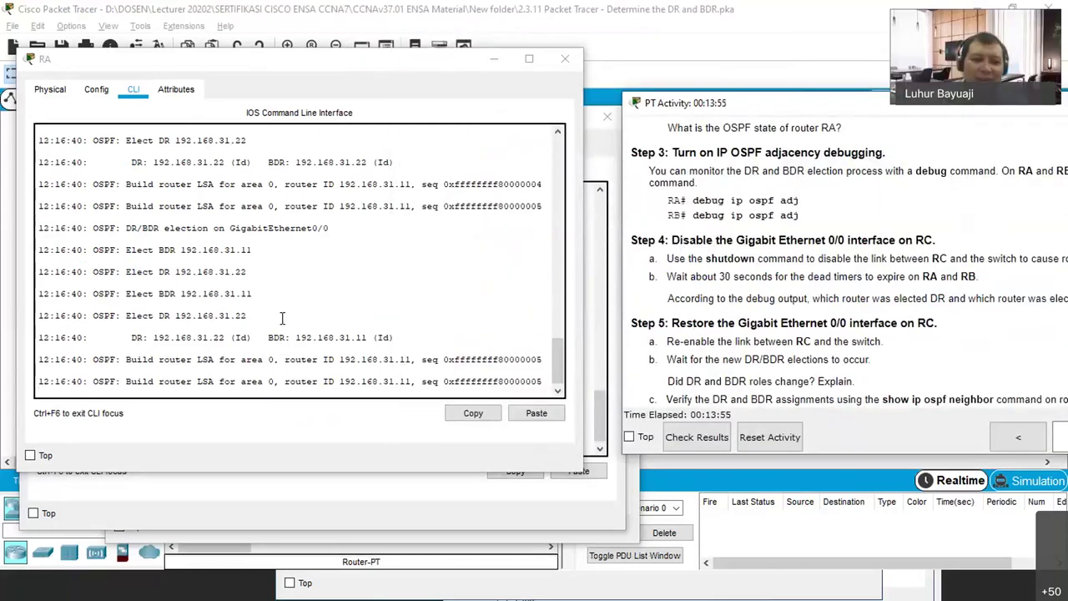
scroll(283, 318, "up", 2)
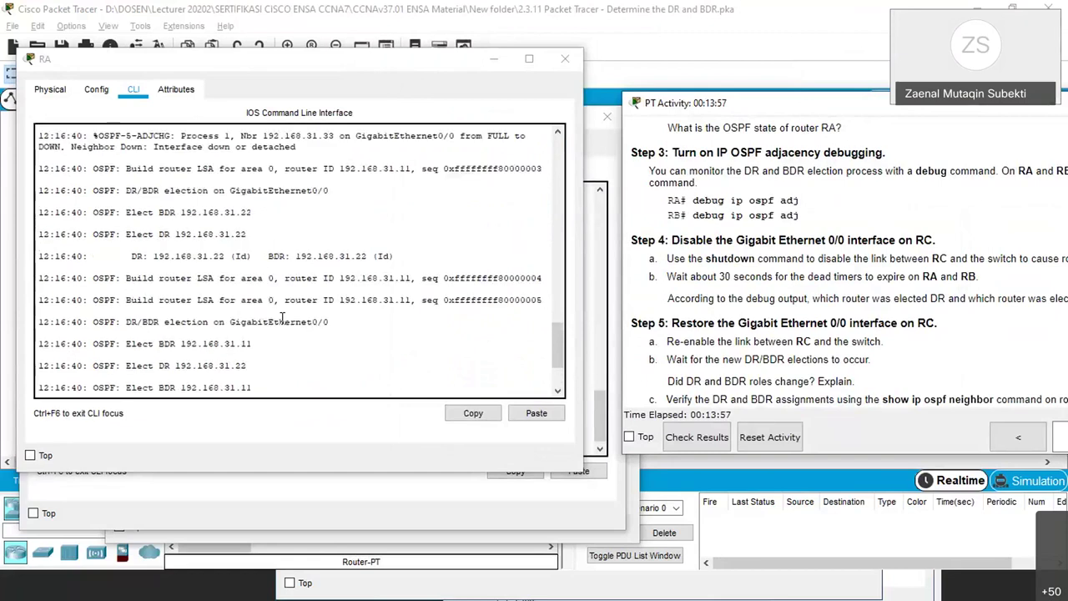
Disable RC's GigabitEthernet0/0 again with the shutdown command and check the resulting election debug output on RA
left_click(547, 536)
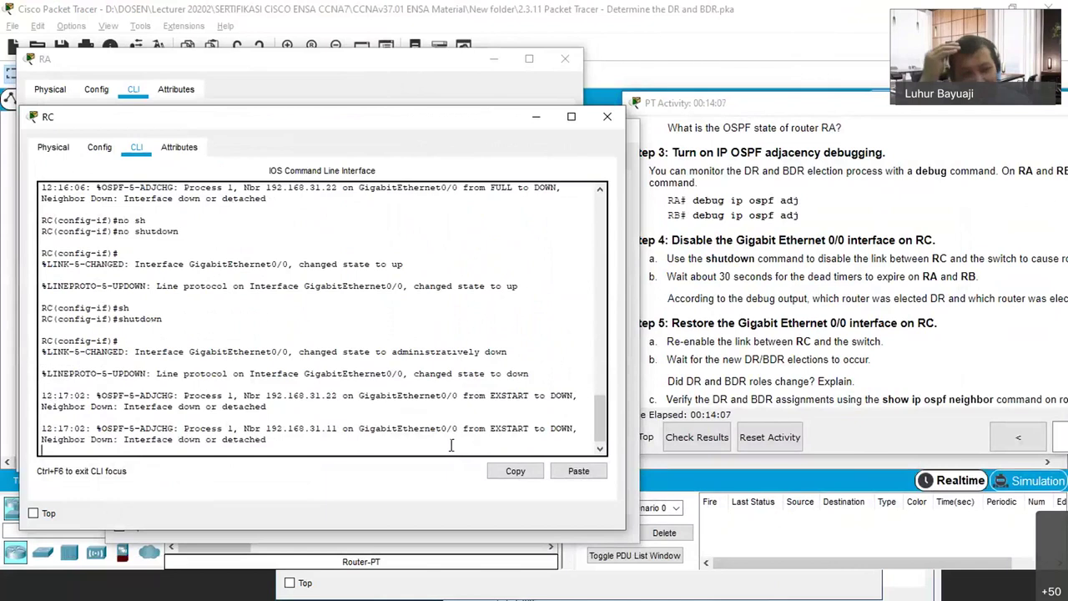
key("Return")
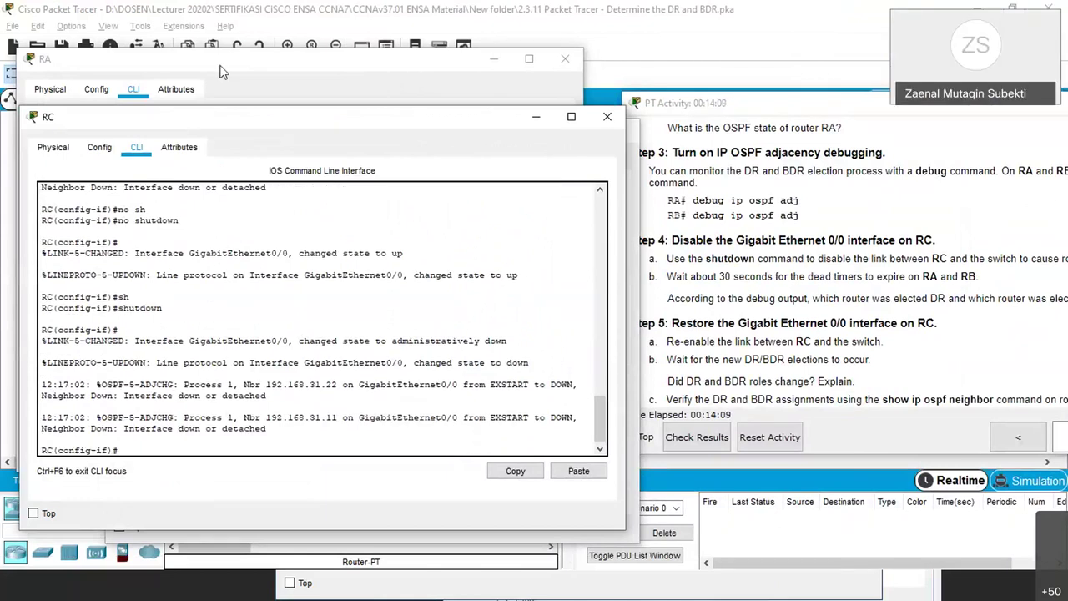
key("alt+Tab")
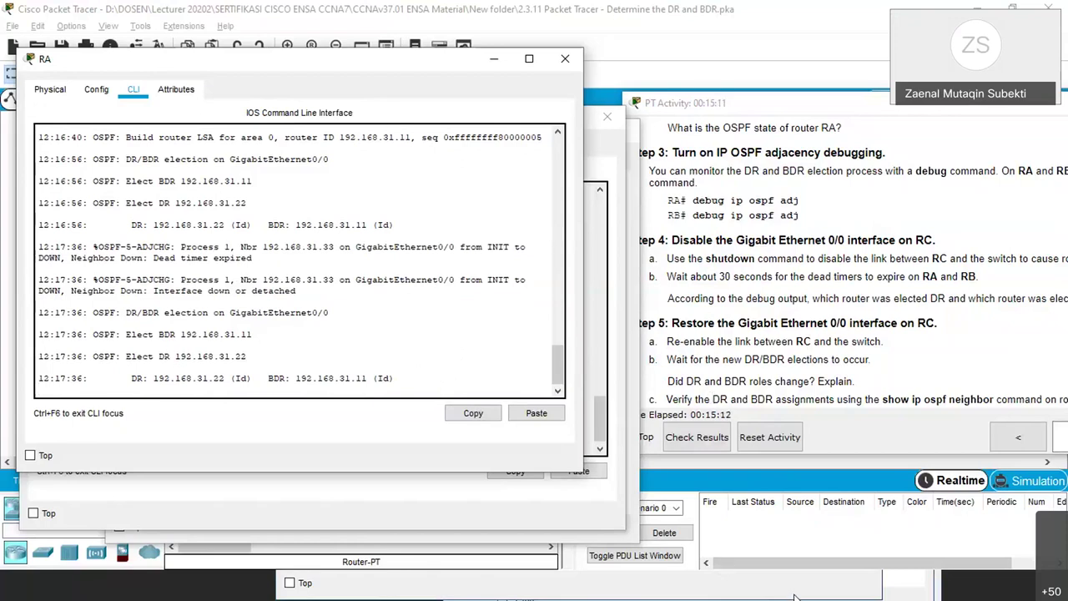
Run show ip ospf neighbor on RB and compare the neighbor's role with the election debug output
left_click(886, 489)
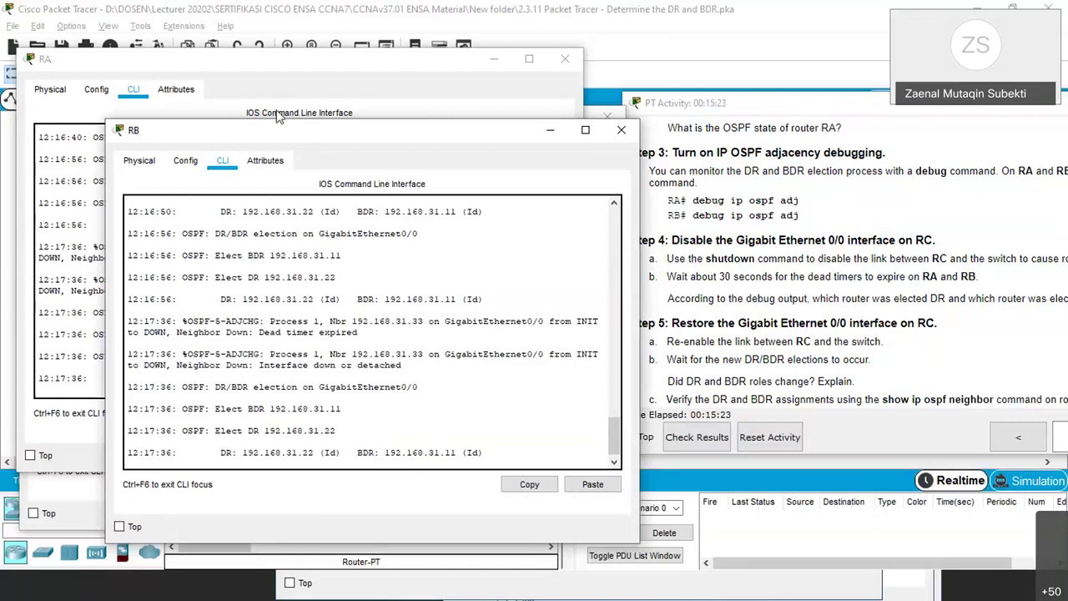
left_click_drag(278, 117, 247, 90)
type("sh")
key("Tab")
type("ip os")
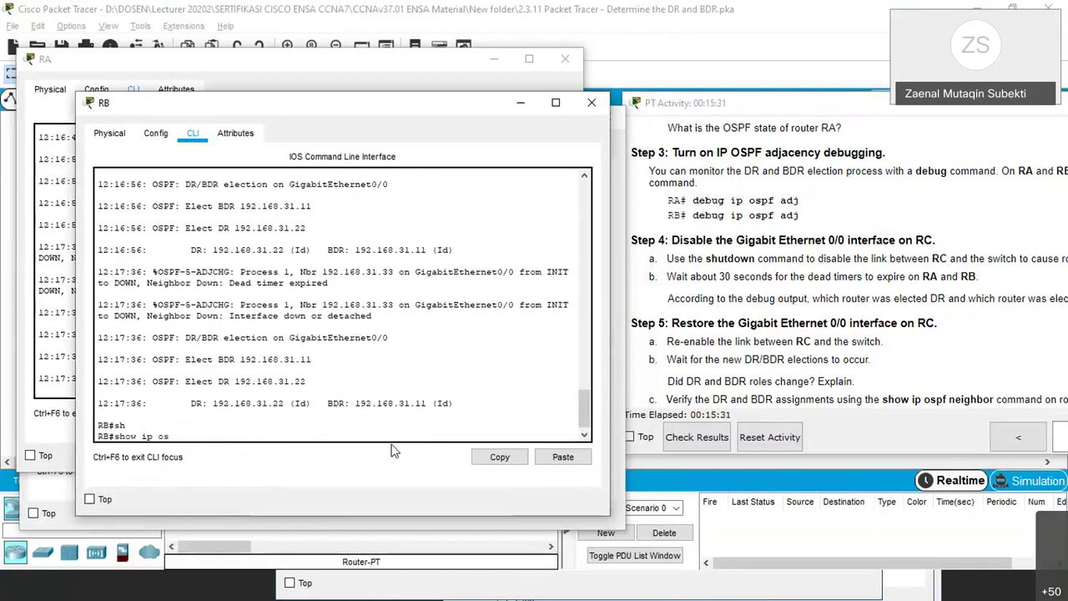
key("Tab")
type("nei")
key("Tab")
key("Return")
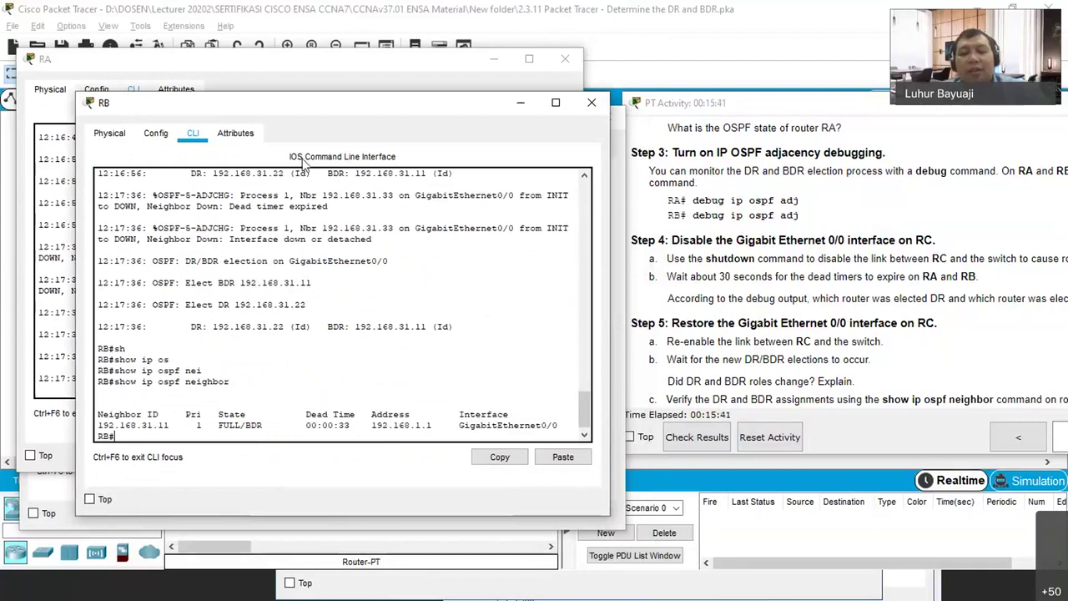
left_click_drag(250, 102, 557, 90)
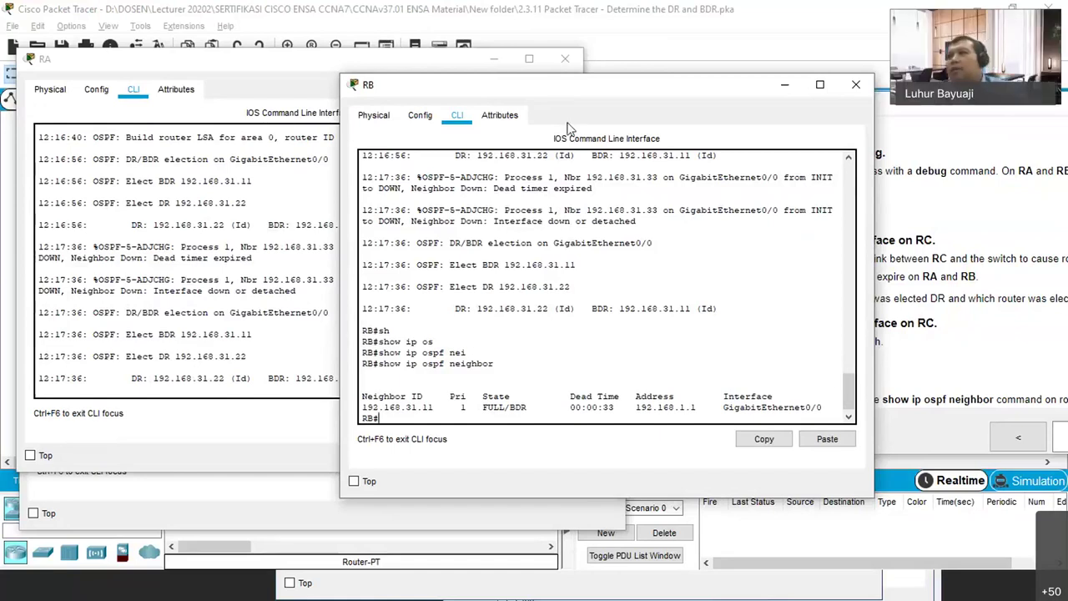
left_click_drag(575, 87, 337, 79)
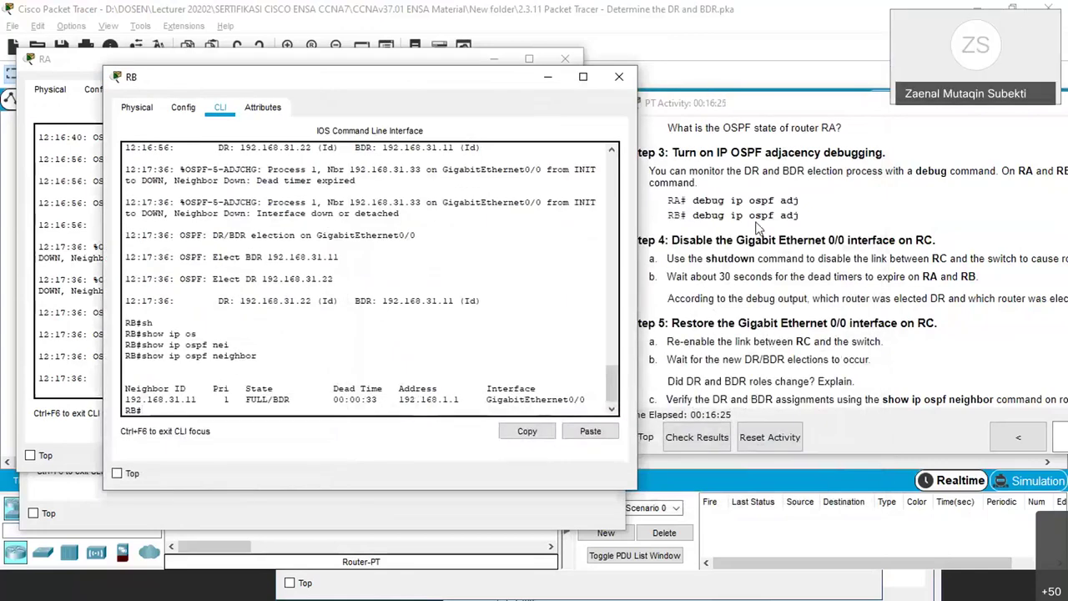
Bring RC's GigabitEthernet0/0 interface back up with the no shutdown command
left_click(749, 121)
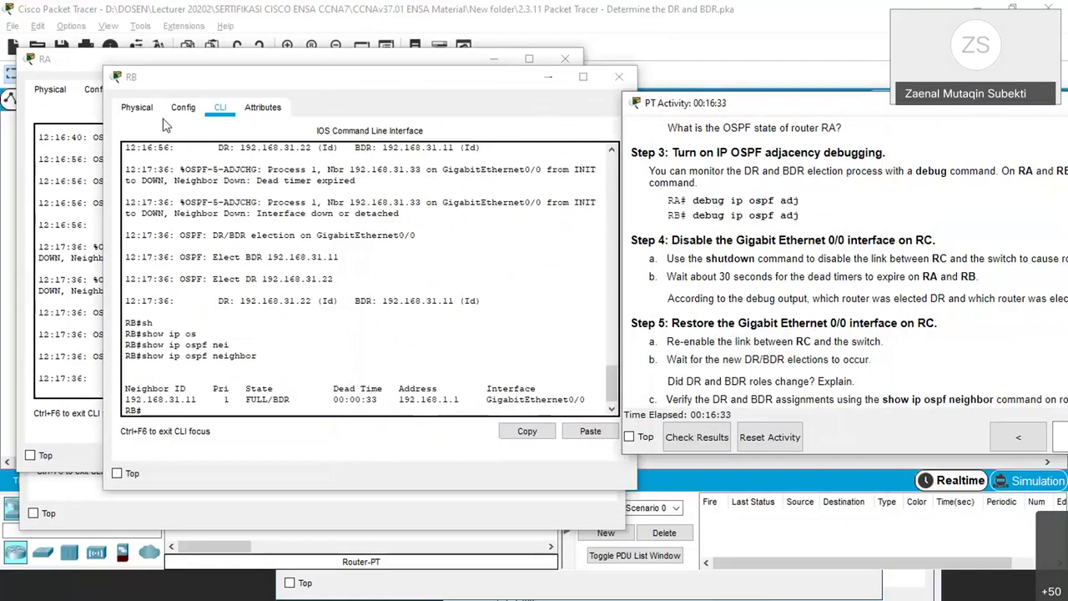
left_click(795, 575)
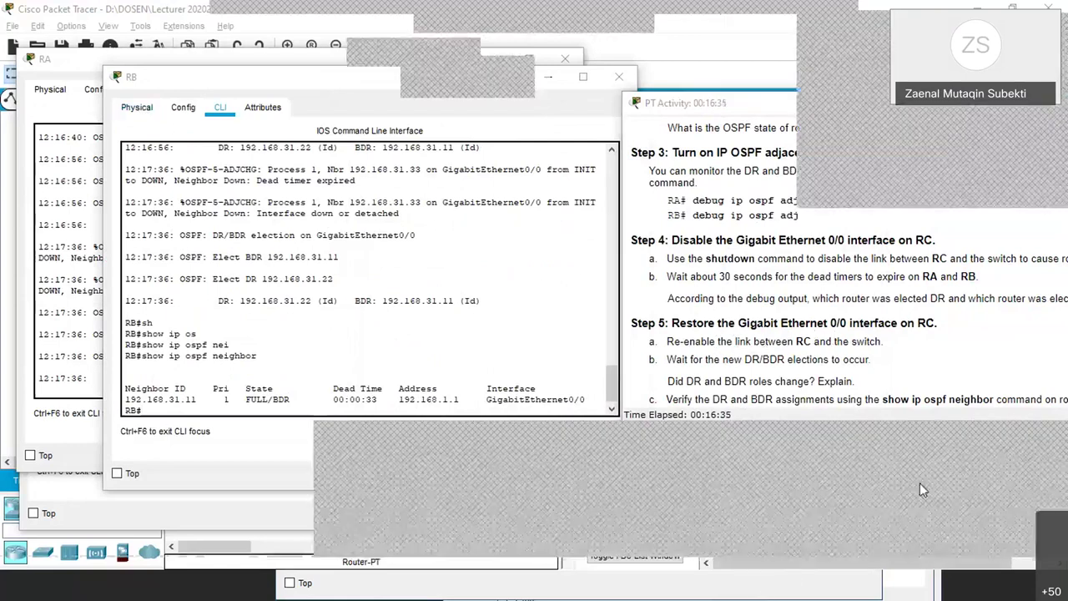
left_click(962, 468)
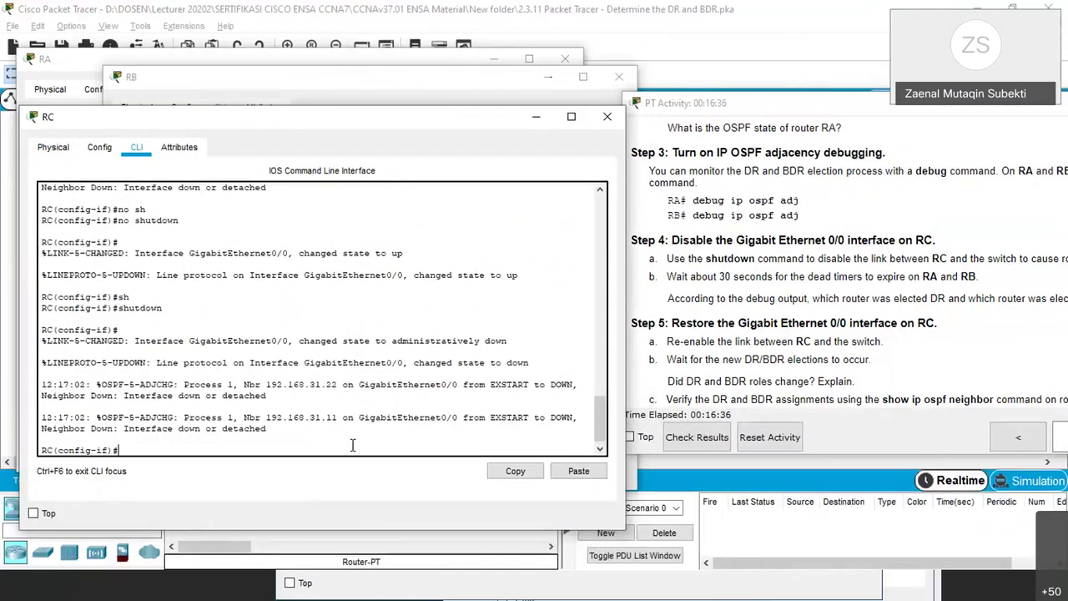
type("no sh")
key("Tab")
key("Return")
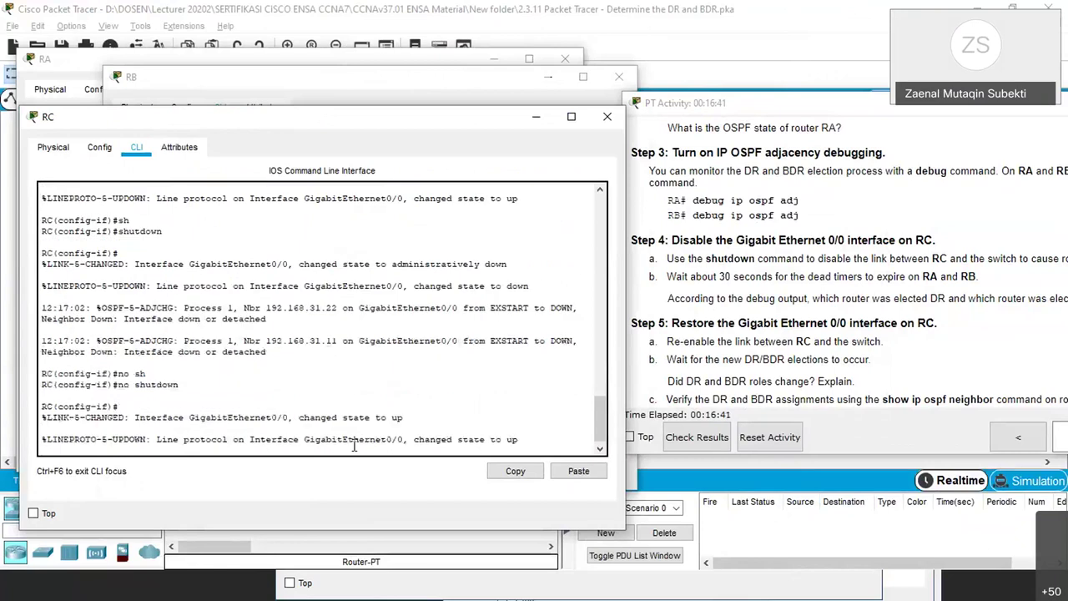
key("Return")
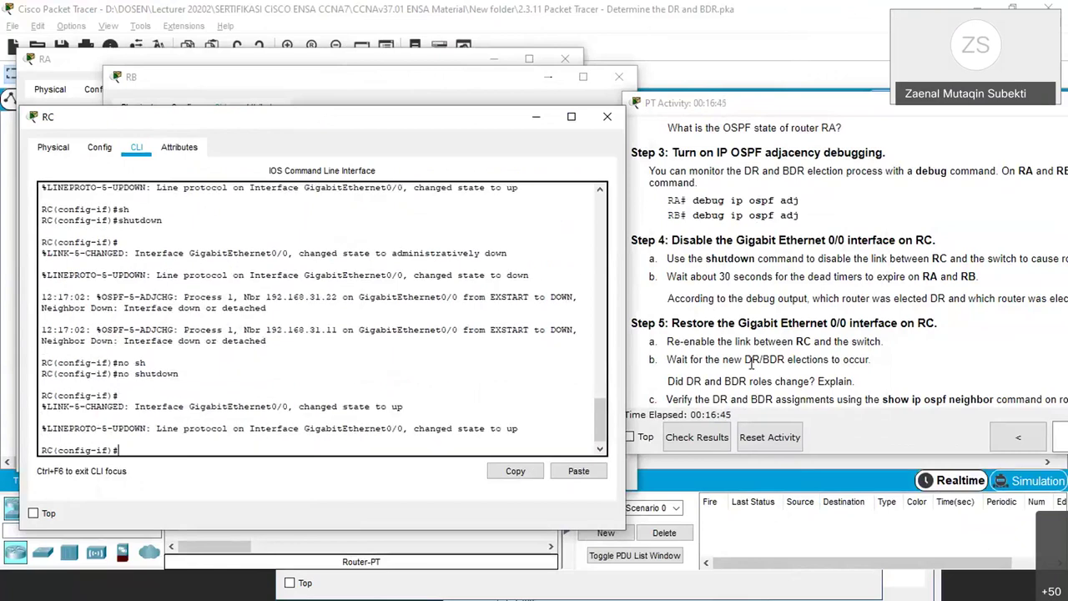
Read the rest of Step 5 in the activity instructions and exit configuration mode on RC to privileged EXEC mode
scroll(751, 365, "down", 1)
scroll(755, 367, "down", 1)
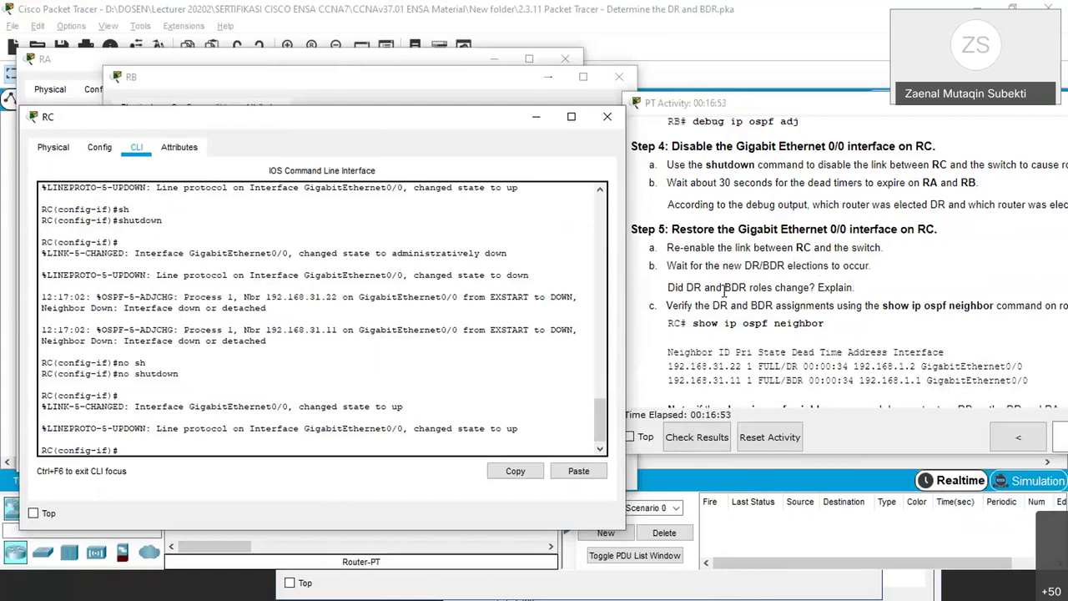
scroll(799, 310, "down", 1)
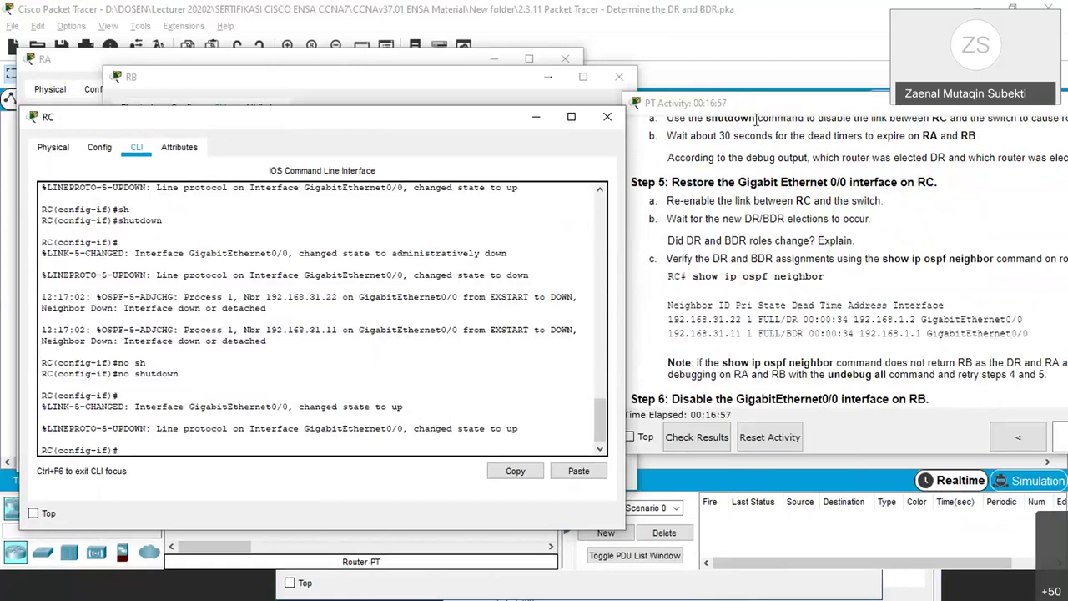
left_click(656, 124)
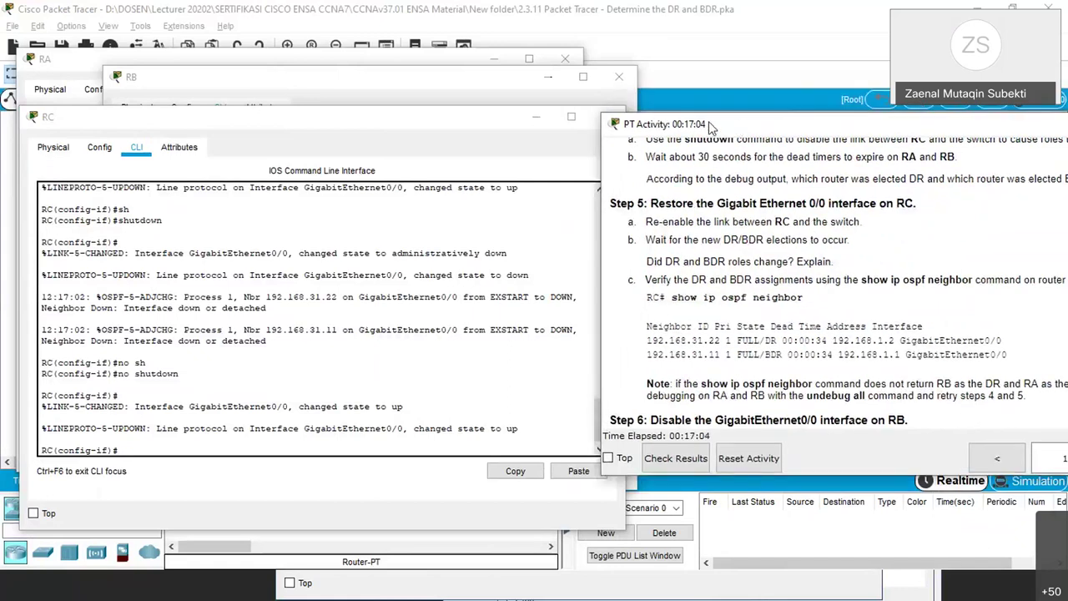
left_click_drag(663, 122, 634, 120)
left_click(355, 433)
type("e")
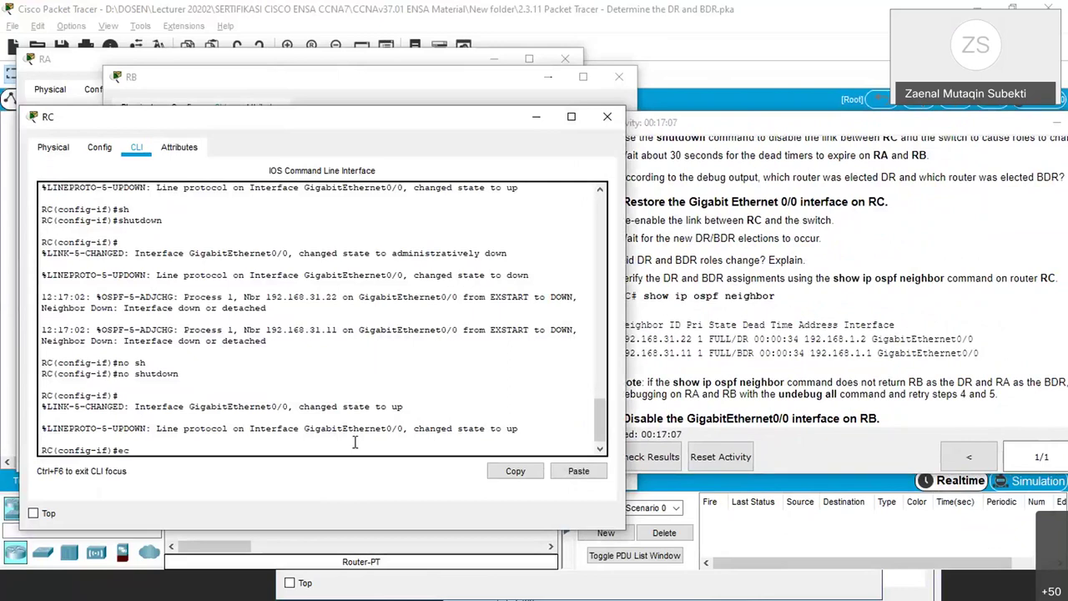
type("x")
key("Return")
type("ex")
key("Return")
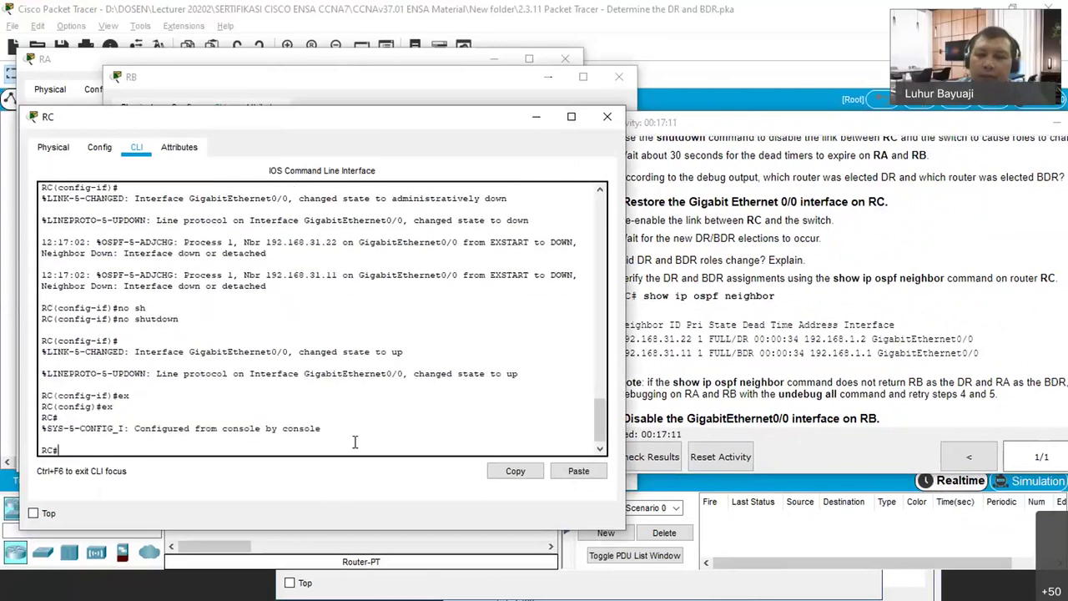
Run show ip ospf neighbor on RC to verify the DR and BDR assignments
type("sh")
key("Tab")
type("ip os")
key("Tab")
type("b")
key("BackSpace")
type("ne")
key("Tab")
key("Return")
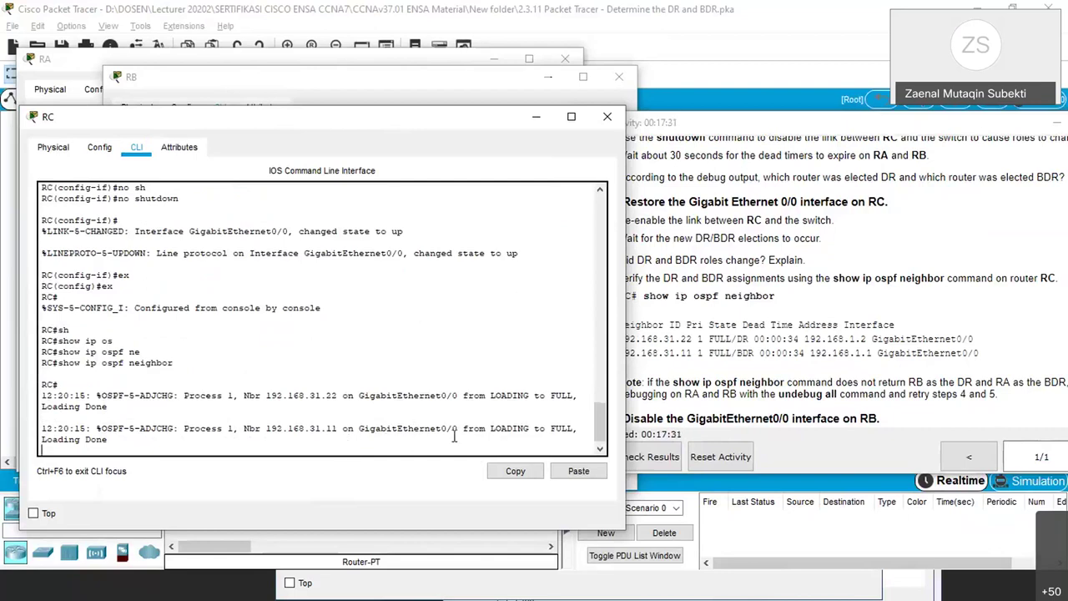
Compare RC's CLI output with the expected neighbor table in Step 5 and run show ip ospf neighbor on RC again
left_click(749, 356)
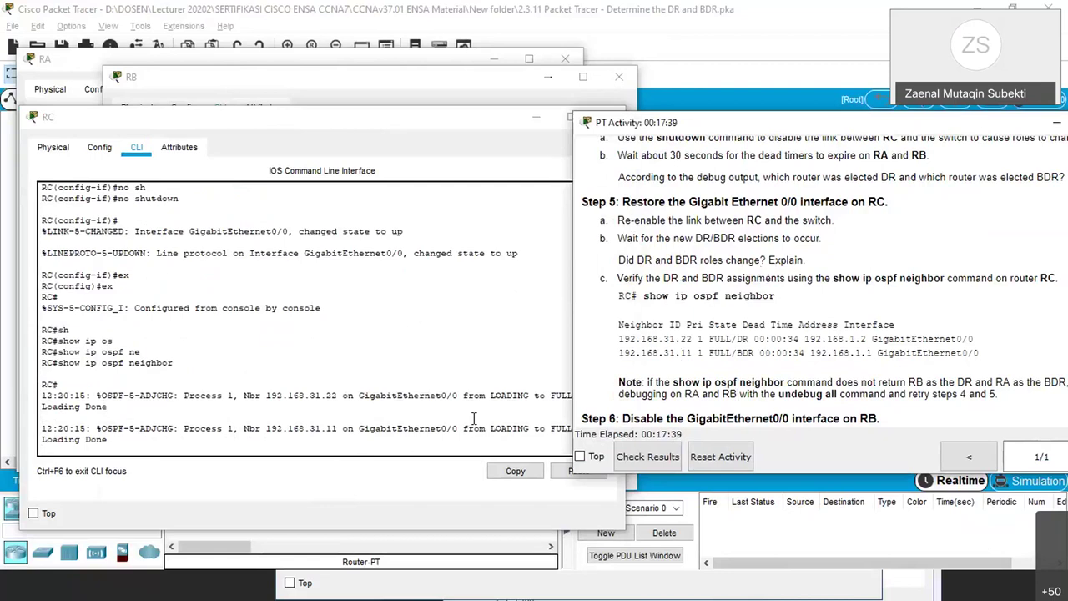
left_click(350, 122)
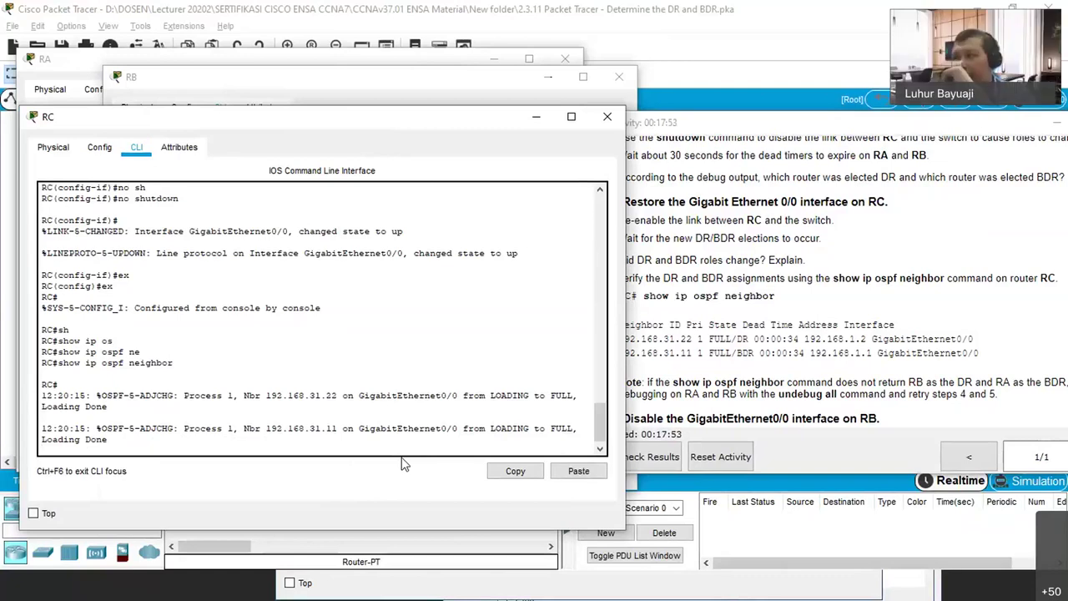
left_click(709, 136)
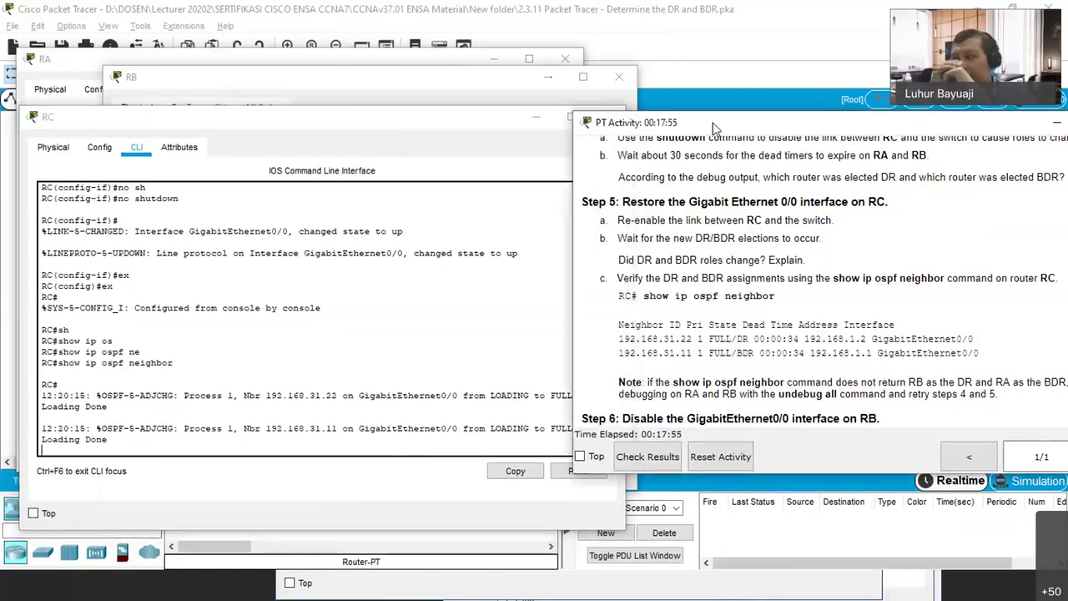
left_click_drag(759, 123, 805, 146)
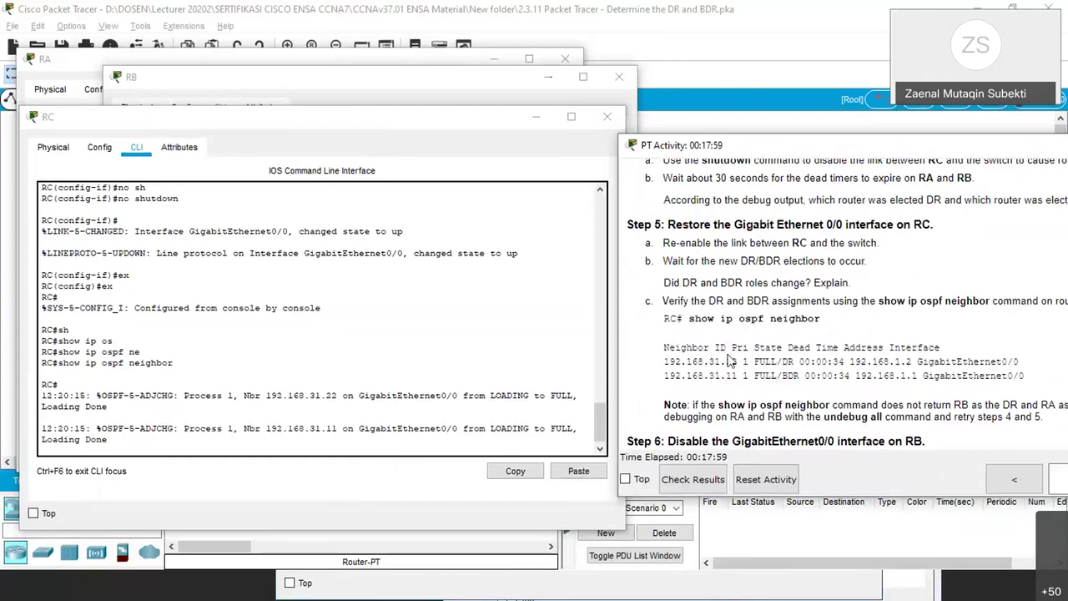
left_click_drag(53, 363, 224, 367)
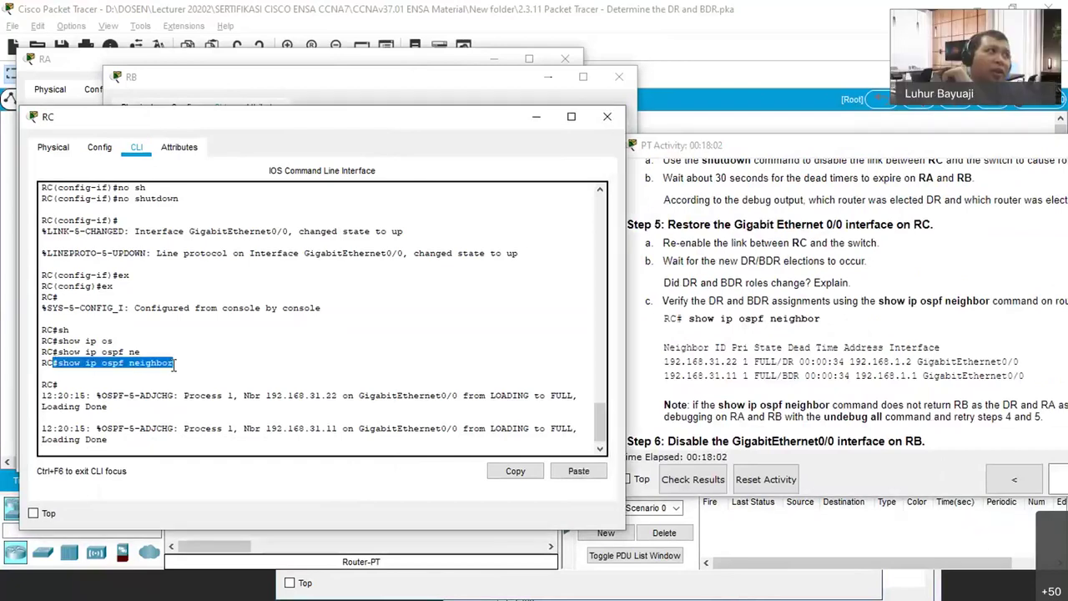
left_click(227, 372)
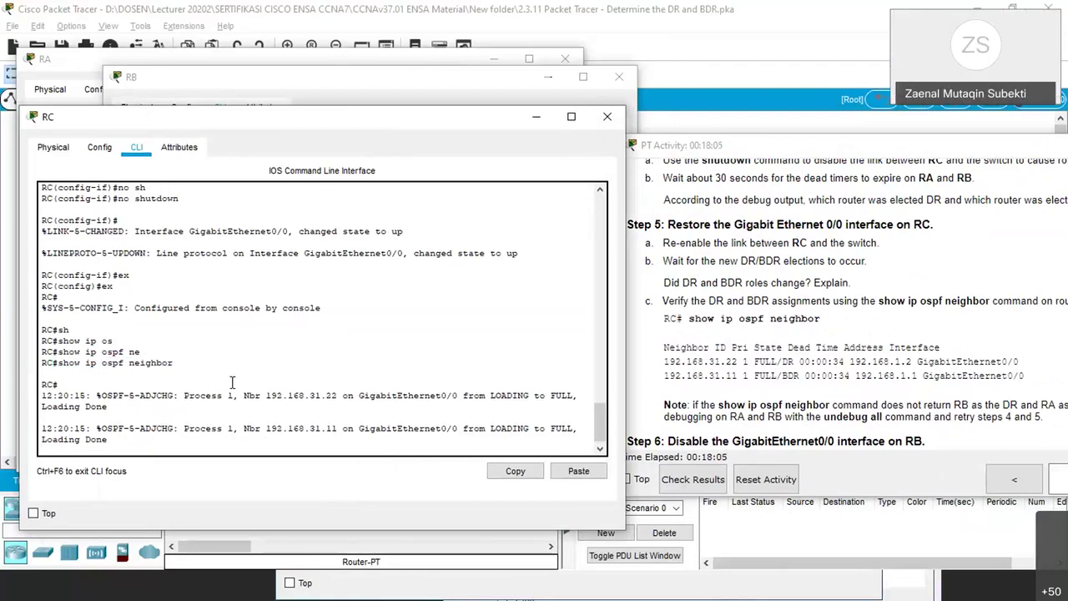
key("Return")
key("Up")
key("Return")
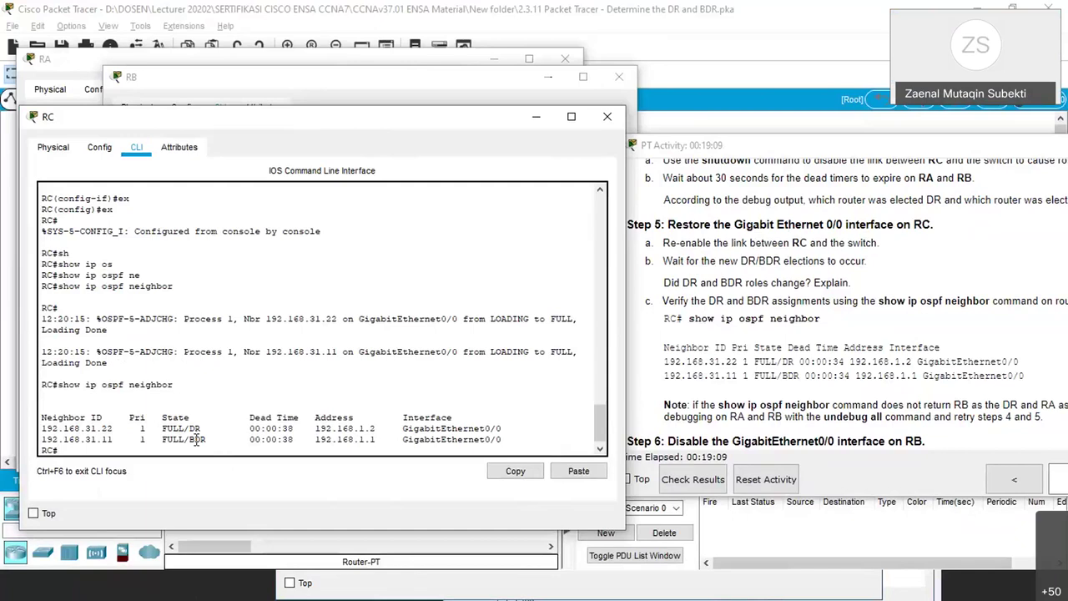
Examine the DR and BDR state entries in RC's OSPF neighbor table
left_click_drag(188, 428, 203, 428)
left_click_drag(188, 439, 207, 440)
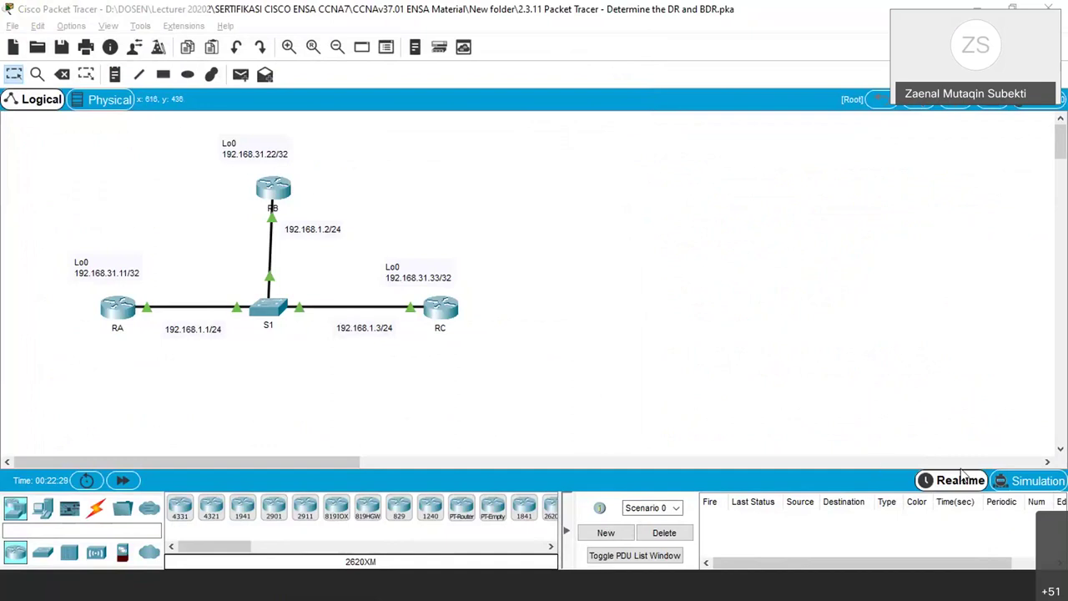
key("alt+Tab")
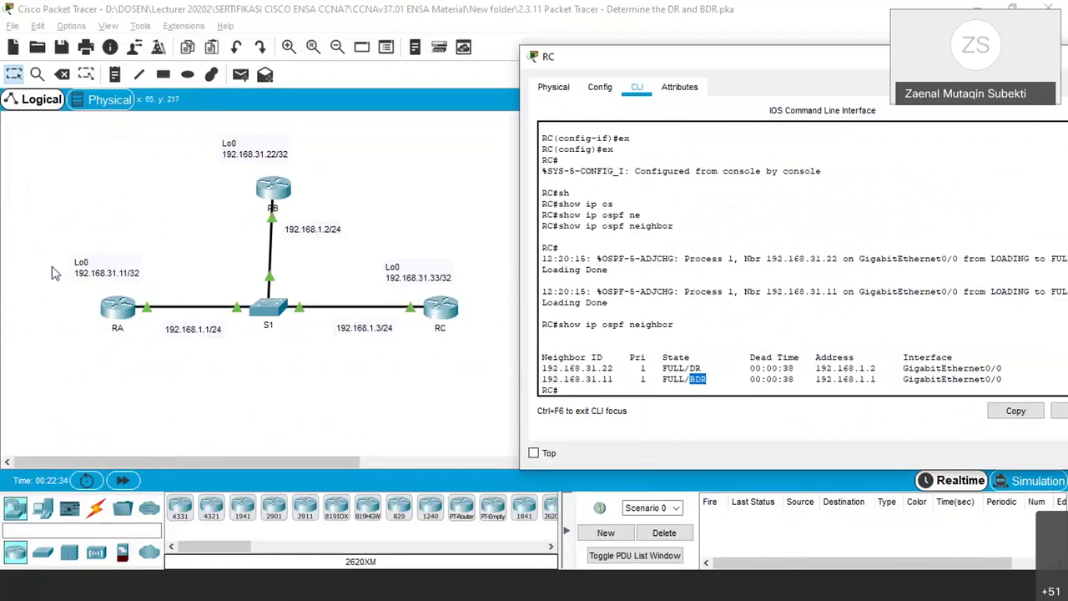
Open RA's command line and run show ip ospf neighbor to check its neighbors' DR and BDR roles
left_click(112, 311)
key("Return")
type("sh")
key("Tab")
type("ip os")
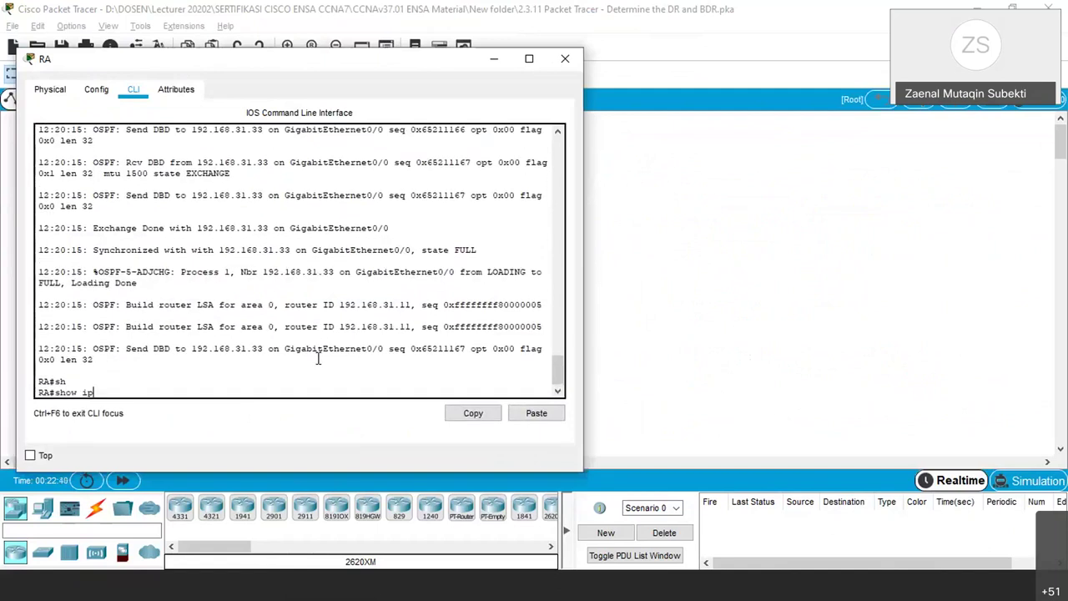
key("Tab")
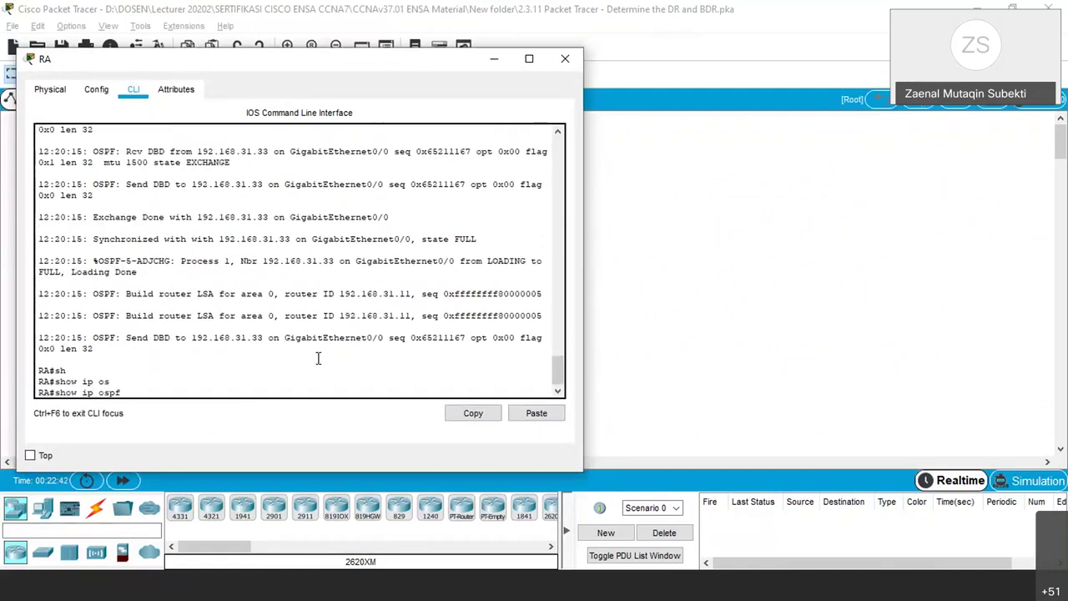
type("n")
key("Tab")
key("Return")
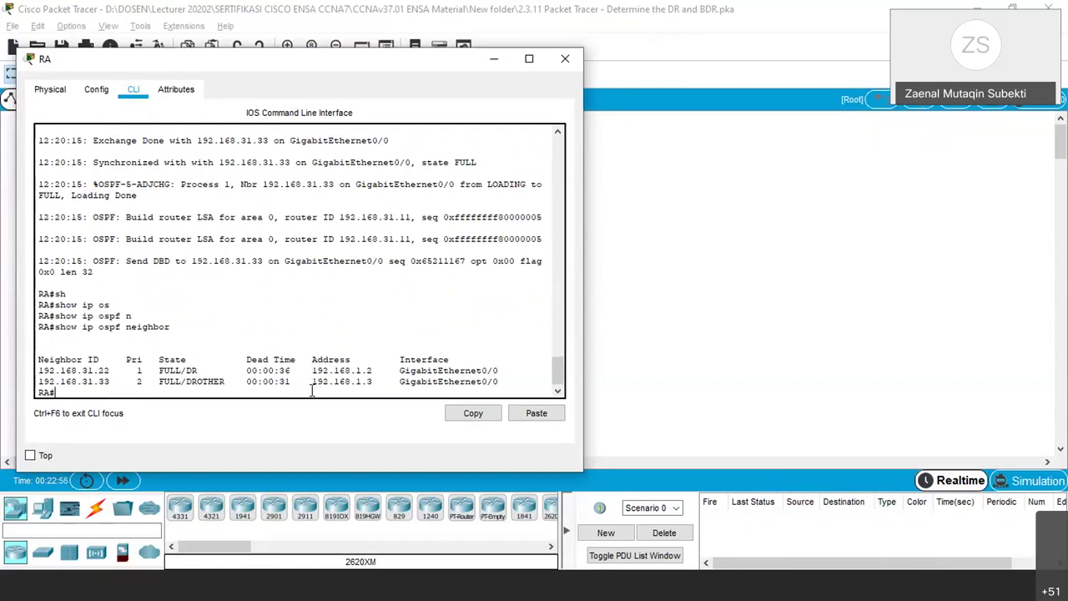
Bring up the activity instructions beside RA's CLI and read Step 6 about disabling GigabitEthernet0/0 on RB
left_click(784, 590)
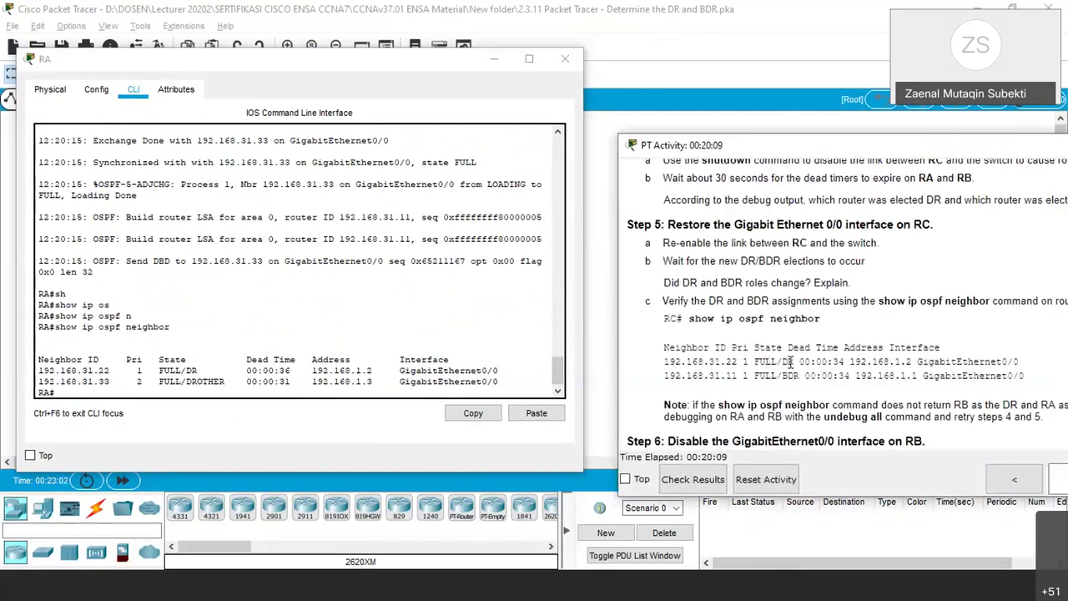
scroll(766, 364, "down", 2)
scroll(805, 354, "down", 1)
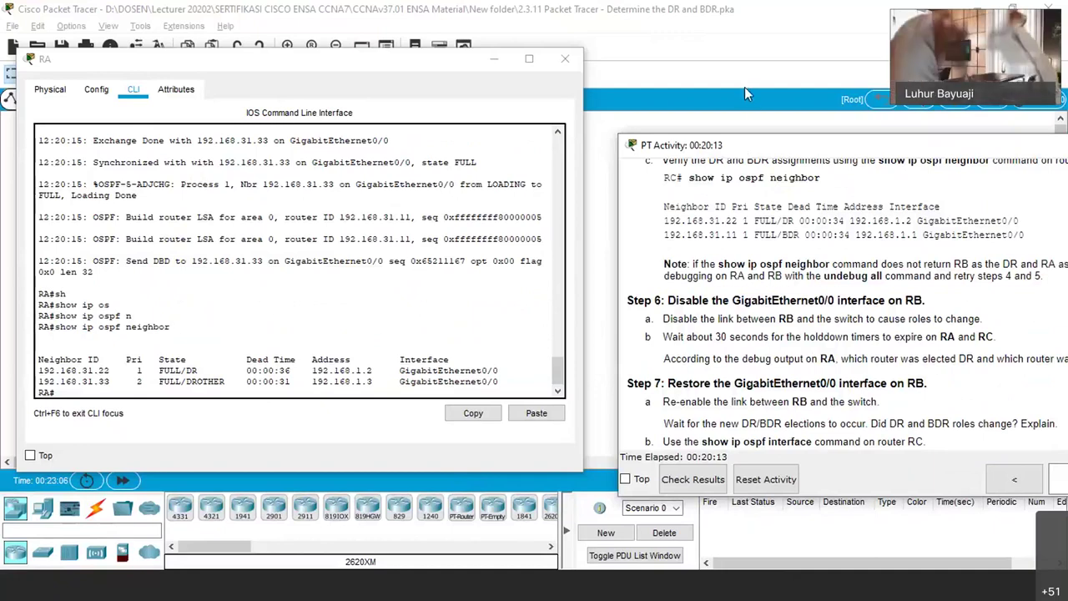
left_click_drag(745, 144, 713, 88)
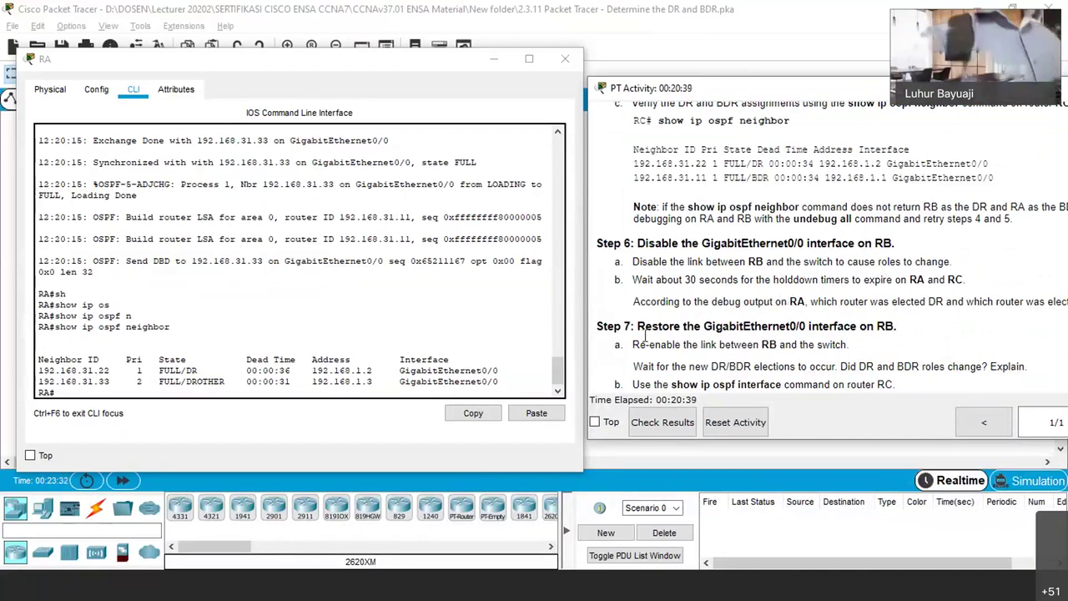
Bring RB's CLI forward beside the instructions and enter global configuration mode on RB
left_click(872, 467)
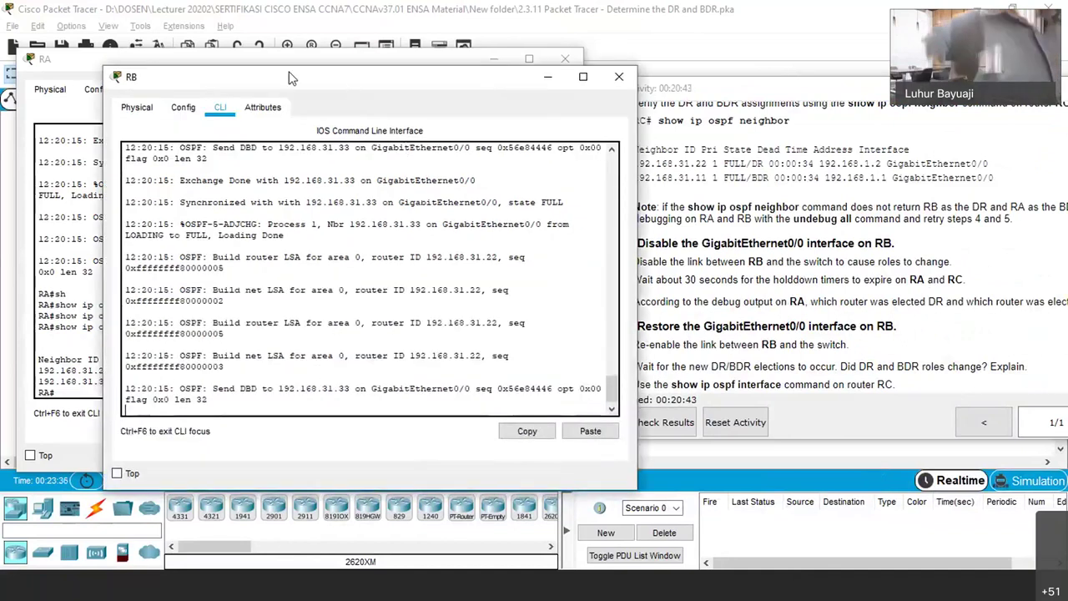
left_click_drag(290, 77, 213, 57)
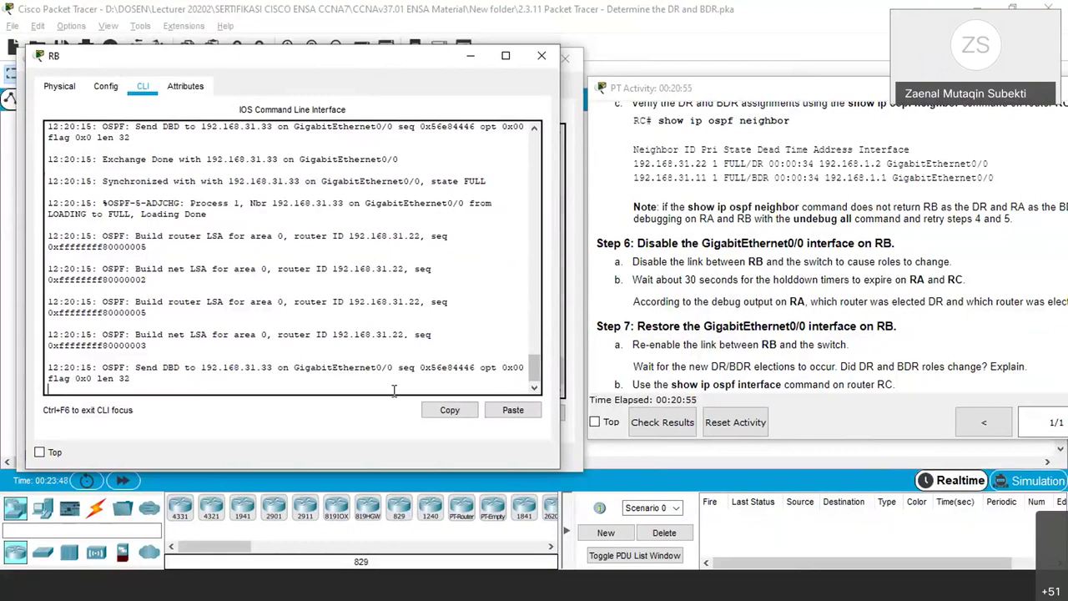
key("Return")
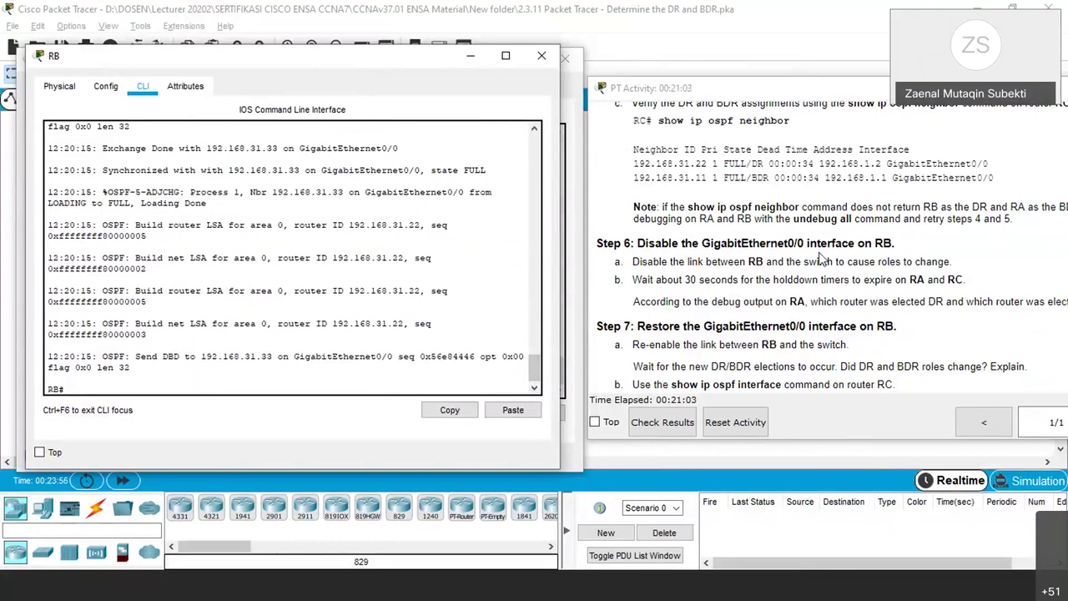
type("en")
key("Tab")
key("Return")
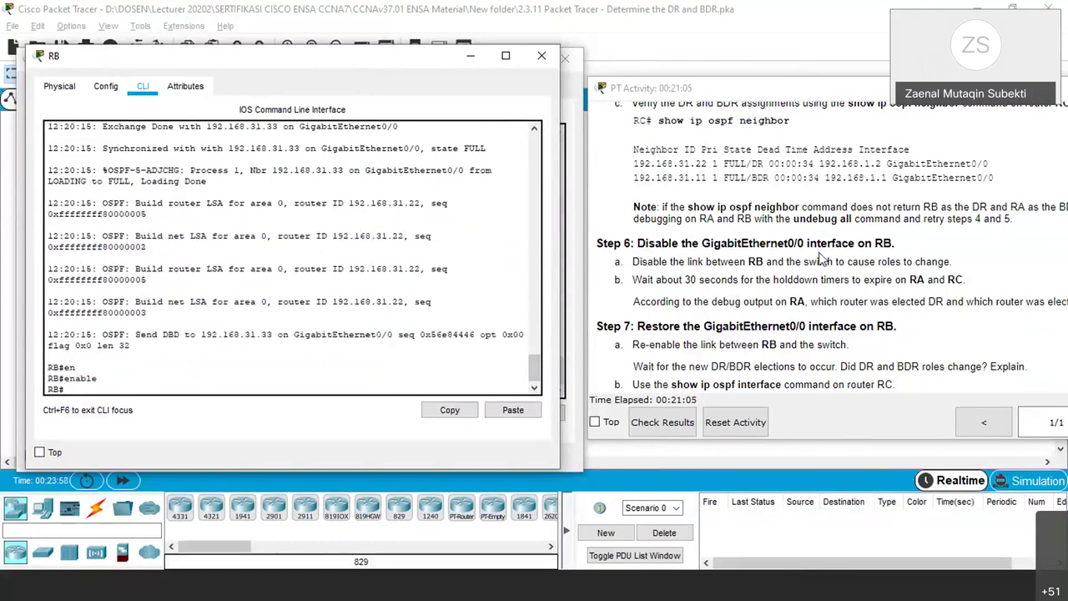
type("conf")
key("Tab")
type("t")
key("Return")
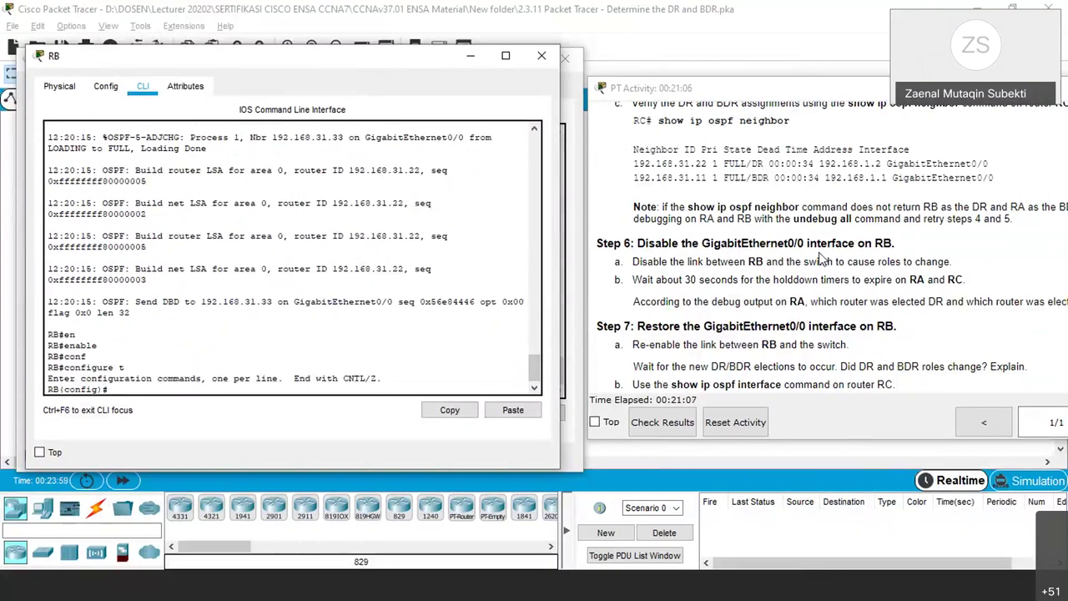
Shut down the GigabitEthernet 0/0 interface on RB
type("int")
key("Tab")
type("g")
key("Tab")
type("0")
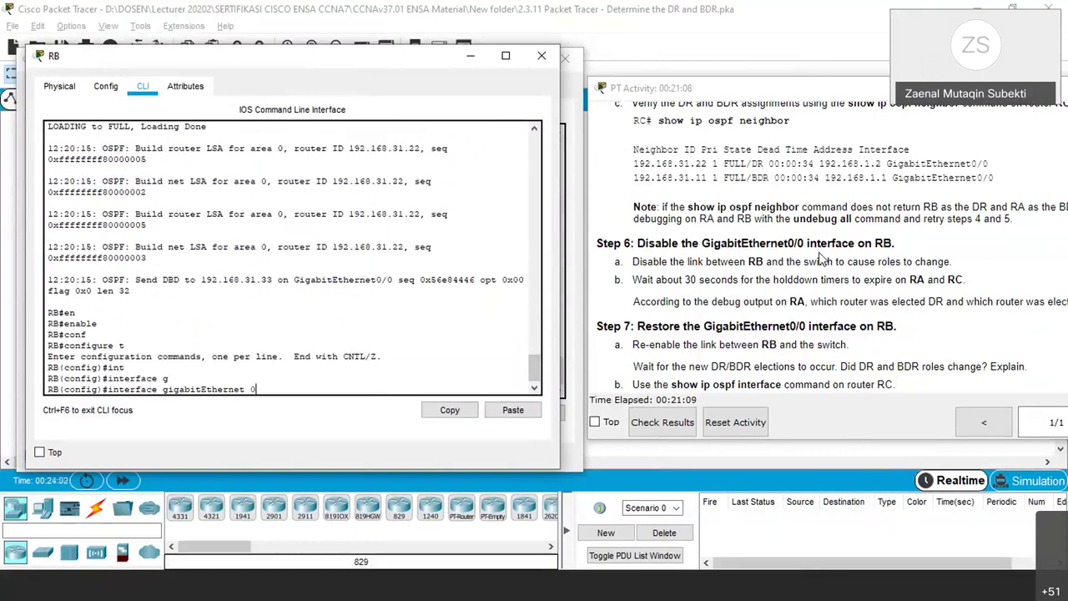
type("/0")
key("Return")
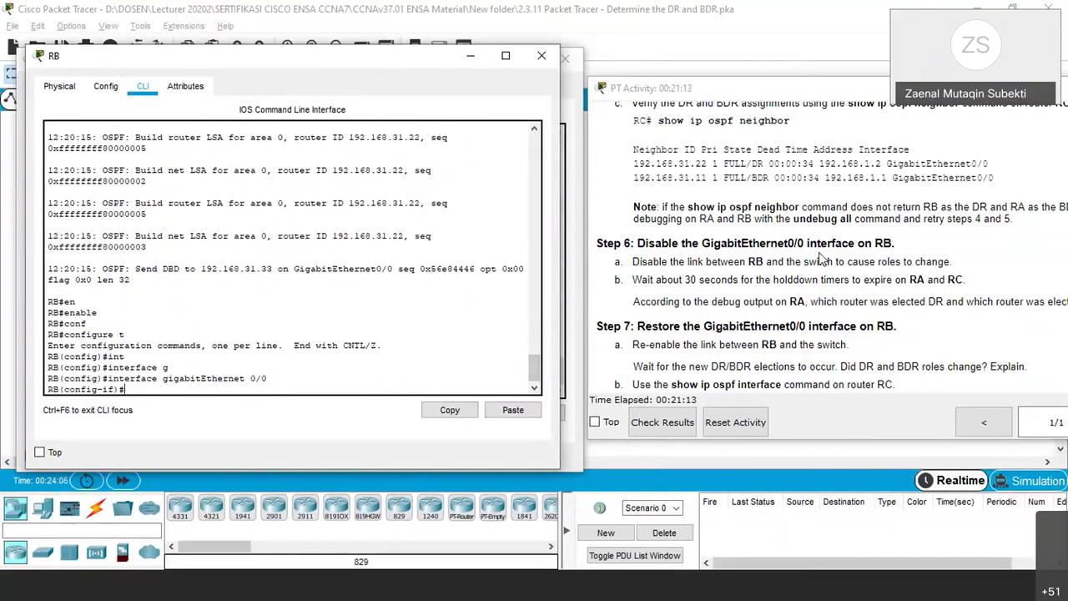
type("sh")
key("Return")
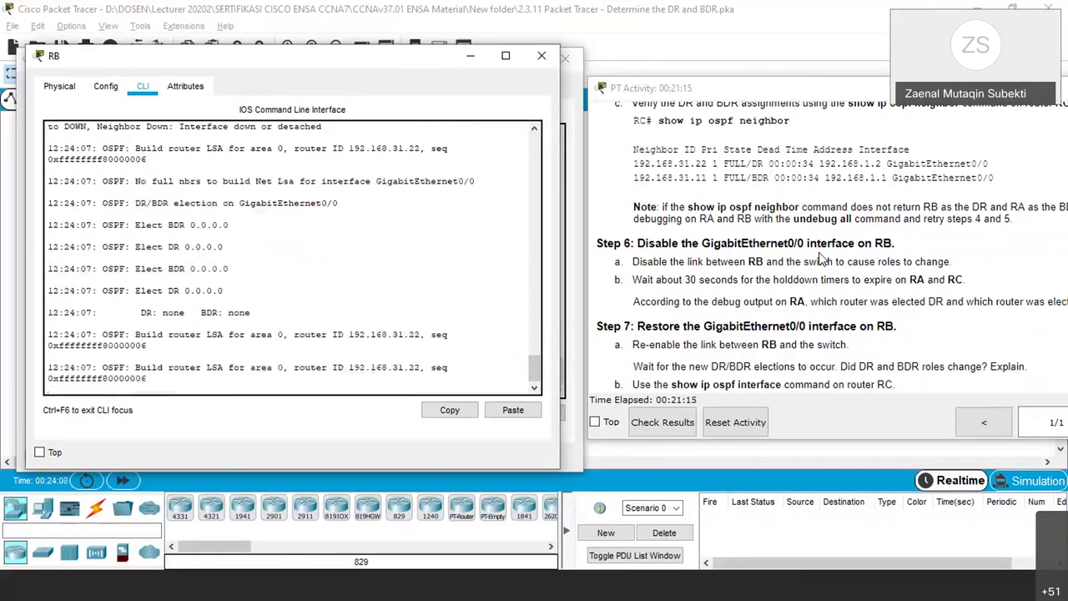
key("Return")
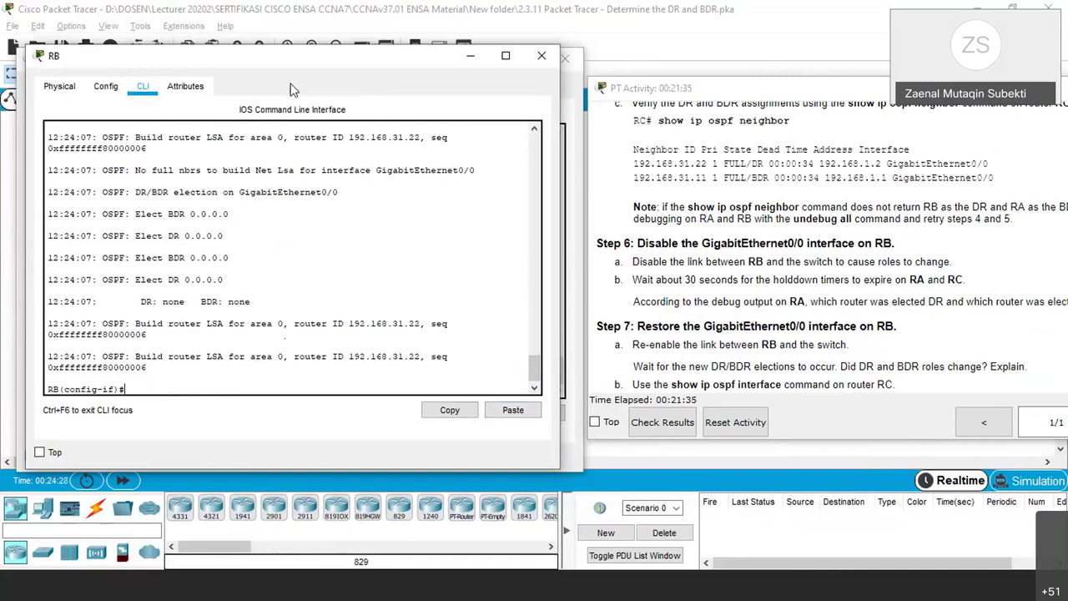
Return to RA's CLI and run show ip ospf neighbor with RB's link disabled
left_click_drag(409, 75, 558, 92)
left_click(101, 250)
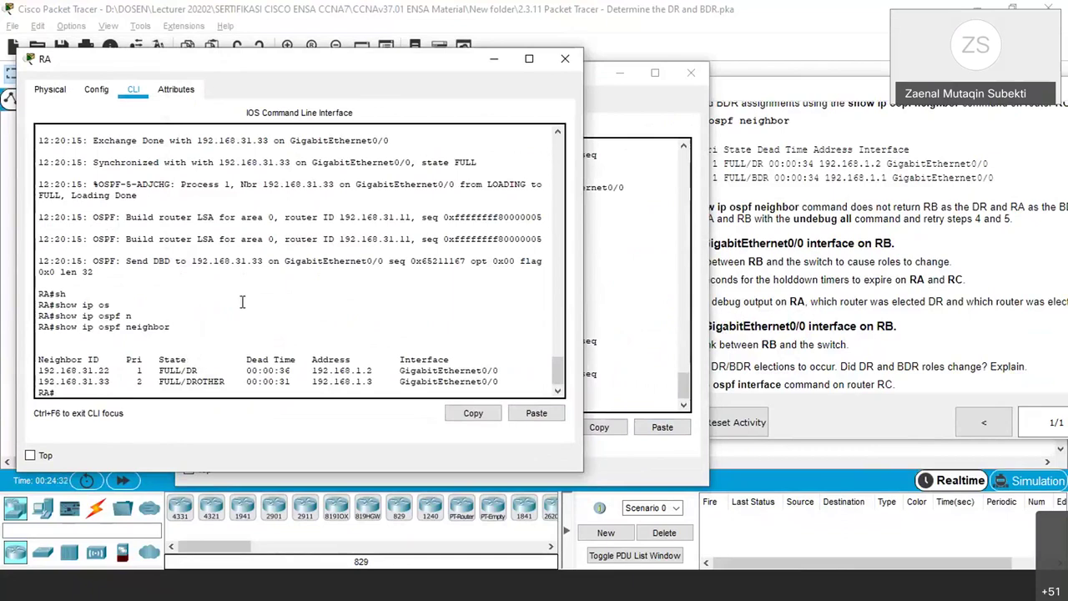
type("sh")
key("Tab")
type("ip os")
key("Tab")
type("ne")
key("Tab")
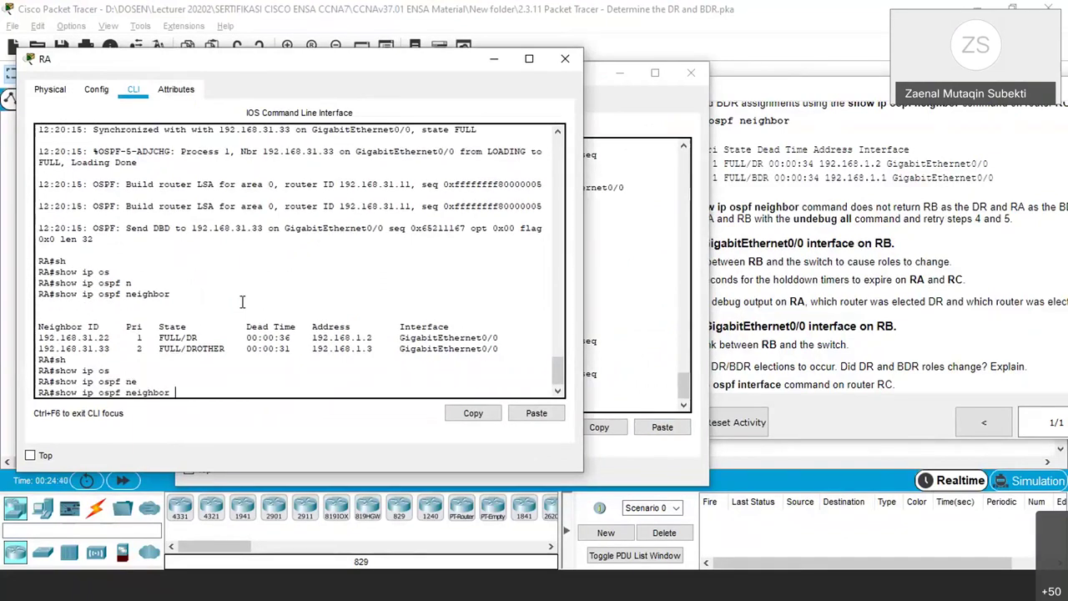
key("Return")
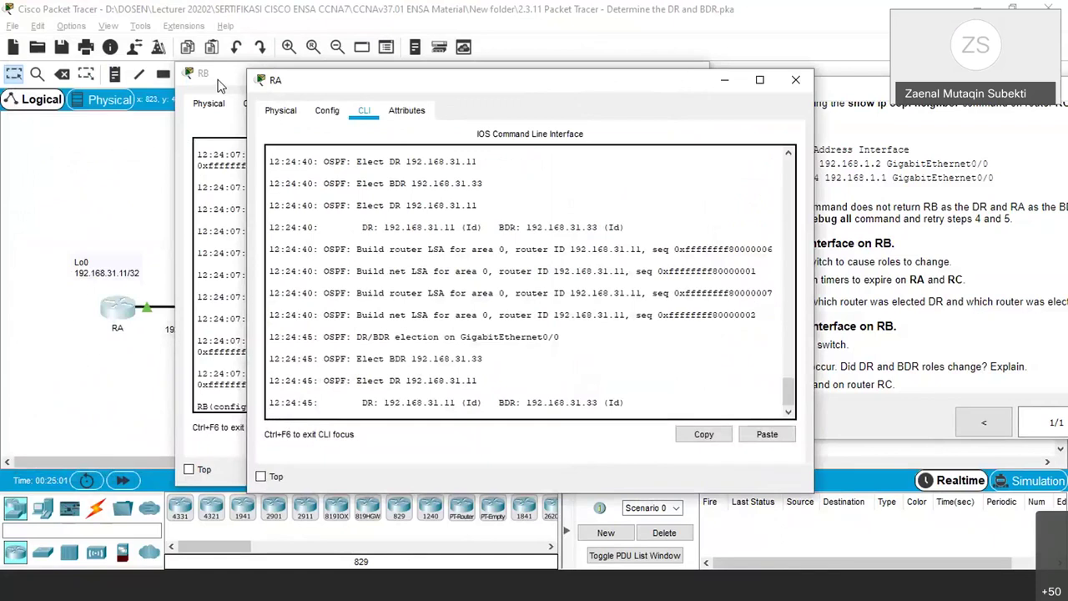
Examine the DR/BDR election debug output on RA against the topology and read Steps 7 and 8 of the instructions
left_click_drag(217, 74, 497, 59)
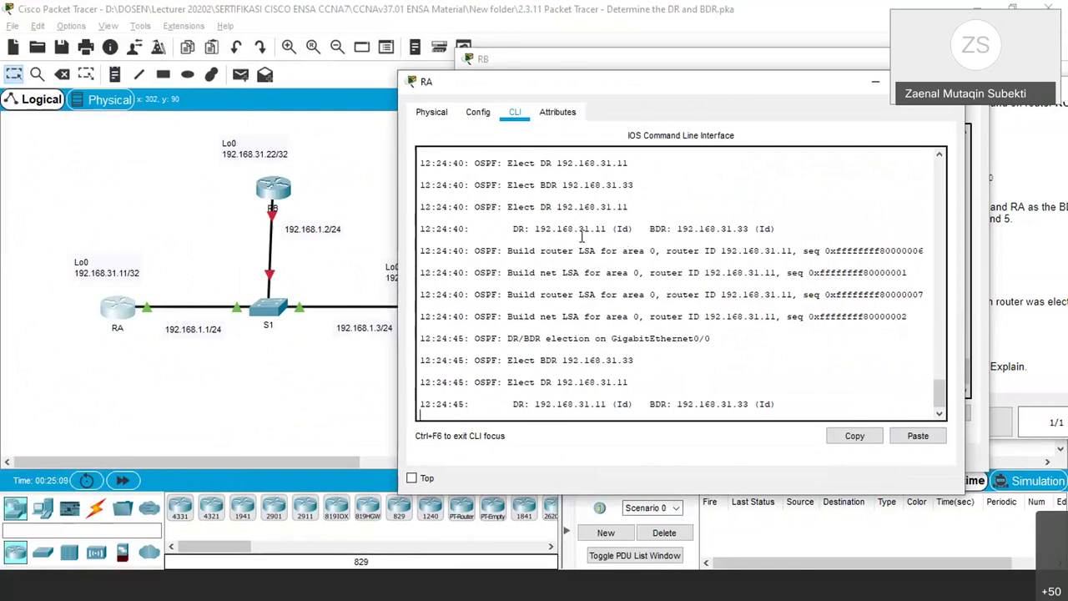
left_click_drag(579, 227, 606, 229)
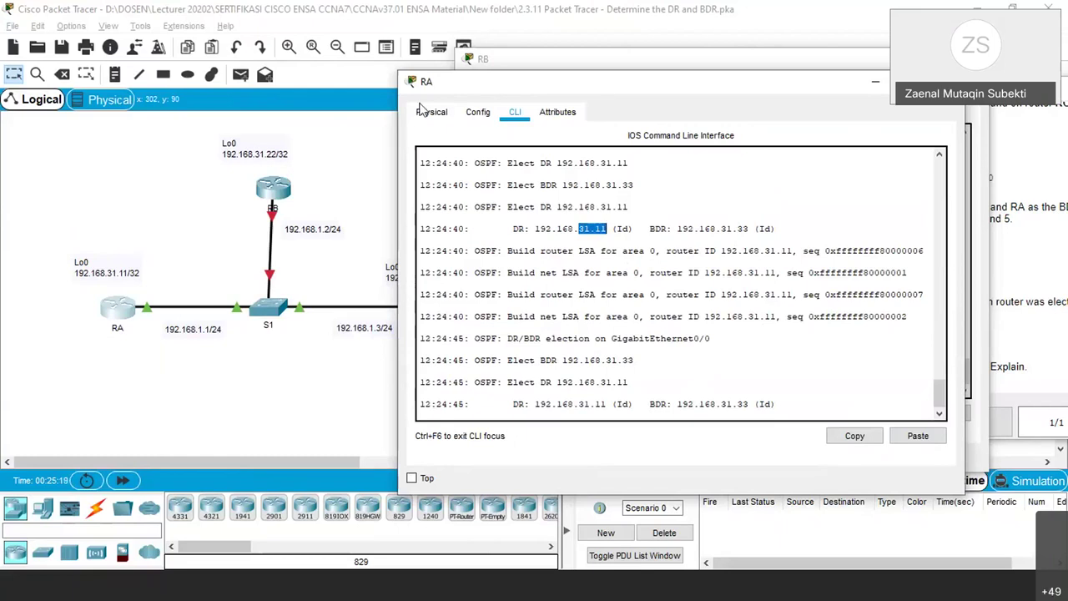
left_click_drag(606, 81, 236, 82)
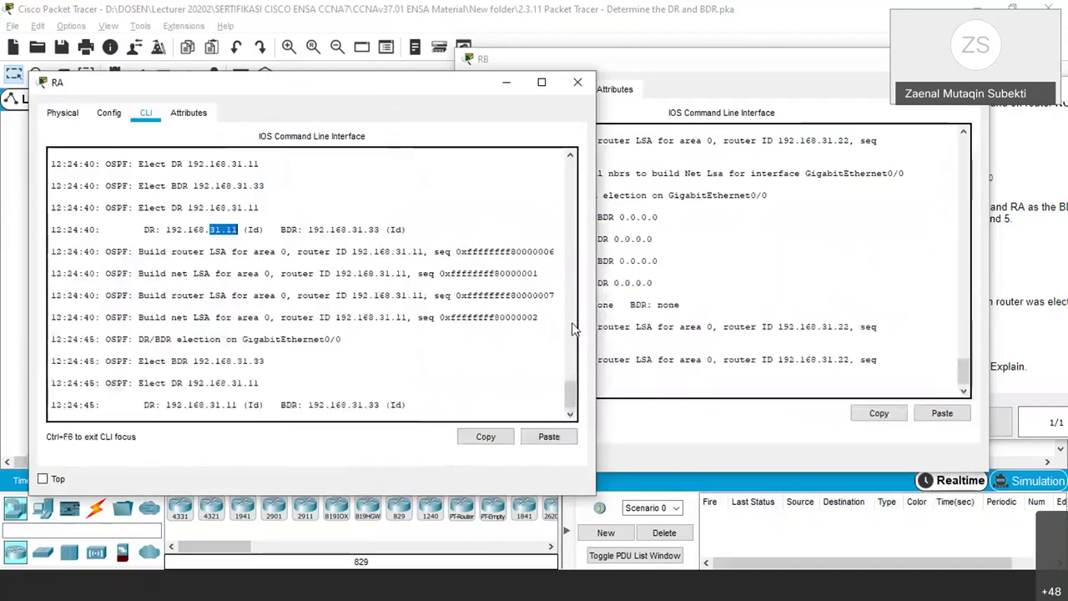
left_click(1028, 271)
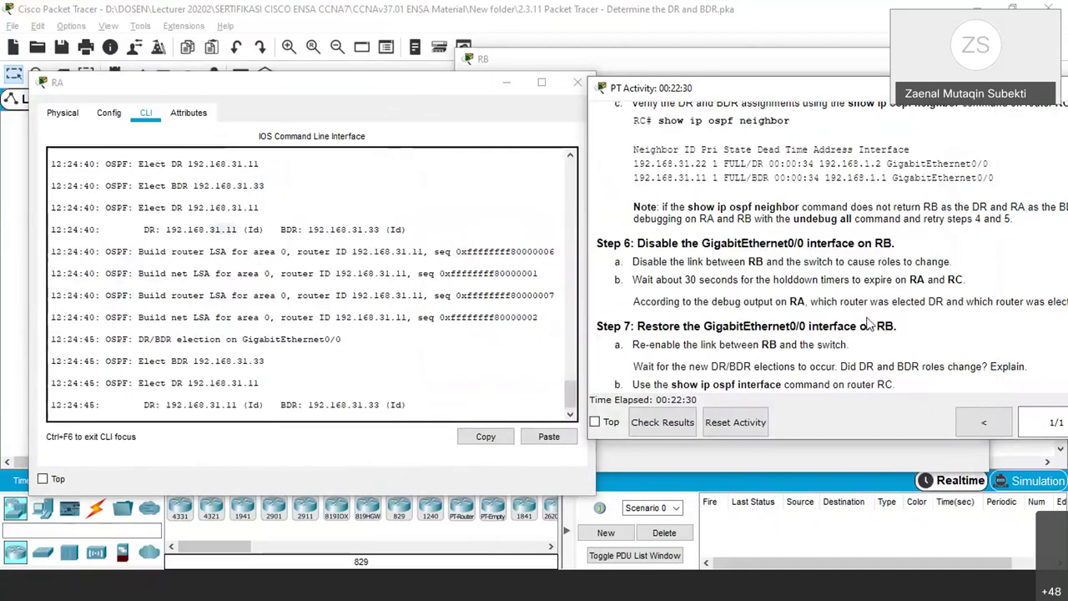
scroll(814, 320, "down", 3)
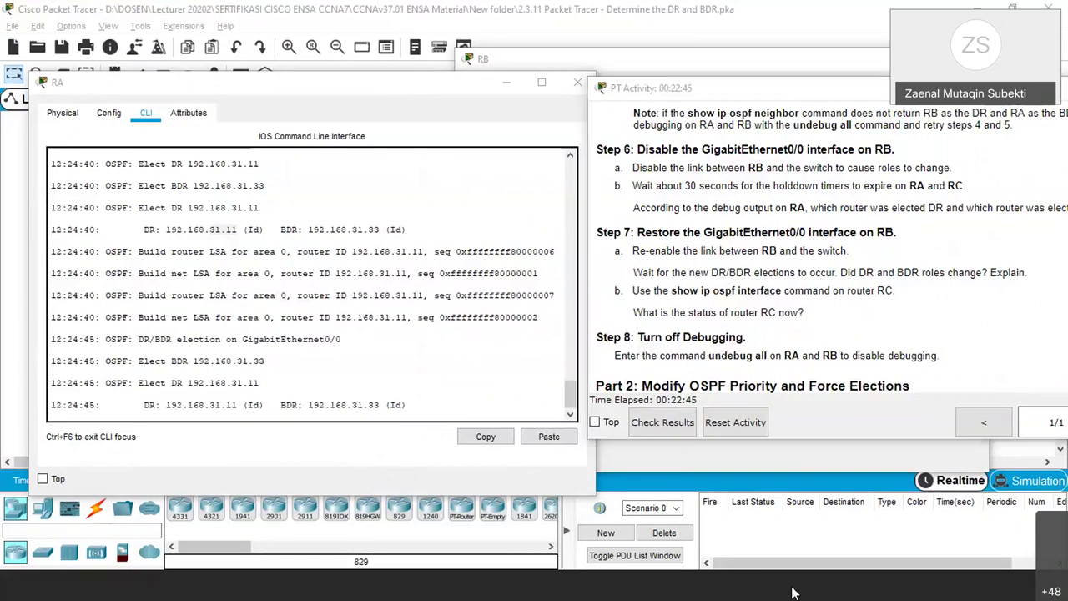
Re-enable RB's GigabitEthernet0/0 interface with the no shutdown command
left_click(517, 58)
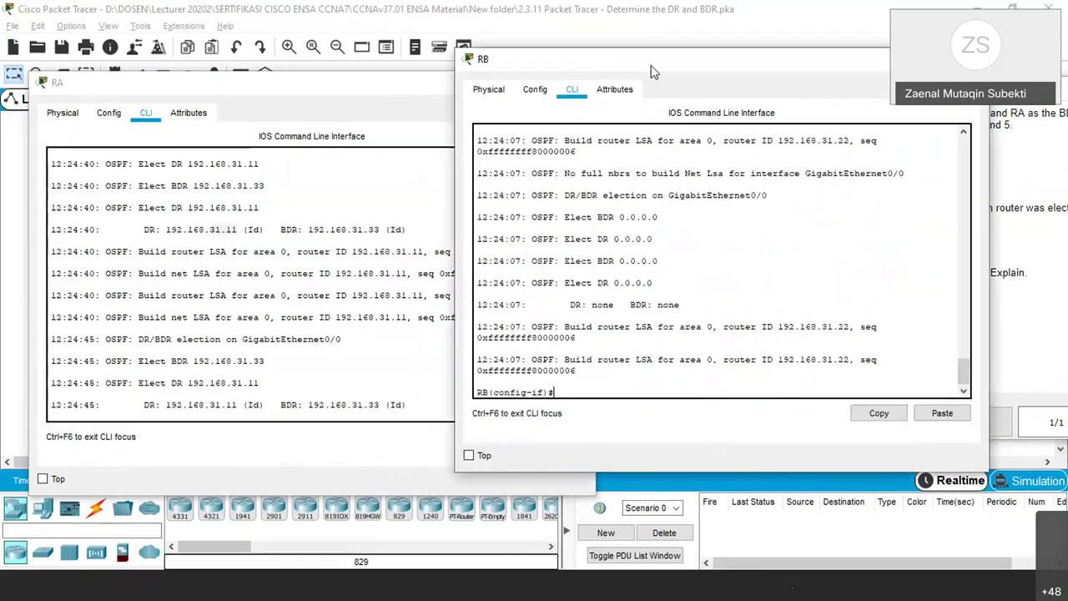
left_click_drag(242, 65, 104, 50)
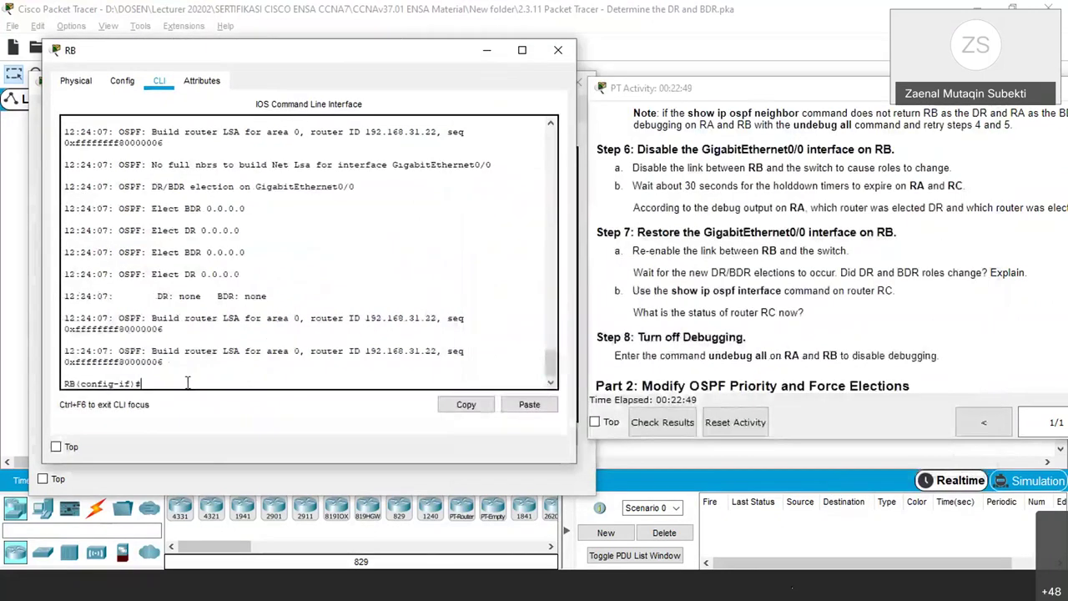
type("no sh")
key("Tab")
key("Return")
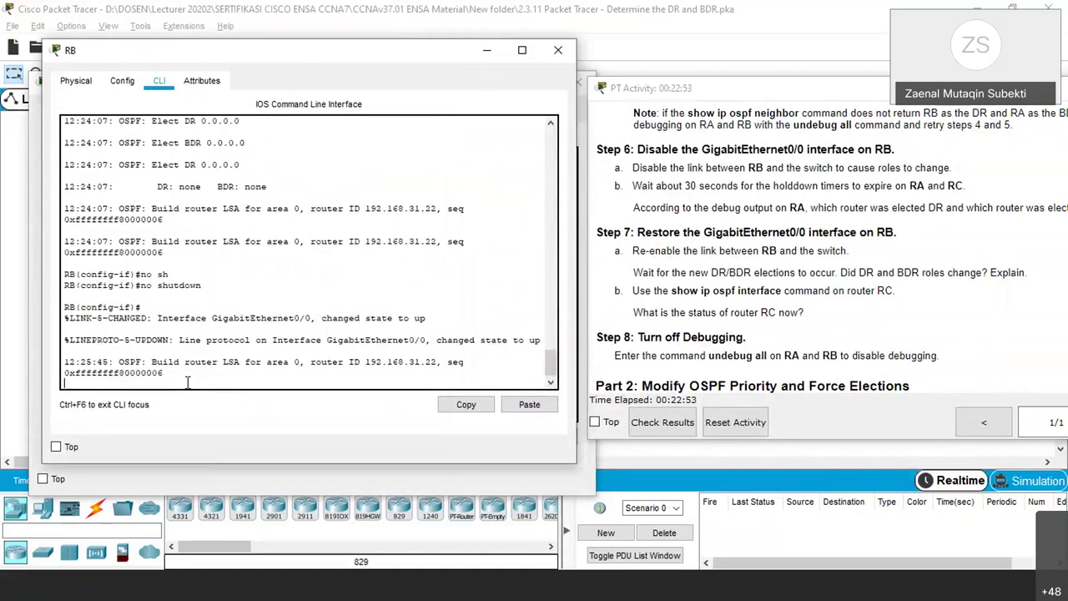
key("Return")
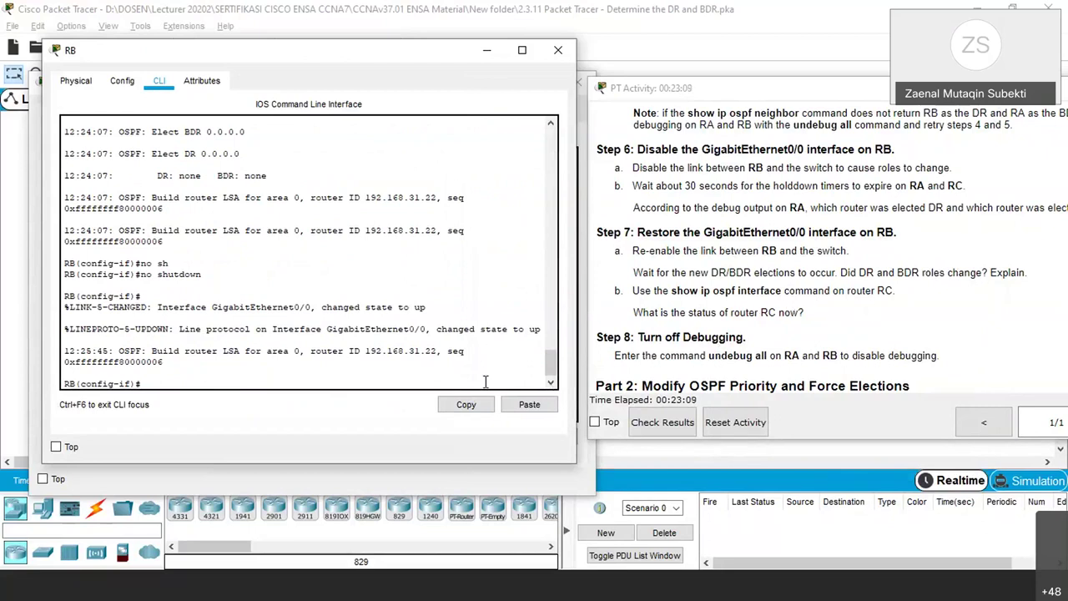
Exit interface and global configuration modes on RB to privileged EXEC mode
type("exit")
key("Return")
type("exit")
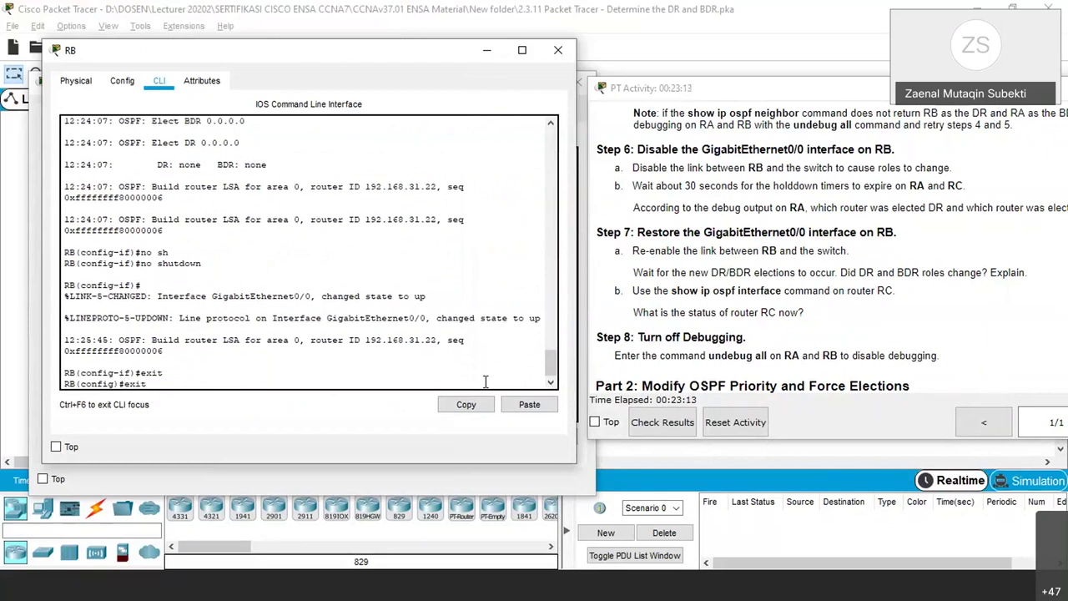
key("Return")
Run show ip ospf interface on RB to check its OSPF state and the designated routers
type("sh")
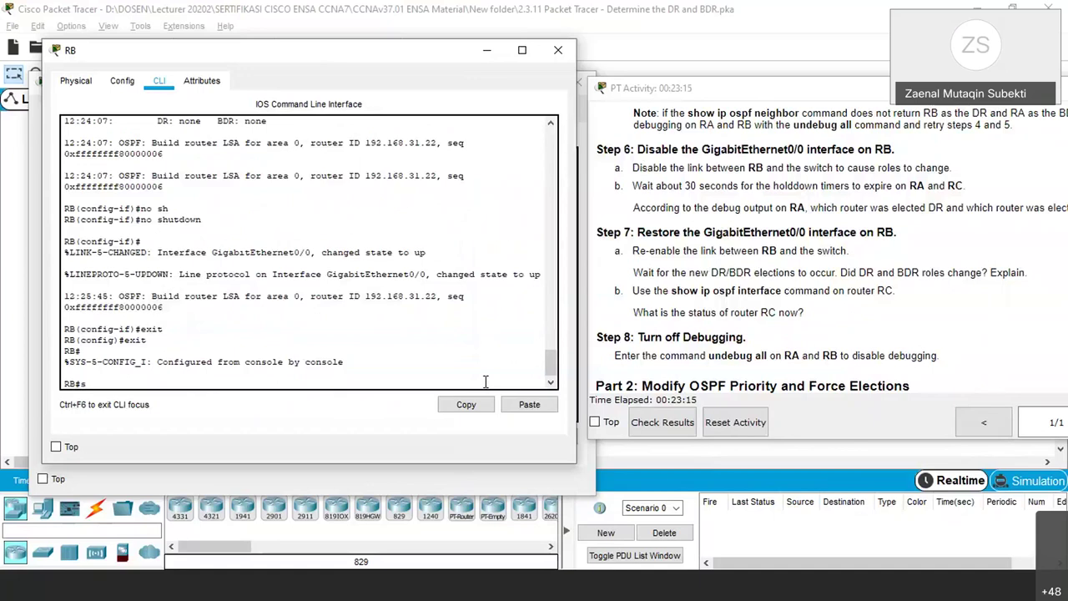
key("Tab")
type("ip")
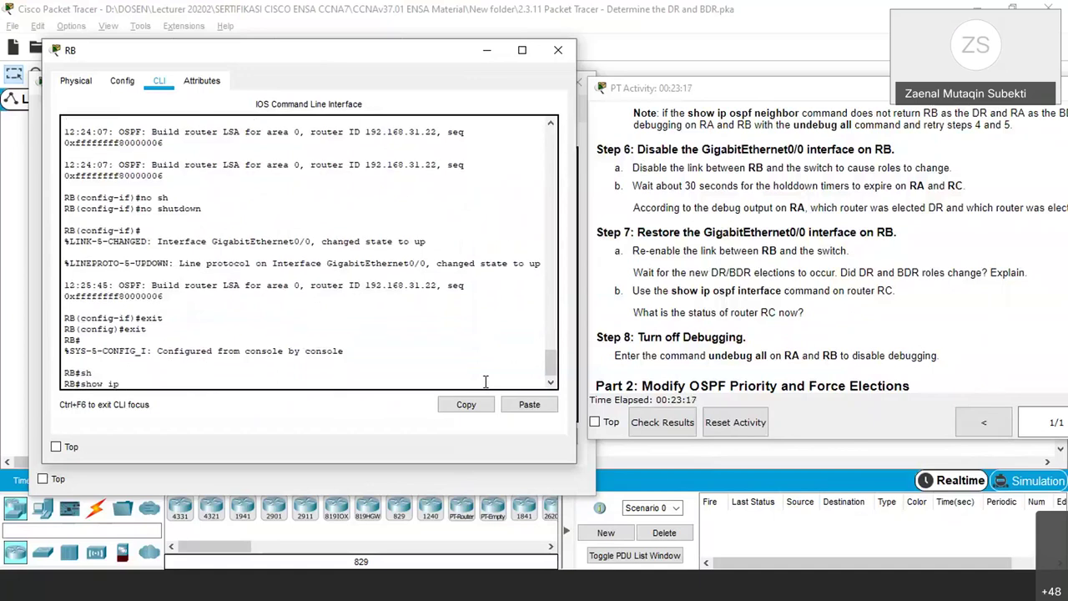
type(" os")
key("Tab")
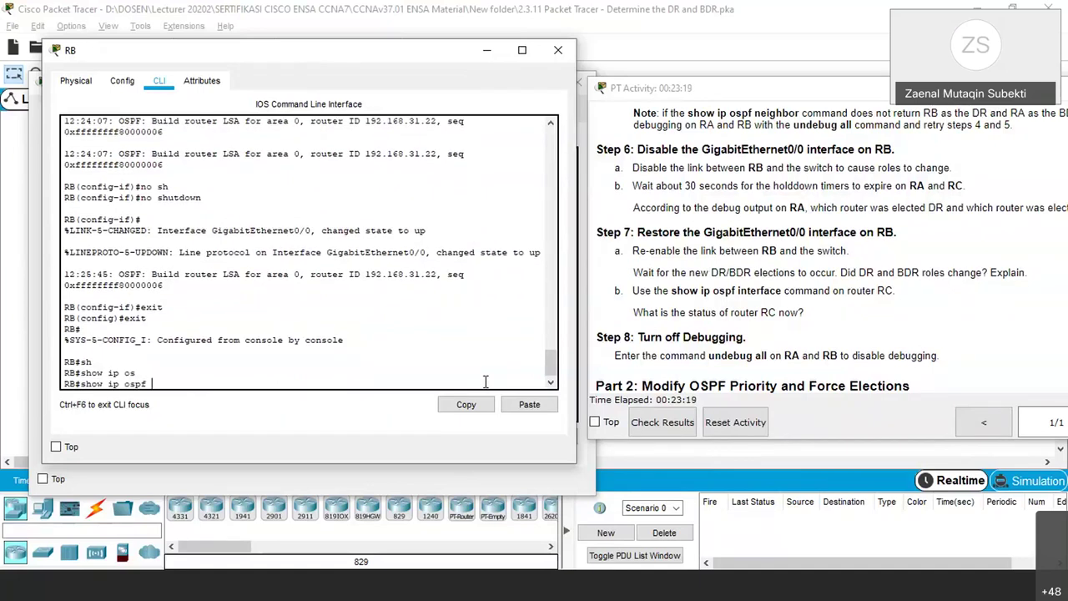
type("in")
key("Tab")
key("Return")
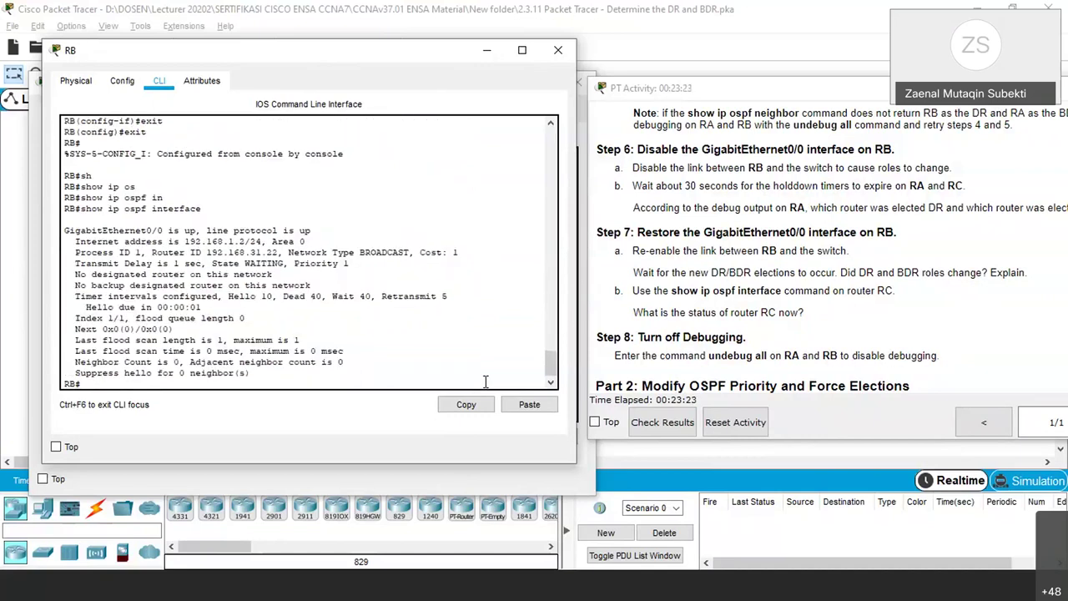
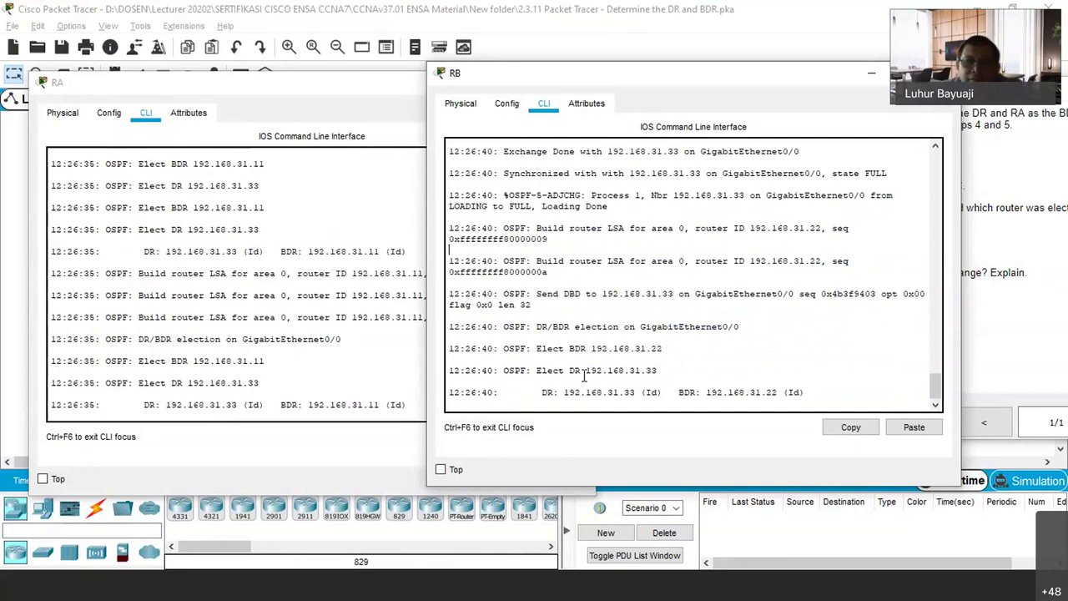
Examine the DR and BDR router IDs in RB's latest OSPF election debug output
left_click_drag(570, 370, 670, 377)
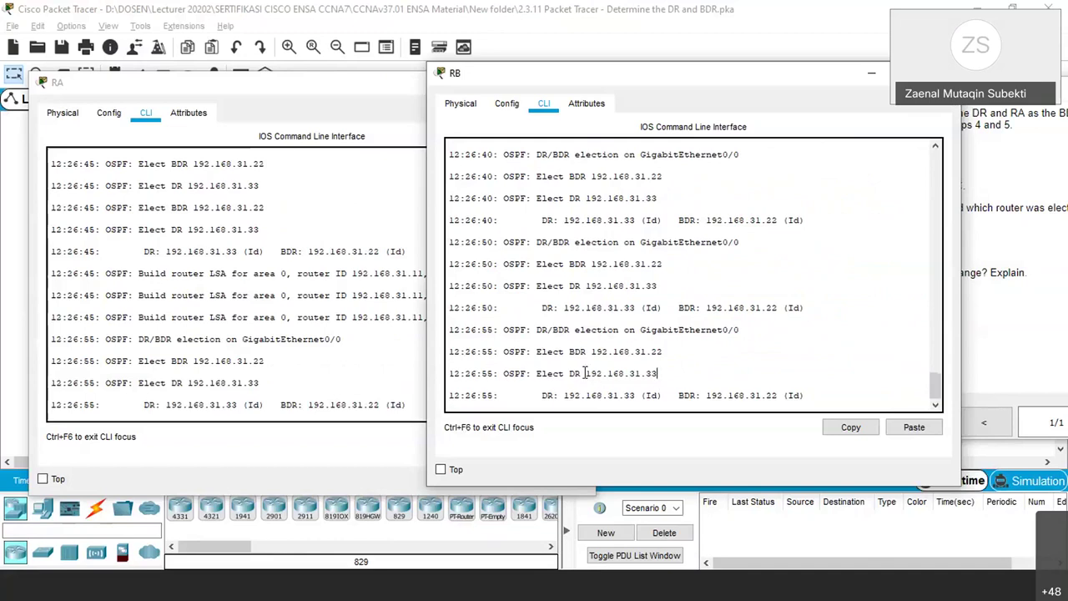
left_click_drag(628, 373, 659, 373)
left_click_drag(634, 352, 662, 351)
left_click(689, 382)
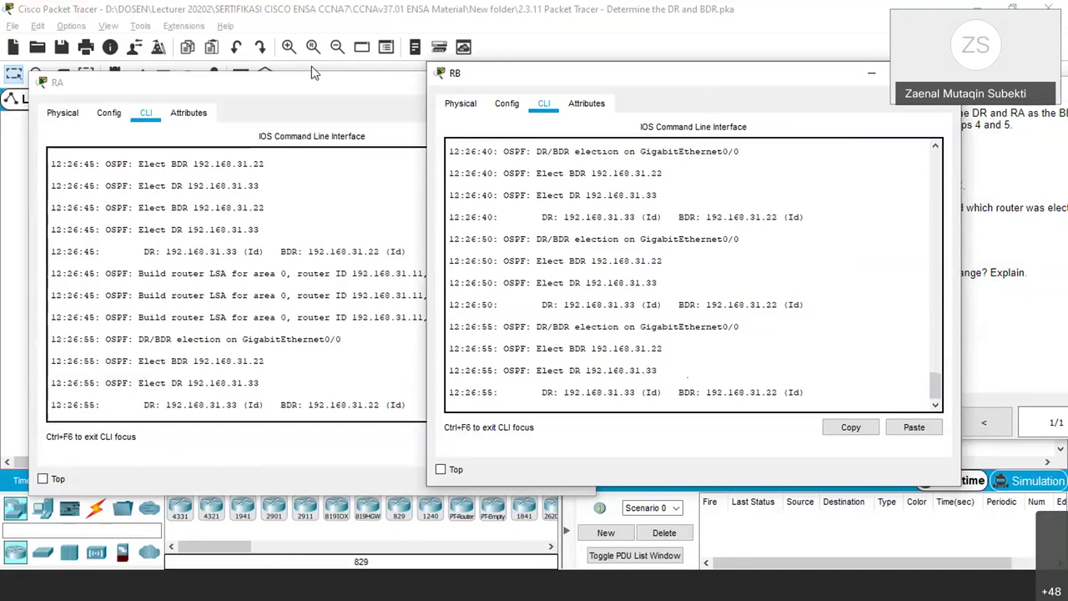
Move the RB window clear of the activity instructions and read Part 2 on modifying OSPF priority and forcing elections
left_click_drag(693, 95, 326, 83)
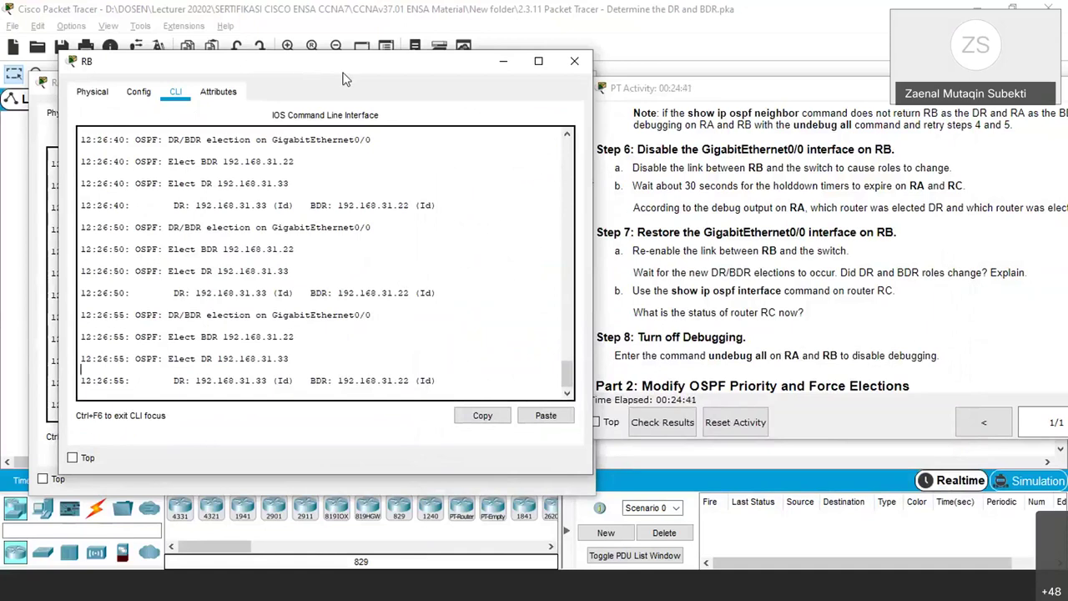
left_click_drag(384, 74, 386, 78)
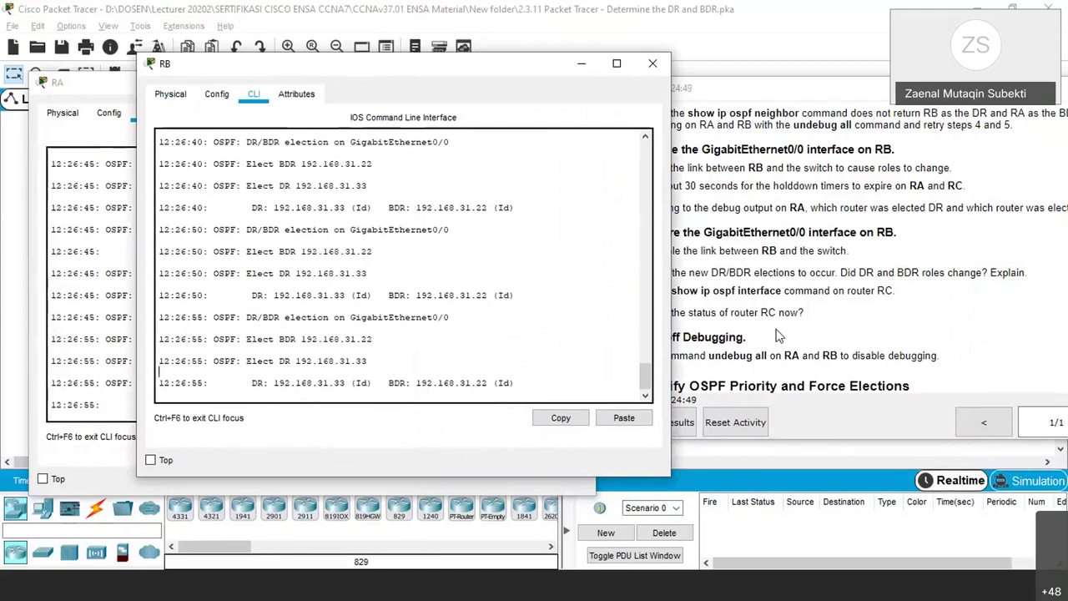
left_click(964, 594)
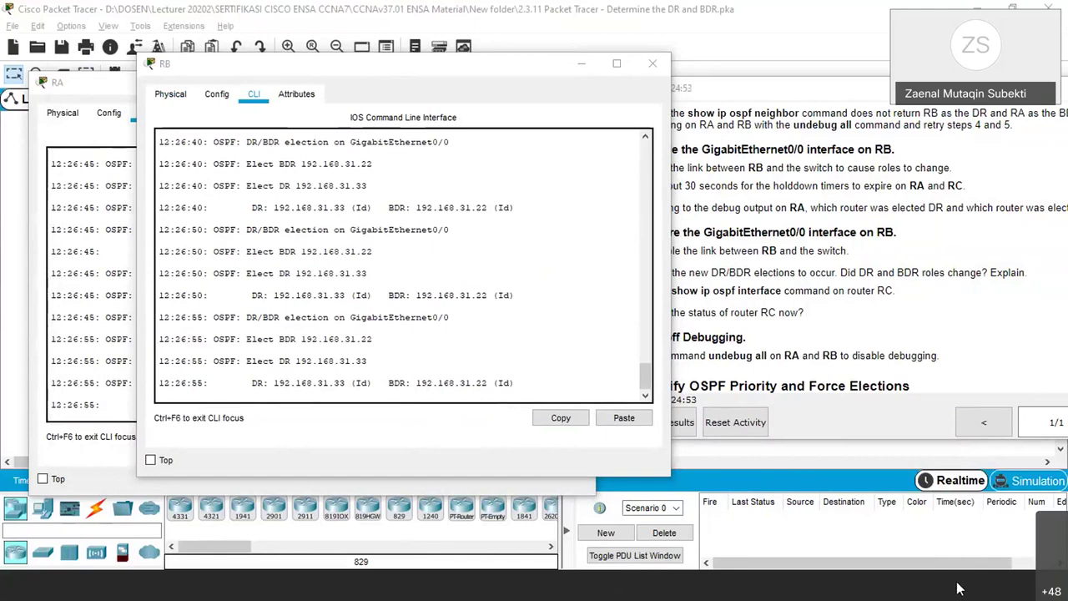
left_click(347, 71)
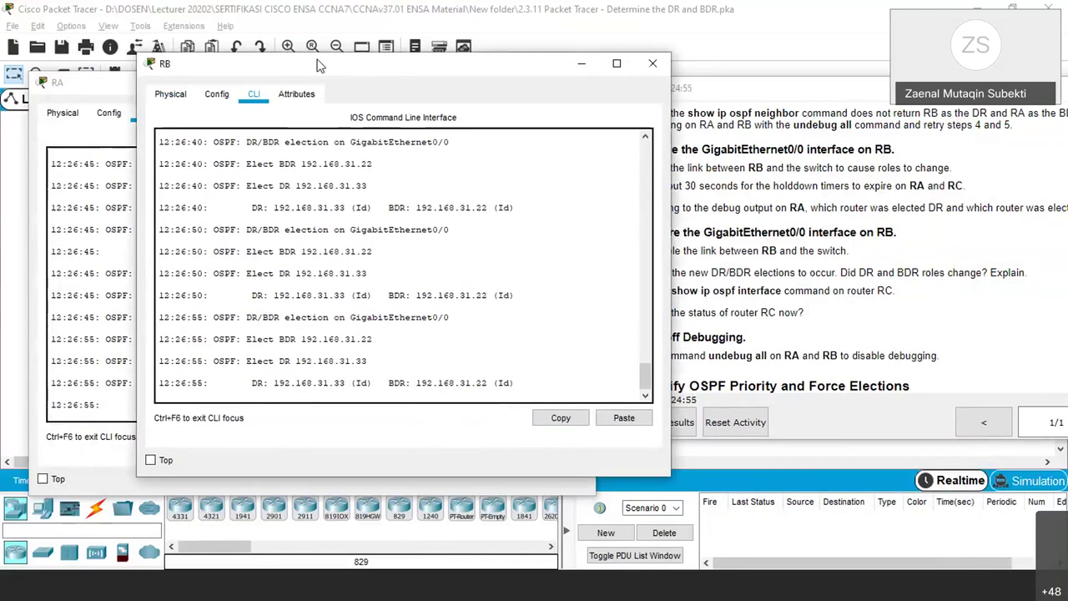
left_click_drag(305, 63, 221, 55)
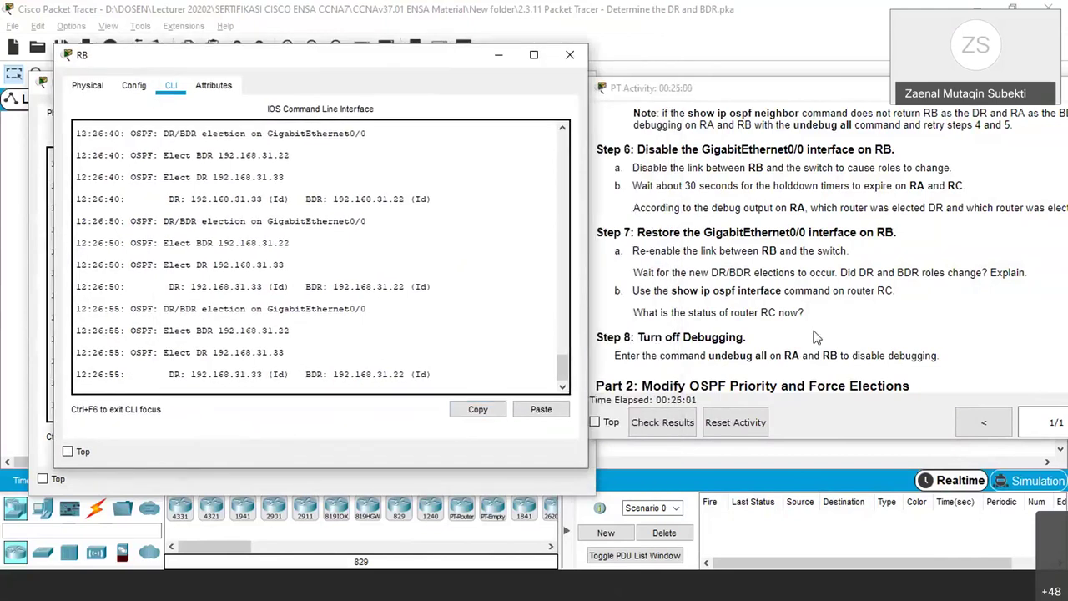
scroll(816, 337, "down", 4)
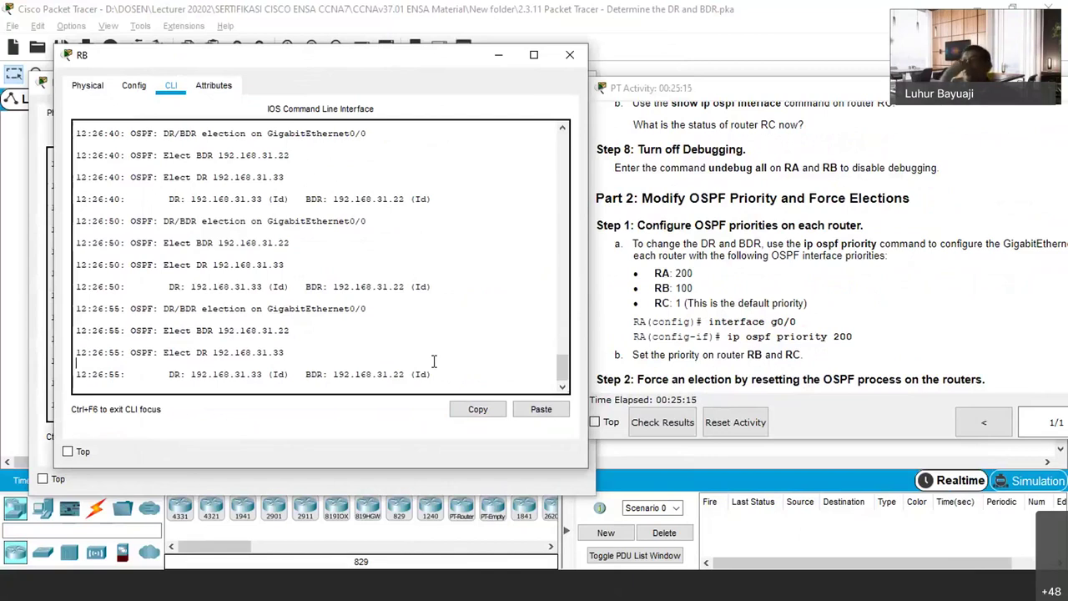
left_click(754, 324)
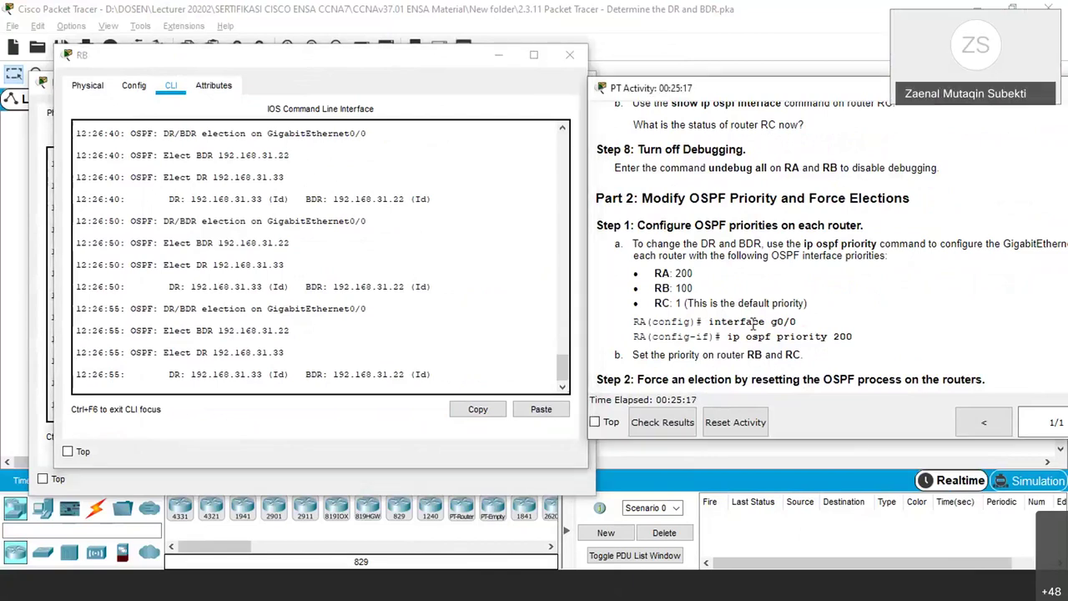
scroll(754, 323, "down", 3)
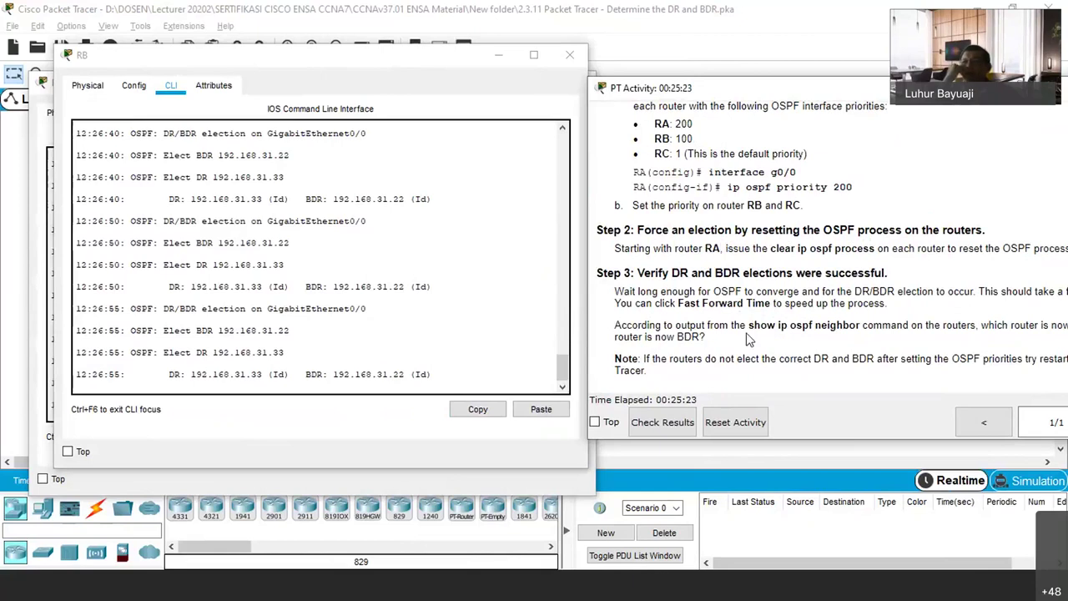
scroll(749, 338, "up", 3)
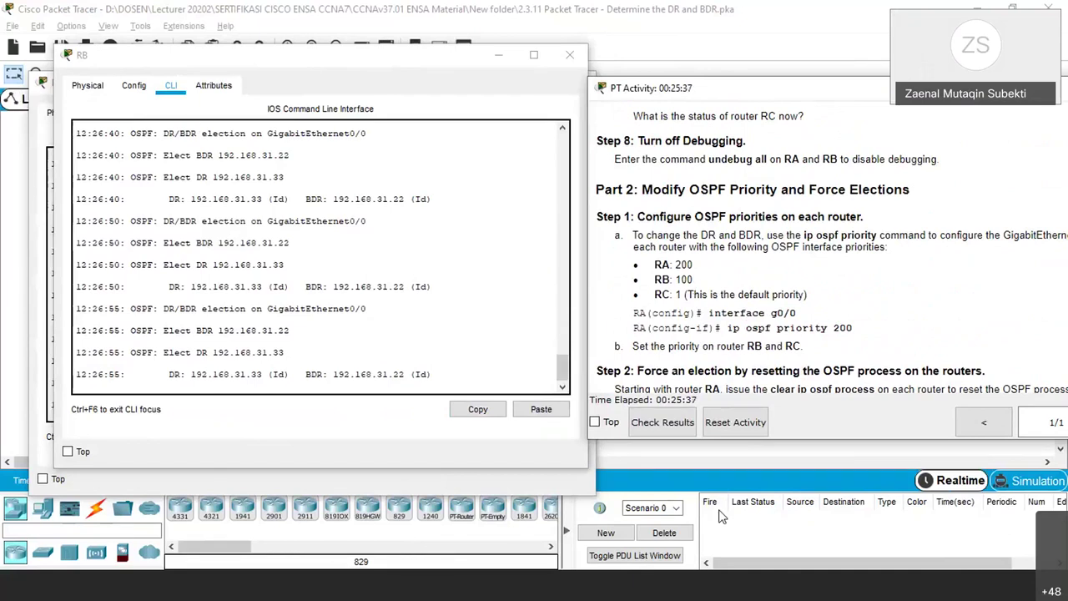
Enter interface configuration mode for g0/0 on RA from privileged EXEC mode
left_click(534, 480)
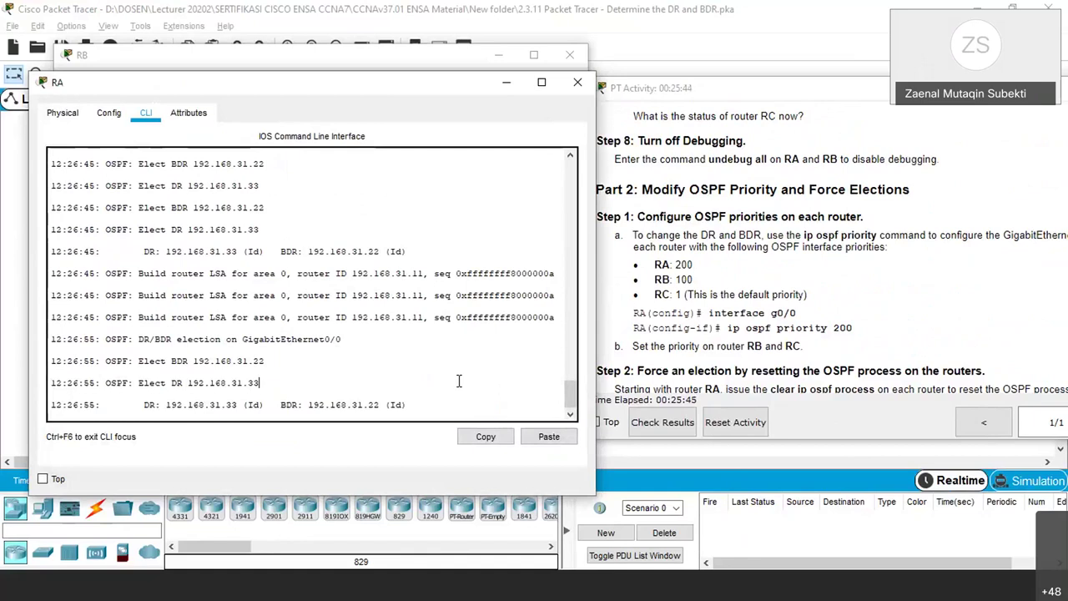
left_click_drag(654, 264, 682, 295)
left_click(432, 404)
key("Return")
key("Return")
type("en")
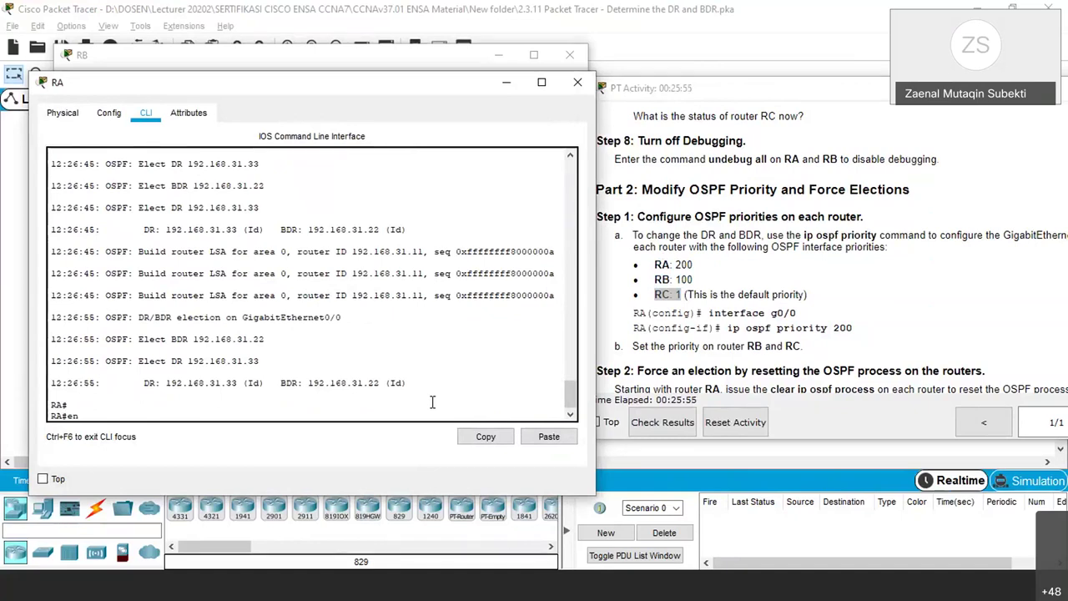
key("Tab")
key("Return")
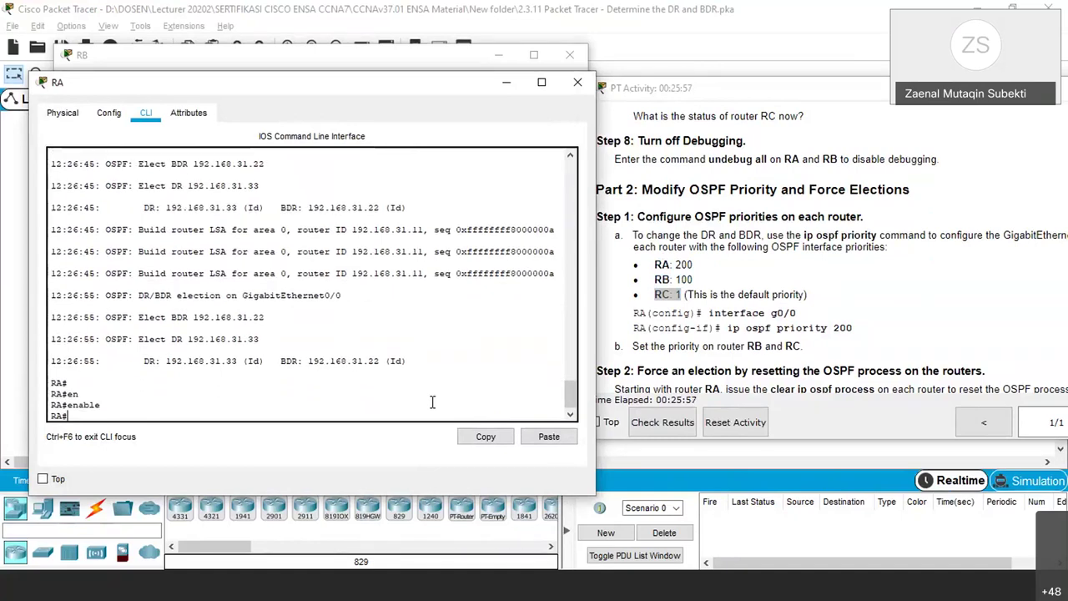
type("conf t")
key("Return")
type("int")
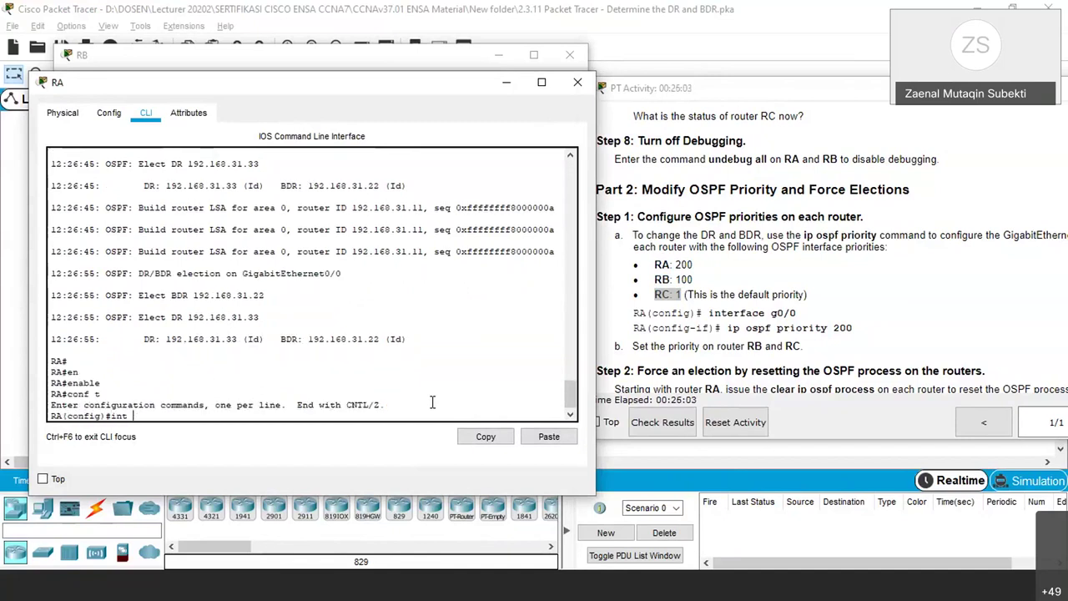
type(" g0/0")
key("Return")
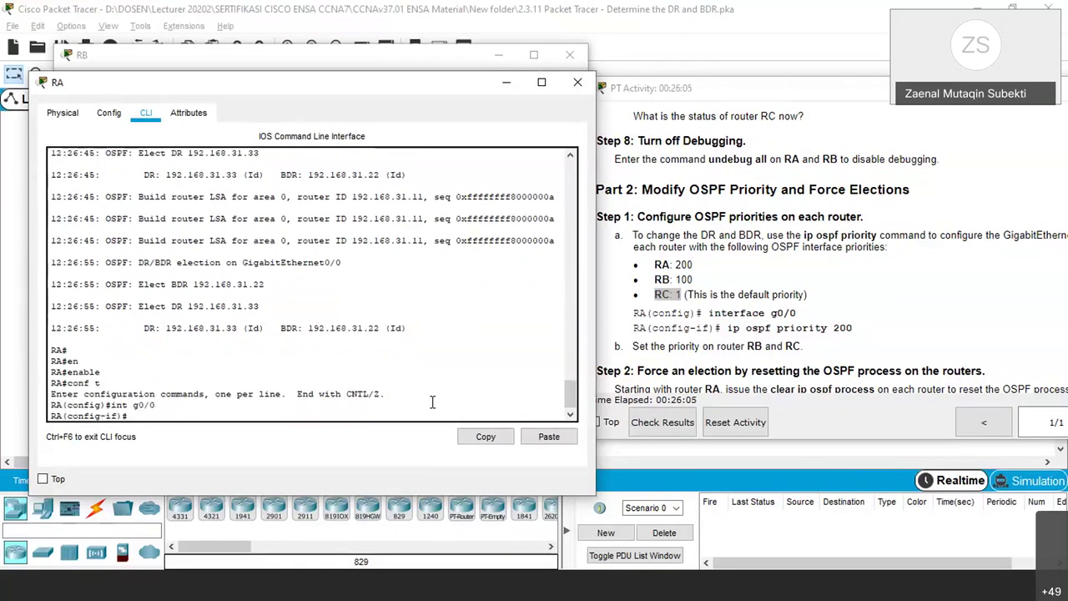
Set the OSPF priority of RA's g0/0 interface to 200 and return to global configuration mode
type("ip os")
key("Tab")
type("pr")
key("Tab")
type("1")
type("00")
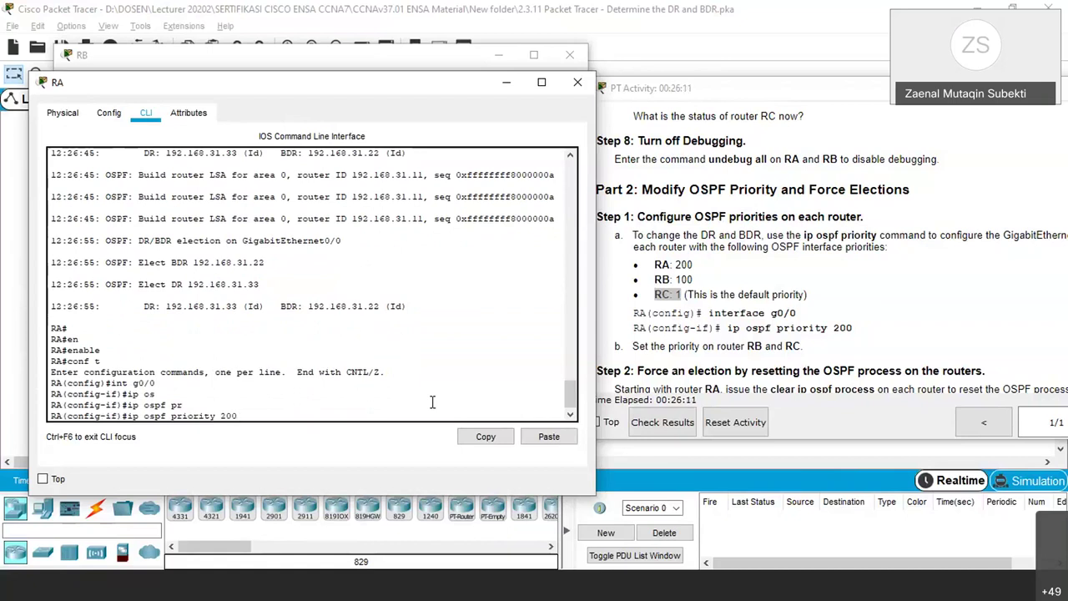
key("Return")
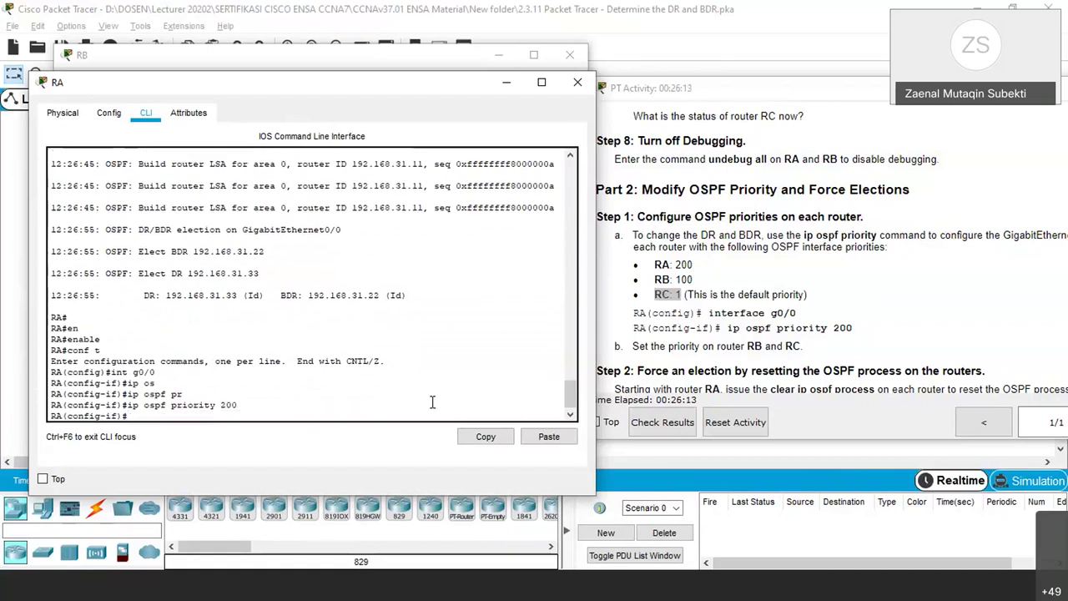
type("exit")
key("Return")
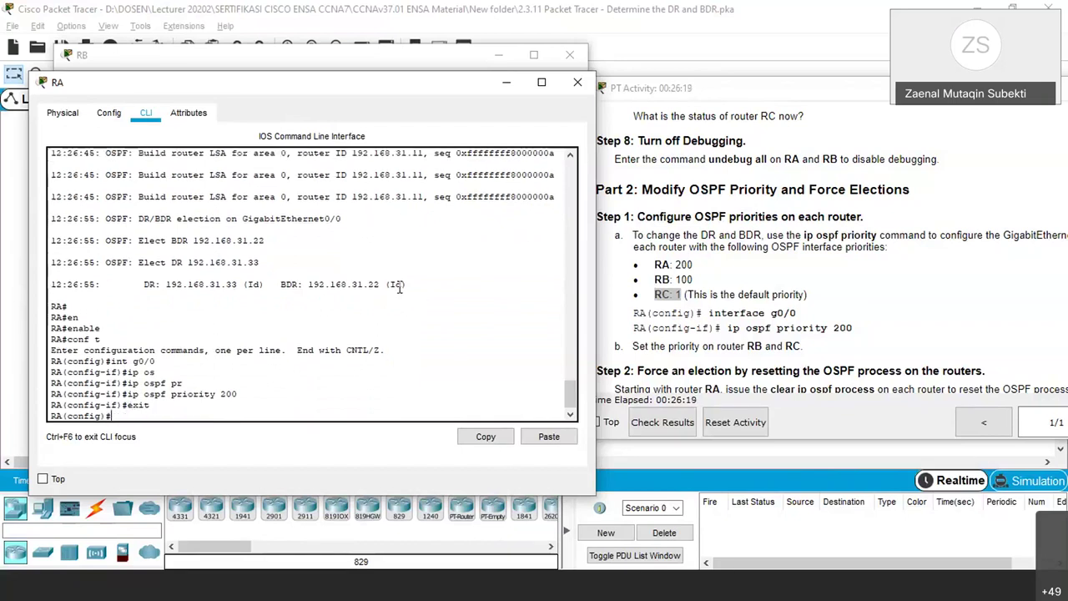
Switch to RB's command line and enter interface configuration mode for g0/0
left_click(212, 56)
key("Return")
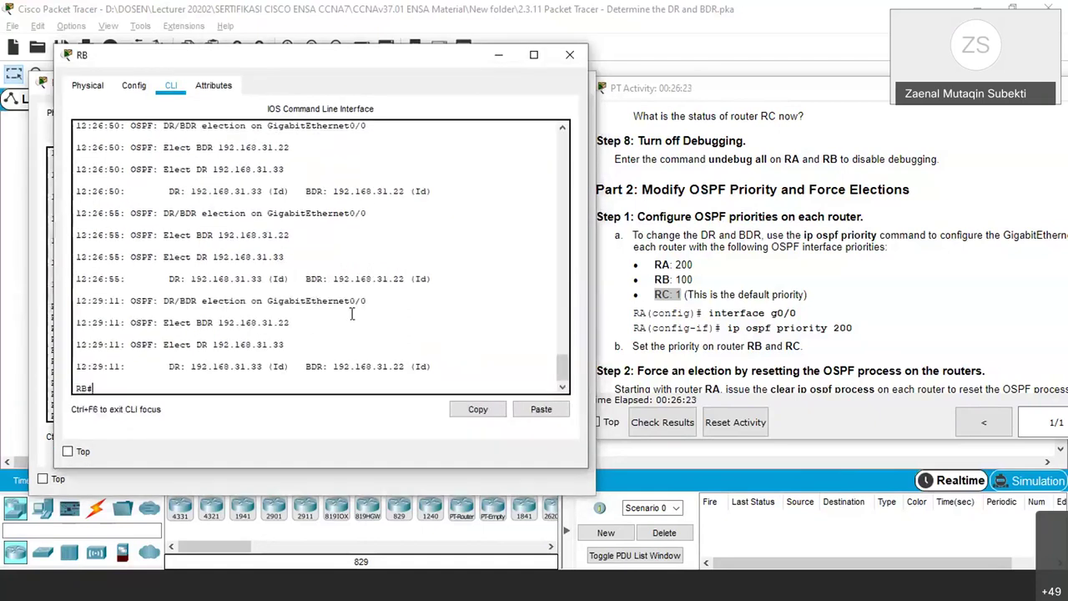
key("Return")
type("e")
type("onf t")
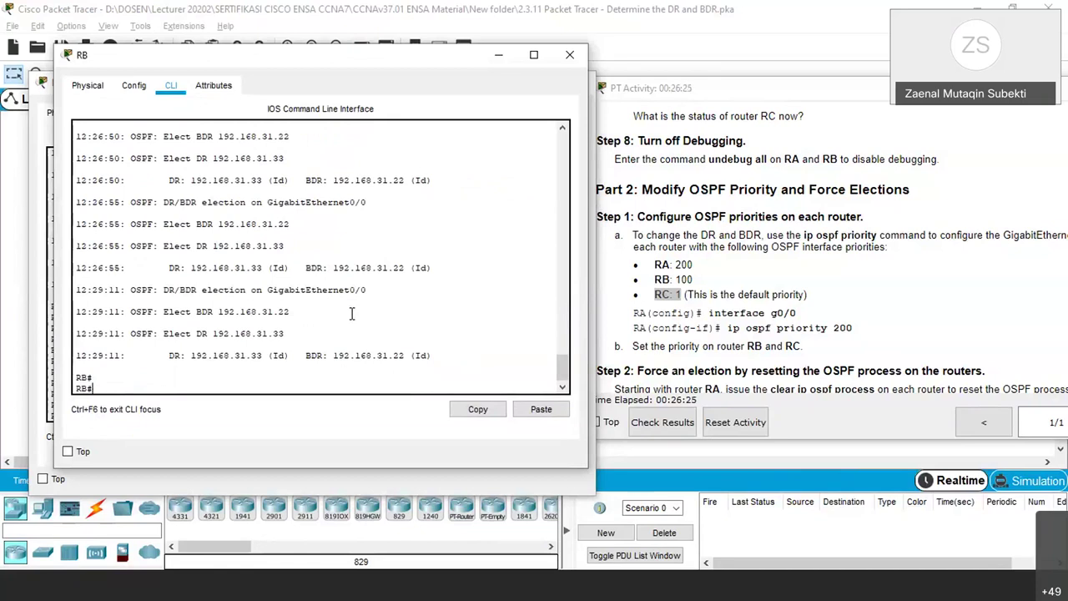
key("Return")
type("i")
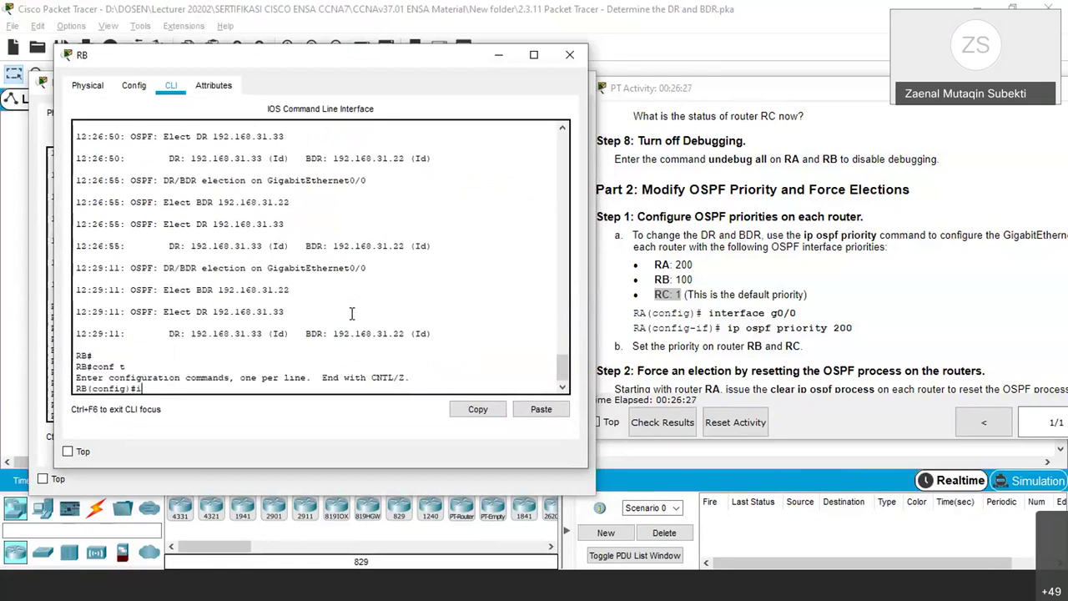
type("nt g 0/0")
key("Return")
Set the OSPF priority of RB's g0/0 interface to 100 and return to global configuration mode
type("ip os")
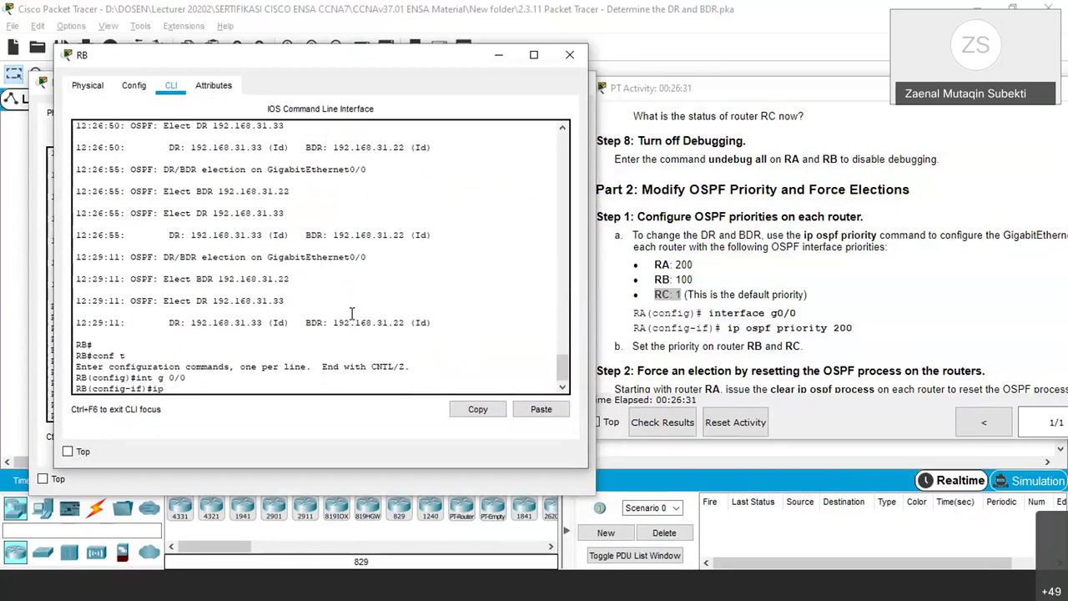
key("Tab")
type("pr")
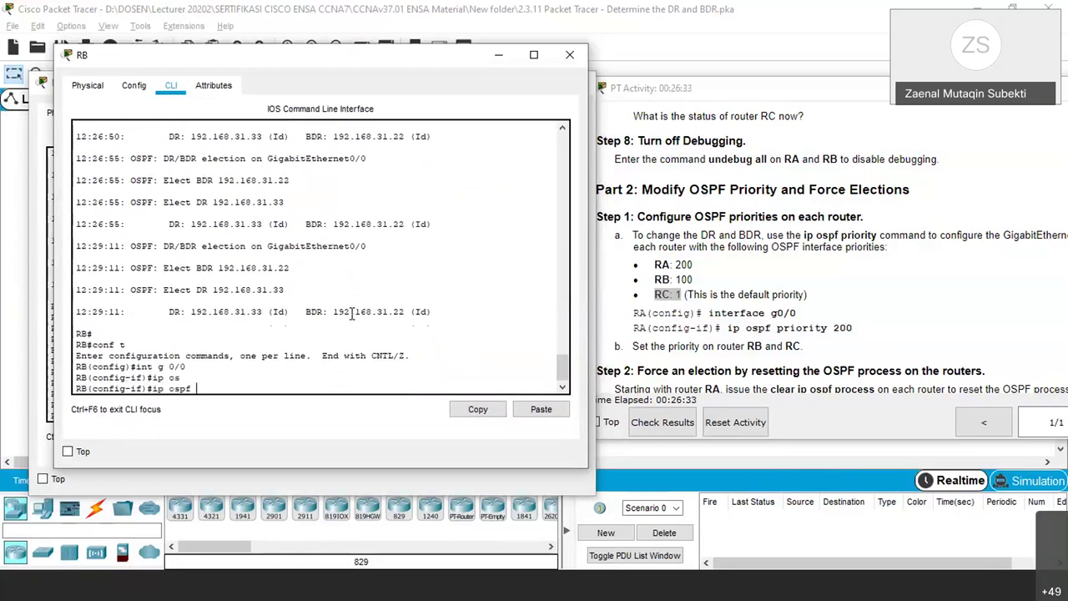
key("Tab")
type("100")
key("Return")
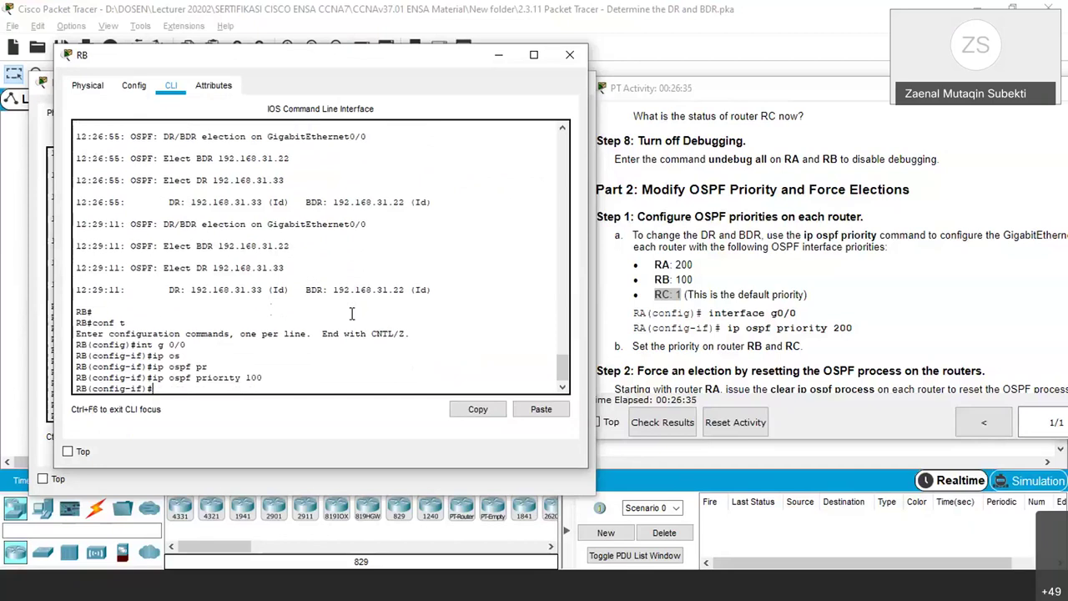
type("exit")
key("Return")
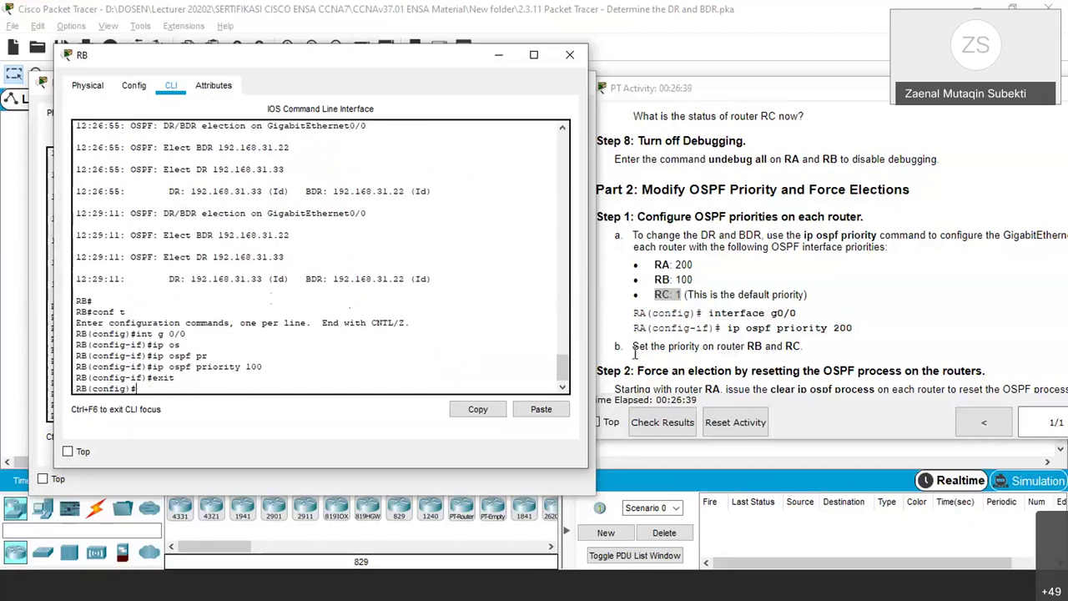
Bring up RC's command line, narrow its window, and enter interface configuration mode for g0/0
left_click(788, 591)
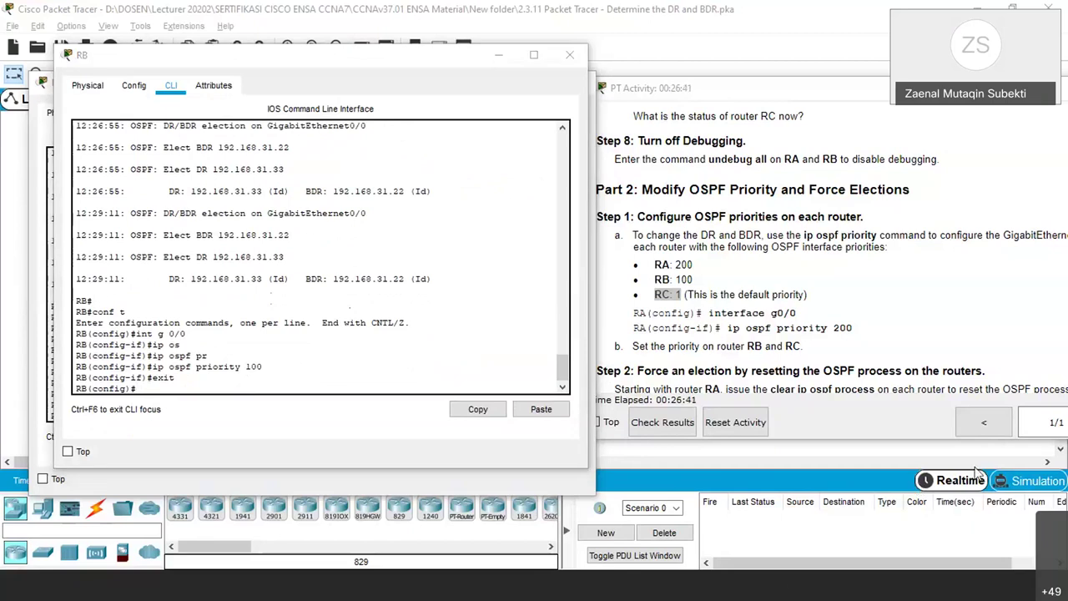
left_click(656, 73)
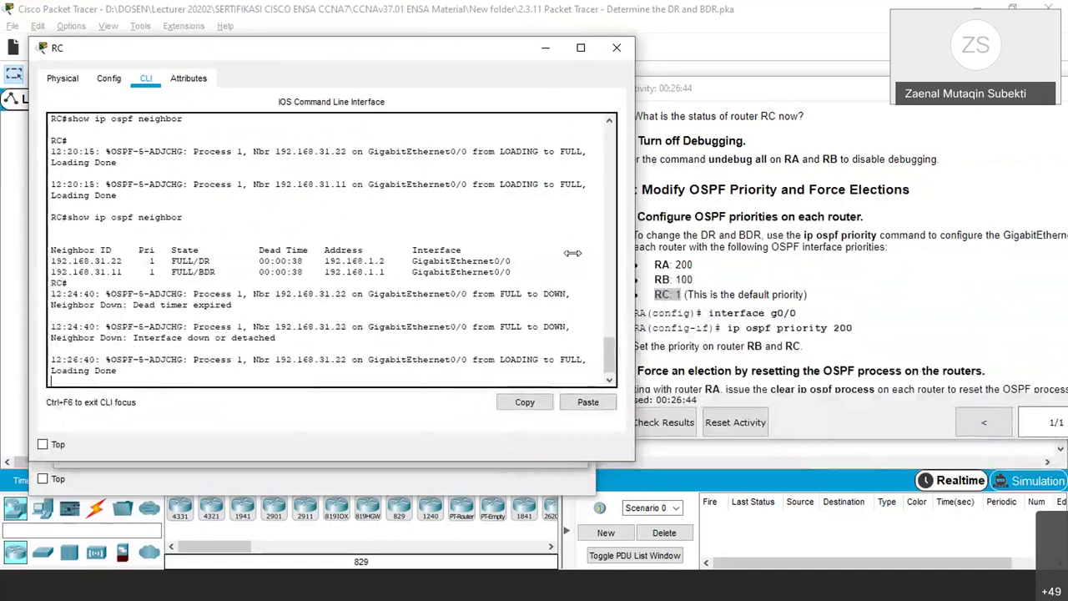
left_click_drag(543, 252, 540, 252)
key("Return")
key("Return")
key("Return")
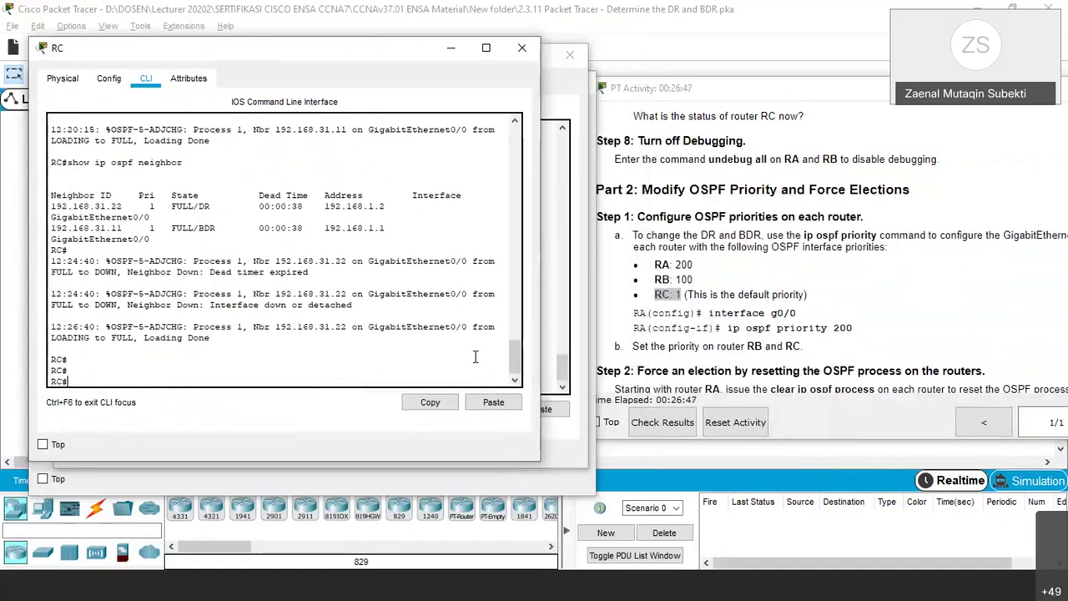
type("conf t")
key("Return")
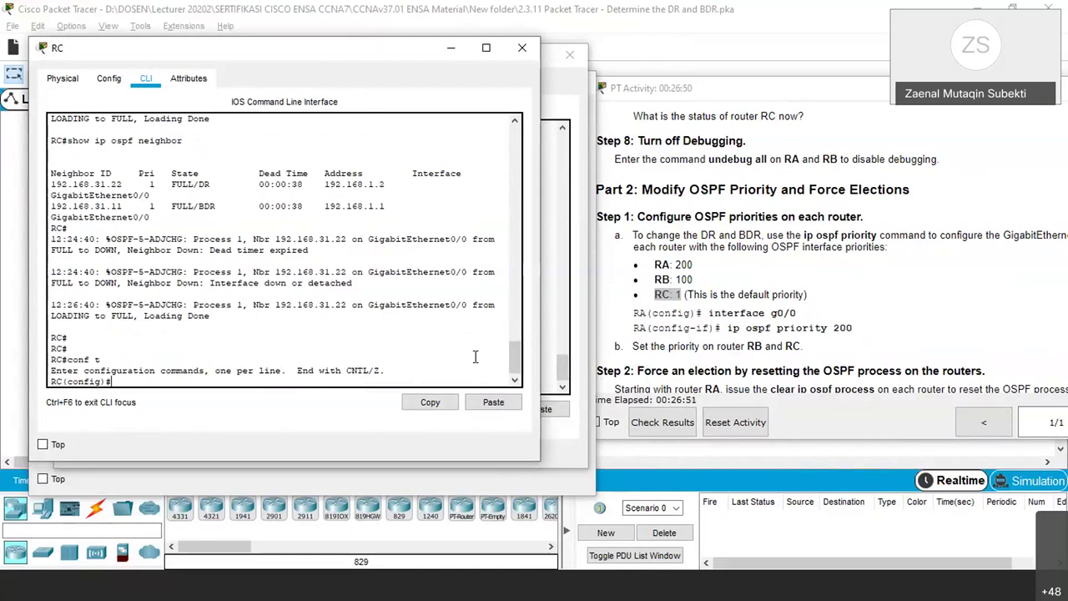
type("int g 0/0")
key("Return")
Set the OSPF priority of RC's g0/0 interface to 1 and return to global configuration mode
type("ip os")
key("Tab")
type("pr")
key("Tab")
type("1")
key("Return")
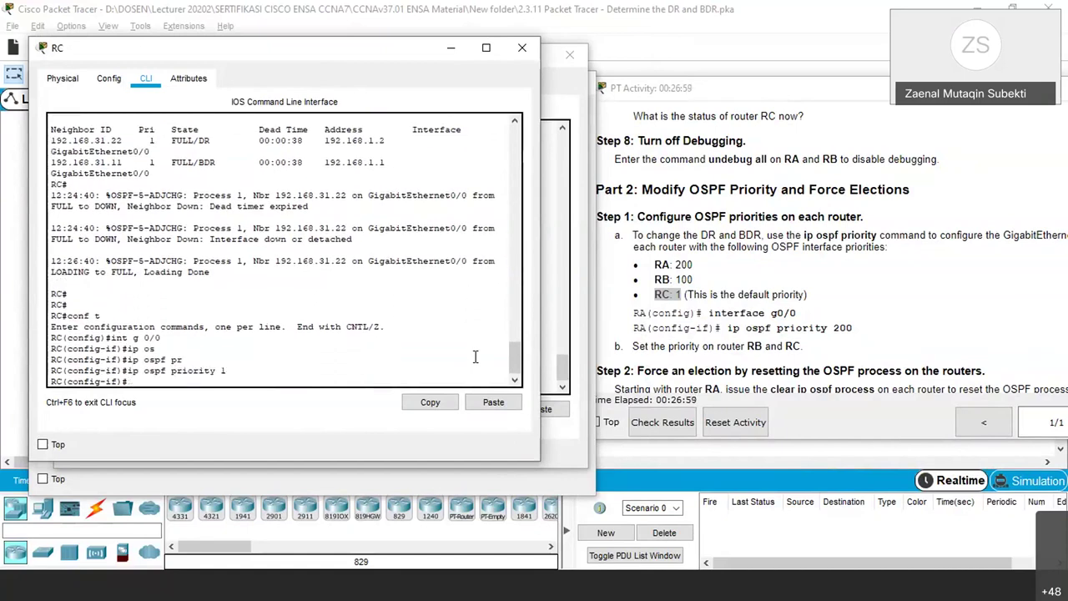
type("exit")
key("Return")
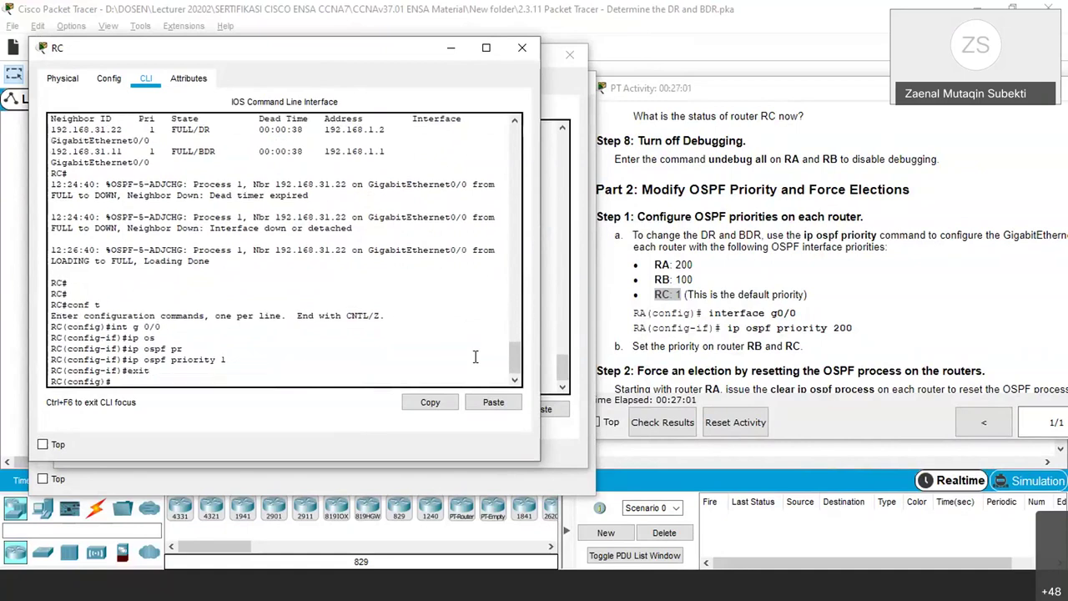
Read the Step 2 instructions on forcing an election and return RA to privileged EXEC mode
left_click(852, 351)
scroll(852, 351, "down", 3)
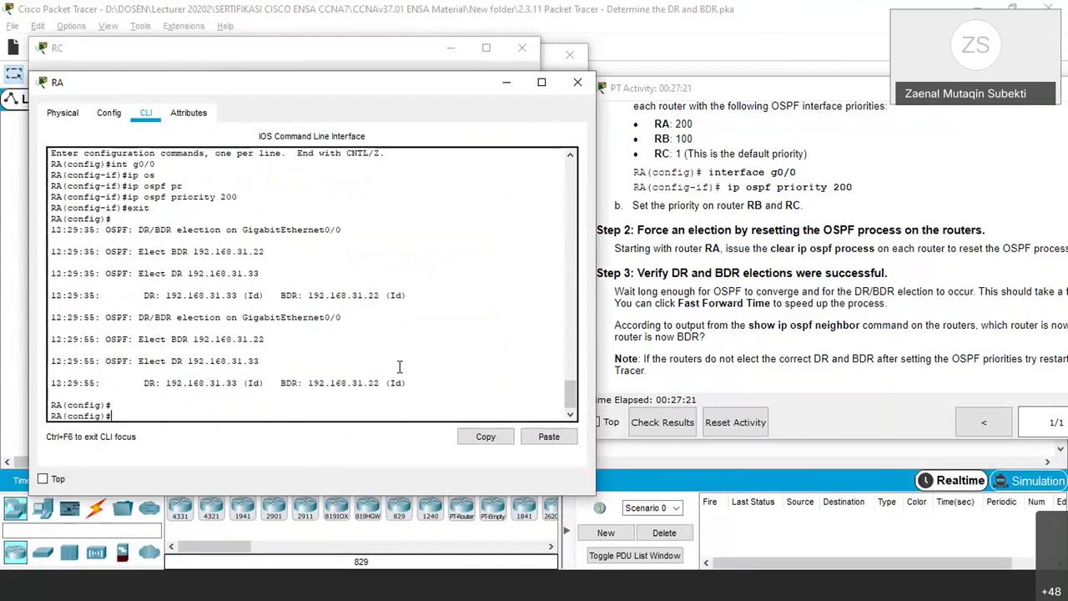
type("exit")
key("Return")
Reset all OSPF processes on RA with clear ip ospf process and confirm the reset
type("cl")
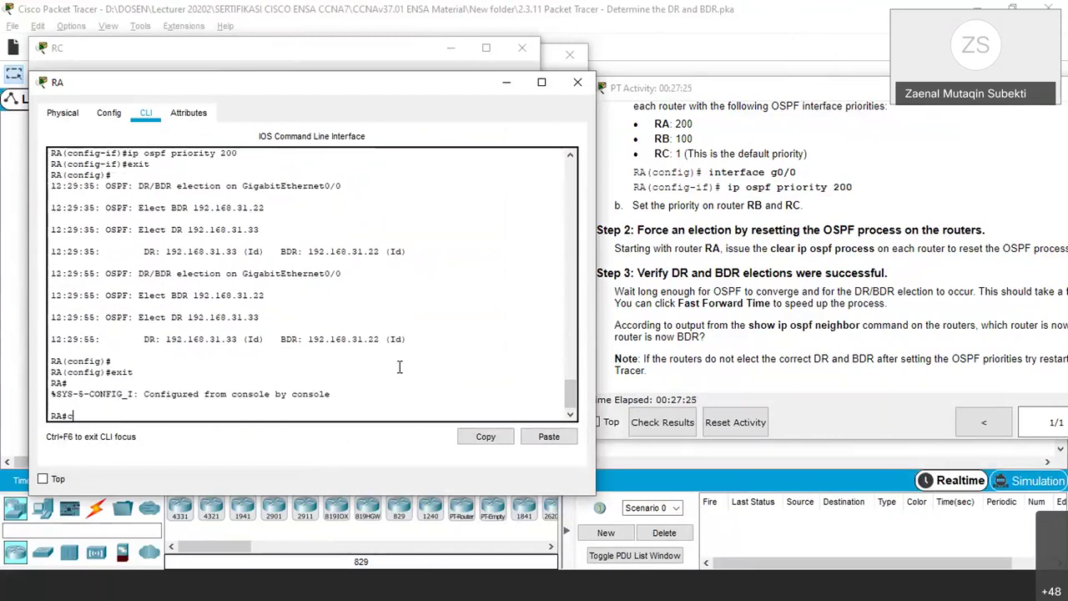
key("Tab")
type("e")
key("Tab")
type("ip os")
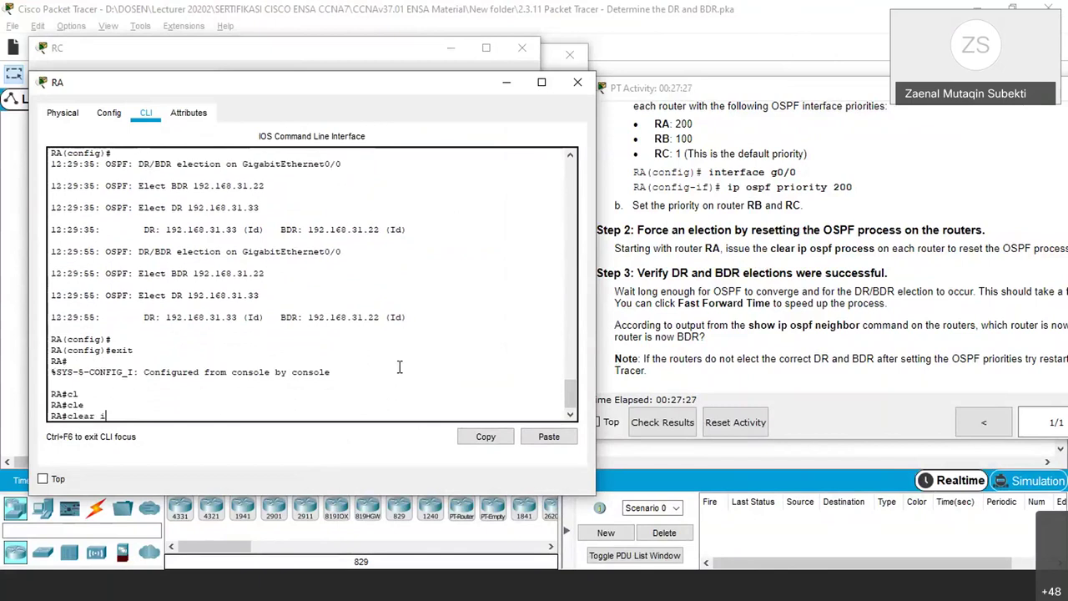
key("Tab")
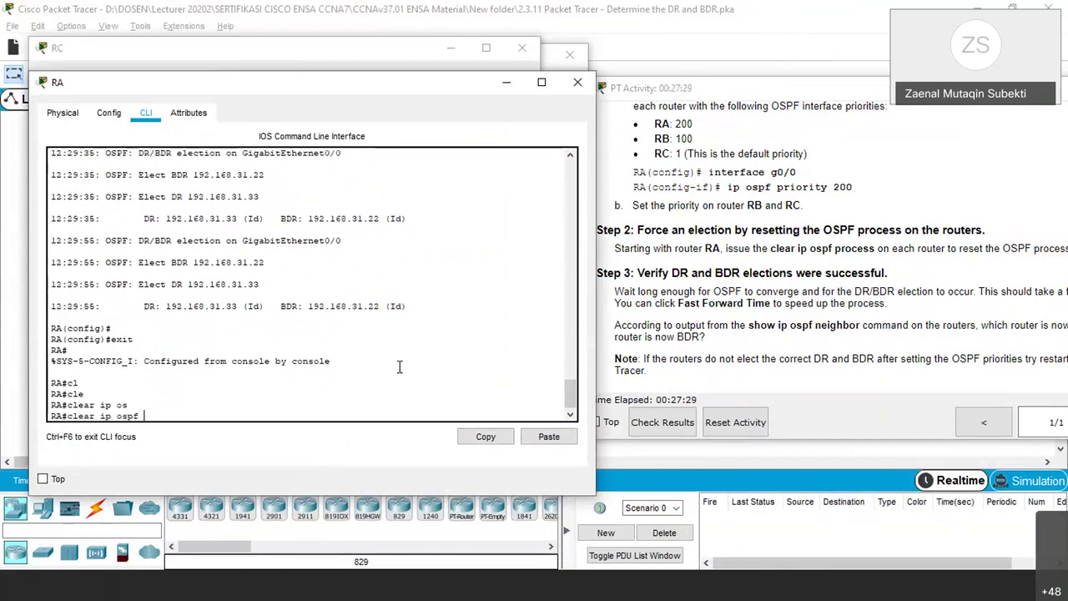
type("pr")
key("Tab")
key("Return")
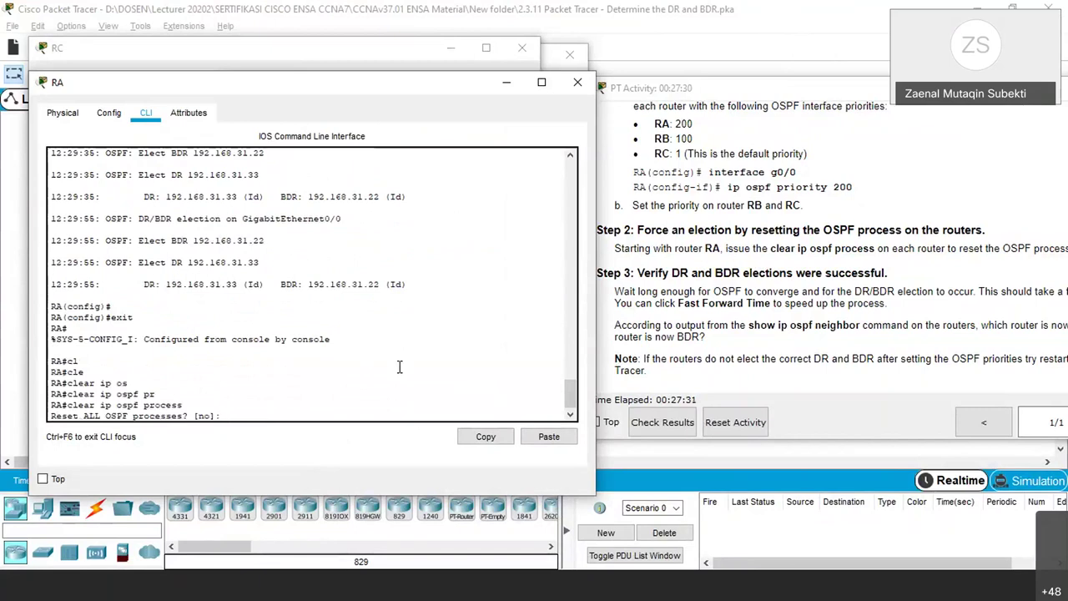
type("y")
key("Return")
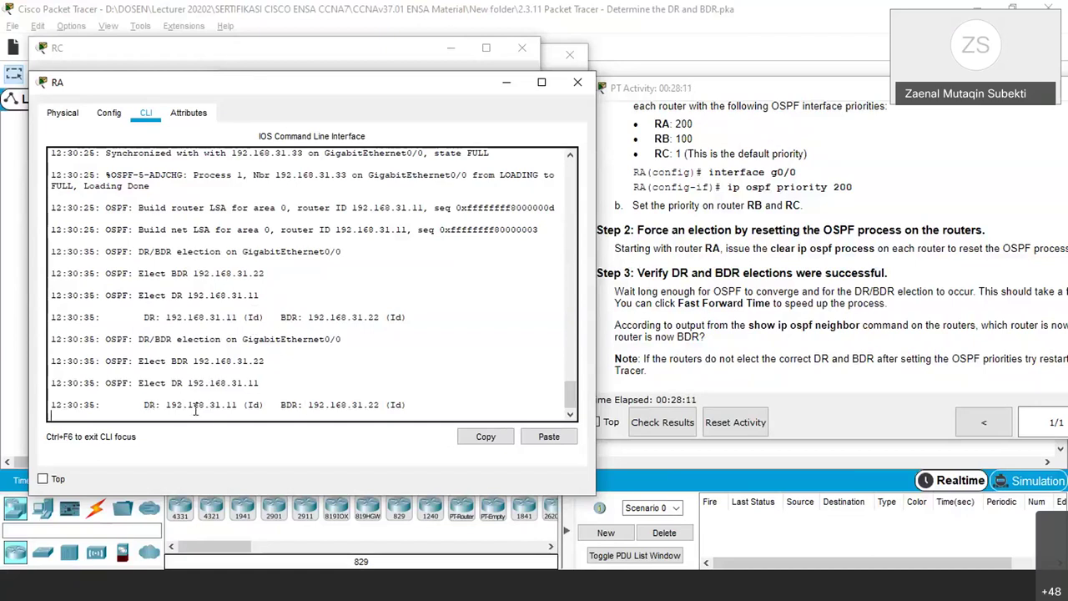
Examine the DR and BDR election output on RA, moving its window to compare with RC's command line
left_click_drag(209, 405, 237, 405)
left_click_drag(351, 405, 379, 404)
left_click_drag(363, 81, 556, 77)
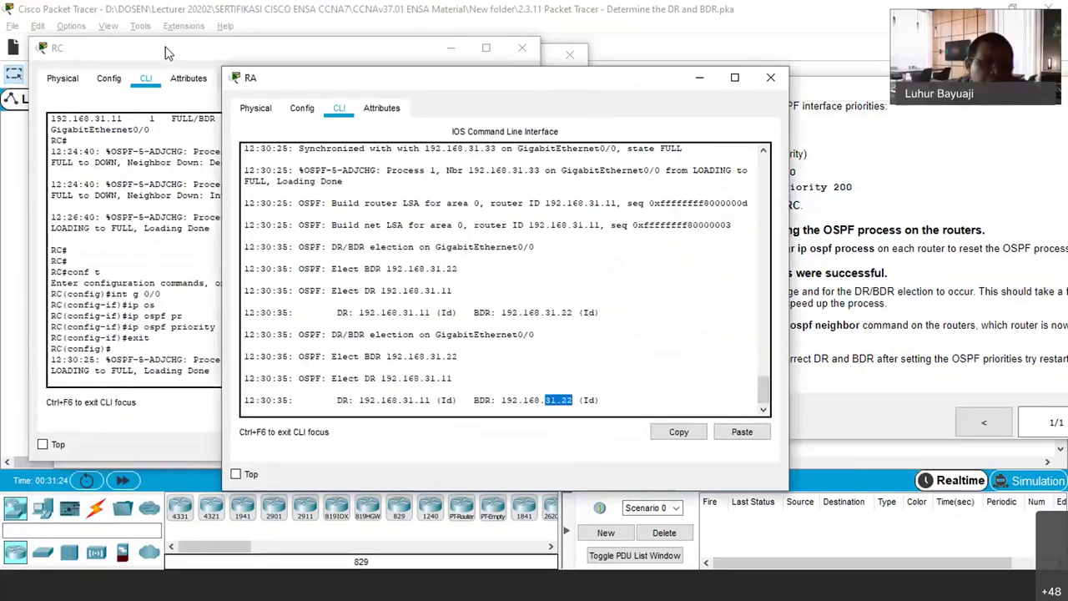
scroll(476, 413, "down", 1)
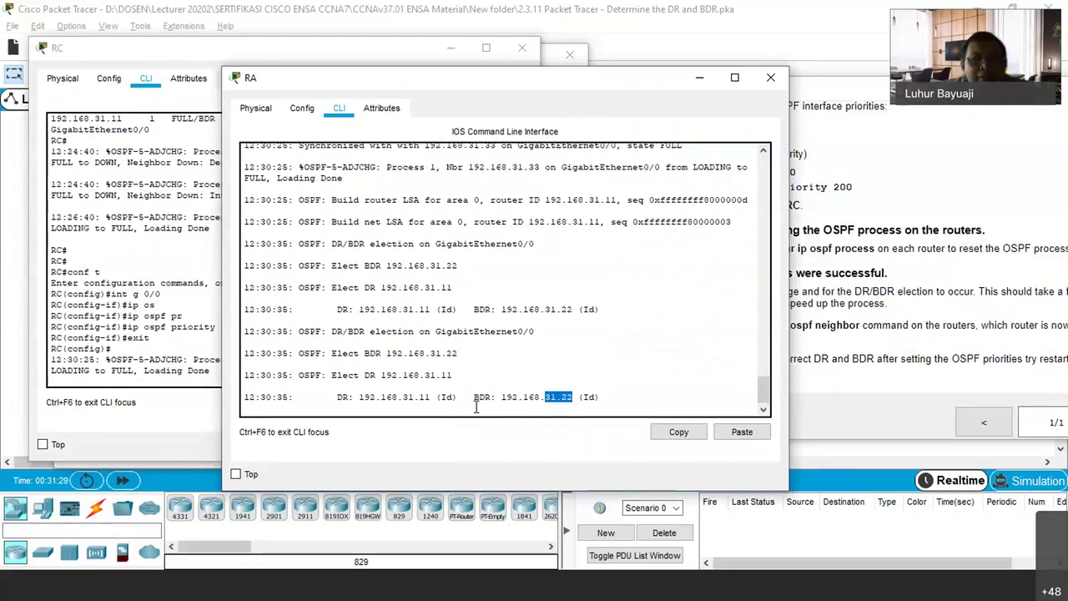
left_click(477, 403)
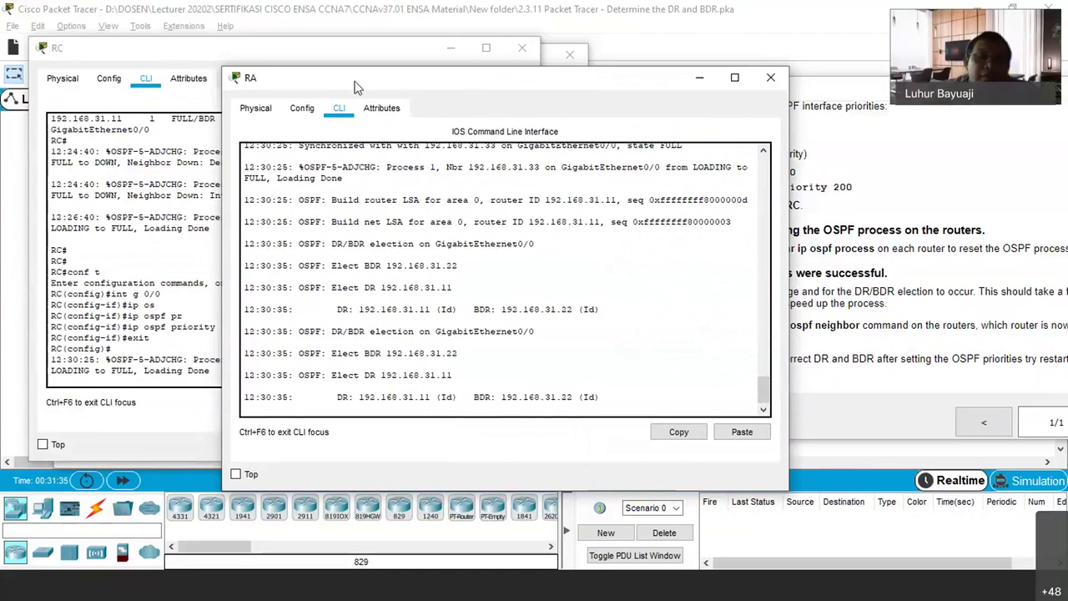
left_click_drag(331, 78, 189, 69)
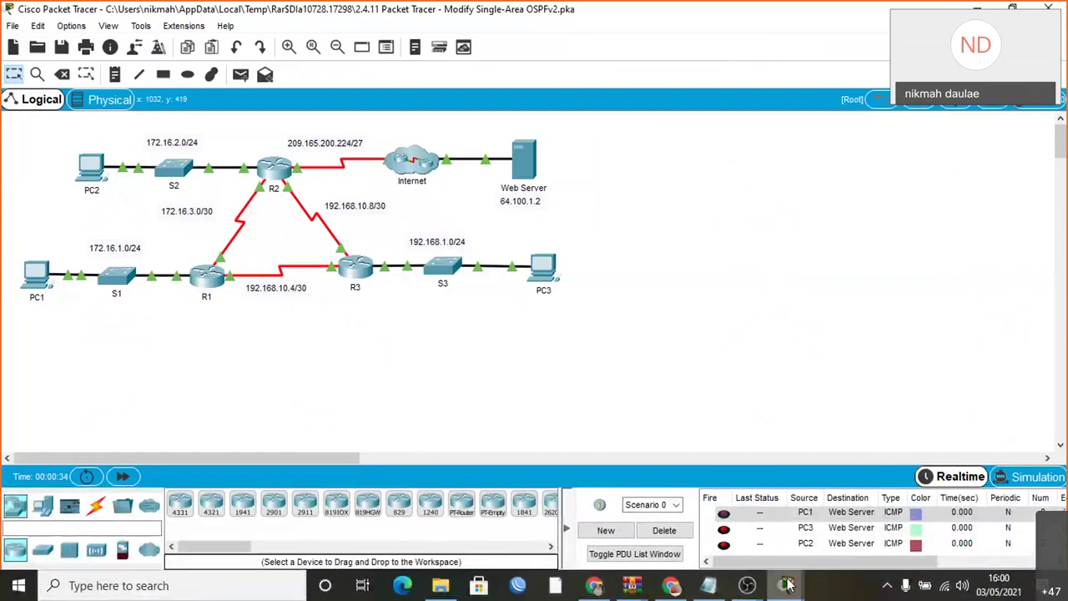
Bring up the Modify Single-Area OSPFv2 activity instructions, place them beside the topology, and keep the window on top
mouse_move(787, 585)
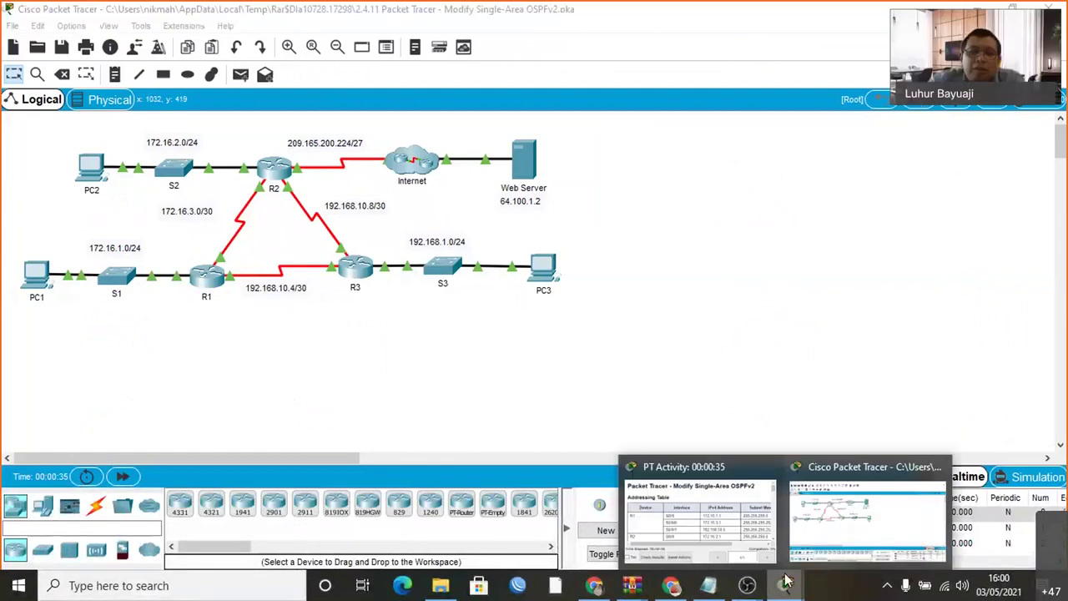
left_click(684, 534)
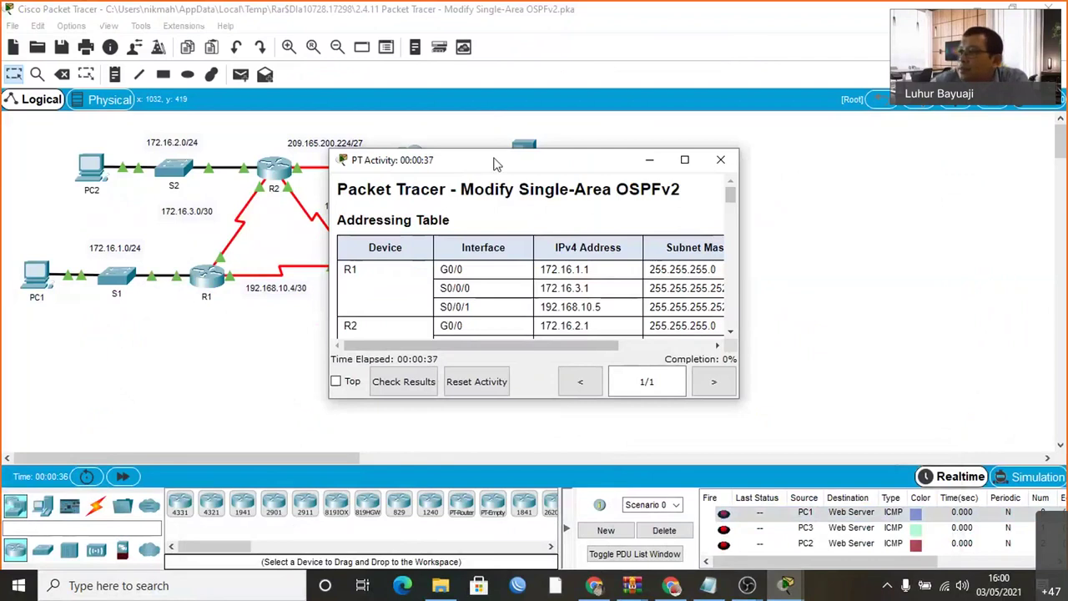
left_click_drag(501, 160, 809, 61)
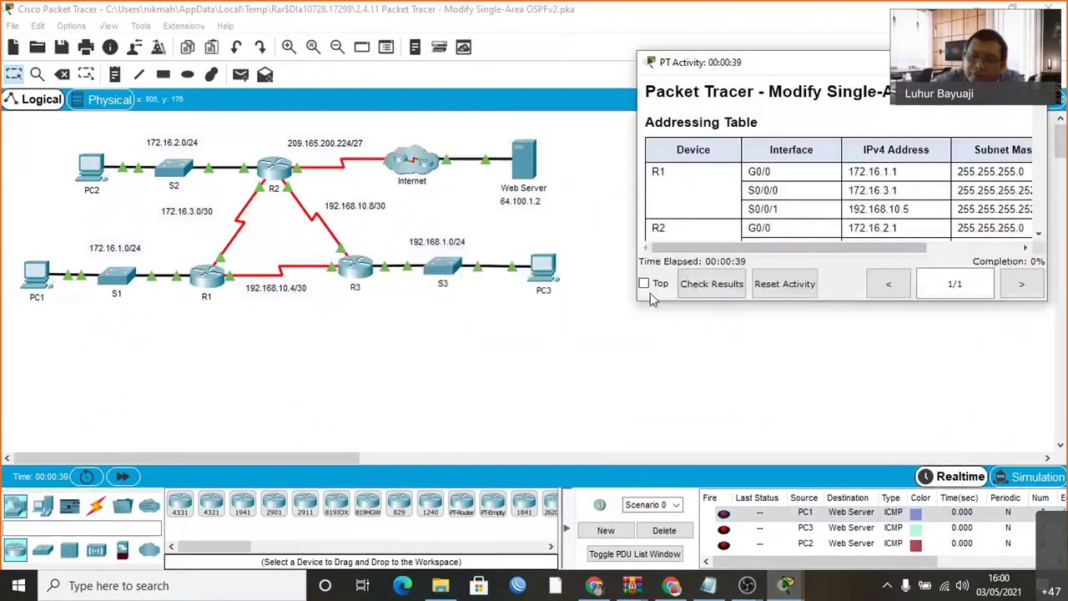
left_click(646, 282)
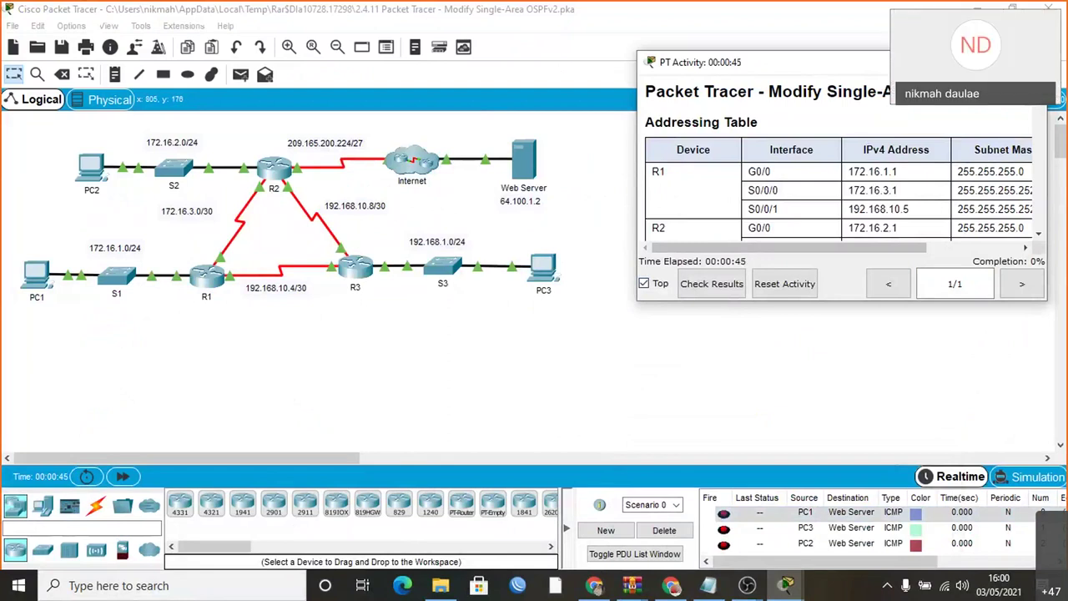
left_click_drag(876, 53, 834, 35)
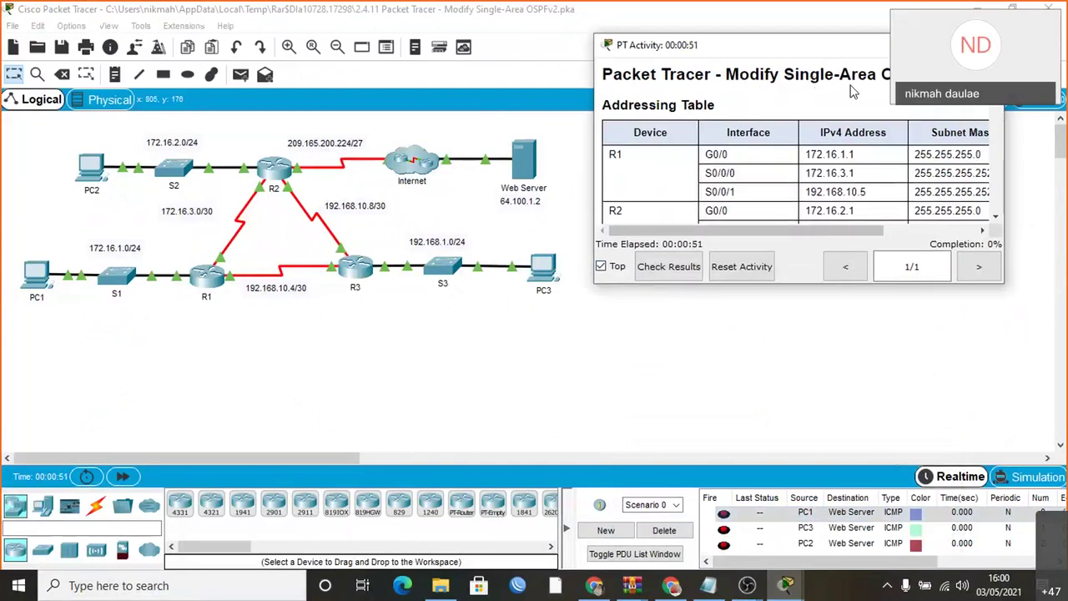
Read the activity's addressing table, objectives, scenario and the Part 1 instructions for testing connectivity
left_click(996, 218)
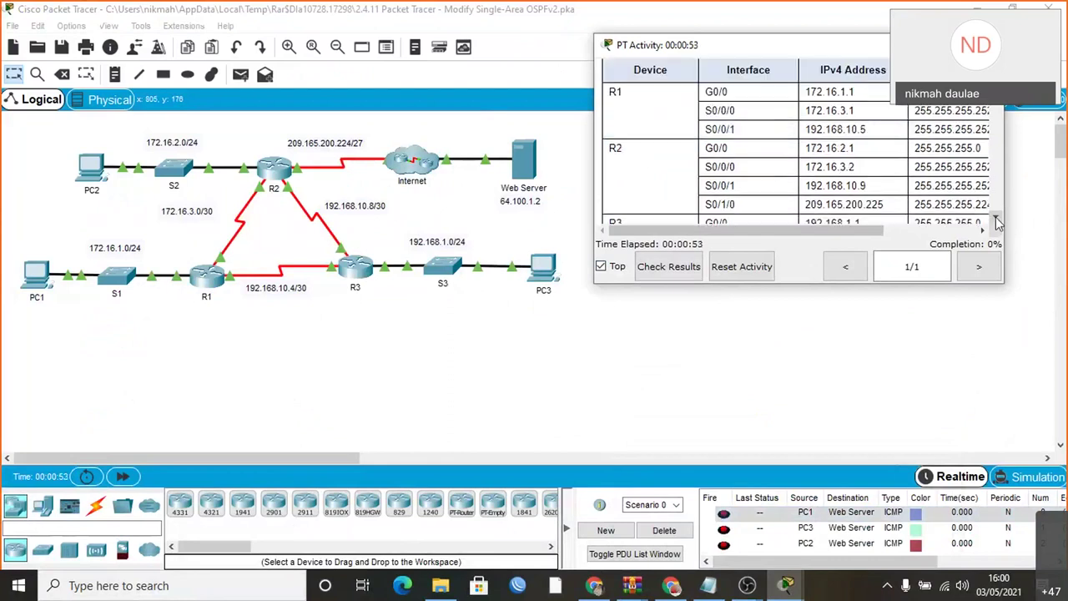
left_click(996, 219)
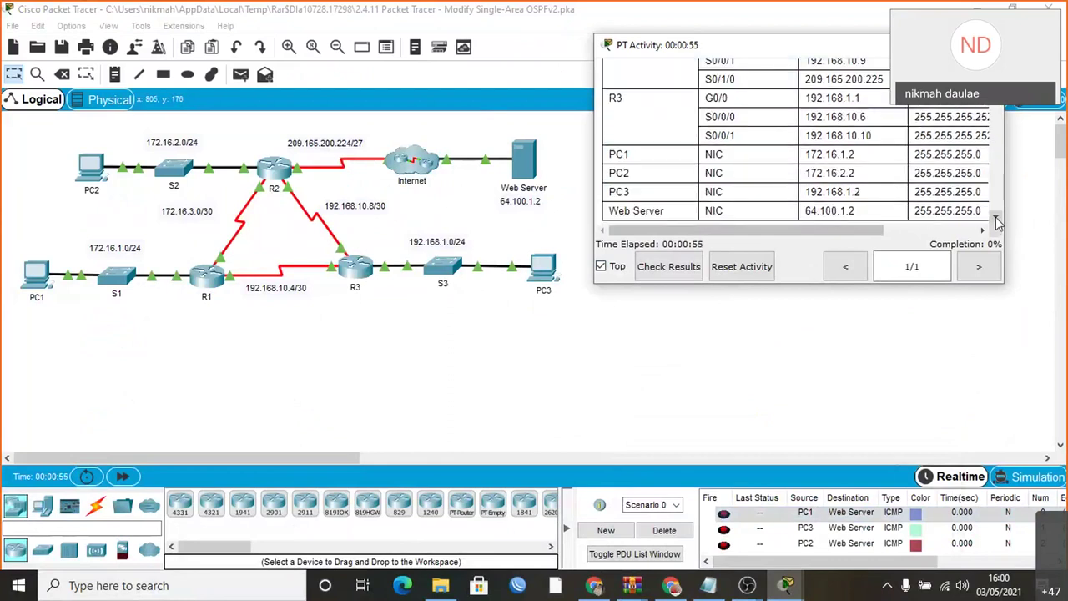
left_click(995, 218)
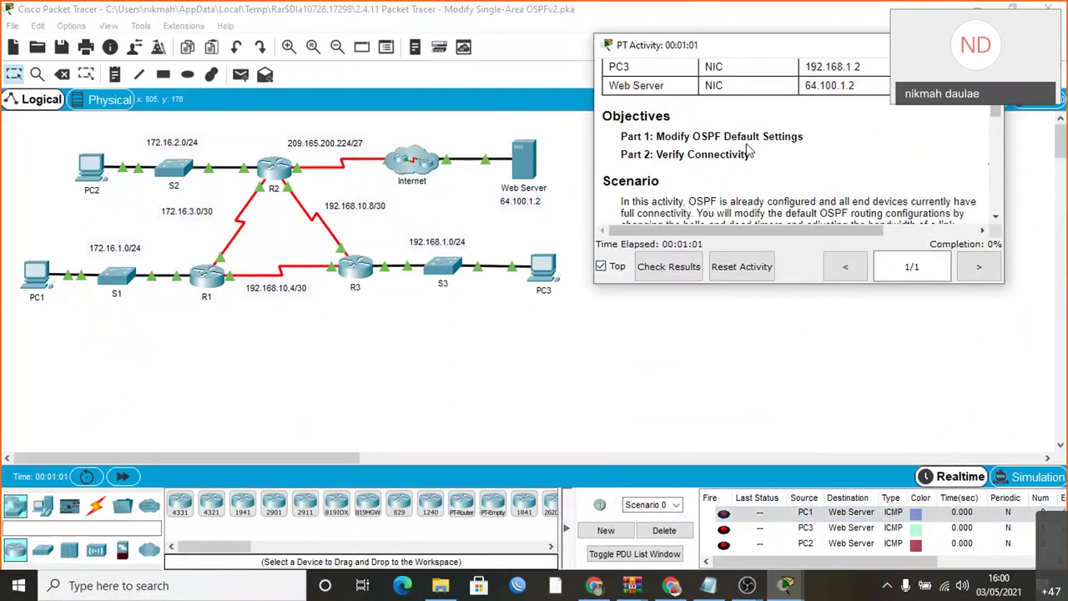
left_click(996, 221)
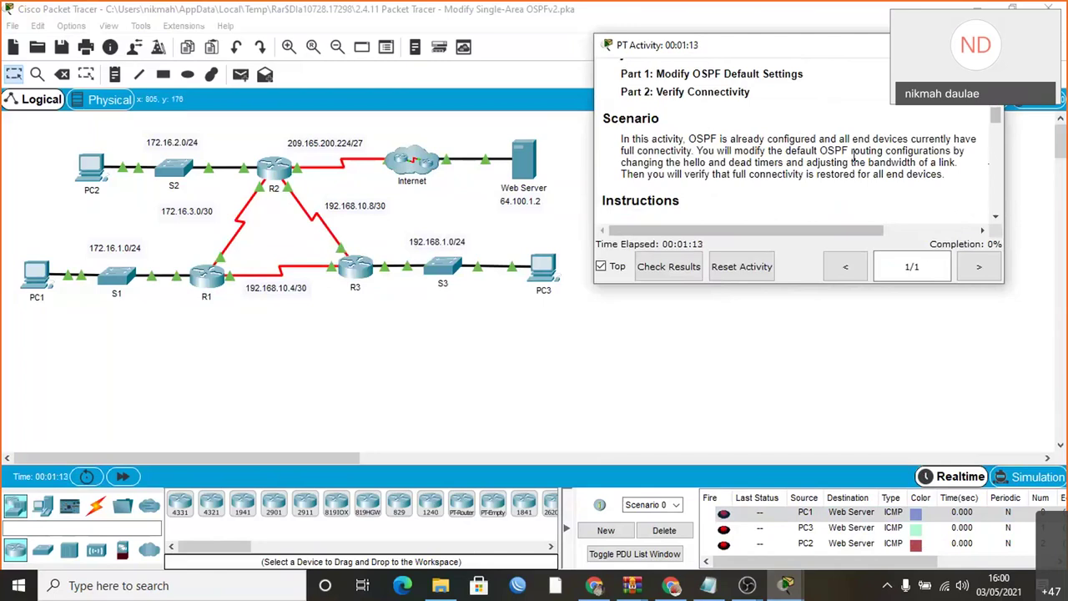
double_click(795, 152)
left_click_drag(823, 151, 878, 153)
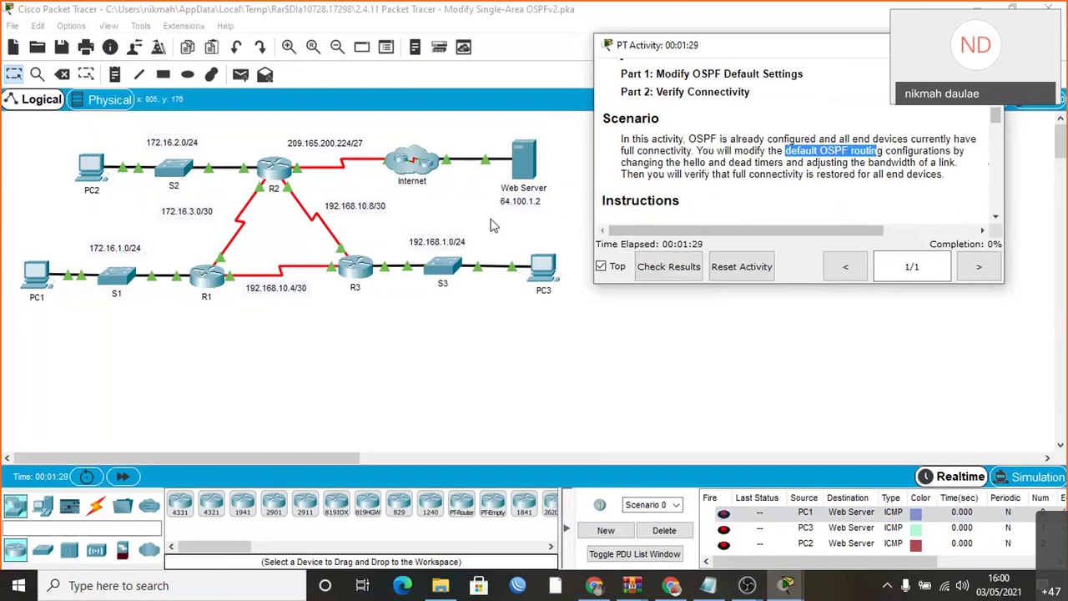
left_click(997, 220)
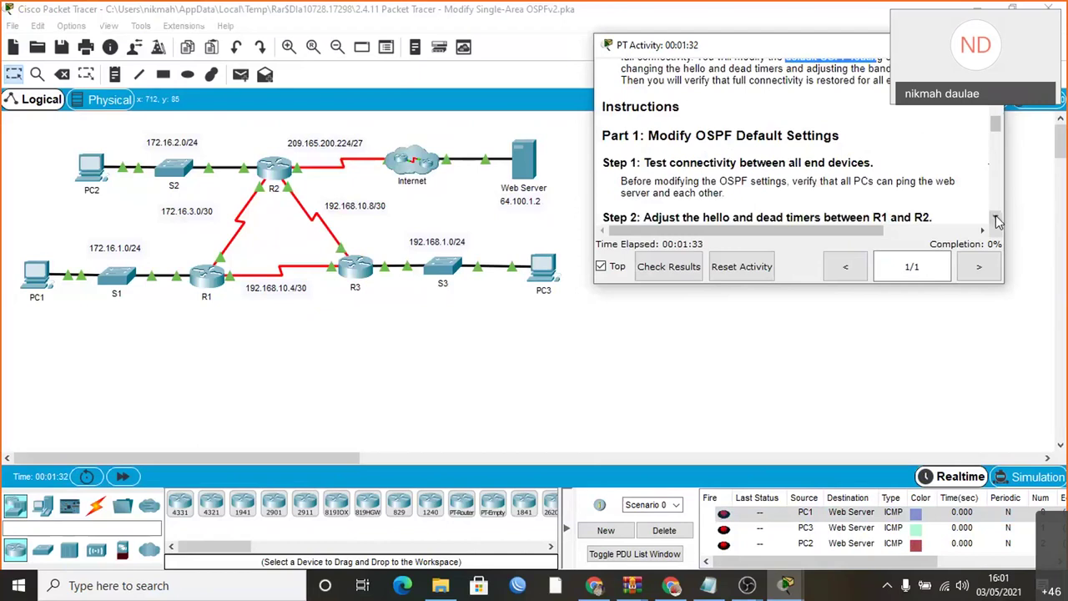
scroll(841, 168, "down", 1)
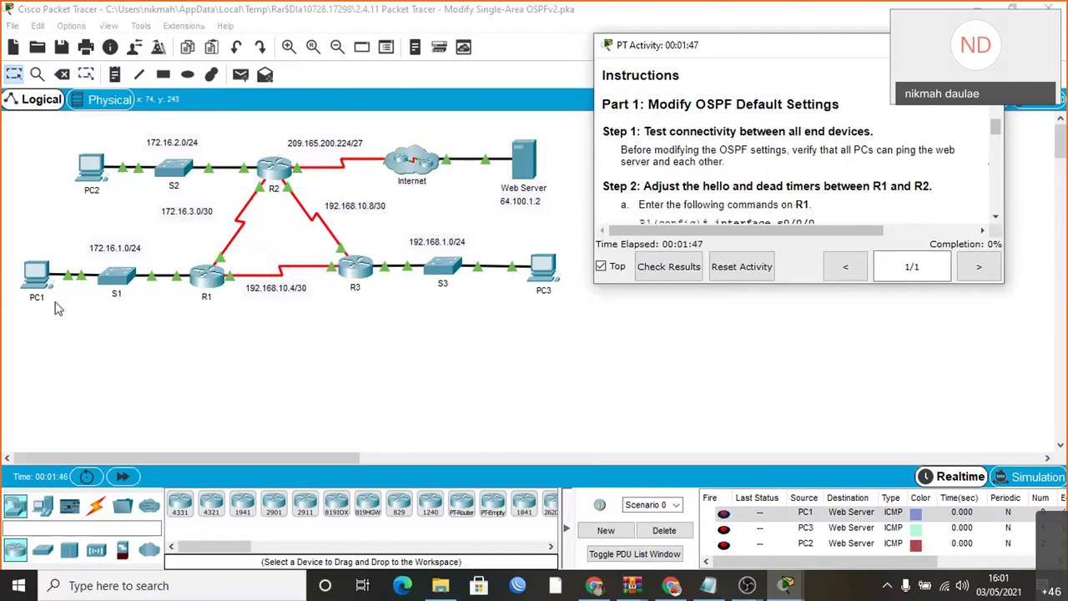
Open PC1's command prompt and ping the web server at 64.100.1.2
left_click(34, 282)
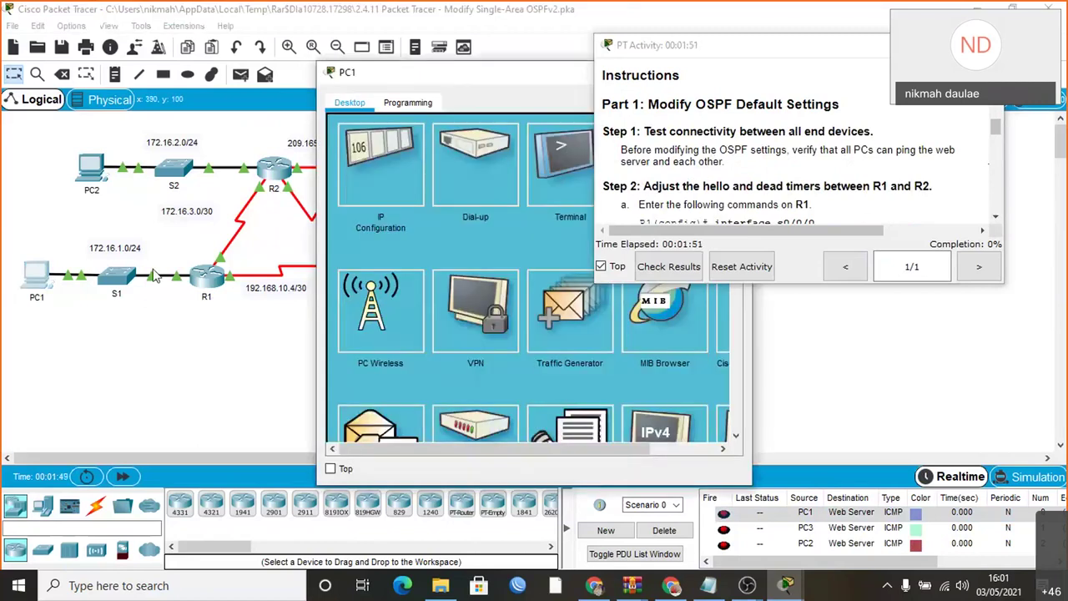
left_click_drag(421, 72, 154, 276)
left_click(385, 365)
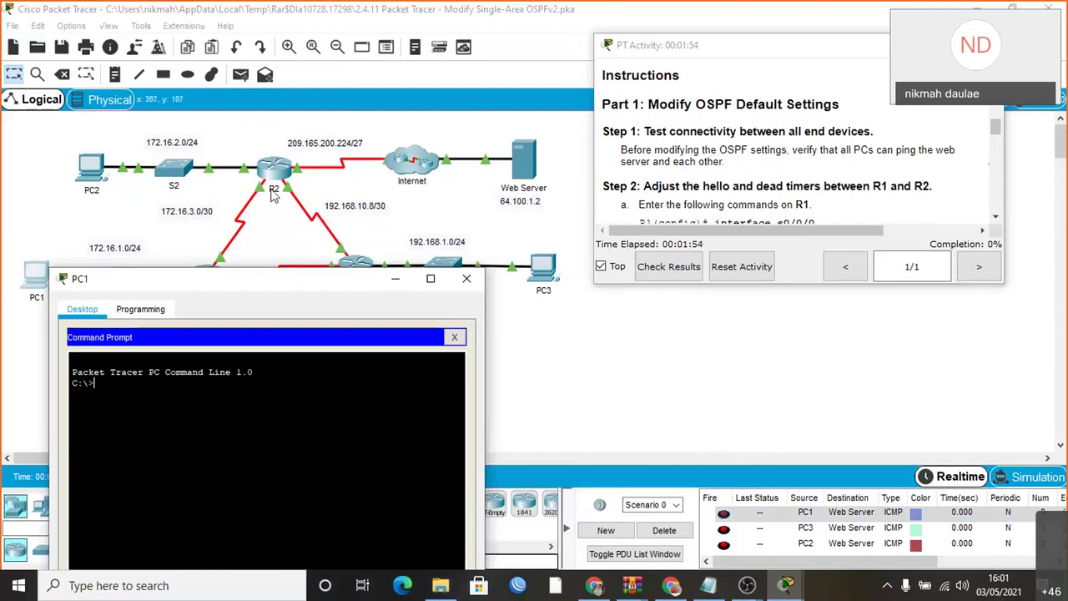
left_click_drag(251, 278, 216, 141)
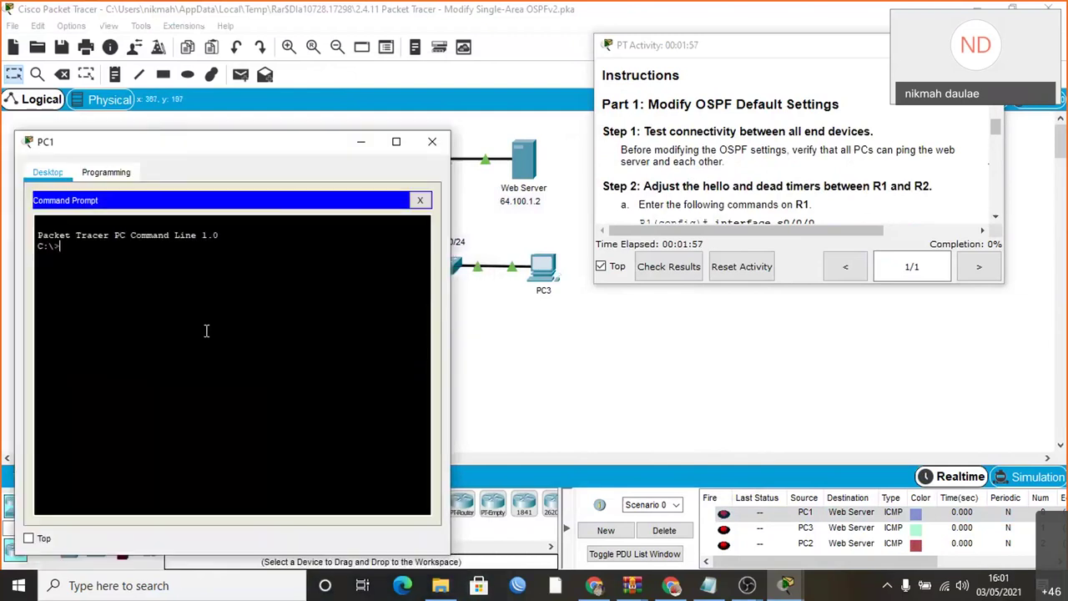
type("ping 64.100.1.2")
key("Return")
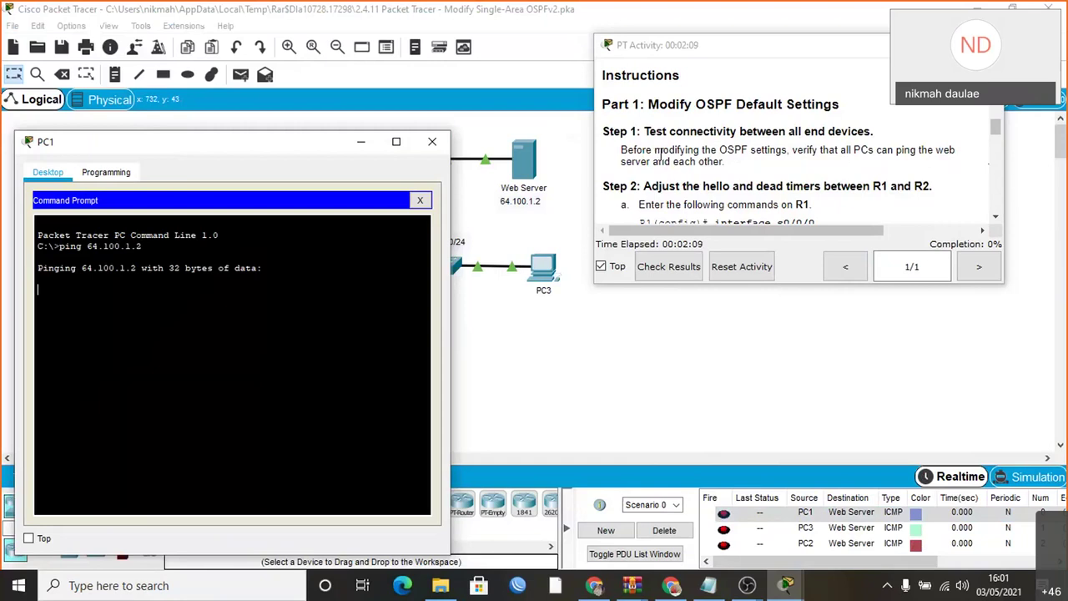
Check the Step 2 timer instructions, minimize PC1's window, and open R1's command line beside the instructions
left_click(998, 220)
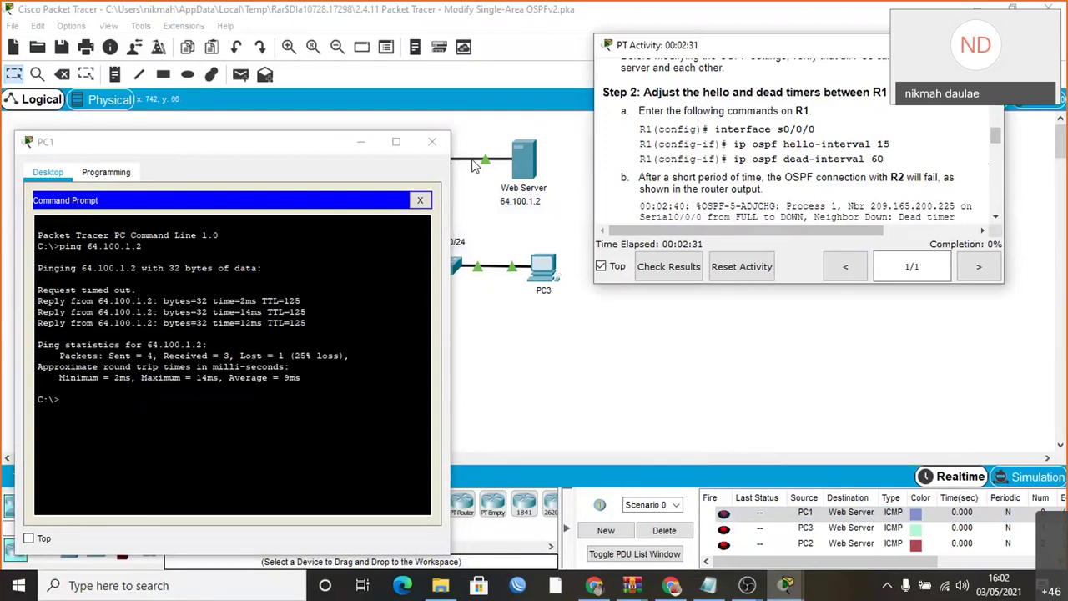
left_click(366, 150)
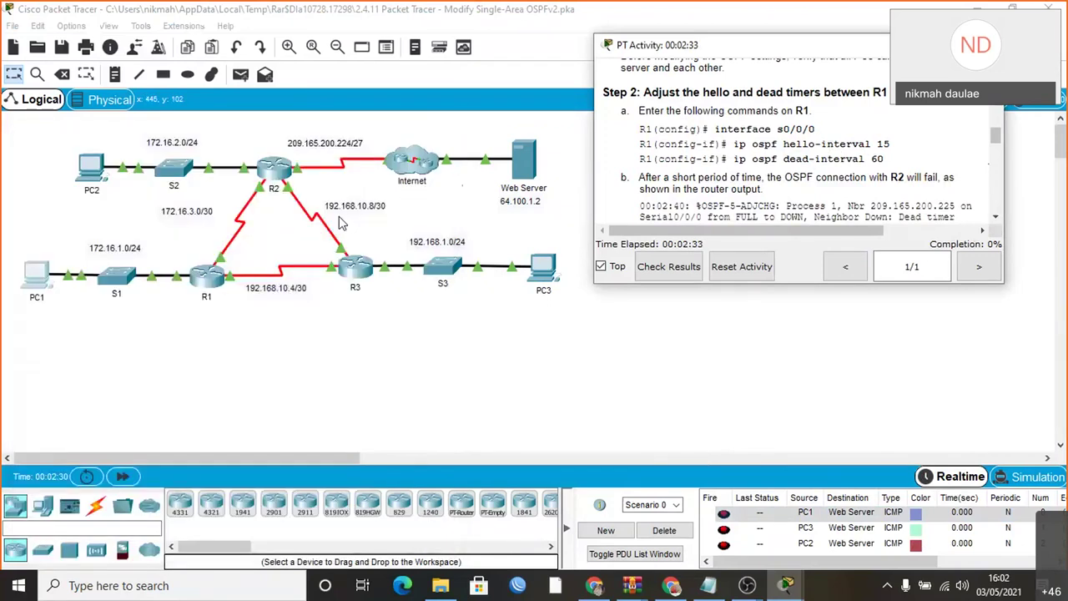
left_click(201, 283)
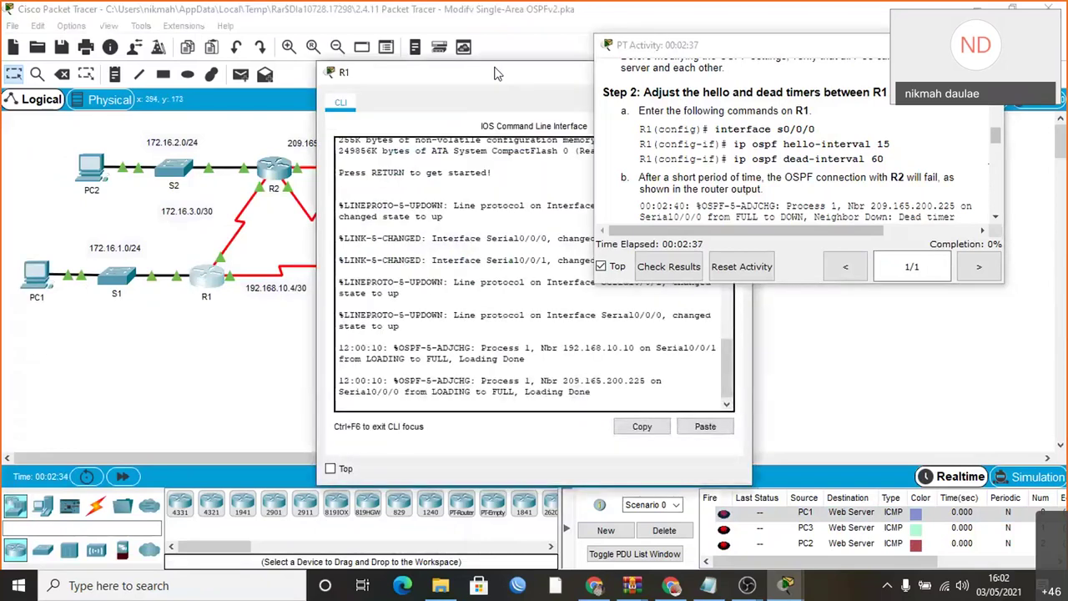
left_click_drag(417, 72, 173, 37)
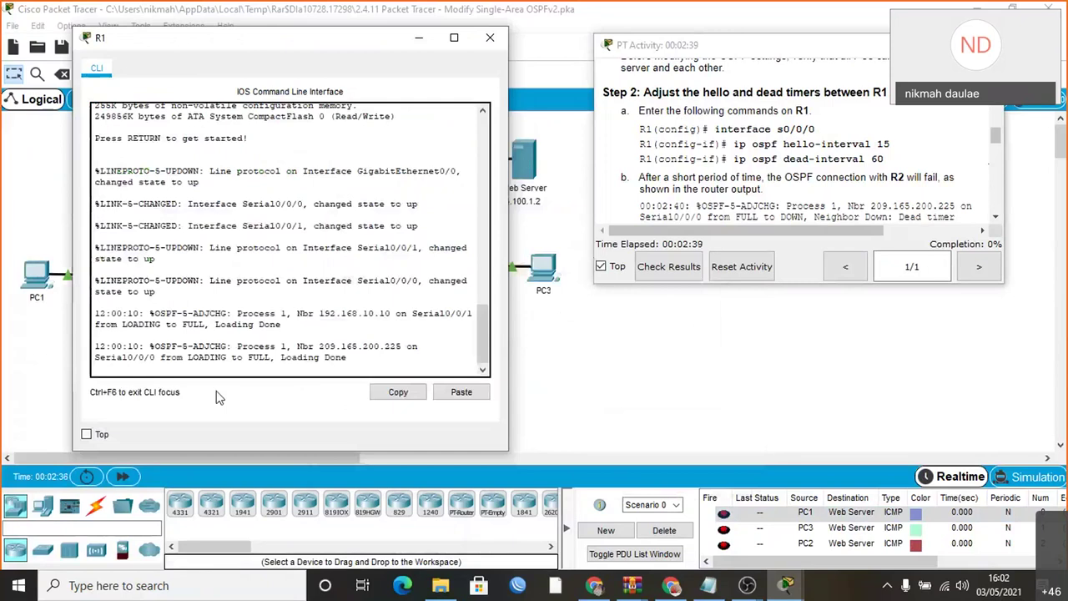
Start R1's console session, enter privileged EXEC mode, and enter global configuration mode
key("Return")
key("Return")
type("enable")
key("Tab")
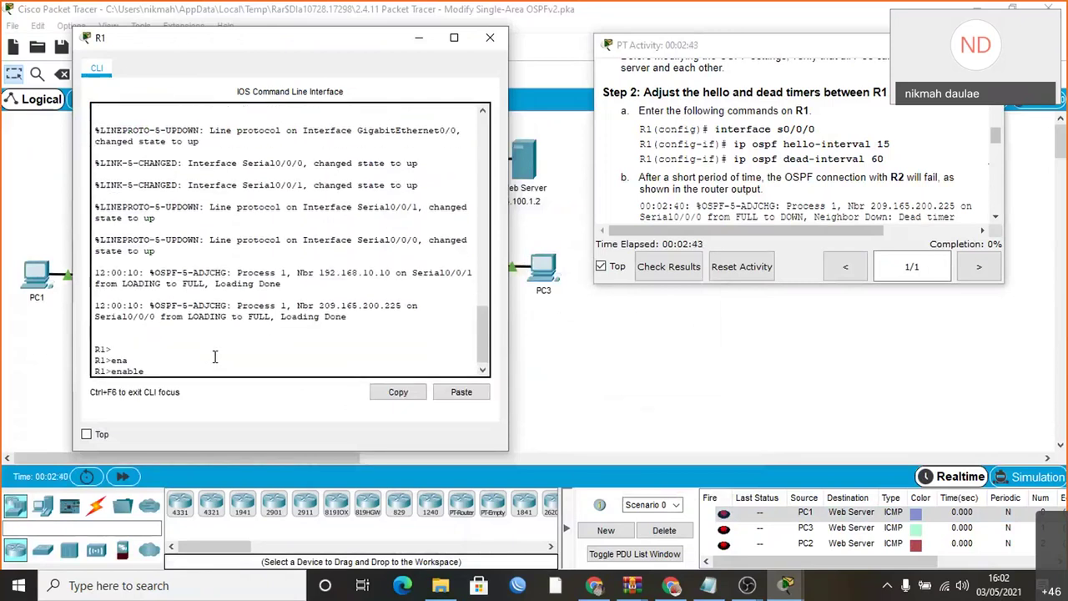
key("Return")
type("conf")
key("Tab")
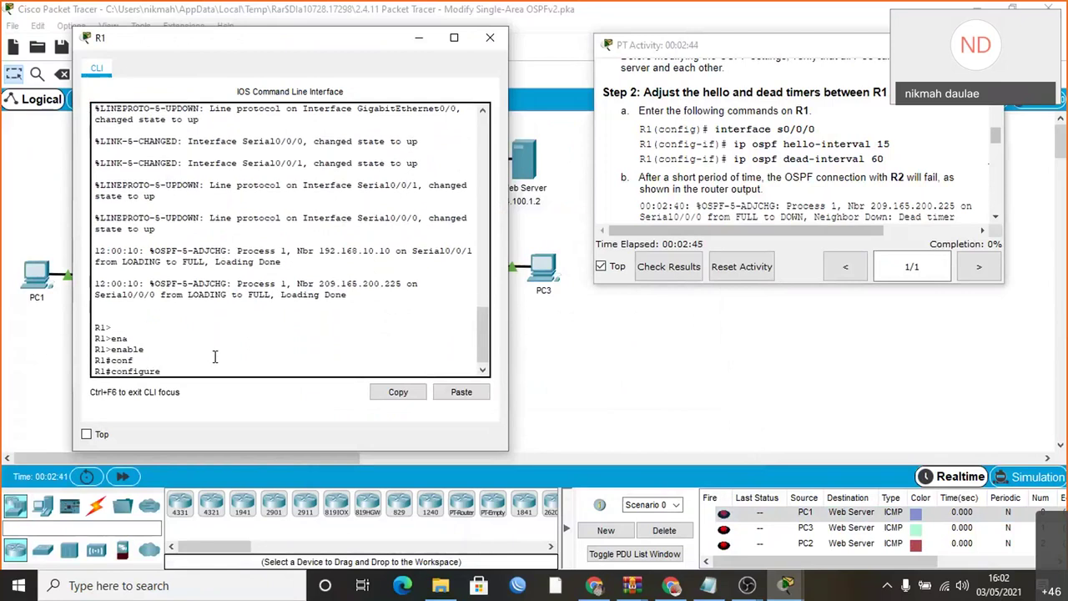
type("ter")
key("Tab")
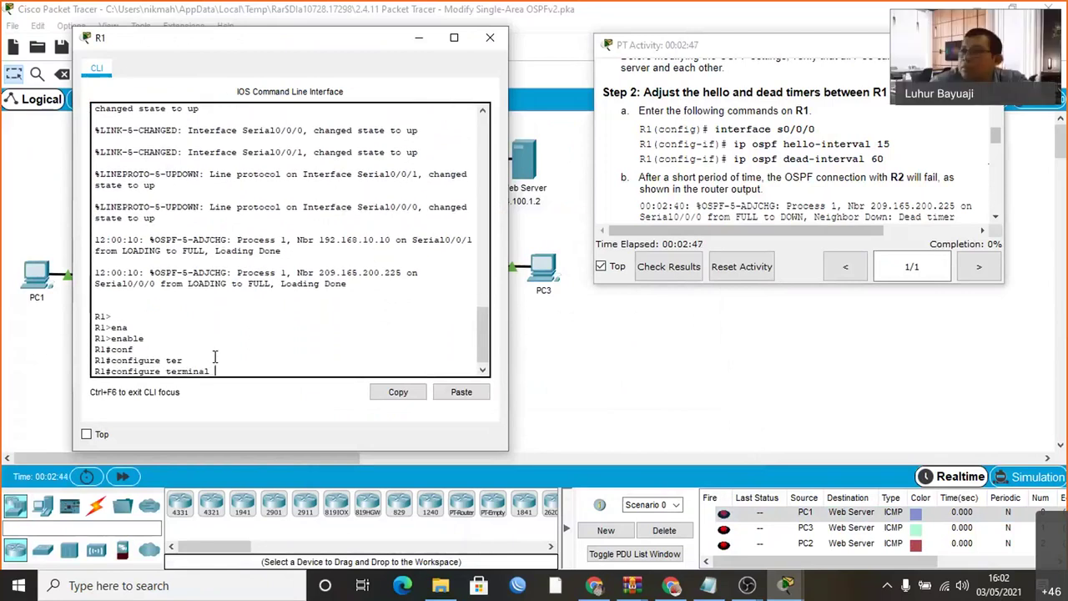
key("Return")
Enter interface configuration mode for serial 0/0/0 on R1
type("in")
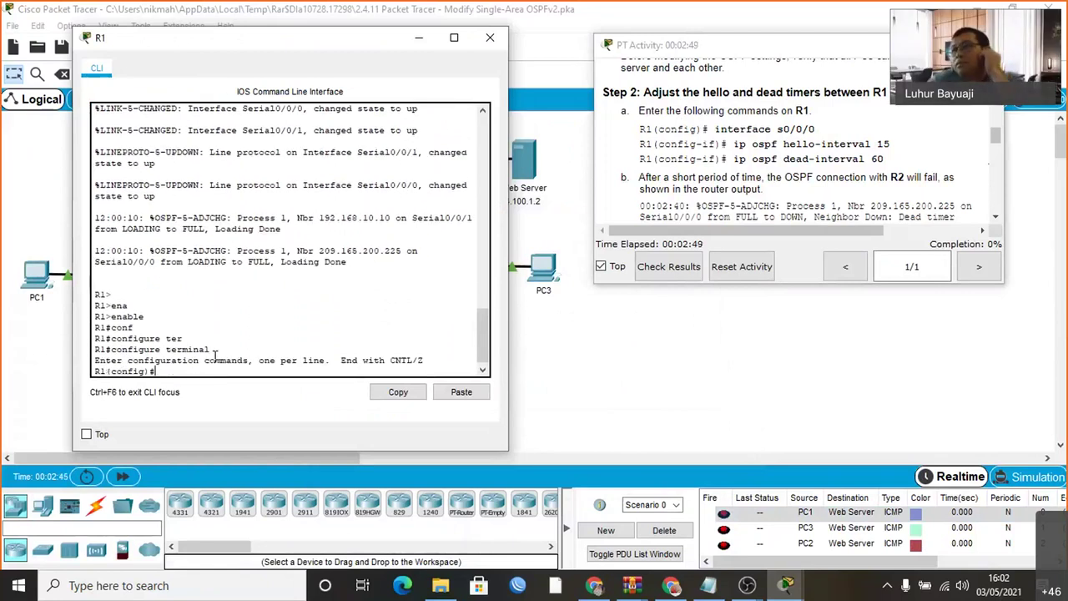
type("t")
key("Tab")
type("s")
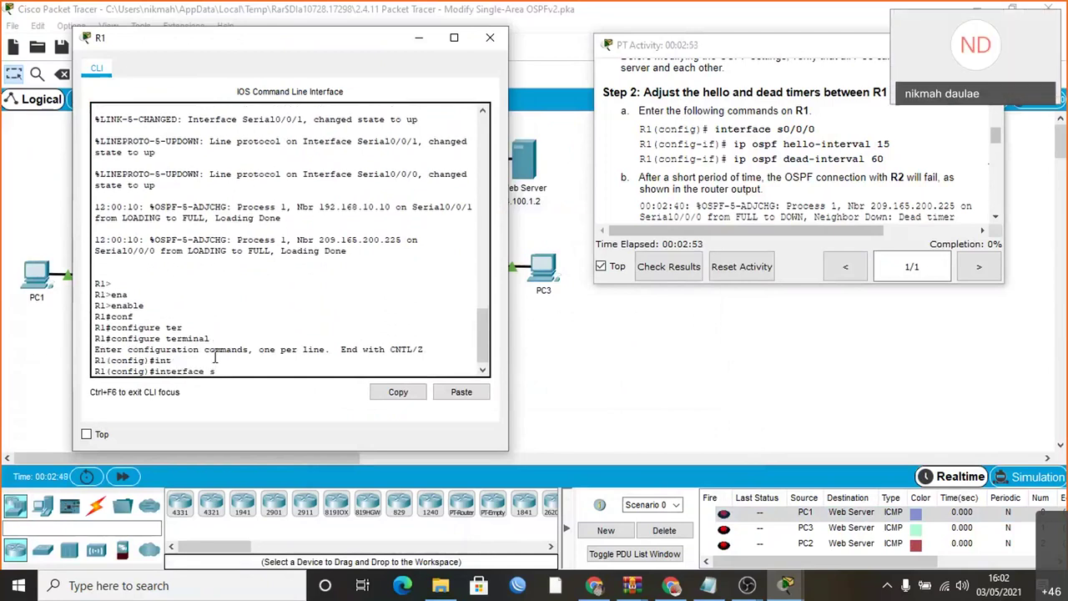
type("e")
key("Tab")
type("0/0/0")
key("Return")
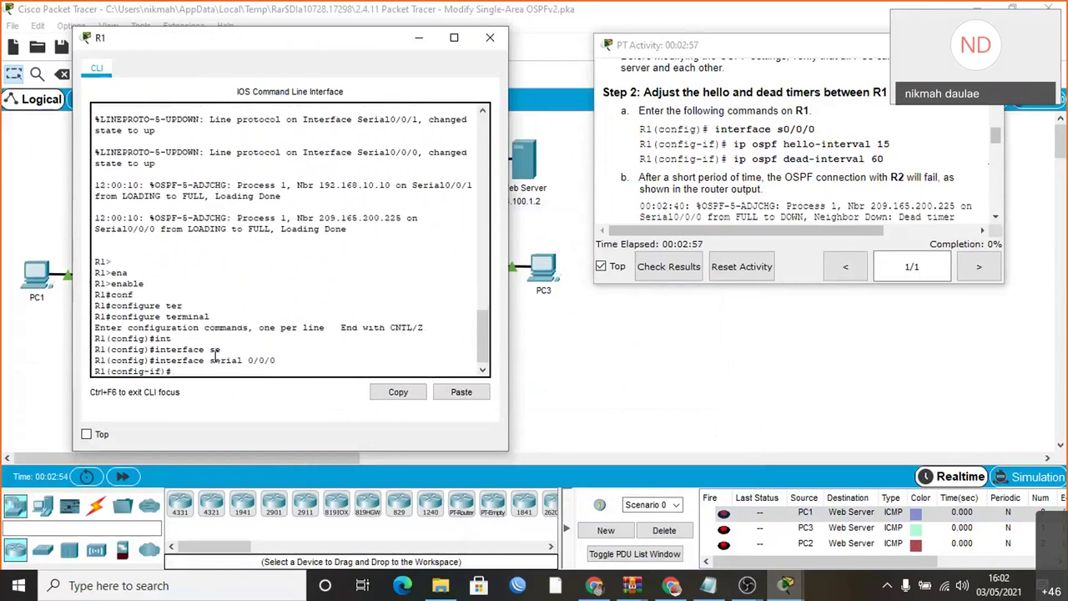
Set the OSPF hello interval to 15 on R1's serial 0/0/0 interface
type("ip sos")
key("Tab")
key("BackSpace")
key("BackSpace")
key("BackSpace")
type("osp")
key("Tab")
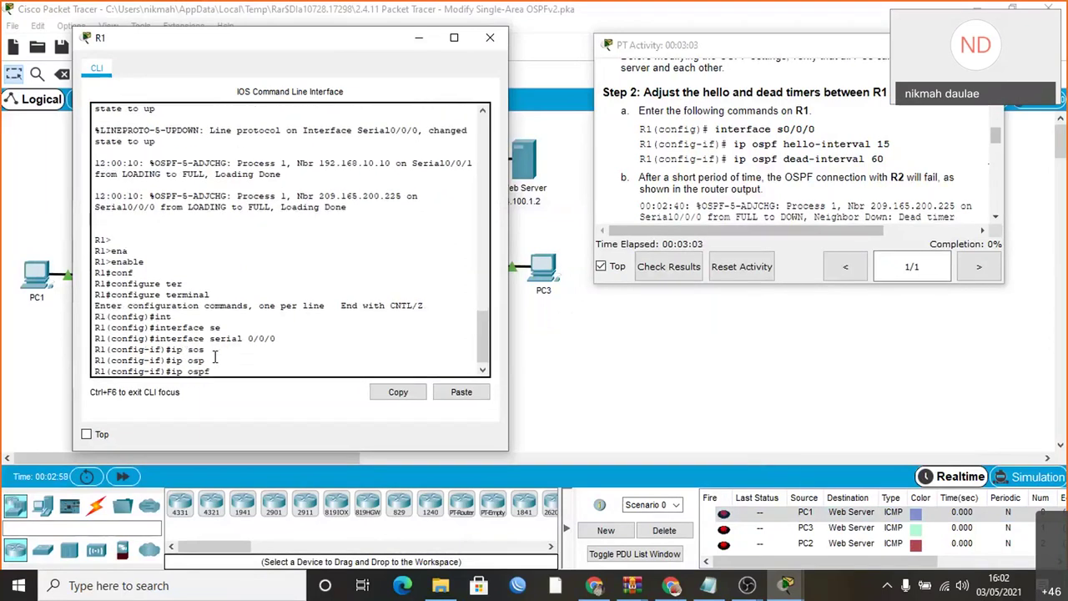
type("he")
key("Tab")
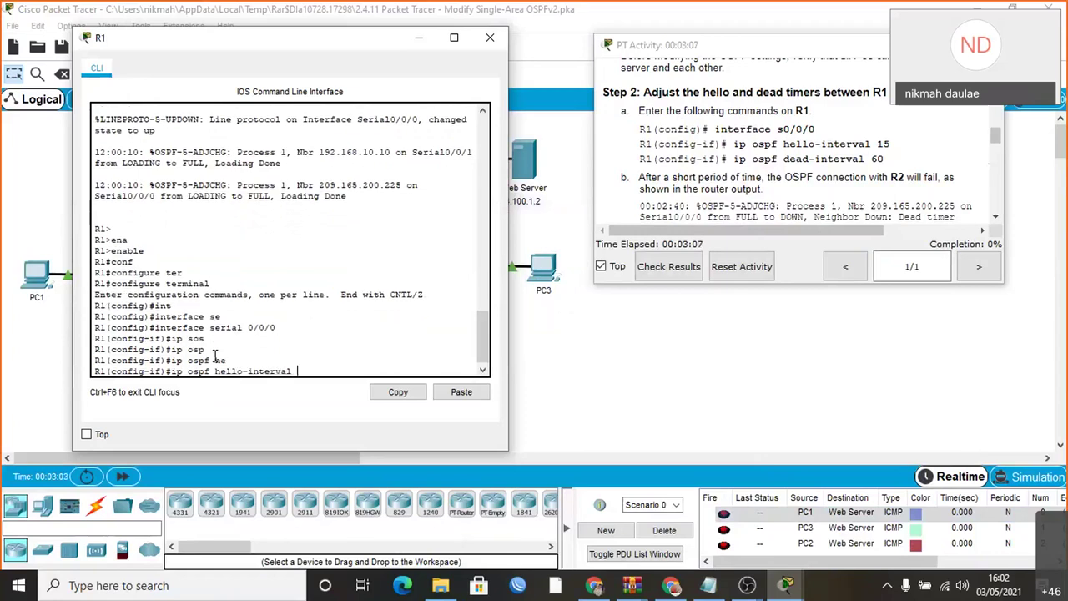
type("1")
type("5")
key("Return")
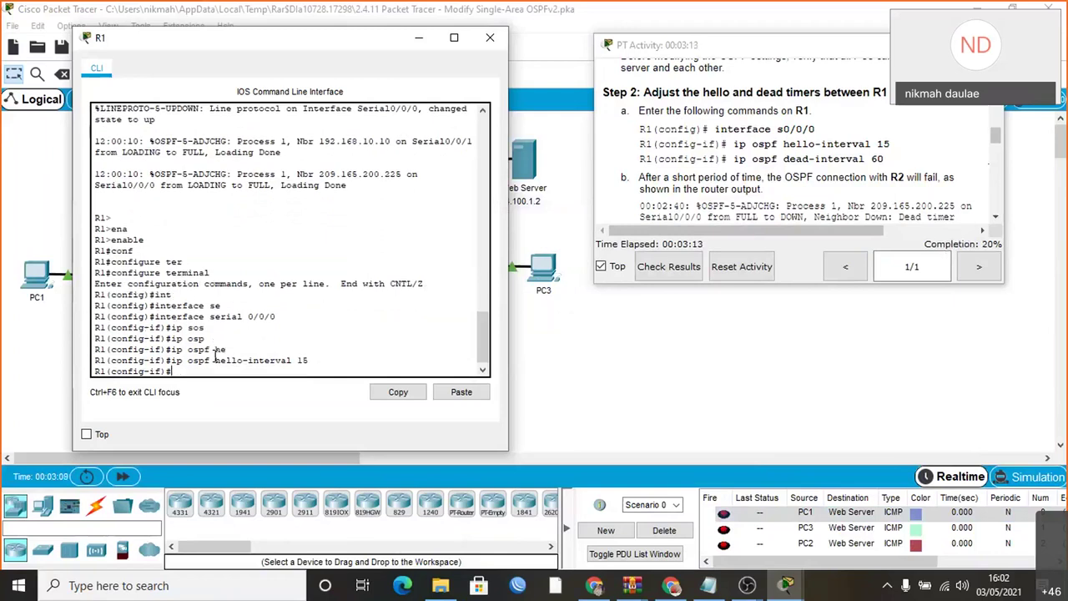
Set the OSPF dead interval to 60 on R1's serial 0/0/0 interface
key("Up")
key("BackSpace")
key("BackSpace")
key("BackSpace")
key("BackSpace")
key("BackSpace")
key("BackSpace")
key("BackSpace")
key("BackSpace")
key("BackSpace")
key("BackSpace")
key("BackSpace")
key("BackSpace")
key("BackSpace")
key("BackSpace")
key("BackSpace")
key("BackSpace")
type("dead")
key("Tab")
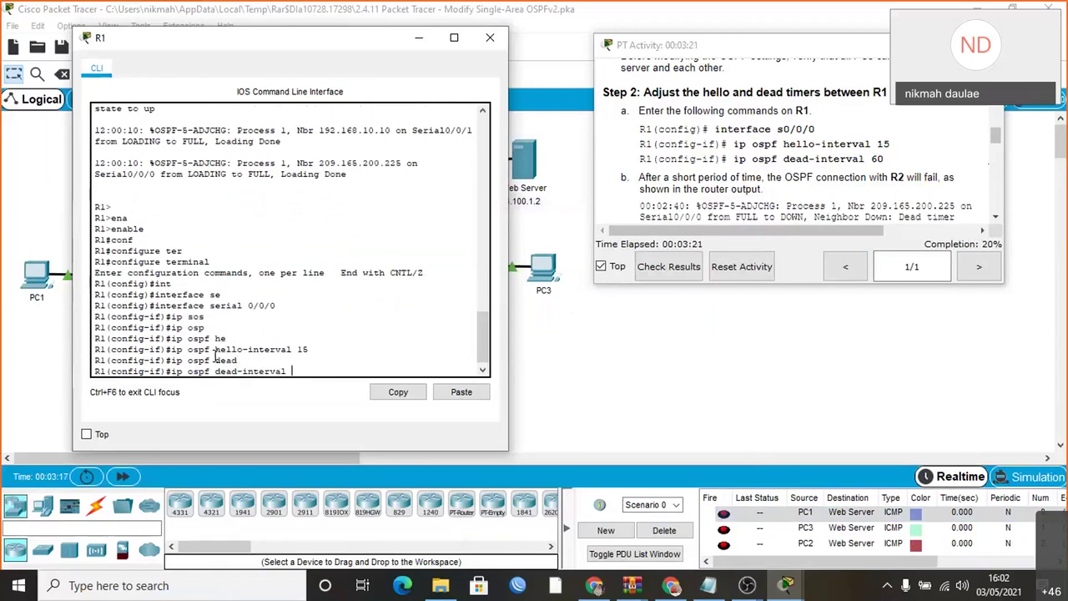
type("60")
key("Return")
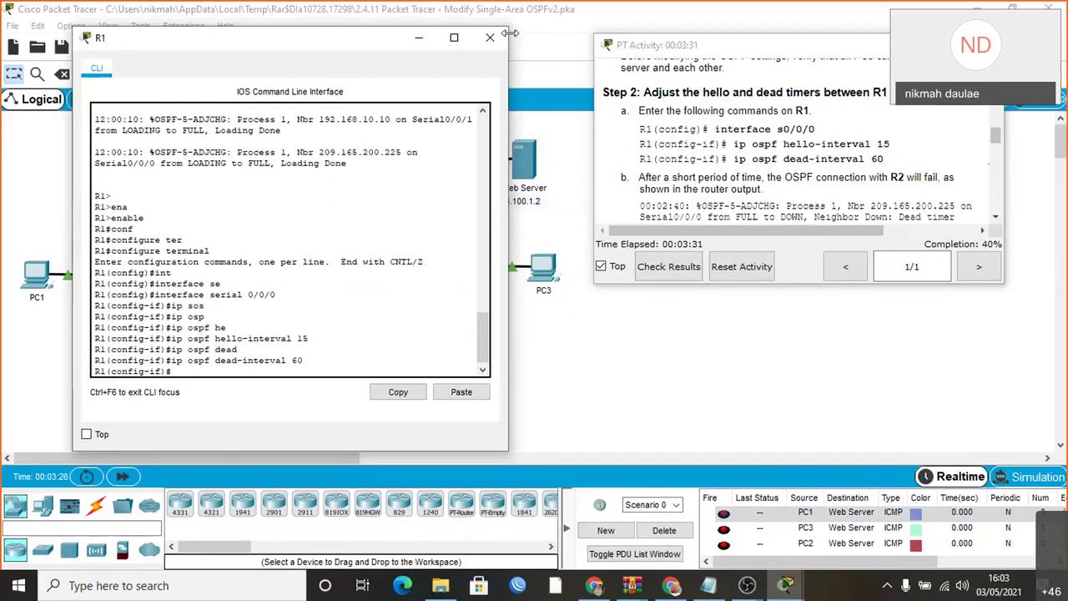
Minimize R1's window, open R2's command line beside the instructions, and start its console session
left_click(419, 42)
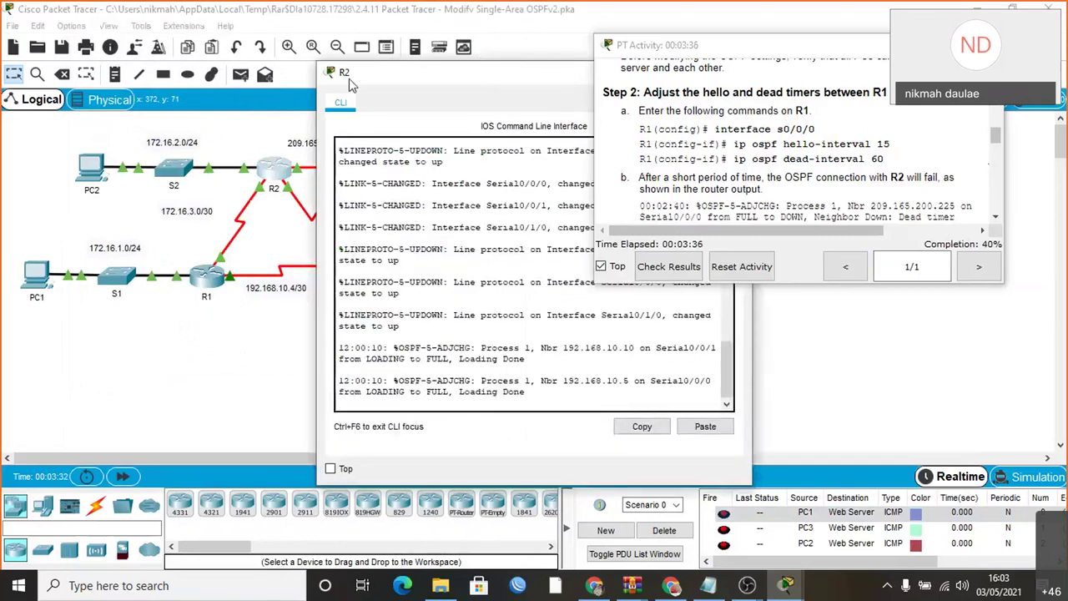
left_click_drag(255, 48, 255, 47)
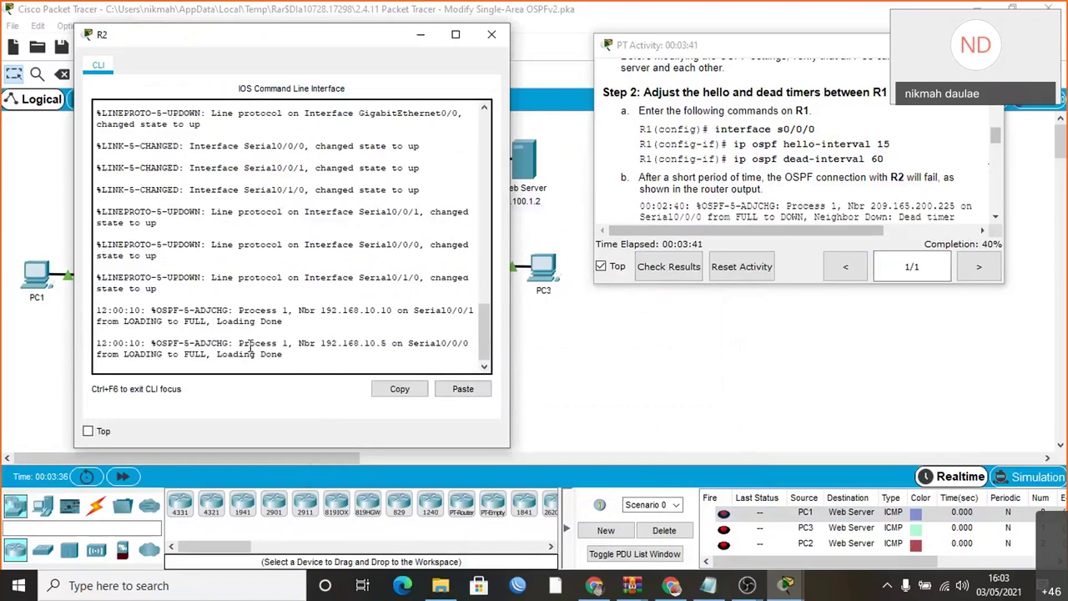
key("Return")
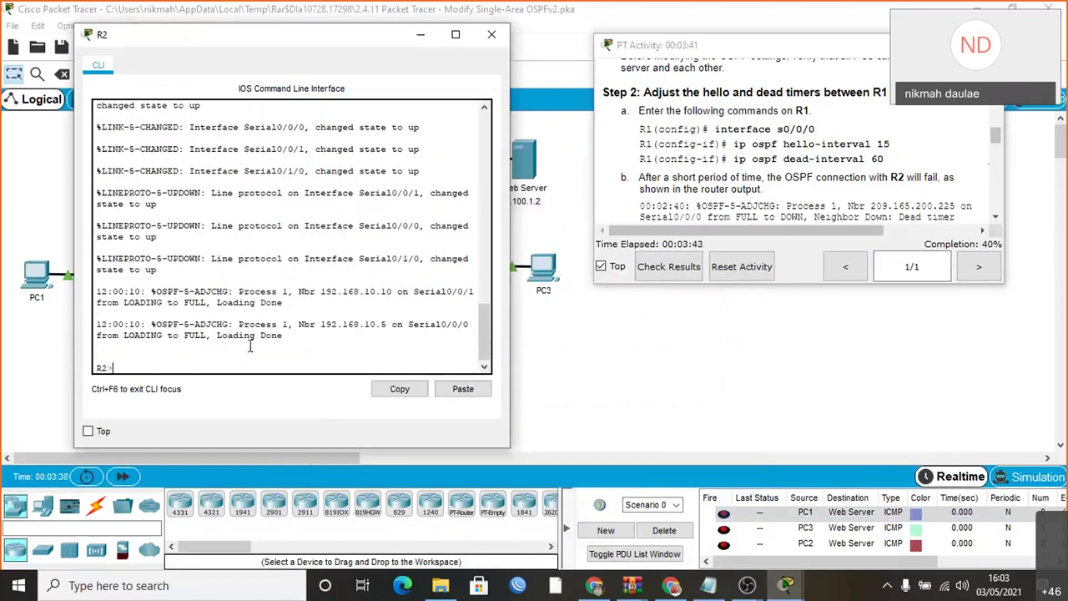
Enter privileged EXEC mode and global configuration mode on R2
type("ena")
key("Tab")
key("Return")
type("con")
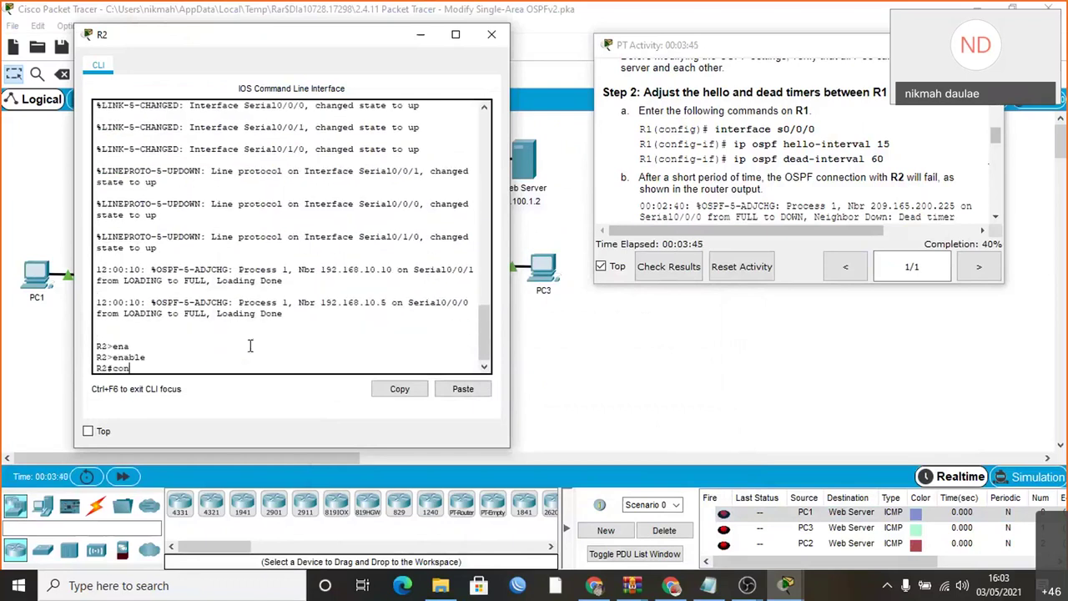
type("figure")
key("Tab")
type("te")
key("Tab")
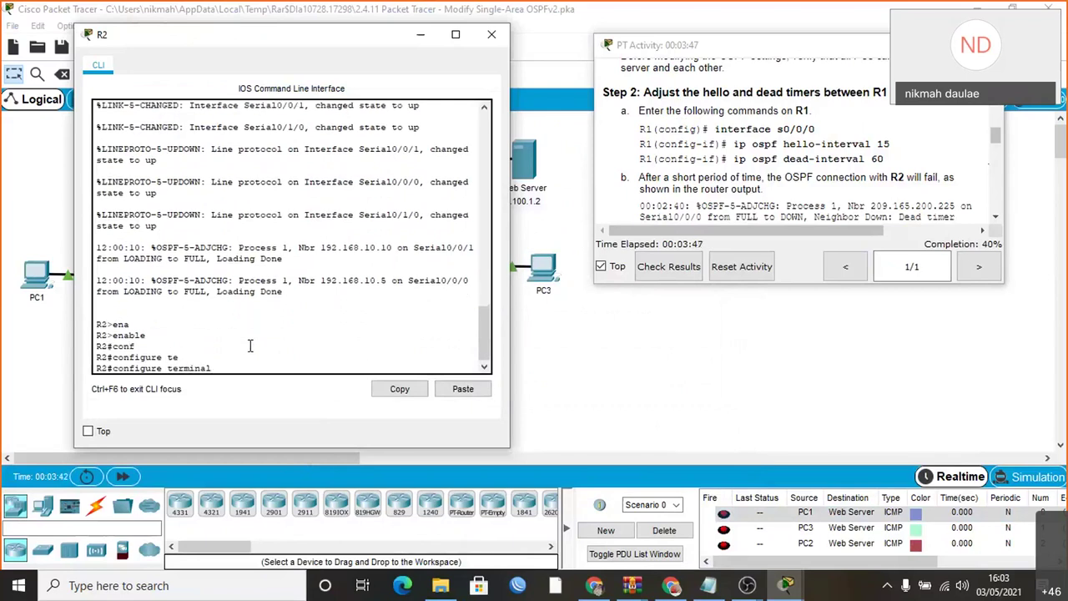
key("Return")
Enter interface configuration mode for serial 0/0/0 on R2
type("int")
key("Tab")
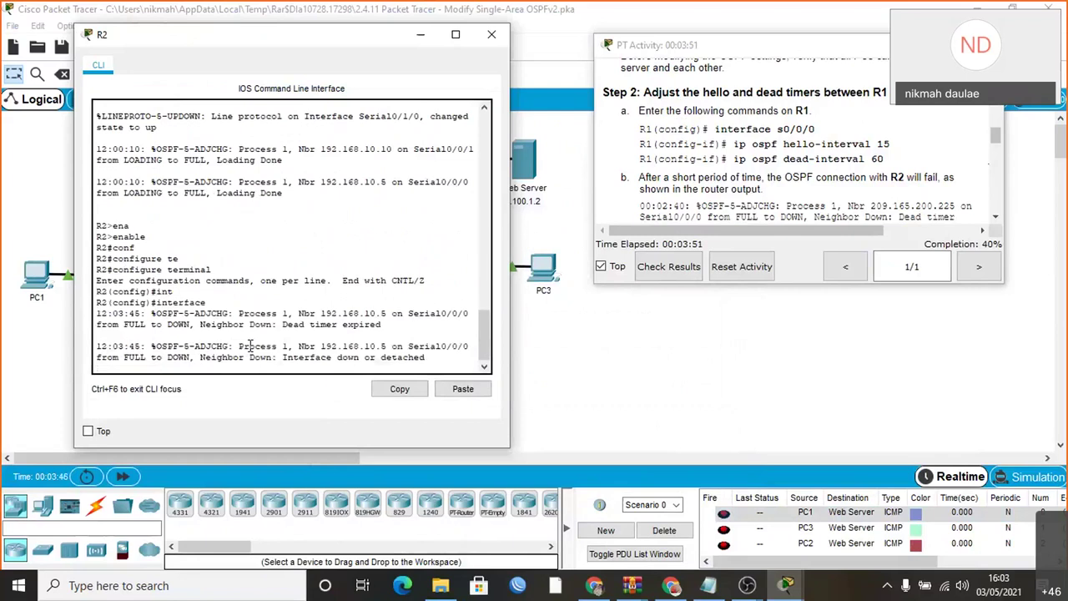
key("Return")
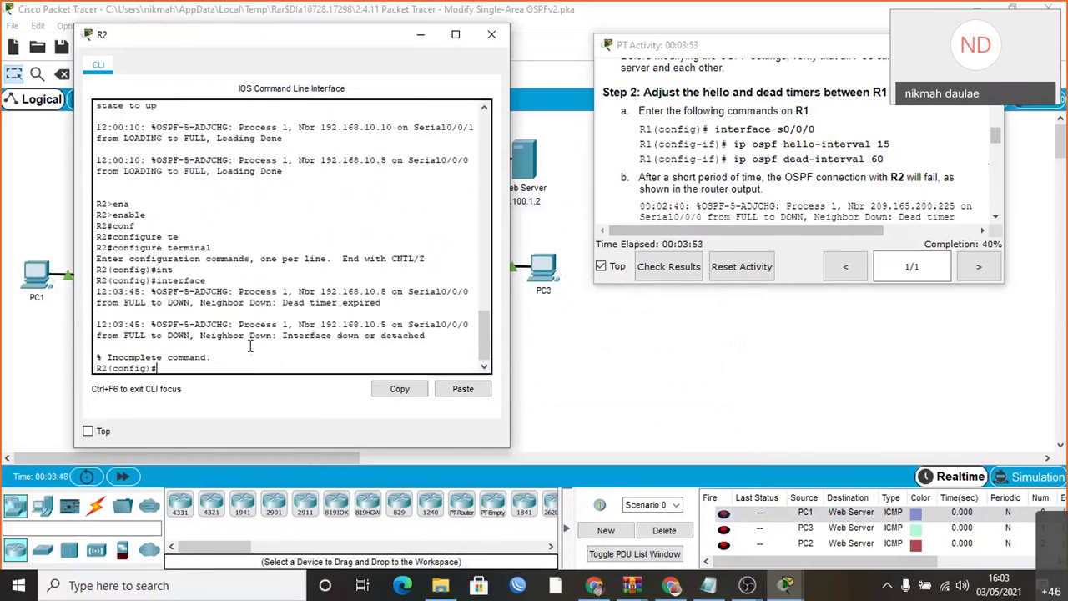
type("interface s")
key("Tab")
type("s")
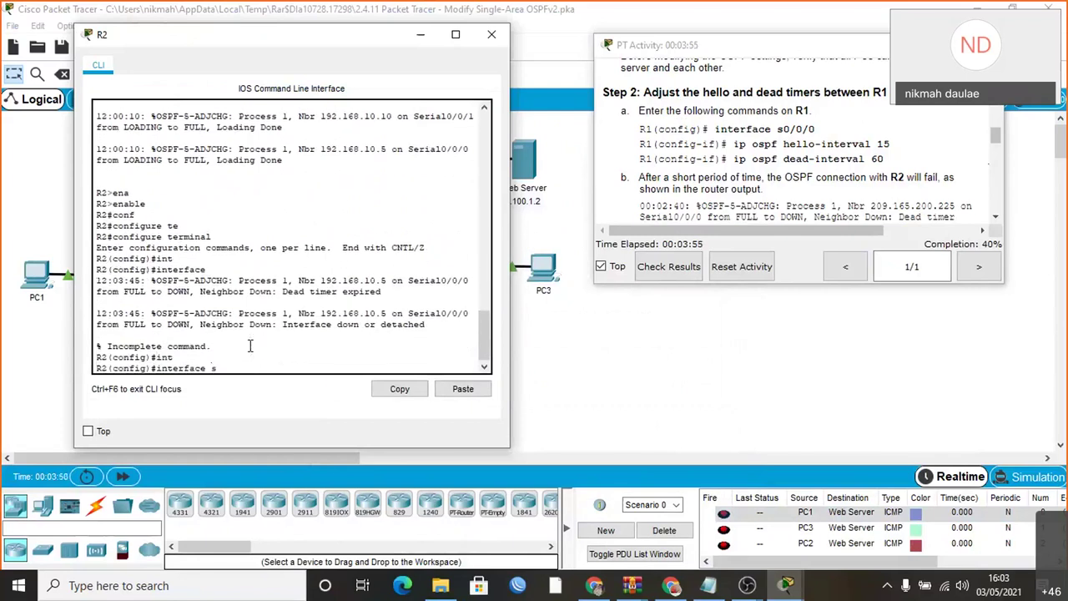
key("Tab")
type("0/0/0")
key("Return")
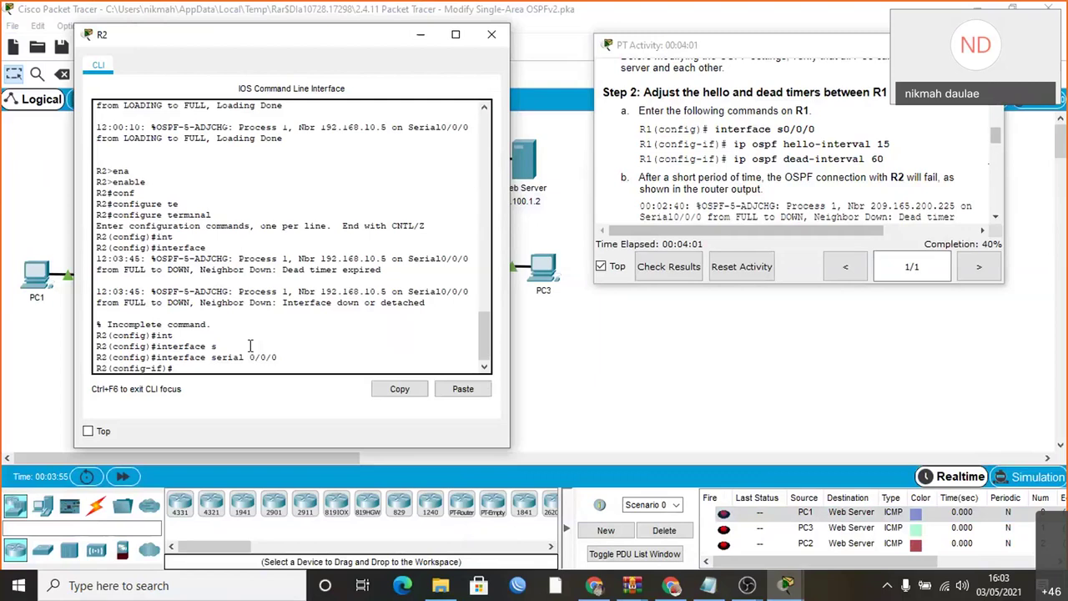
Set the OSPF hello interval to 15 on R2's serial 0/0/0 interface
type("ip so")
key("BackSpace")
key("BackSpace")
type("os")
key("Tab")
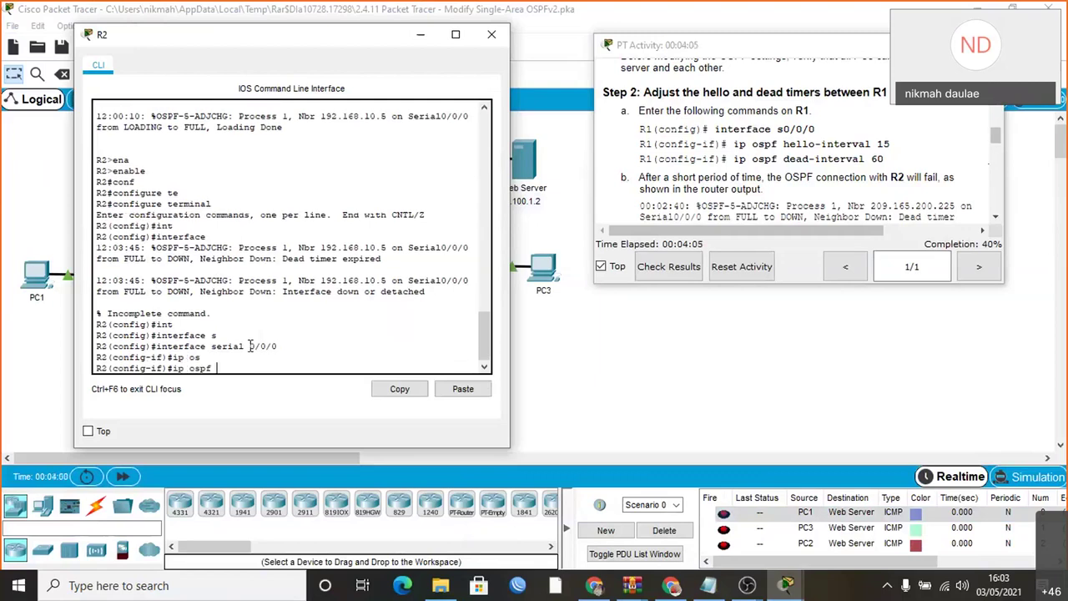
type("hel")
key("Tab")
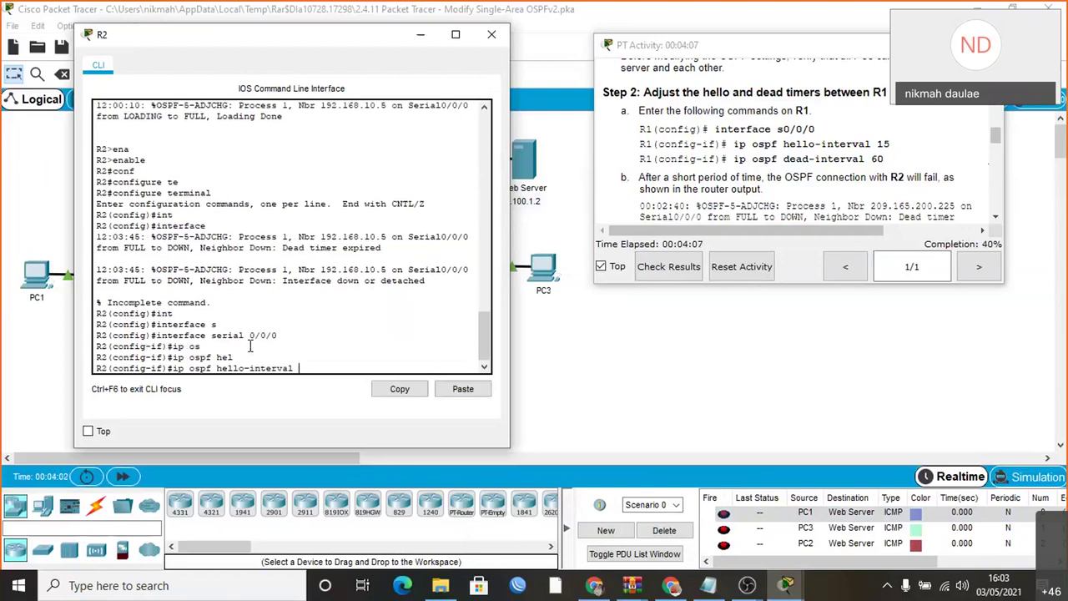
type("15")
key("Return")
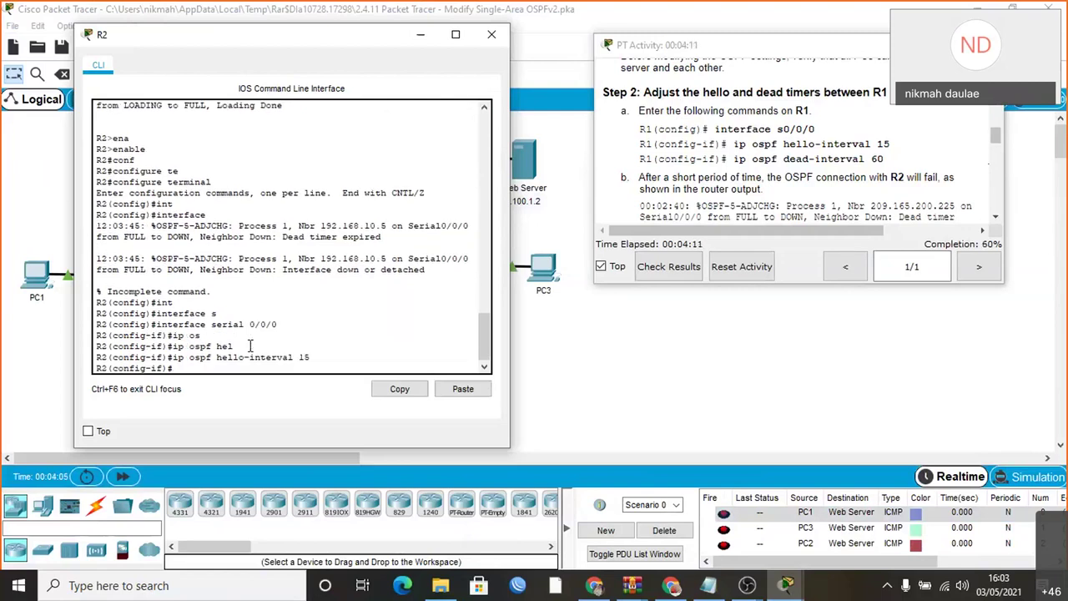
Set the OSPF dead interval to 60 on R2's serial 0/0/0 interface
key("Up")
key("BackSpace")
key("BackSpace")
key("BackSpace")
key("BackSpace")
key("BackSpace")
key("BackSpace")
key("BackSpace")
key("BackSpace")
key("BackSpace")
key("BackSpace")
key("BackSpace")
key("BackSpace")
key("BackSpace")
key("BackSpace")
key("BackSpace")
key("BackSpace")
type("dead")
key("Tab")
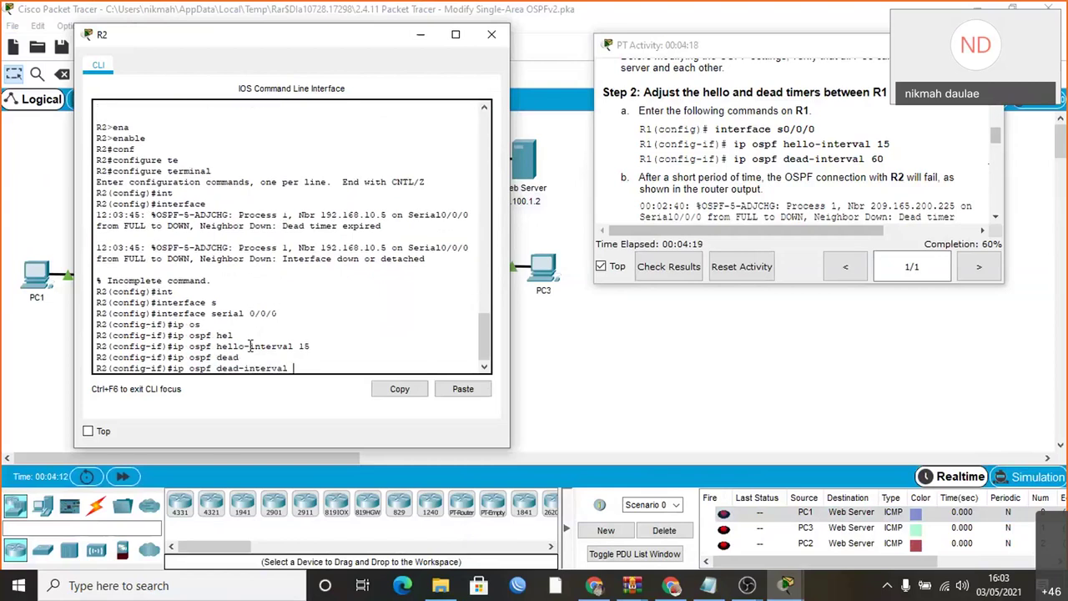
type("60")
key("Return")
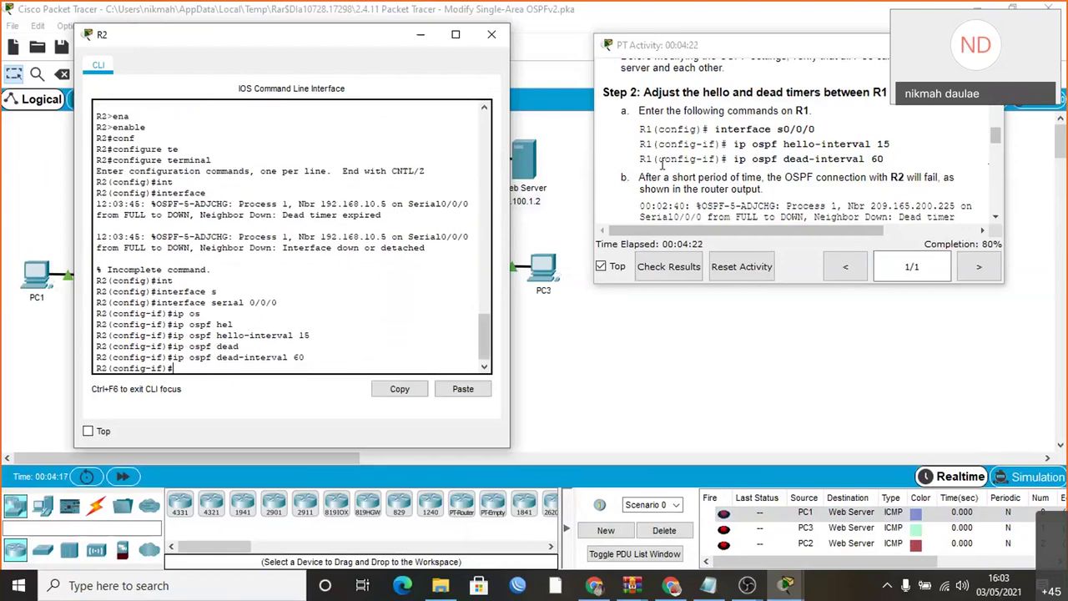
Read the Step 2b instructions on neighbor-down messages and matching timers, hiding R2's window to check the topology
left_click(996, 216)
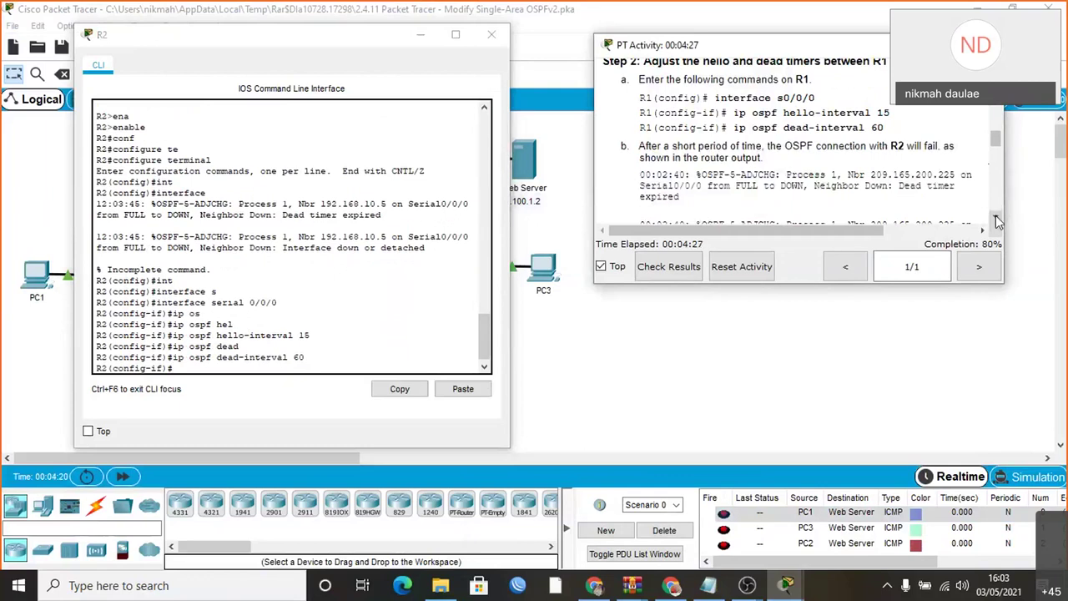
scroll(912, 191, "down", 1)
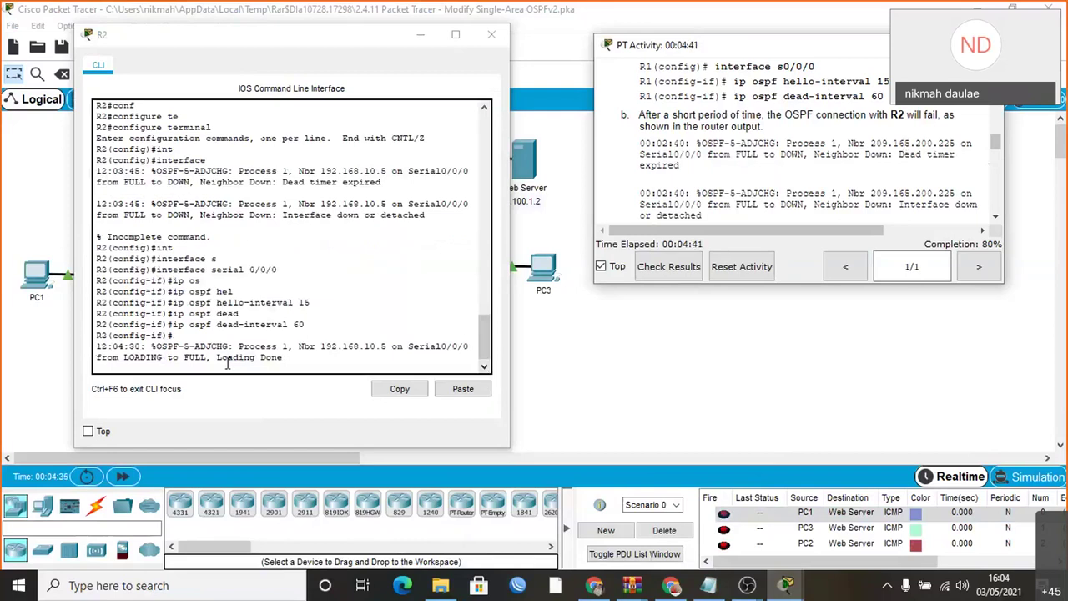
left_click(995, 217)
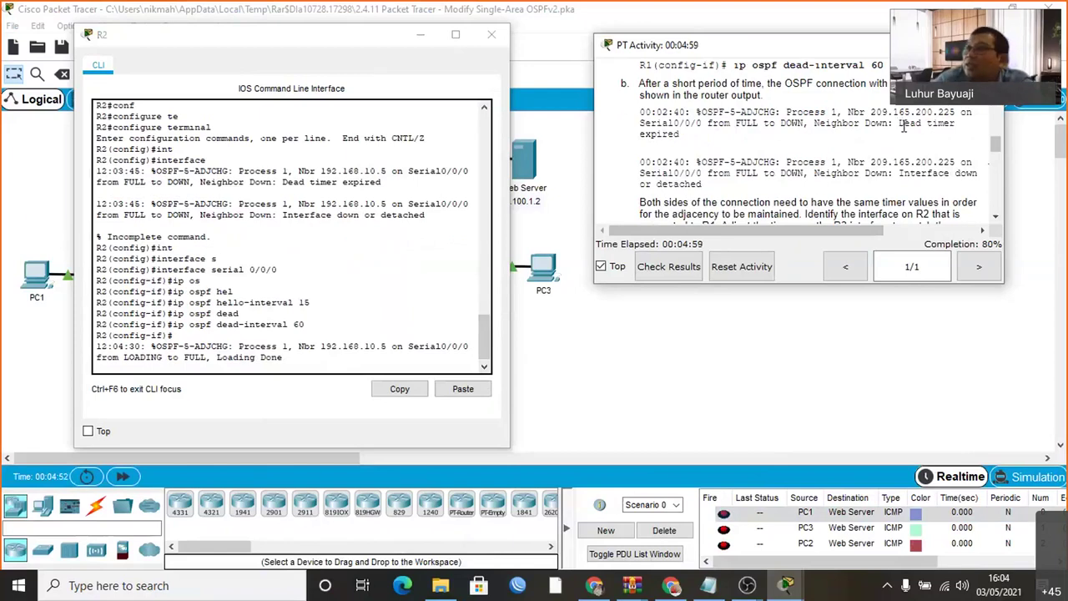
double_click(823, 123)
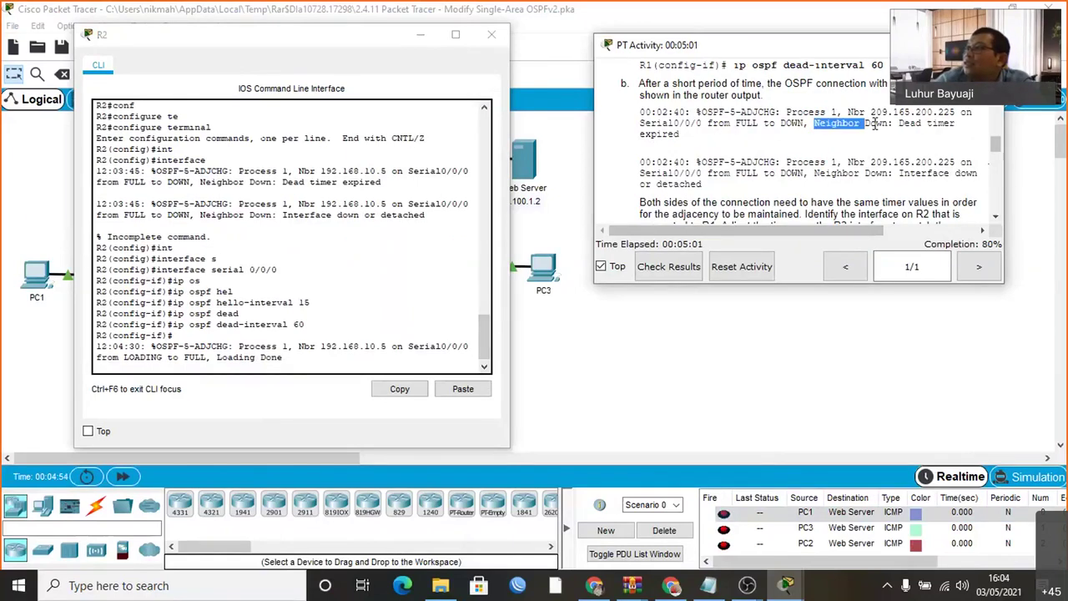
left_click_drag(874, 123, 922, 124)
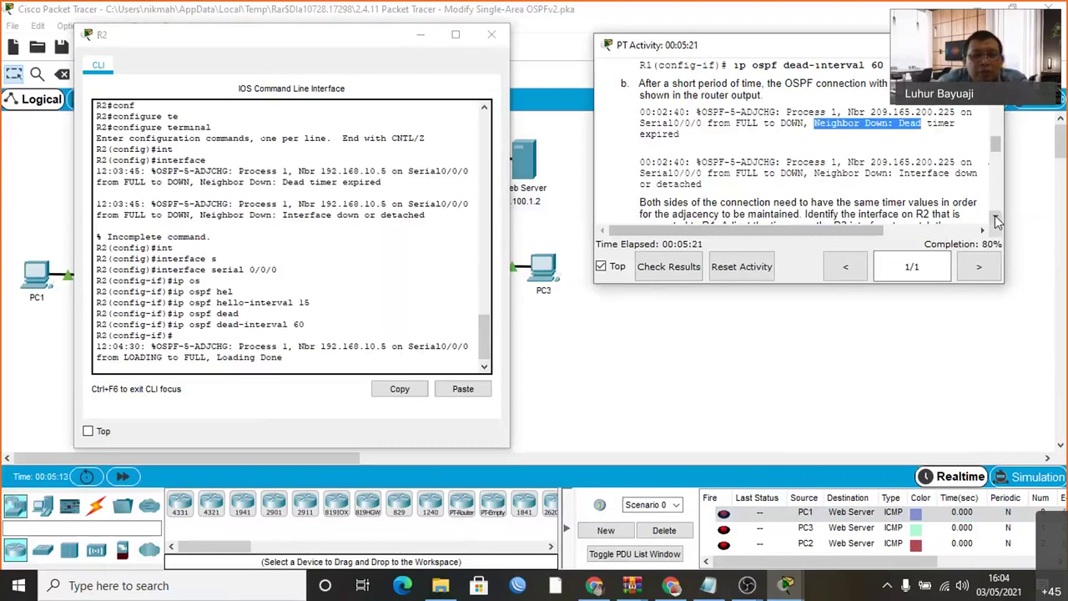
left_click_drag(814, 176, 968, 189)
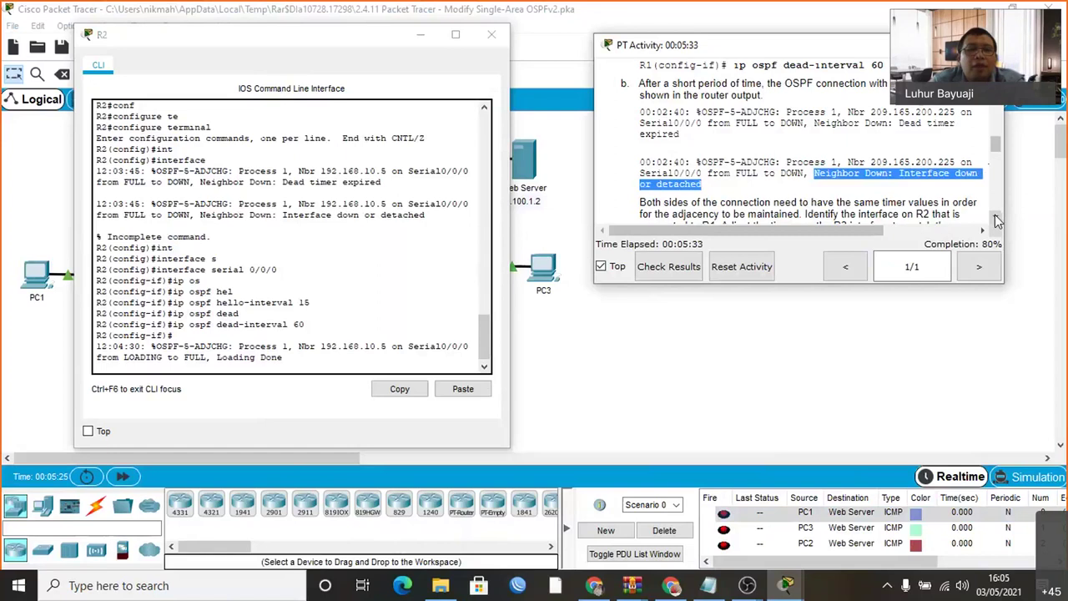
left_click(491, 34)
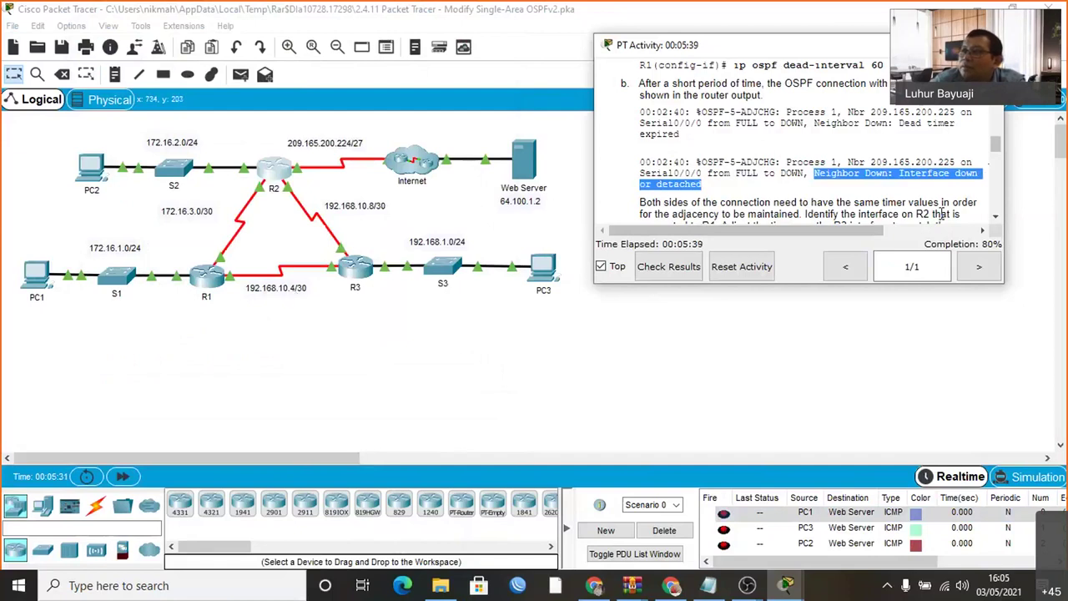
scroll(997, 219, "down", 1)
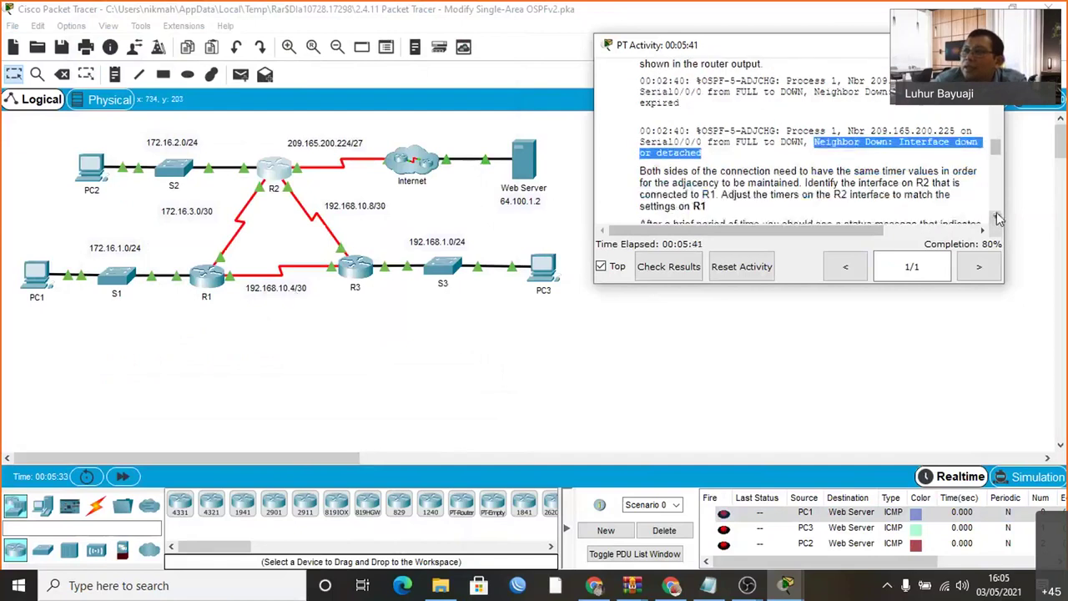
scroll(768, 167, "down", 1)
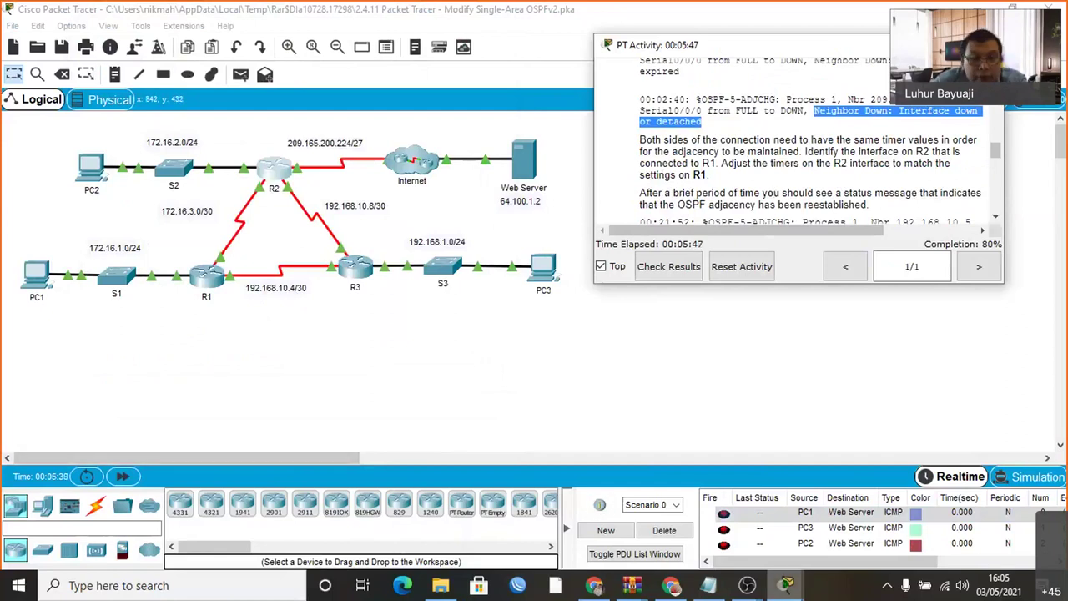
Bring back R2's console and compare its OSPF adjacency messages with the expected output above Step 3 of the instructions
mouse_move(793, 591)
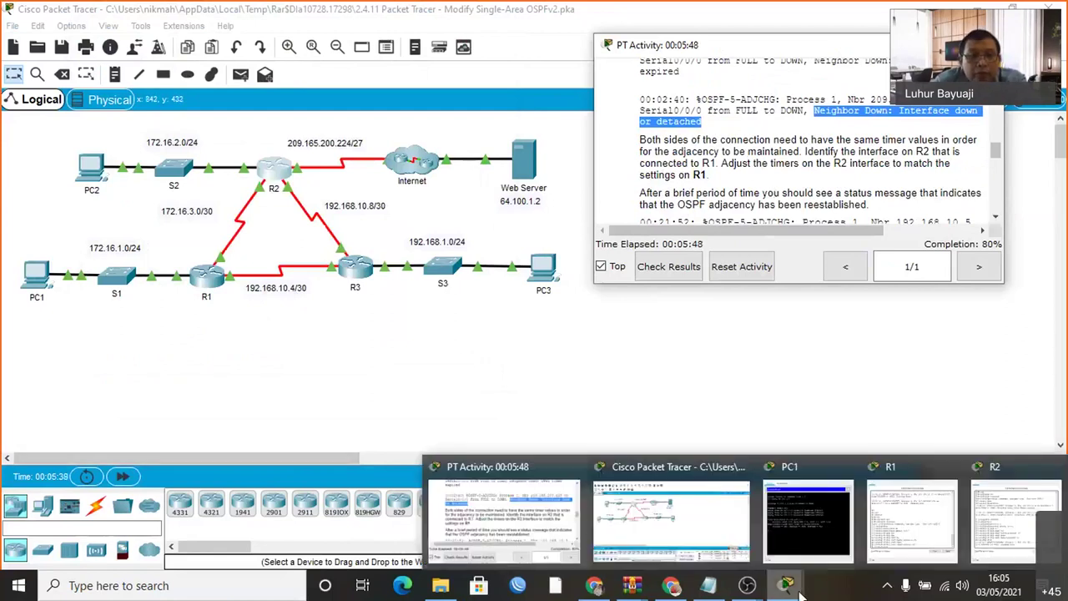
left_click(1020, 515)
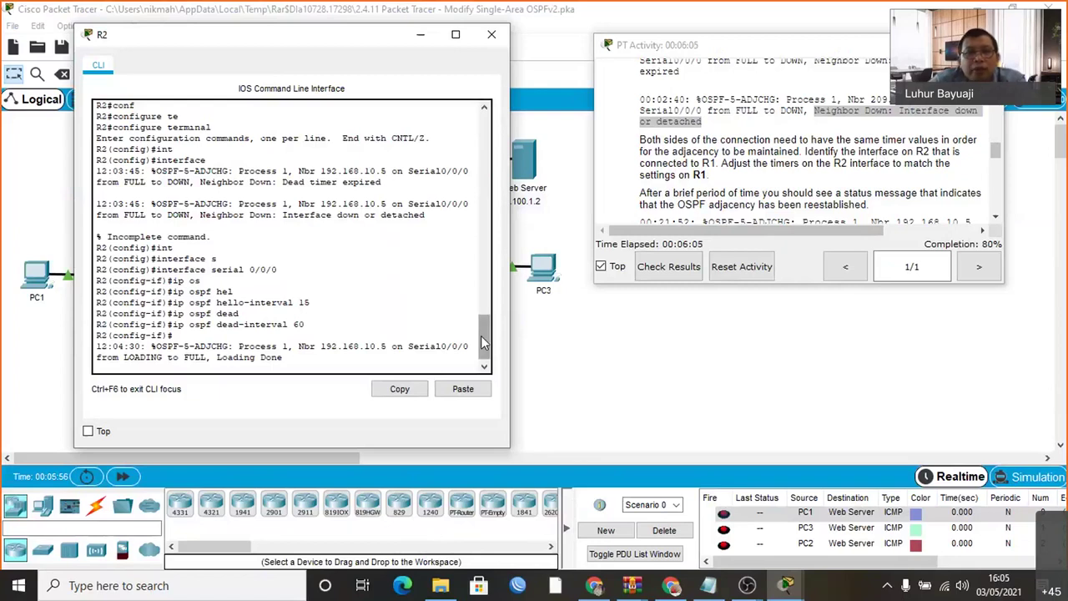
left_click_drag(483, 344, 482, 352)
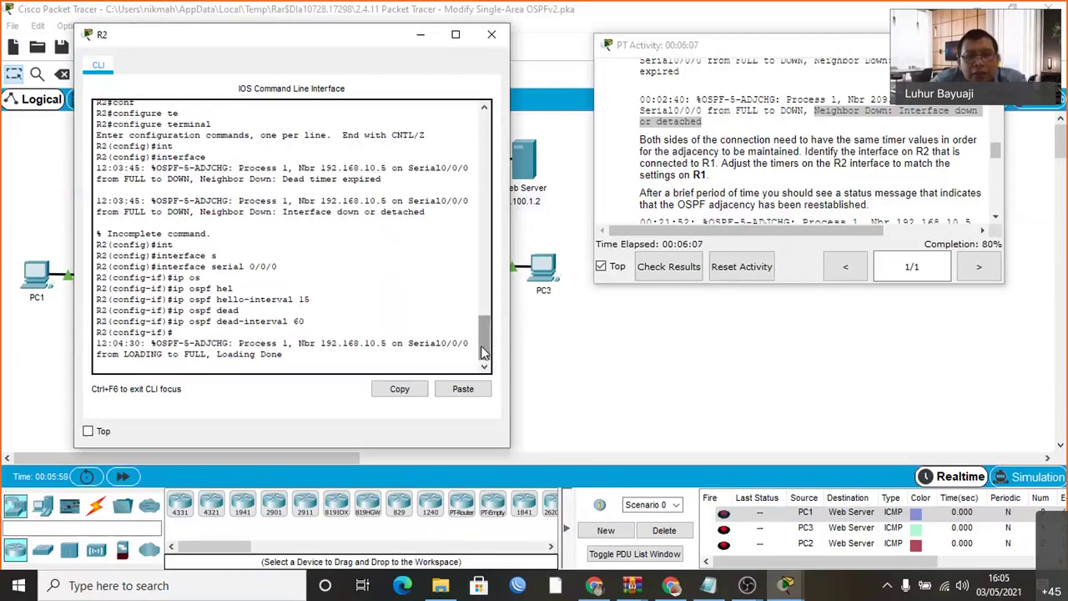
scroll(481, 345, "down", 1)
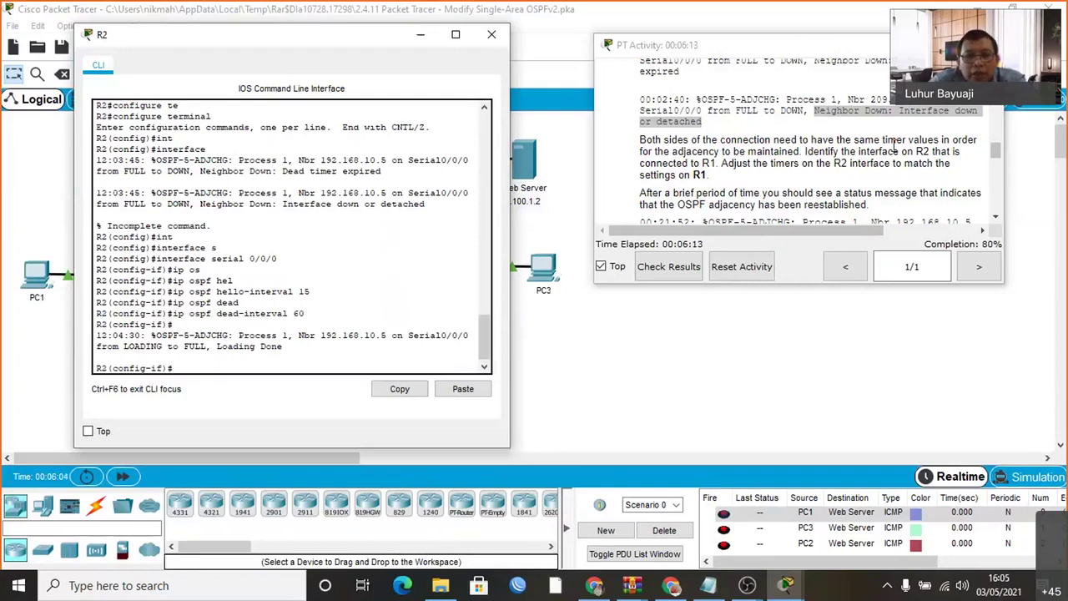
left_click(996, 222)
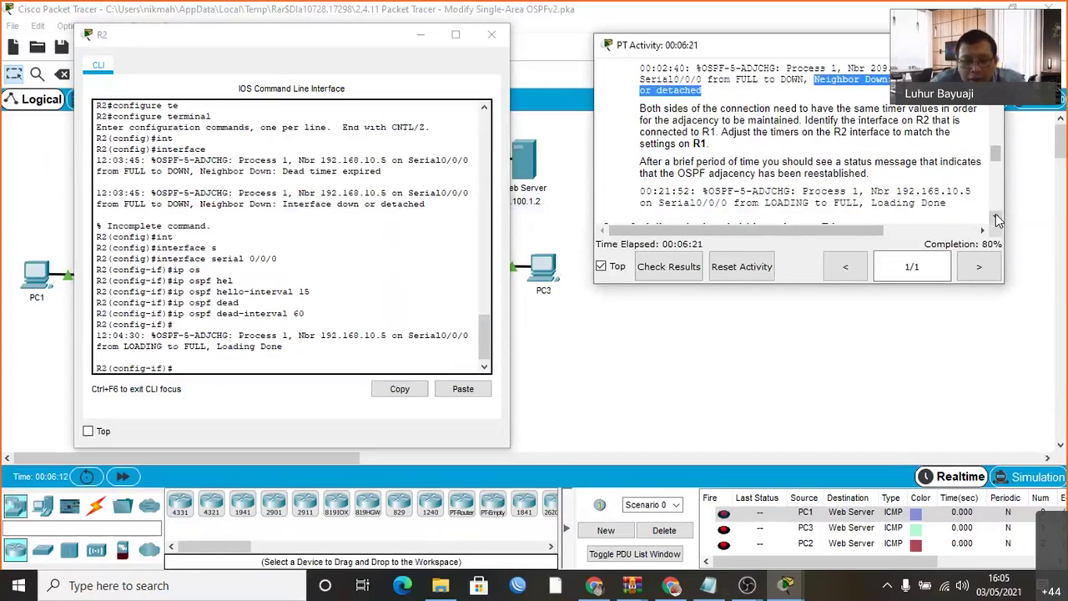
left_click(996, 218)
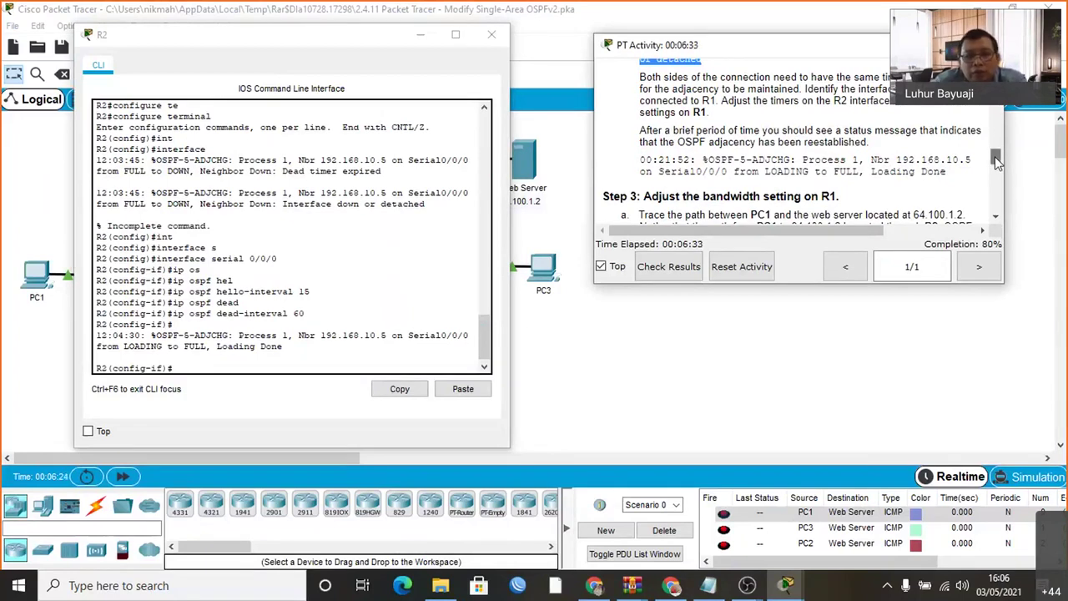
left_click(258, 42)
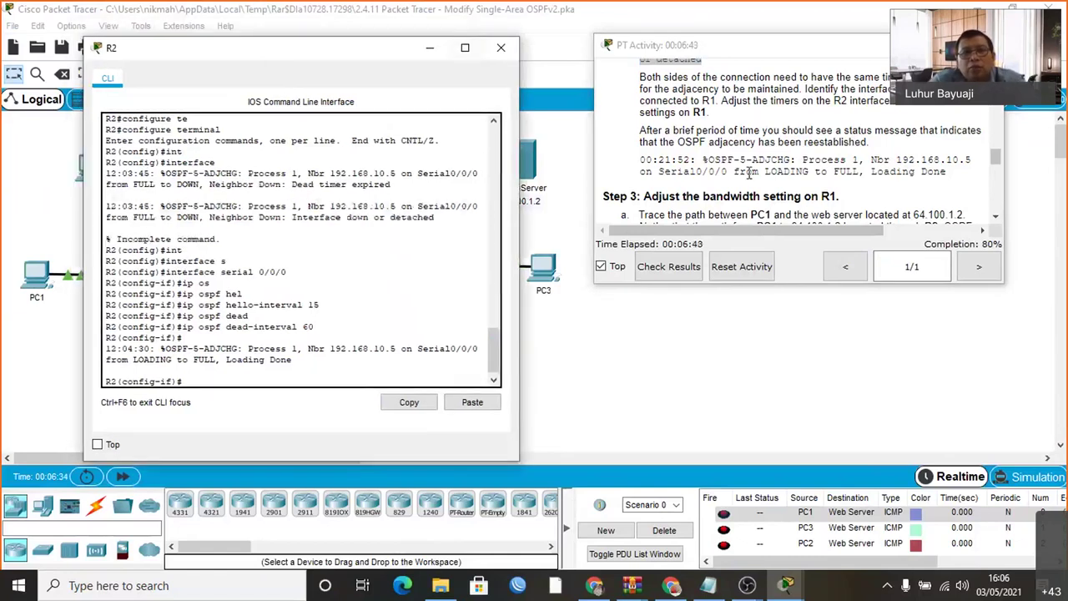
Uncover the topology and review Step 2 of the instructions, highlighting the dead-interval value 60 and the Neighbor Down text
left_click(996, 218)
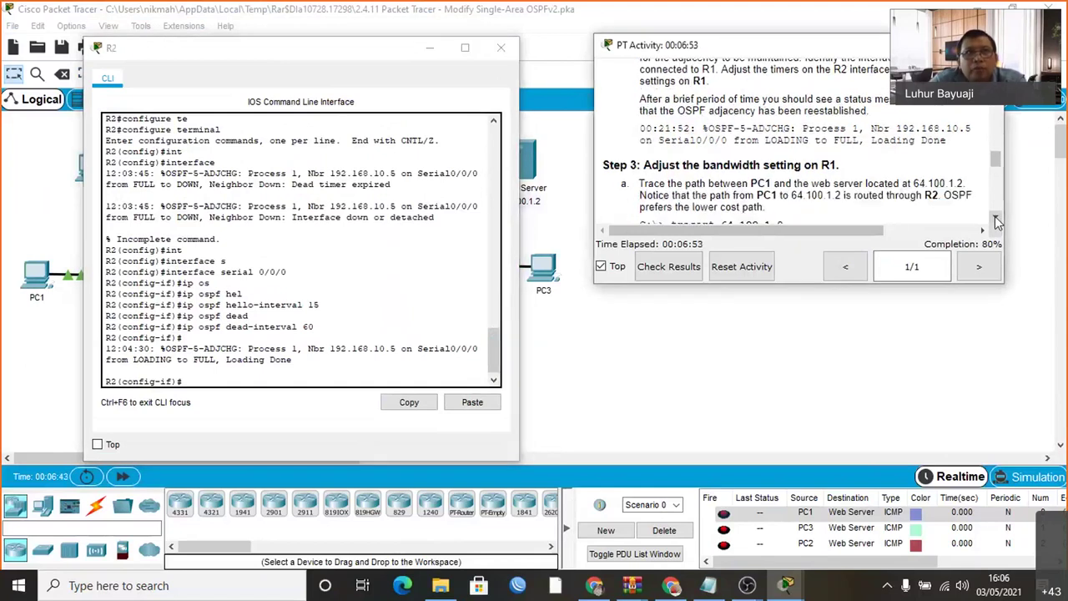
left_click_drag(995, 160, 993, 145)
left_click_drag(995, 150, 994, 142)
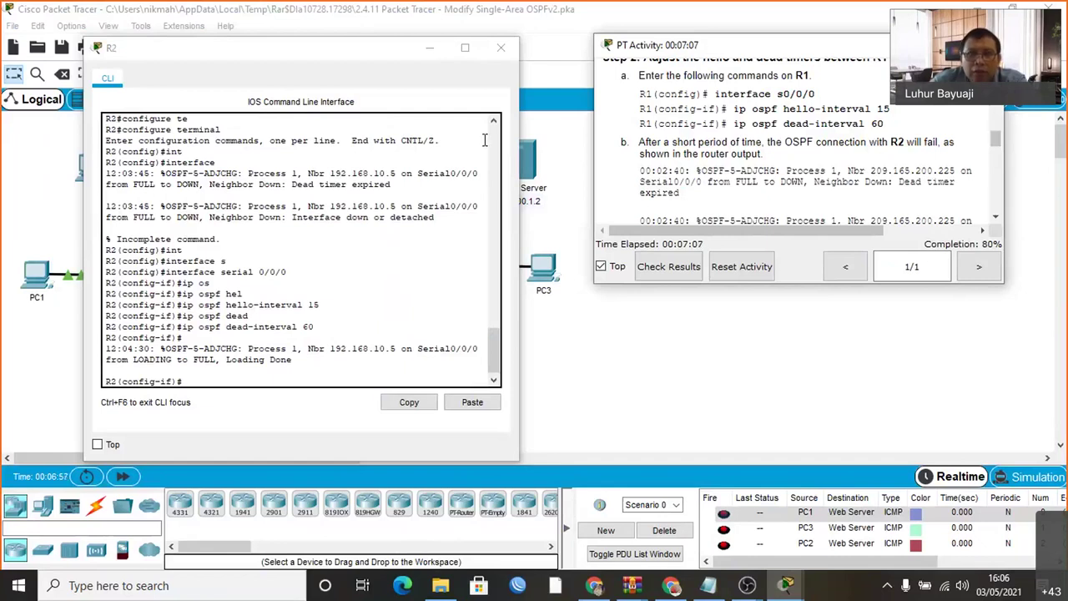
left_click(292, 52)
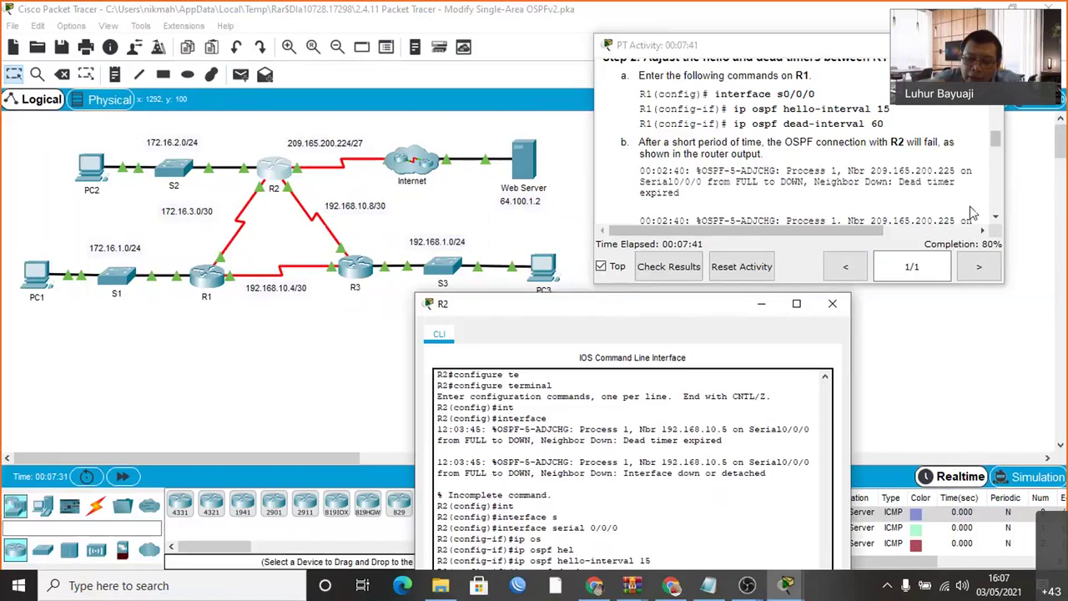
left_click_drag(875, 120, 892, 127)
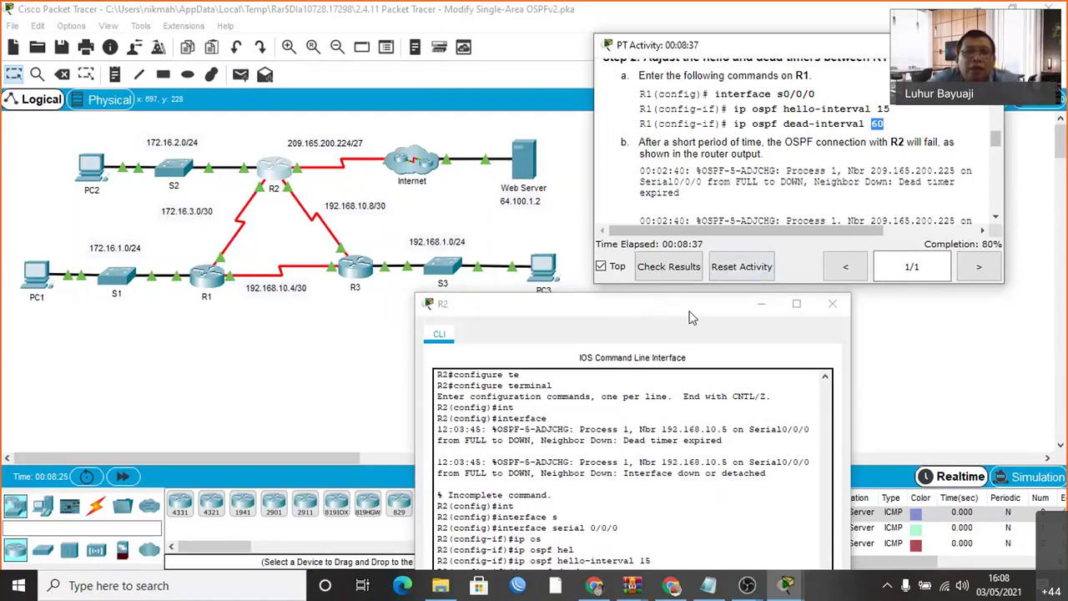
left_click(997, 216)
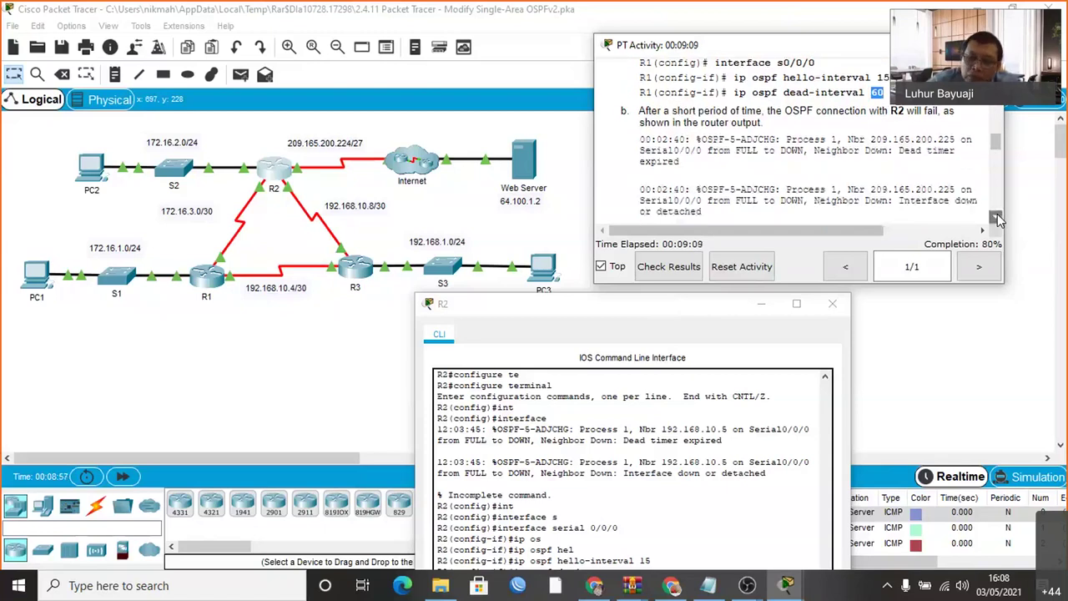
left_click(997, 217)
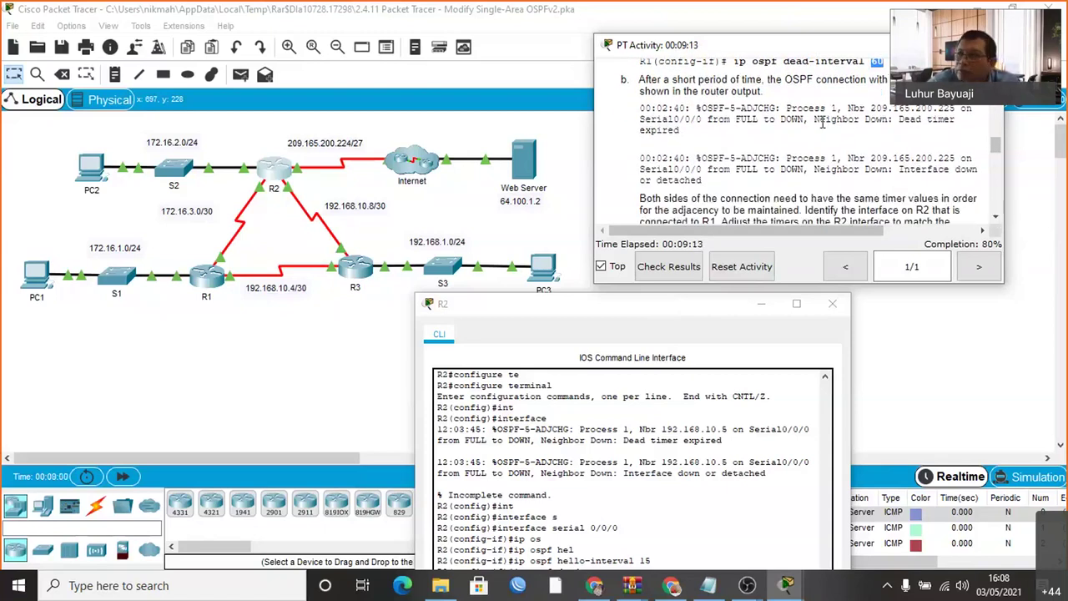
left_click_drag(822, 123, 873, 122)
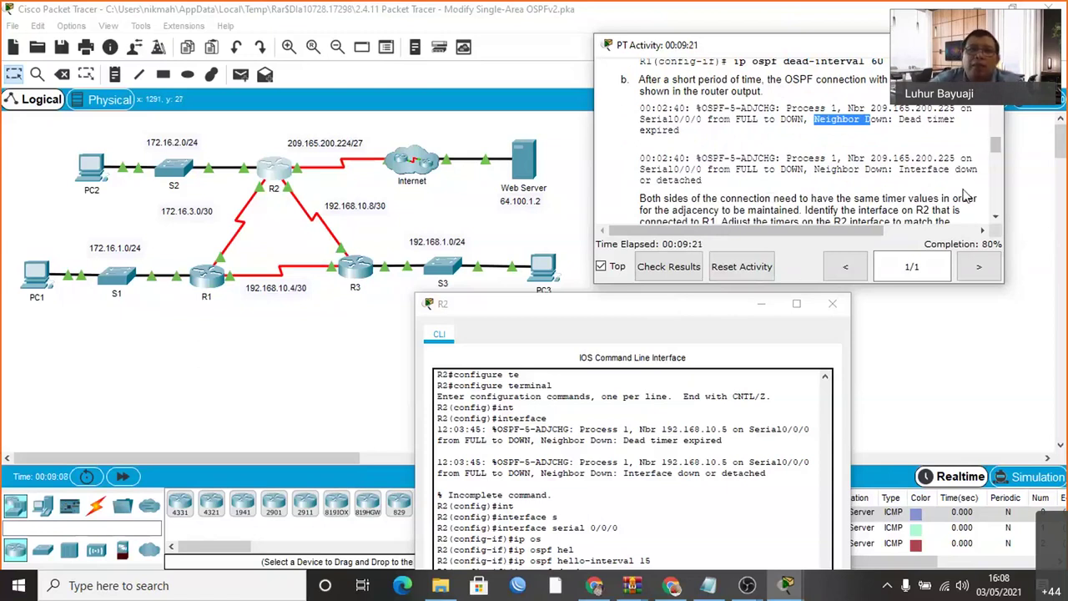
Read the Step 2b notes on matching timers and reestablishing the adjacency, rechecking them against the R1 timer commands
left_click(997, 219)
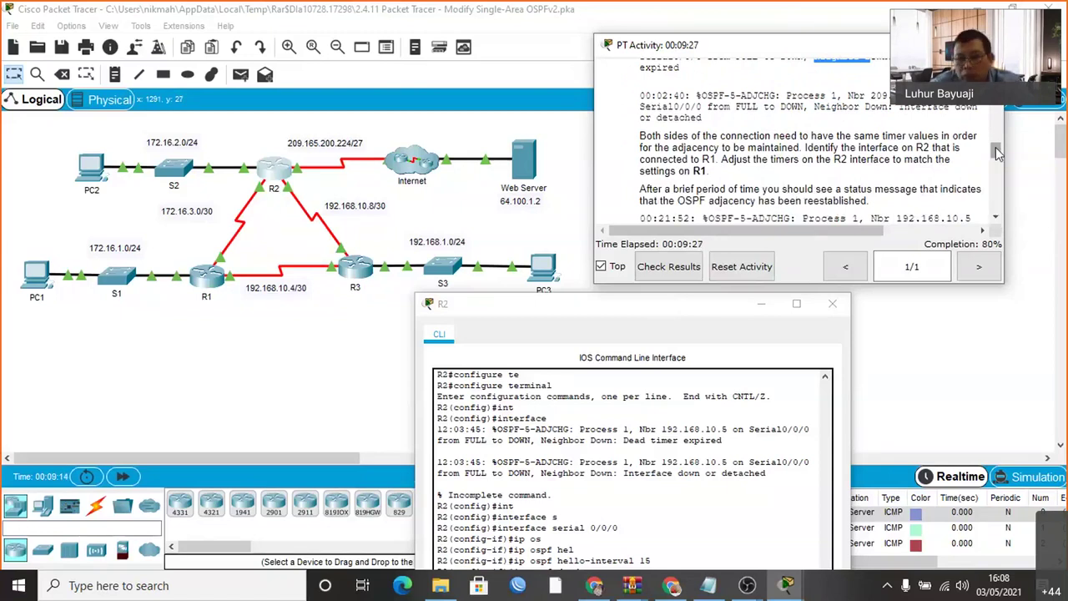
left_click_drag(997, 151, 997, 143)
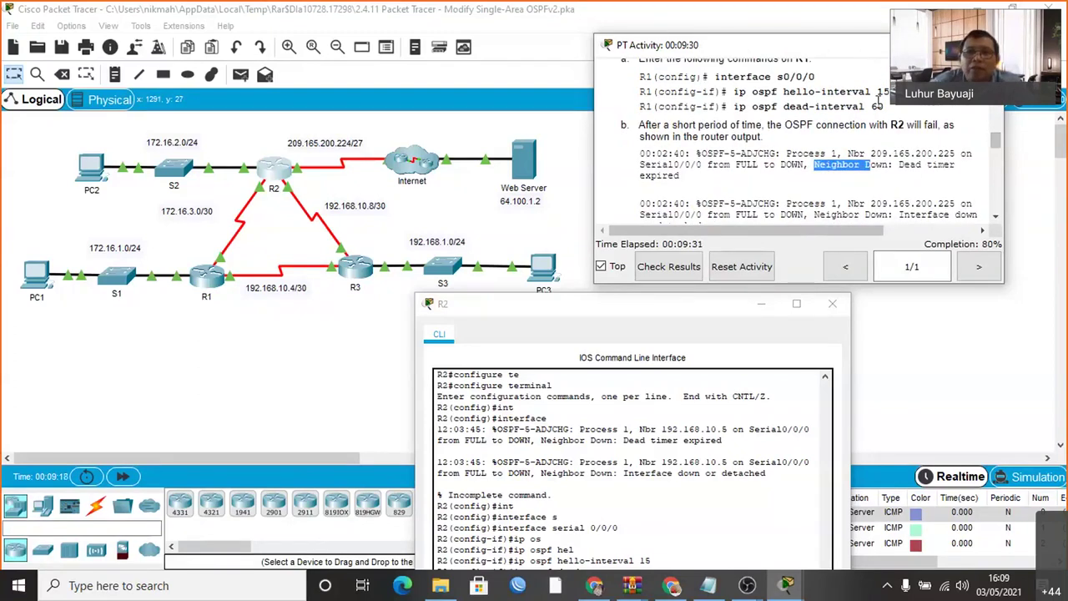
left_click(999, 218)
left_click(999, 218)
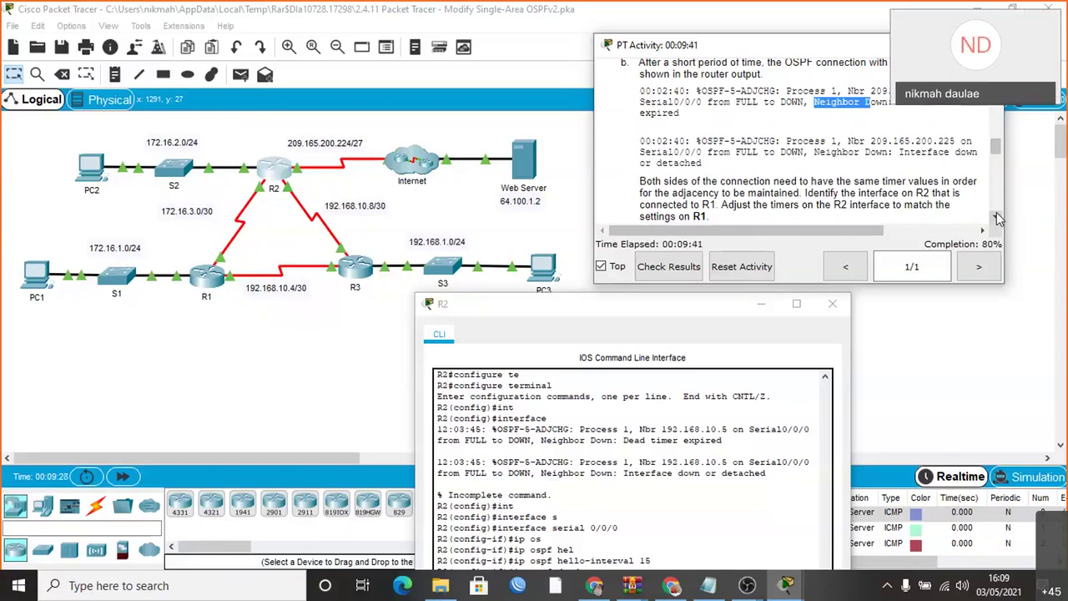
left_click(999, 218)
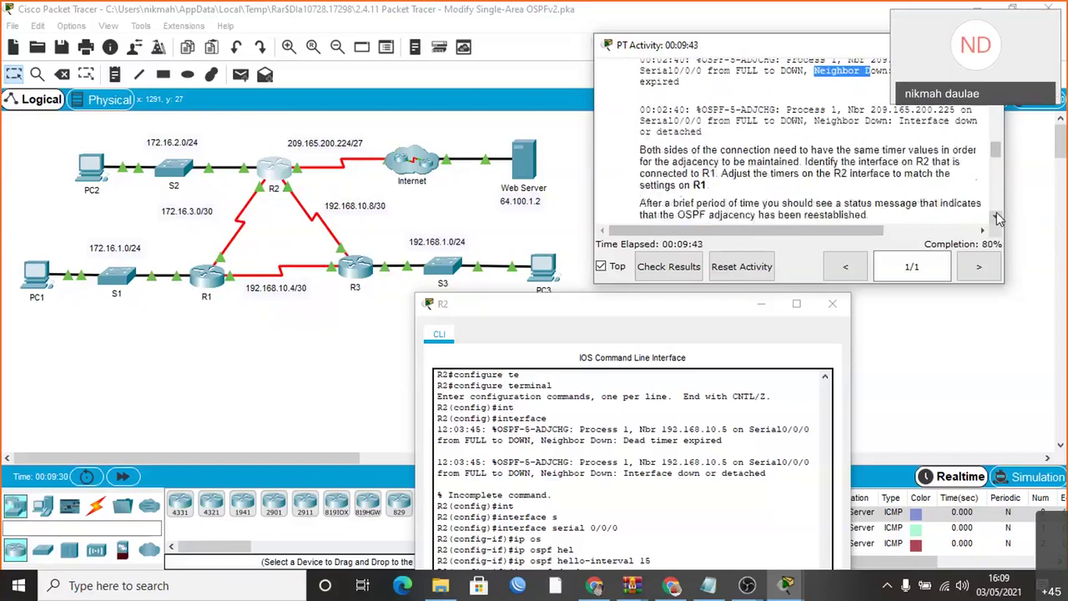
left_click(999, 218)
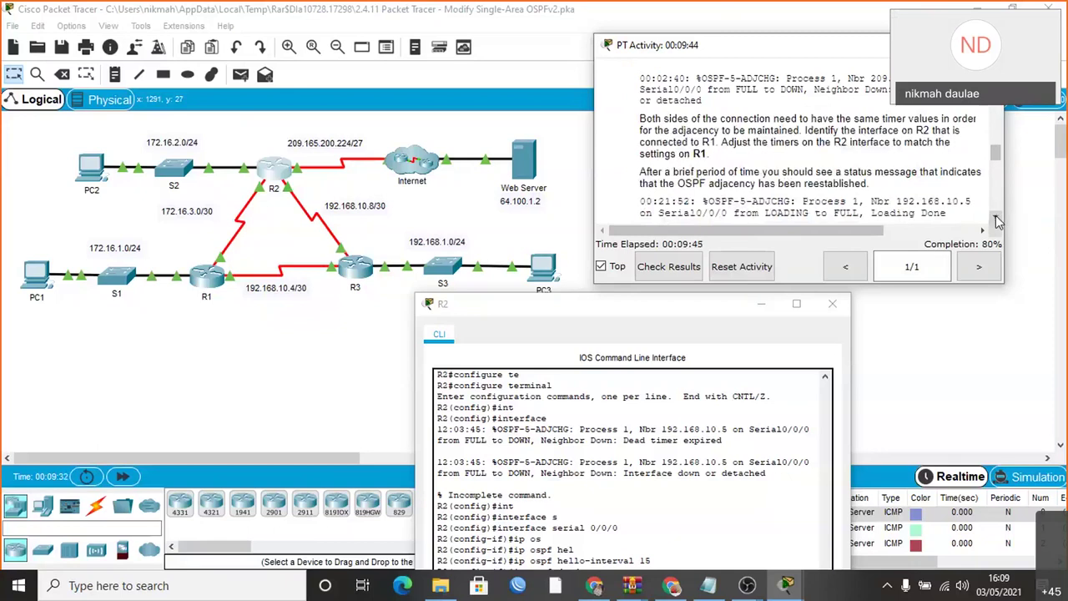
left_click(997, 220)
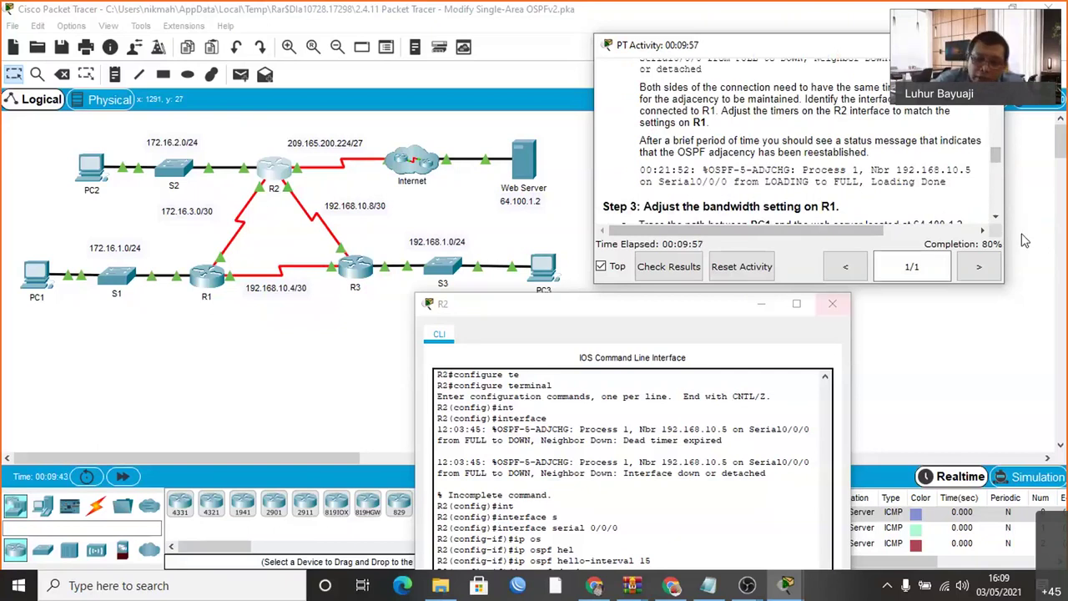
scroll(997, 150, "up", 3)
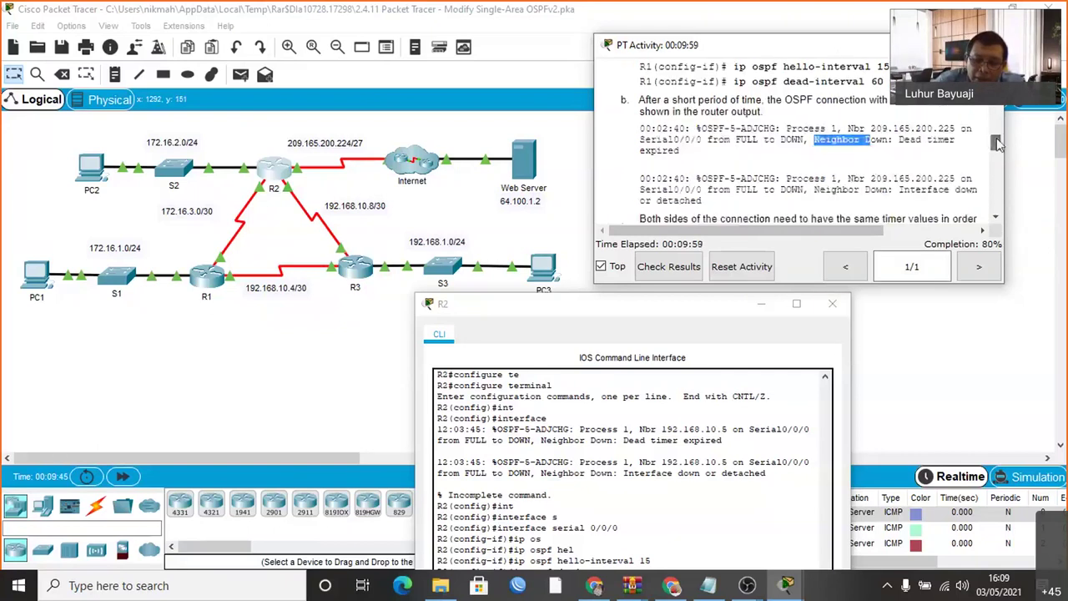
scroll(999, 143, "up", 1)
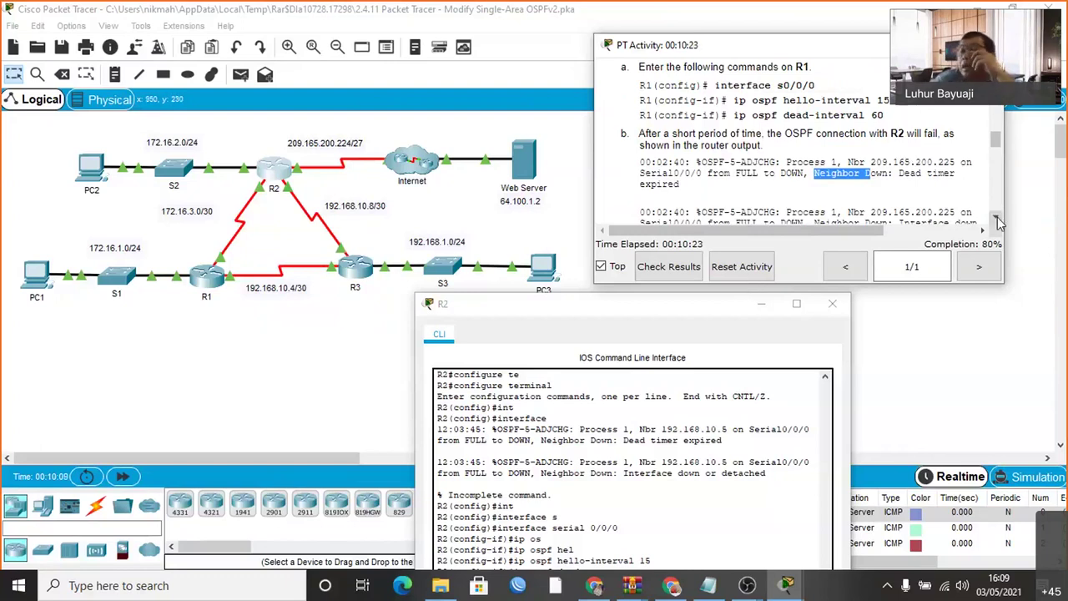
scroll(999, 219, "down", 1)
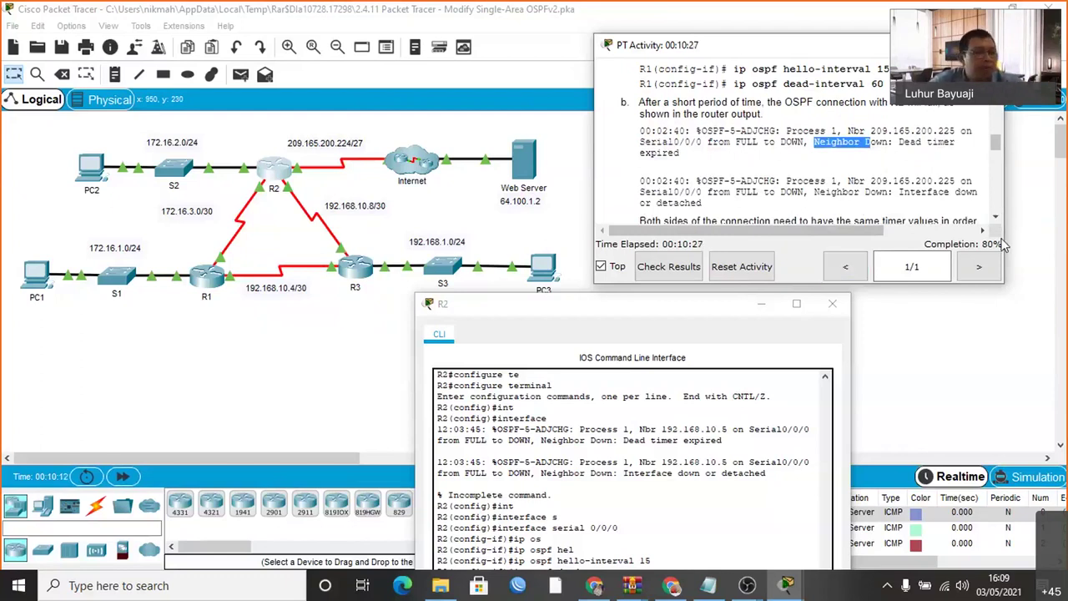
Trace the path from PC1 to the web server at 64.100.1.2, as Step 3a of the instructions asks
left_click(997, 218)
left_click(997, 218)
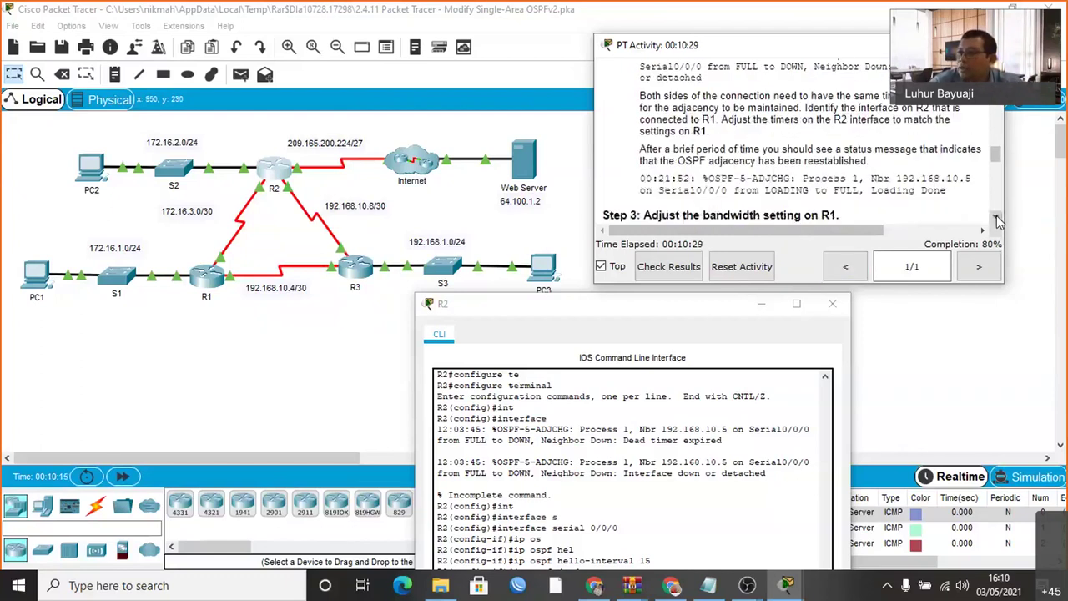
left_click(998, 218)
left_click(997, 218)
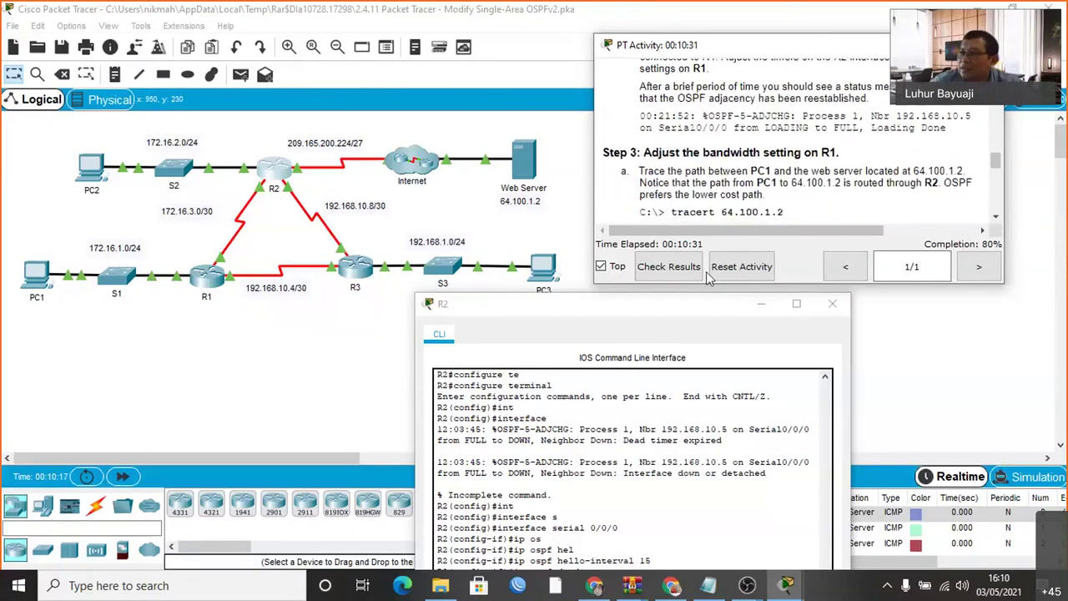
left_click(639, 310)
left_click_drag(639, 310, 628, 310)
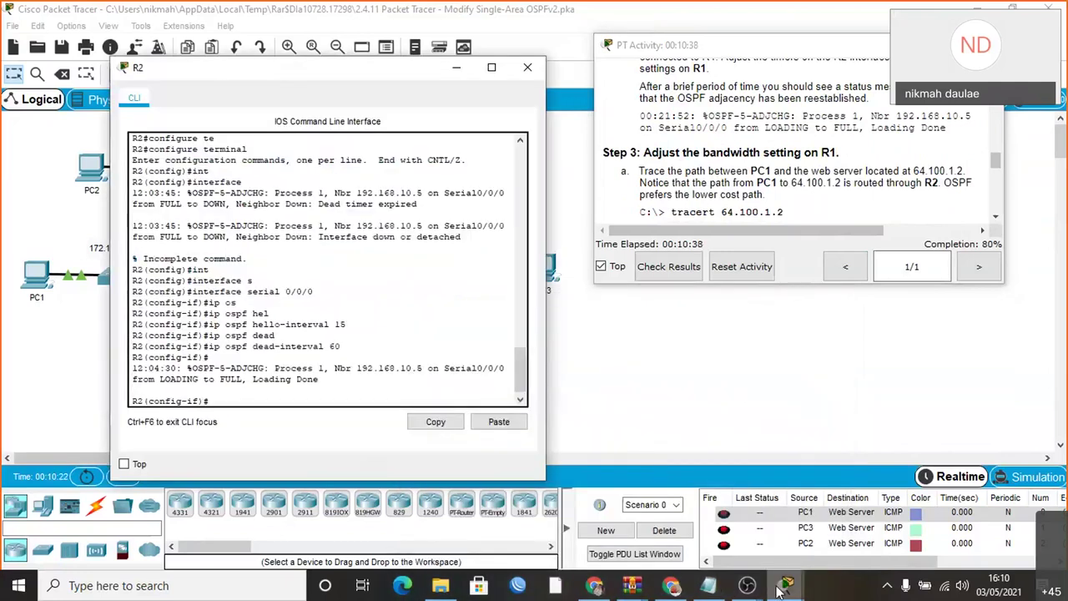
mouse_move(782, 588)
left_click(816, 523)
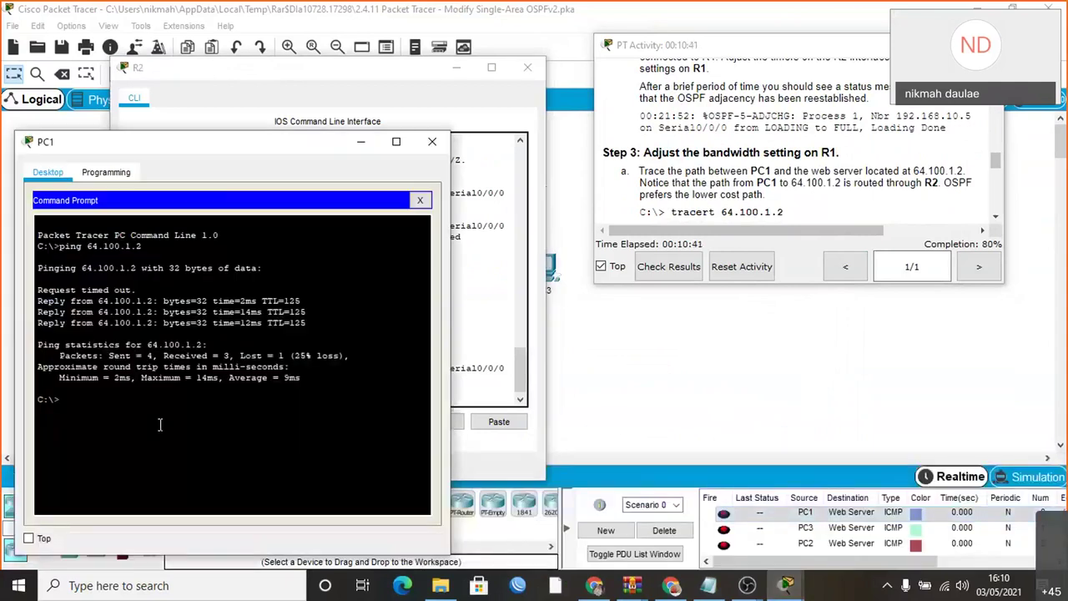
type("tracert 64.100.1.2")
key("Return")
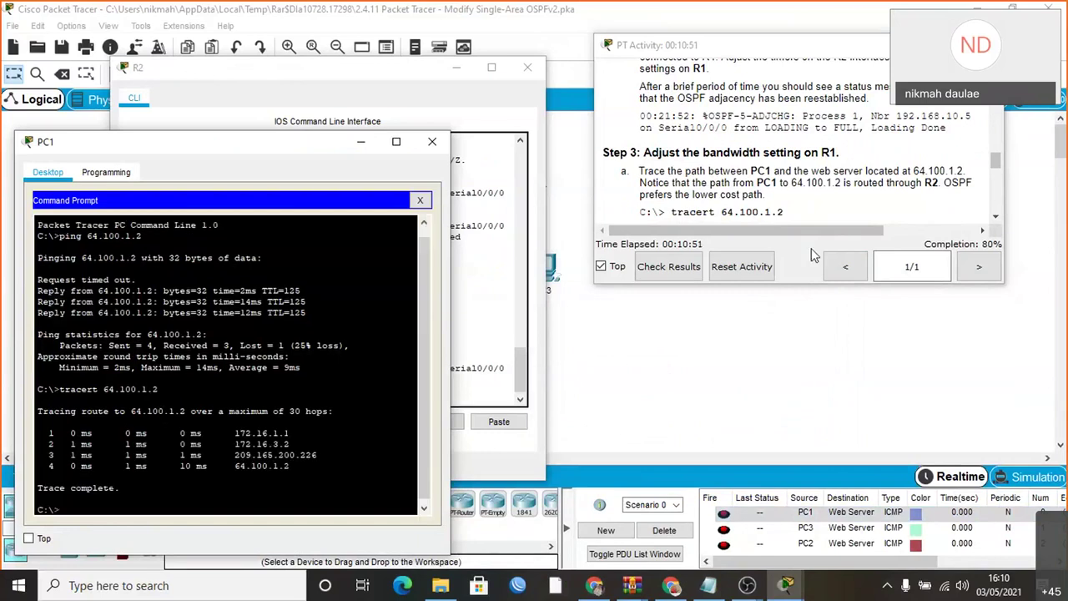
Compare PC1's trace hops with the expected Step 3a output and the topology, hiding R2's console and repositioning PC1's window
left_click(996, 221)
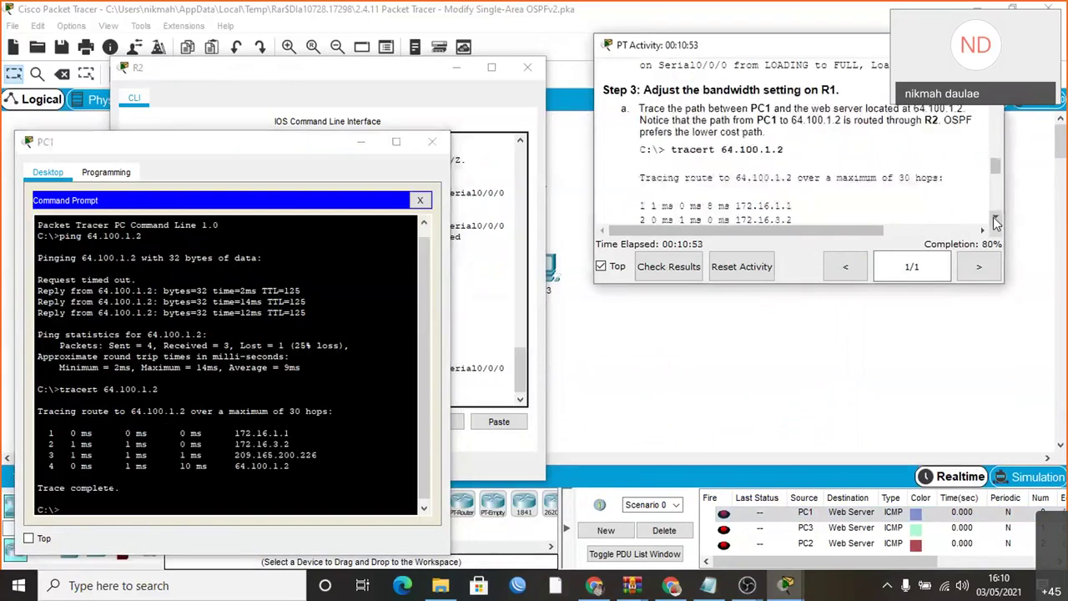
left_click(995, 221)
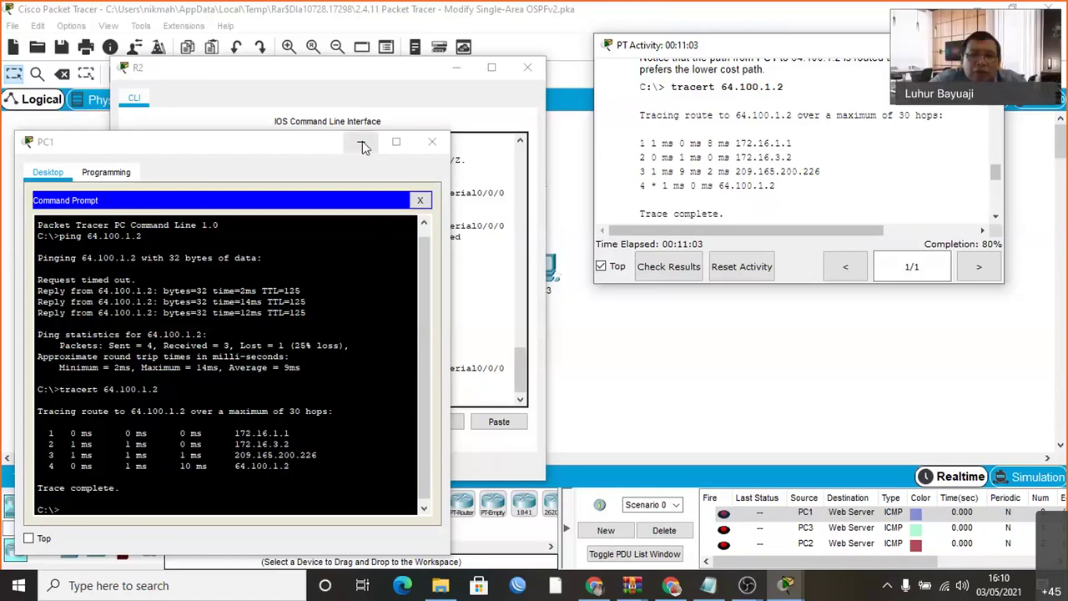
left_click(453, 69)
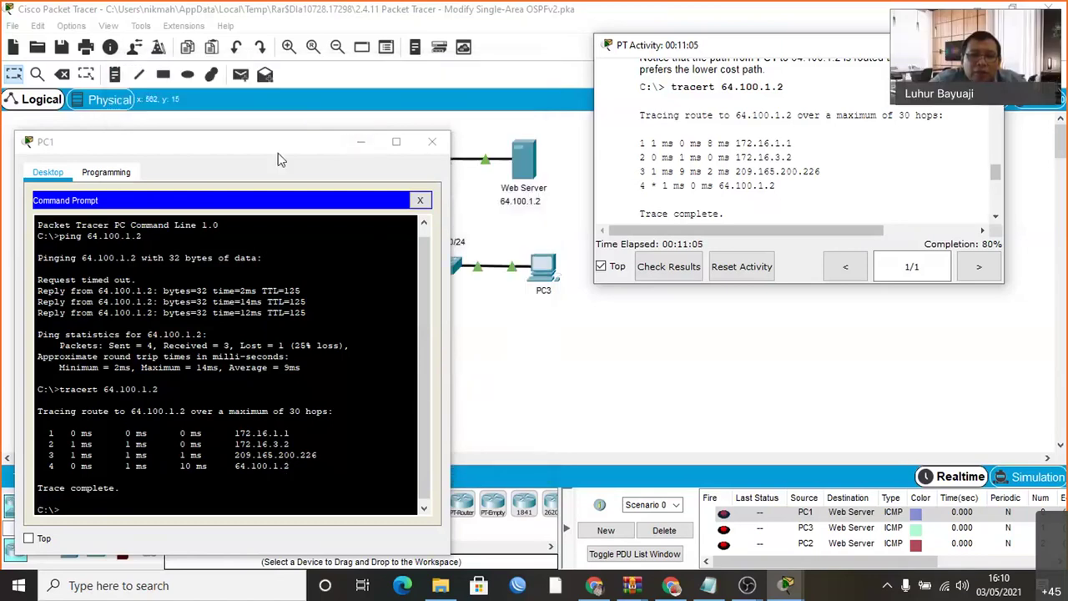
left_click(279, 154)
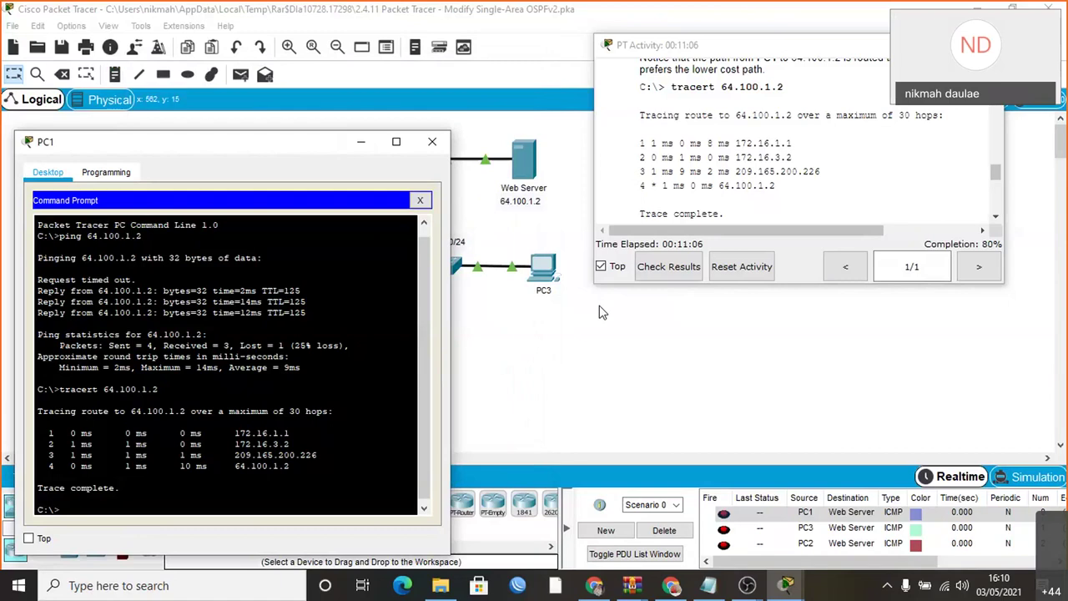
left_click_drag(233, 142, 498, 262)
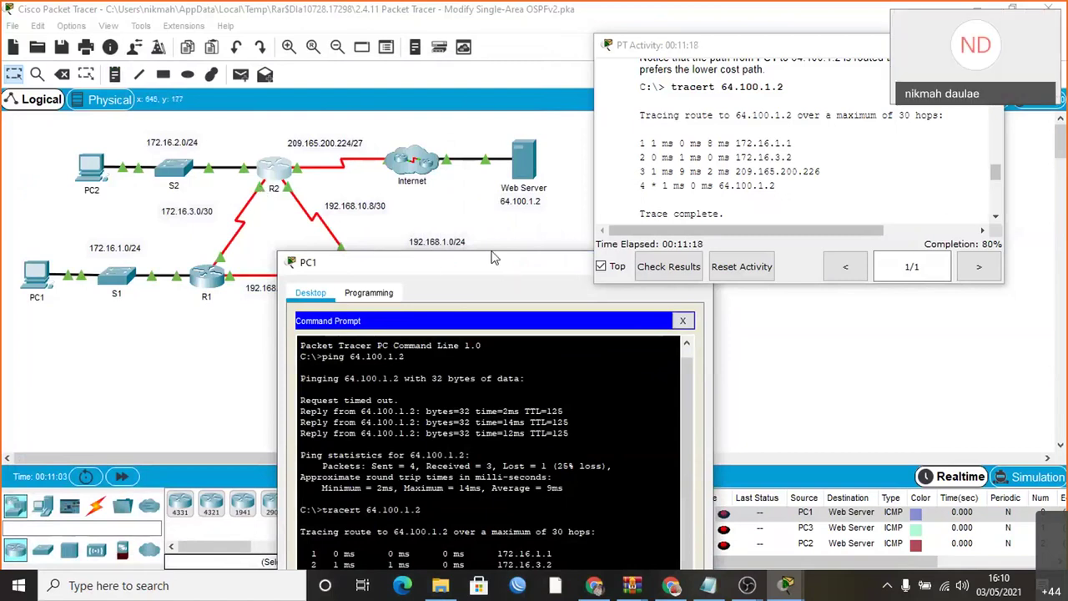
left_click_drag(492, 259, 480, 242)
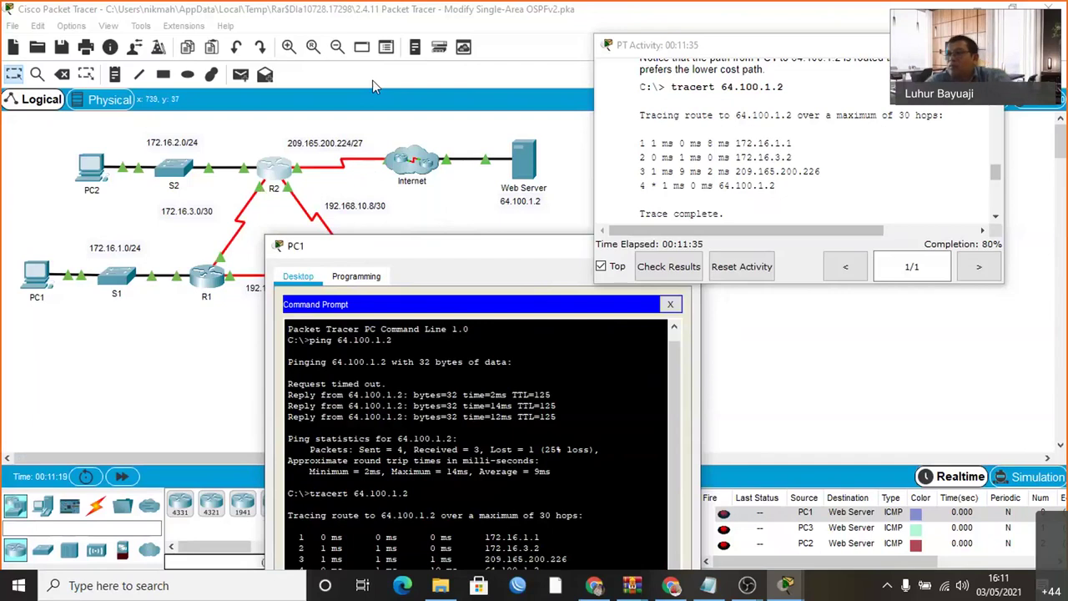
left_click_drag(372, 245, 224, 76)
Set the bandwidth to 64 on R1's serial 0/0/0 interface, as described in Step 3b
scroll(998, 218, "down", 2)
scroll(998, 218, "down", 2)
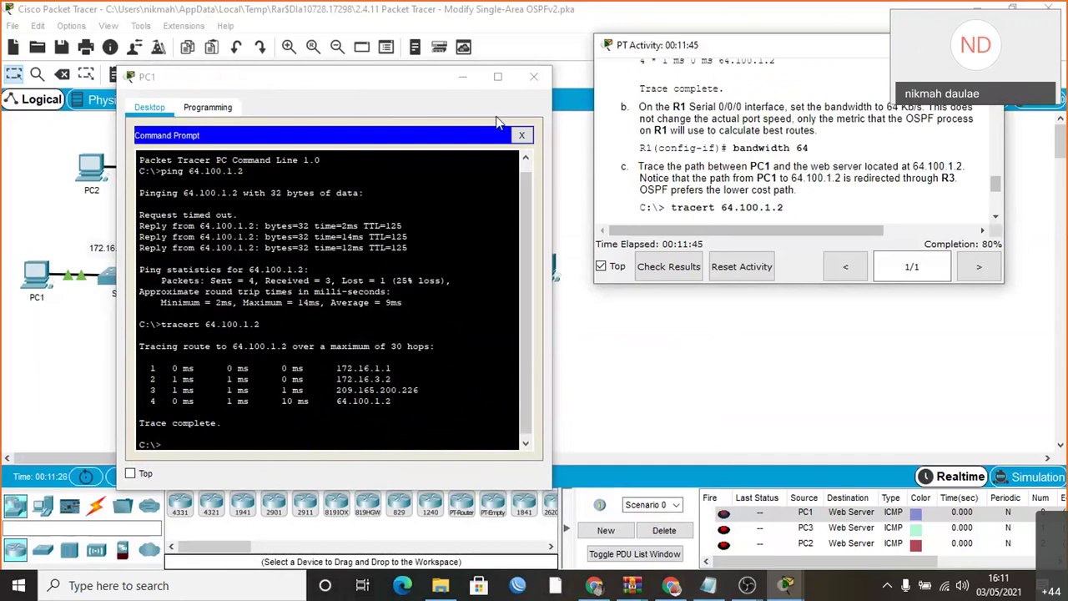
left_click(462, 76)
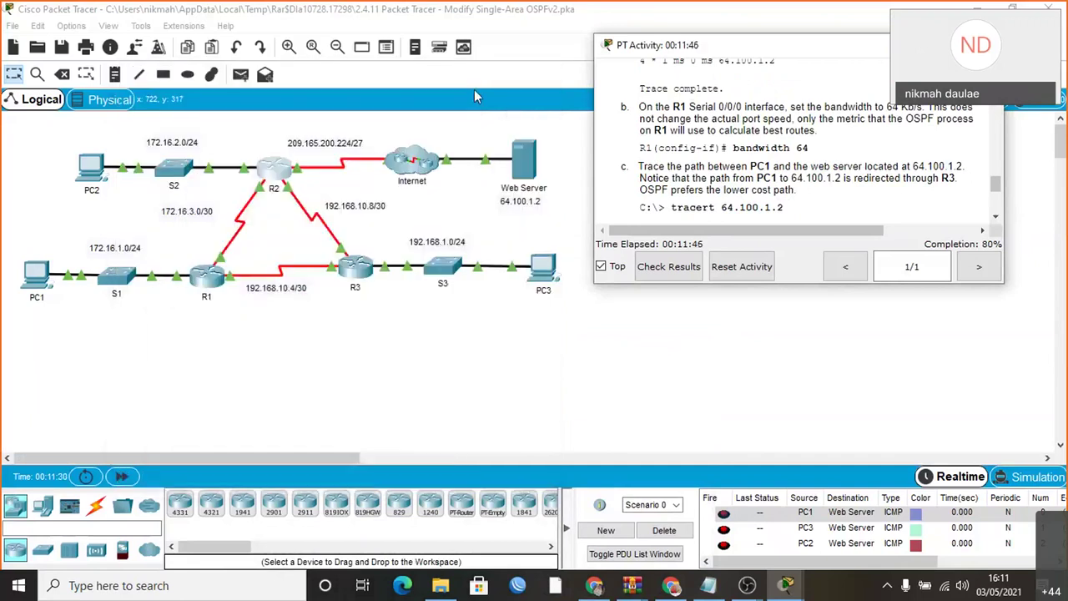
left_click(787, 586)
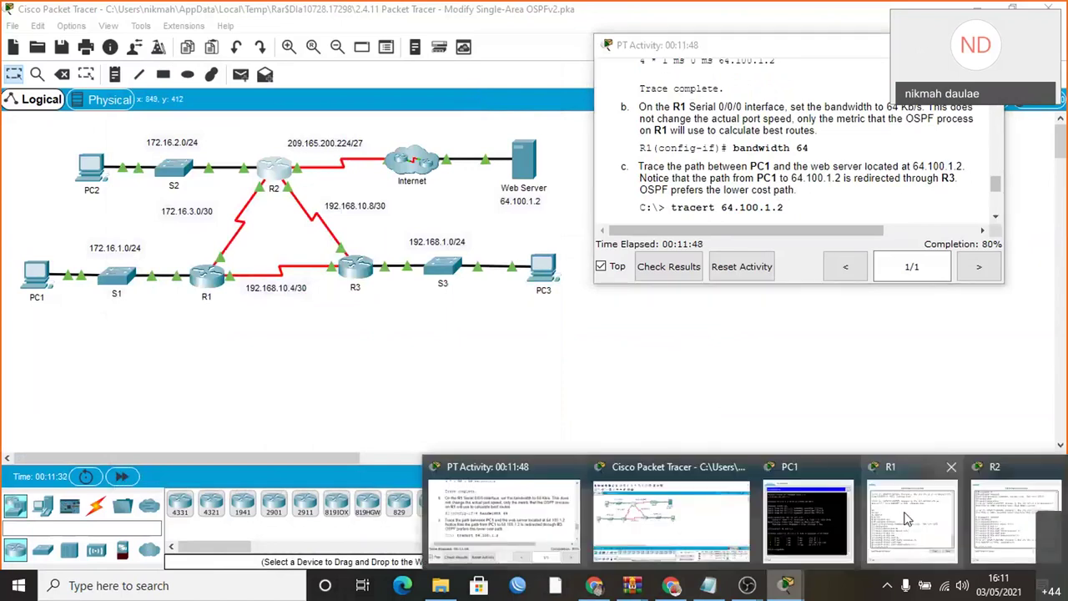
left_click(907, 519)
key("Return")
key("Return")
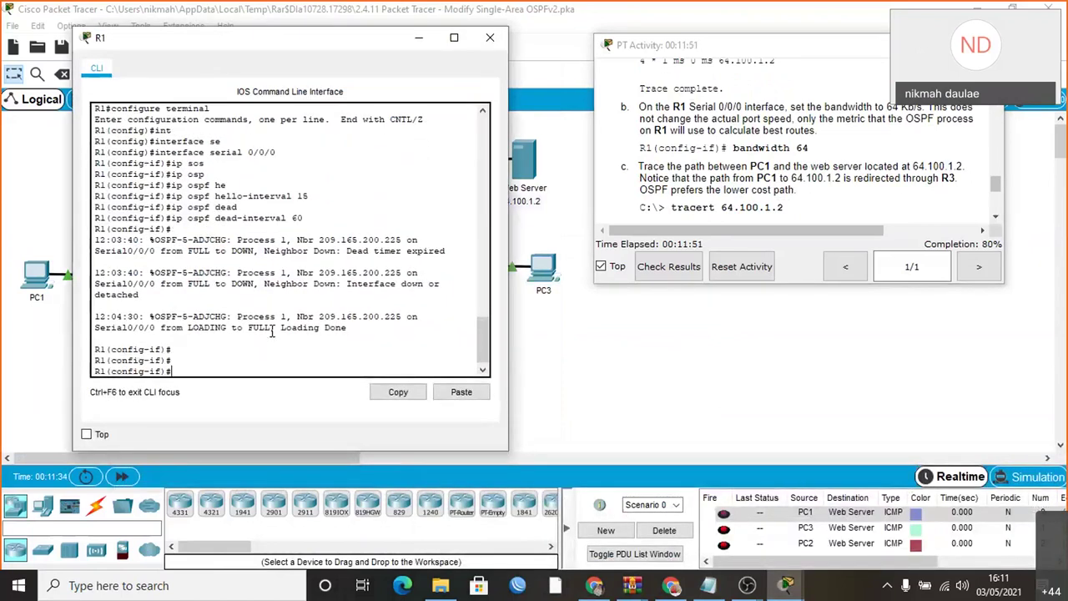
type("band")
key("Tab")
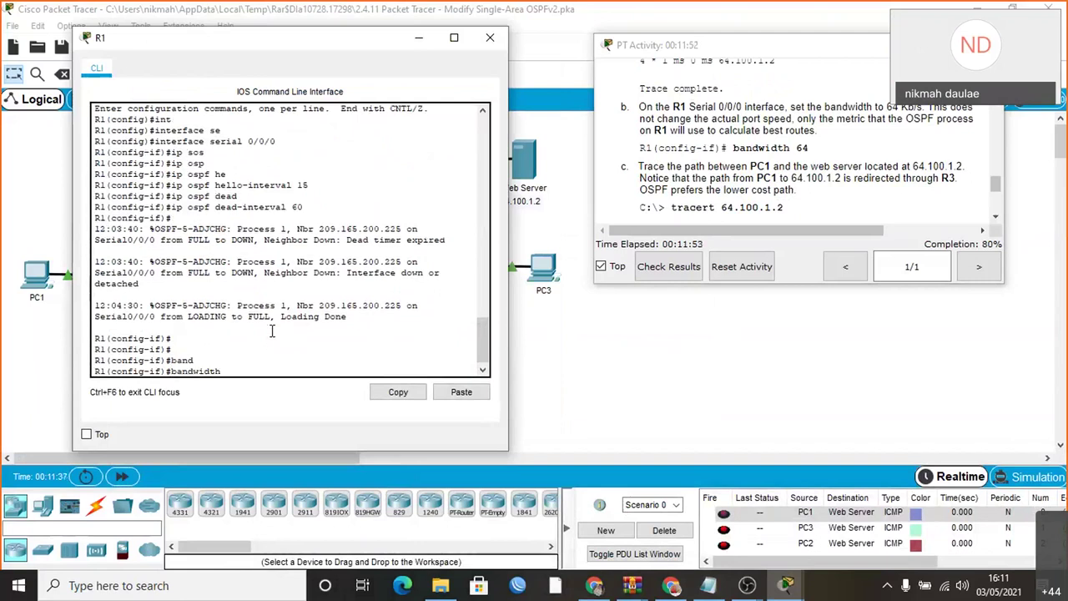
type("64")
key("Return")
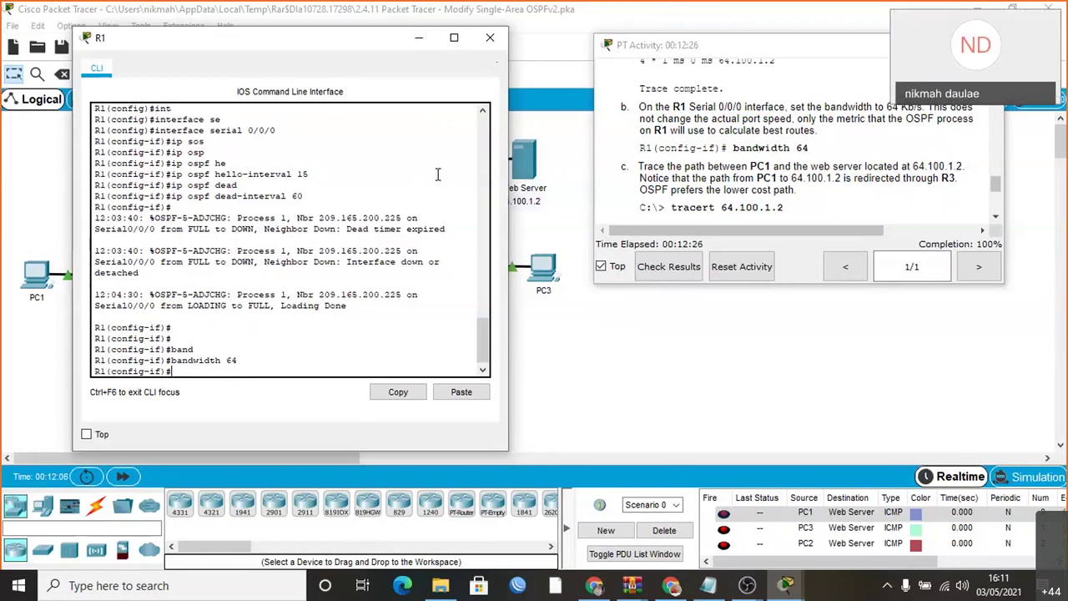
Hide R1's console and trace the path from PC1 to the web server at 64.100.1.2 again, as Step 3c asks
left_click(419, 36)
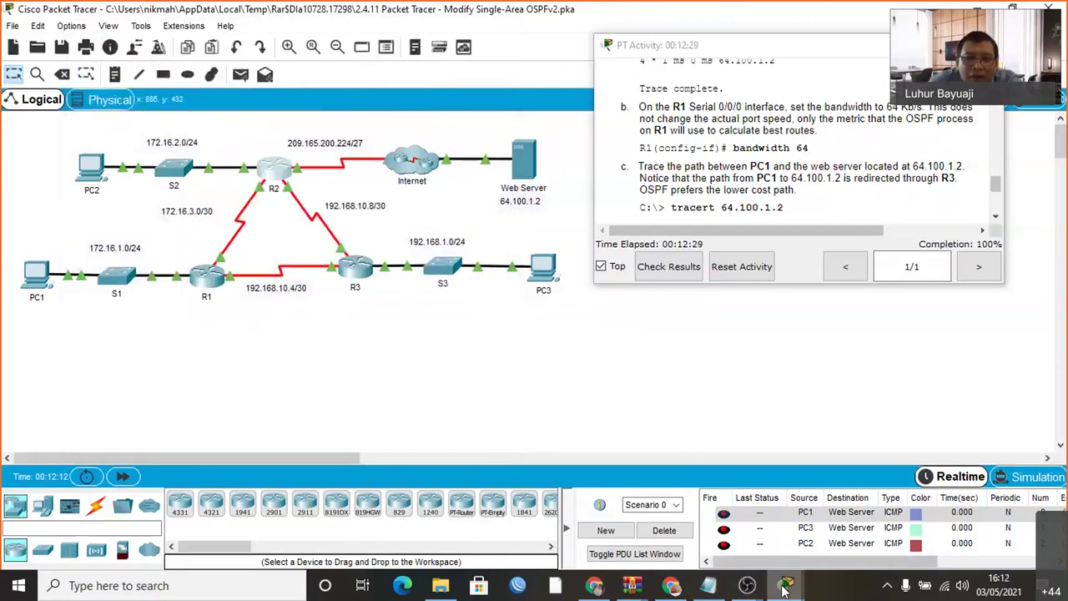
mouse_move(784, 587)
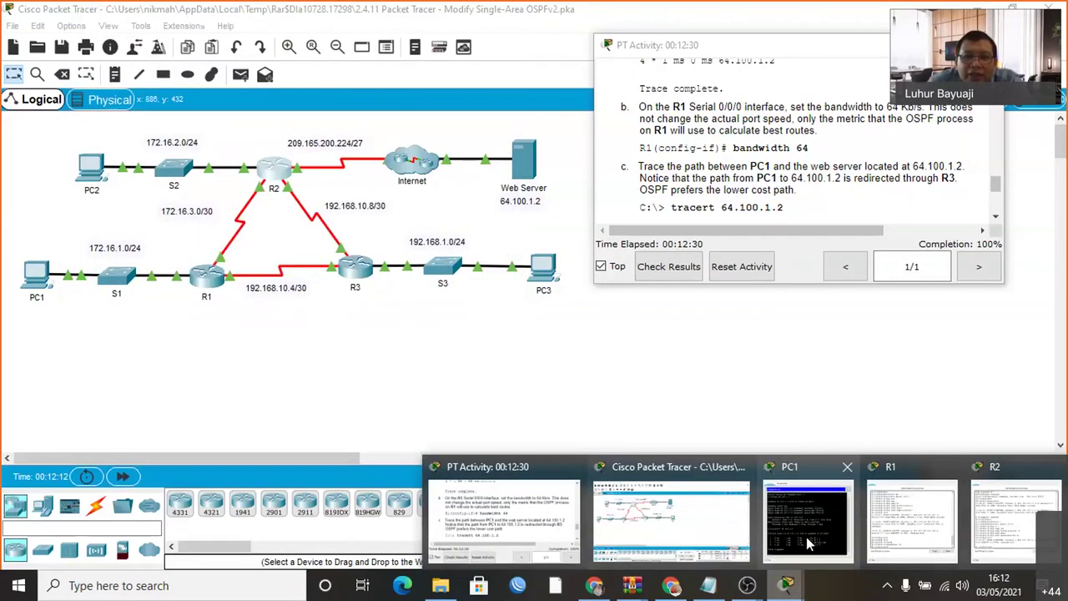
left_click(807, 544)
key("Return")
key("Up")
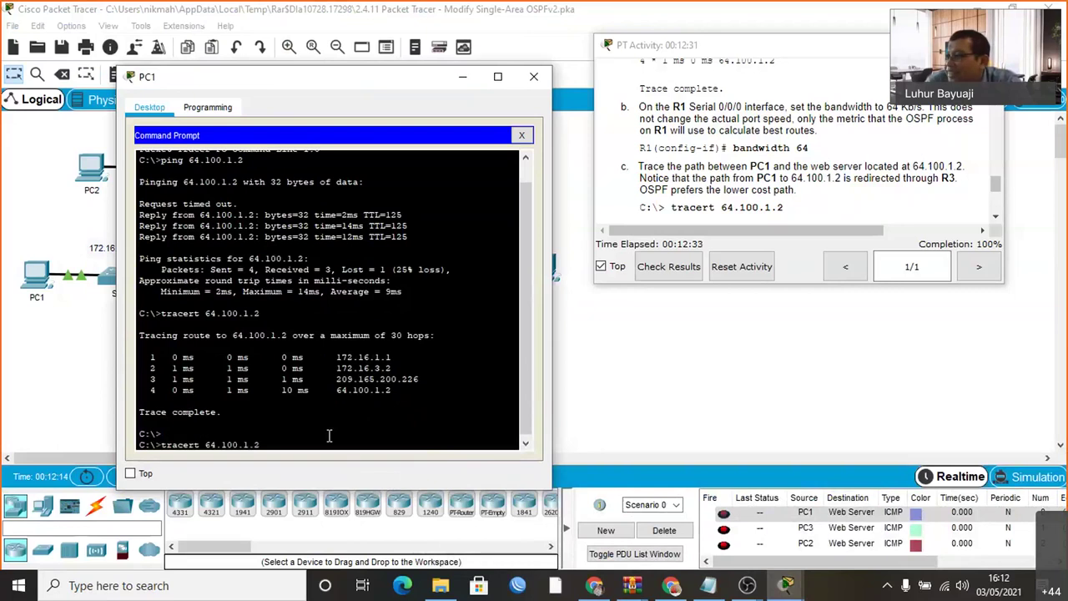
key("Return")
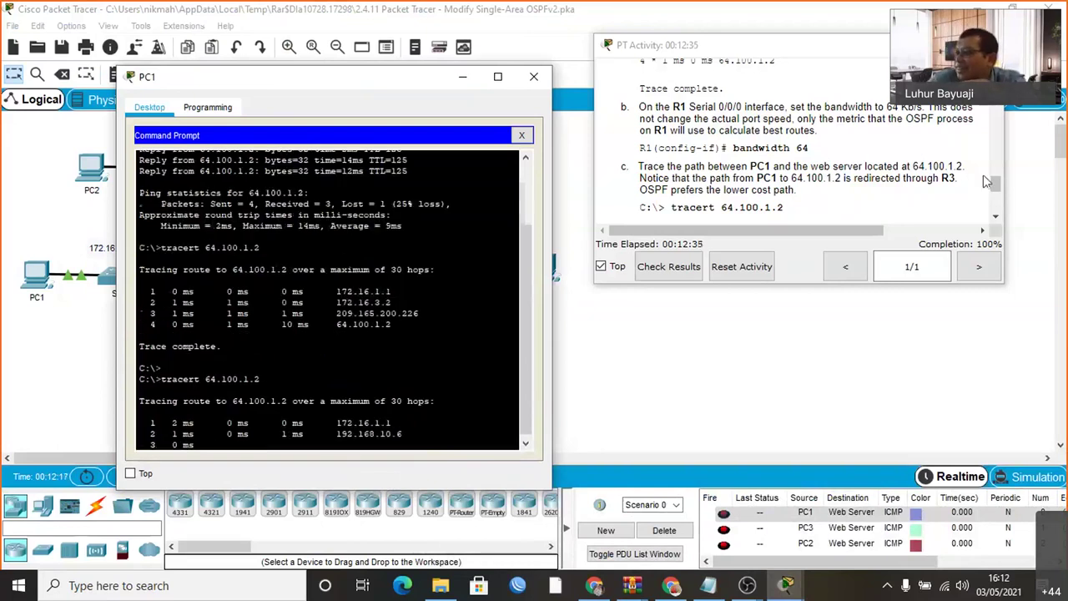
Compare PC1's new trace with the expected Step 3c output in the instructions, and put PC1's window away
left_click_drag(994, 184, 1000, 203)
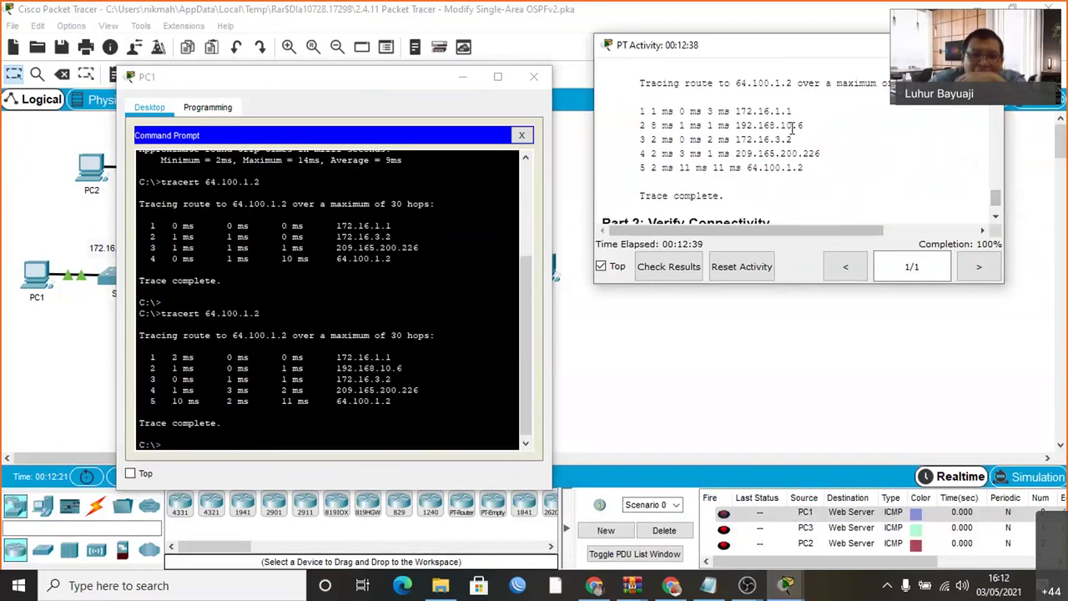
left_click(392, 111)
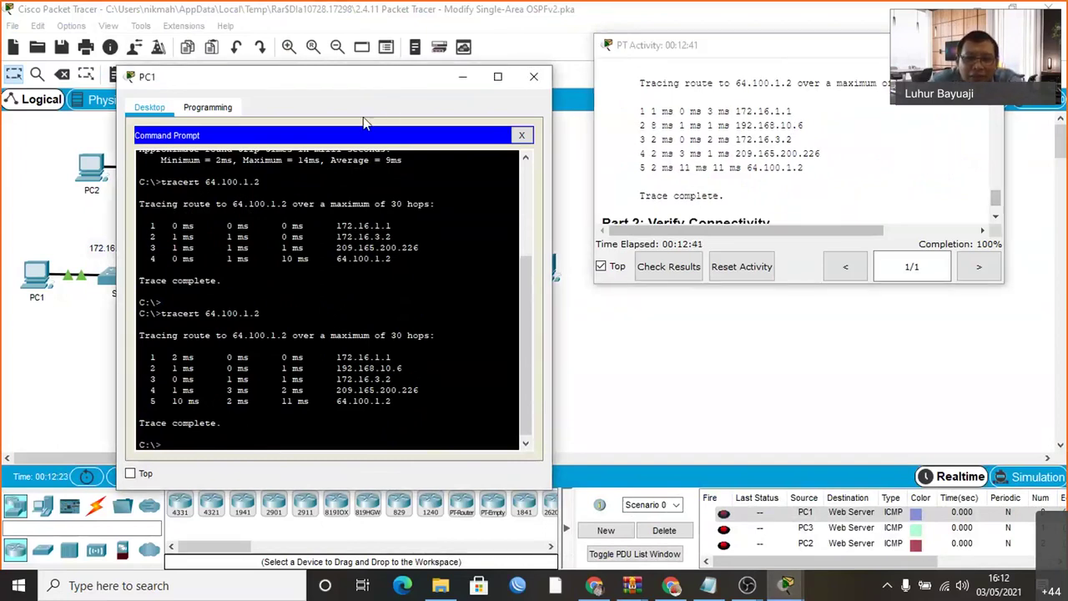
left_click_drag(454, 77, 435, 114)
left_click(435, 114)
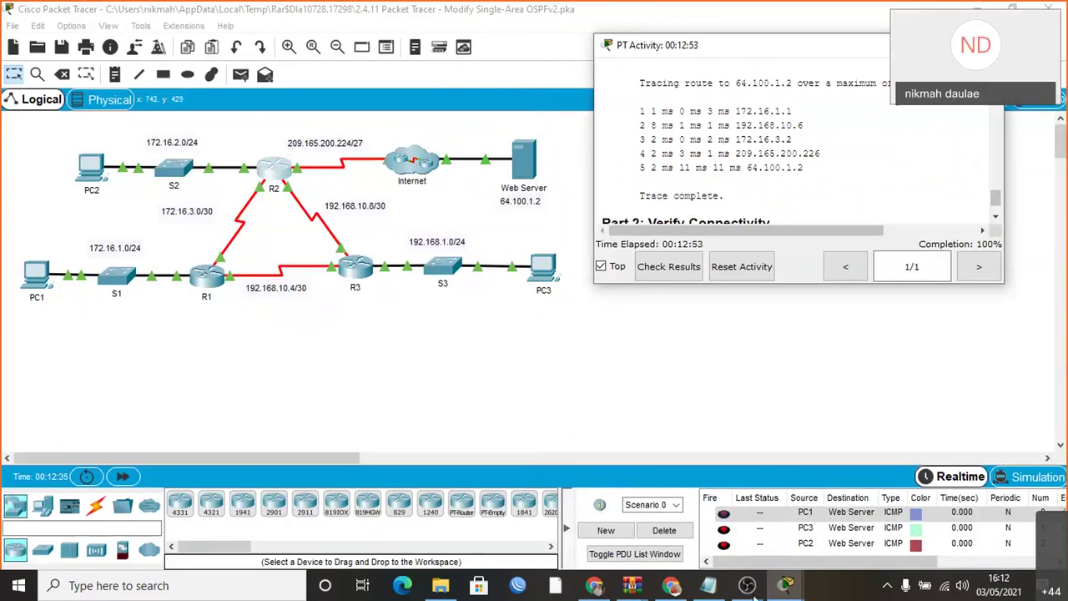
Reopen PC1's window, move it below the topology, and follow the traced route across the routers on the diagram
mouse_move(747, 585)
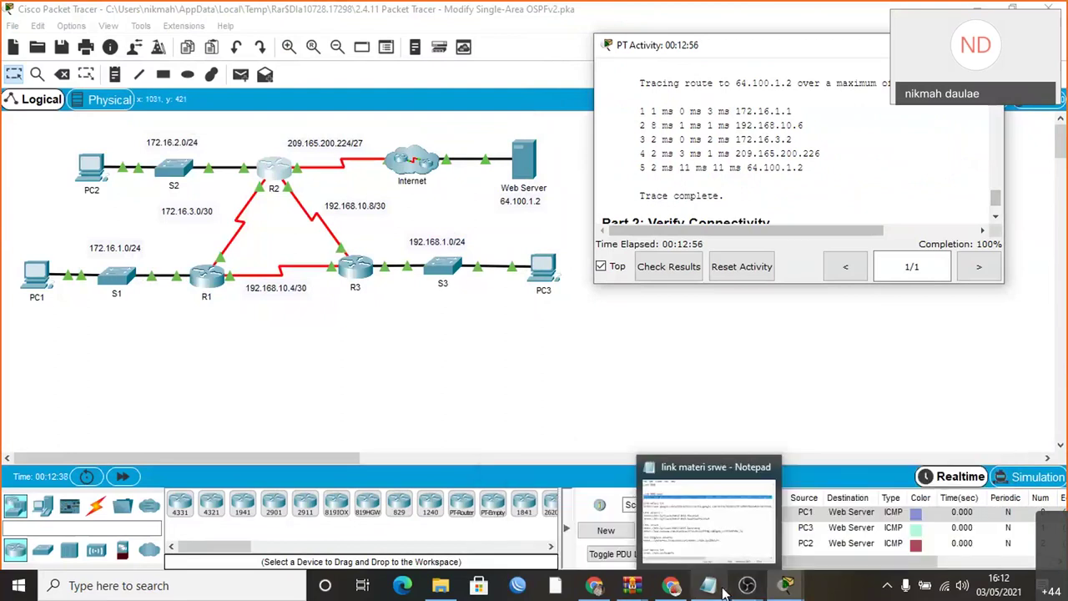
mouse_move(785, 586)
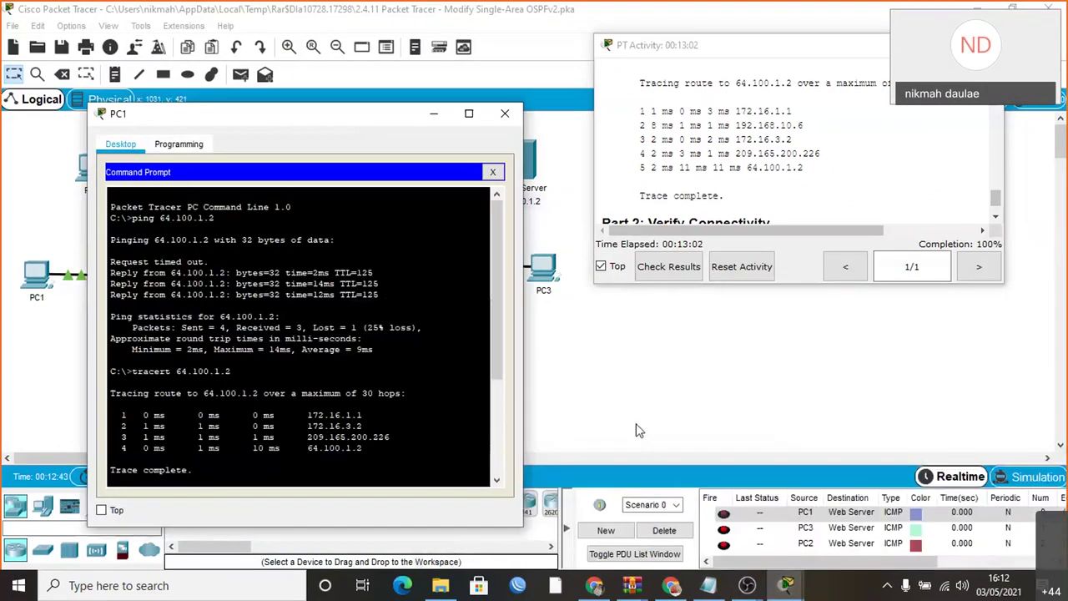
left_click(833, 507)
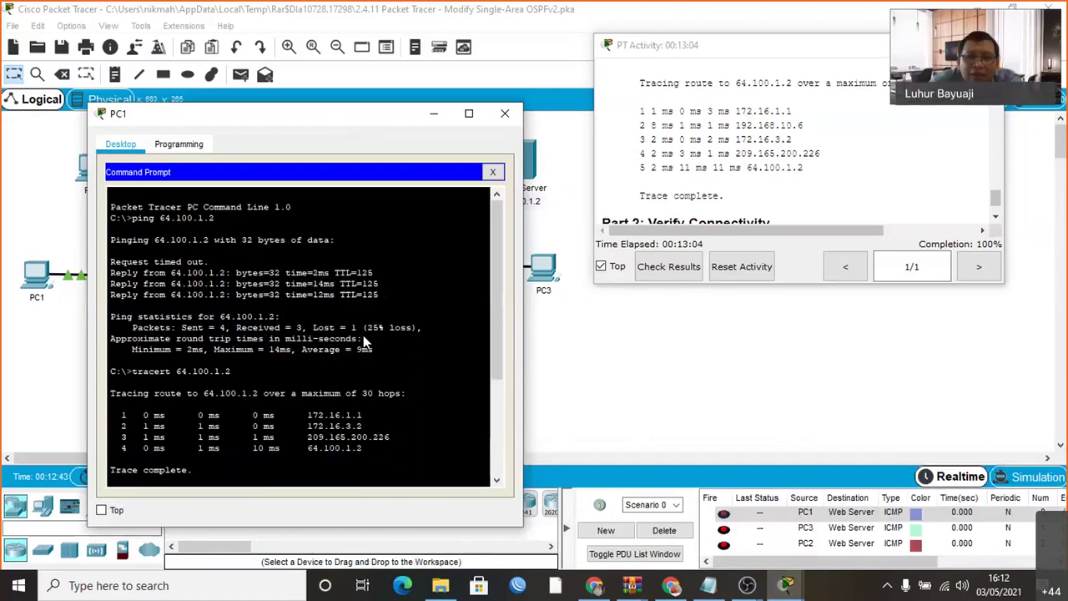
left_click_drag(348, 112, 368, 337)
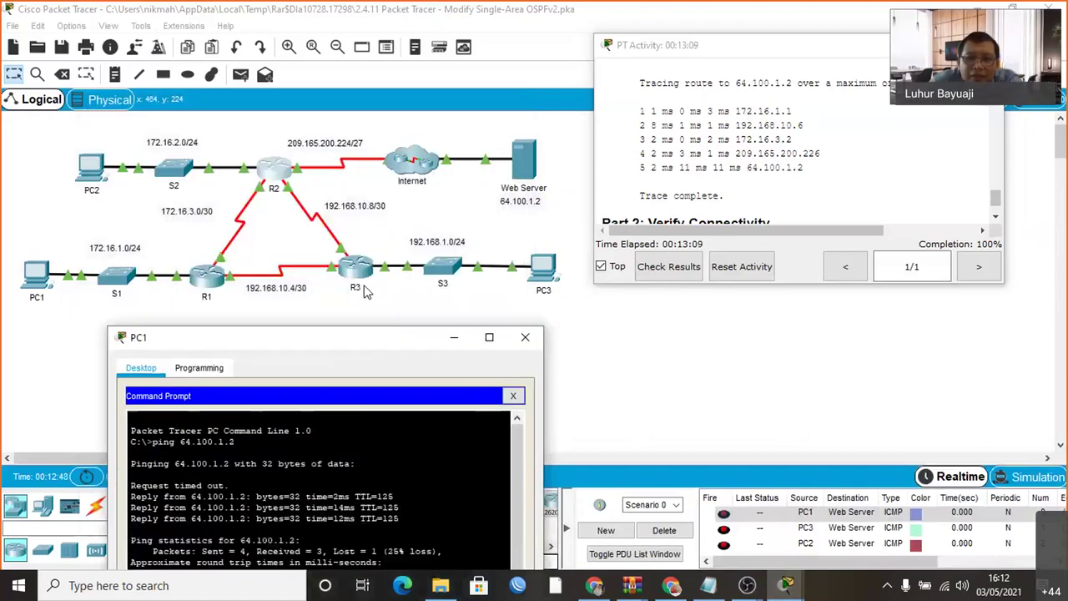
left_click(546, 271)
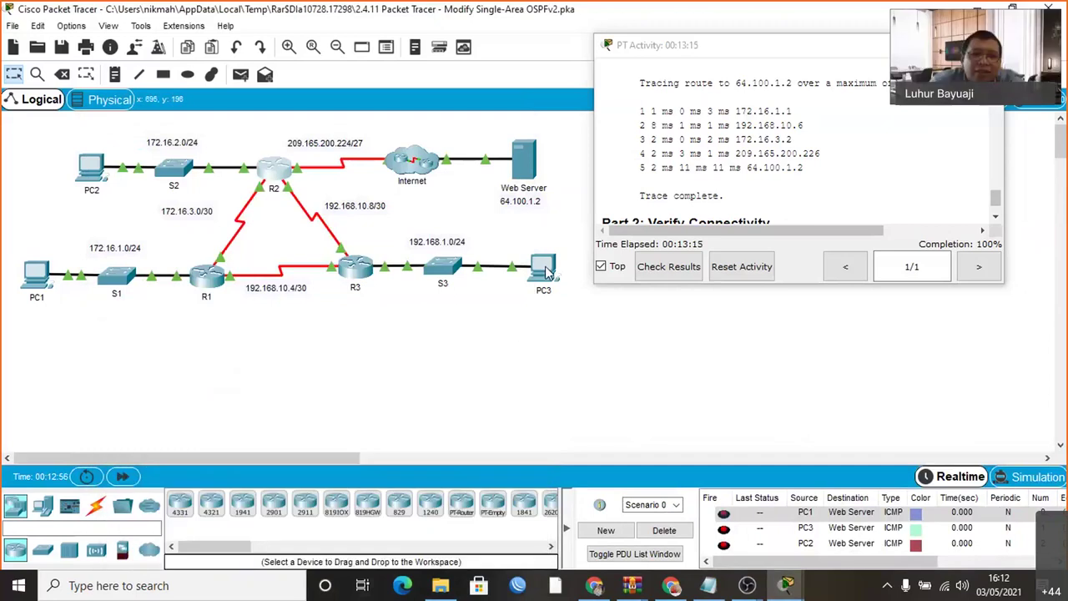
mouse_move(547, 271)
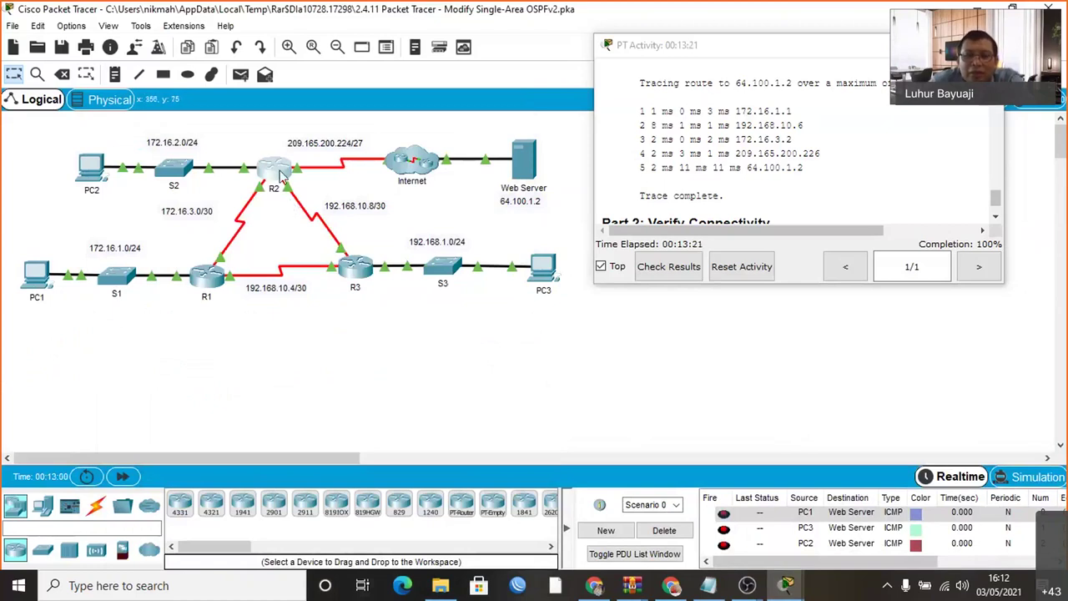
mouse_move(282, 176)
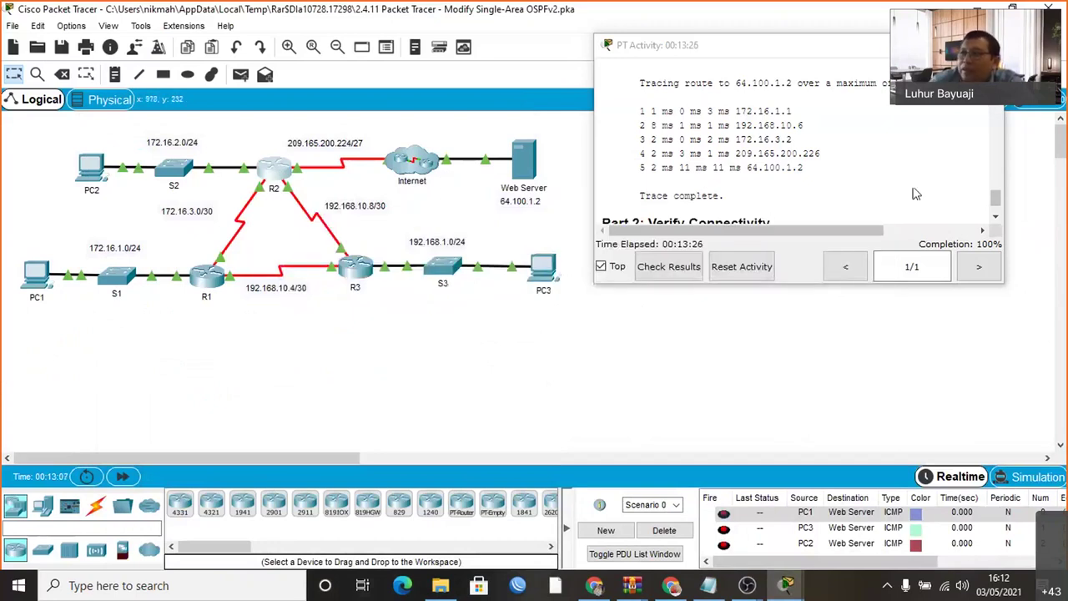
Reread the Step 3b bandwidth instruction and check the serial port labels on the links joining R1, R2 and R3
left_click(995, 202)
left_click_drag(995, 202, 997, 189)
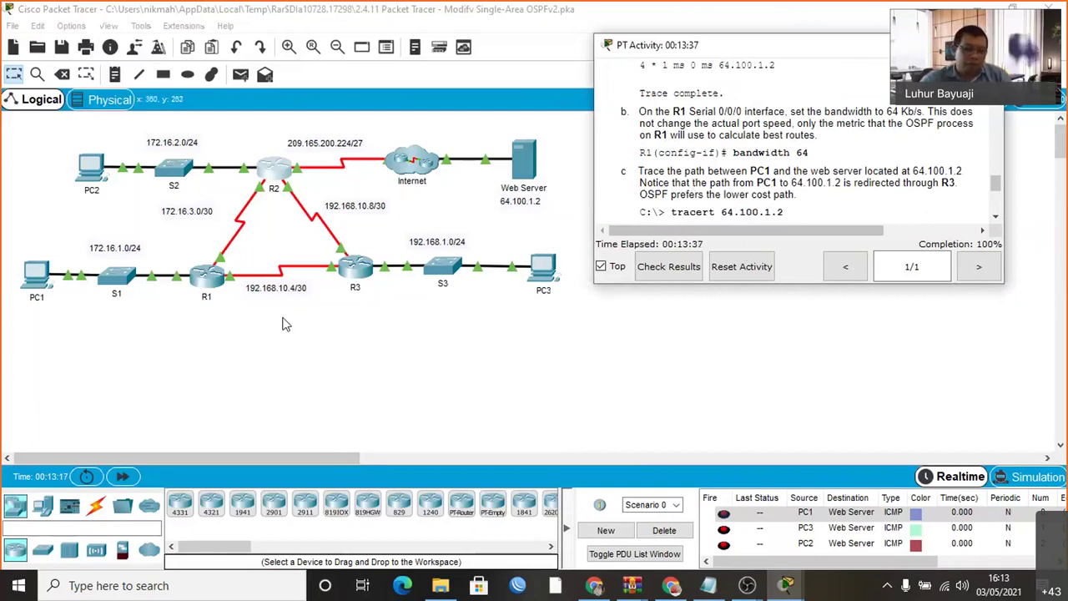
left_click(221, 262)
left_click(576, 312)
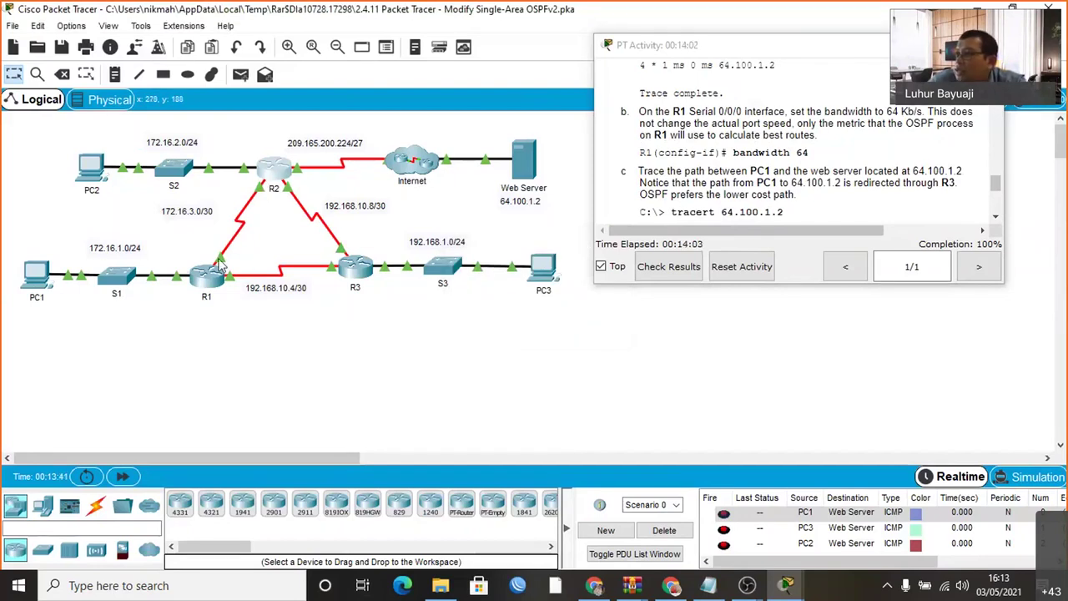
mouse_move(221, 262)
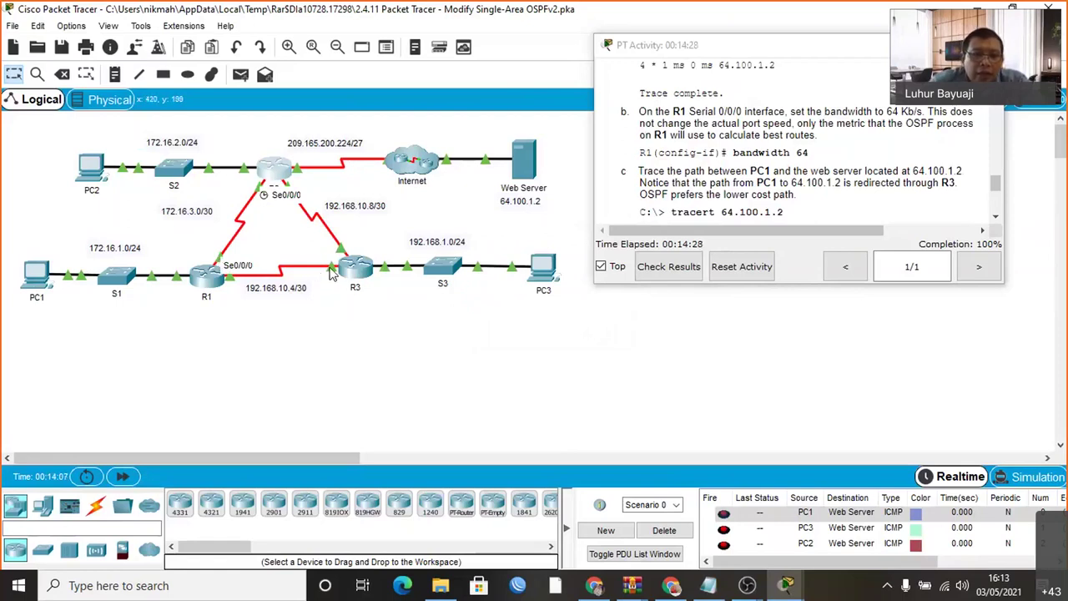
mouse_move(352, 276)
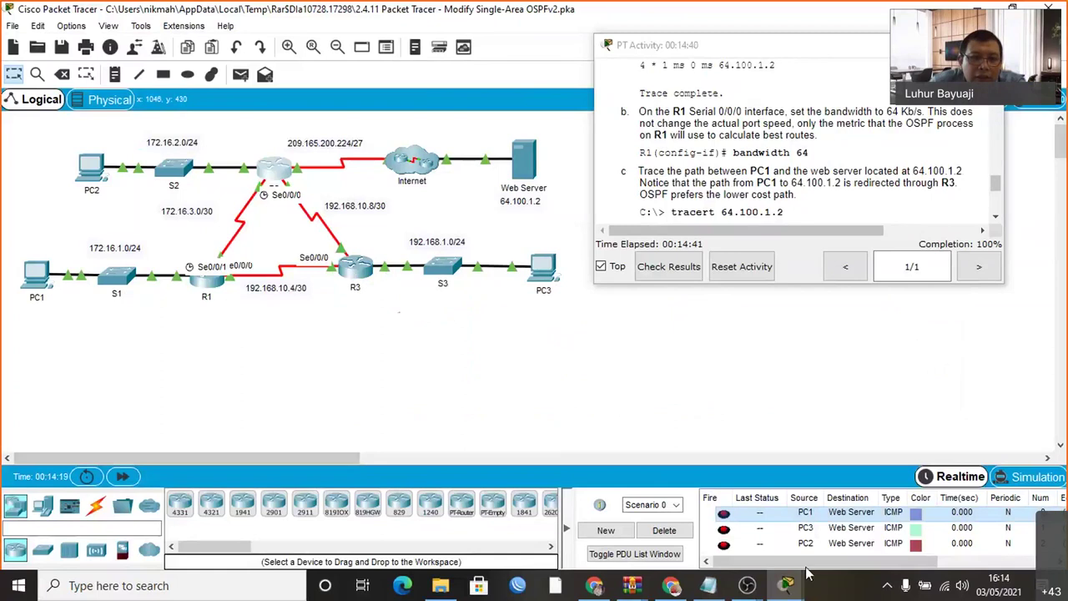
Leave configuration mode on R1 and display its full IP routing table
mouse_move(788, 584)
left_click(912, 519)
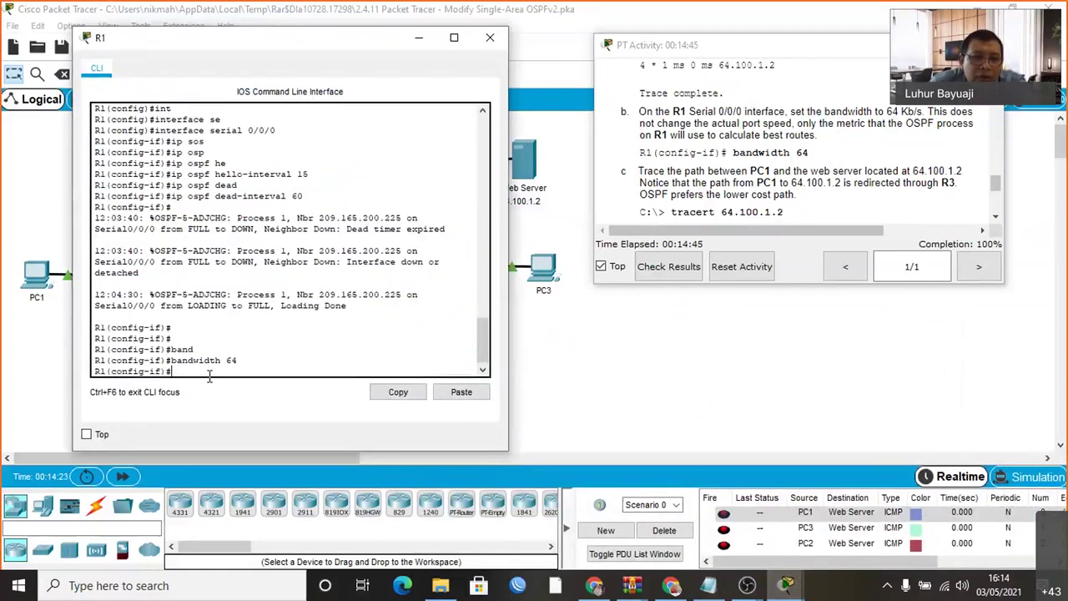
type("end")
key("Return")
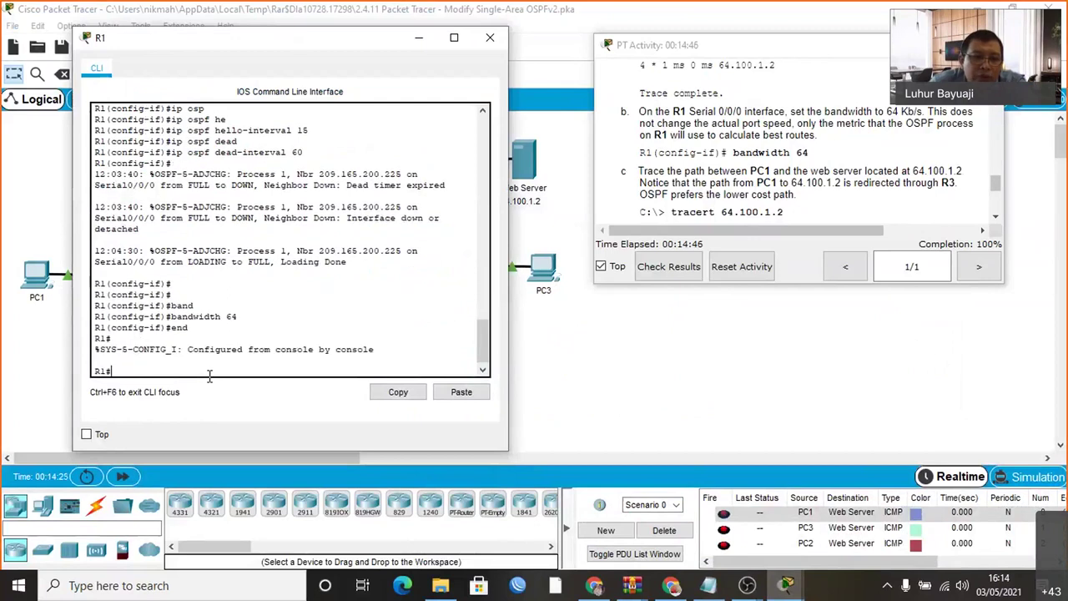
type("show i")
key("Tab")
type("i")
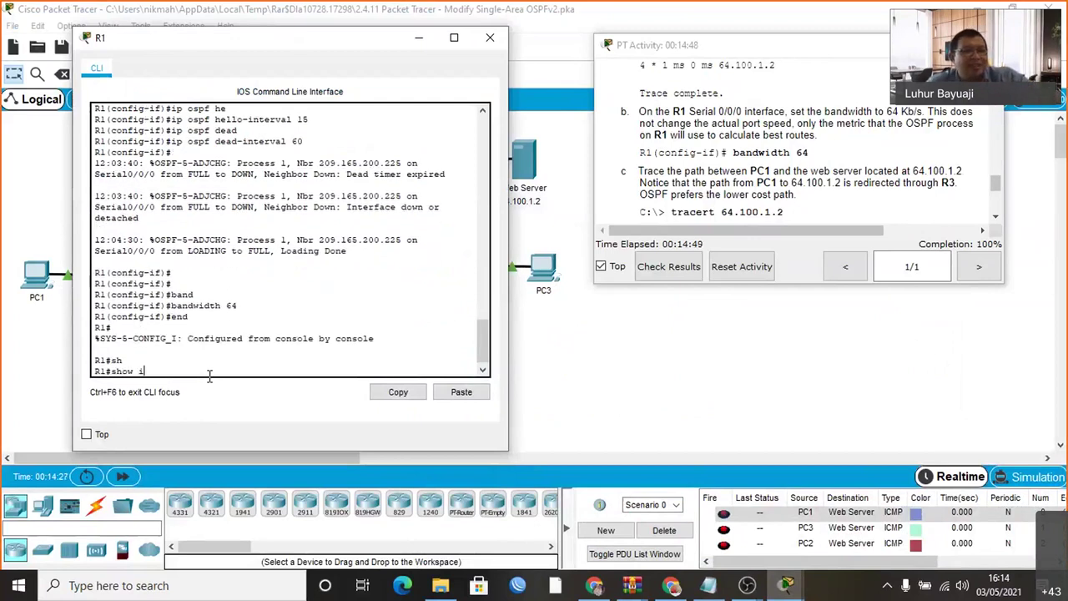
type("p ro")
key("Tab")
key("Return")
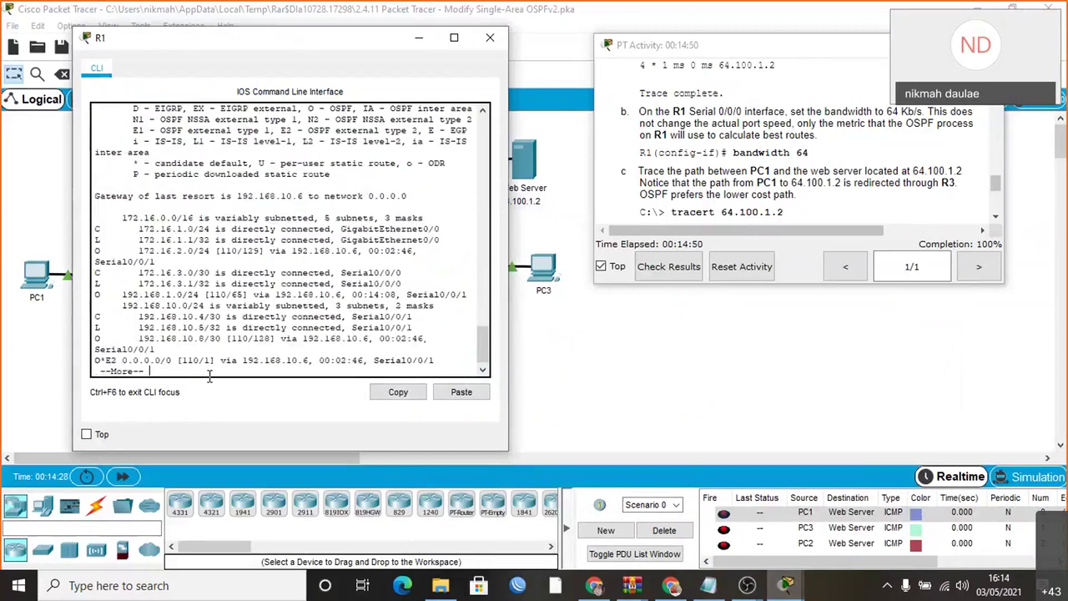
key("Return")
key("Return")
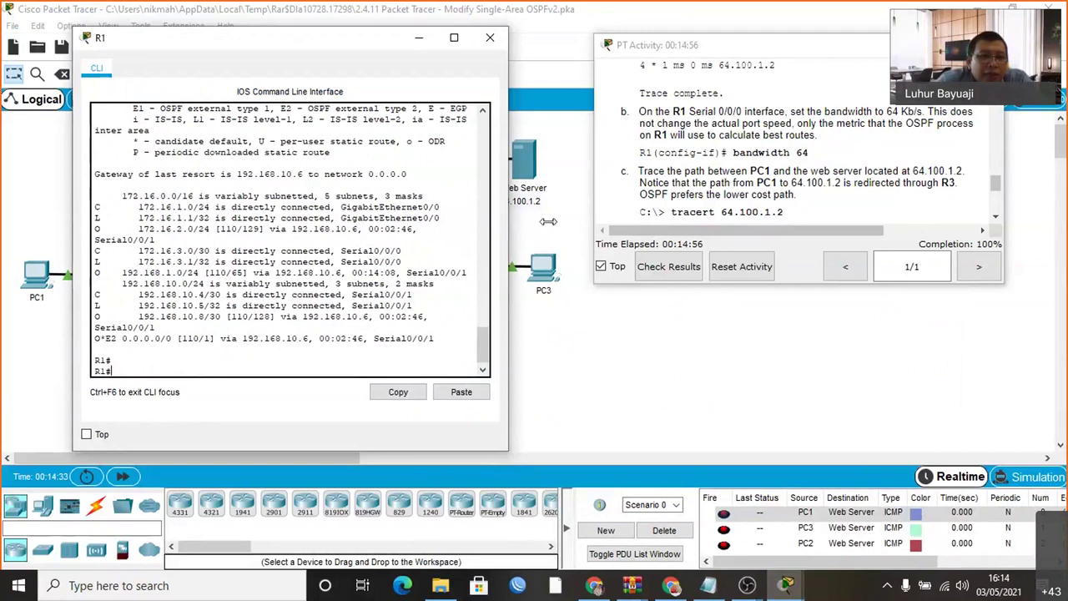
Widen R1's console window and examine the OSPF routes and default route in the routing table
left_click_drag(548, 221, 548, 221)
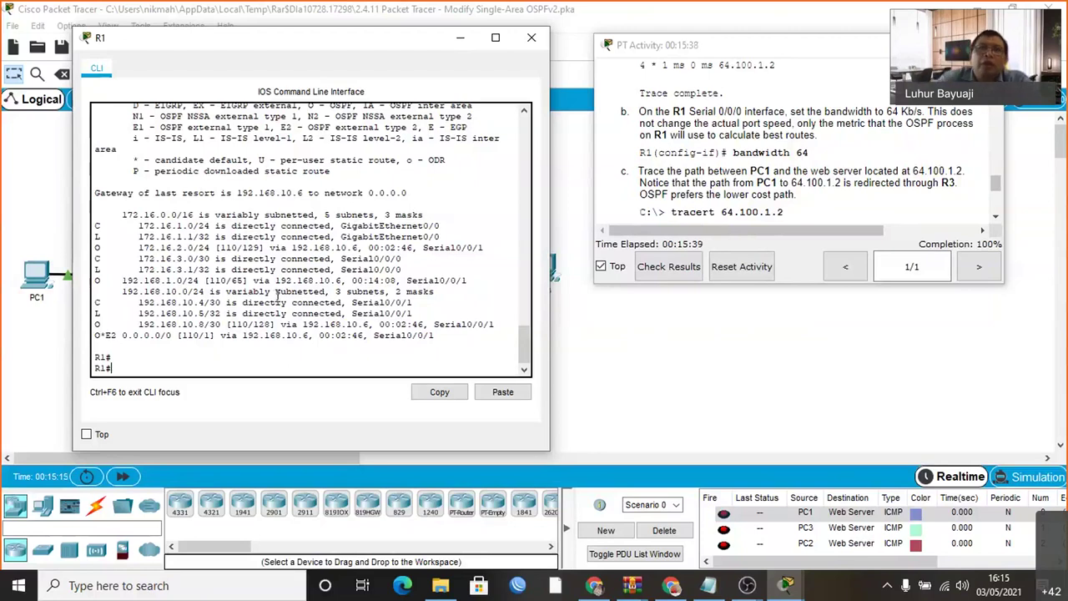
left_click_drag(524, 342, 523, 331)
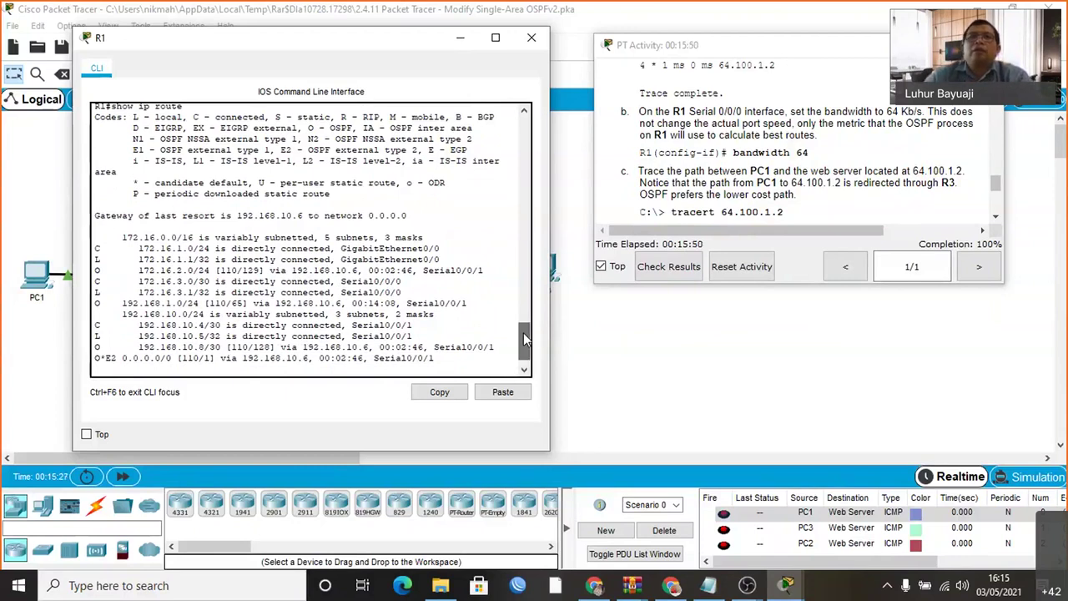
scroll(524, 338, "down", 1)
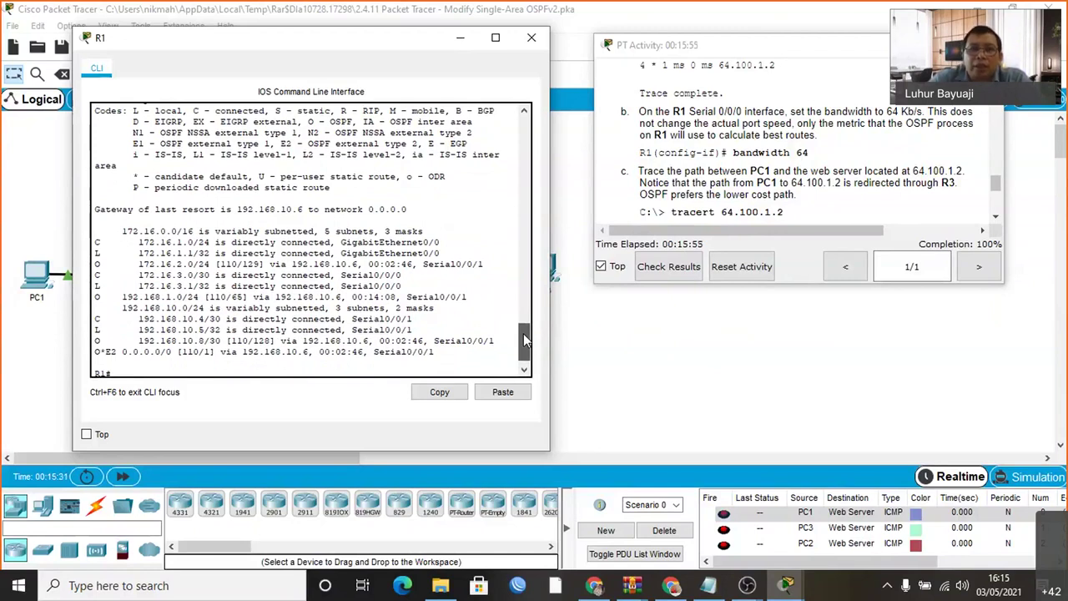
scroll(524, 338, "up", 1)
scroll(524, 338, "down", 1)
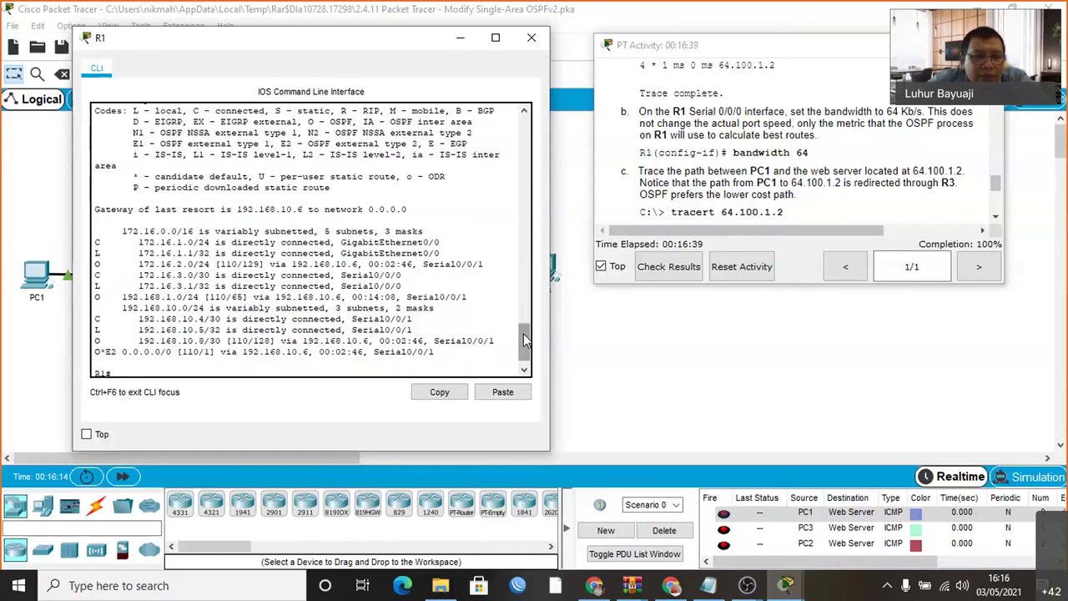
Display the OSPF details of R1's serial 0/0/1 interface and highlight the cost entry in the output
key("Return")
type("s")
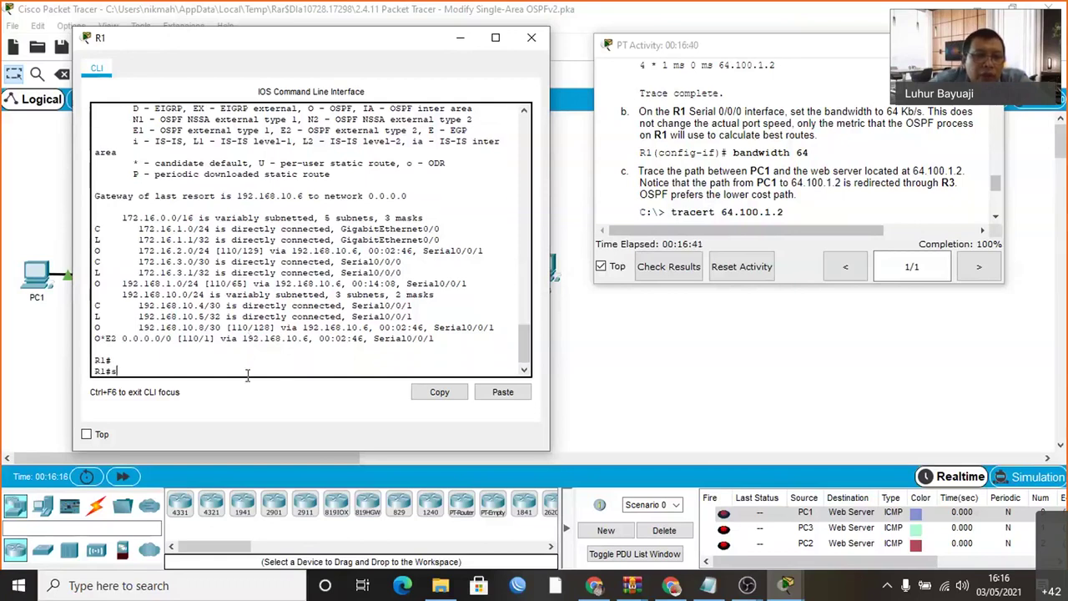
type("h")
key("Tab")
type("ip os")
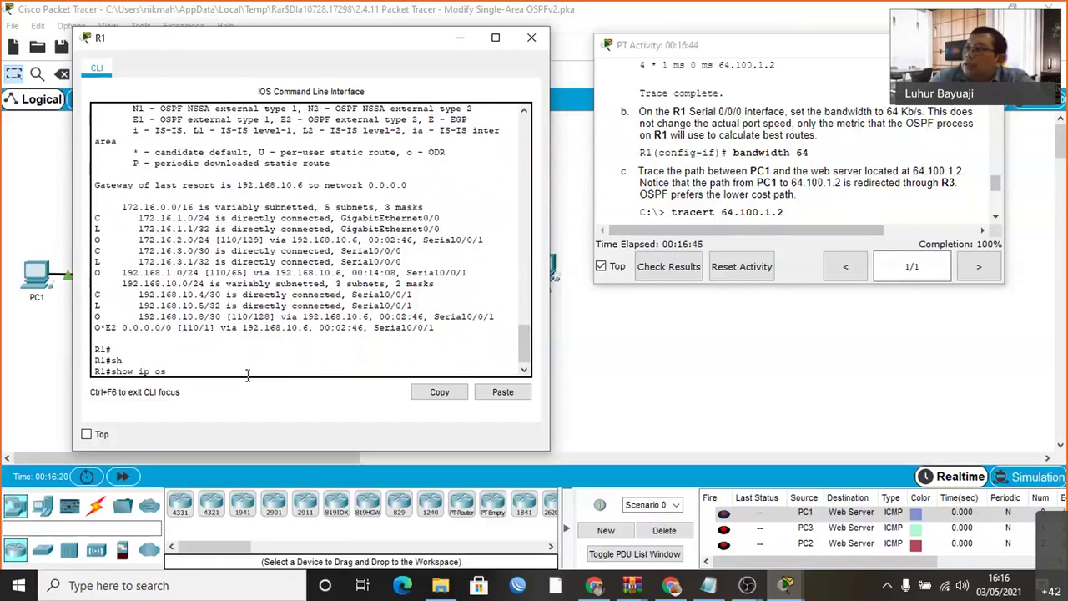
type("d")
key("Tab")
key("BackSpace")
type("f")
key("Tab")
key("BackSpace")
key("BackSpace")
key("BackSpace")
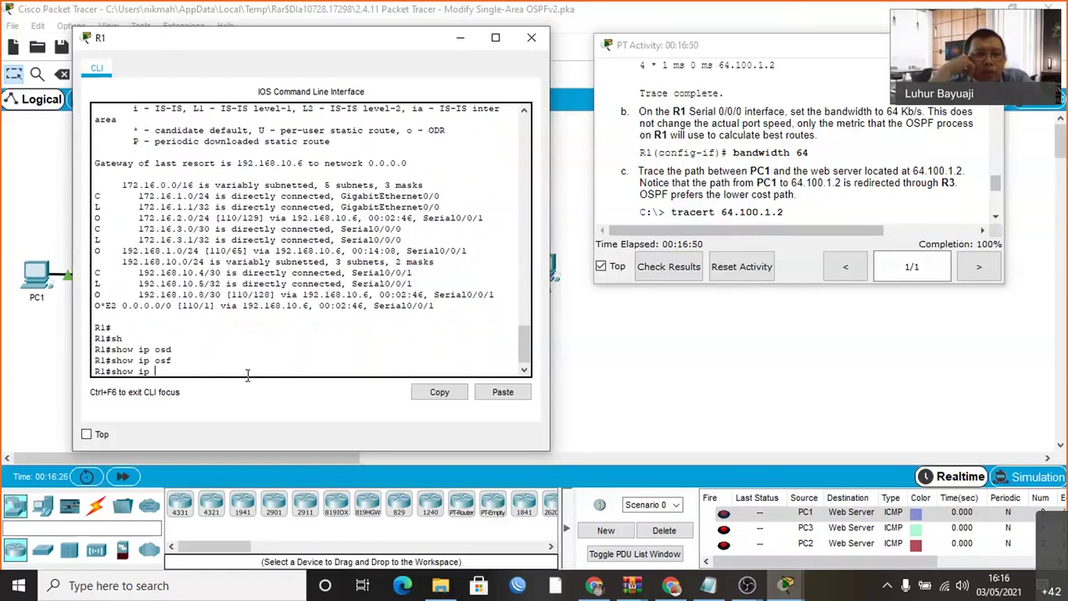
type("ospf interface")
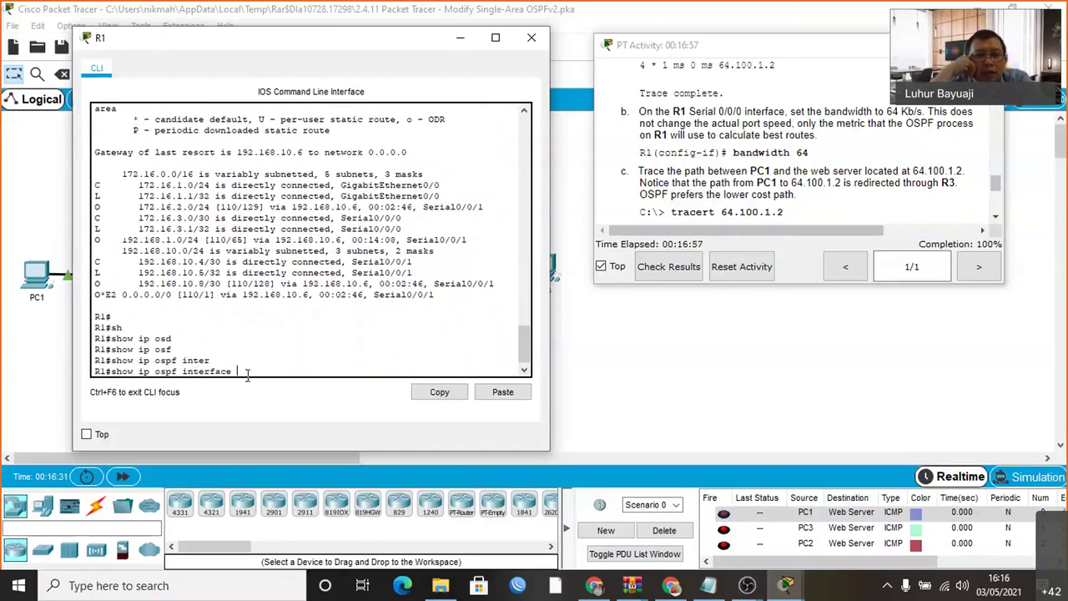
type("ser")
key("Tab")
type("0")
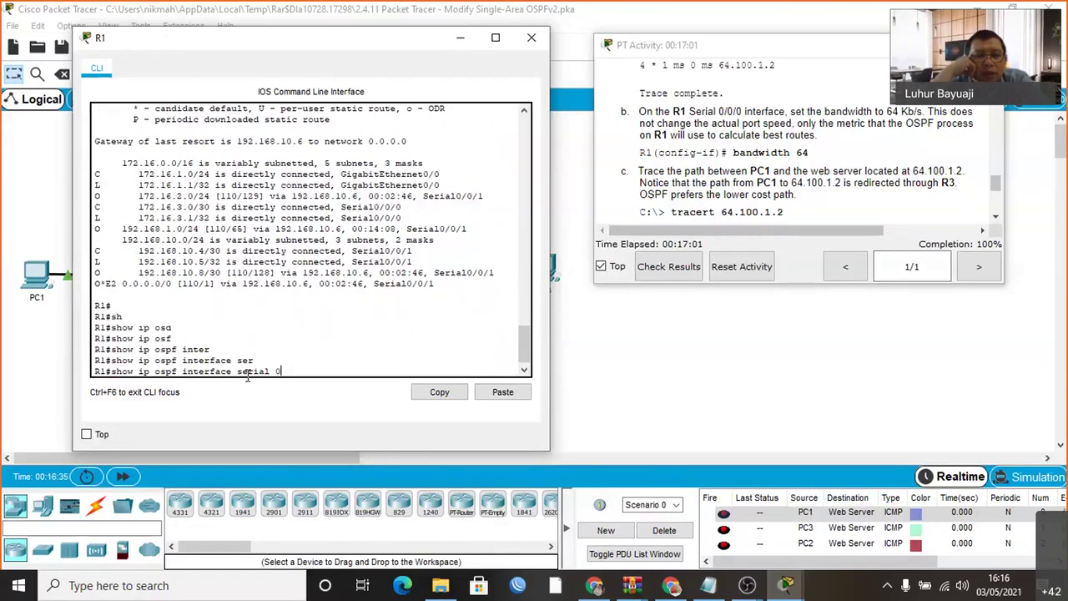
type("/0/1")
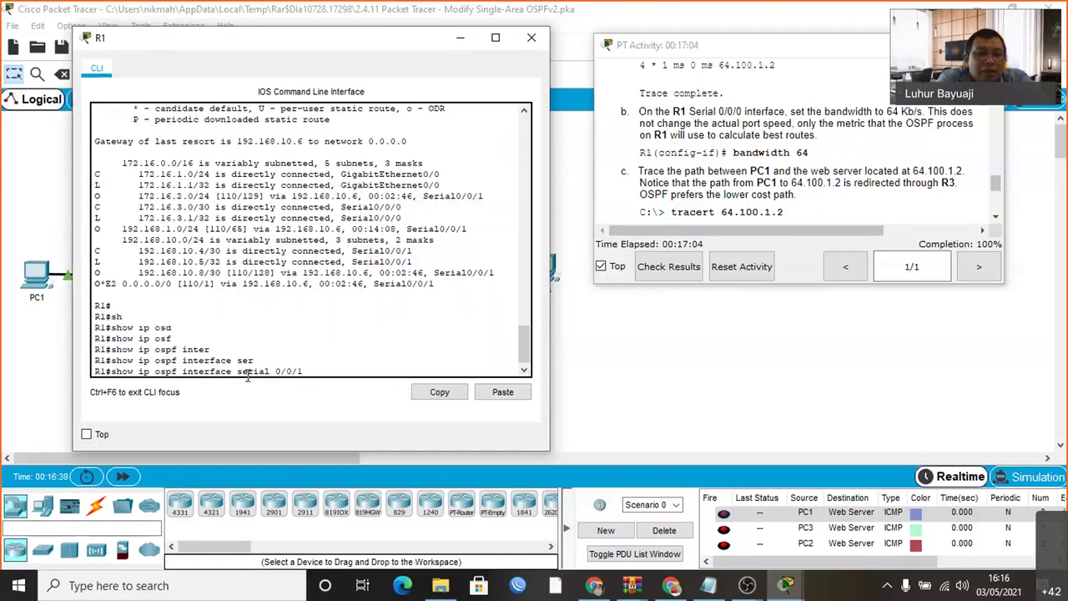
key("Return")
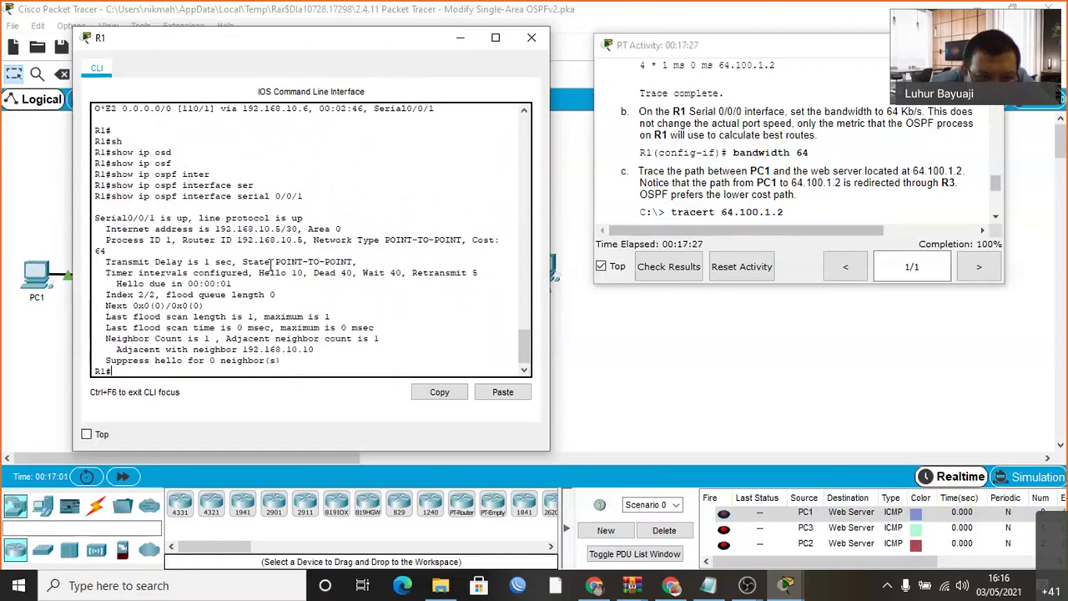
double_click(482, 239)
left_click_drag(500, 240, 505, 239)
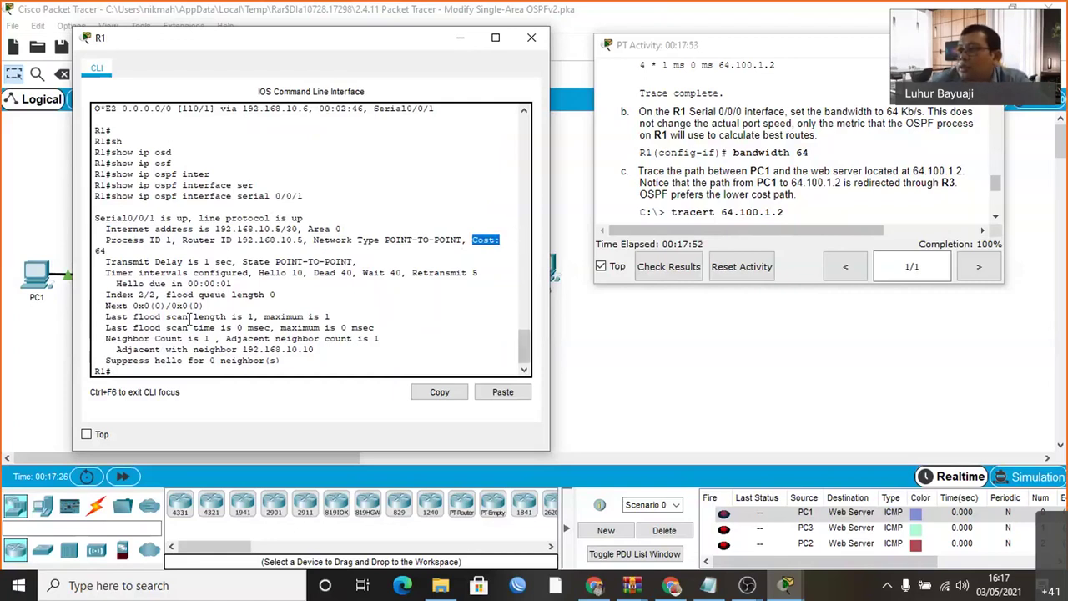
Display the OSPF details of R1's serial 0/0/0 interface and highlight its cost value
left_click(175, 364)
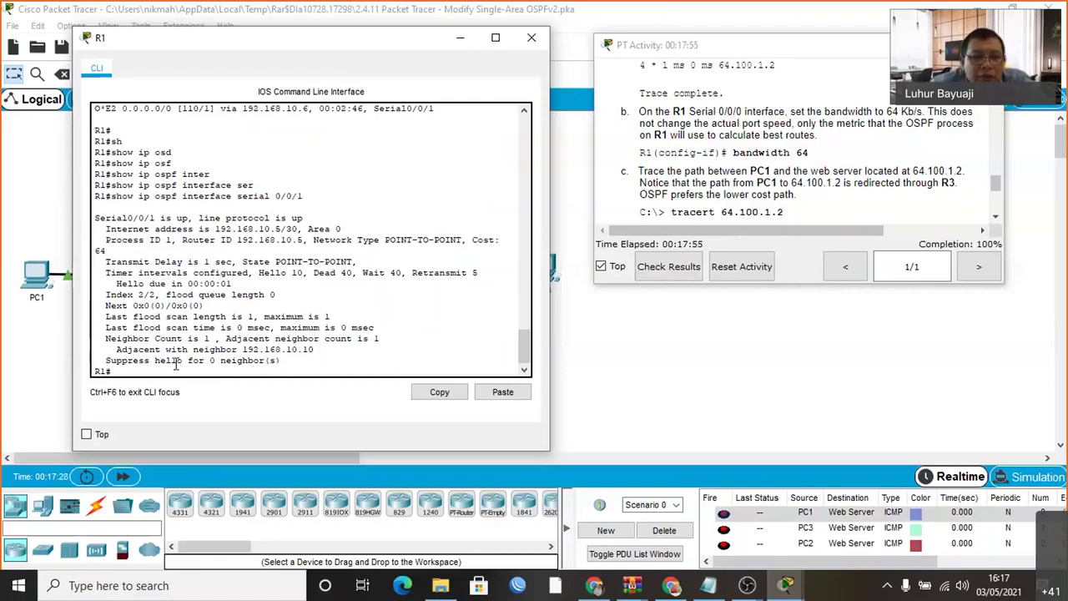
key("Up")
key("BackSpace")
type("0")
key("Return")
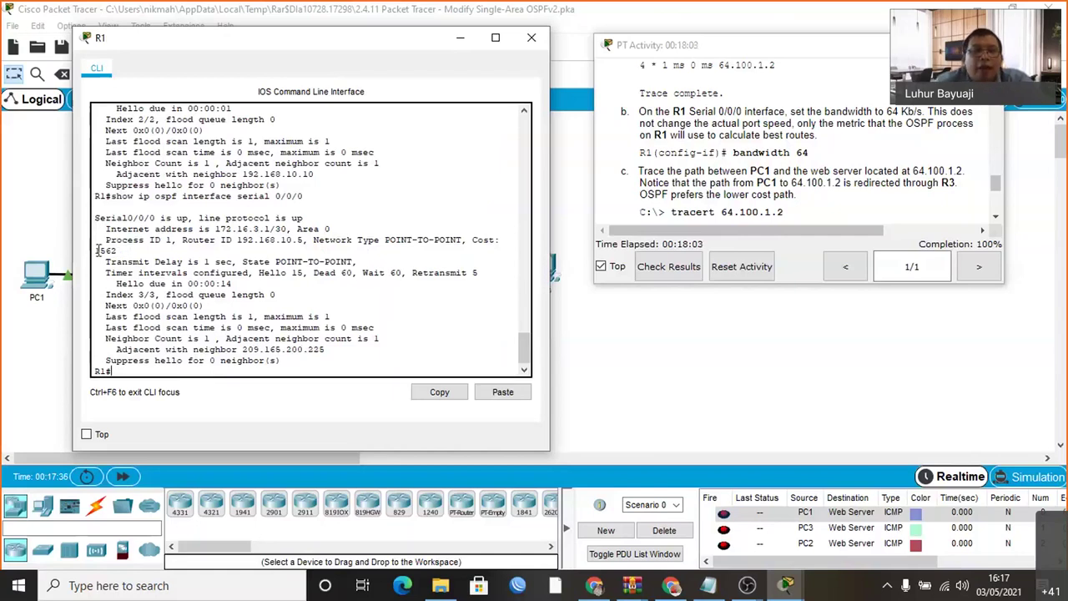
left_click_drag(96, 250, 128, 250)
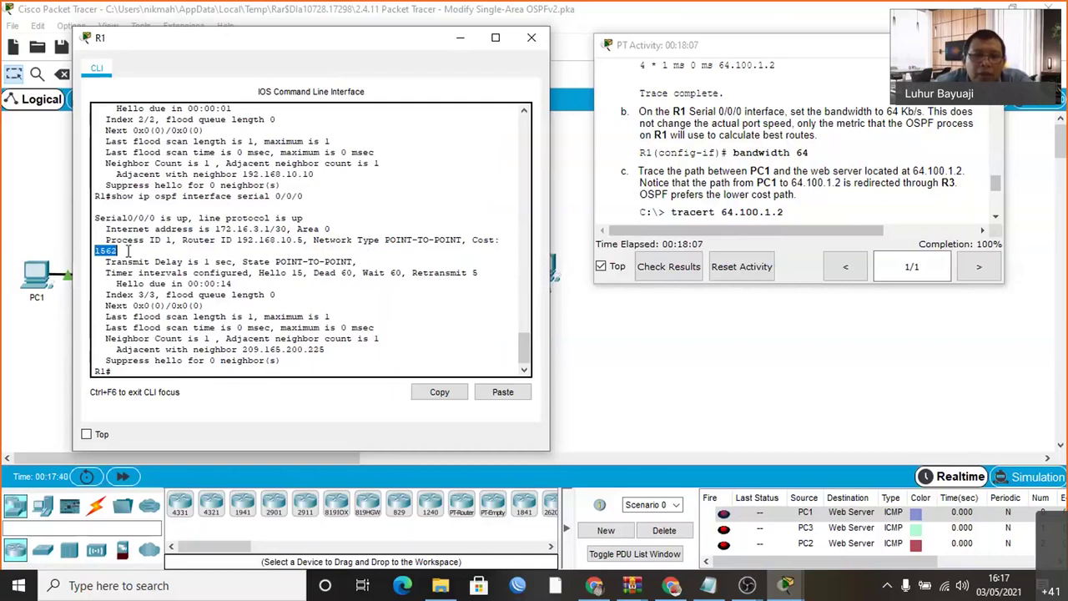
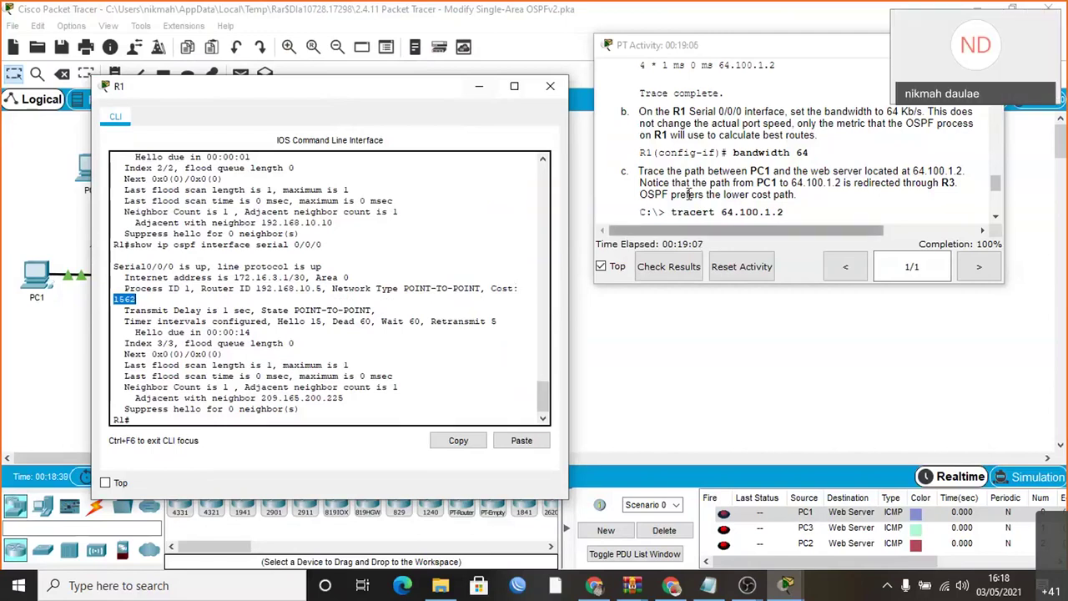
Highlight the bandwidth 64 command in the instructions and compare the OSPF cost entries of serial 0/0/0 and serial 0/0/1
left_click_drag(735, 152, 807, 151)
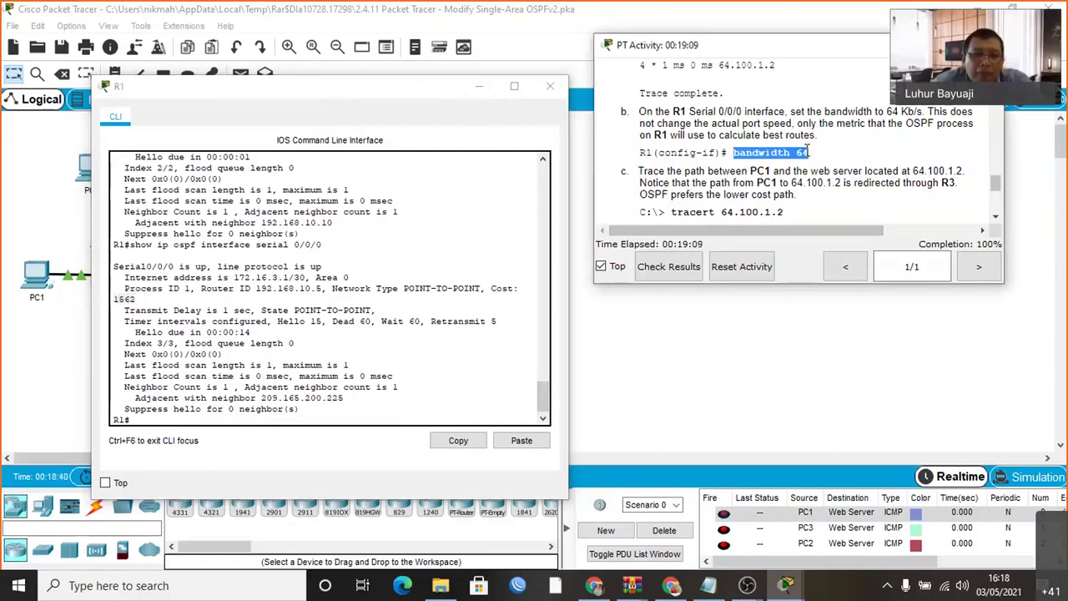
left_click(503, 288)
double_click(503, 288)
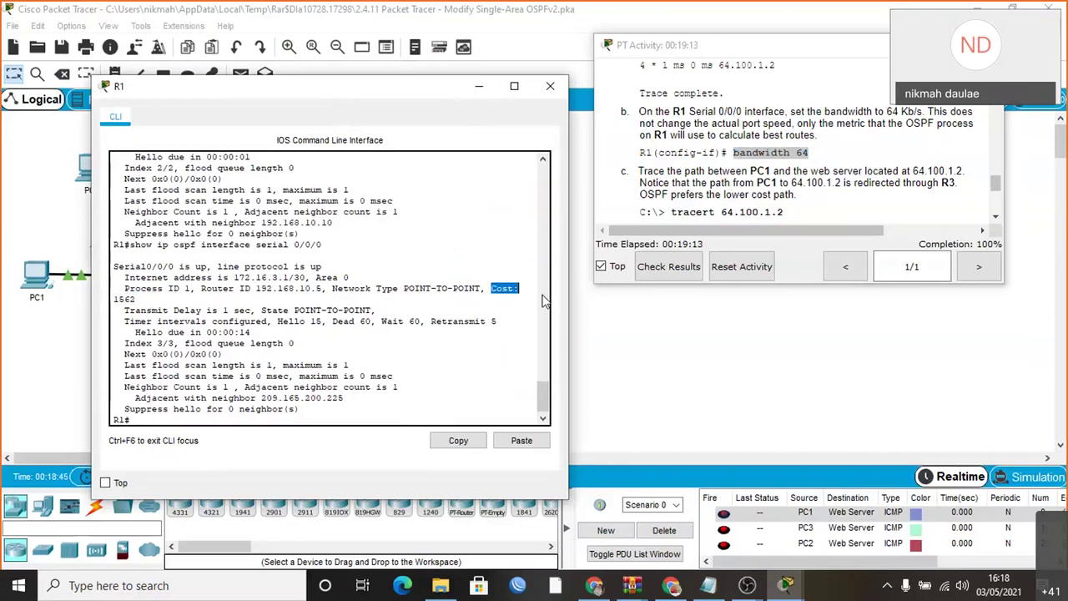
left_click_drag(544, 399, 544, 386)
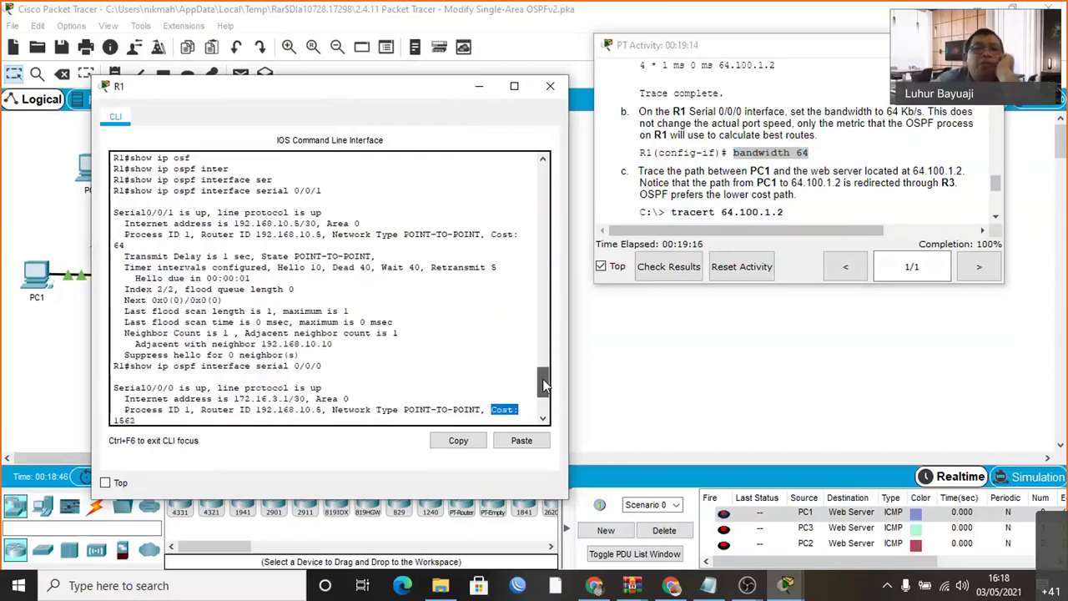
left_click_drag(544, 386, 250, 426)
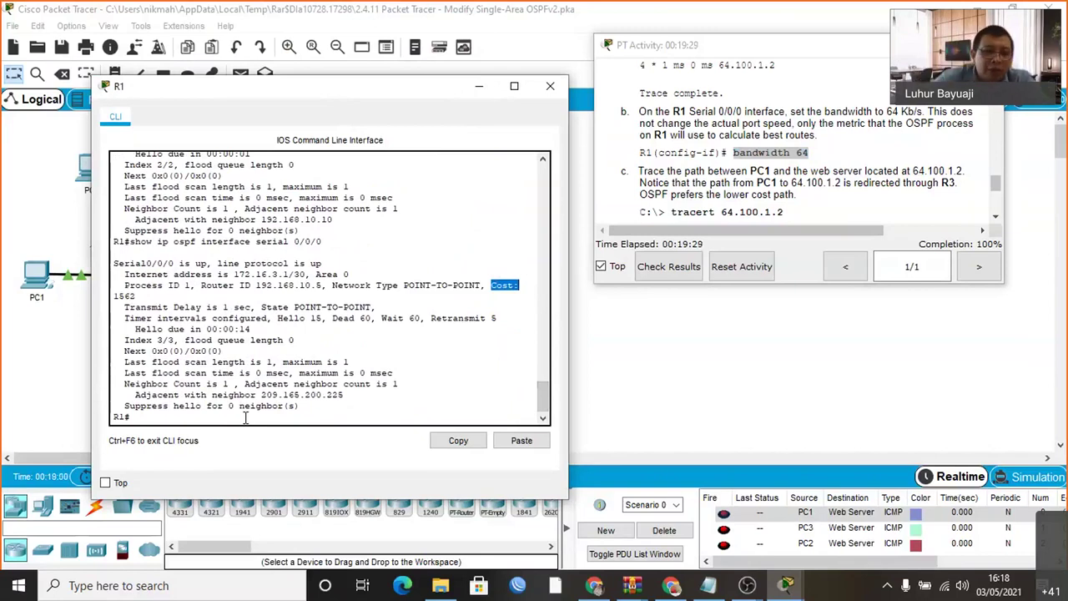
Display the interface details of R1's serial 0/0/0 with show interfaces
left_click(177, 414)
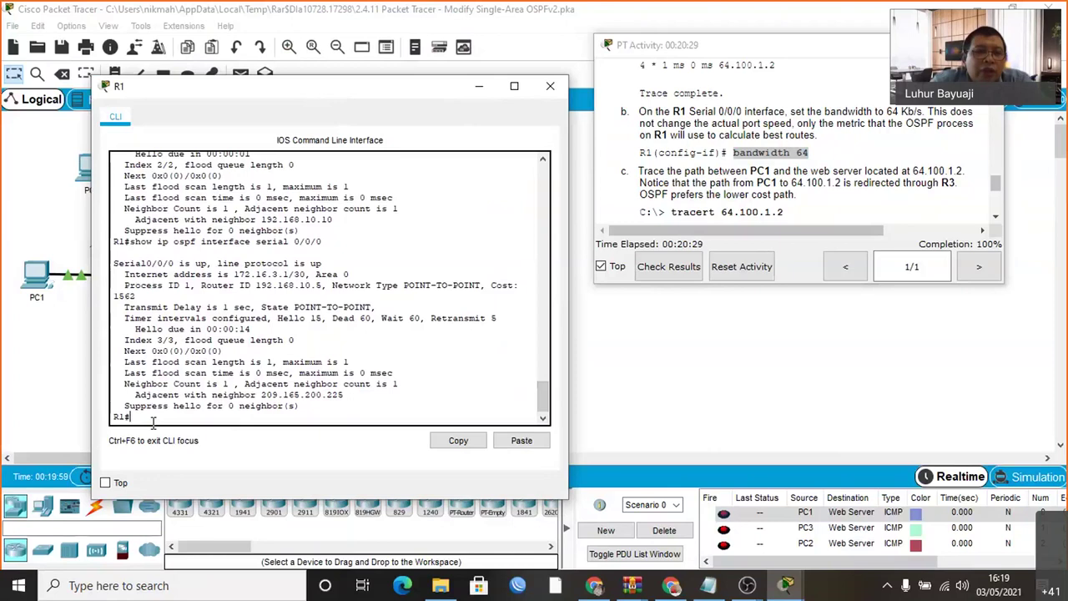
type("sho")
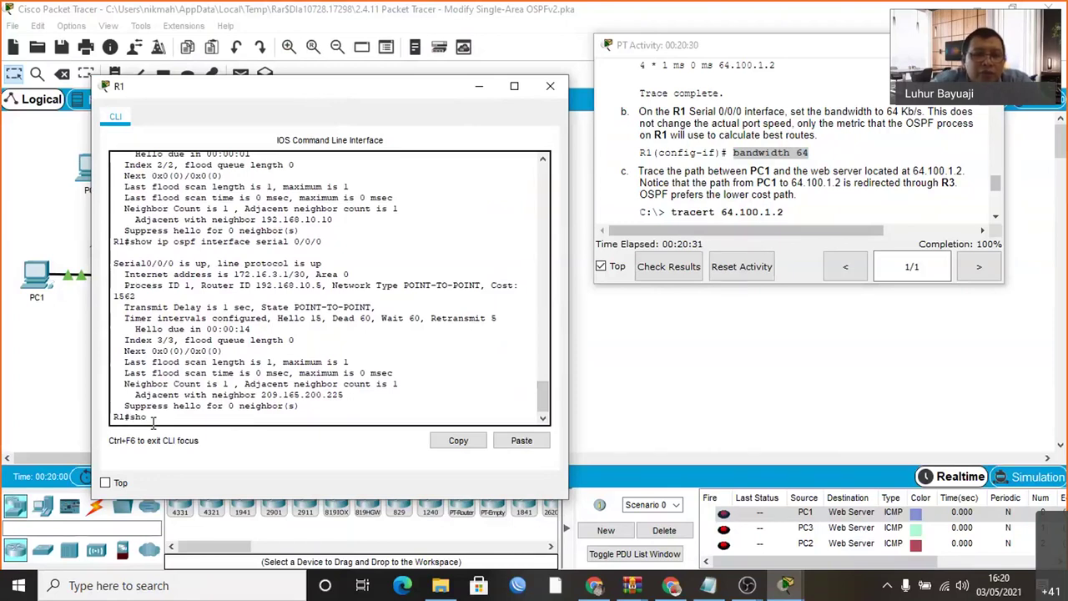
type("w")
key("Tab")
type("int")
key("Tab")
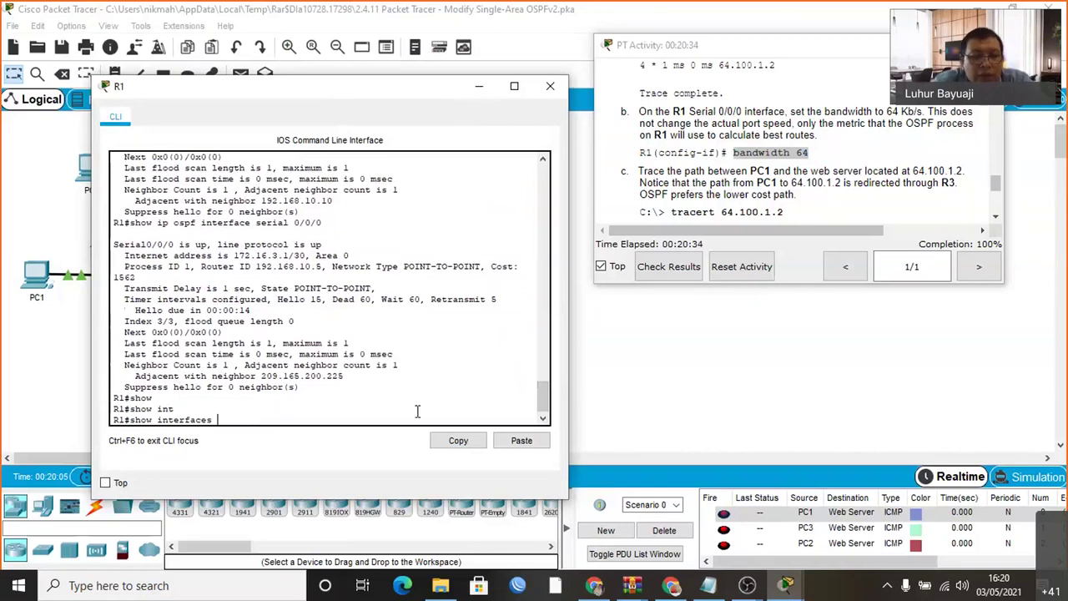
type("s")
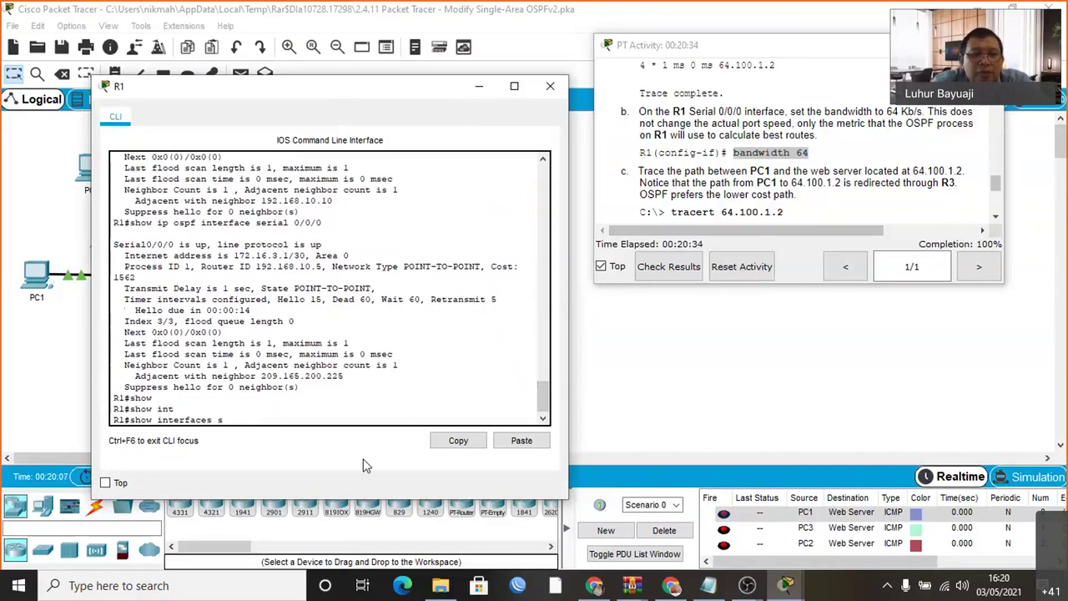
type(" 0/0/")
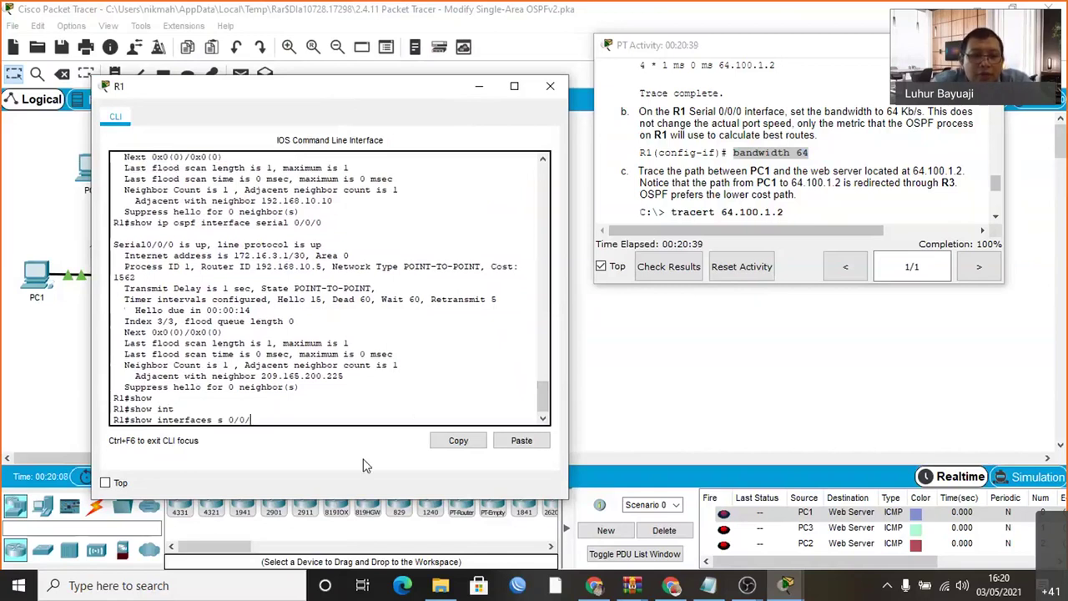
type("0")
key("Return")
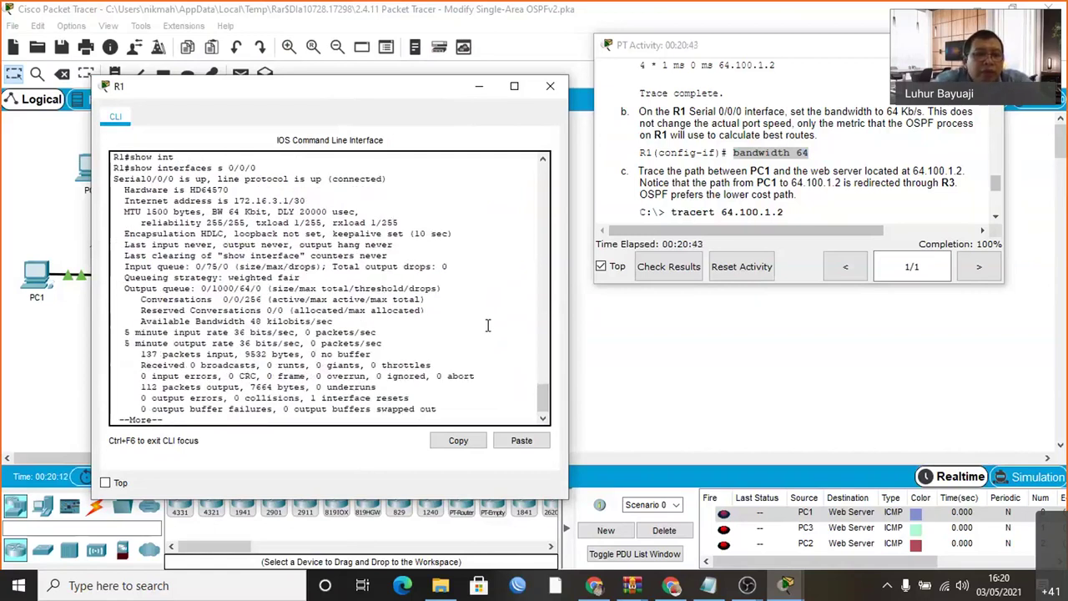
Examine the serial 0/0/0 interface output and highlight its bandwidth entry
left_click_drag(545, 408, 545, 404)
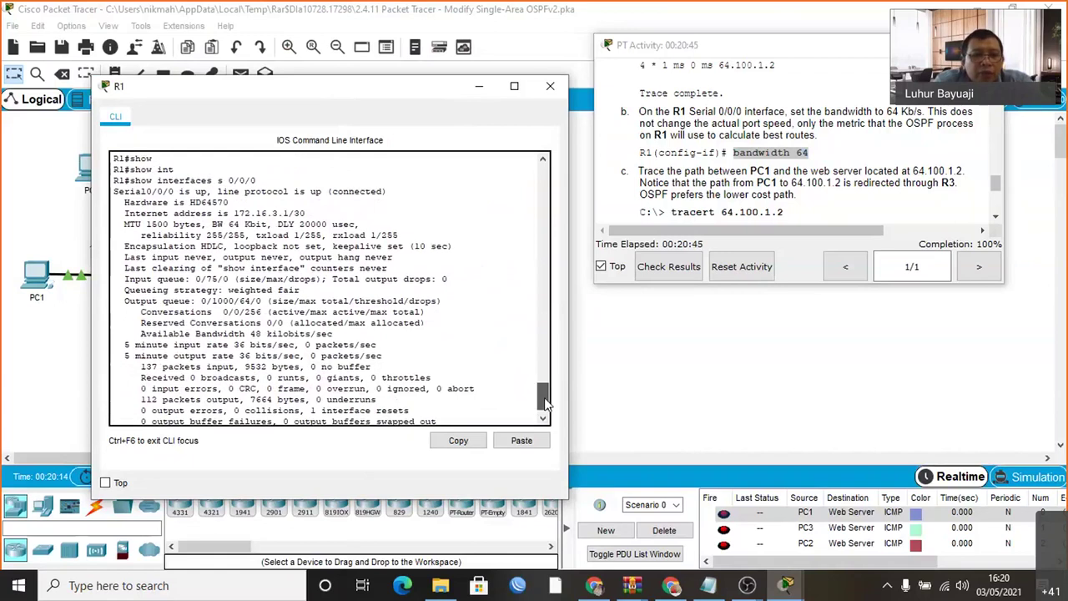
scroll(546, 404, "down", 1)
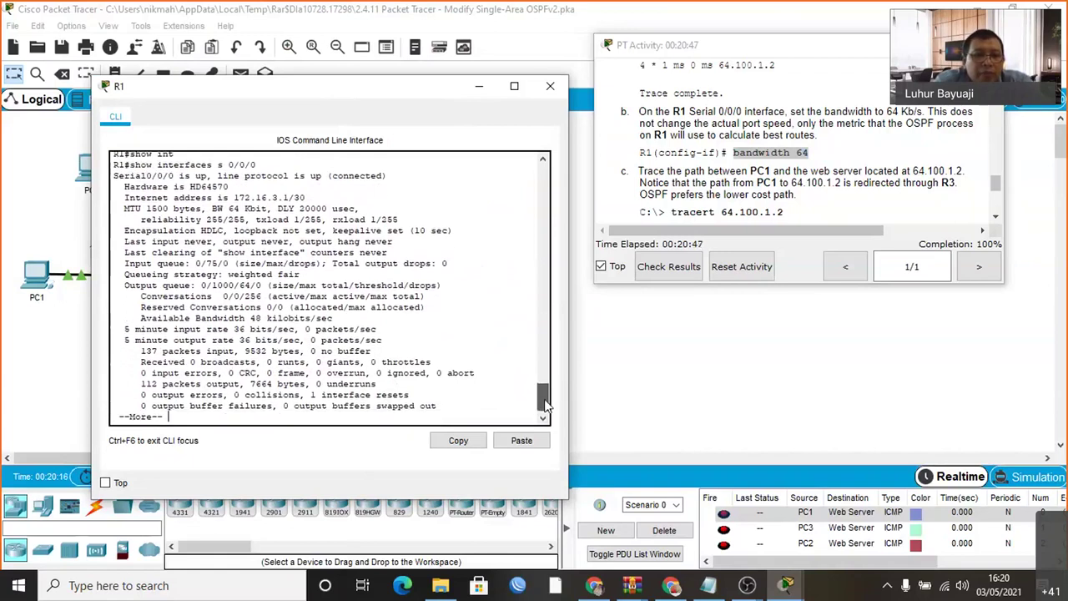
left_click_drag(212, 208, 271, 213)
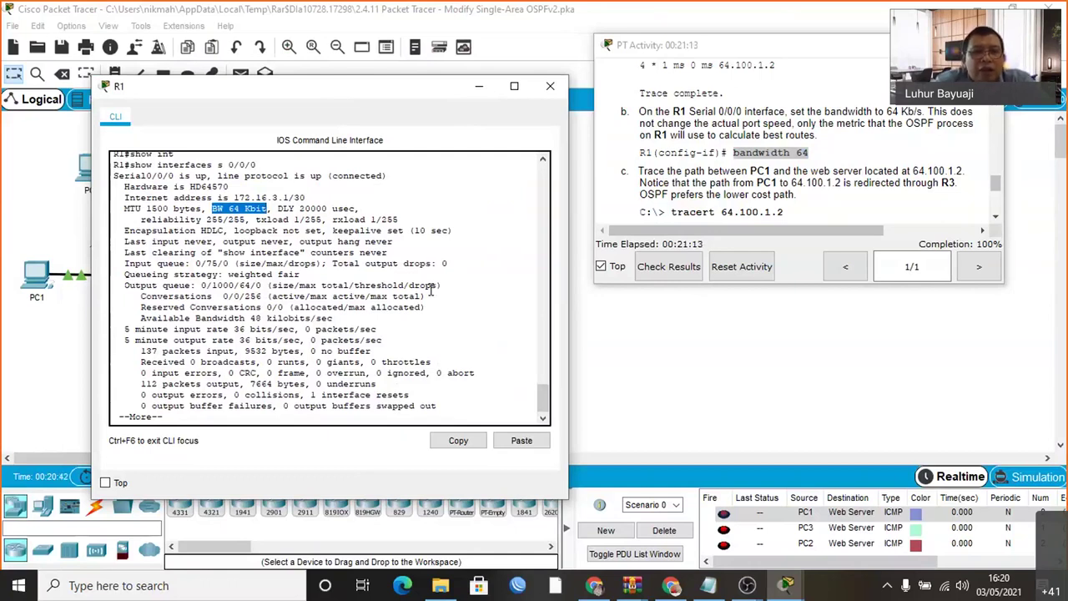
left_click_drag(539, 397, 544, 428)
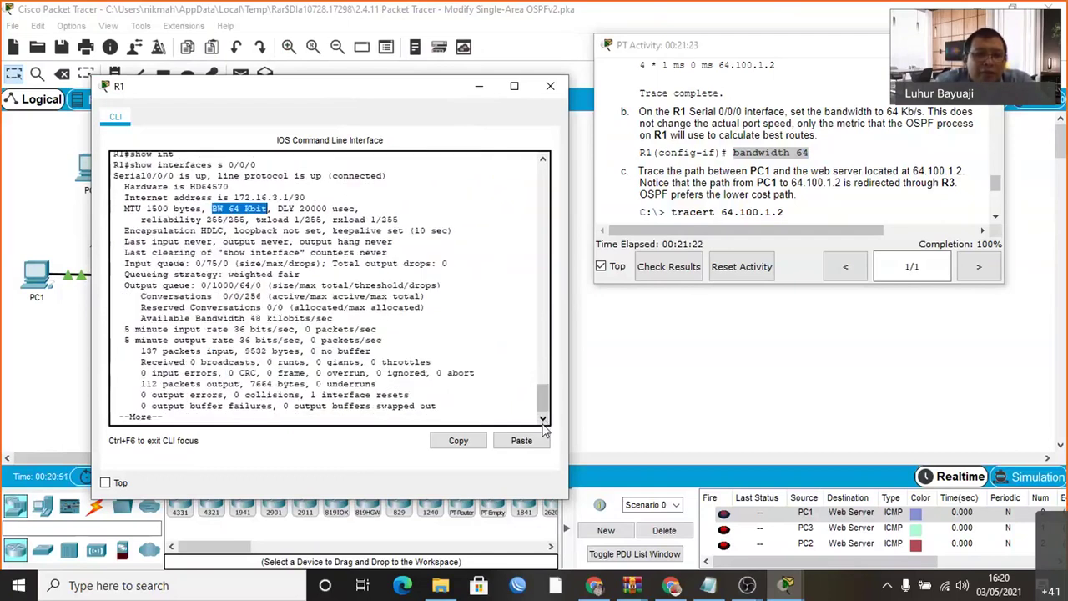
Page to the end of the interface output, then rerun show interfaces for serial 0/0/0 and read it through to the prompt
key("Return")
key("Return")
key("Return")
key("Up")
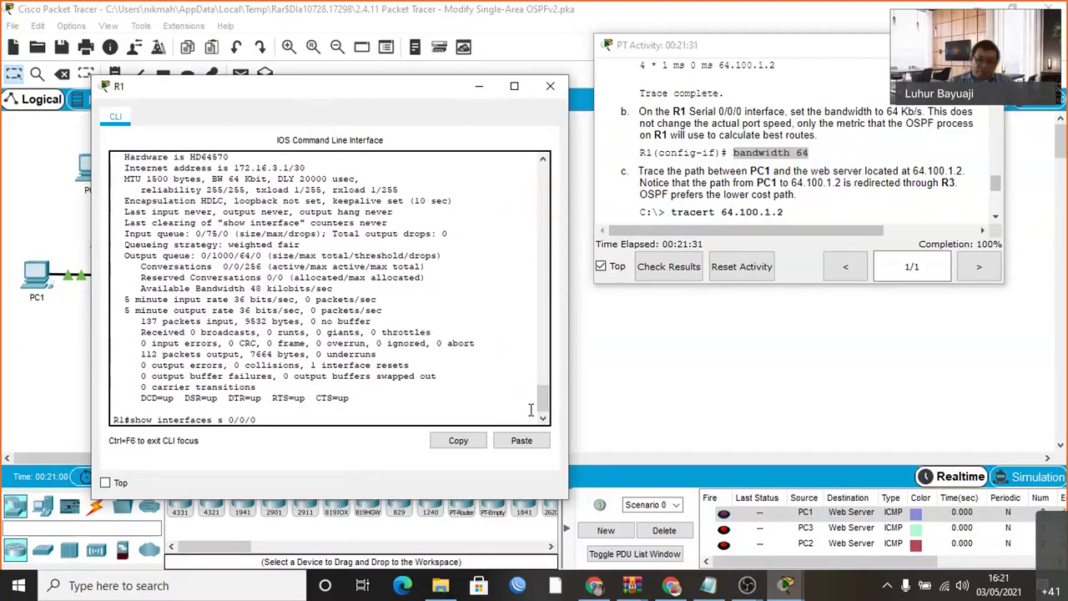
key("Return")
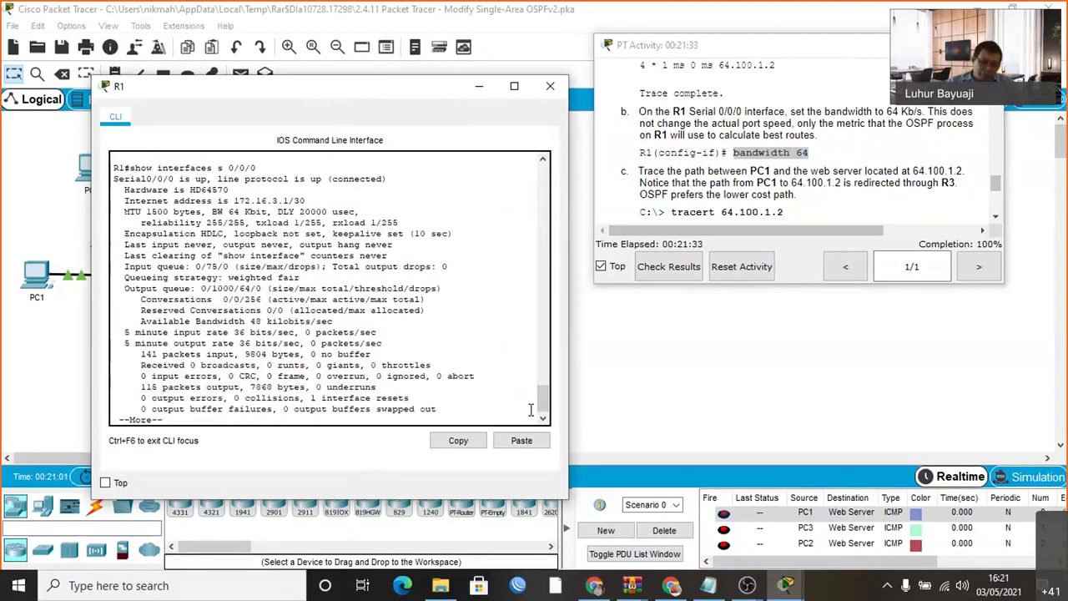
key("Return")
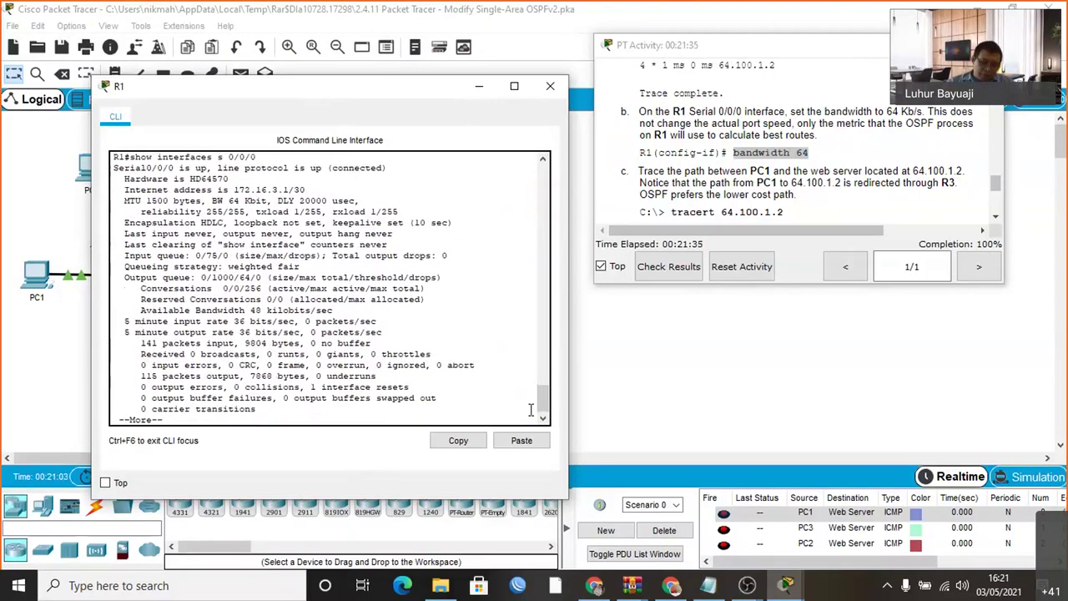
key("Return")
key("Return")
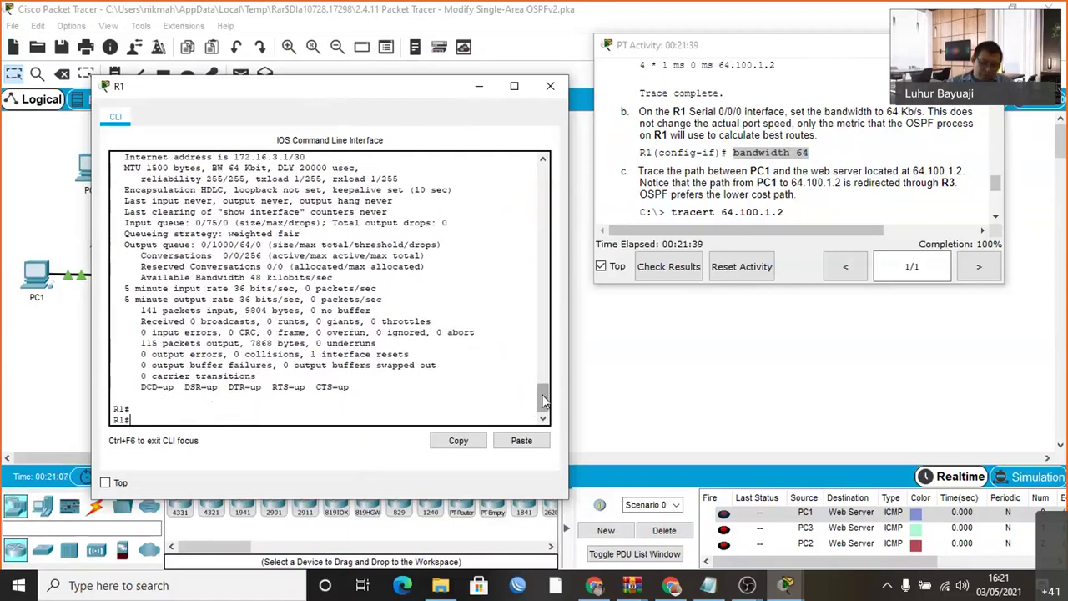
left_click_drag(542, 401, 542, 409)
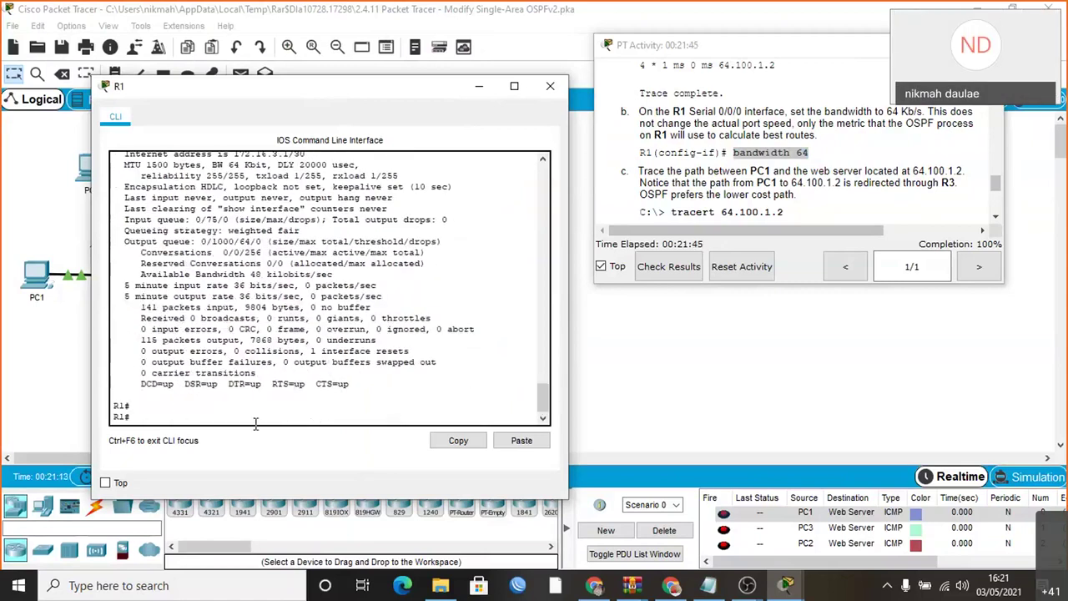
Enter global configuration mode on R1 and open the configuration of interface serial 0/0/0
type("conf")
key("Tab")
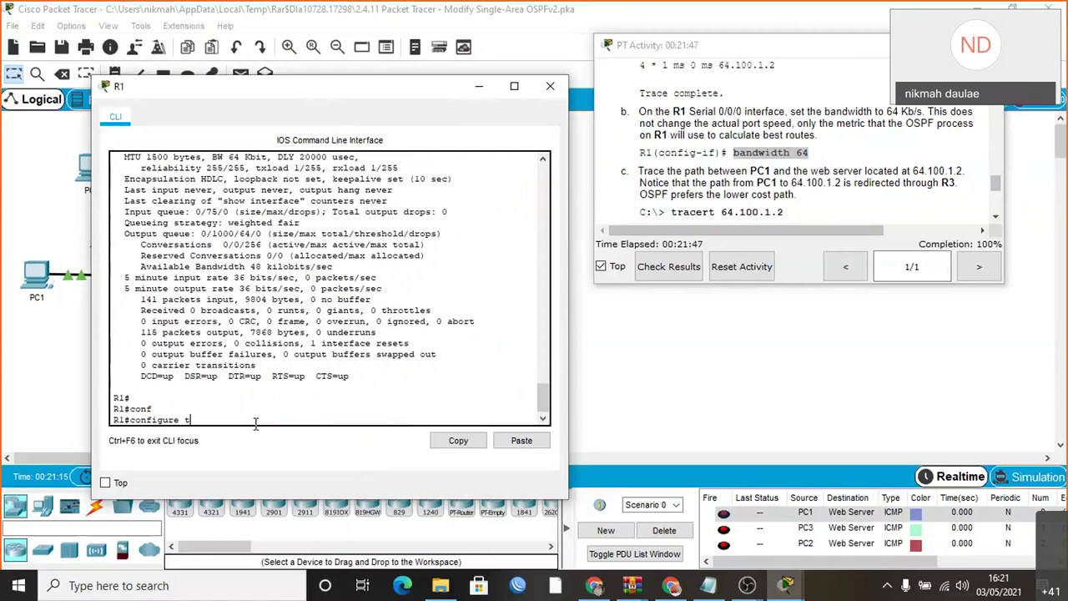
type("ter")
key("Tab")
key("Return")
type("int")
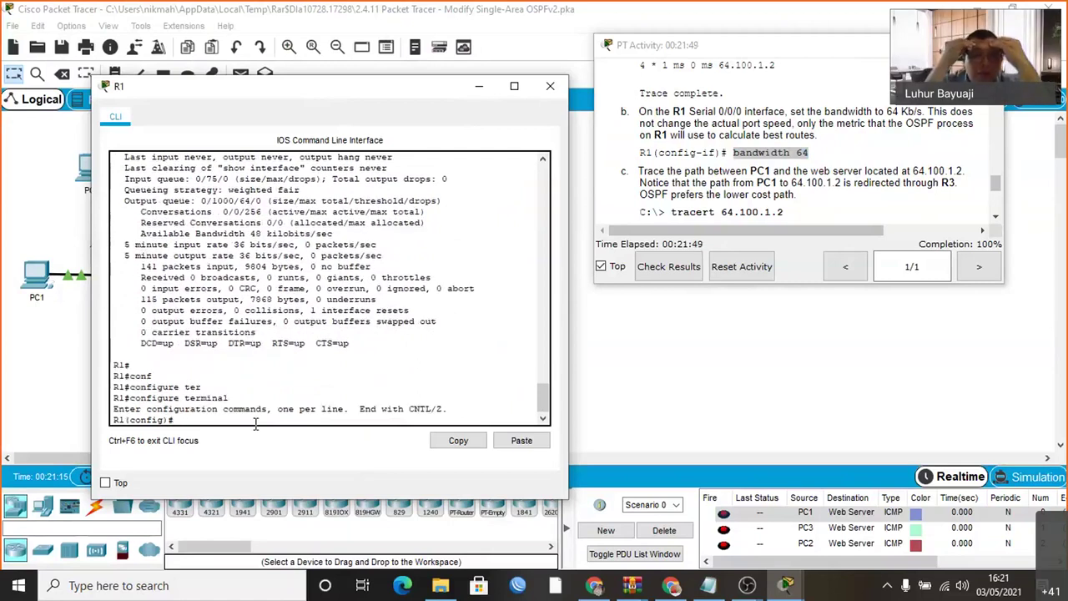
key("Tab")
type("s")
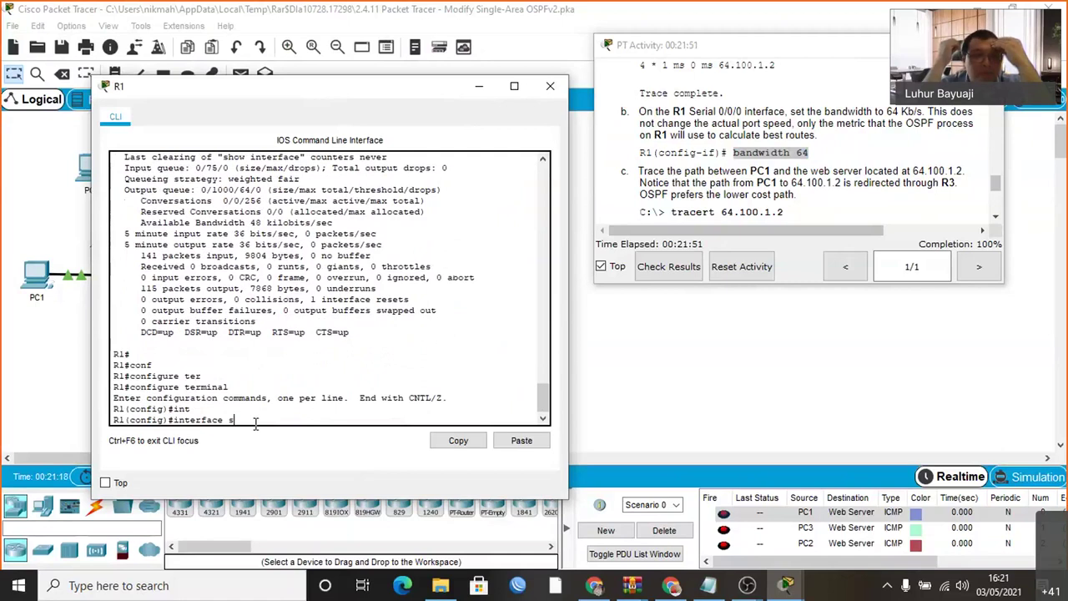
type(" 0/0/0")
key("BackSpace")
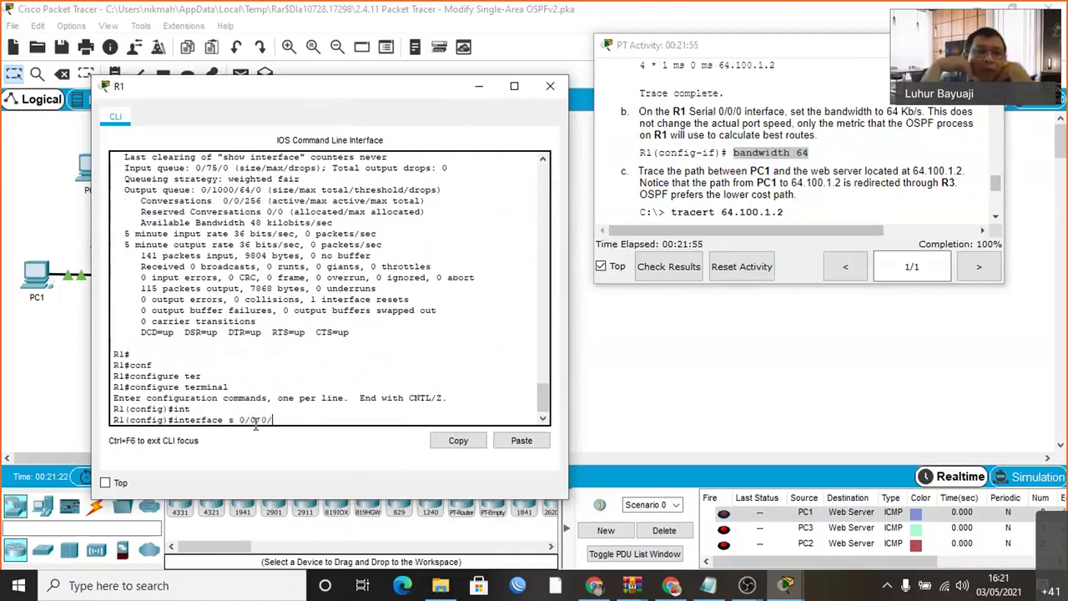
key("BackSpace")
type("/0")
key("Return")
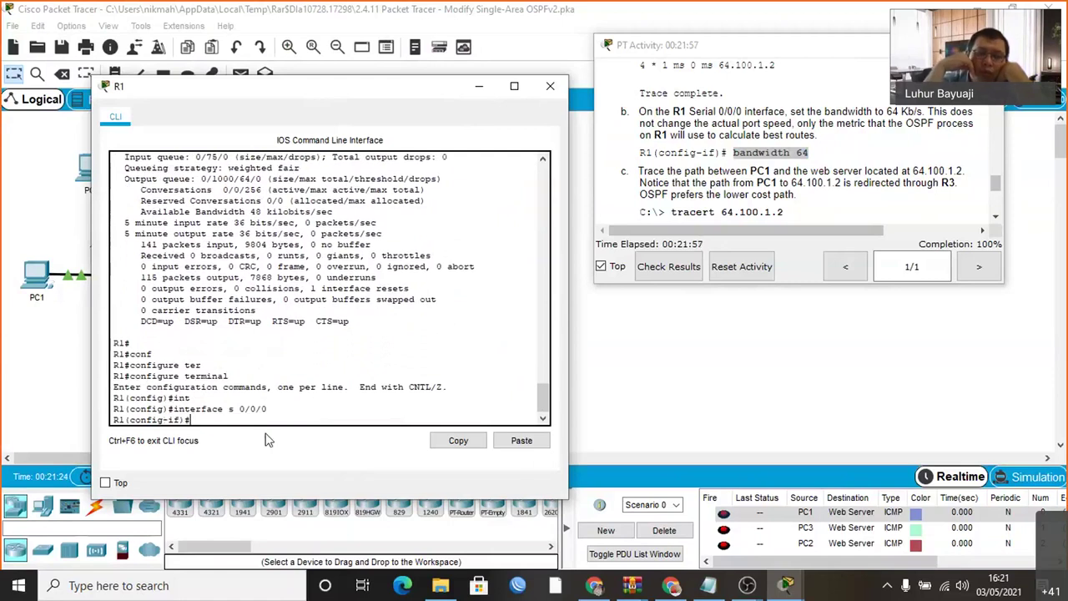
Set the bandwidth of R1's serial 0/0/0 interface to 10000
type("band")
key("Tab")
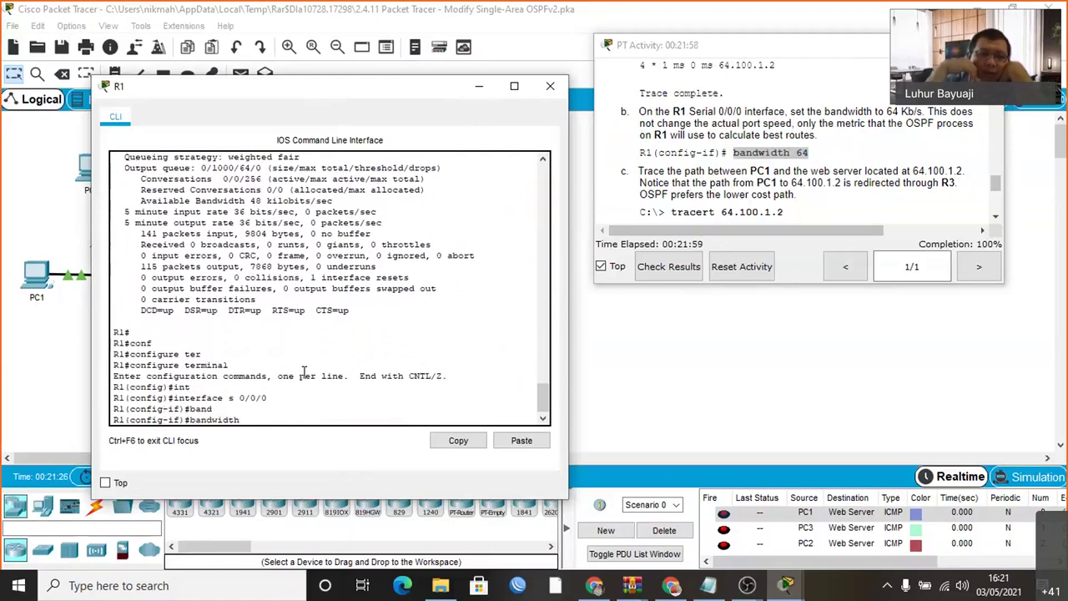
type("10000")
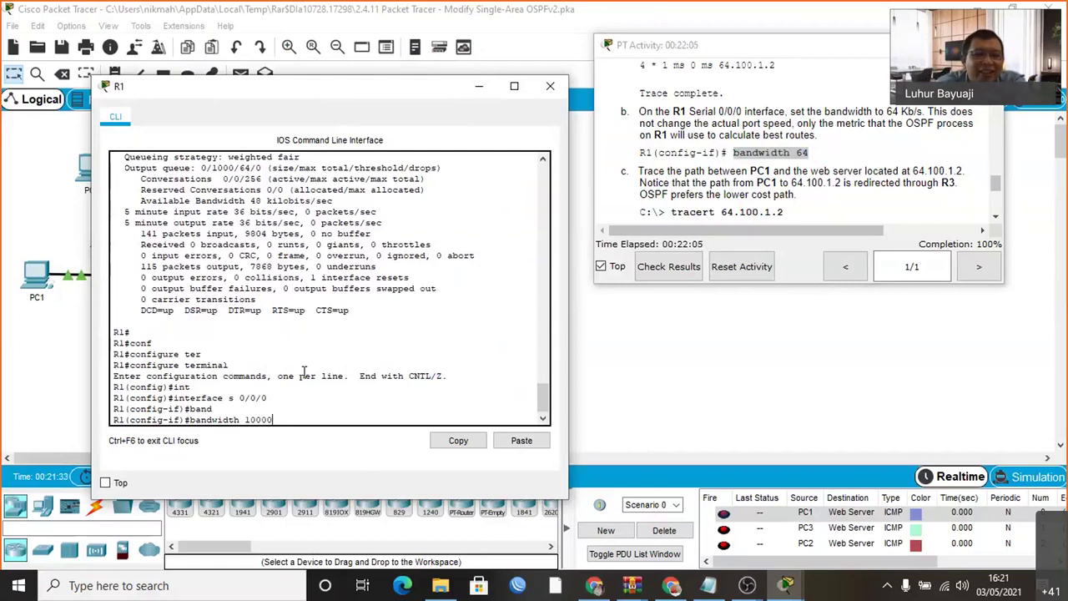
key("Return")
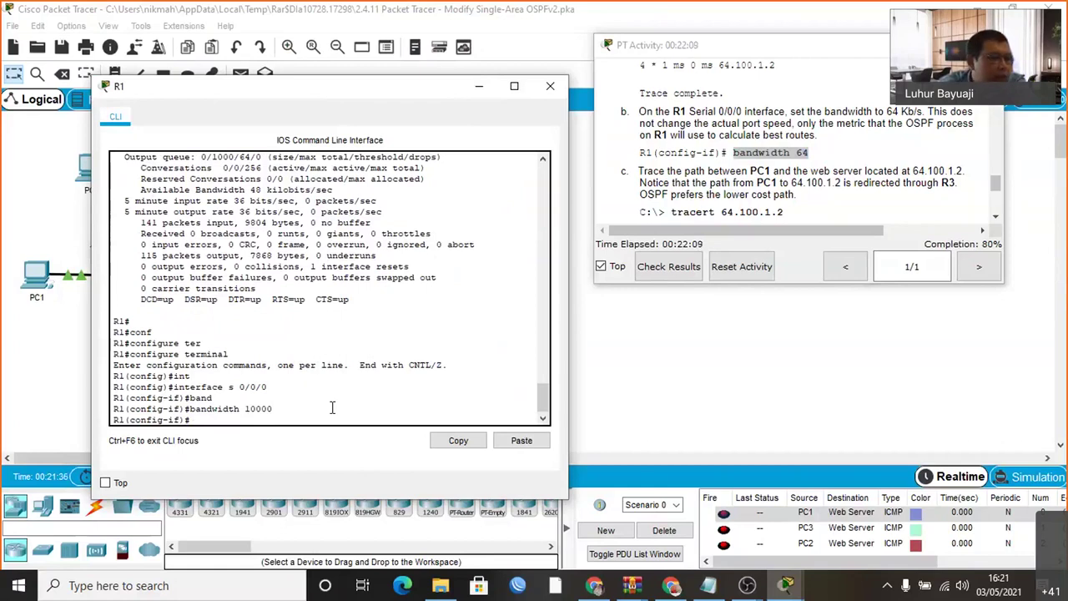
Run do sh interface s0/0/0 on R1, highlight the bandwidth entry and page through the output to the prompt
type("do sh")
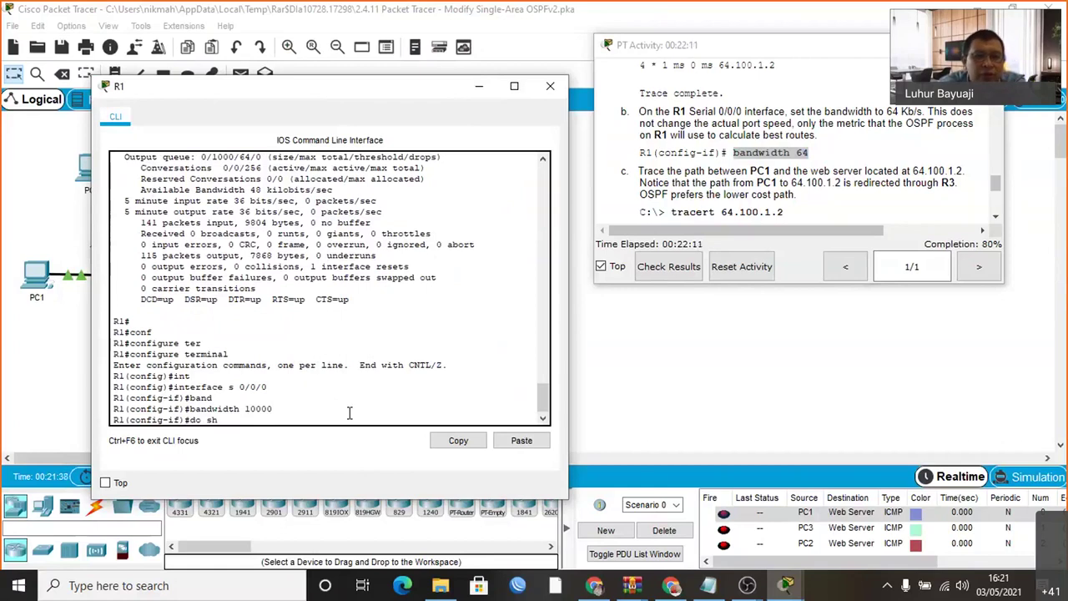
key("Tab")
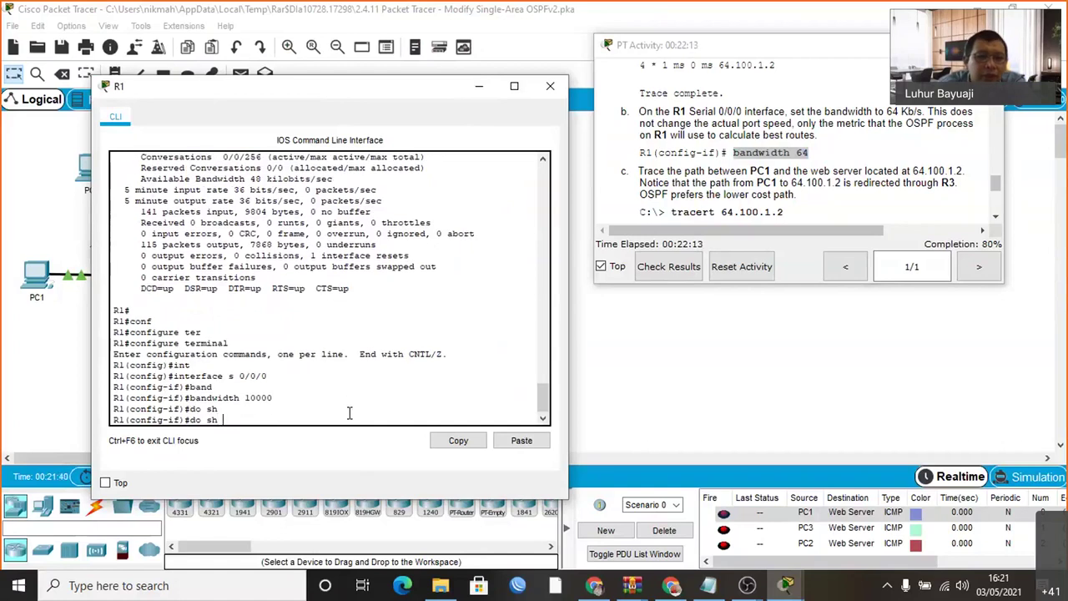
type("inter")
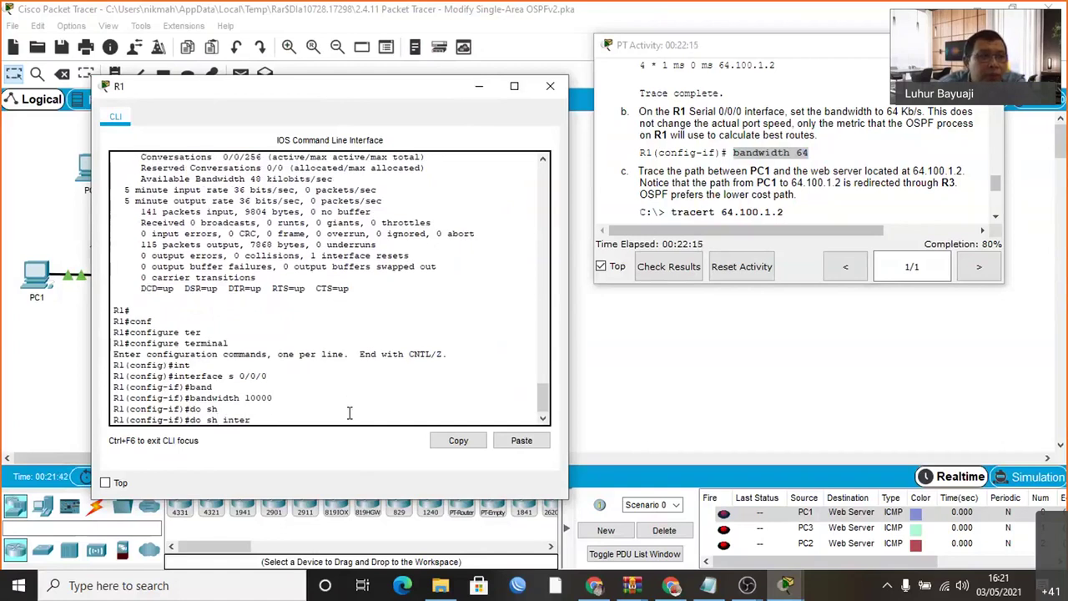
type("f")
key("Tab")
type("ac")
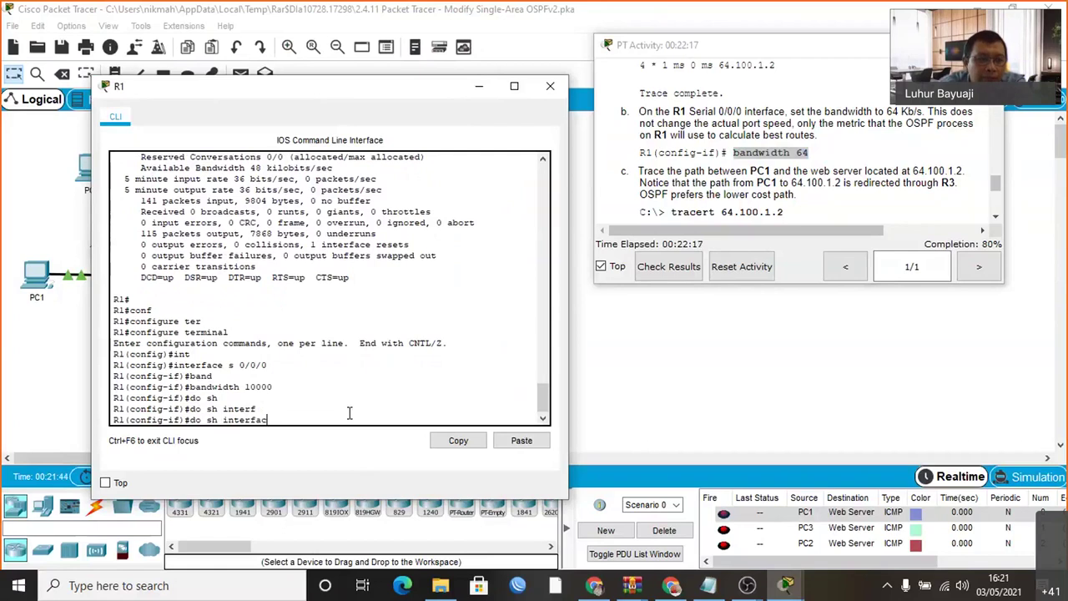
type("e s")
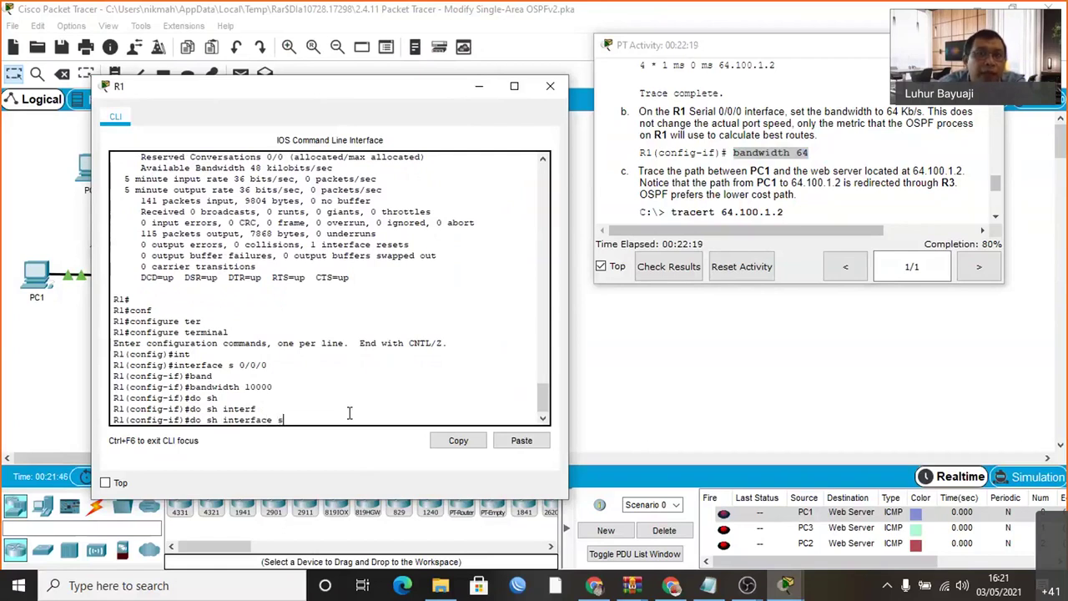
type("0/0/0")
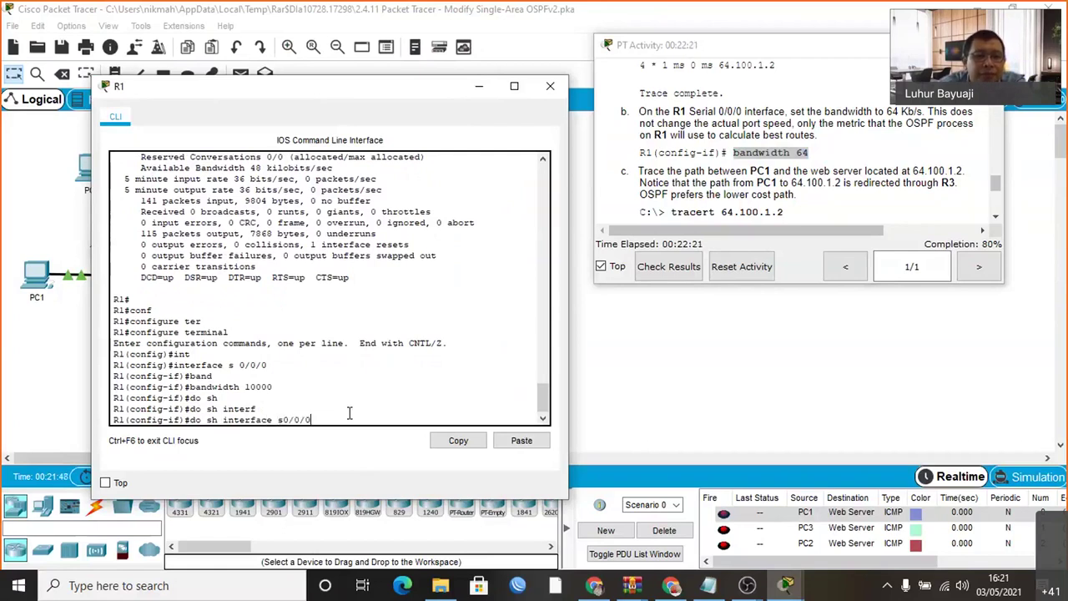
key("Return")
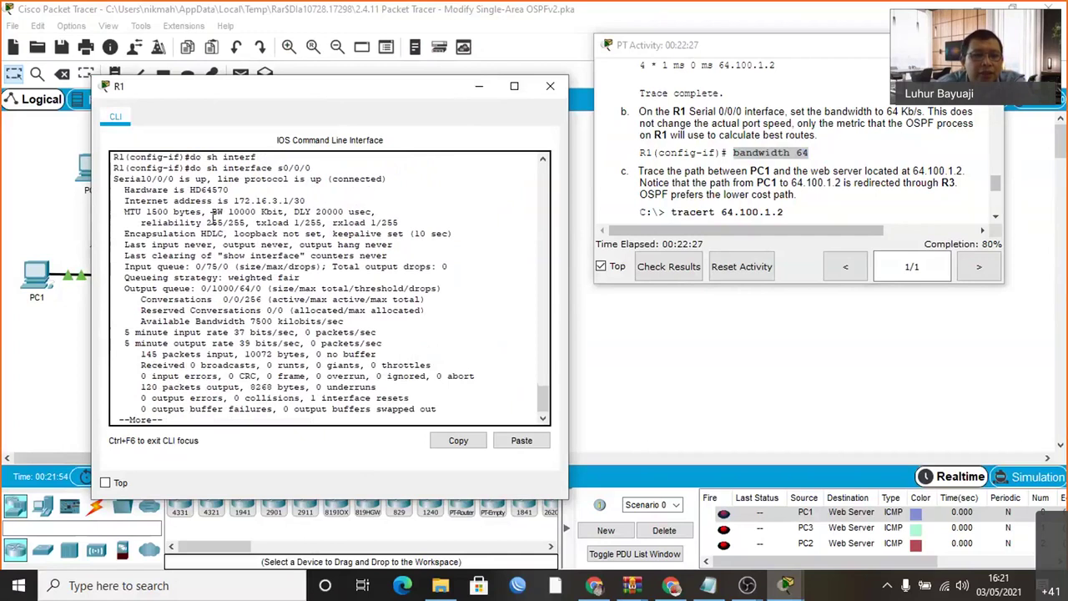
left_click_drag(209, 212, 291, 213)
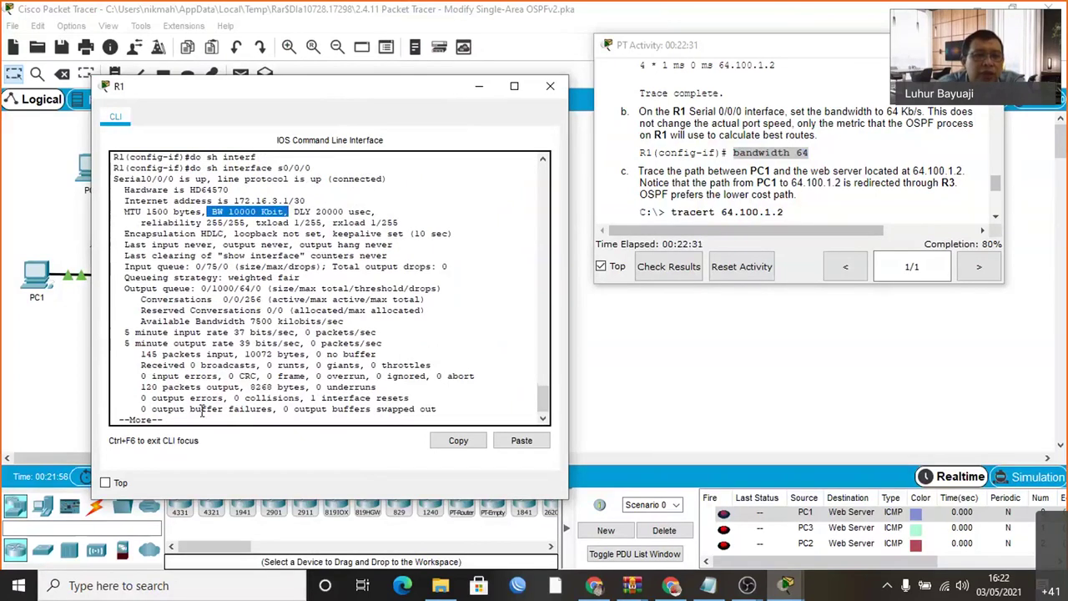
key("space")
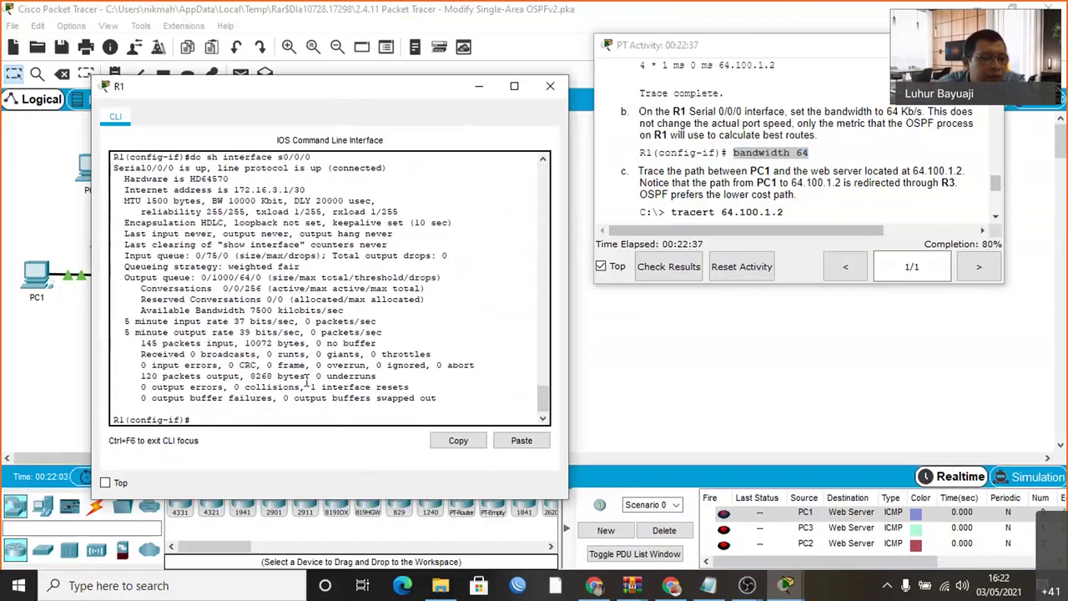
type("d")
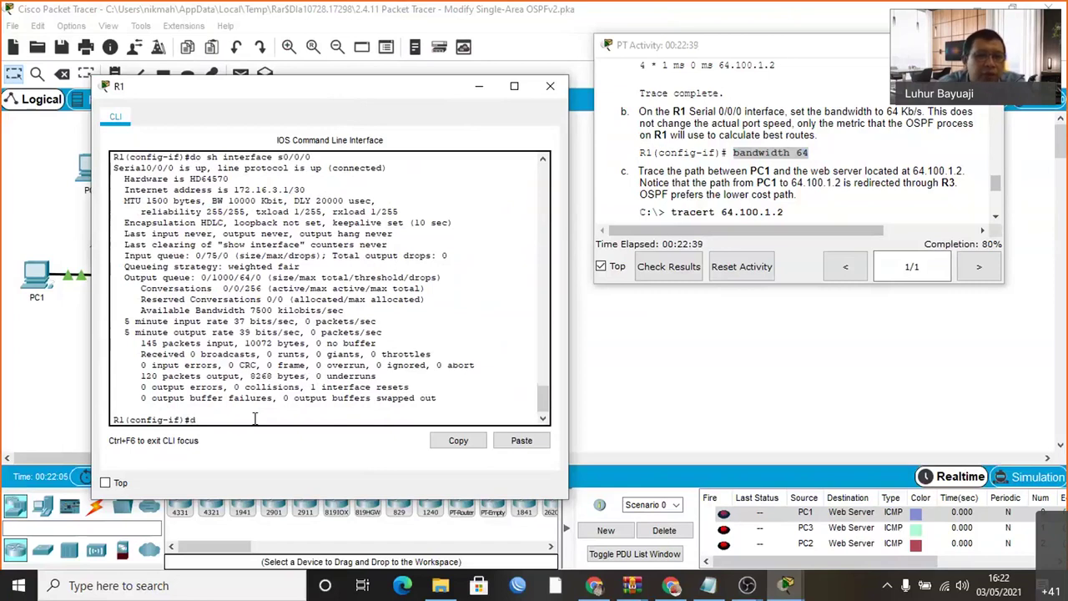
type("o sh")
key("Tab")
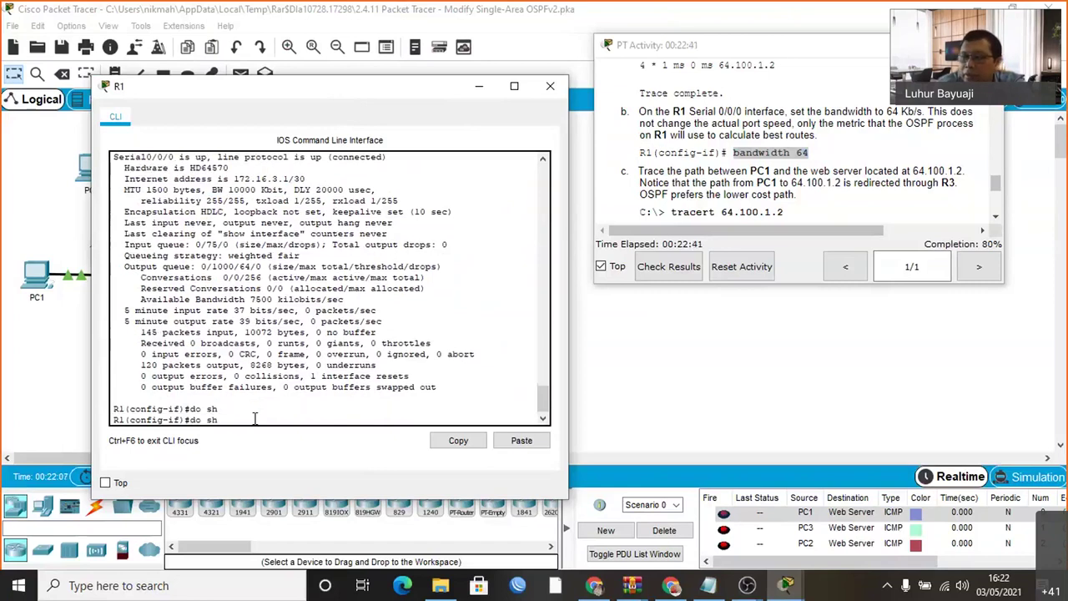
type("ip int")
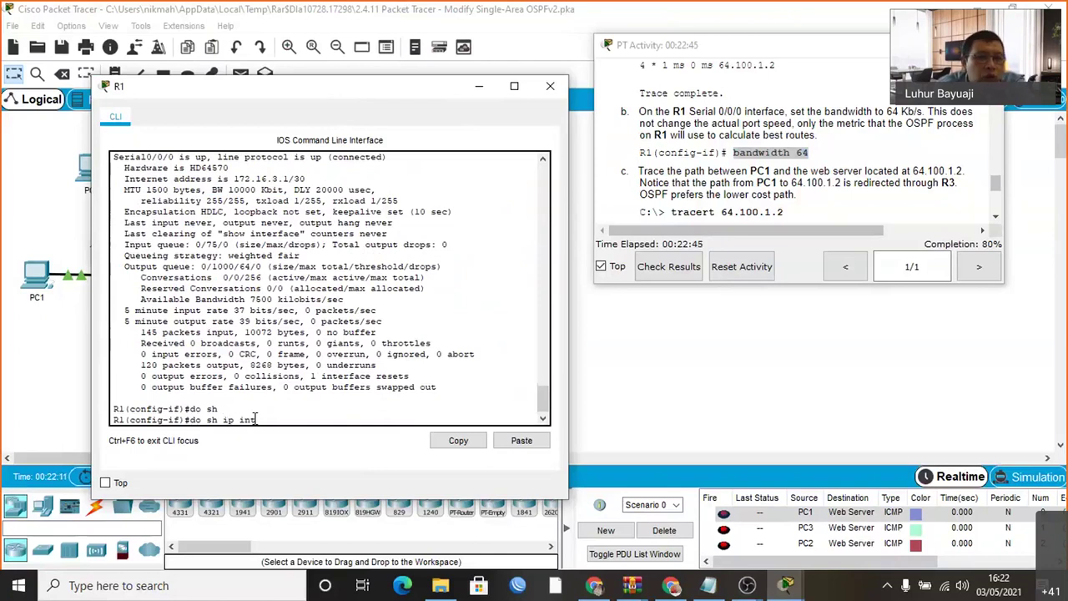
key("BackSpace")
key("BackSpace")
key("BackSpace")
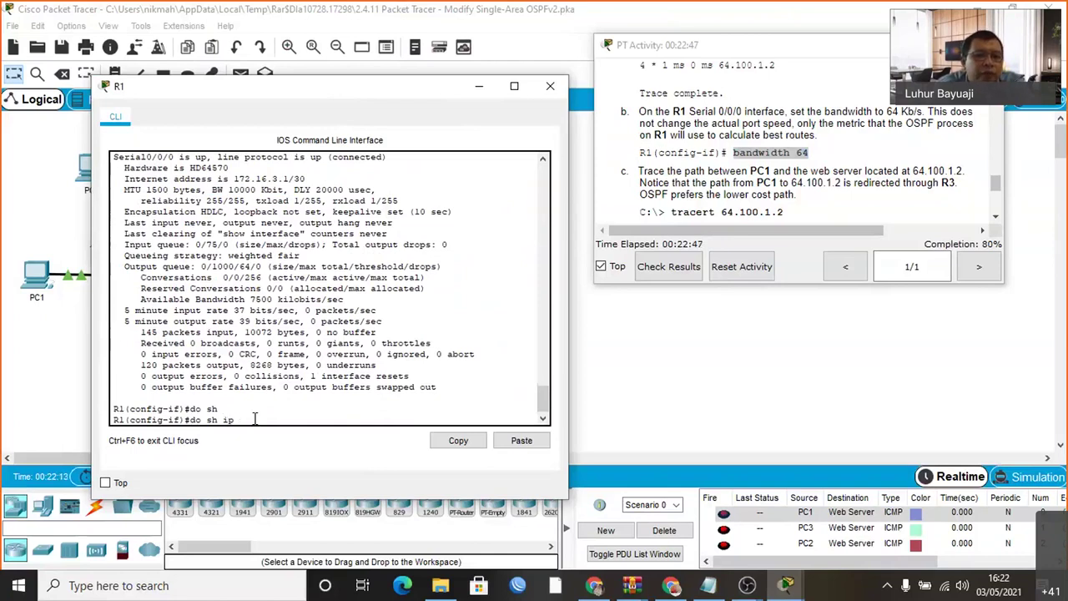
key("BackSpace")
key("BackSpace")
key("BackSpace")
key("BackSpace")
key("BackSpace")
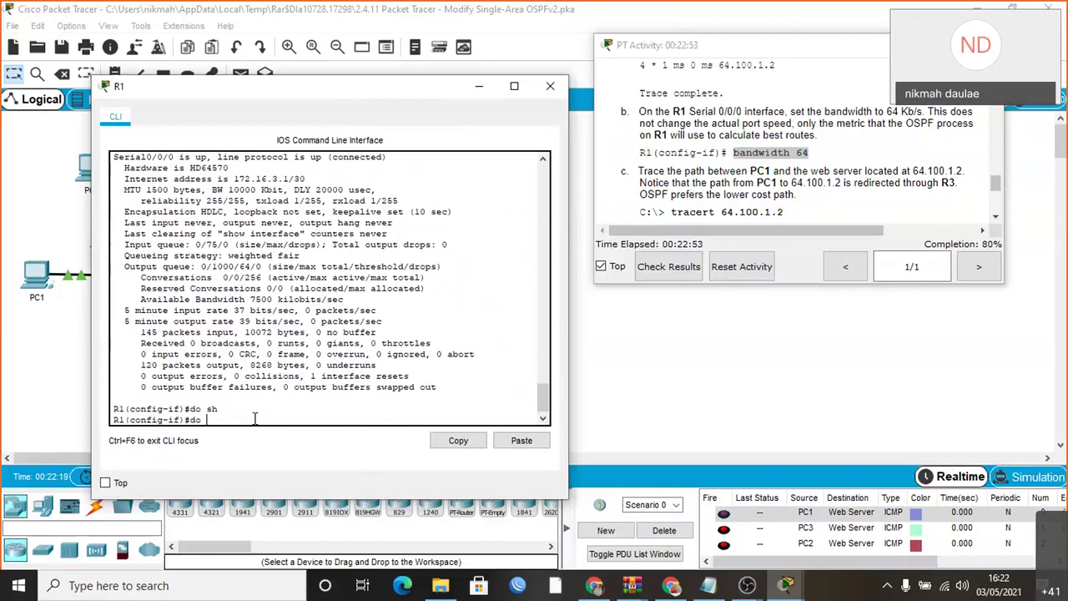
Try to show the OSPF details of R1's serial 0/0/0 with do sh ip osdf s0/0/0
type("h osp")
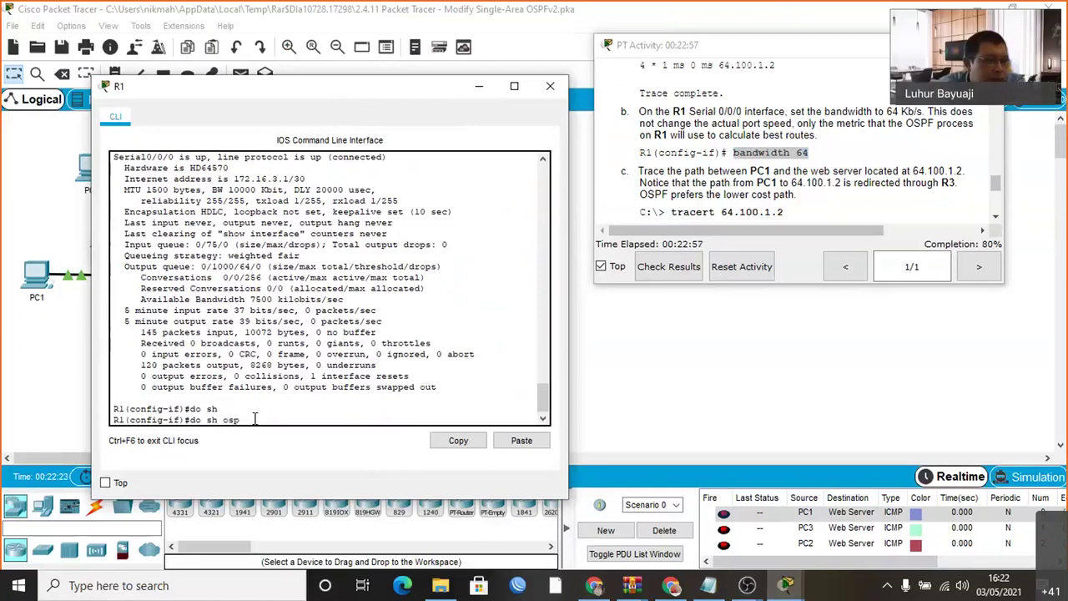
key("BackSpace")
key("BackSpace")
key("BackSpace")
type("ip ospf s0/0/0/")
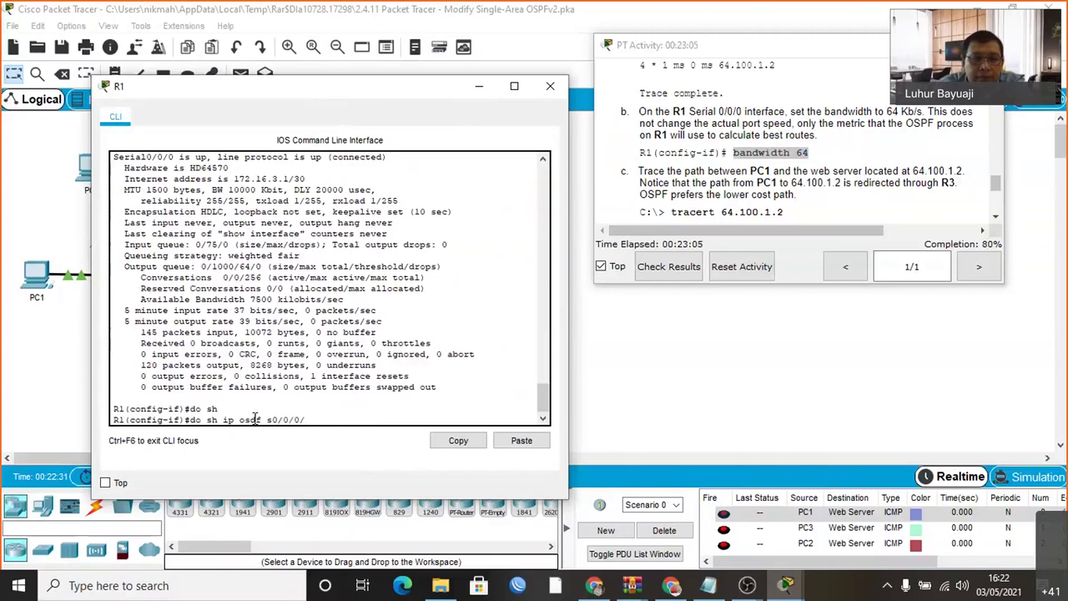
key("Return")
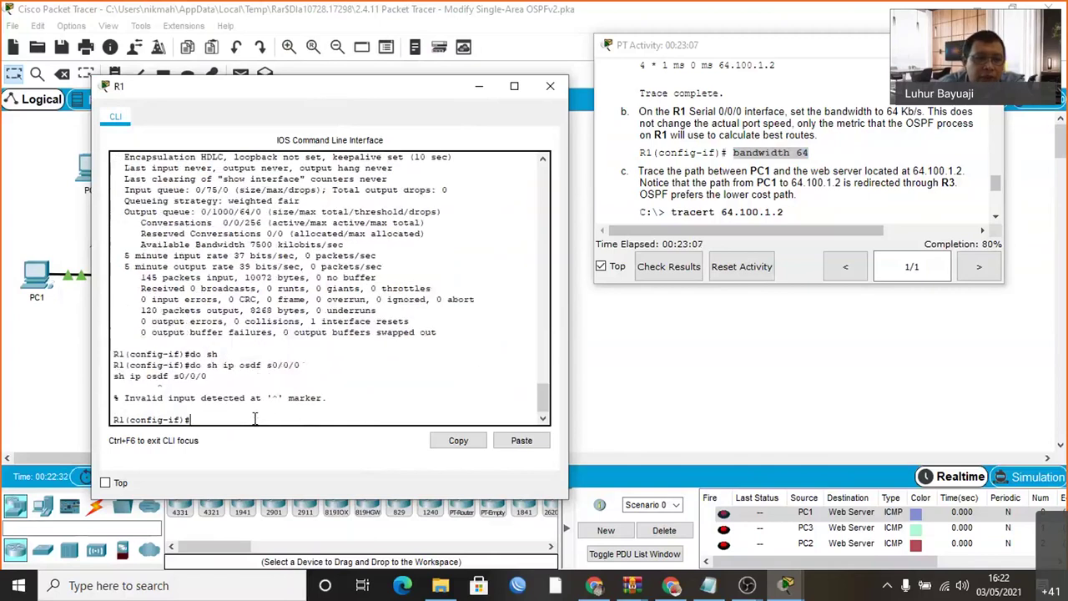
Correct the command to do sh ip ospf interface s0/0/0, run it and highlight the OSPF cost in the output
key("Up")
key("Left")
key("Left")
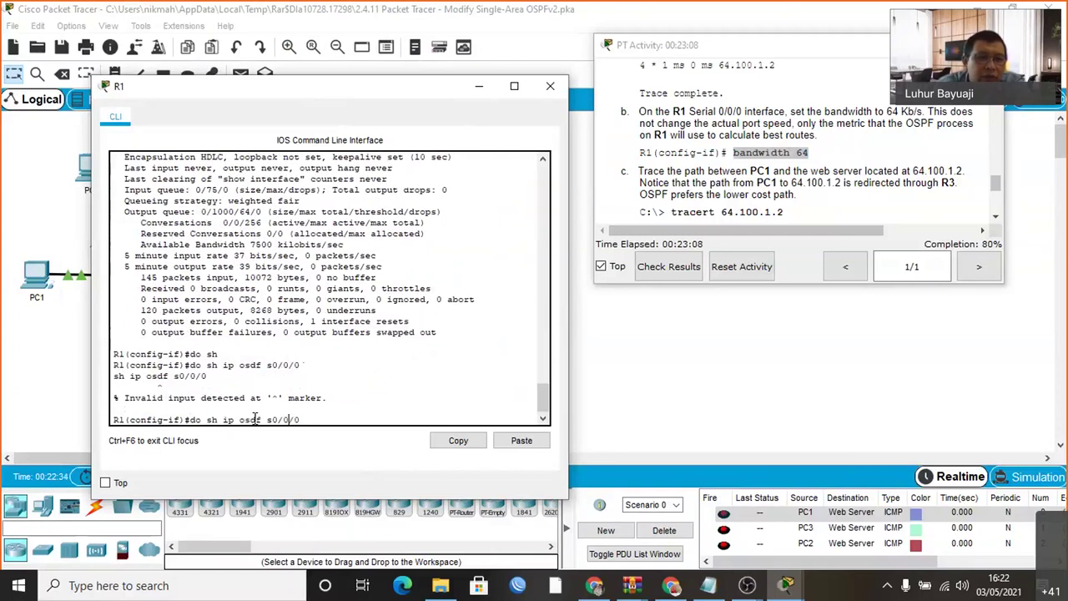
type("inter")
key("Tab")
type("fa")
key("BackSpace")
key("BackSpace")
key("BackSpace")
key("BackSpace")
key("BackSpace")
key("BackSpace")
key("BackSpace")
key("BackSpace")
key("BackSpace")
key("BackSpace")
key("BackSpace")
key("BackSpace")
key("BackSpace")
key("BackSpace")
type("pf inter")
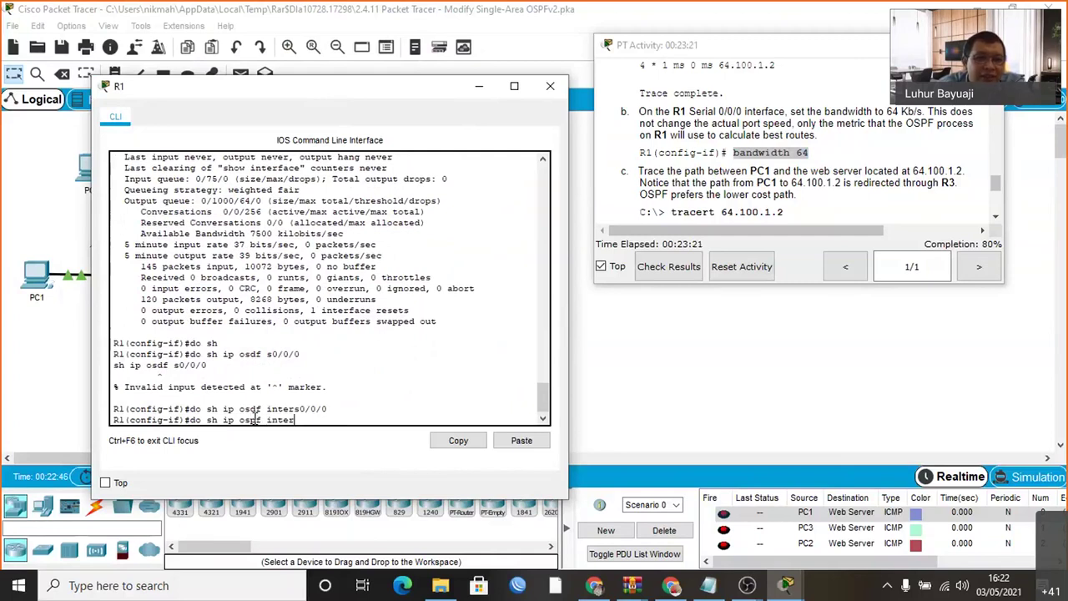
key("Tab")
type("face")
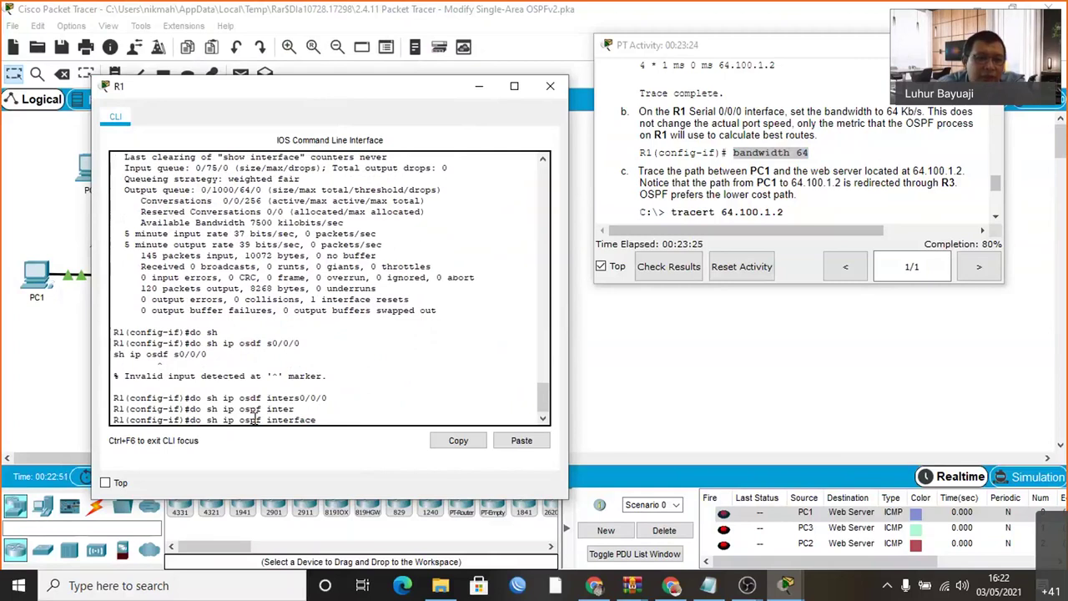
type(" s0/0/0")
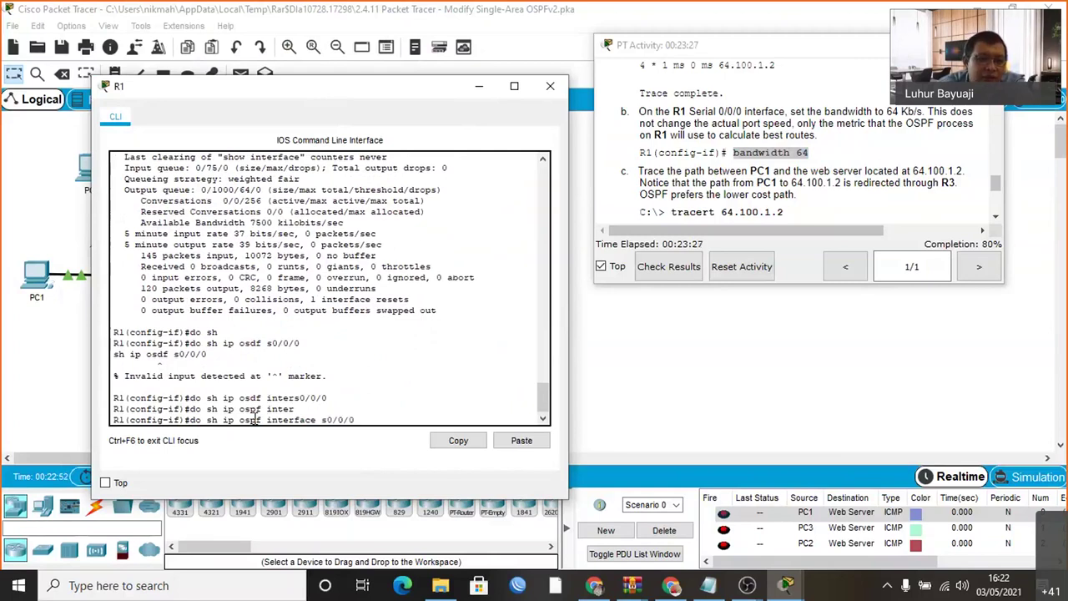
key("Return")
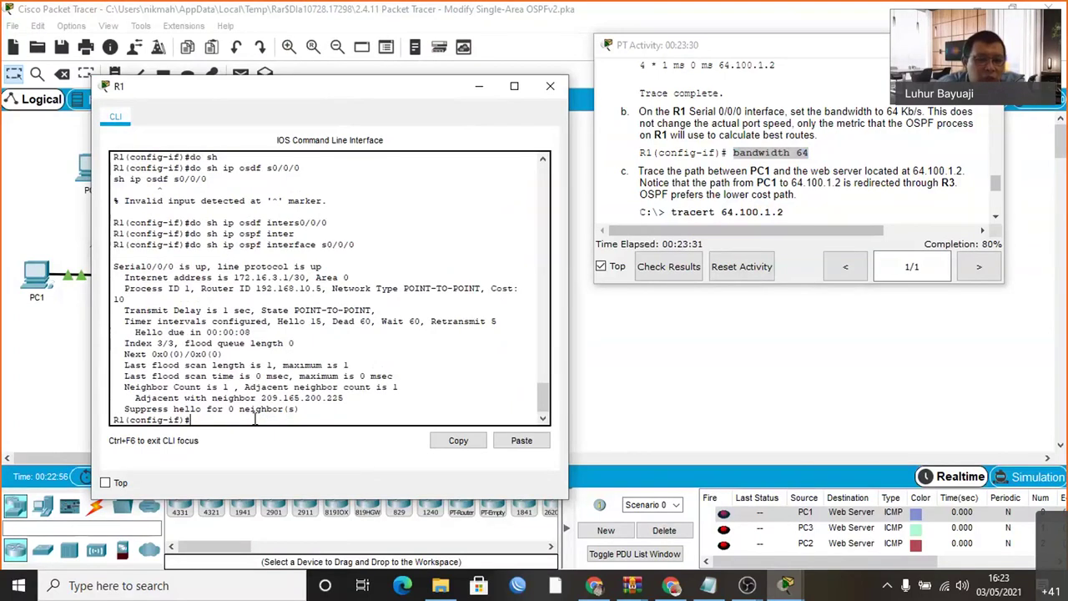
left_click_drag(118, 307, 145, 300)
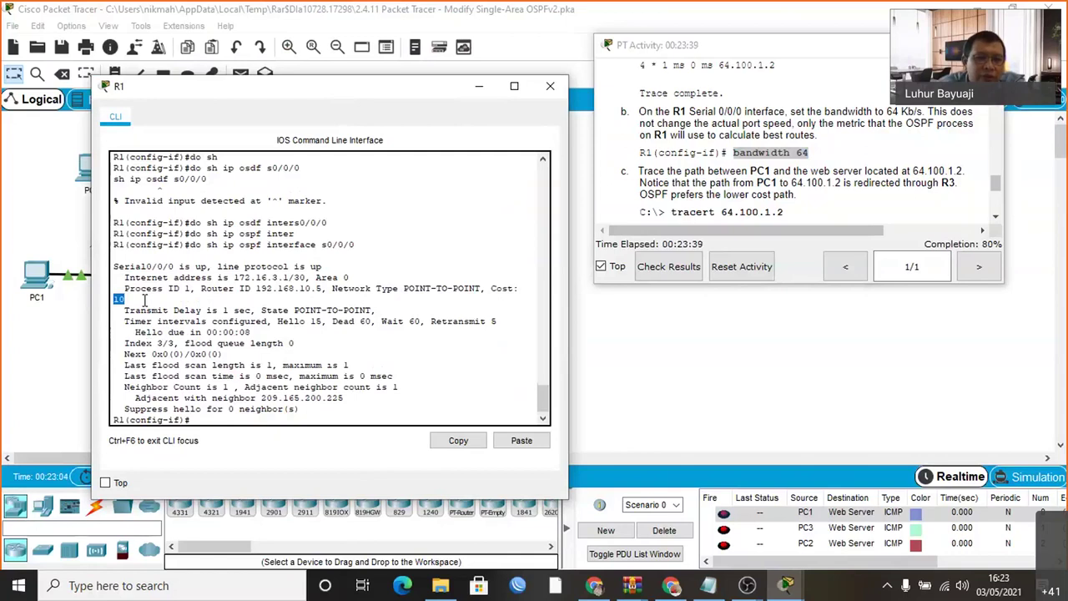
Display R1's full routing table with do show ip route and highlight the default route's next-hop address
left_click(219, 419)
type("do show ip rou")
key("Tab")
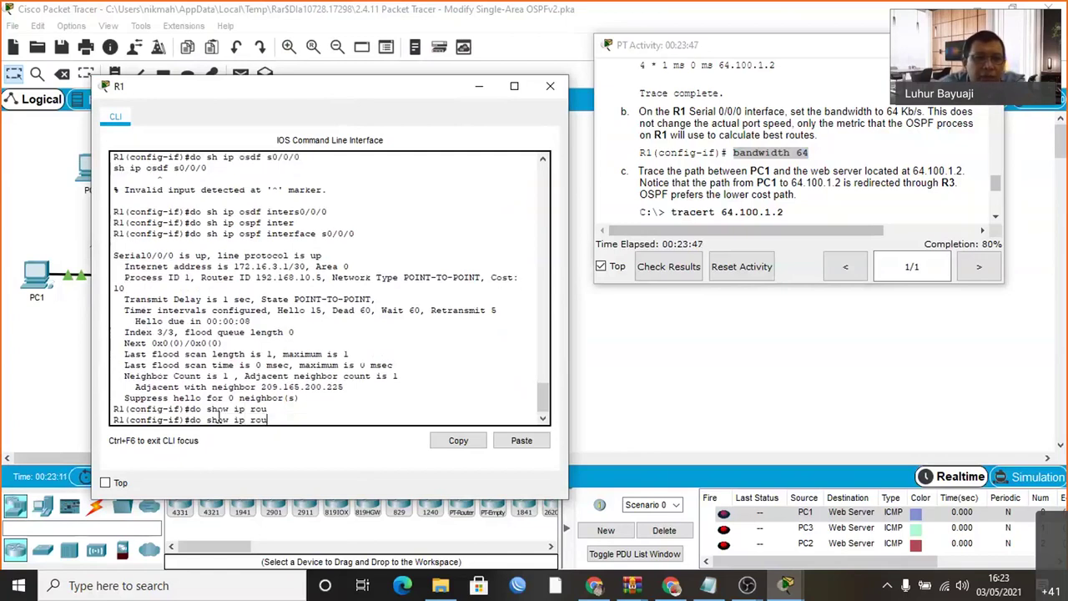
type("te")
key("Return")
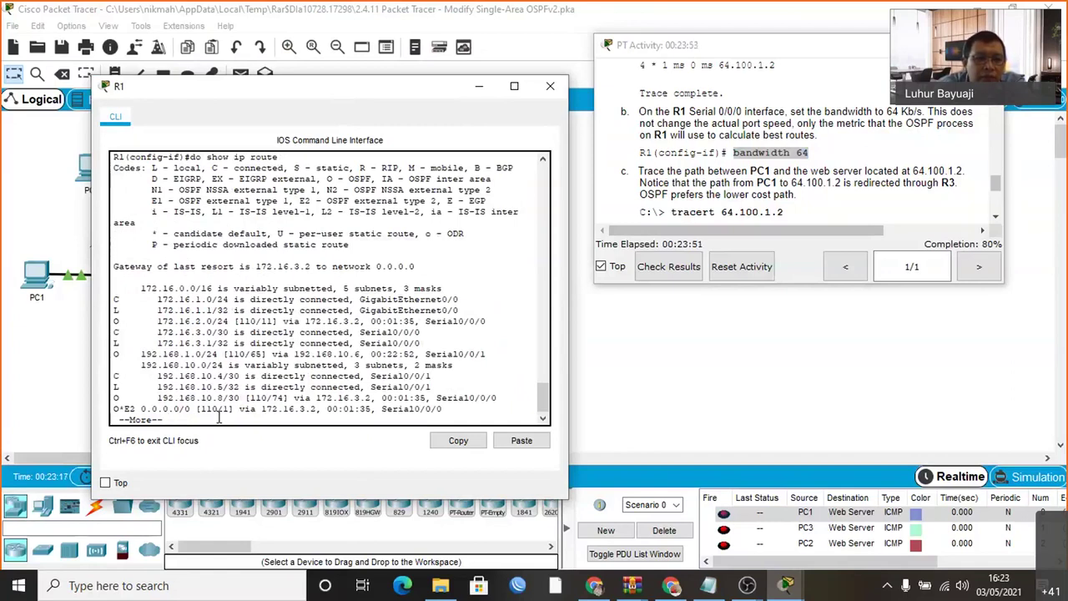
key("space")
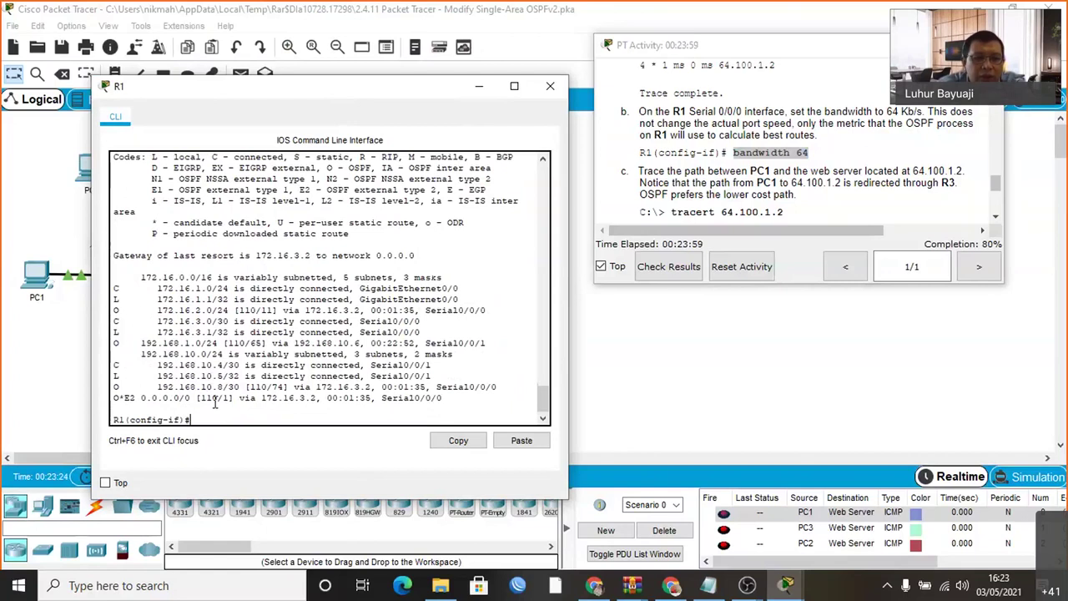
left_click_drag(261, 398, 318, 401)
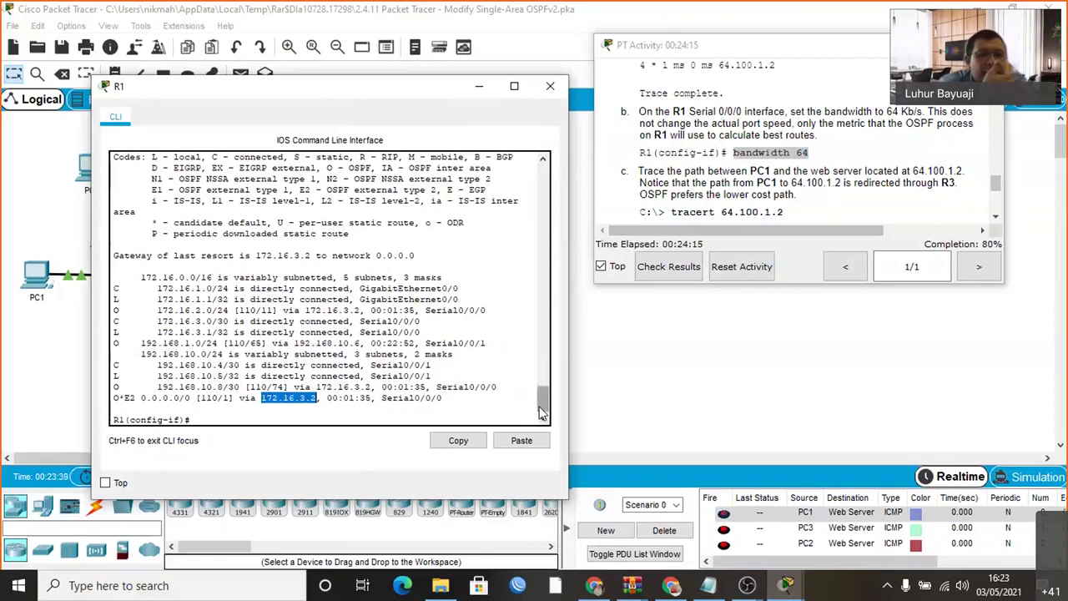
left_click_drag(541, 405, 543, 409)
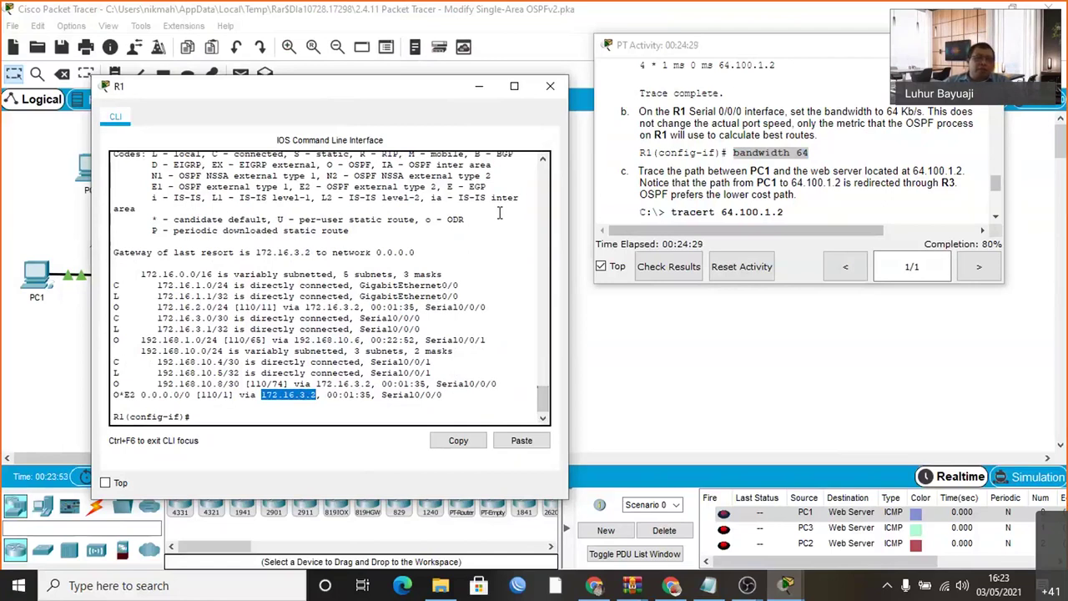
Close R1's configuration window and highlight the bandwidth 64 command in the activity instructions
left_click(549, 86)
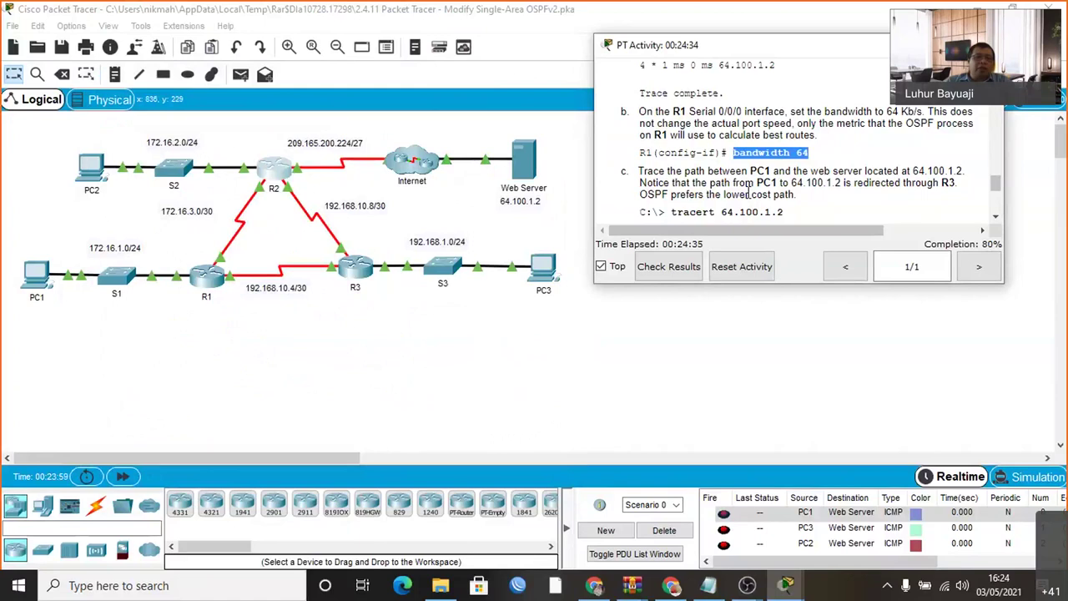
left_click(795, 152)
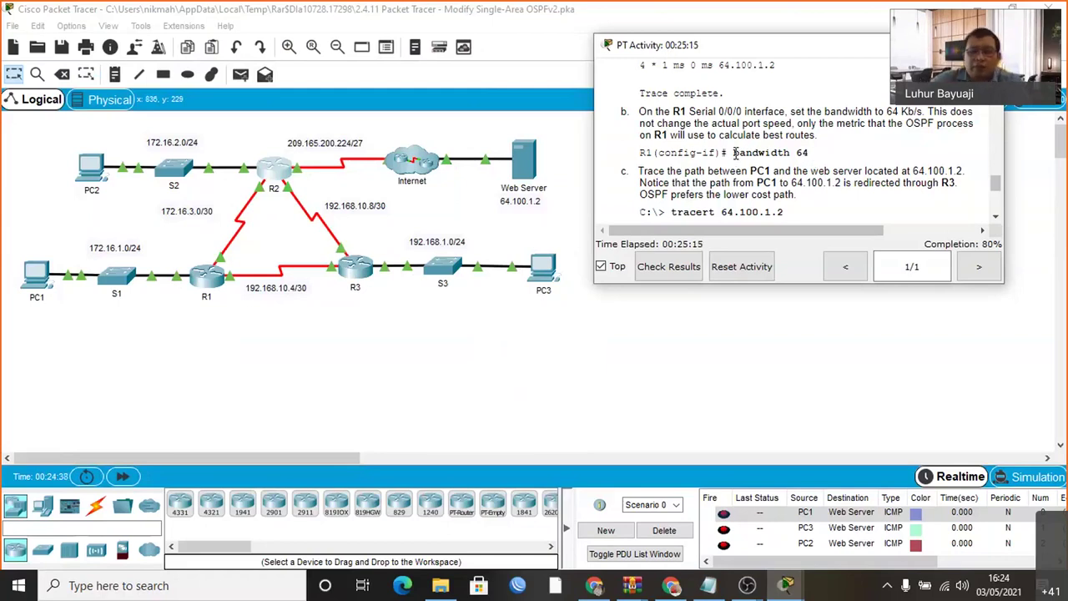
left_click_drag(734, 154, 806, 152)
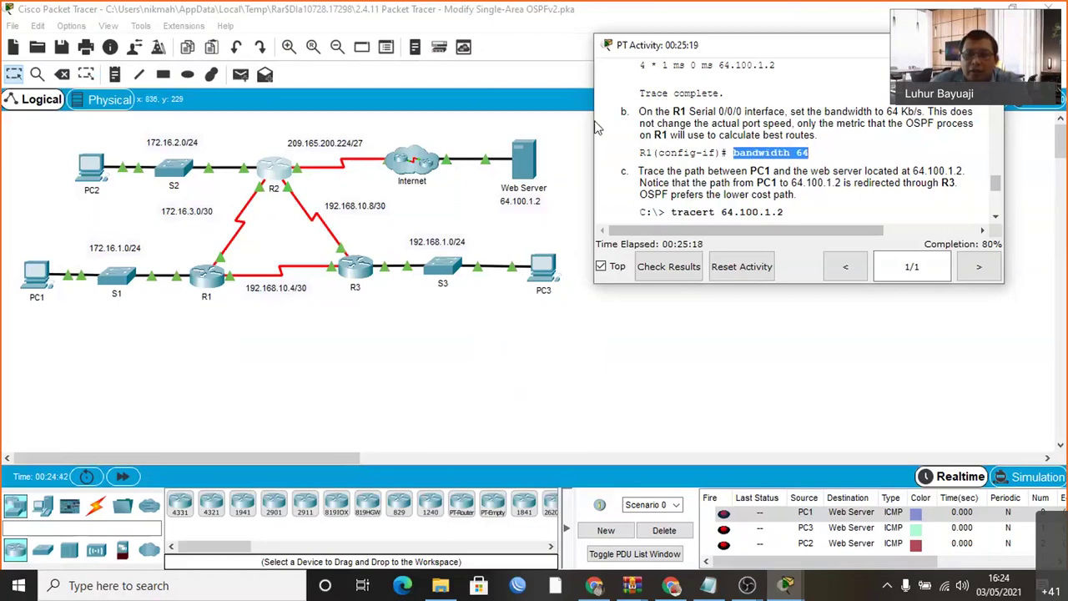